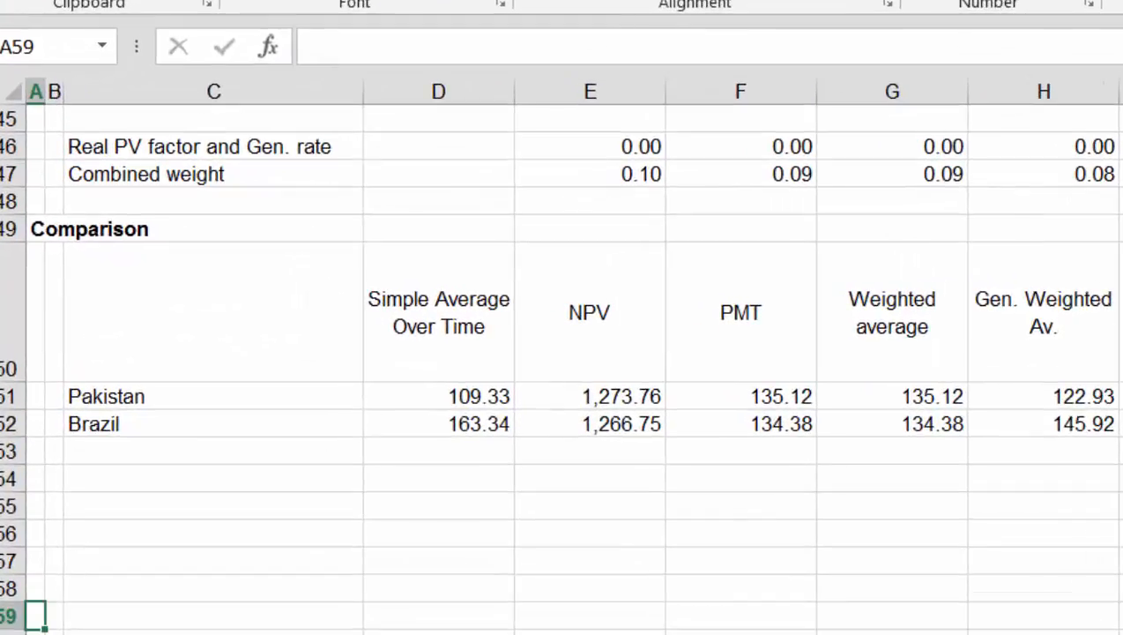
# Review the Pakistan Tariff inputs in the Assumptions section of the sheet
pyautogui.click(892, 632)
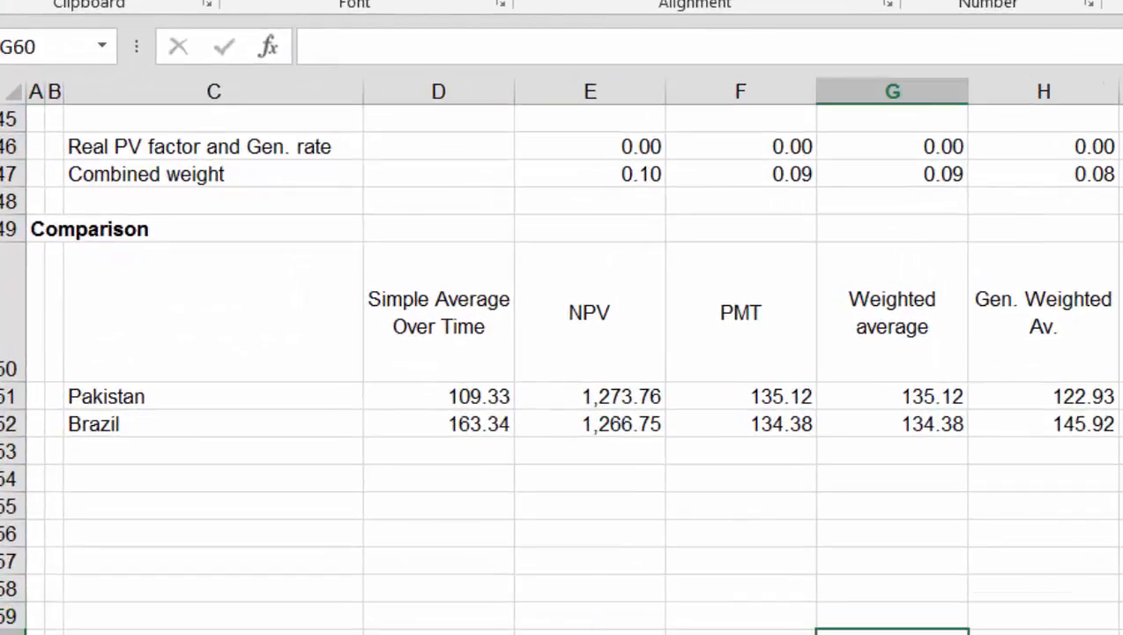
pyautogui.press('pageup')
pyautogui.press('pageup')
pyautogui.press('Left')
pyautogui.press('Left')
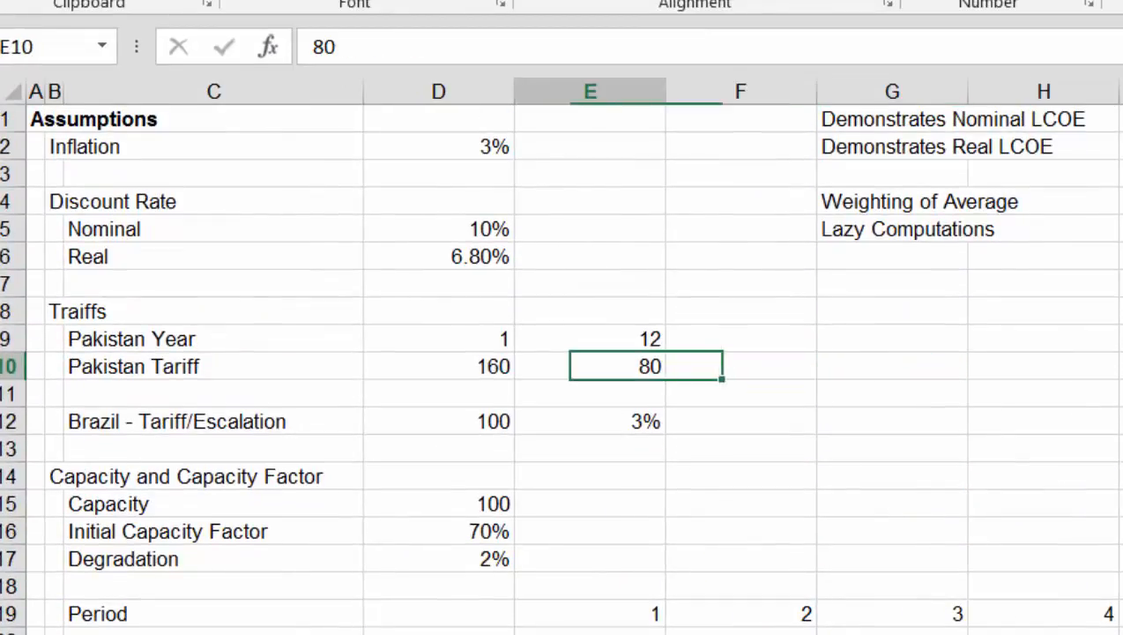
pyautogui.press('Left')
pyautogui.press('Left')
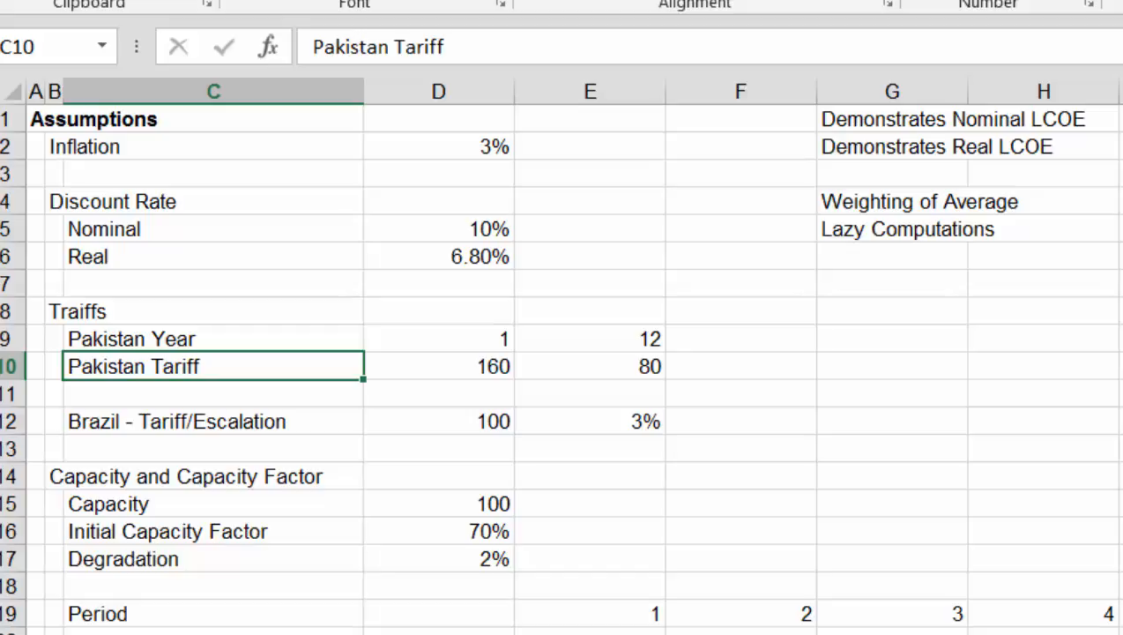
# Copy the real-rate discount factor formula in E32 across the remaining period columns of row 32
pyautogui.press('Down')
pyautogui.press('Down')
pyautogui.press('Down')
pyautogui.press('Down')
pyautogui.press('Down')
pyautogui.press('Down')
pyautogui.press('Down')
pyautogui.press('Down')
pyautogui.press('Down')
pyautogui.press('Down')
pyautogui.press('Down')
pyautogui.press('Down')
pyautogui.press('Down')
pyautogui.press('Down')
pyautogui.press('Down')
pyautogui.press('Down')
pyautogui.press('Down')
pyautogui.press('Down')
pyautogui.press('Down')
pyautogui.press('Down')
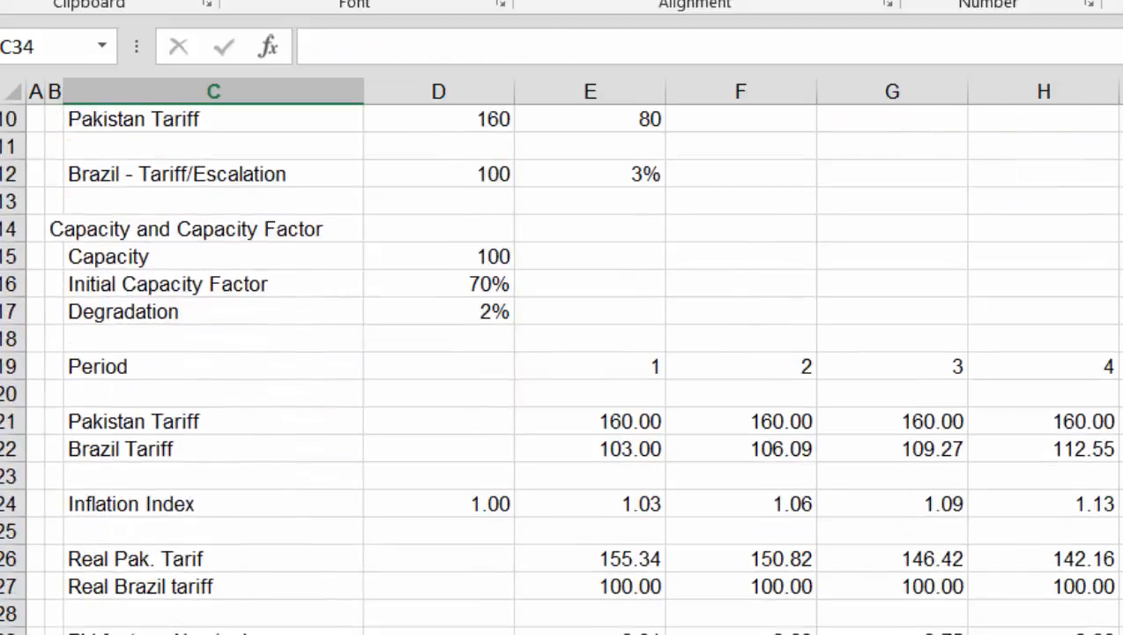
pyautogui.press('Right')
pyautogui.press('Up')
pyautogui.press('Right')
pyautogui.press('Up')
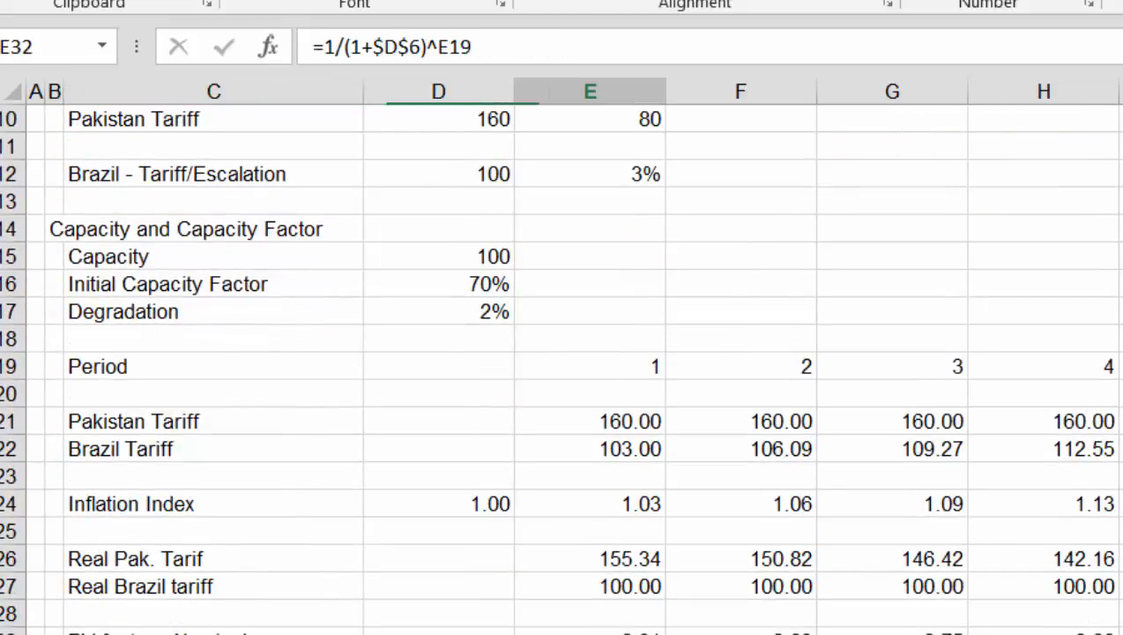
pyautogui.hotkey('shift', 'Right')
pyautogui.press('Left')
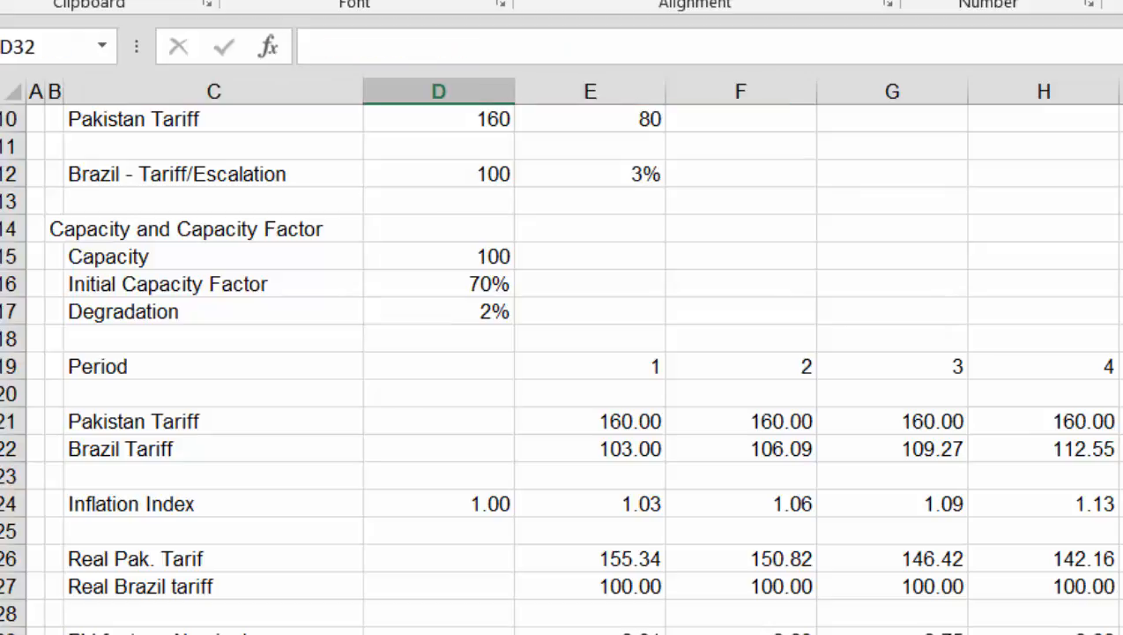
pyautogui.press('Right')
pyautogui.hotkey('ctrl', 'shift', 'Right')
pyautogui.hotkey('ctrl', 'r')
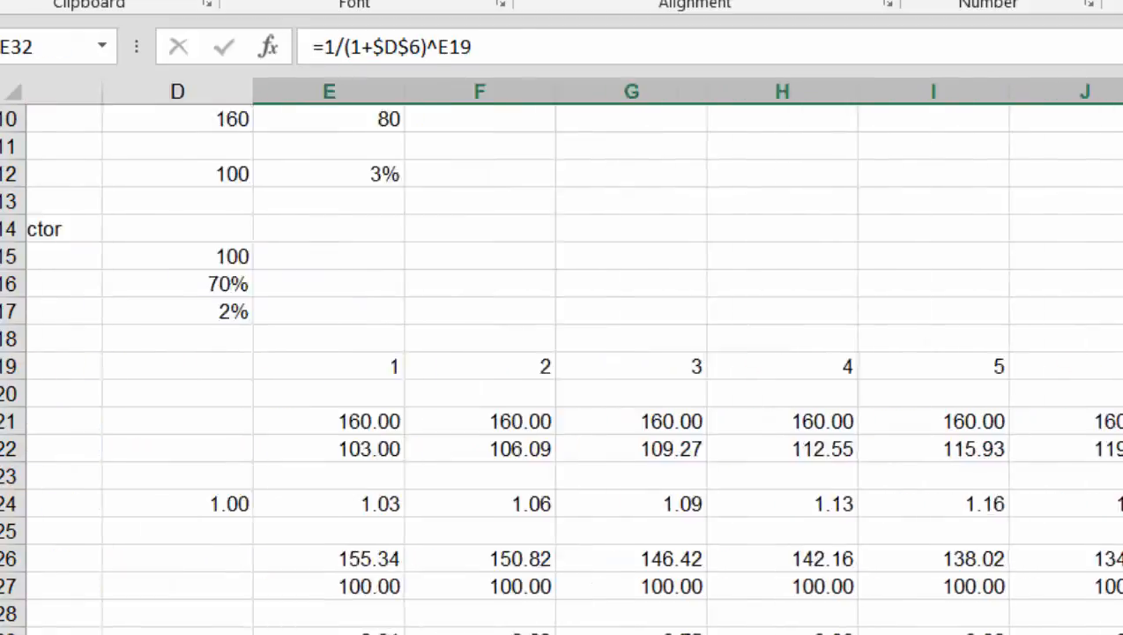
# Return to cell A1 and review the inflation, discount rate, tariff and capacity assumptions
pyautogui.press('Left')
pyautogui.press('Left')
pyautogui.press('Left')
pyautogui.press('Left')
pyautogui.press('Down')
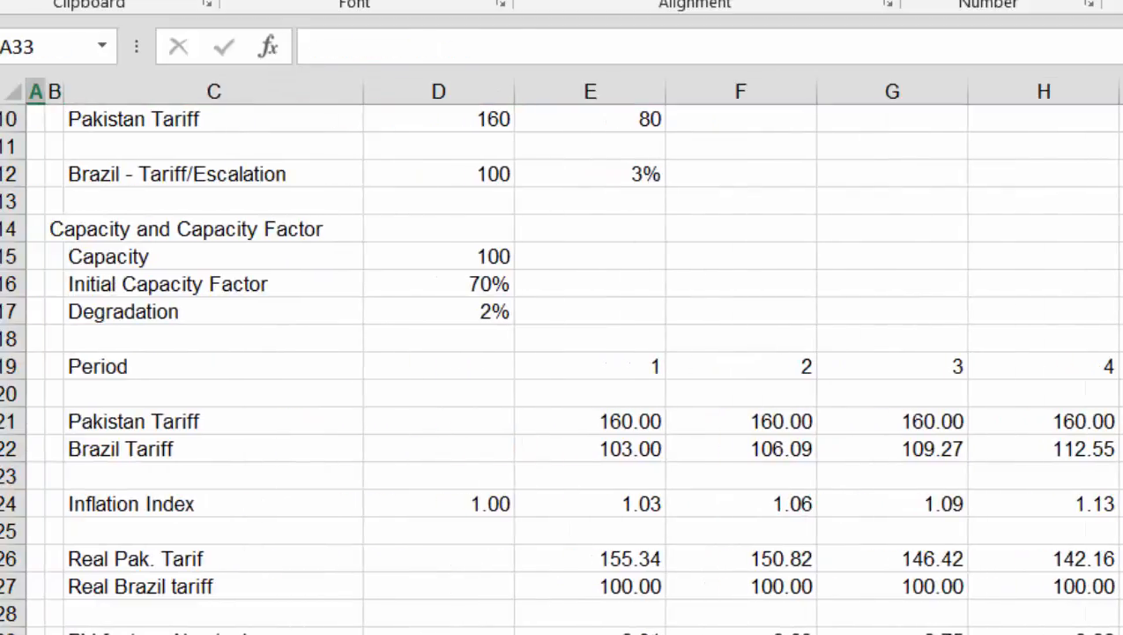
pyautogui.press('Up')
pyautogui.press('Up')
pyautogui.press('Up')
pyautogui.press('Up')
pyautogui.press('Up')
pyautogui.press('Up')
pyautogui.press('Up')
pyautogui.press('Up')
pyautogui.press('Up')
pyautogui.press('Up')
pyautogui.press('Up')
pyautogui.press('Up')
pyautogui.press('Up')
pyautogui.press('Up')
pyautogui.press('Up')
pyautogui.press('Up')
pyautogui.press('Up')
pyautogui.press('Up')
pyautogui.press('Up')
pyautogui.press('Up')
pyautogui.press('Up')
pyautogui.press('Up')
pyautogui.press('Up')
pyautogui.press('Up')
pyautogui.press('Up')
pyautogui.press('Up')
pyautogui.press('Up')
pyautogui.press('Up')
pyautogui.press('Up')
pyautogui.press('Up')
pyautogui.press('Up')
pyautogui.press('Up')
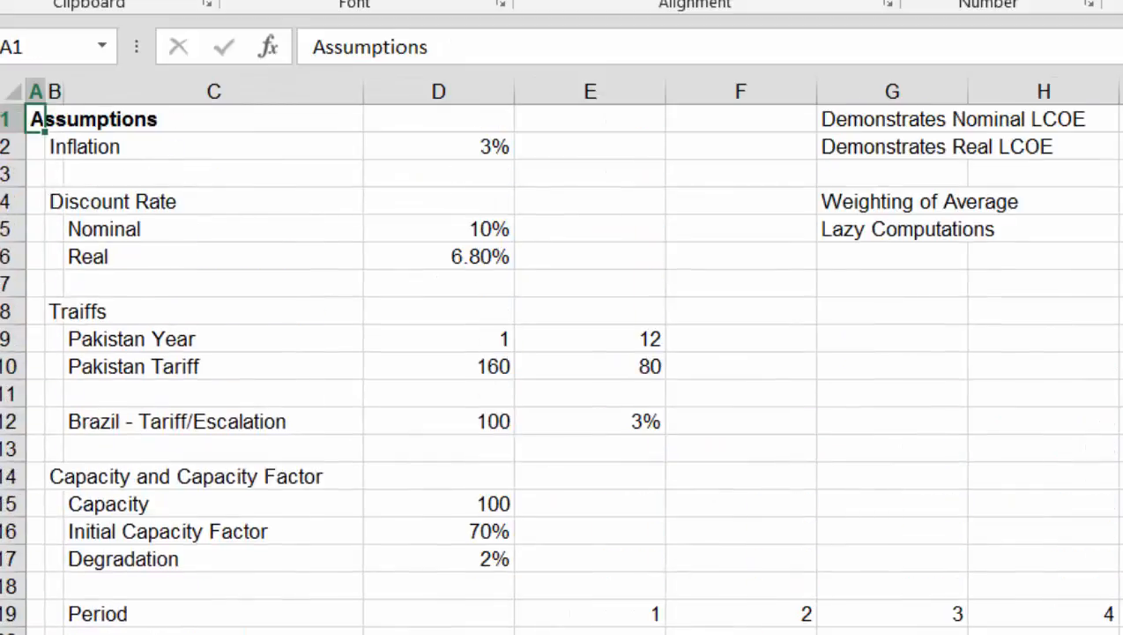
# Go through the period calculations down to the Comparison table and examine the Pakistan and Brazil results for each averaging method
pyautogui.press('Down')
pyautogui.press('Down')
pyautogui.press('Down')
pyautogui.press('Down')
pyautogui.press('Down')
pyautogui.press('Down')
pyautogui.press('Down')
pyautogui.press('Down')
pyautogui.press('Down')
pyautogui.press('Down')
pyautogui.press('Down')
pyautogui.press('Down')
pyautogui.press('Down')
pyautogui.press('Down')
pyautogui.press('Down')
pyautogui.press('Down')
pyautogui.press('Down')
pyautogui.press('Down')
pyautogui.press('Down')
pyautogui.press('Down')
pyautogui.press('Down')
pyautogui.press('Down')
pyautogui.press('Down')
pyautogui.press('Down')
pyautogui.press('Down')
pyautogui.press('Down')
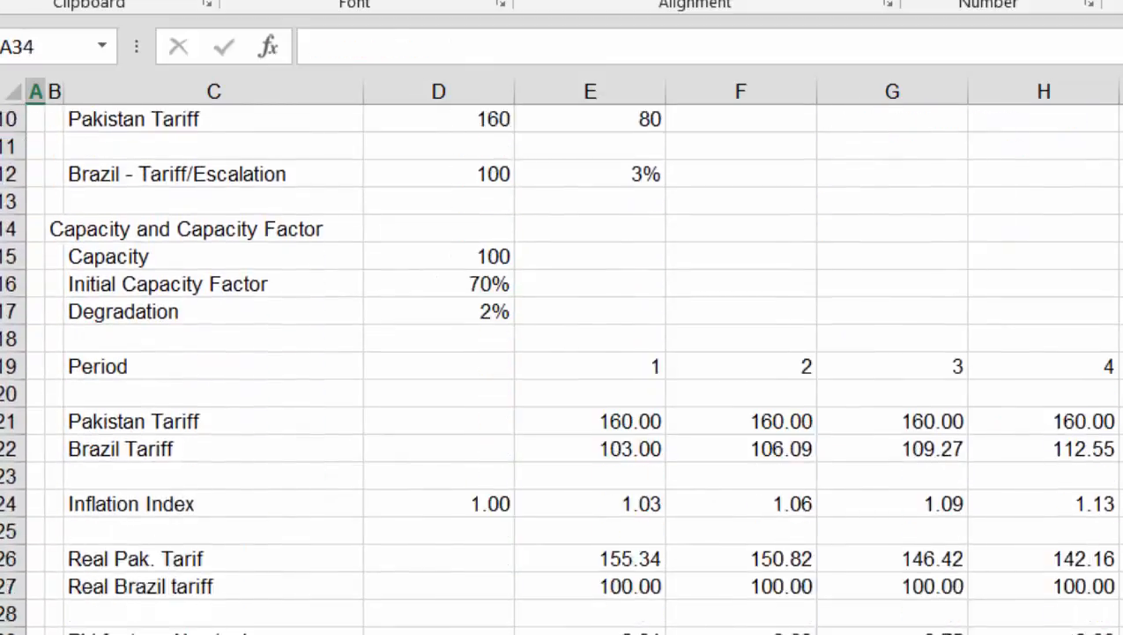
pyautogui.press('Down')
pyautogui.press('Down')
pyautogui.press('Down')
pyautogui.press('Down')
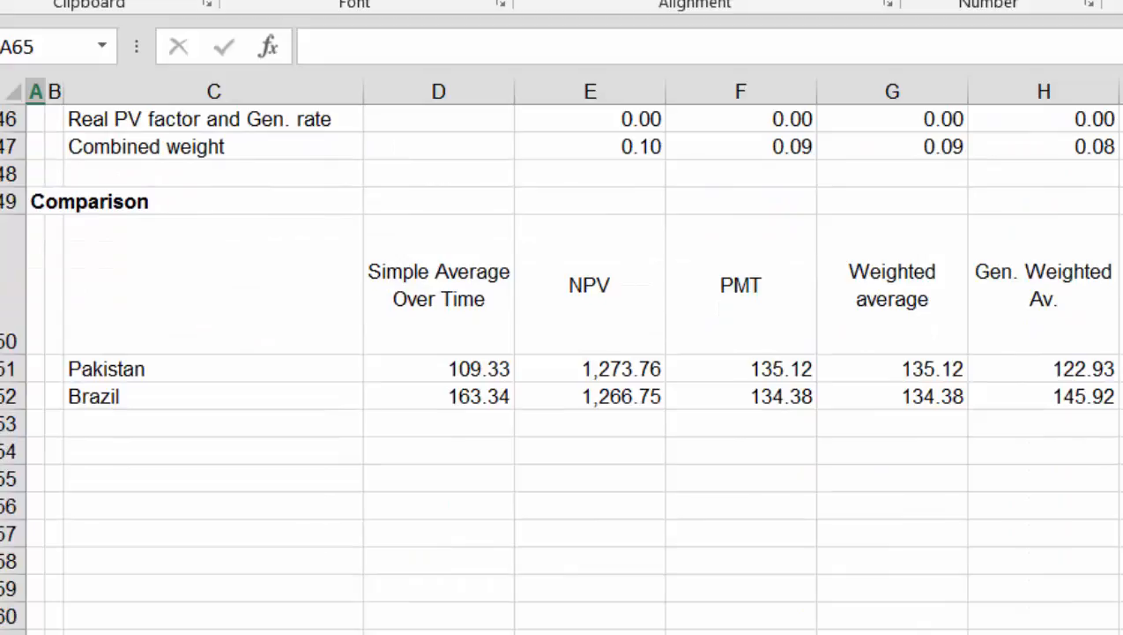
# Go back to the Assumptions section and read the notes on nominal and real LCOE, weighting of average and lazy computations
pyautogui.press('Up')
pyautogui.press('Up')
pyautogui.press('Up')
pyautogui.press('Up')
pyautogui.press('Up')
pyautogui.press('Up')
pyautogui.press('Up')
pyautogui.press('Up')
pyautogui.press('Up')
pyautogui.press('Up')
pyautogui.press('Up')
pyautogui.press('Up')
pyautogui.press('Up')
pyautogui.press('Up')
pyautogui.press('Up')
pyautogui.press('Up')
pyautogui.press('Up')
pyautogui.press('Up')
pyautogui.press('Up')
pyautogui.press('Up')
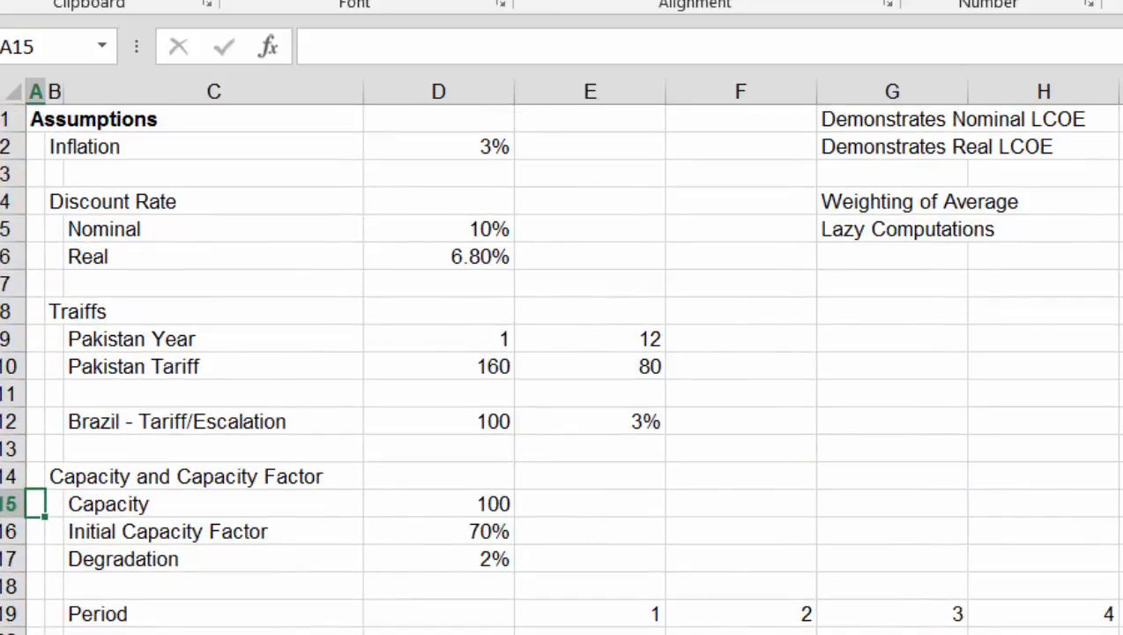
pyautogui.press('Up')
pyautogui.press('Up')
pyautogui.press('Up')
pyautogui.press('Up')
pyautogui.press('Up')
pyautogui.press('Up')
pyautogui.press('Up')
pyautogui.press('Up')
pyautogui.press('Up')
pyautogui.press('Up')
pyautogui.press('Up')
pyautogui.press('Up')
pyautogui.press('Up')
pyautogui.press('Up')
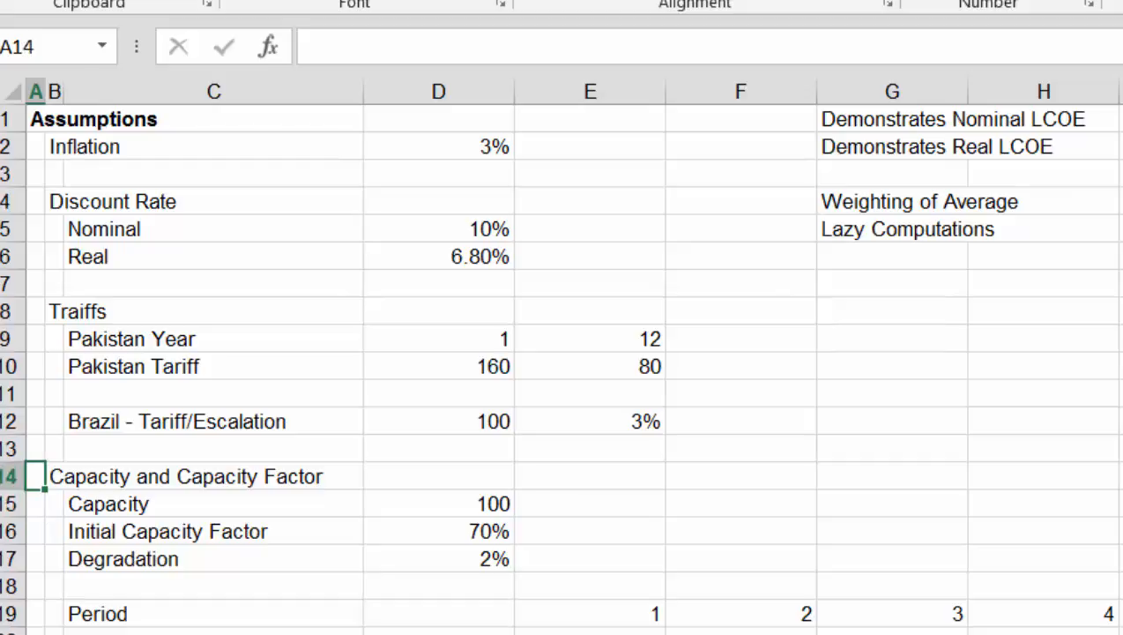
pyautogui.press('Right')
pyautogui.press('Right')
pyautogui.press('Right')
pyautogui.press('Right')
pyautogui.press('Right')
pyautogui.press('Right')
pyautogui.press('Right')
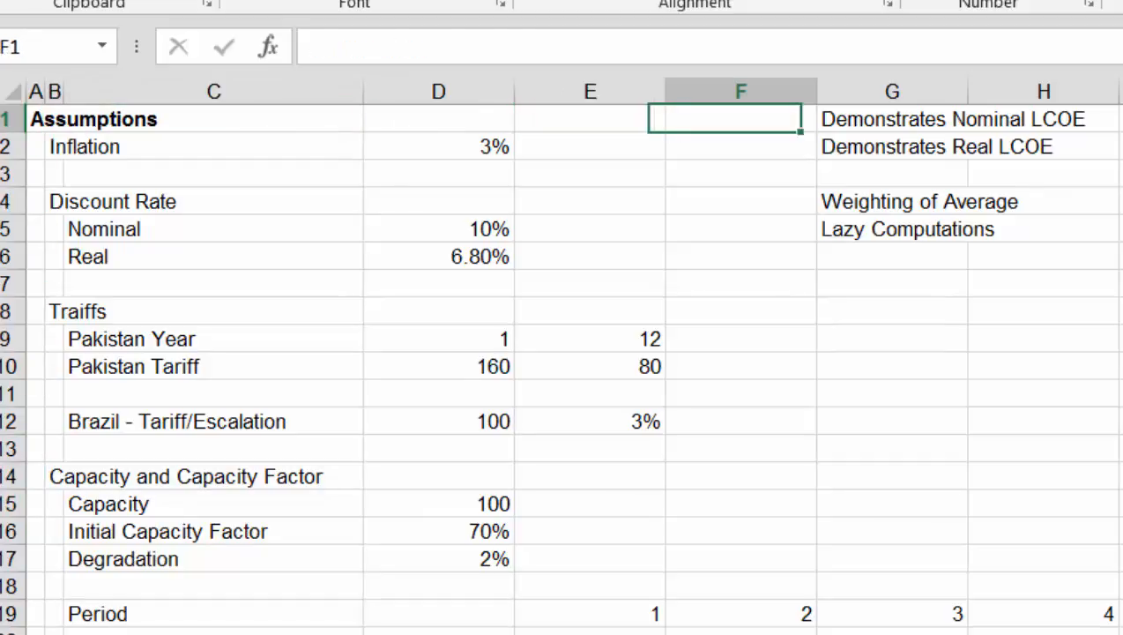
pyautogui.press('Left')
pyautogui.press('Down')
pyautogui.press('Right')
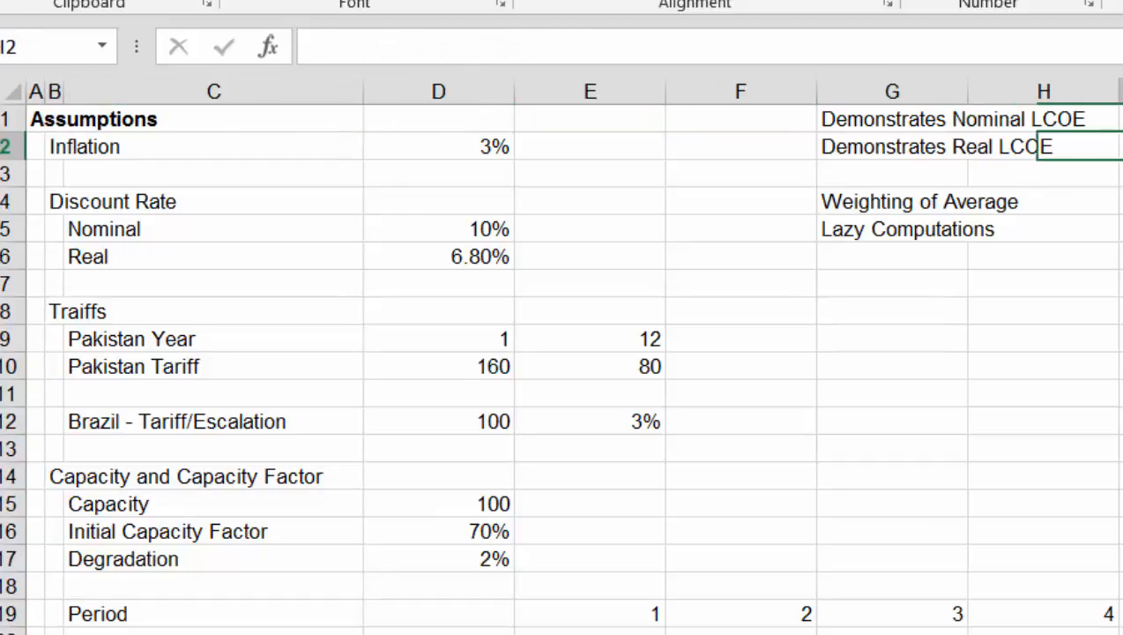
pyautogui.press('Right')
pyautogui.press('Down')
pyautogui.press('Down')
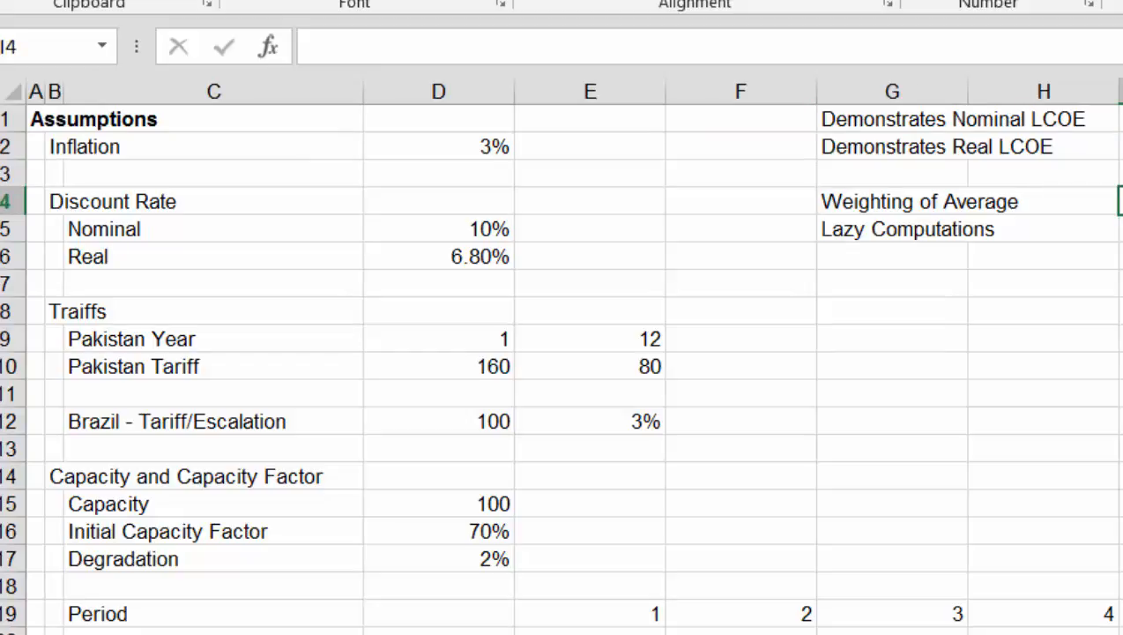
pyautogui.press('Up')
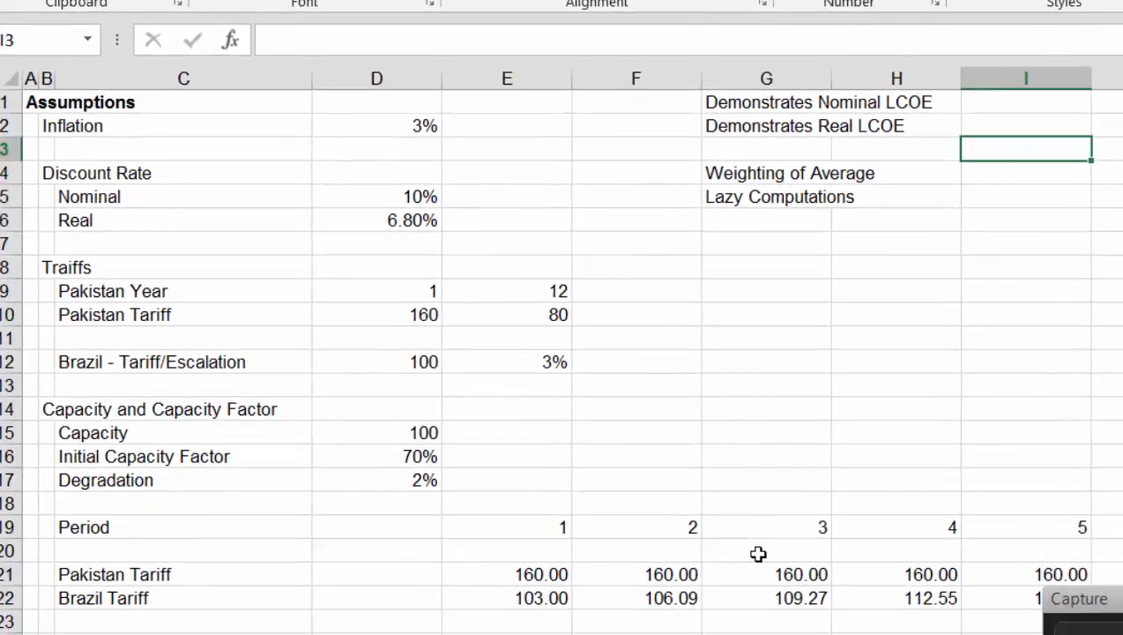
pyautogui.press('Up')
pyautogui.press('Up')
pyautogui.press('Down')
pyautogui.press('Down')
pyautogui.press('Down')
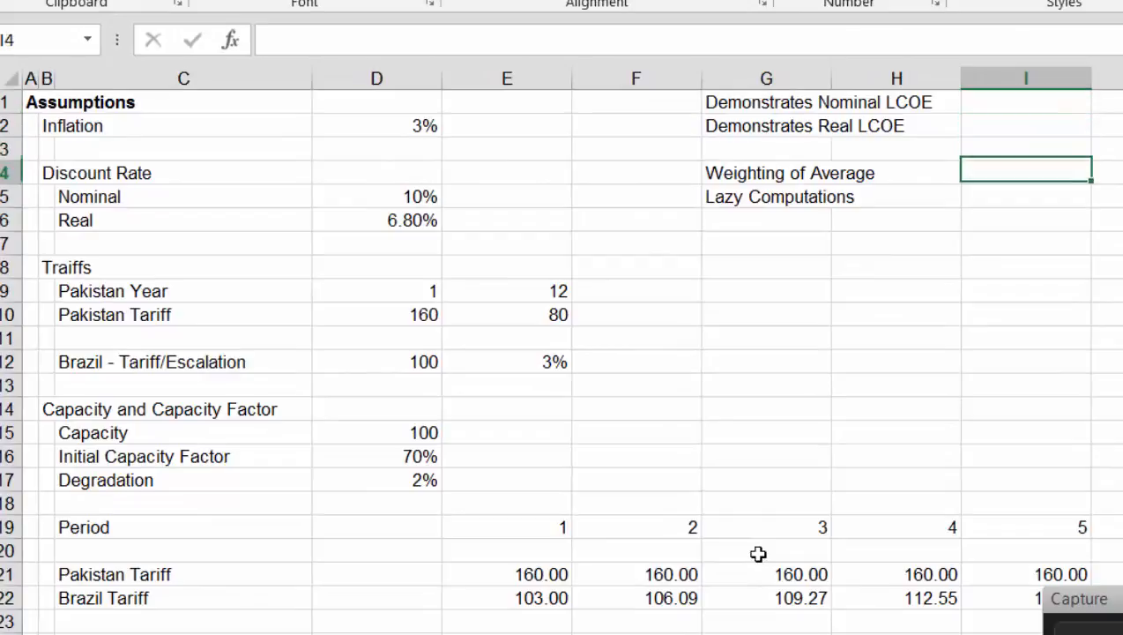
# Enter the text "NPV(Revenue)/NPV(Generation)" in cell I1 beside the nominal LCOE note
pyautogui.press('Left')
pyautogui.press('Left')
pyautogui.press('Up')
pyautogui.press('Up')
pyautogui.press('Up')
pyautogui.press('Right')
pyautogui.press('Right')
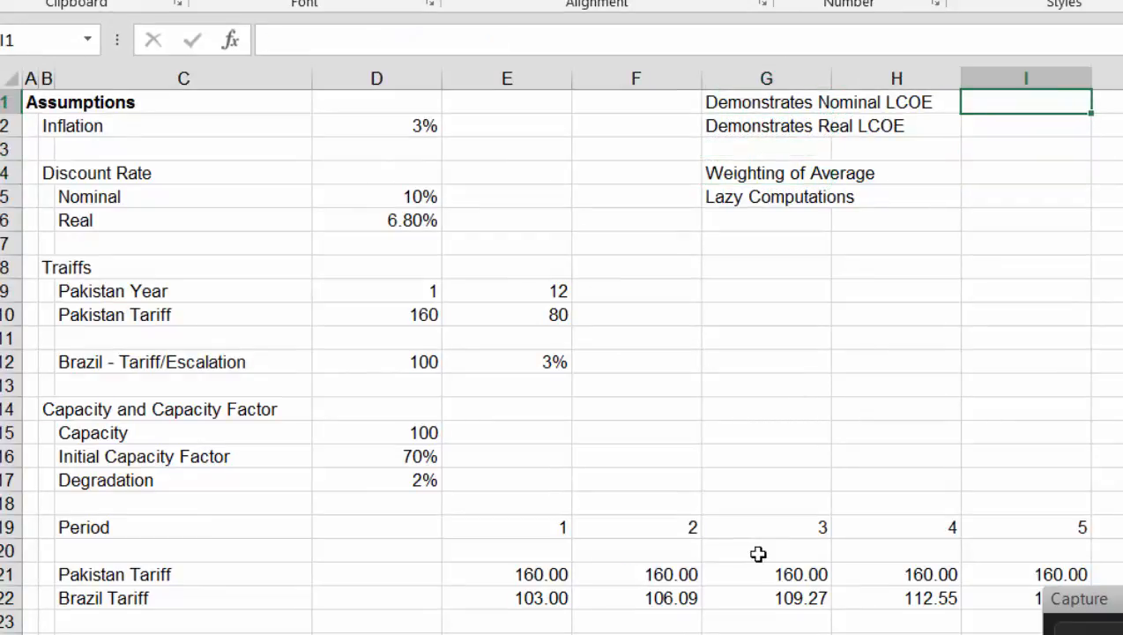
pyautogui.write('NP')
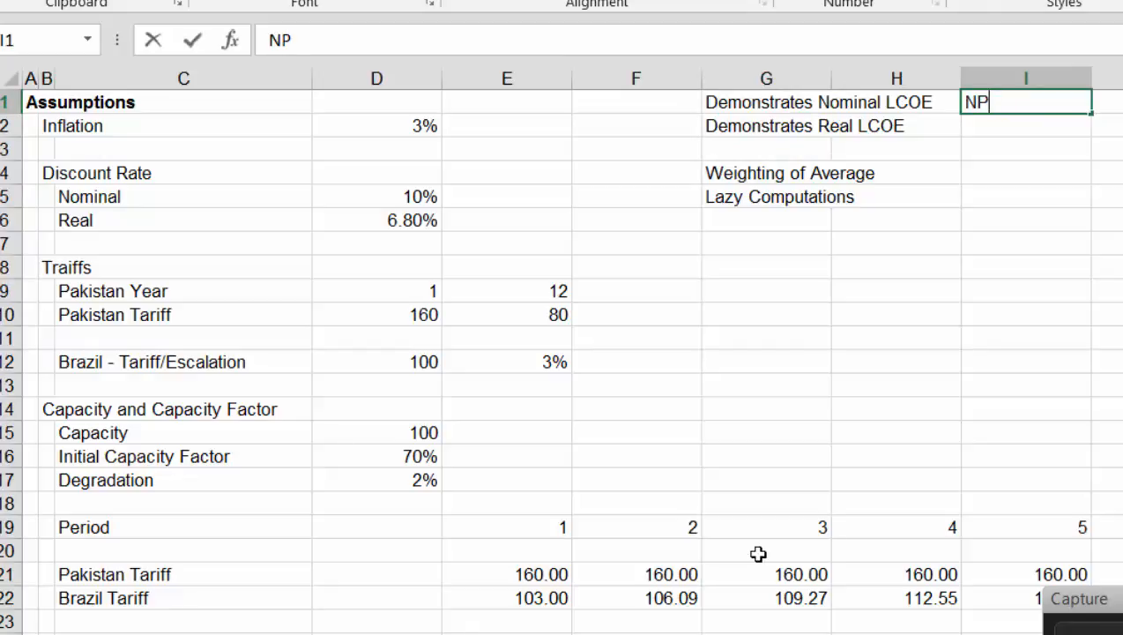
pyautogui.write('V(Re')
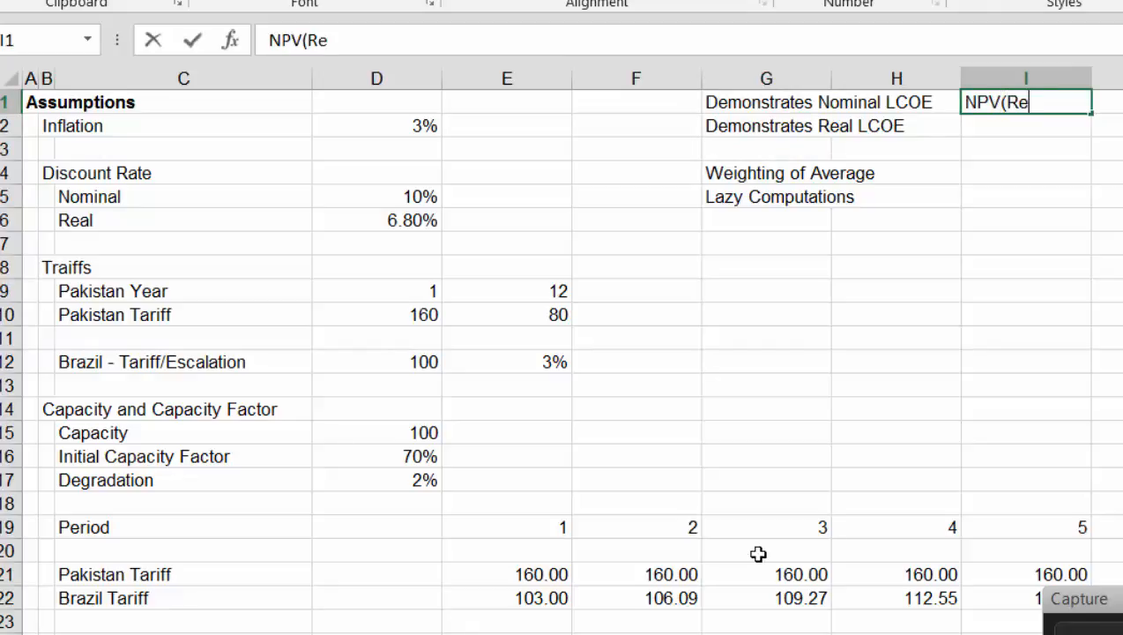
pyautogui.write('venue')
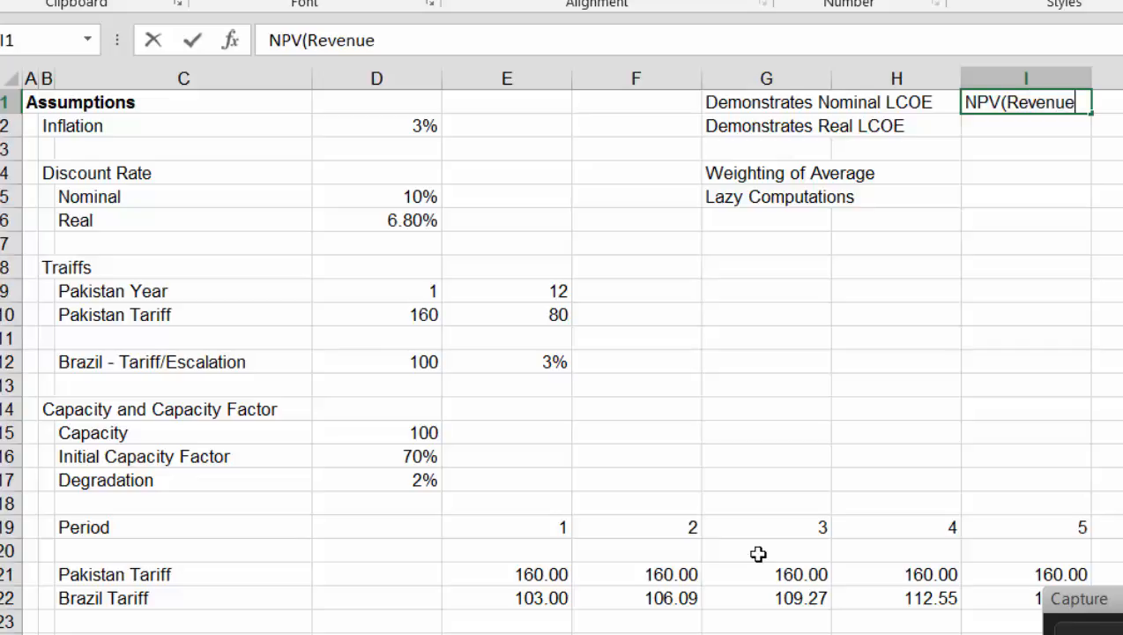
pyautogui.write(')/N')
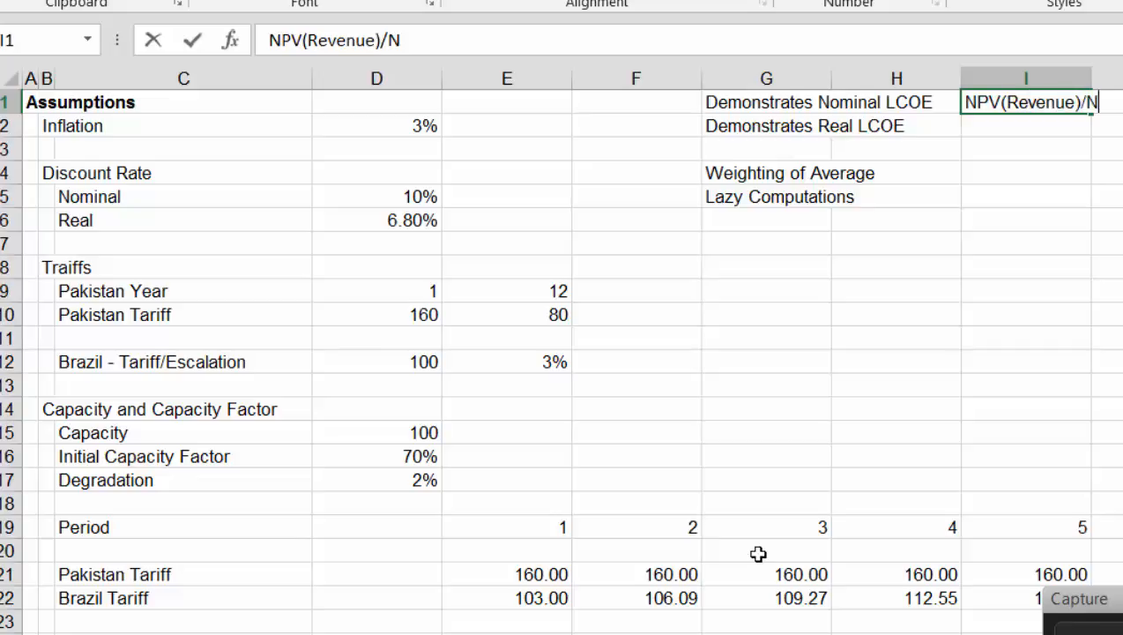
pyautogui.write('PV(')
pyautogui.write('Gnera')
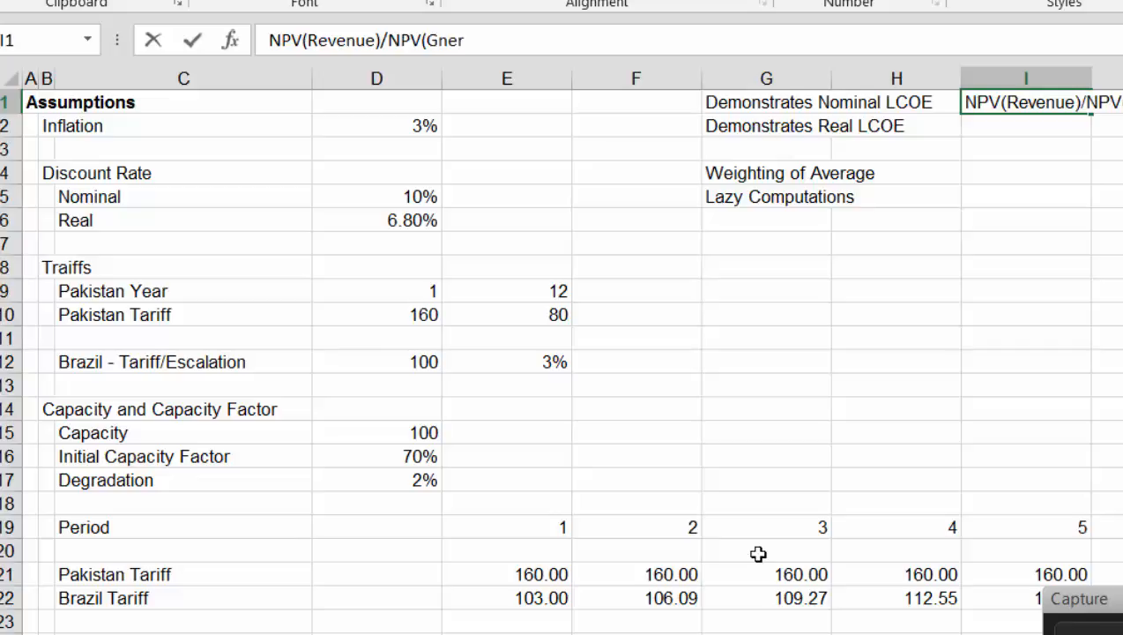
pyautogui.press('BackSpace')
pyautogui.press('BackSpace')
pyautogui.press('BackSpace')
pyautogui.press('BackSpace')
pyautogui.write('eneration)')
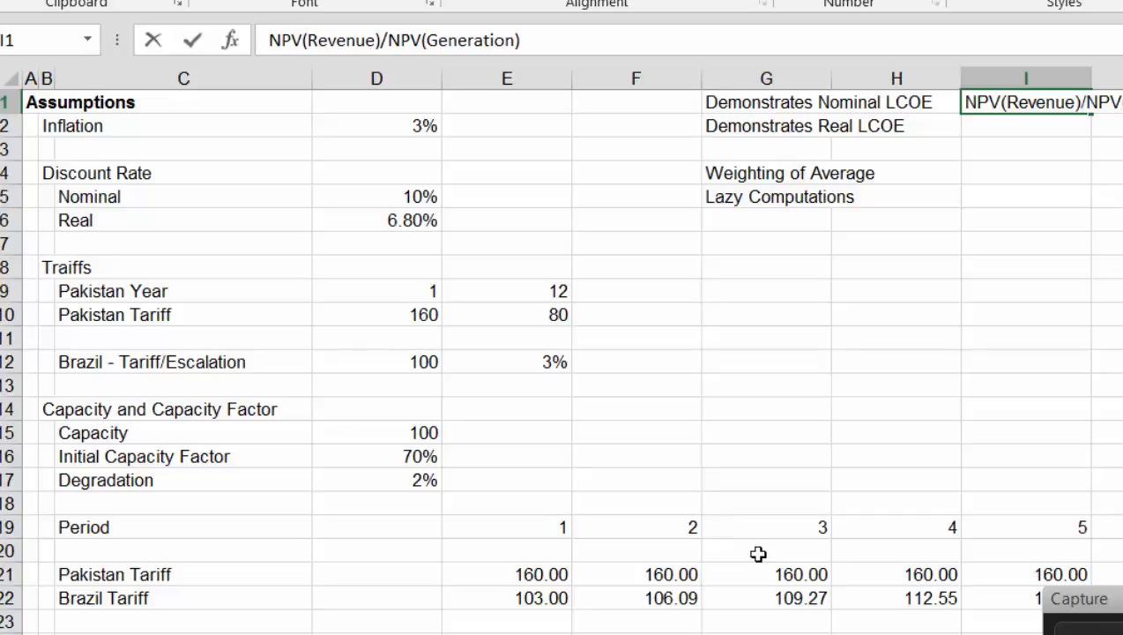
pyautogui.press('Return')
# Edit the text in I1 to insert "nominal rate, " before Revenue
pyautogui.press('Up')
pyautogui.press('F2')
pyautogui.press('Left')
pyautogui.press('Left')
pyautogui.press('Left')
pyautogui.press('Left')
pyautogui.press('Left')
pyautogui.press('Left')
pyautogui.press('Left')
pyautogui.press('Left')
pyautogui.press('Left')
pyautogui.press('Left')
pyautogui.press('Left')
pyautogui.press('Left')
pyautogui.press('Left')
pyautogui.press('Left')
pyautogui.press('Left')
pyautogui.press('Left')
pyautogui.press('Left')
pyautogui.press('Left')
pyautogui.press('Left')
pyautogui.press('Left')
pyautogui.press('Right')
pyautogui.write('nomina')
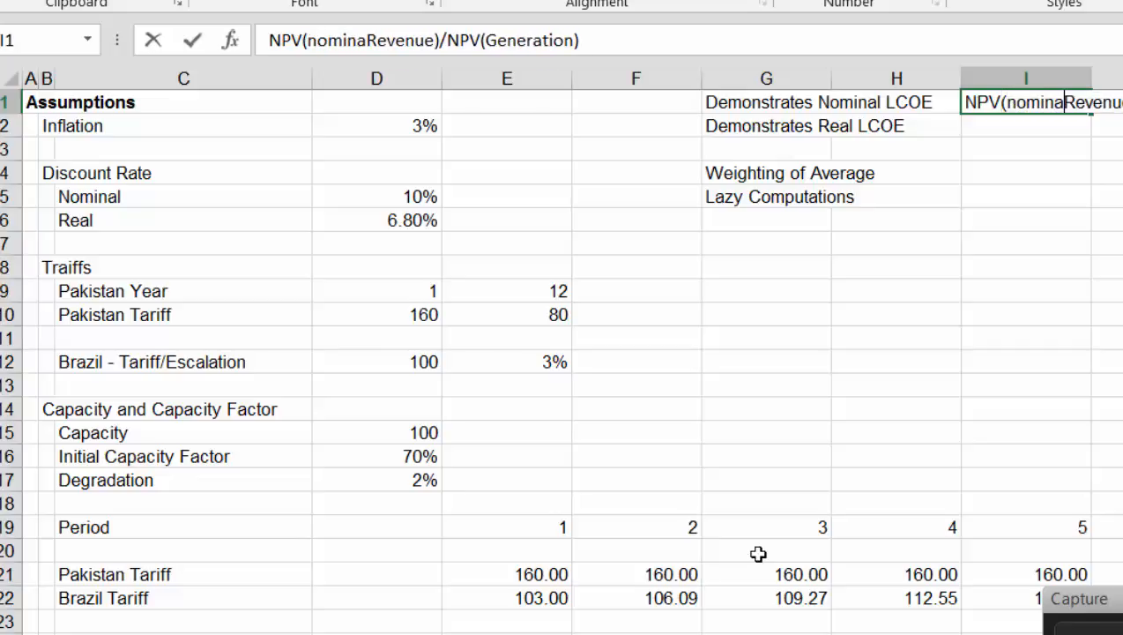
pyautogui.write('l rag')
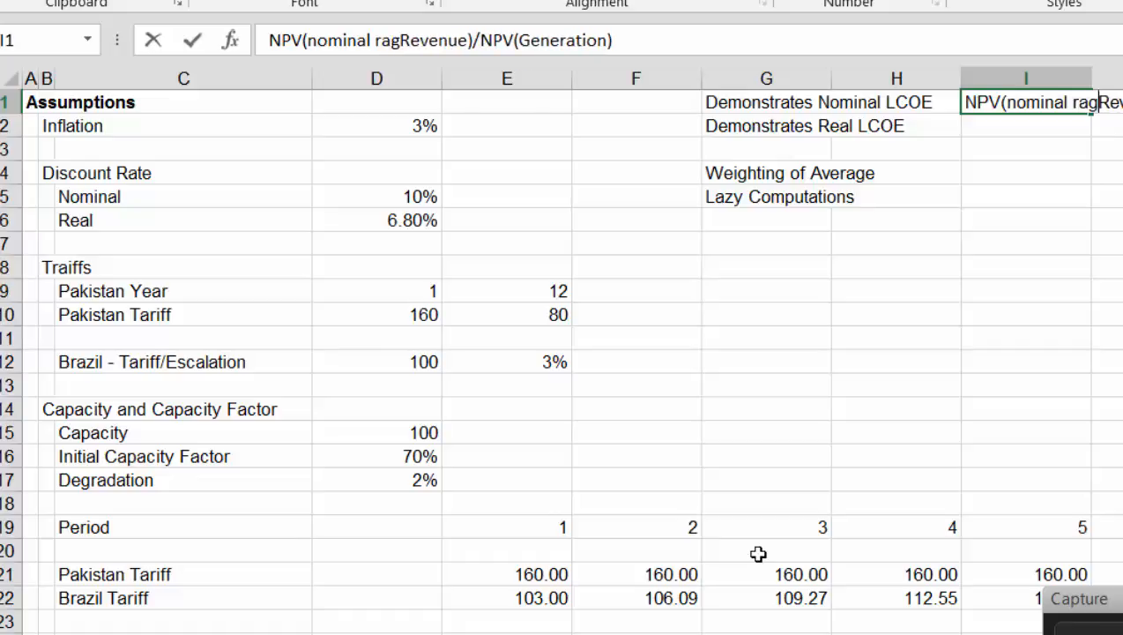
pyautogui.write('e')
pyautogui.press('BackSpace')
pyautogui.press('BackSpace')
pyautogui.write('te,')
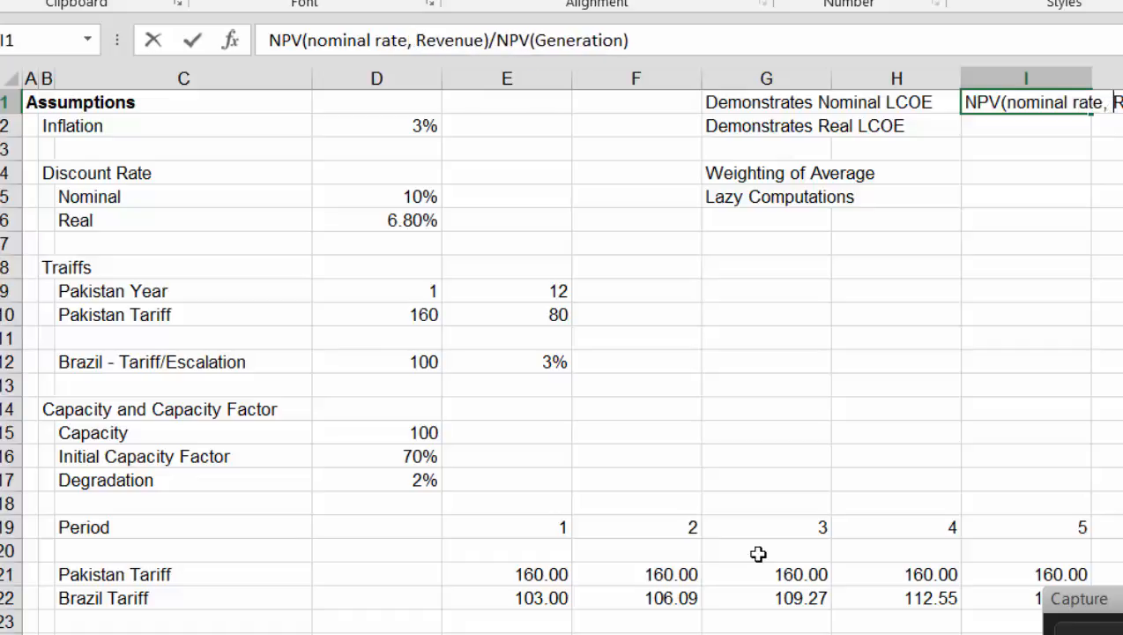
pyautogui.press('Return')
# Edit the text in I1 to insert "nominal rate, " before Generation
pyautogui.press('Right')
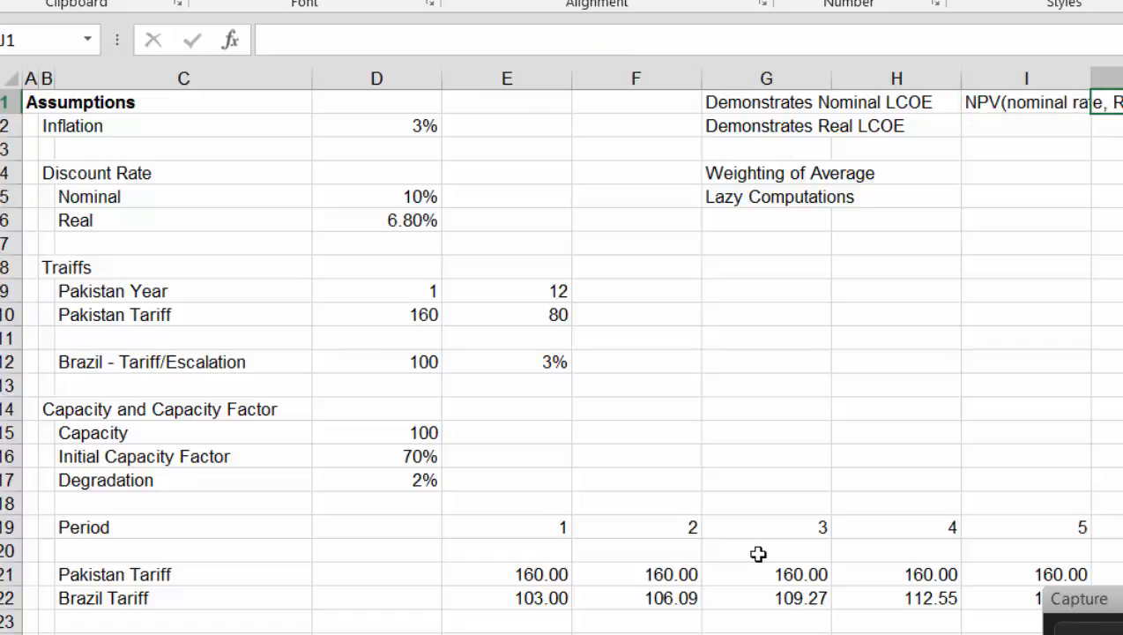
pyautogui.press('Left')
pyautogui.press('F2')
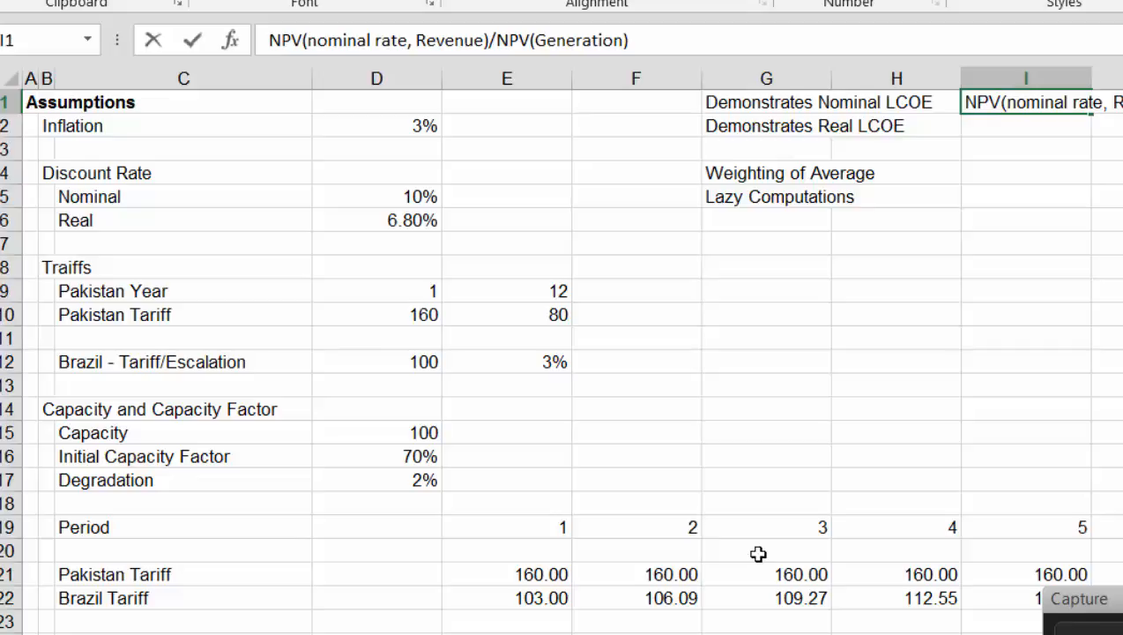
pyautogui.write('nomina')
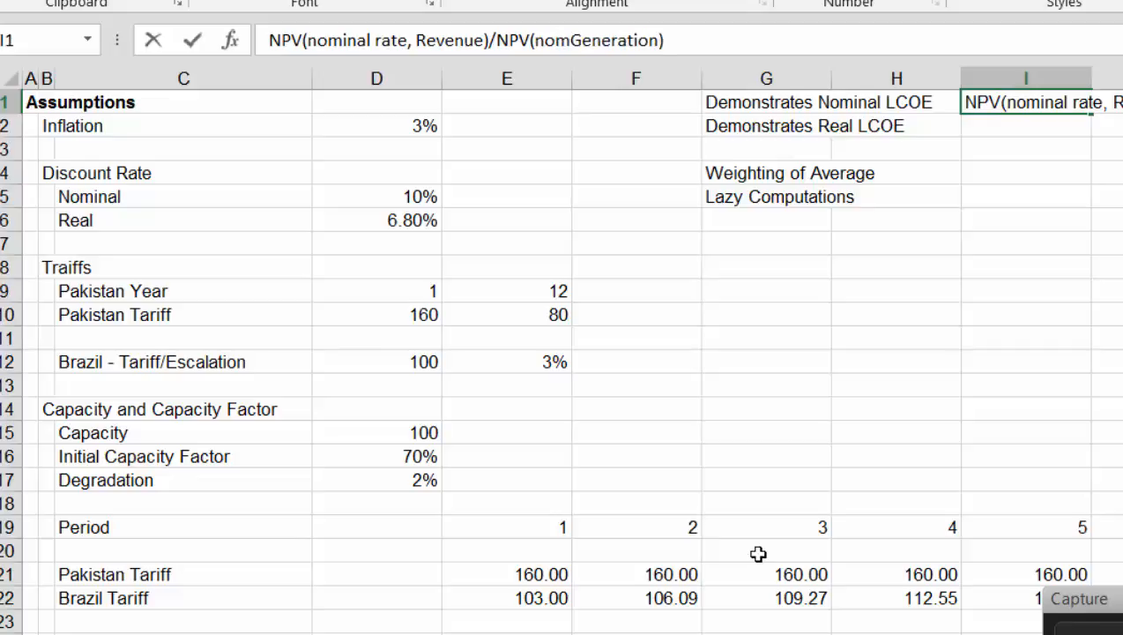
pyautogui.write('l')
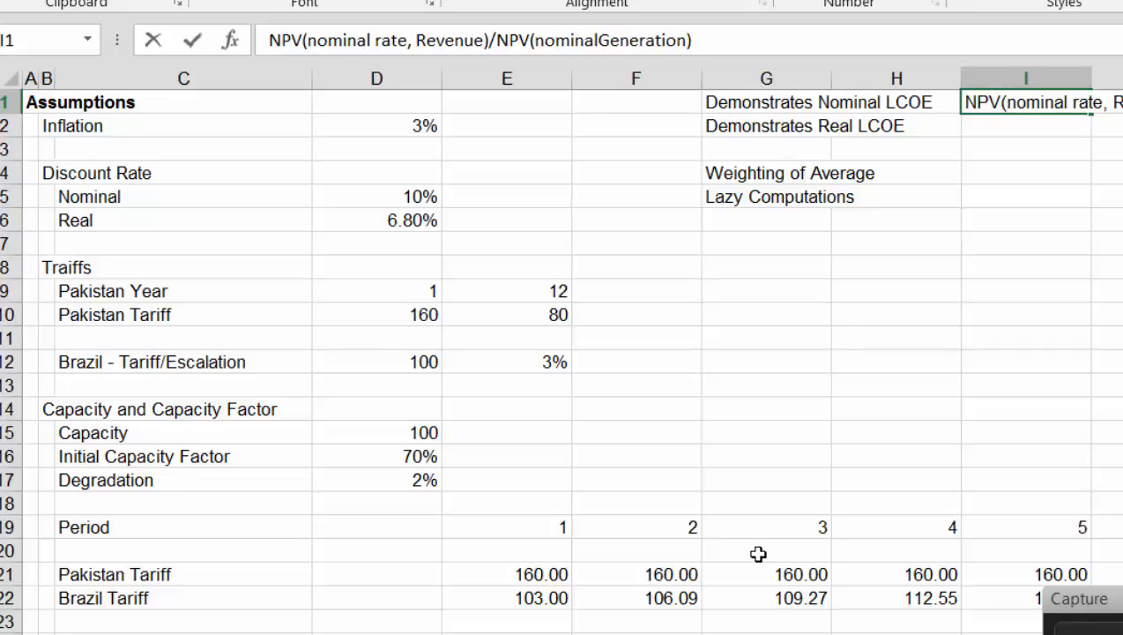
pyautogui.write(' rage')
pyautogui.press('BackSpace')
pyautogui.press('BackSpace')
pyautogui.write('te,')
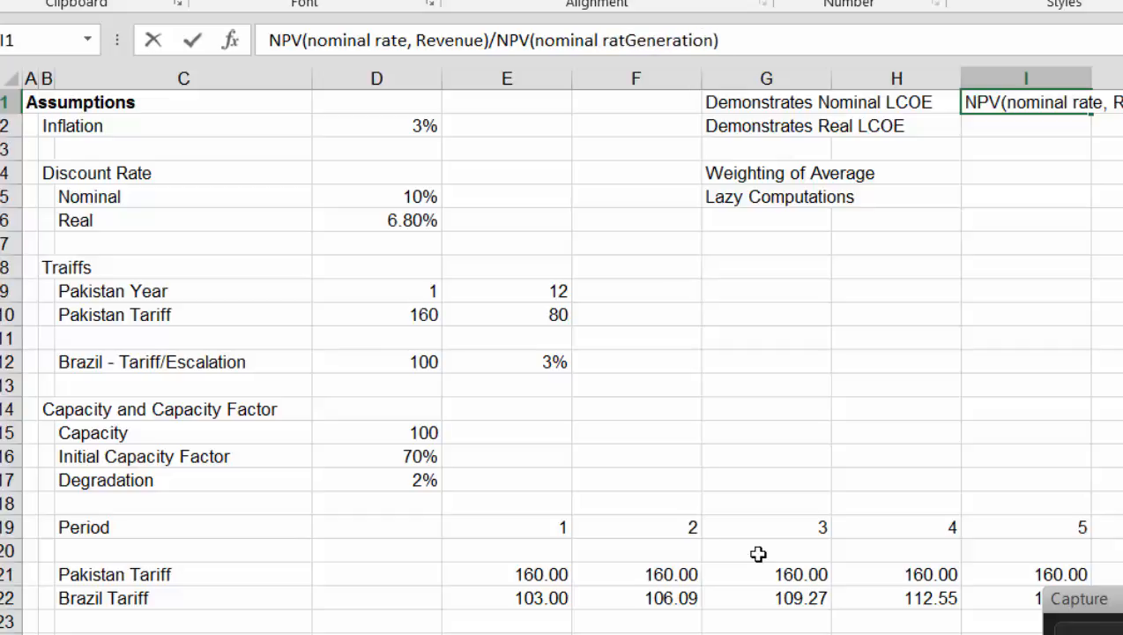
pyautogui.hotkey('ctrl', 'Return')
# Add the note "LCOE is just a weighted average" in cell G7, below the Lazy Computations note
pyautogui.press('Down')
pyautogui.press('Down')
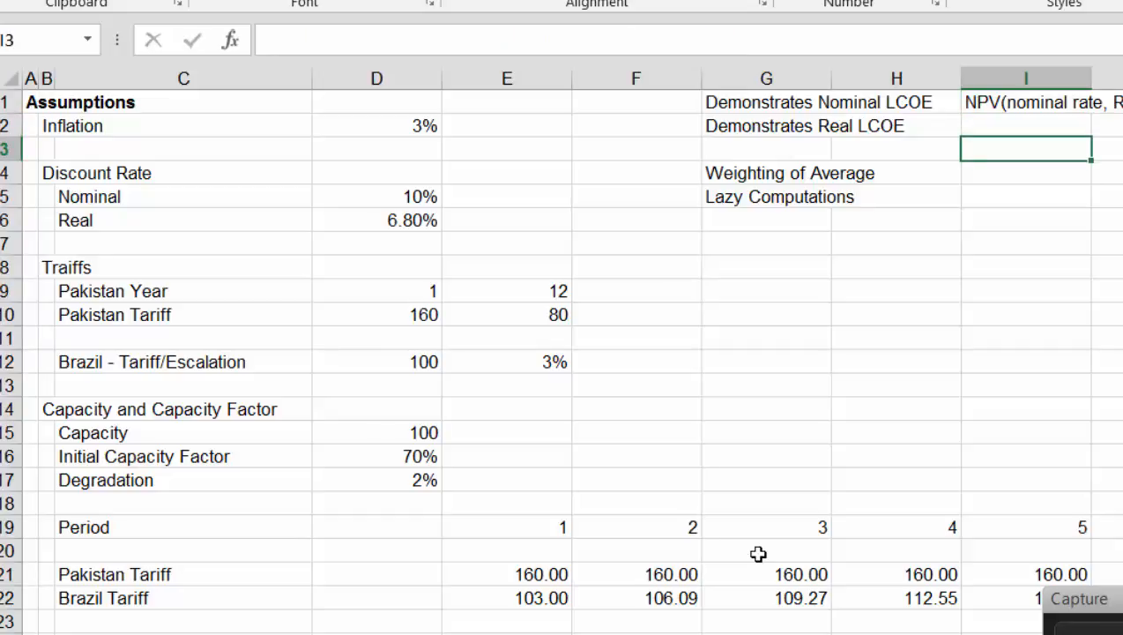
pyautogui.press('Up')
pyautogui.press('Up')
pyautogui.press('Down')
pyautogui.press('Down')
pyautogui.press('Down')
pyautogui.press('Down')
pyautogui.press('Down')
pyautogui.press('Down')
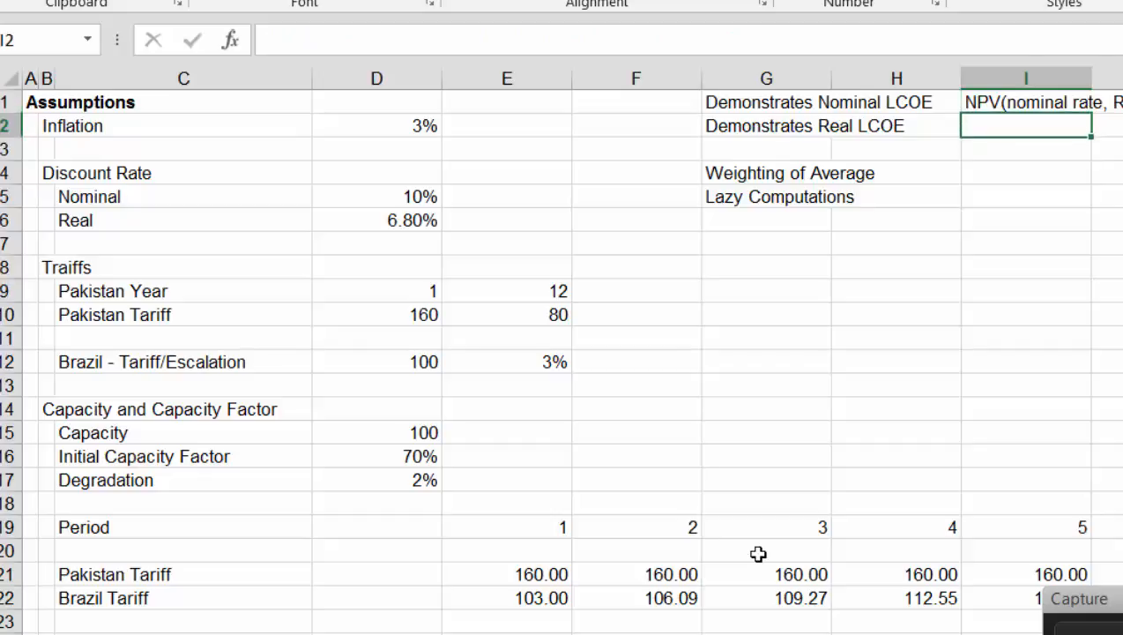
pyautogui.press('Left')
pyautogui.press('Left')
pyautogui.press('Down')
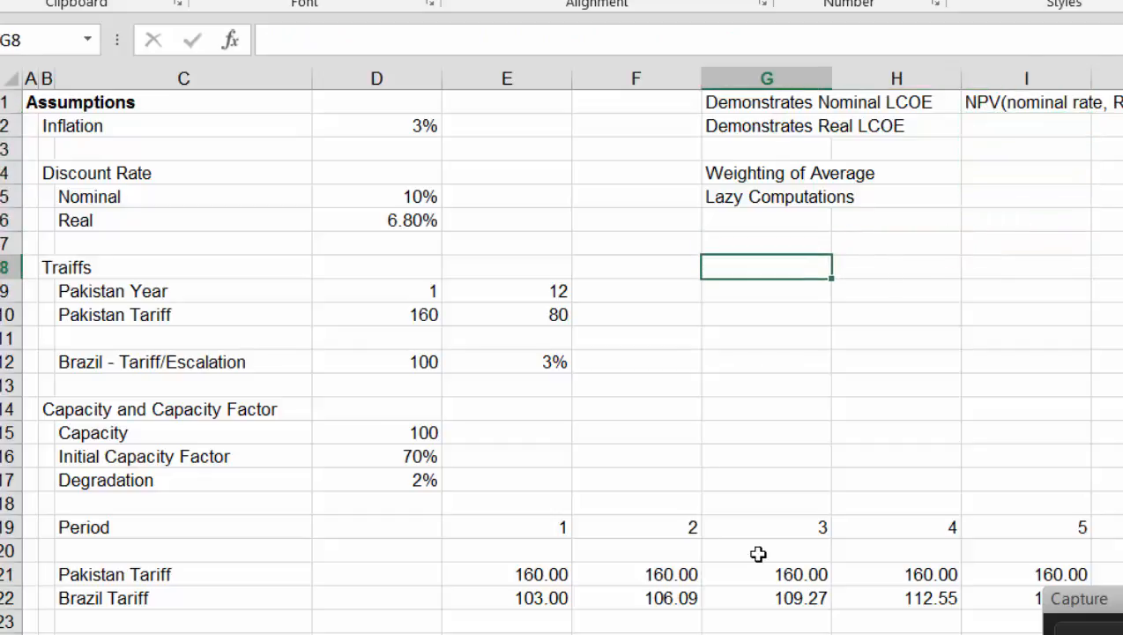
pyautogui.press('Up')
pyautogui.write('LO')
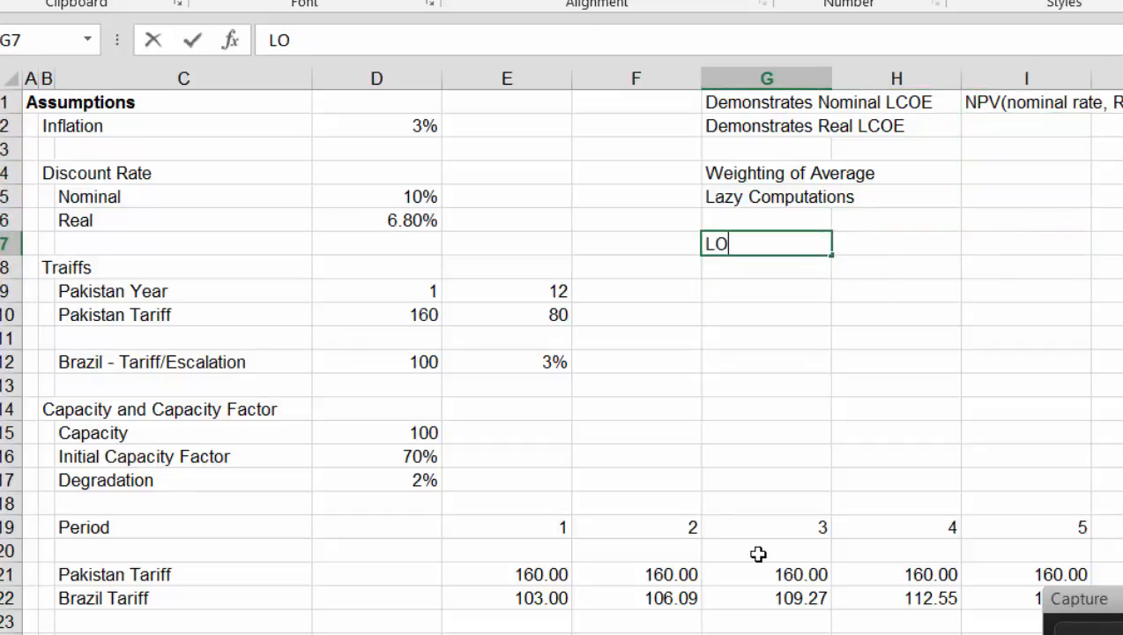
pyautogui.press('BackSpace')
pyautogui.write('COE')
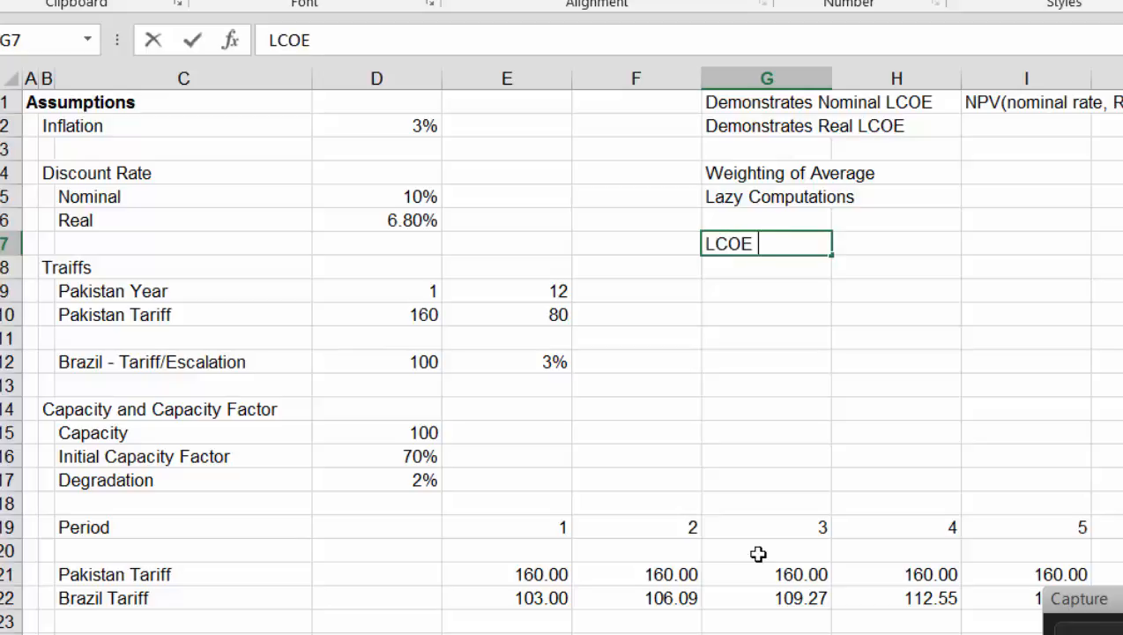
pyautogui.write(' is just ')
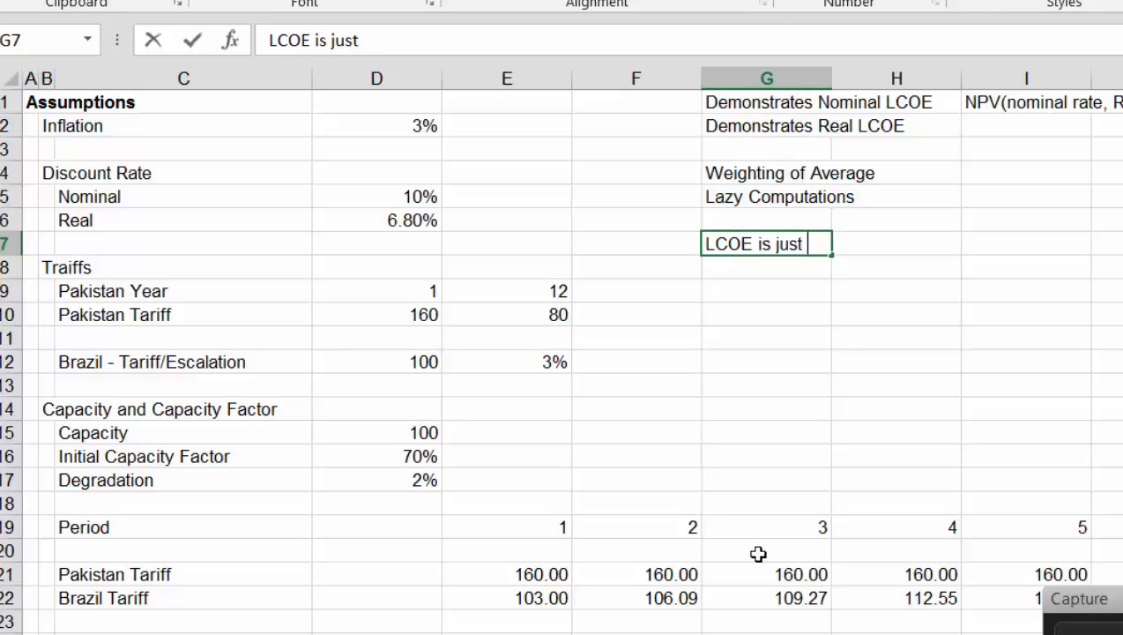
pyautogui.write('a weigh')
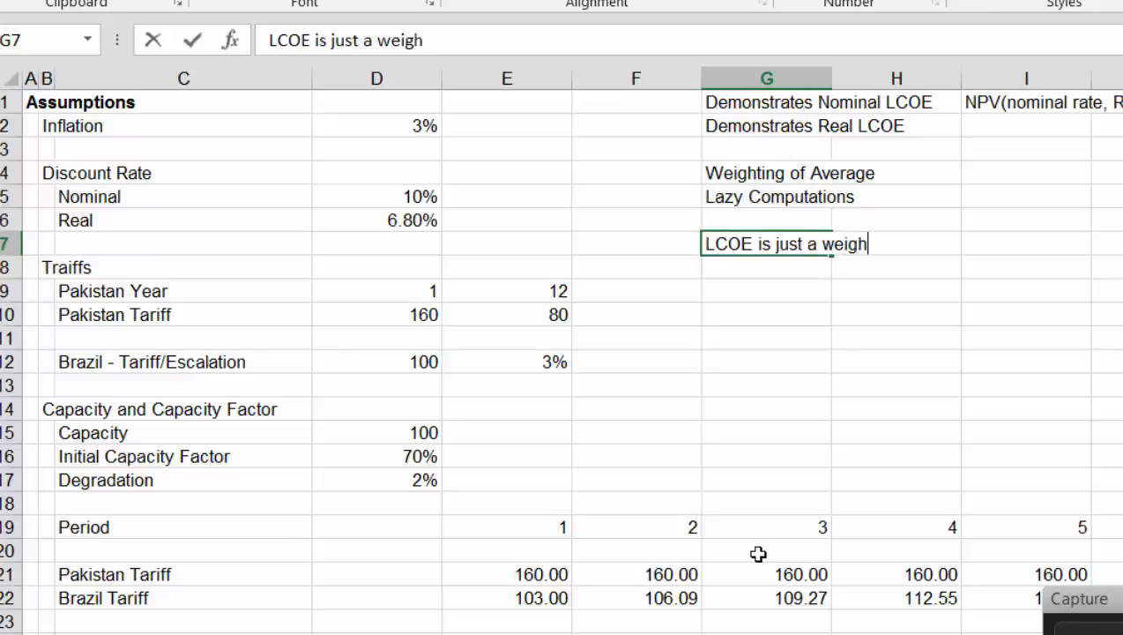
pyautogui.write('ted average')
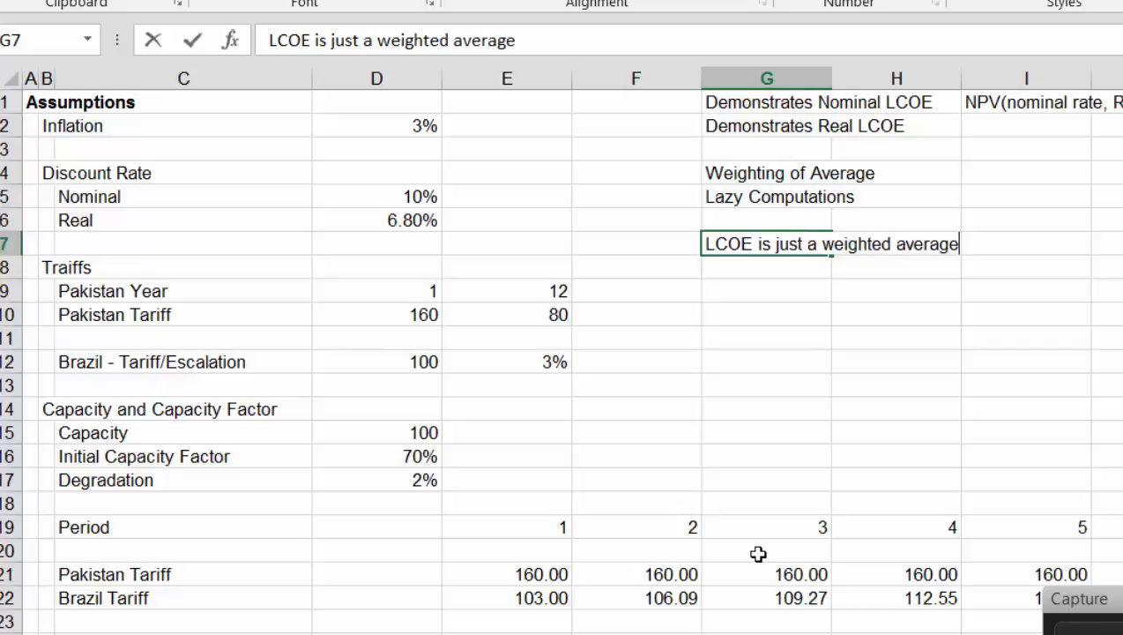
pyautogui.hotkey('ctrl', 'Return')
pyautogui.press('Down')
pyautogui.press('Down')
pyautogui.press('Up')
pyautogui.press('Up')
pyautogui.press('Up')
pyautogui.press('Up')
pyautogui.press('Up')
pyautogui.press('Up')
pyautogui.press('Up')
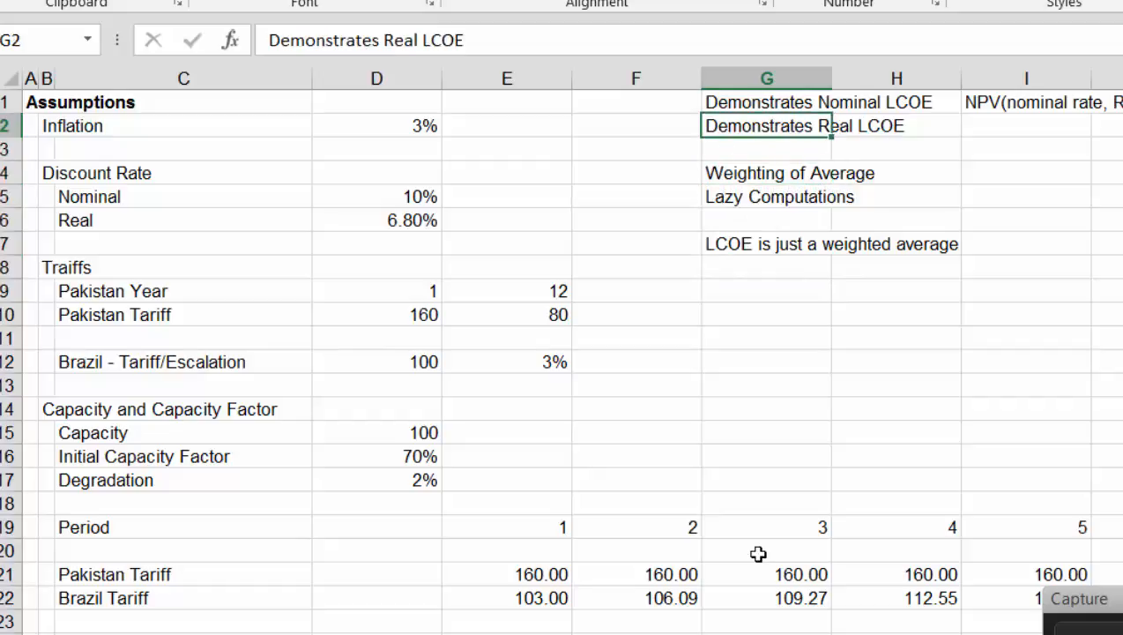
pyautogui.press('Right')
pyautogui.press('Right')
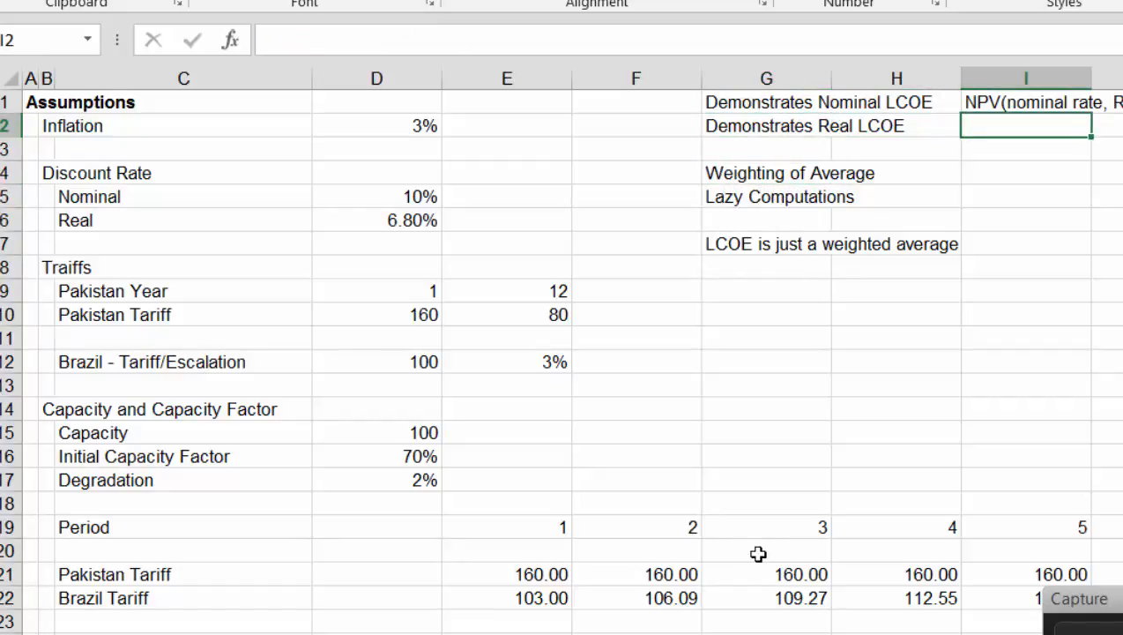
# Add the note "Real LCOE reflects production cost" in cell G8
pyautogui.press('Down')
pyautogui.press('Down')
pyautogui.press('Down')
pyautogui.press('Down')
pyautogui.press('Down')
pyautogui.press('Down')
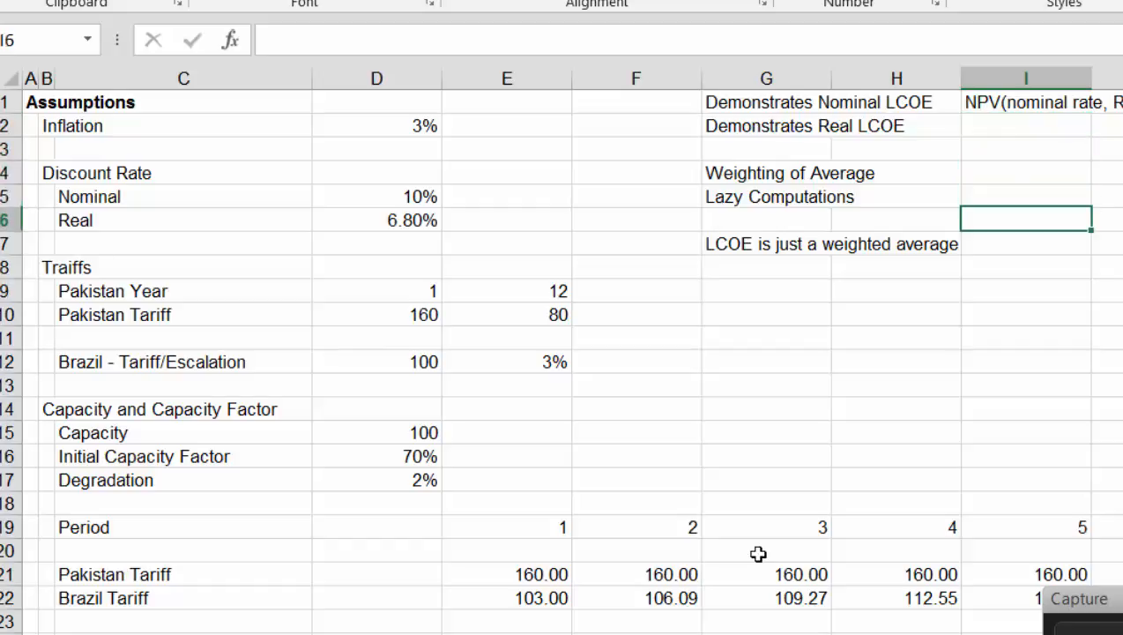
pyautogui.press('Left')
pyautogui.press('Left')
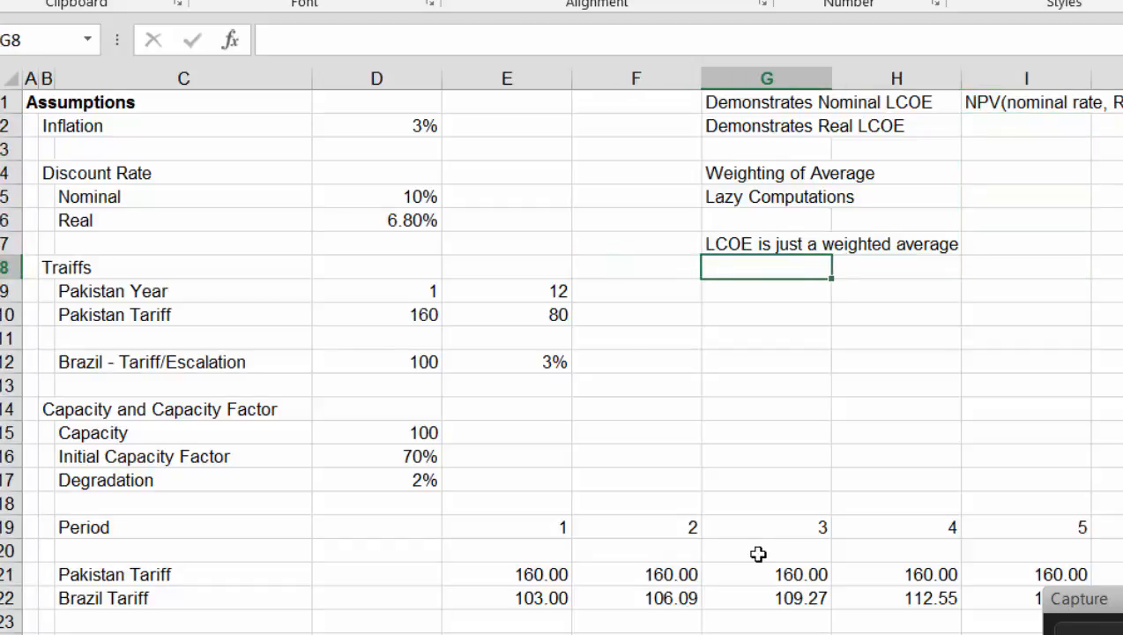
pyautogui.write('Real LC')
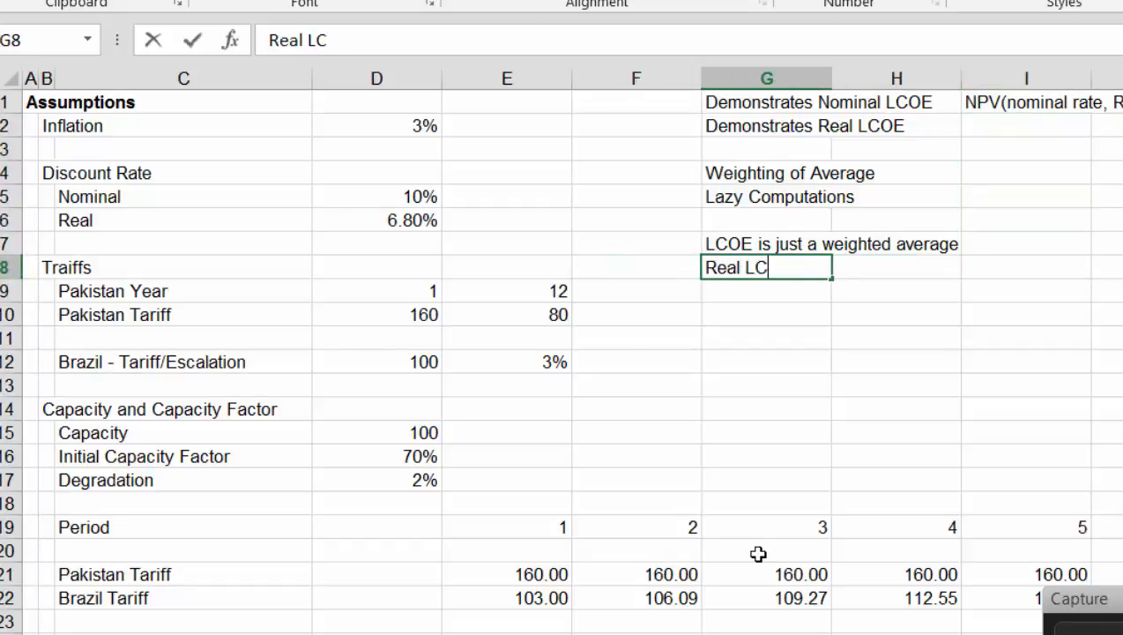
pyautogui.write('OE refl')
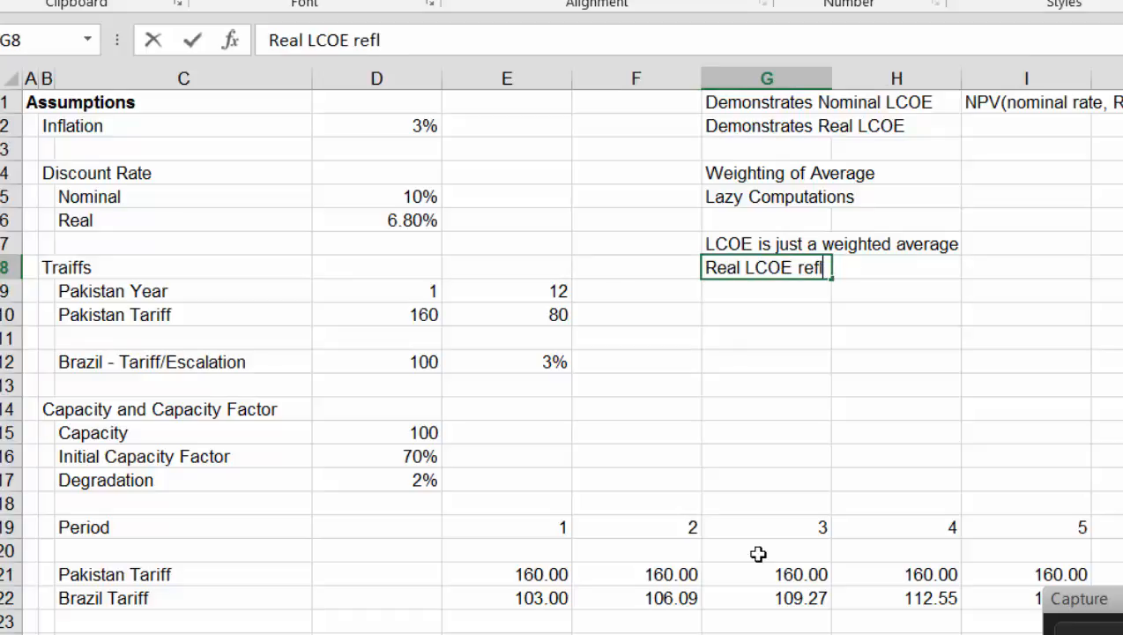
pyautogui.write('ects pr')
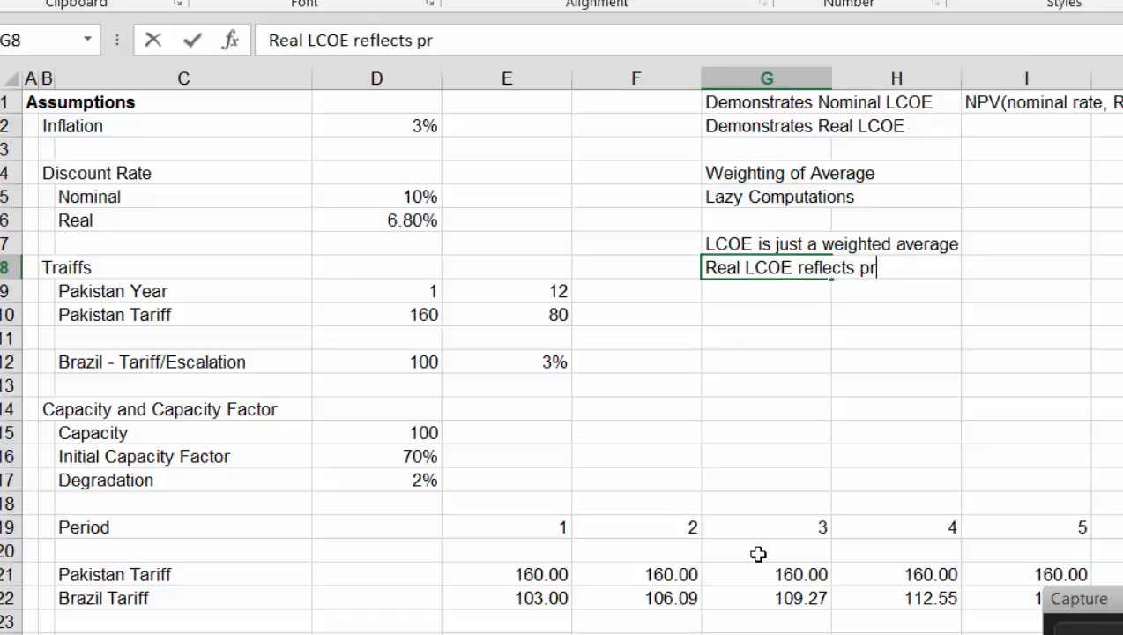
pyautogui.write('oduction')
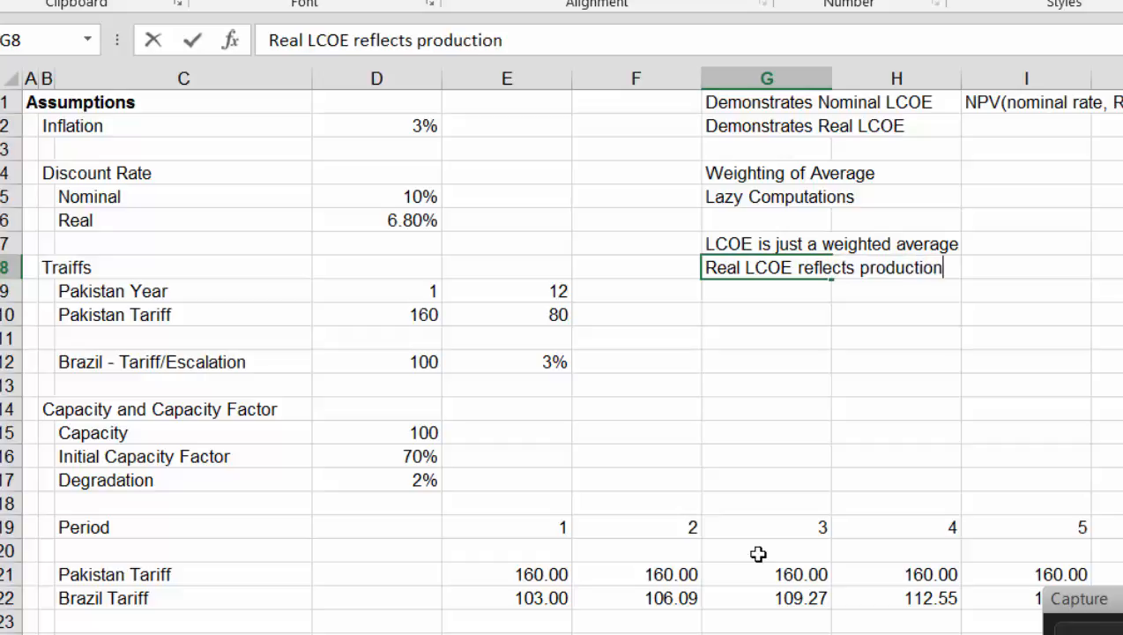
pyautogui.write(' cost')
pyautogui.hotkey('ctrl', 'Return')
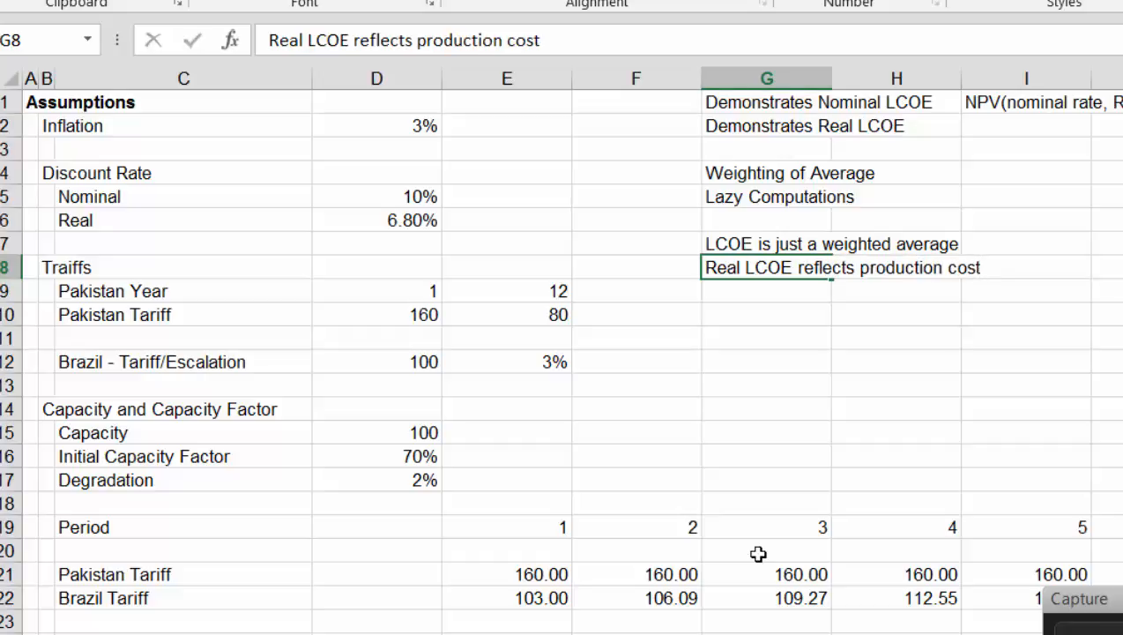
# Copy the nominal LCOE expression from I1 into I2 beside the real LCOE note
pyautogui.press('Down')
pyautogui.press('Up')
pyautogui.press('Up')
pyautogui.press('Up')
pyautogui.press('Up')
pyautogui.press('Up')
pyautogui.press('Up')
pyautogui.press('Up')
pyautogui.press('Up')
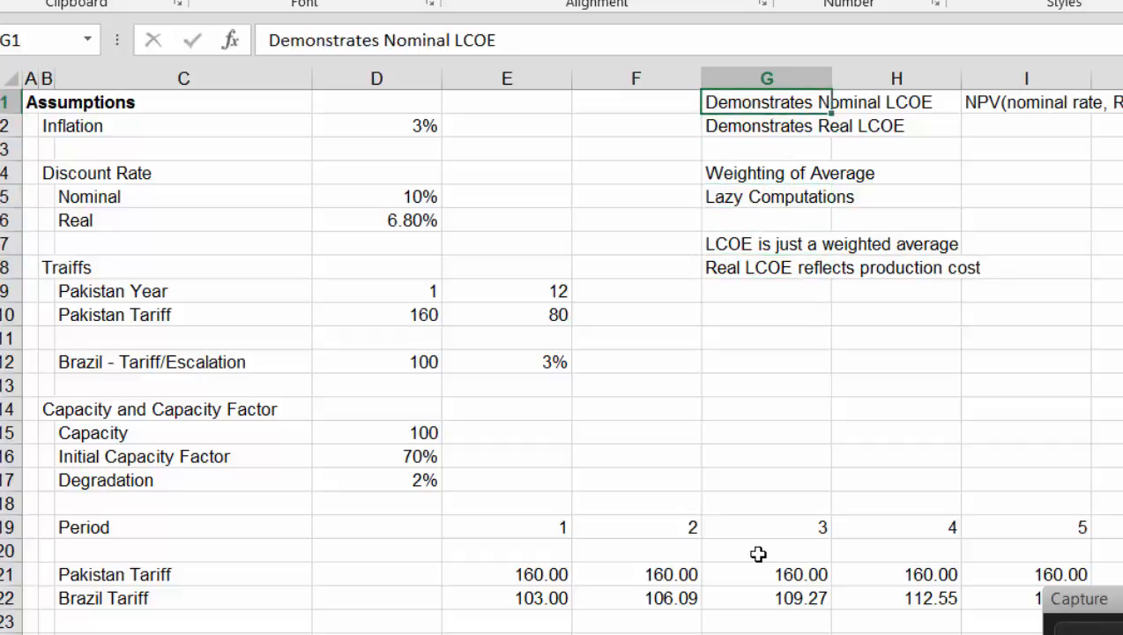
pyautogui.press('Right')
pyautogui.press('Right')
pyautogui.hotkey('ctrl', 'c')
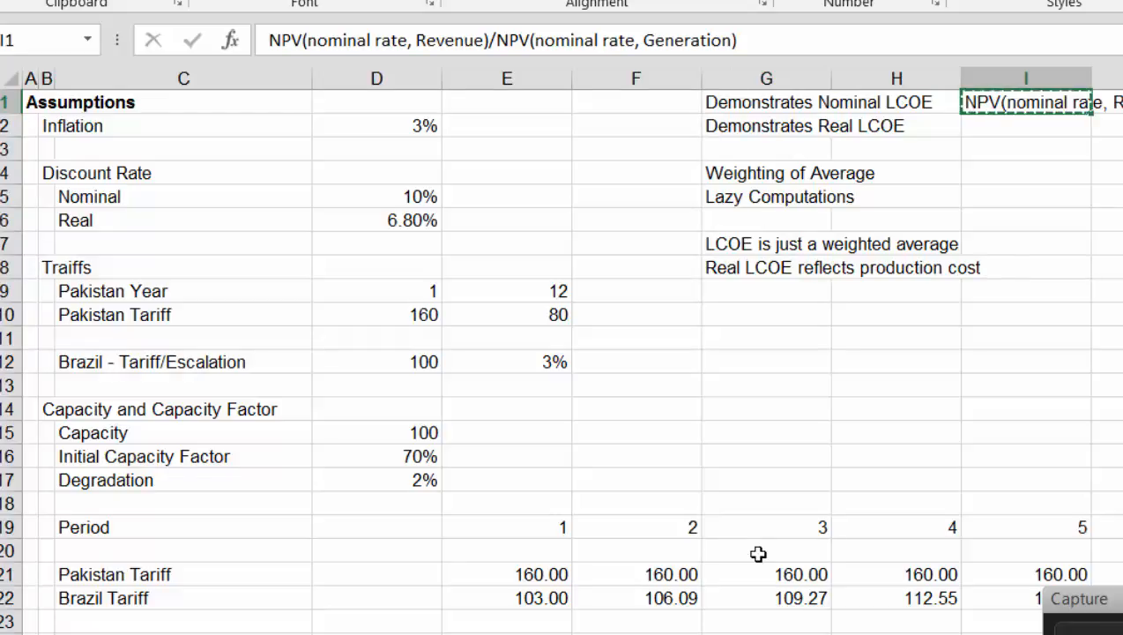
pyautogui.press('Down')
pyautogui.hotkey('ctrl', 'v')
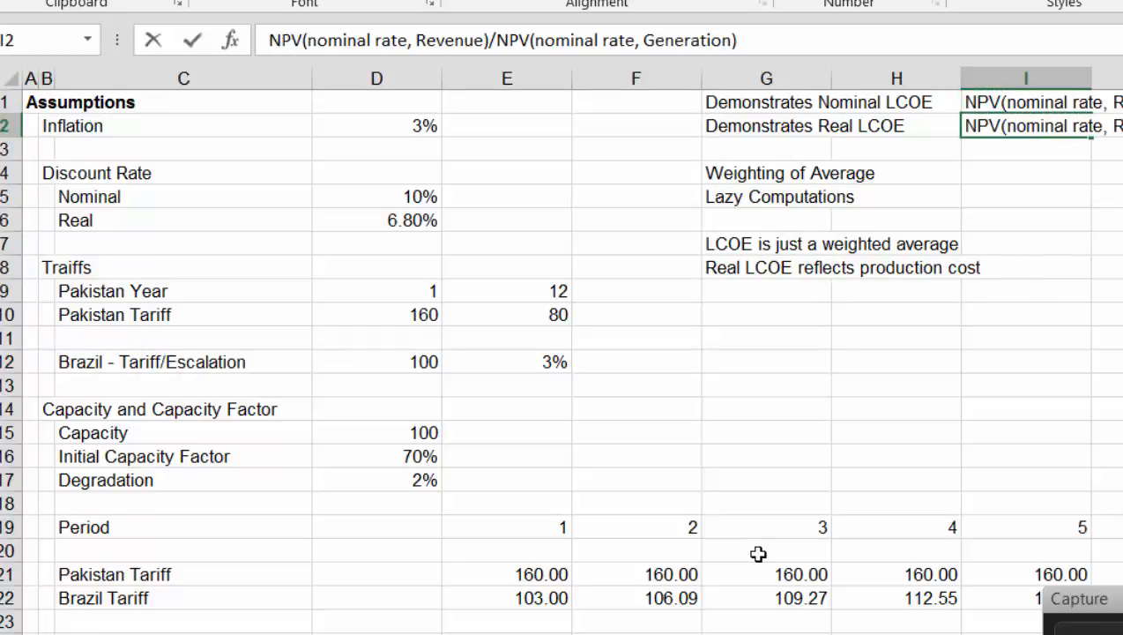
# Edit the expression in I2 so the Generation NPV uses "real rate" instead of "nominal rate"
pyautogui.press('BackSpace')
pyautogui.press('BackSpace')
pyautogui.press('BackSpace')
pyautogui.press('BackSpace')
pyautogui.press('BackSpace')
pyautogui.press('BackSpace')
pyautogui.press('BackSpace')
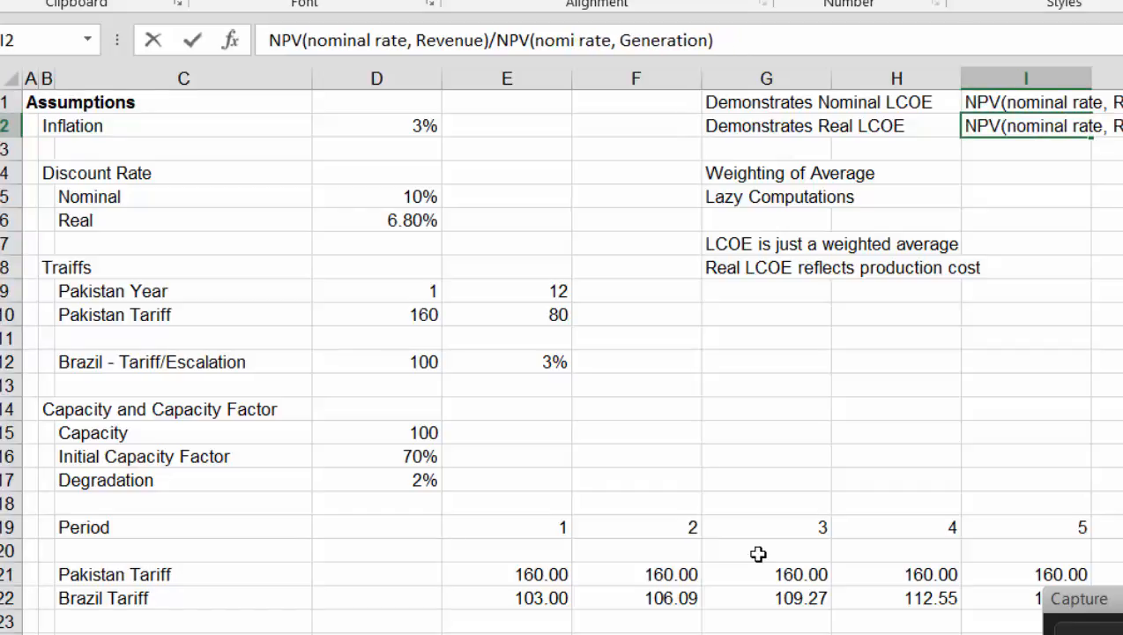
pyautogui.write('real')
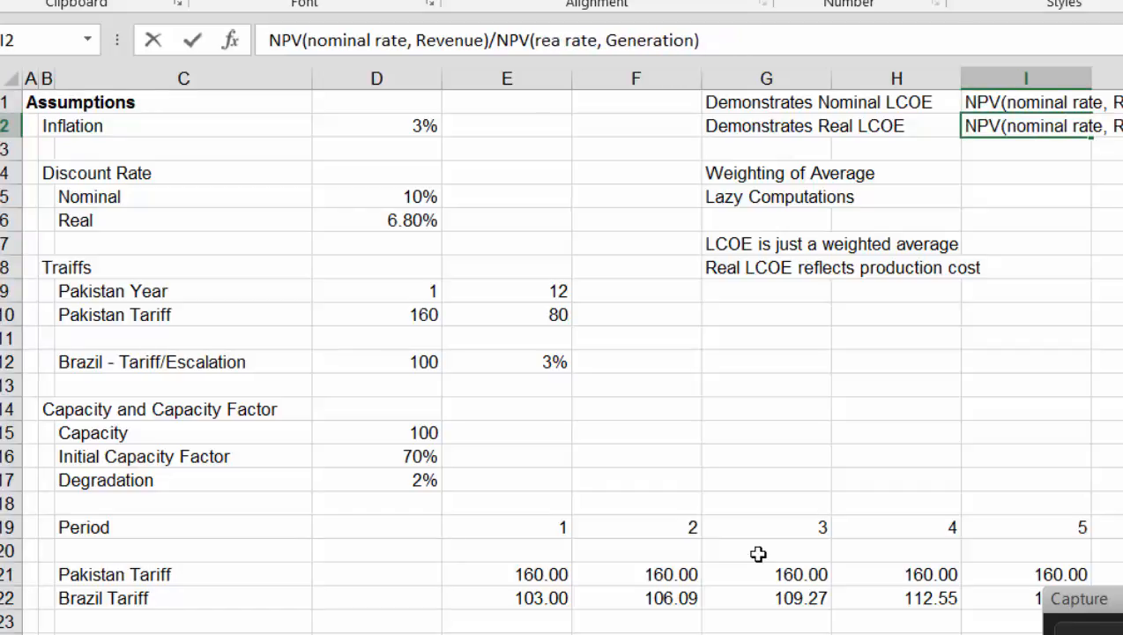
pyautogui.hotkey('ctrl', 'Return')
# Review the nominal and real LCOE expressions against the weighting, lazy computations and production cost notes in column G
pyautogui.press('Down')
pyautogui.press('Down')
pyautogui.press('Down')
pyautogui.press('Down')
pyautogui.press('Down')
pyautogui.press('Down')
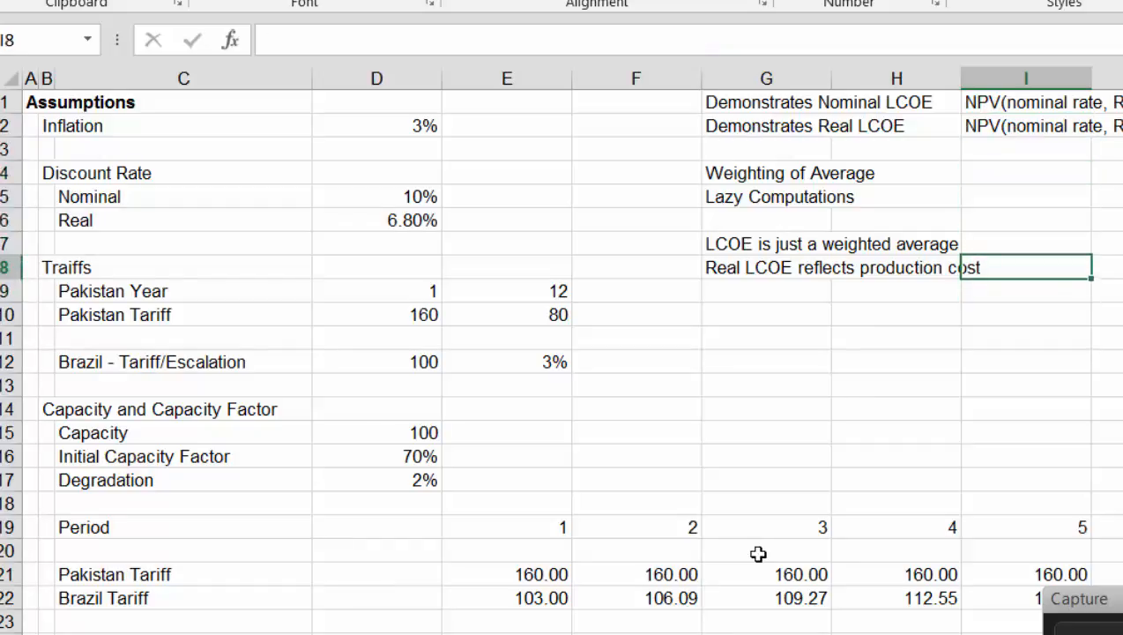
pyautogui.press('Up')
pyautogui.press('Up')
pyautogui.press('Up')
pyautogui.press('Up')
pyautogui.press('Up')
pyautogui.press('Up')
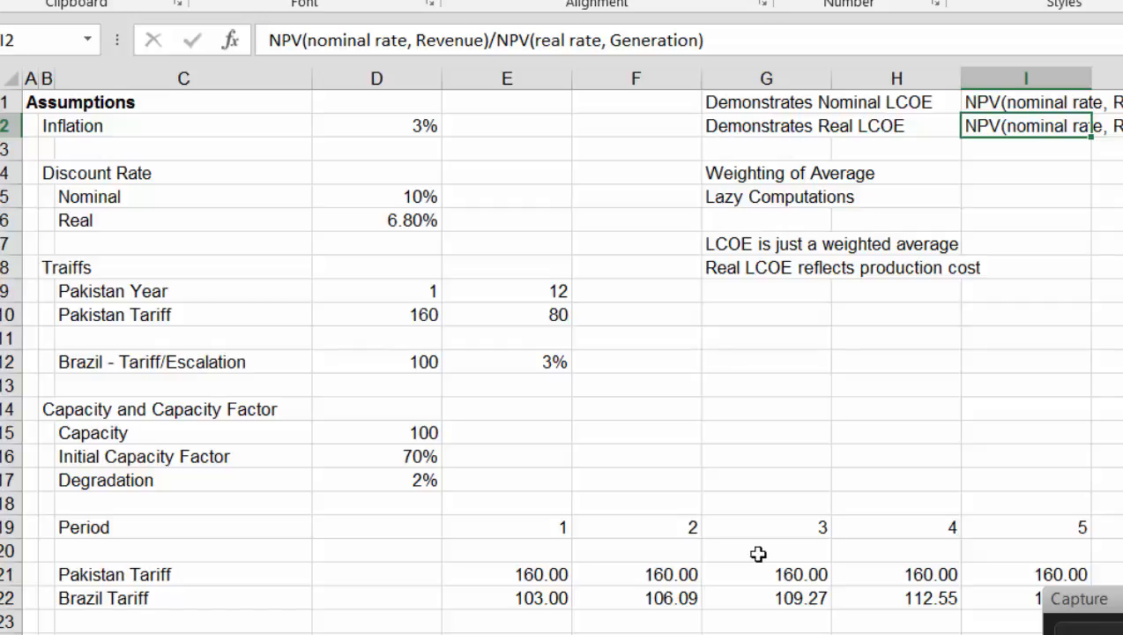
pyautogui.press('Right')
pyautogui.press('Right')
pyautogui.press('Left')
pyautogui.press('Left')
pyautogui.press('Left')
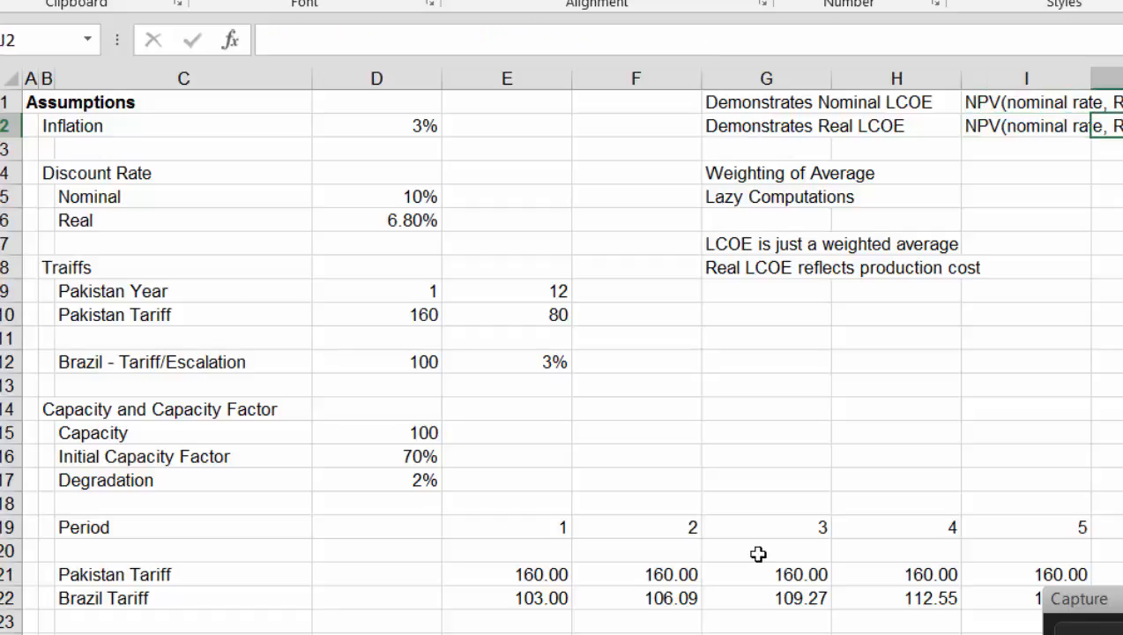
pyautogui.press('Down')
pyautogui.press('Down')
pyautogui.press('Down')
pyautogui.press('Down')
pyautogui.press('Down')
pyautogui.press('Down')
pyautogui.press('Down')
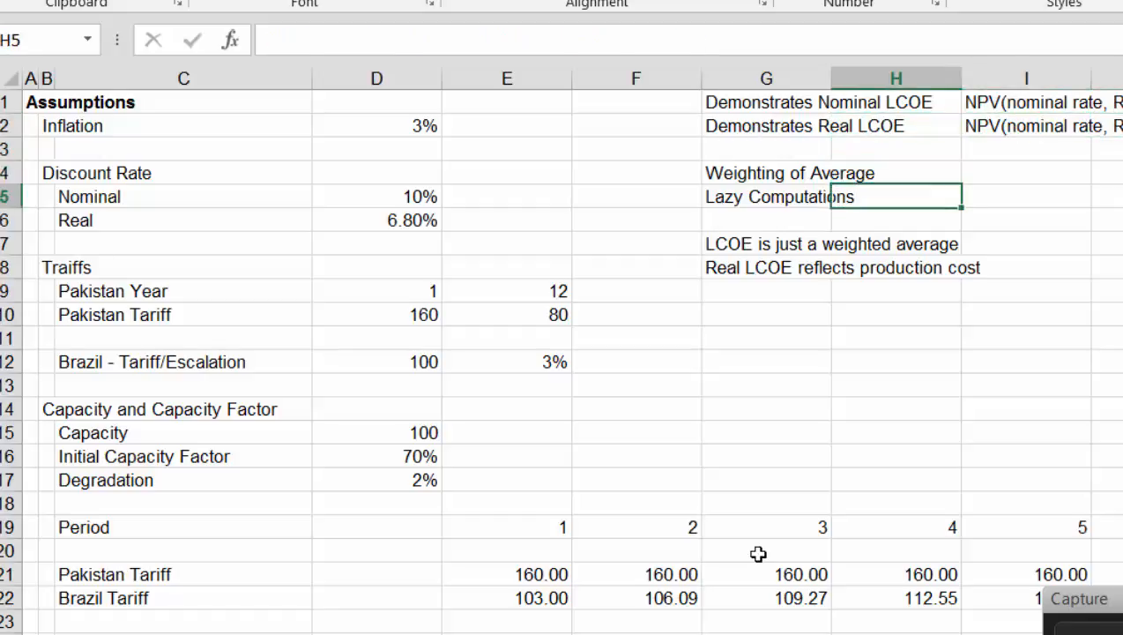
pyautogui.press('Up')
pyautogui.press('Left')
pyautogui.press('Left')
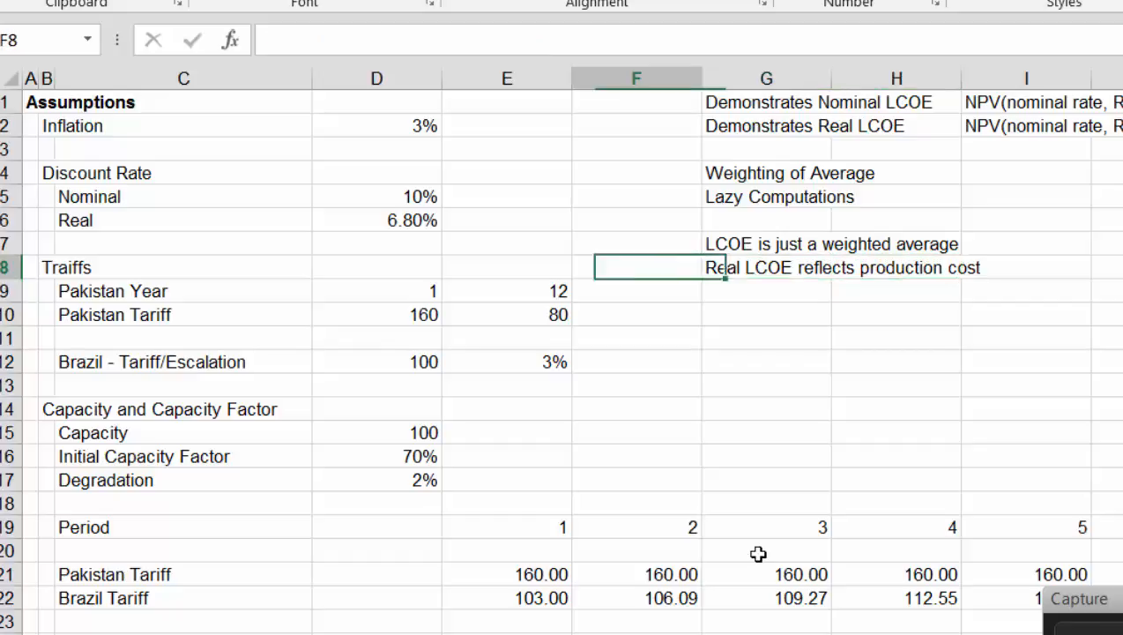
pyautogui.press('Right')
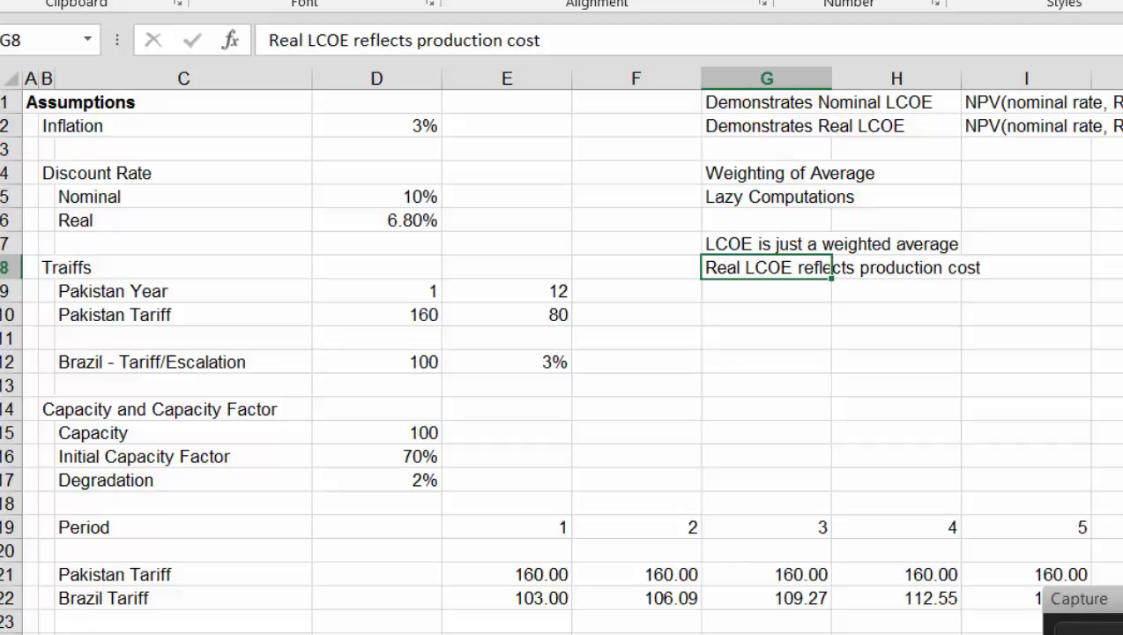
# Switch to File Explorer and open the Generic Macros workbook from Courses, Chapter 1. Models and Analysis, 12. Excel Utilities (fm)
pyautogui.click(323, 634)
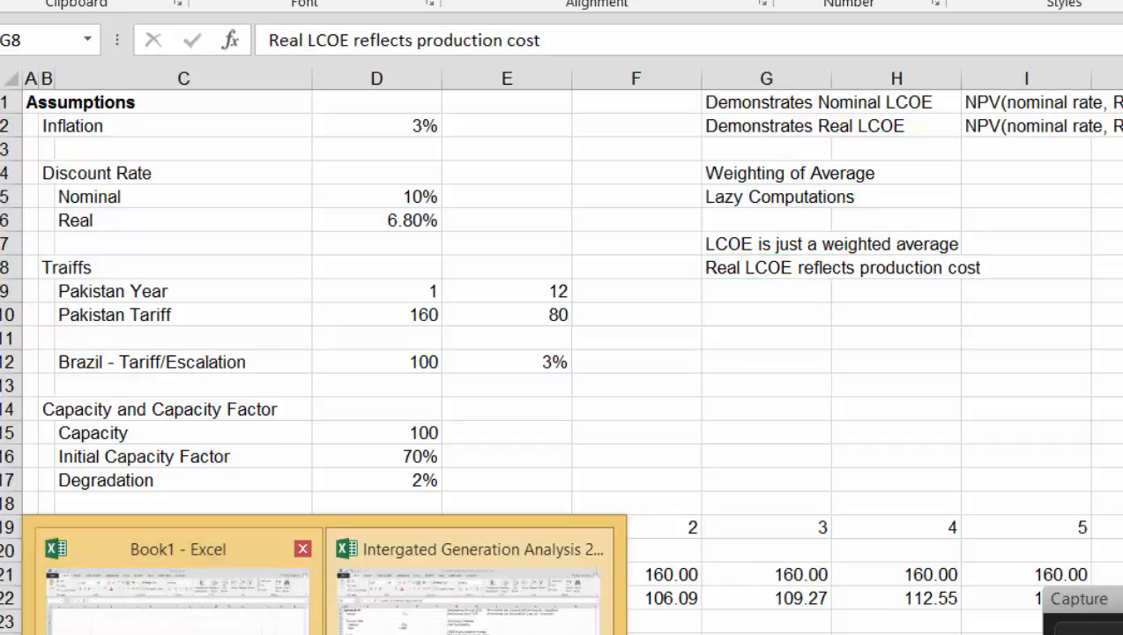
pyautogui.click(487, 632)
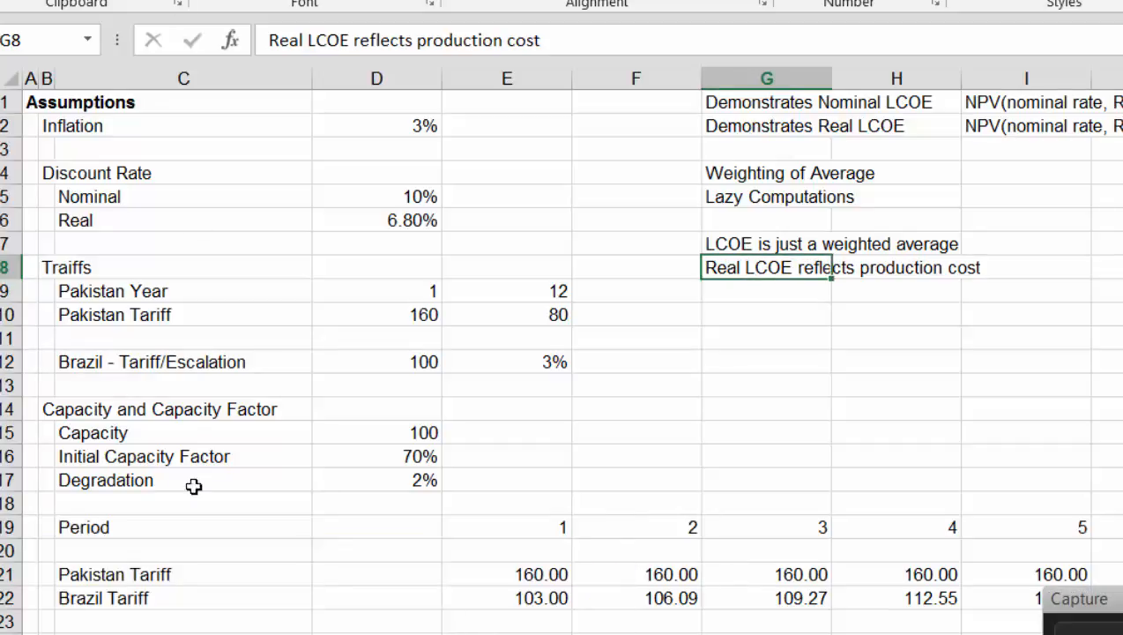
pyautogui.click(141, 634)
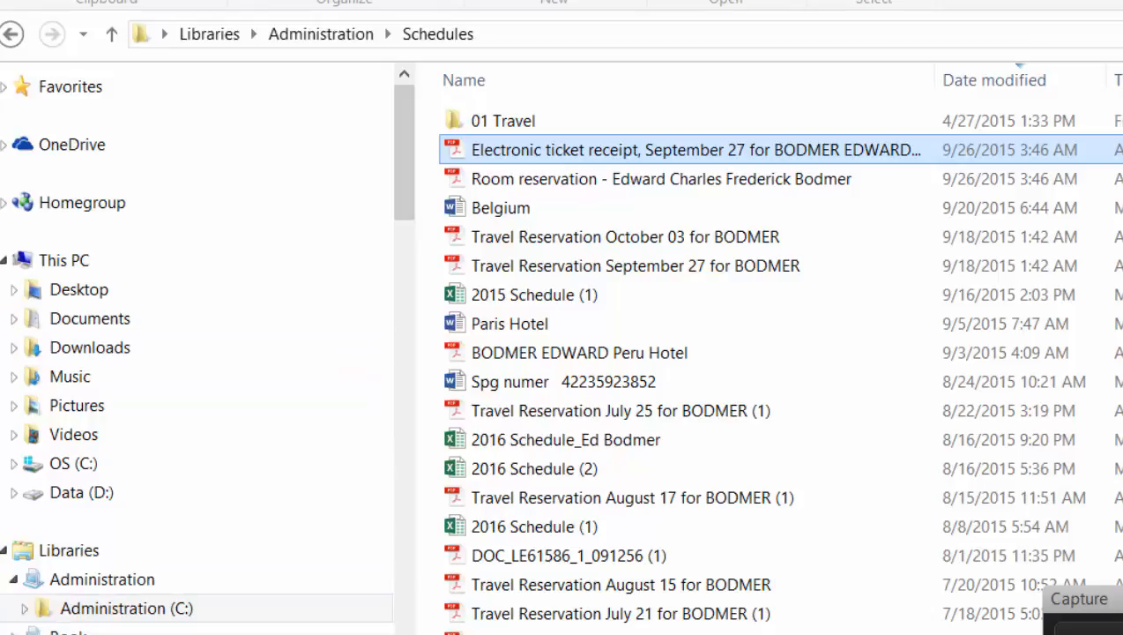
pyautogui.scroll(-2, 196, 348)
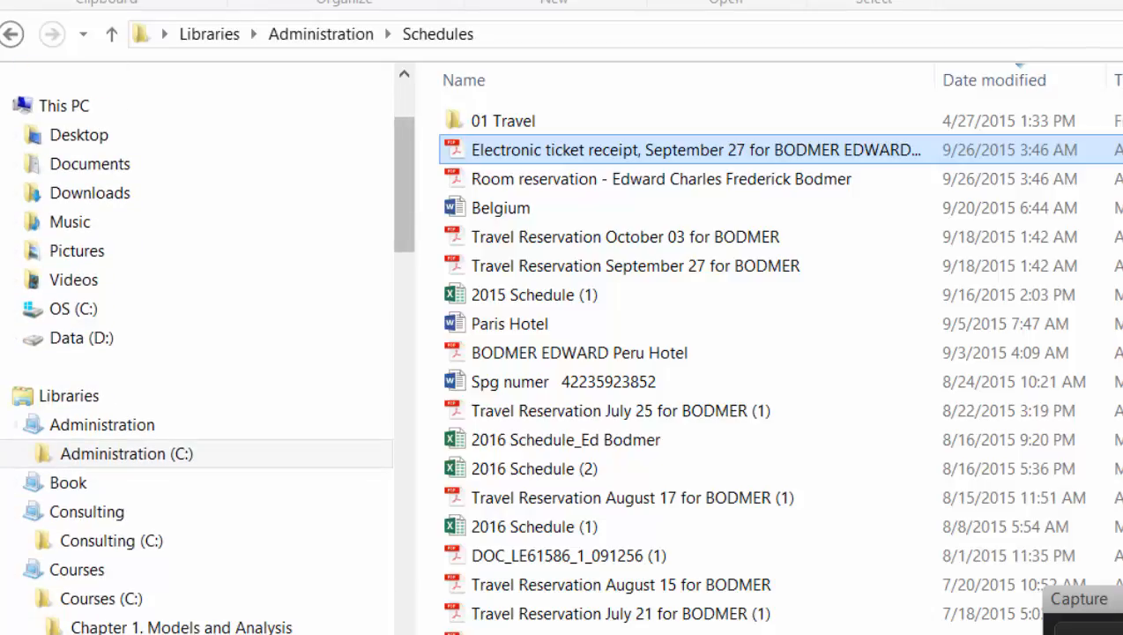
pyautogui.click(104, 599)
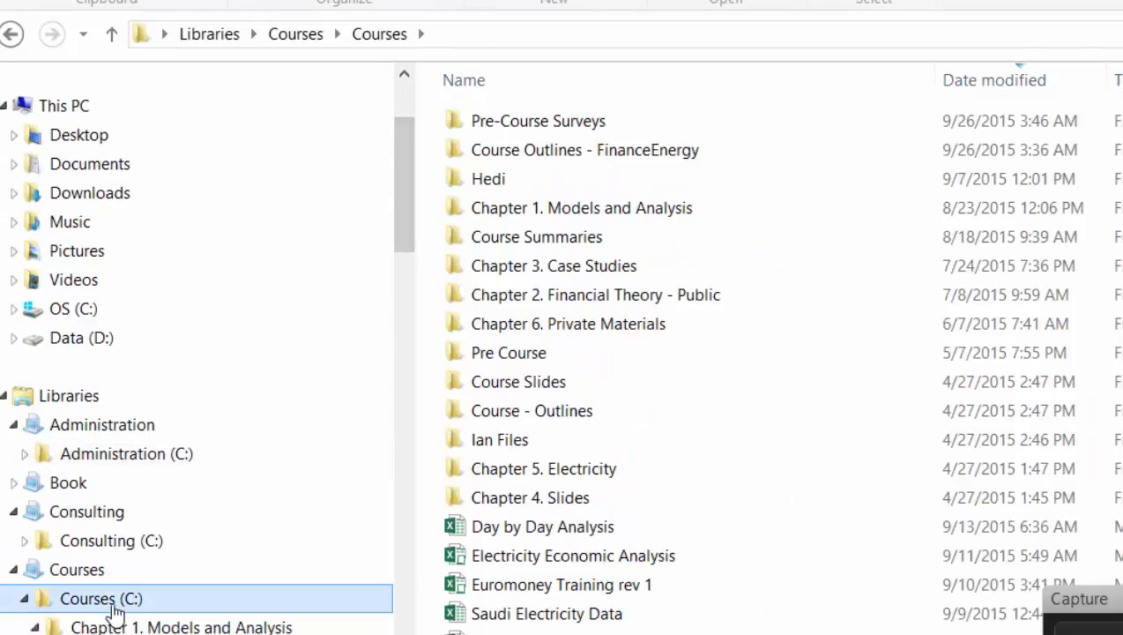
pyautogui.click(517, 78)
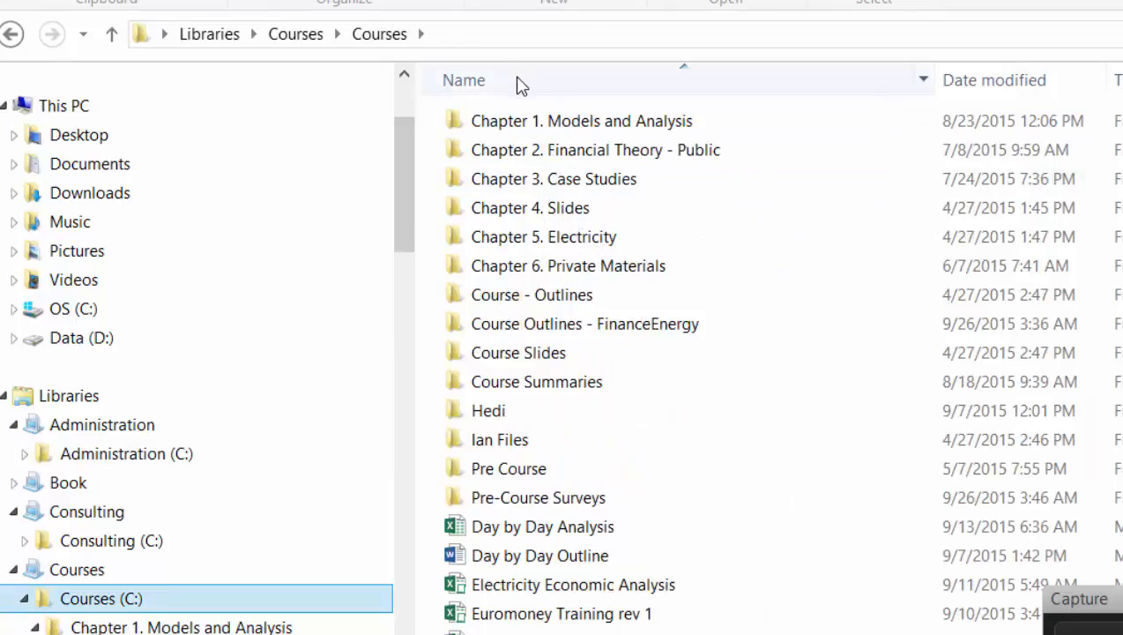
pyautogui.doubleClick(515, 131)
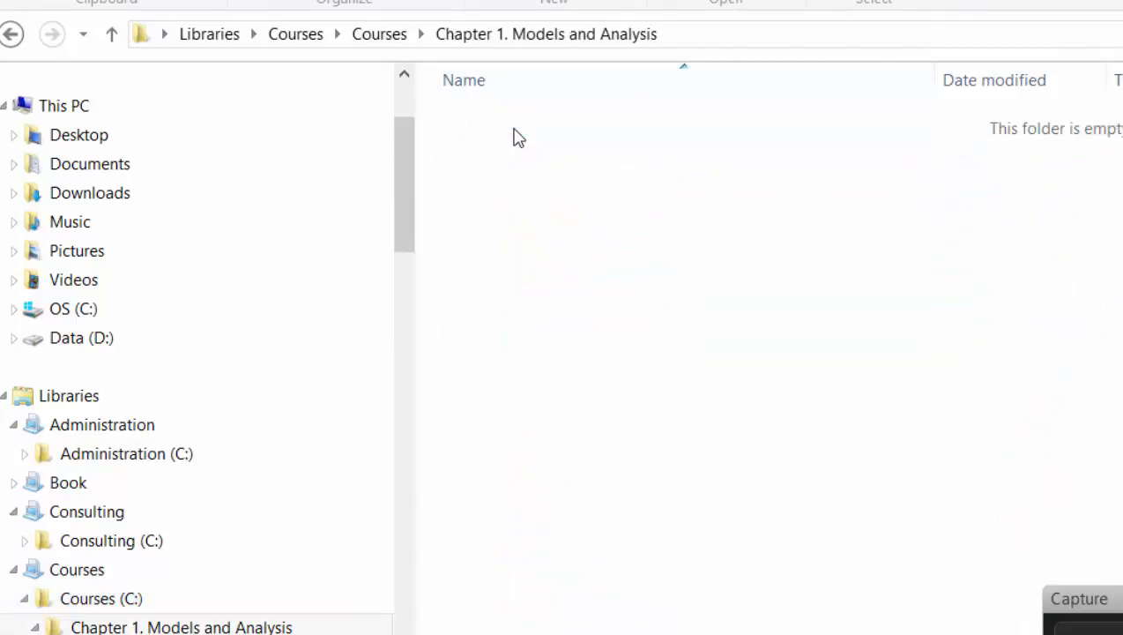
pyautogui.doubleClick(529, 441)
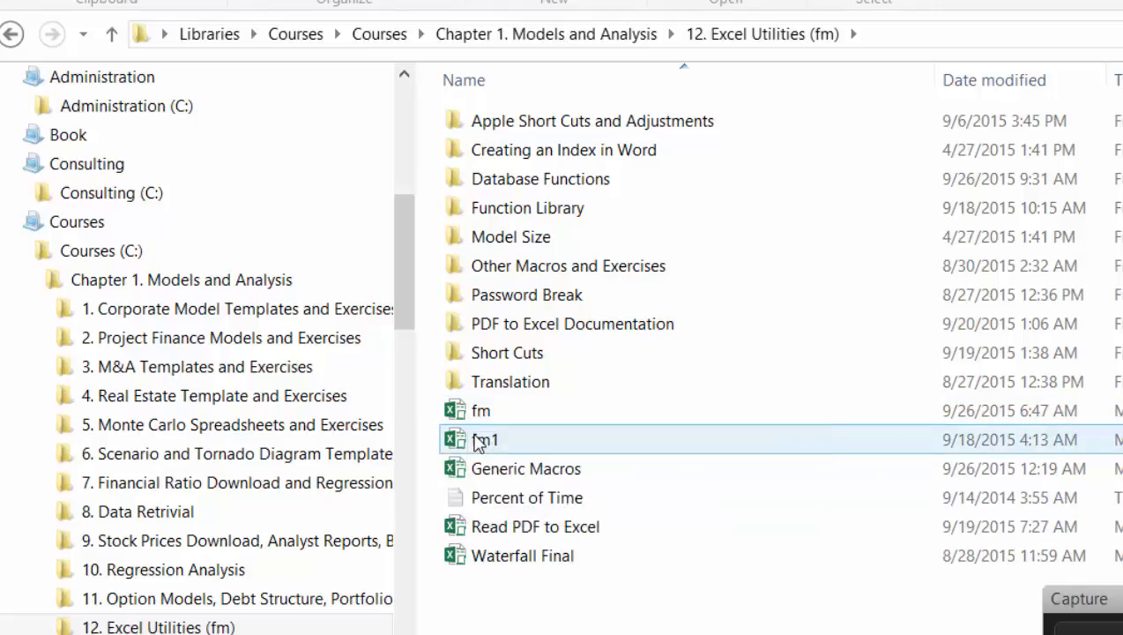
pyautogui.click(509, 481)
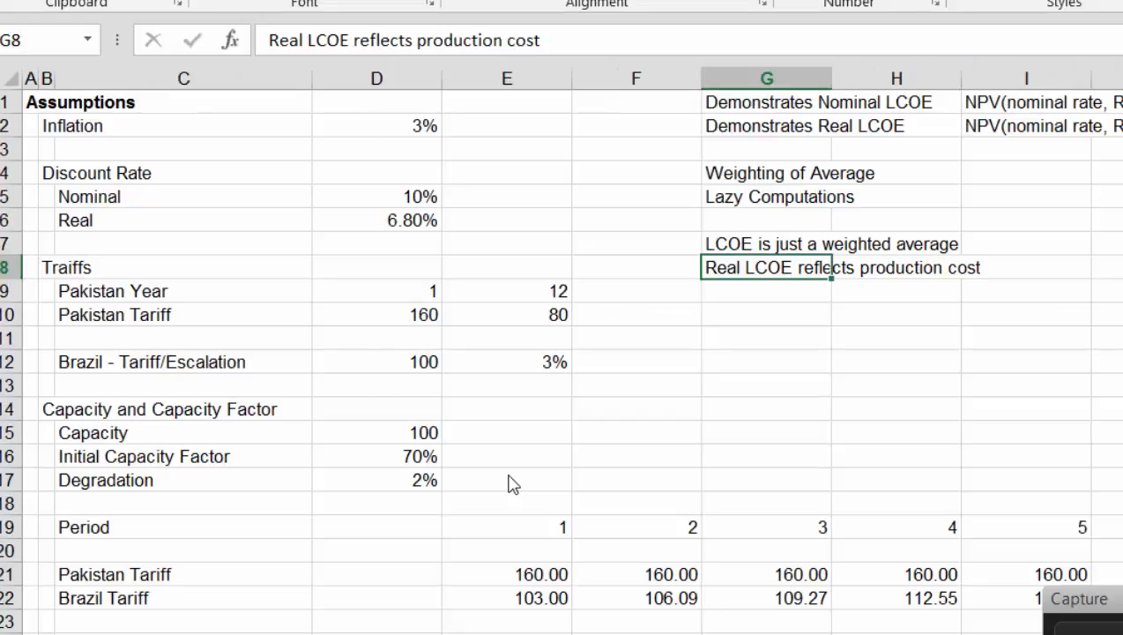
# Colour all hard-coded input values on the LCOE Analysis sheet blue
pyautogui.press('Left')
pyautogui.press('Left')
pyautogui.press('Left')
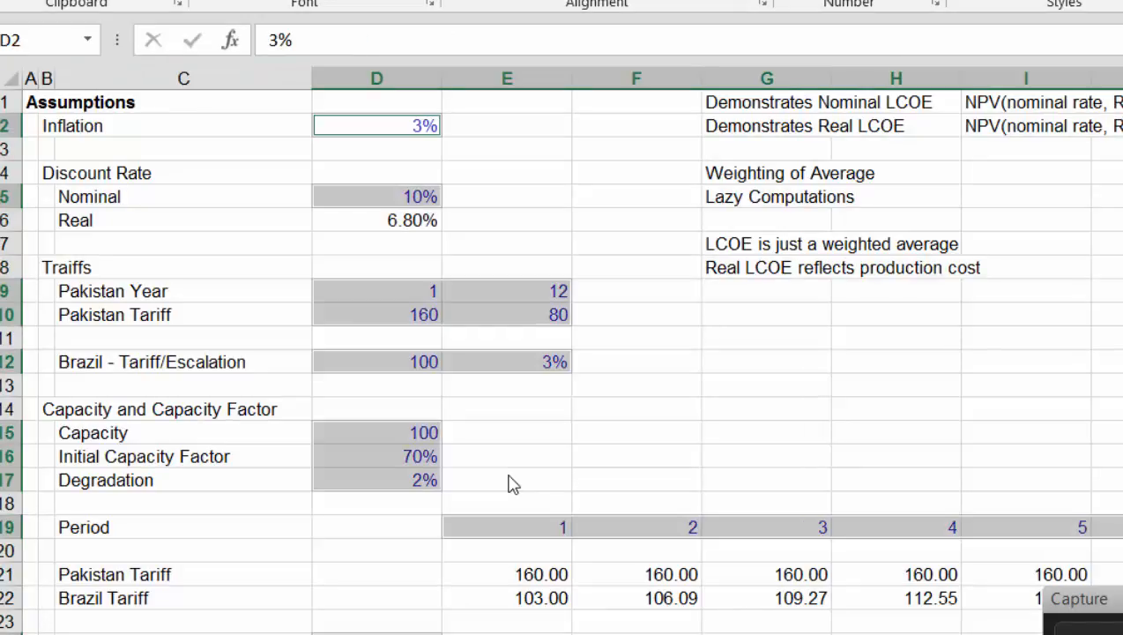
# Set the inflation assumption in D2 to 0%
pyautogui.press('Down')
pyautogui.press('Down')
pyautogui.press('Down')
pyautogui.press('Down')
pyautogui.press('Up')
pyautogui.press('Up')
pyautogui.press('Up')
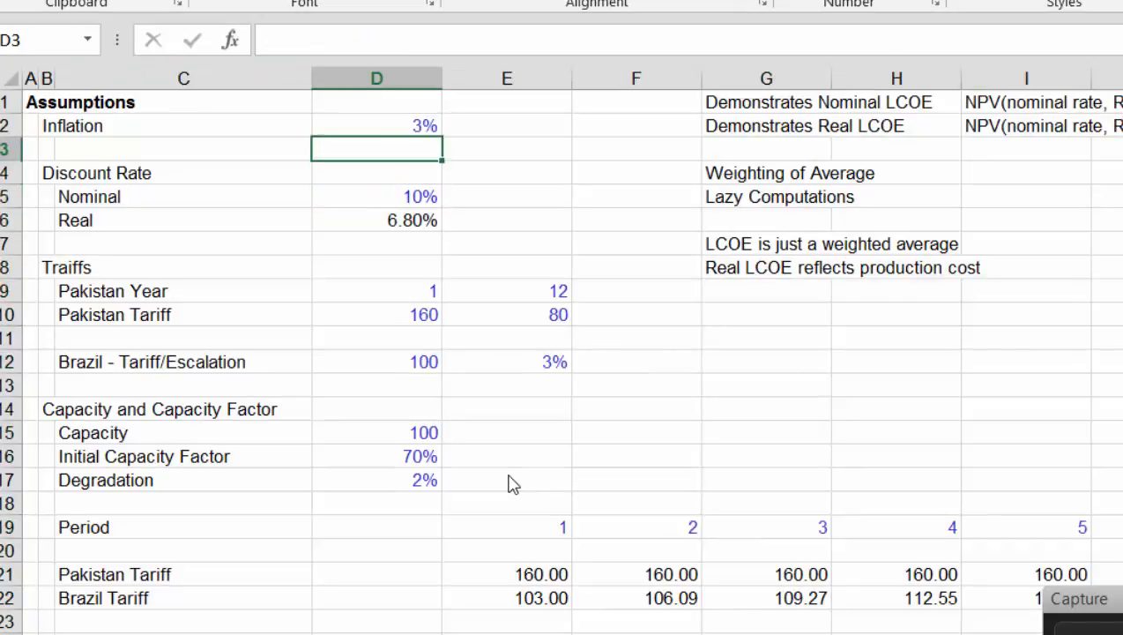
pyautogui.press('Up')
pyautogui.press('Down')
pyautogui.press('Down')
pyautogui.press('Up')
pyautogui.press('Up')
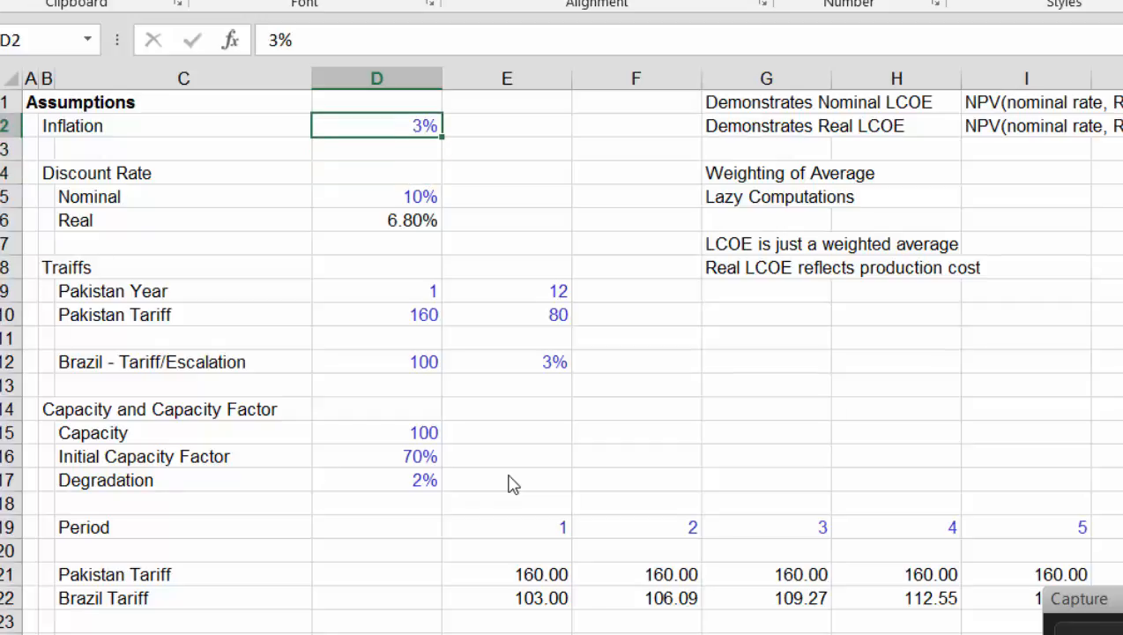
pyautogui.press('Down')
pyautogui.press('Down')
pyautogui.press('Down')
pyautogui.press('Down')
# Set the capacity factor degradation in D17 to 0%
pyautogui.press('Down')
pyautogui.press('Down')
pyautogui.press('Down')
pyautogui.press('Down')
pyautogui.press('Down')
pyautogui.press('Down')
pyautogui.press('Down')
pyautogui.press('Down')
pyautogui.press('Down')
pyautogui.press('Down')
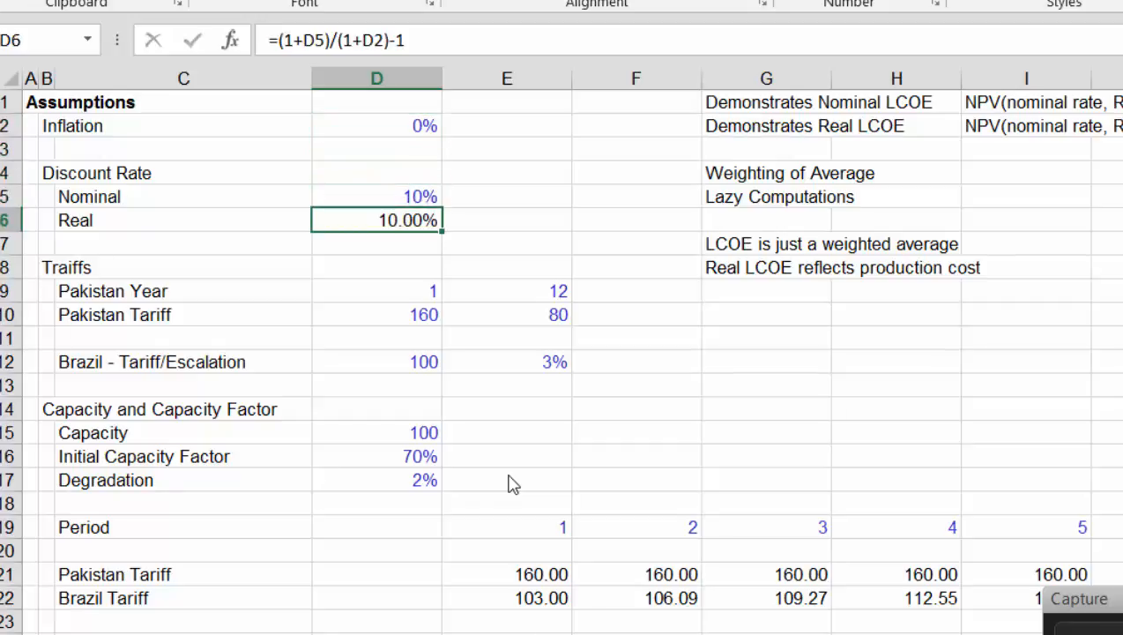
pyautogui.press('Down')
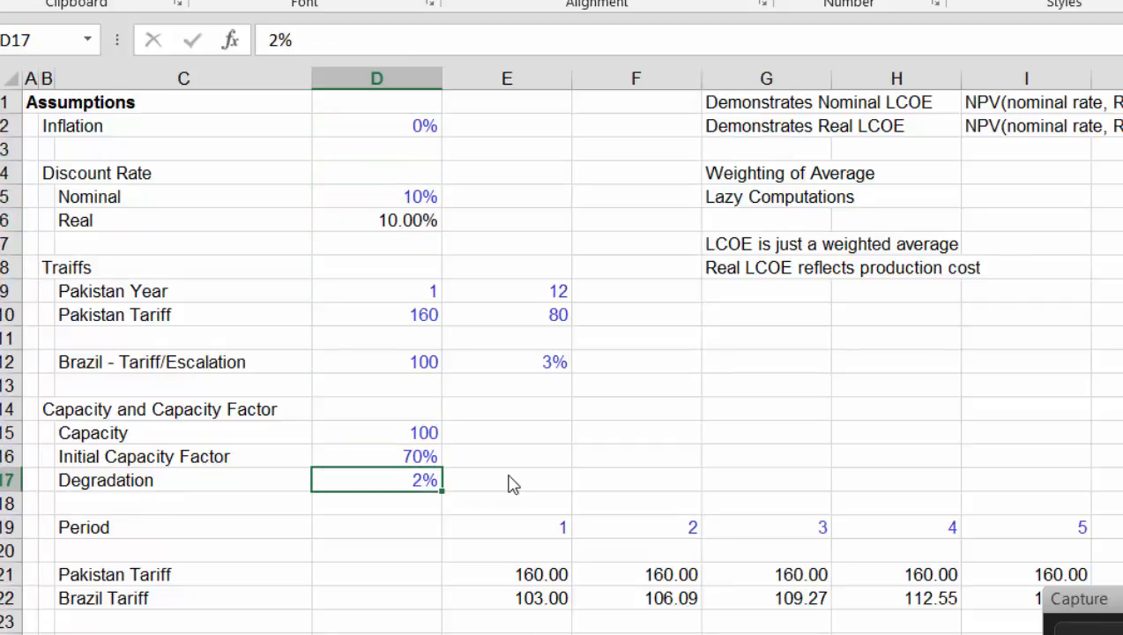
pyautogui.press('Down')
pyautogui.press('Up')
pyautogui.press('Up')
pyautogui.press('Up')
pyautogui.press('Down')
pyautogui.press('Up')
pyautogui.press('Up')
pyautogui.press('Up')
pyautogui.press('Up')
pyautogui.press('Up')
pyautogui.press('Up')
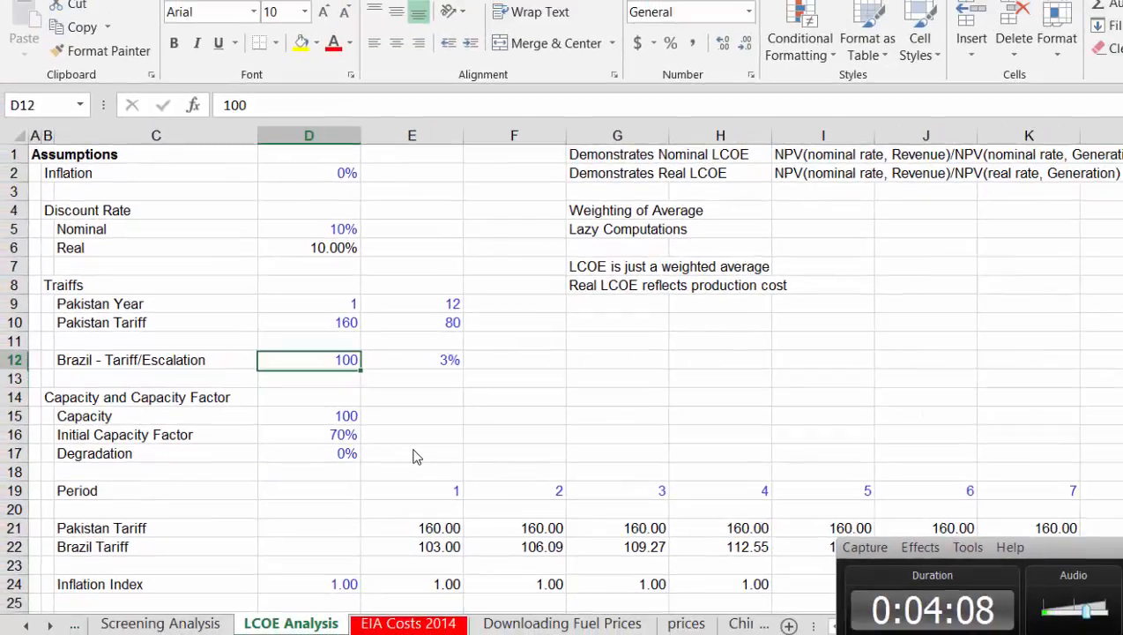
# Examine the Pakistan and Brazil tariff assumptions and the yearly tariff rows calculated from them
pyautogui.press('Left')
pyautogui.press('Left')
pyautogui.press('Right')
pyautogui.press('Right')
pyautogui.press('Right')
pyautogui.press('Right')
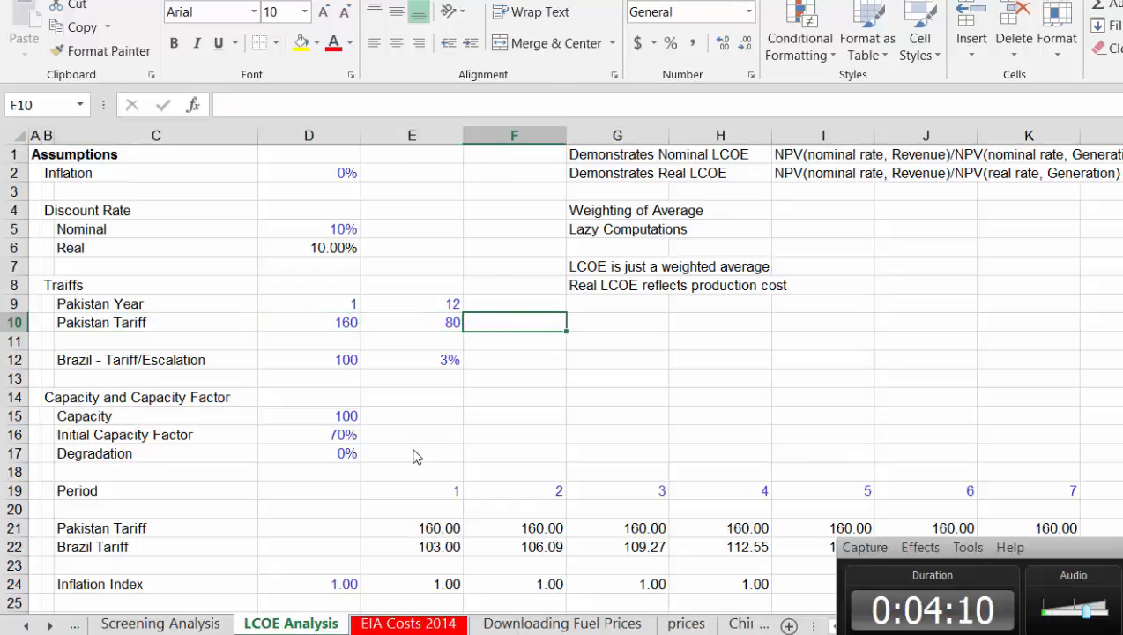
pyautogui.press('Left')
pyautogui.press('Left')
pyautogui.press('Left')
pyautogui.press('Right')
pyautogui.press('Right')
pyautogui.press('Down')
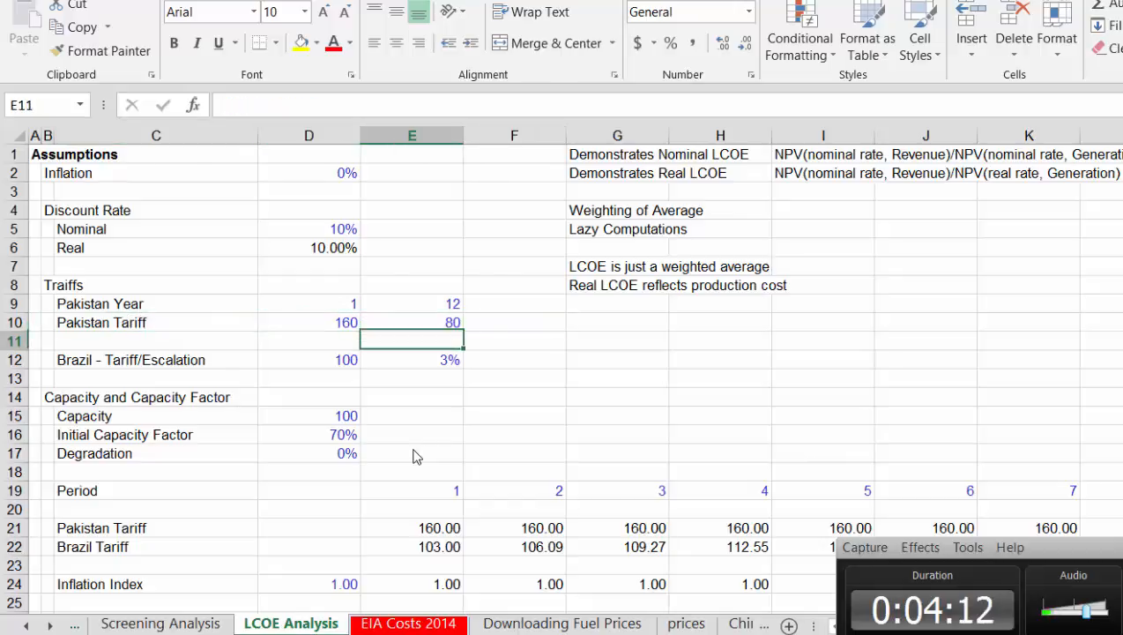
pyautogui.press('Down')
pyautogui.press('Left')
pyautogui.press('Right')
pyautogui.press('Down')
pyautogui.press('Down')
pyautogui.press('Down')
pyautogui.press('Down')
pyautogui.press('Down')
pyautogui.press('Down')
pyautogui.press('Down')
pyautogui.press('Down')
pyautogui.press('Down')
pyautogui.press('Down')
pyautogui.press('Down')
pyautogui.press('Down')
pyautogui.press('Down')
pyautogui.press('Down')
pyautogui.press('Down')
pyautogui.press('Down')
pyautogui.press('Down')
pyautogui.press('Down')
pyautogui.press('Down')
pyautogui.press('Down')
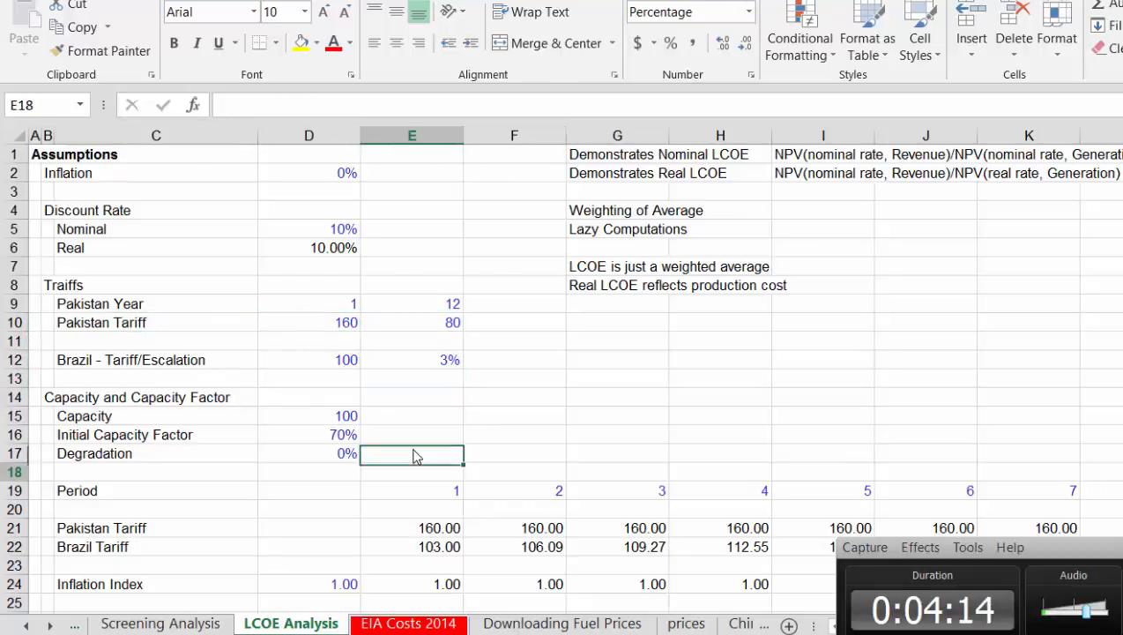
pyautogui.press('Up')
pyautogui.press('Up')
pyautogui.press('Up')
pyautogui.press('Up')
pyautogui.press('Up')
pyautogui.press('Up')
pyautogui.press('Up')
pyautogui.press('Up')
pyautogui.press('Up')
pyautogui.press('Up')
pyautogui.press('Up')
pyautogui.press('Up')
pyautogui.press('Up')
pyautogui.press('Up')
pyautogui.press('Up')
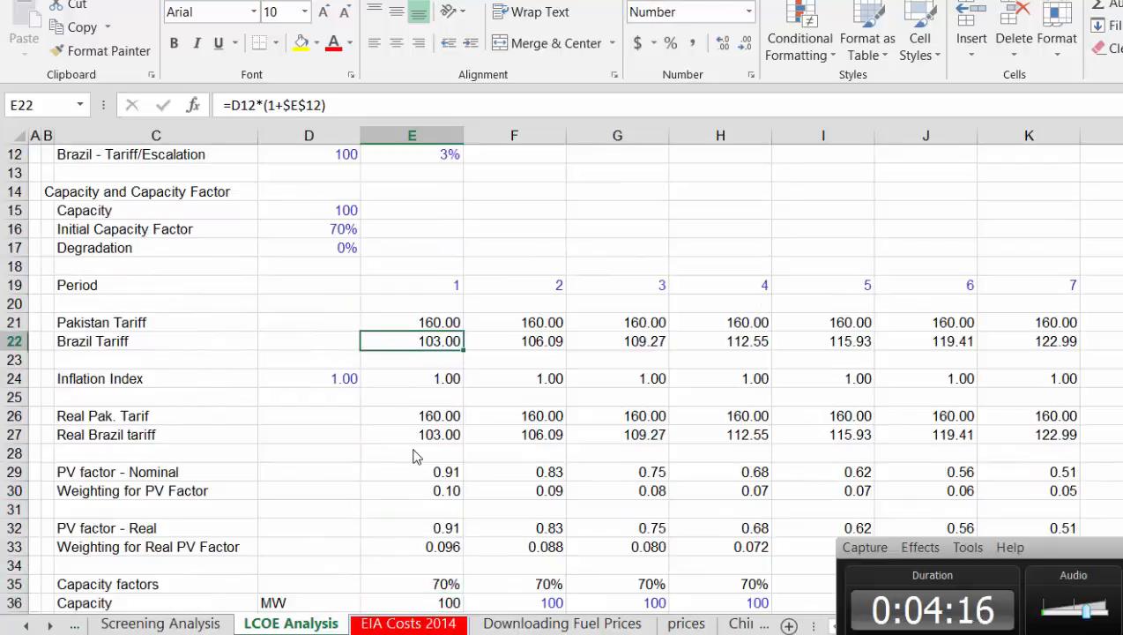
# Clear the Period label from cell C19
pyautogui.press('Left')
pyautogui.press('Up')
pyautogui.press('Left')
pyautogui.press('Left')
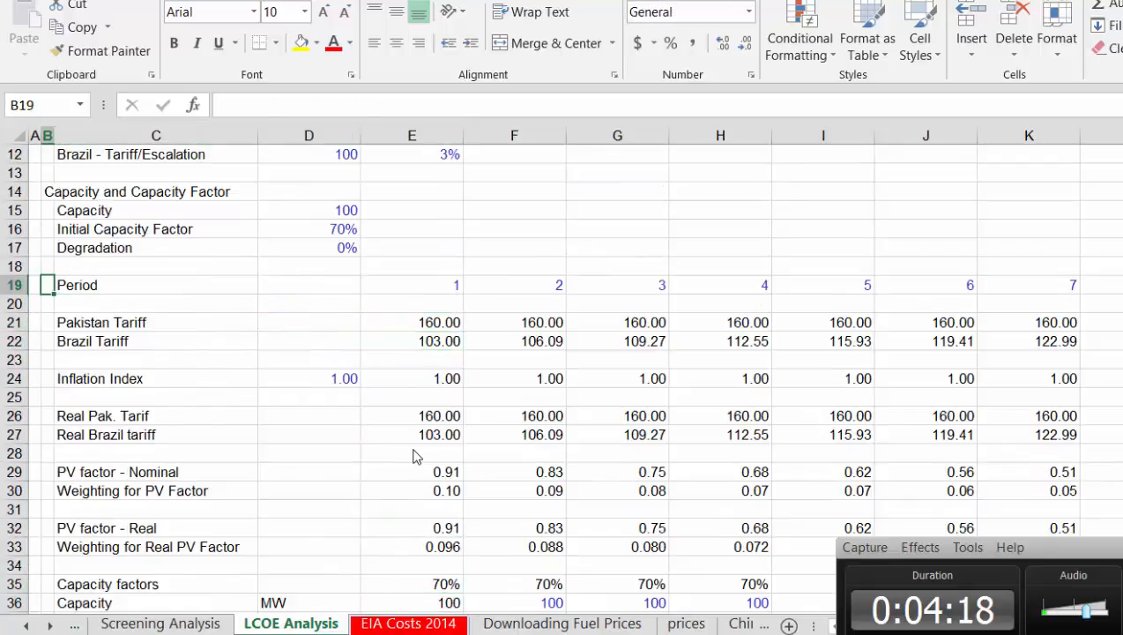
pyautogui.press('Right')
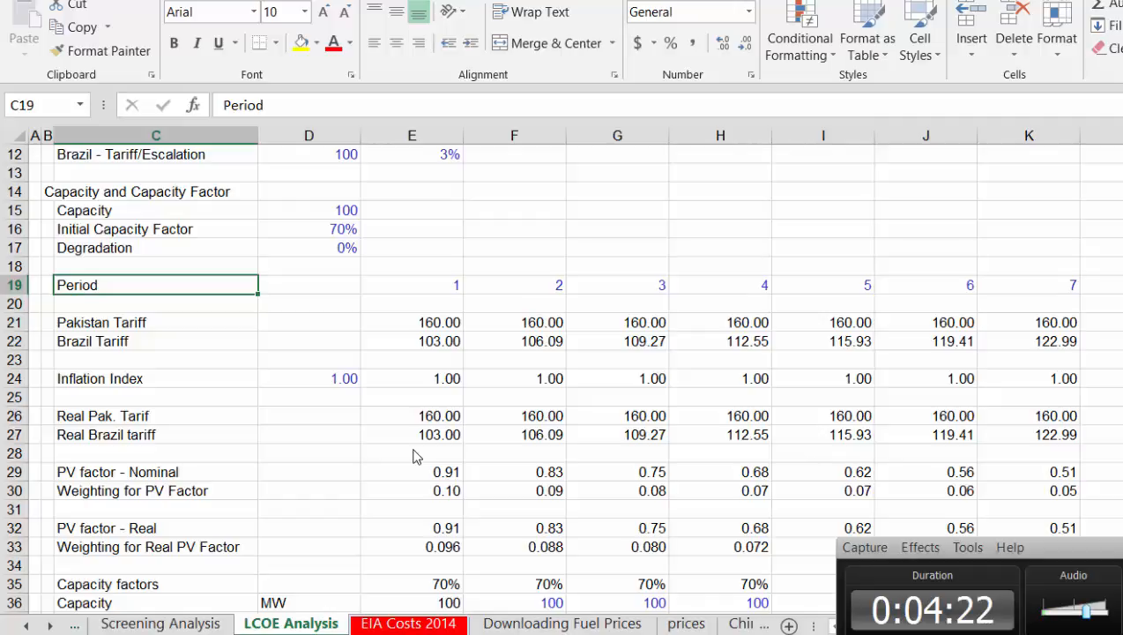
# Create a clustered column chart of the Pakistan and Brazil tariff rows against the period numbers in row 19
pyautogui.hotkey('shift', 'Right')
pyautogui.hotkey('shift', 'Right')
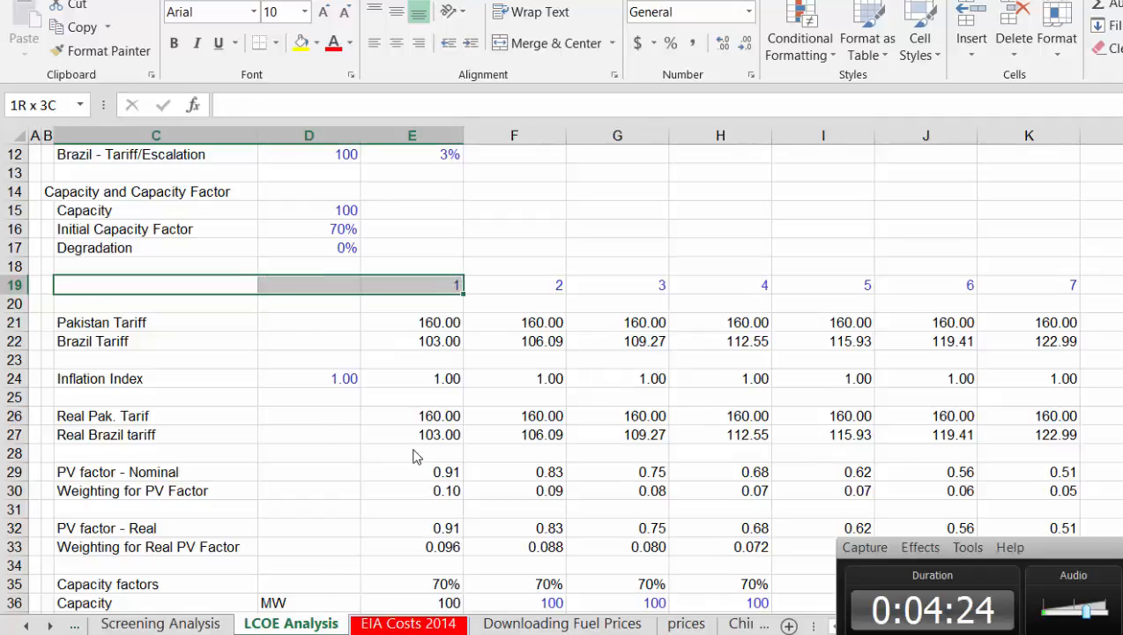
pyautogui.hotkey('ctrl', 'shift', 'Right')
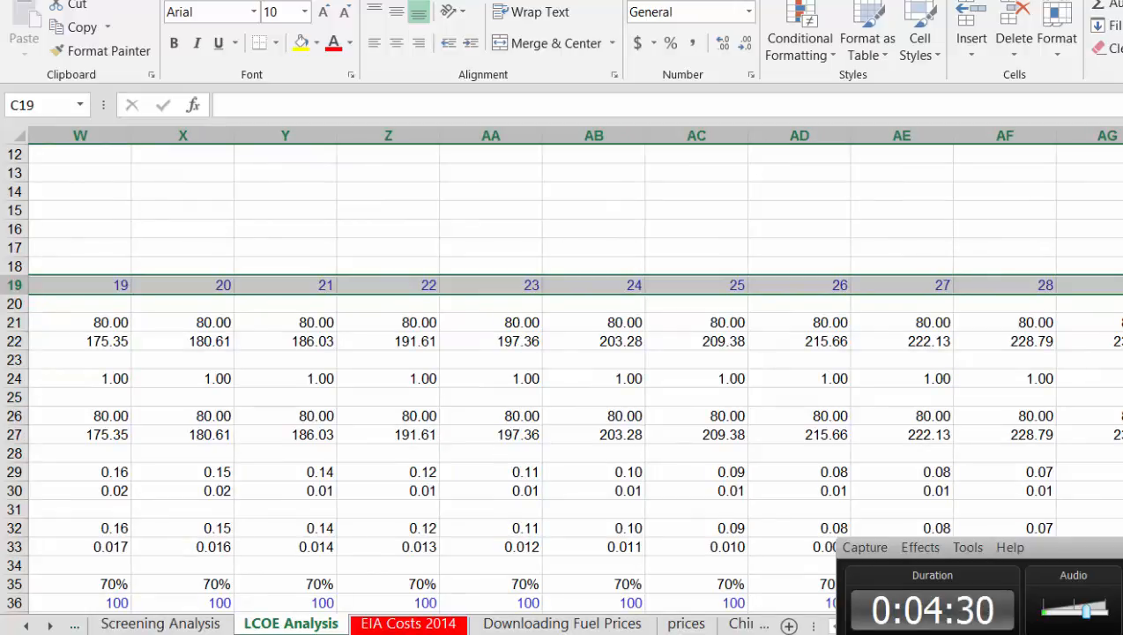
pyautogui.moveTo(1122, 323); pyautogui.dragTo(1, 342)
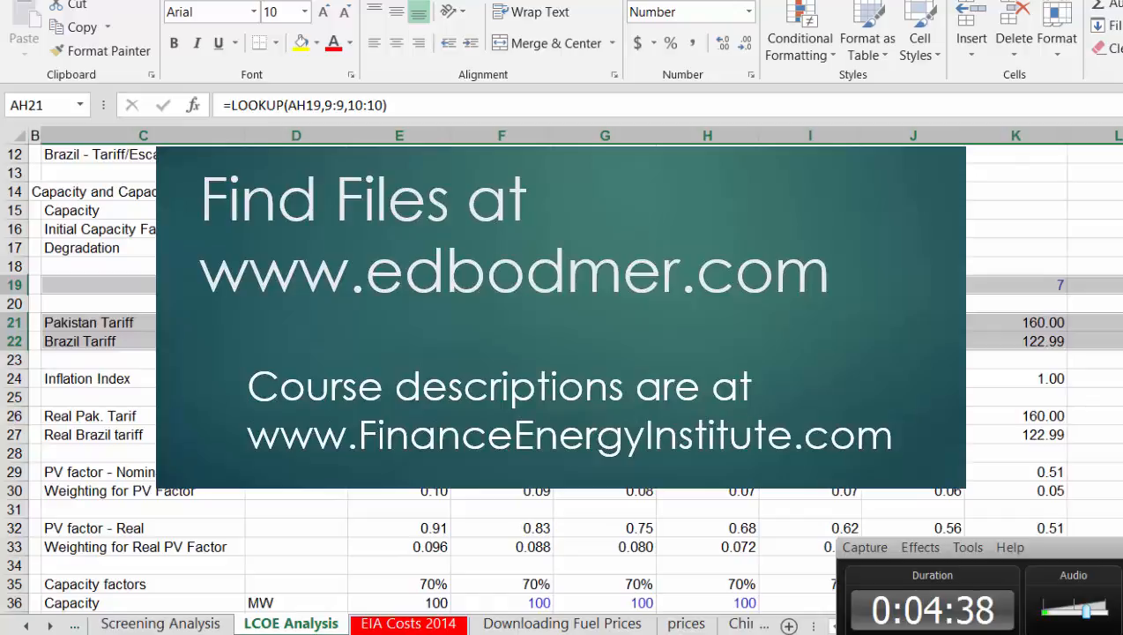
pyautogui.hotkey('alt', 'F1')
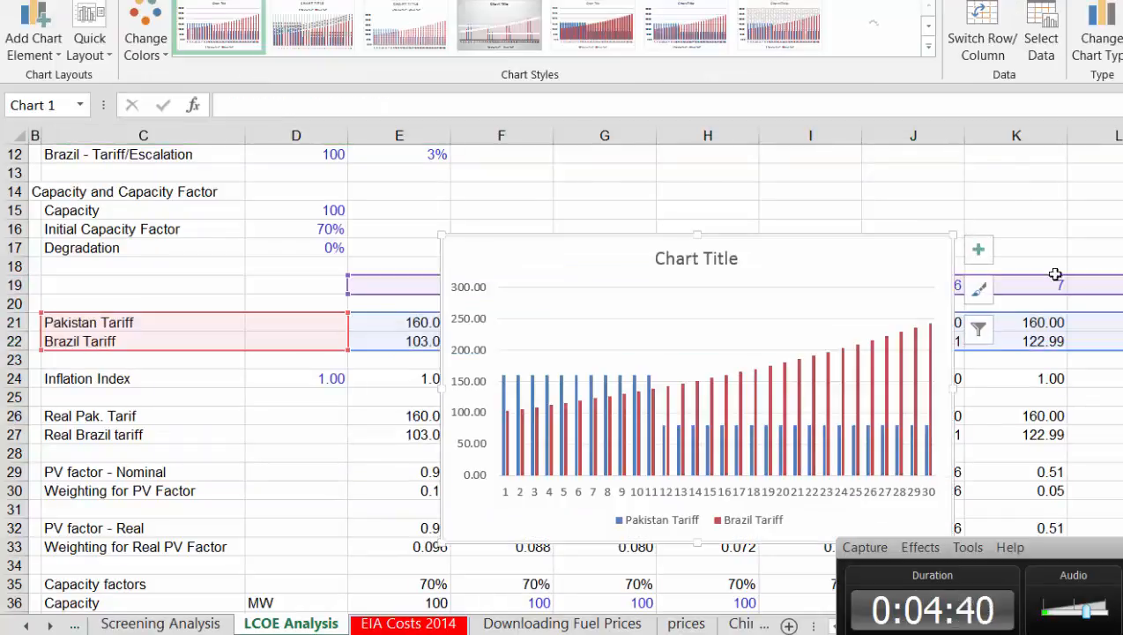
# Move the tariff chart below the NPV expressions, above the period row, and make it slightly smaller
pyautogui.moveTo(849, 246)
pyautogui.mouseDown()
pyautogui.moveTo(960, 155)
pyautogui.moveTo(1032, 73)
pyautogui.moveTo(1002, 196)
pyautogui.moveTo(1051, 136)
pyautogui.moveTo(1122, 172)
pyautogui.moveTo(1073, 233)
pyautogui.moveTo(998, 210)
pyautogui.moveTo(987, 191)
pyautogui.mouseUp()
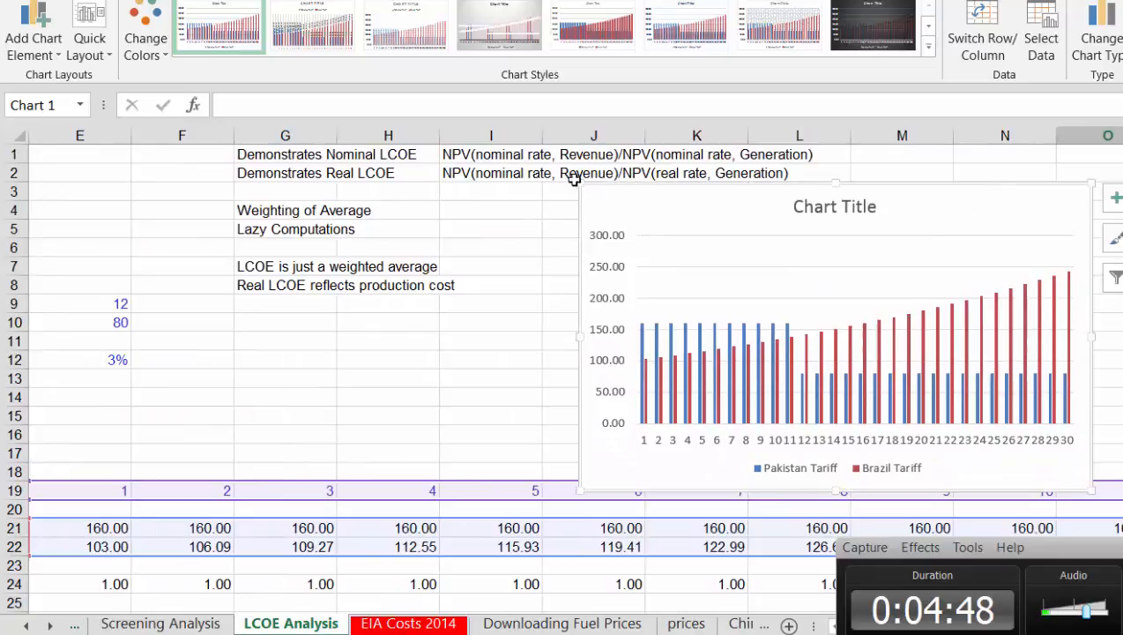
pyautogui.moveTo(584, 188); pyautogui.dragTo(617, 204)
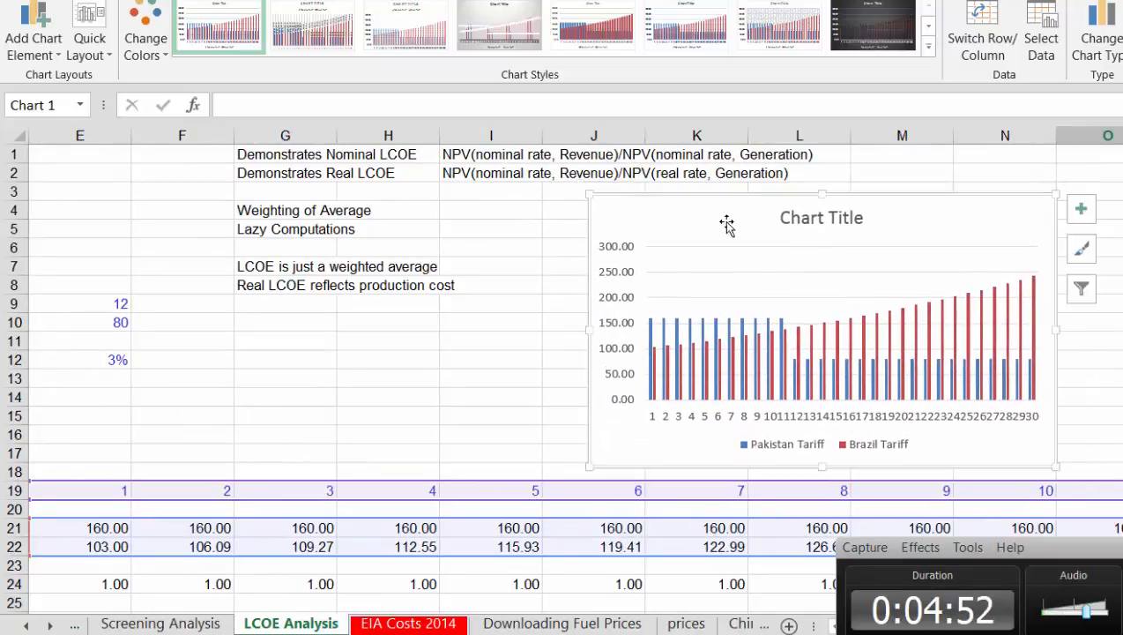
# Delete the title from the Pakistan and Brazil tariff chart
pyautogui.press('Delete')
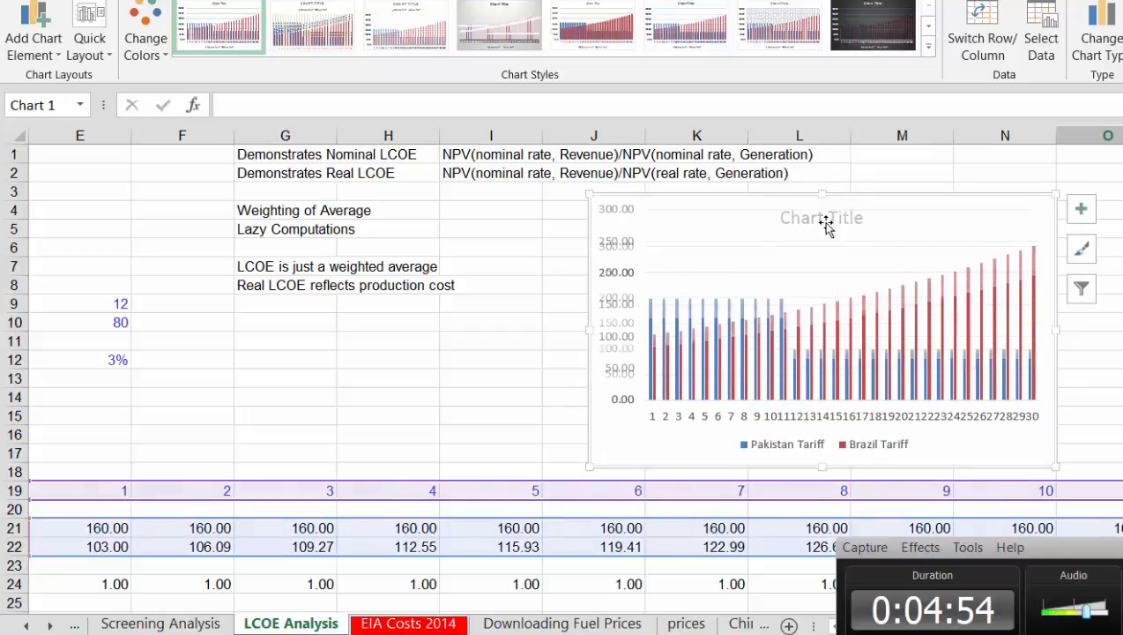
pyautogui.click(507, 443)
# Examine the simple average, NPV and PMT formulas and results for Pakistan and Brazil in the Comparison table
pyautogui.press('Left')
pyautogui.press('Left')
pyautogui.press('Left')
pyautogui.press('Left')
pyautogui.press('Left')
pyautogui.press('Left')
pyautogui.press('Left')
pyautogui.press('Left')
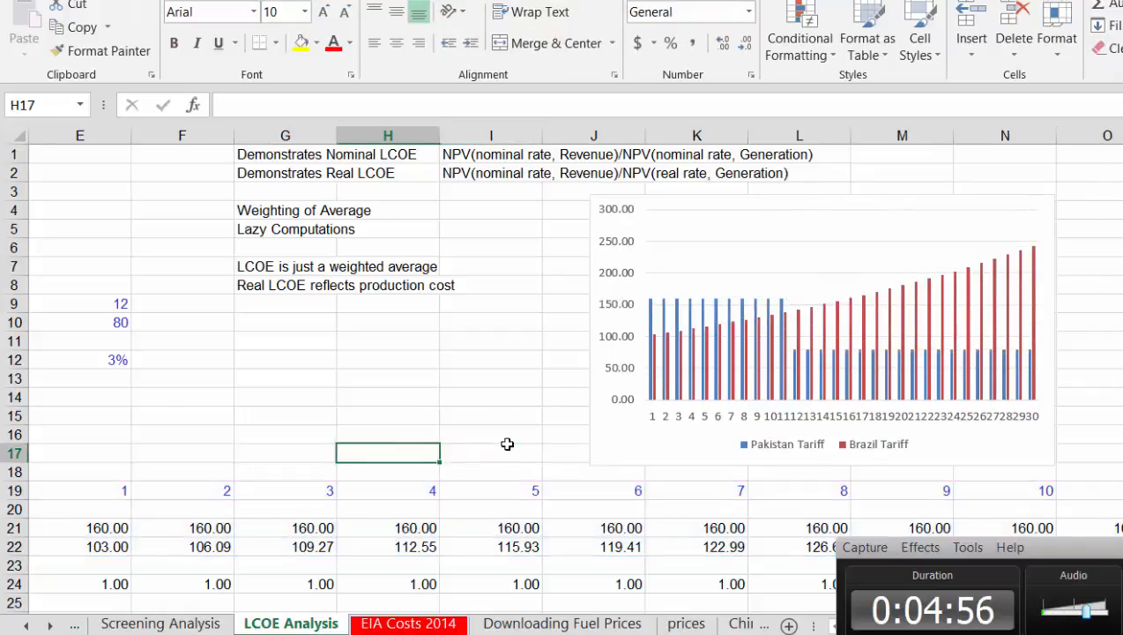
pyautogui.press('Down')
pyautogui.press('Down')
pyautogui.press('Down')
pyautogui.press('Down')
pyautogui.press('Down')
pyautogui.press('Down')
pyautogui.press('Down')
pyautogui.press('Down')
pyautogui.press('Down')
pyautogui.press('Down')
pyautogui.press('Down')
pyautogui.press('Down')
pyautogui.press('Down')
pyautogui.press('Down')
pyautogui.press('Down')
pyautogui.press('Down')
pyautogui.press('Down')
pyautogui.press('Down')
pyautogui.press('Down')
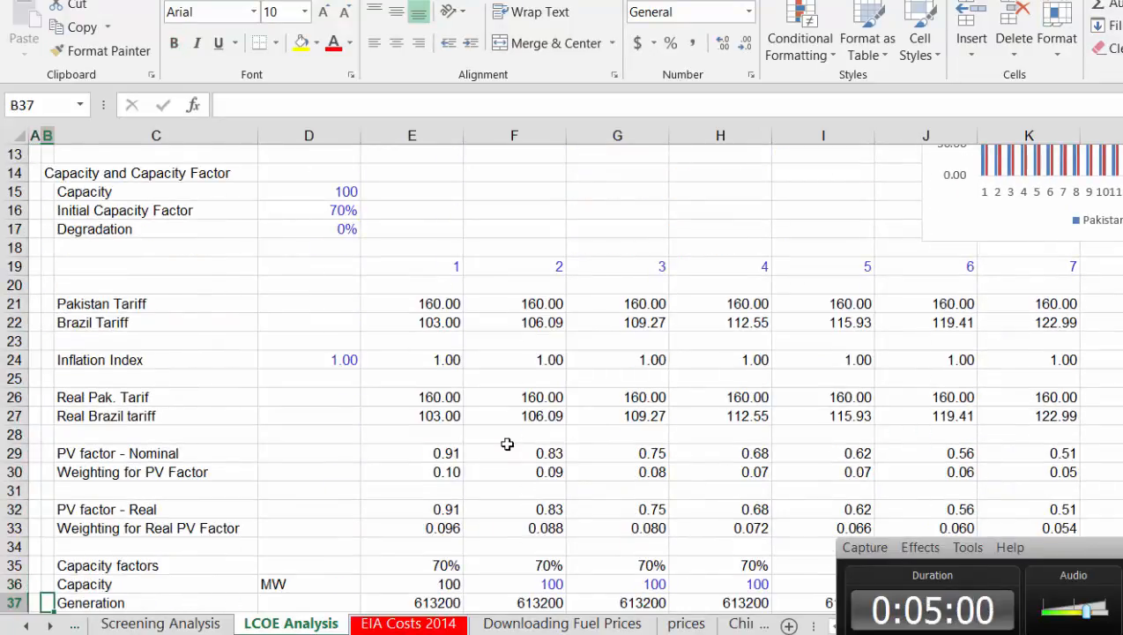
pyautogui.press('Down')
pyautogui.press('Down')
pyautogui.press('Down')
pyautogui.press('Down')
pyautogui.press('Down')
pyautogui.press('Down')
pyautogui.press('Down')
pyautogui.press('Down')
pyautogui.press('Down')
pyautogui.press('Down')
pyautogui.press('Down')
pyautogui.press('Down')
pyautogui.press('Down')
pyautogui.press('Down')
pyautogui.press('Down')
pyautogui.press('Down')
pyautogui.press('Down')
pyautogui.press('Down')
pyautogui.press('Down')
pyautogui.press('Down')
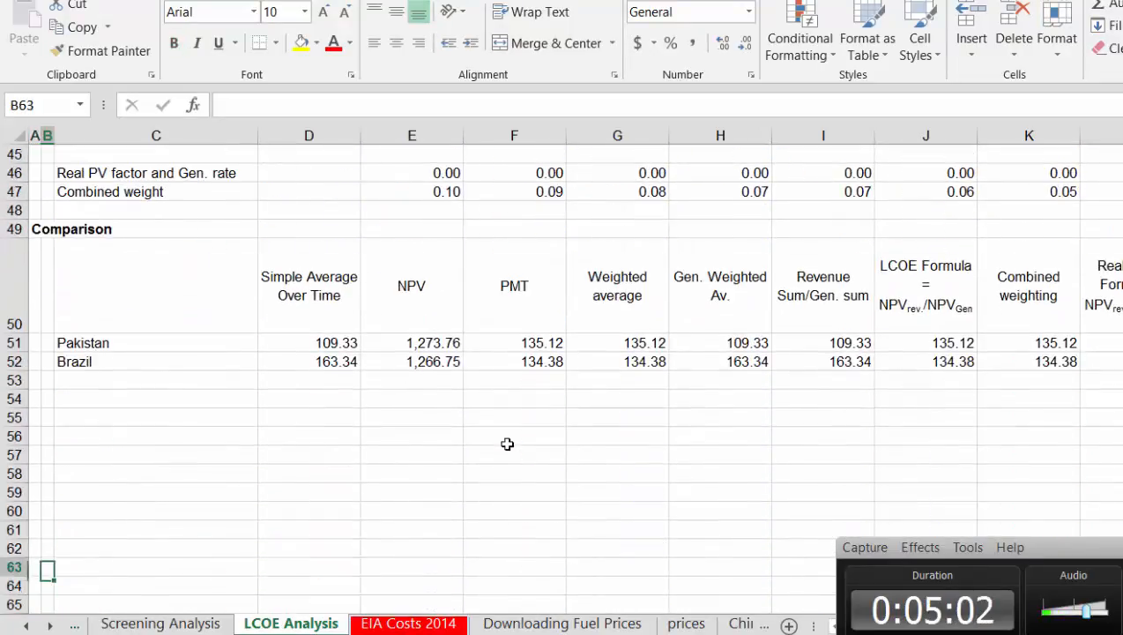
pyautogui.press('Up')
pyautogui.press('Up')
pyautogui.press('Up')
pyautogui.press('Up')
pyautogui.press('Up')
pyautogui.press('Up')
pyautogui.press('Up')
pyautogui.press('Up')
pyautogui.press('Up')
pyautogui.press('Right')
pyautogui.press('Right')
pyautogui.press('Right')
pyautogui.press('Up')
pyautogui.press('Up')
pyautogui.press('Up')
pyautogui.press('Left')
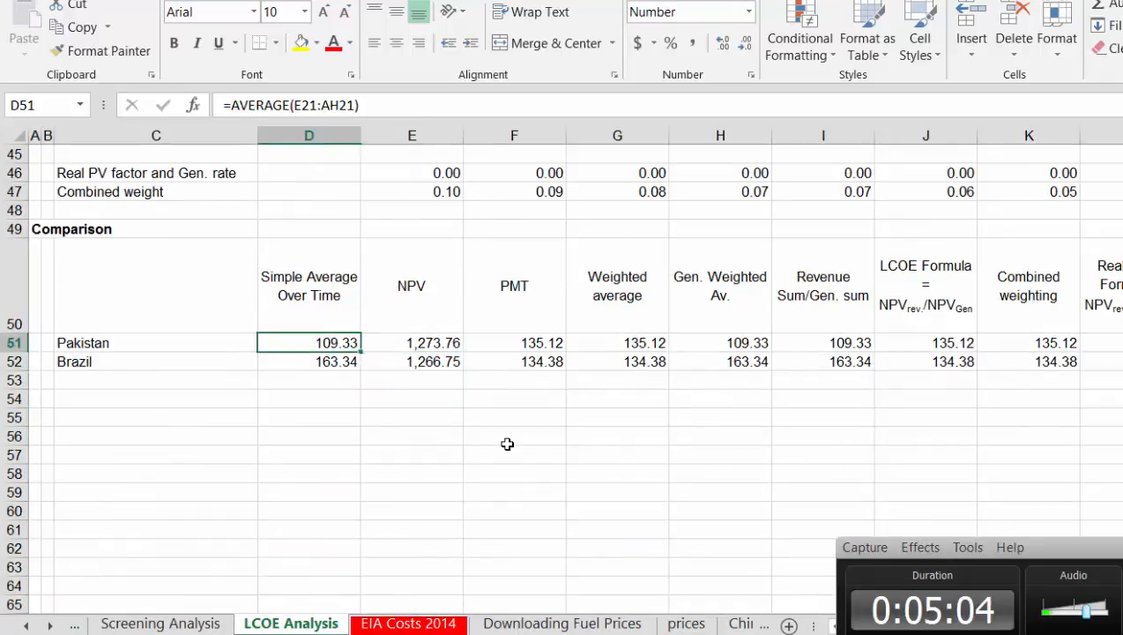
pyautogui.press('Down')
pyautogui.press('Up')
pyautogui.press('Right')
pyautogui.press('Right')
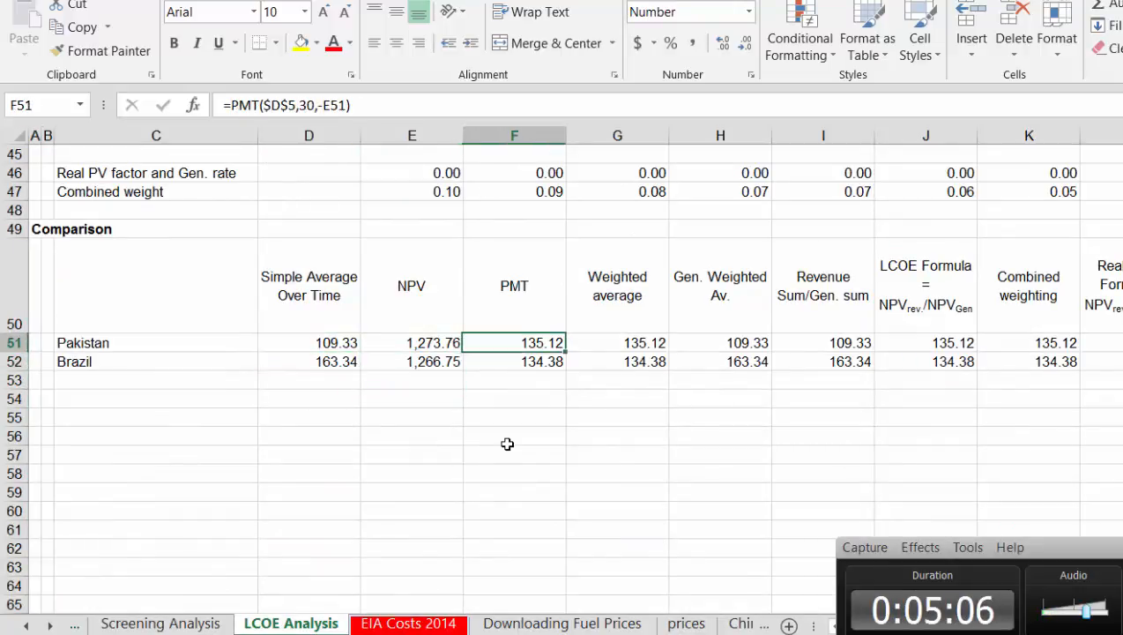
pyautogui.press('Down')
pyautogui.press('Up')
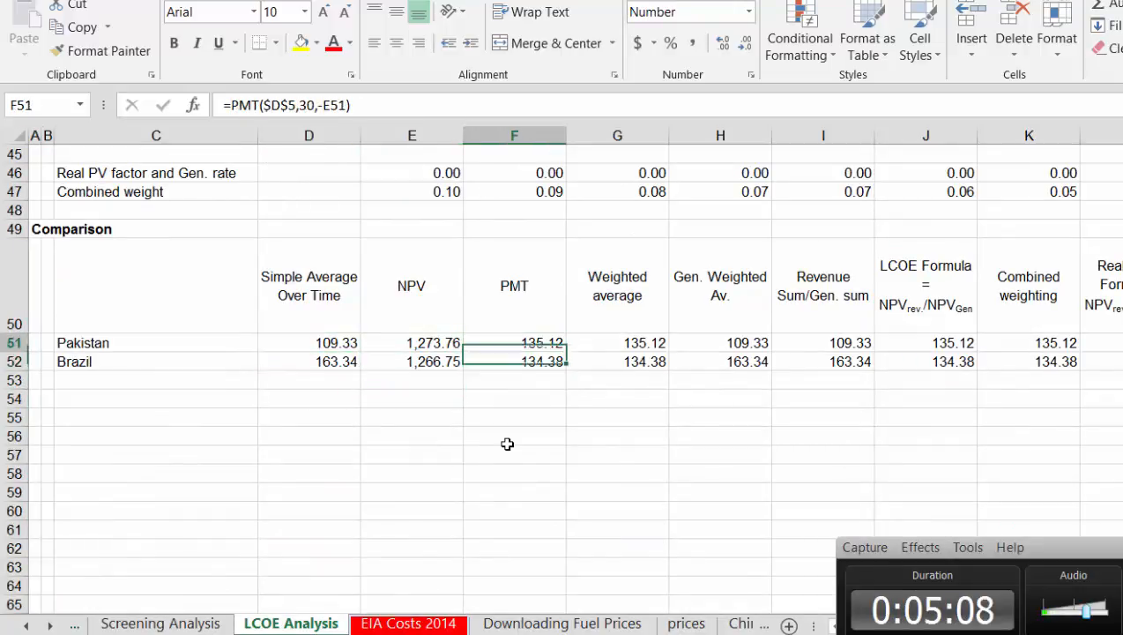
pyautogui.press('Down')
pyautogui.press('Up')
pyautogui.press('Left')
pyautogui.press('Left')
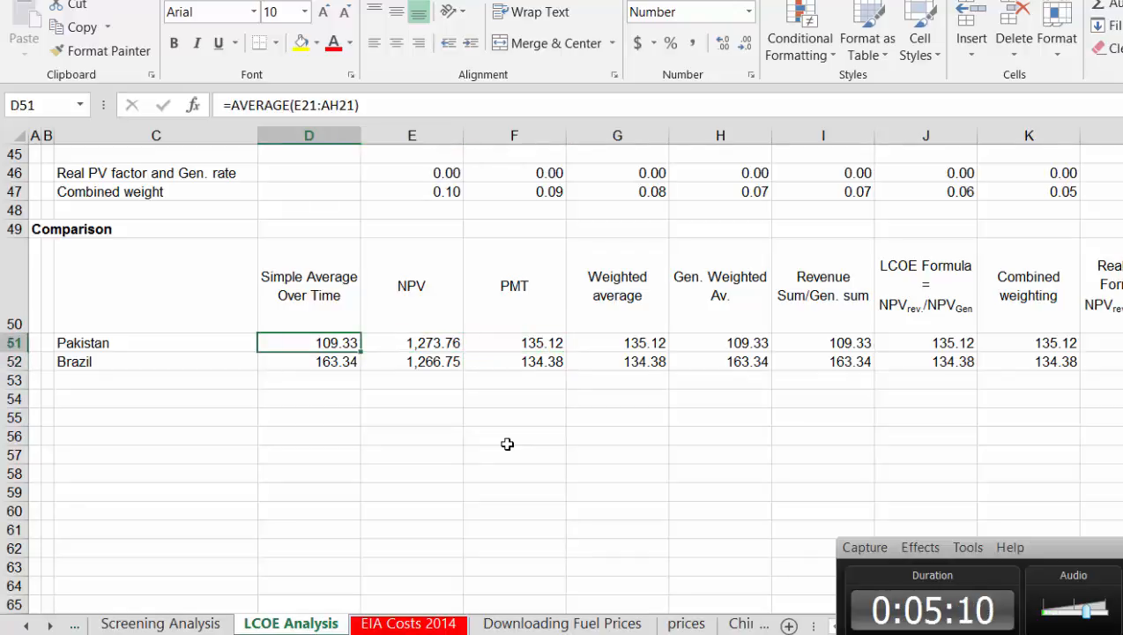
pyautogui.press('Down')
pyautogui.press('Right')
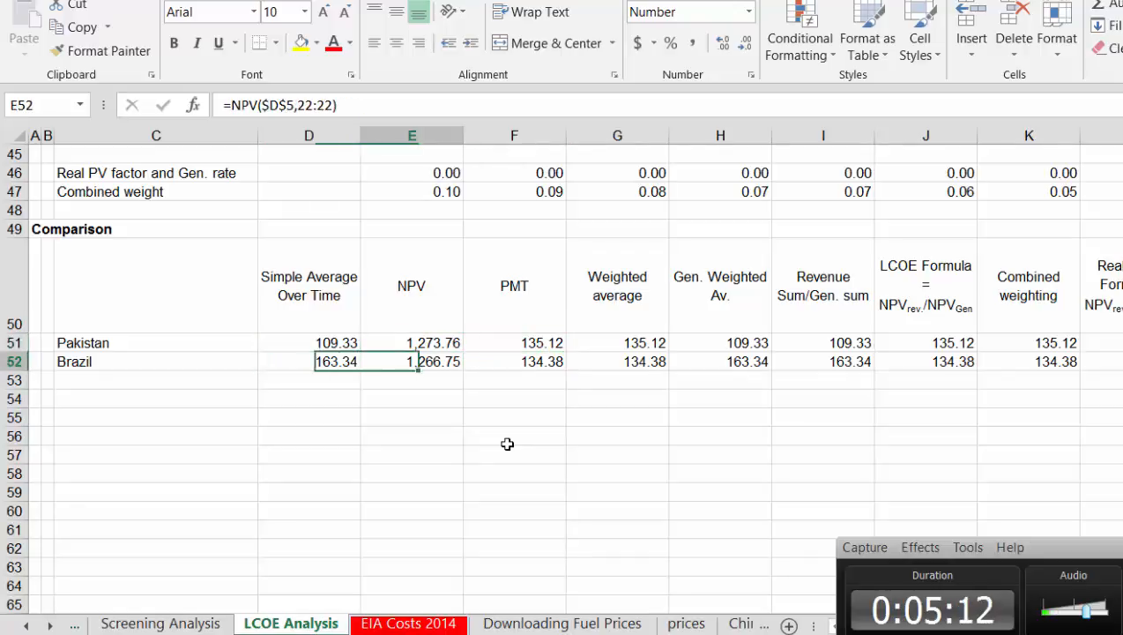
pyautogui.press('Right')
pyautogui.press('Up')
pyautogui.press('Down')
pyautogui.press('Up')
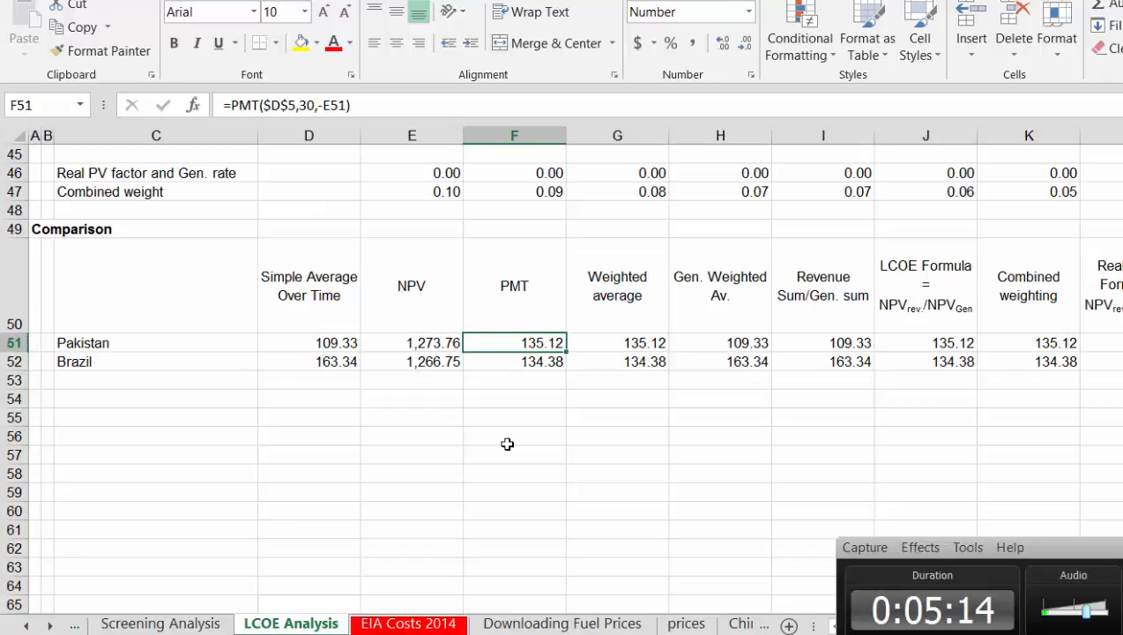
# Set the nominal discount rate in cell D5 to 20%
pyautogui.press('pageup')
pyautogui.press('pageup')
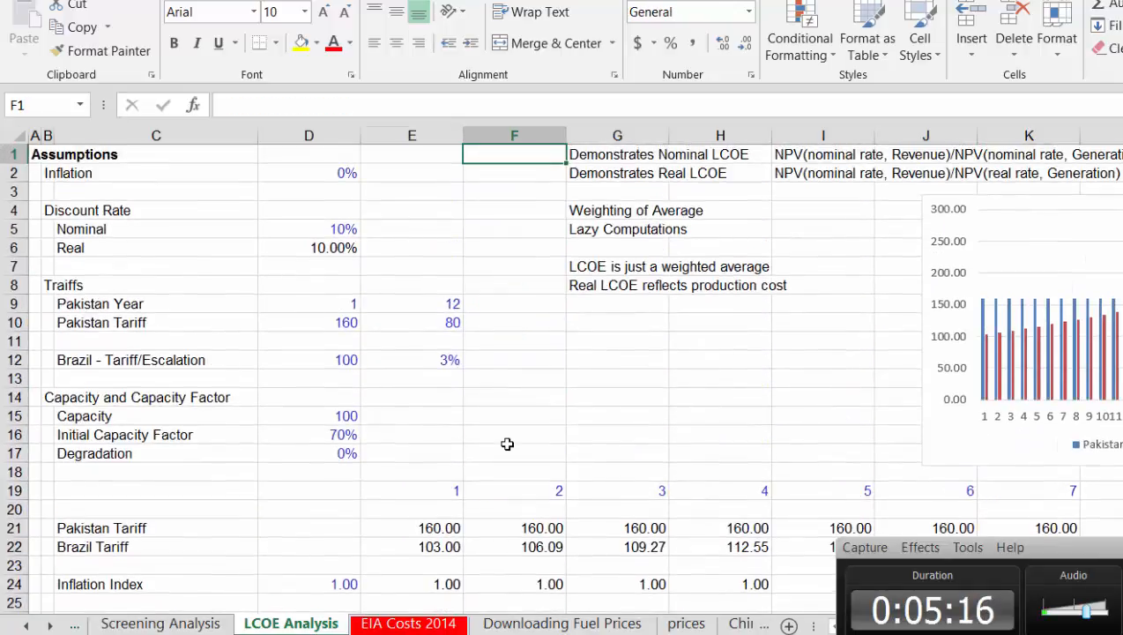
pyautogui.press('Left')
pyautogui.press('Left')
pyautogui.press('Down')
pyautogui.press('Down')
pyautogui.press('Down')
pyautogui.press('Down')
pyautogui.write('20')
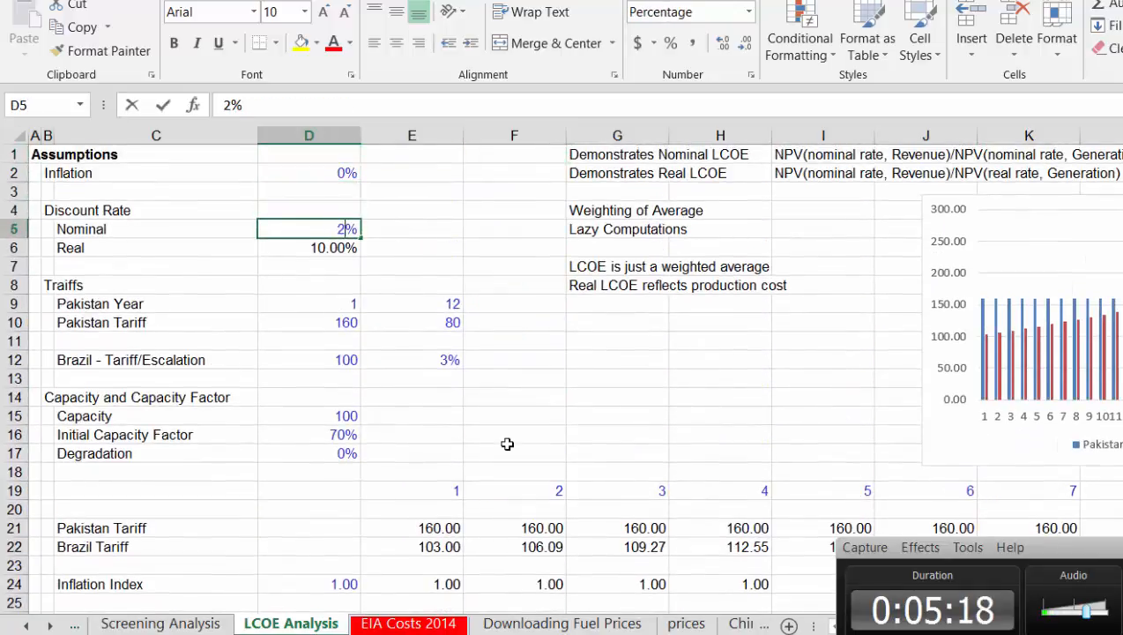
pyautogui.press('Return')
pyautogui.press('Down')
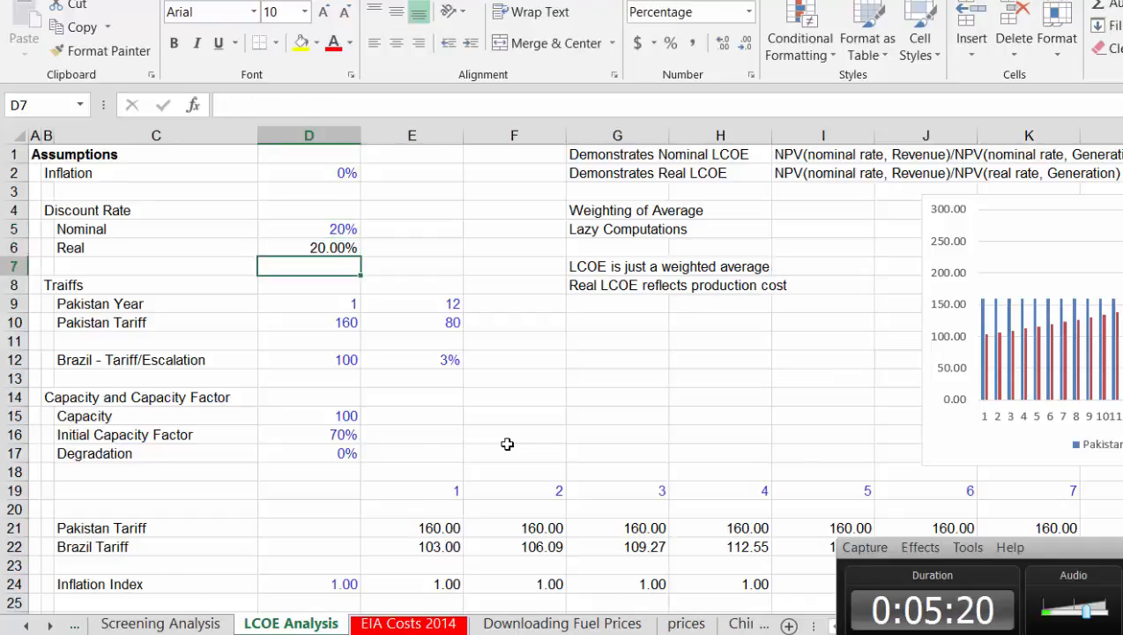
# Compare the Pakistan and Brazil PMT results in the Comparison table at the 20% nominal discount rate
pyautogui.press('pagedown')
pyautogui.press('pagedown')
pyautogui.press('pagedown')
pyautogui.press('pageup')
pyautogui.press('Up')
pyautogui.press('Up')
pyautogui.press('Up')
pyautogui.press('Up')
pyautogui.press('Up')
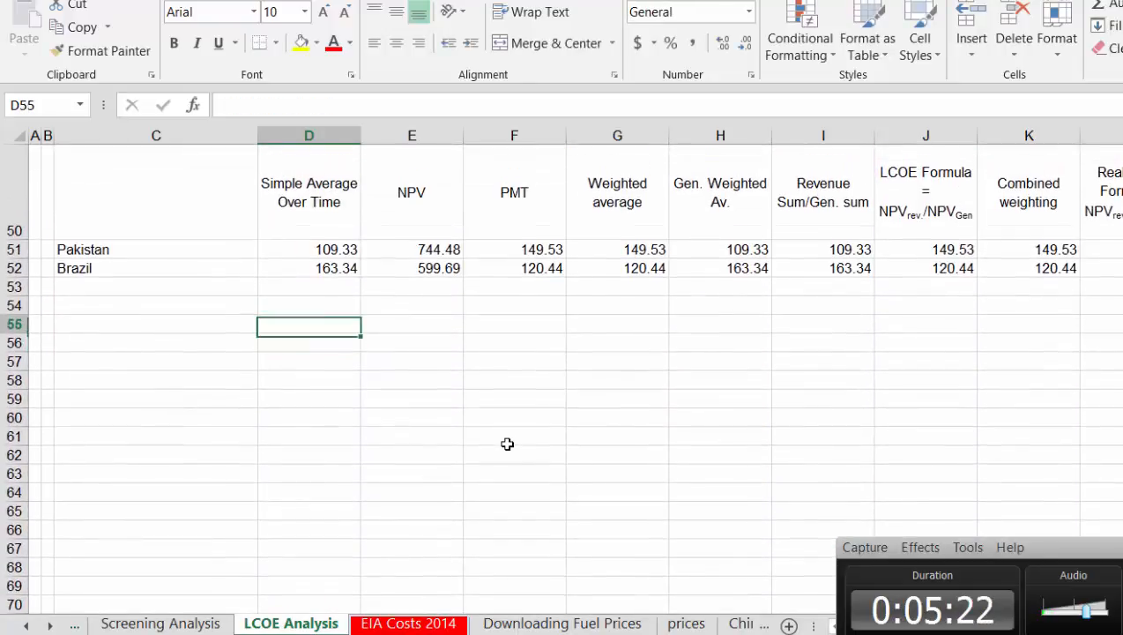
pyautogui.press('Right')
pyautogui.press('Down')
pyautogui.press('Right')
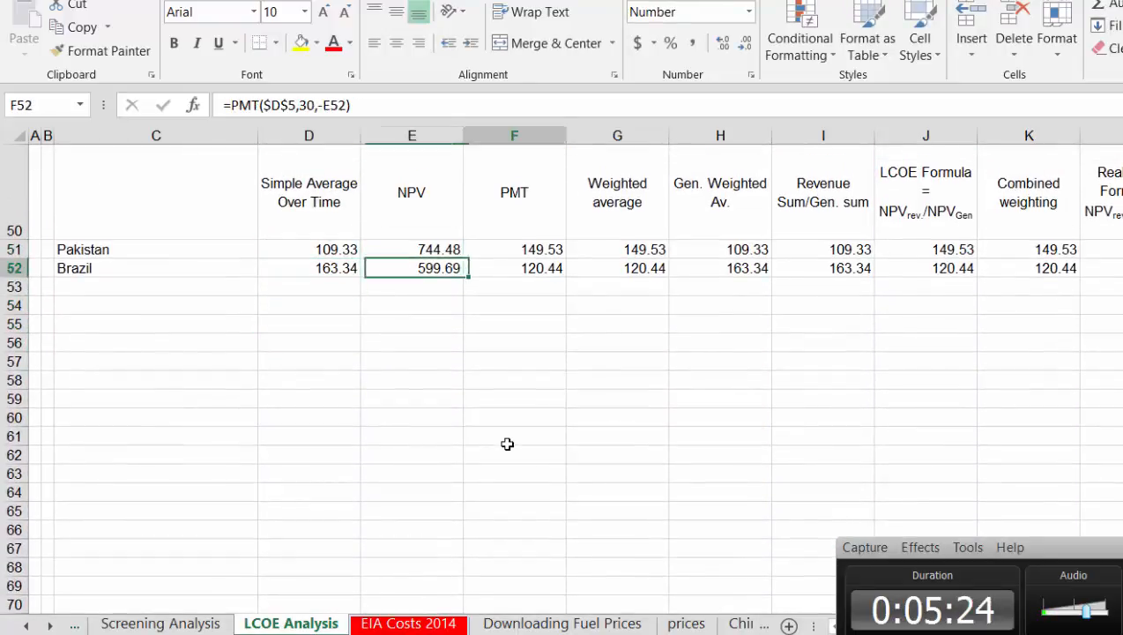
pyautogui.press('Up')
pyautogui.press('Down')
pyautogui.press('Up')
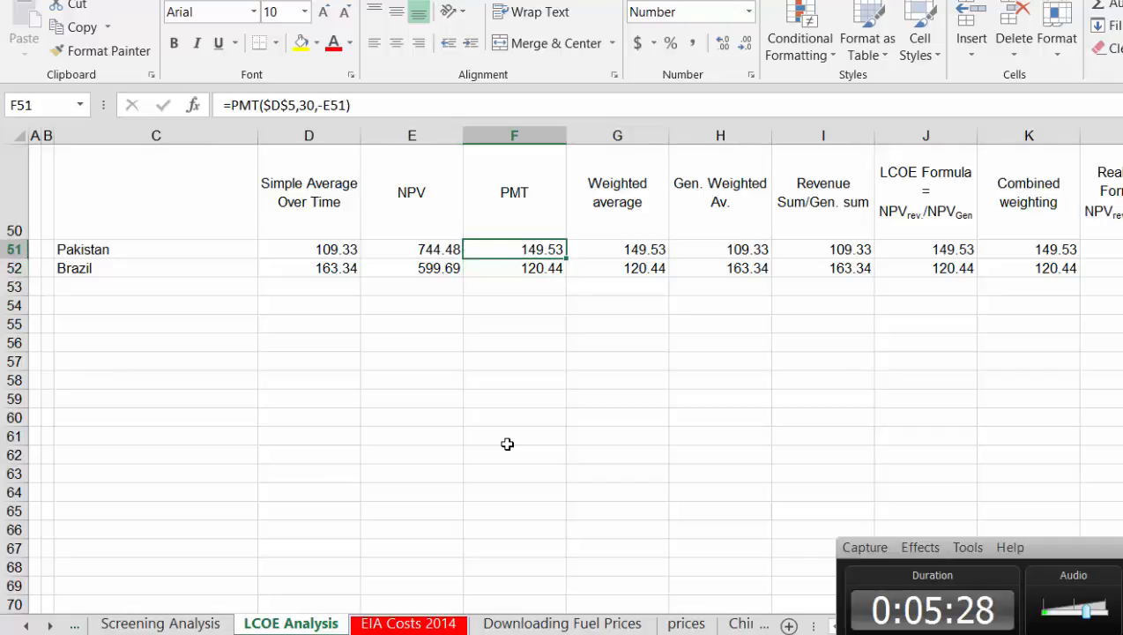
# Examine the generation-weighted average, revenue-over-generation sum, LCOE, combined weighting and real LCOE formulas for both countries and compare them with the PMT results
pyautogui.press('Down')
pyautogui.press('Right')
pyautogui.press('Right')
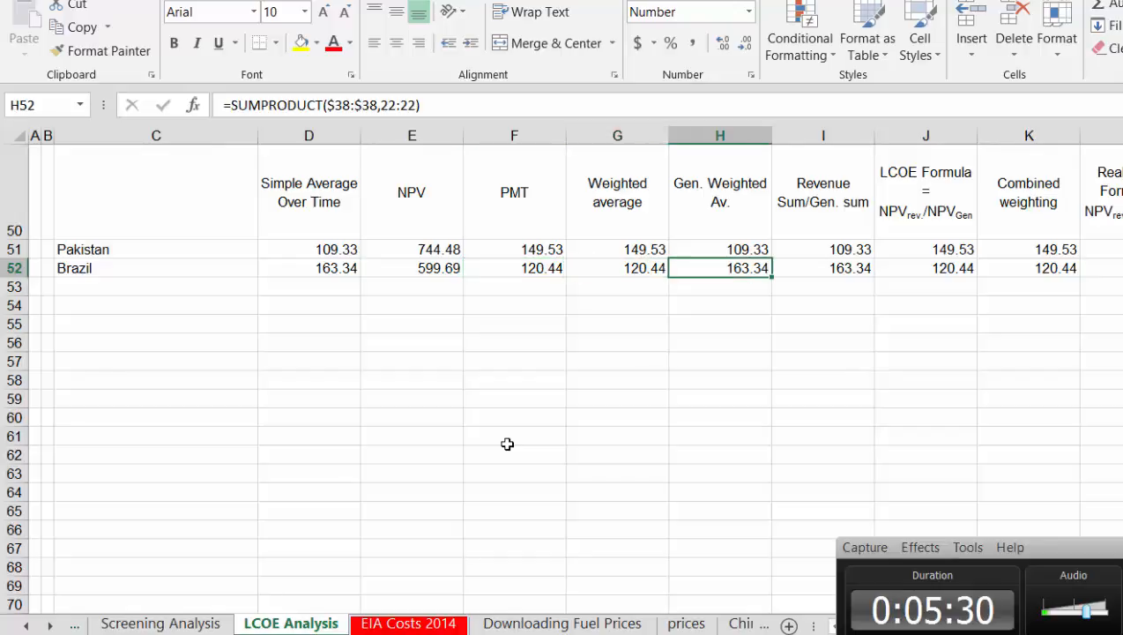
pyautogui.press('Up')
pyautogui.press('Right')
pyautogui.press('Right')
pyautogui.press('Right')
pyautogui.press('Right')
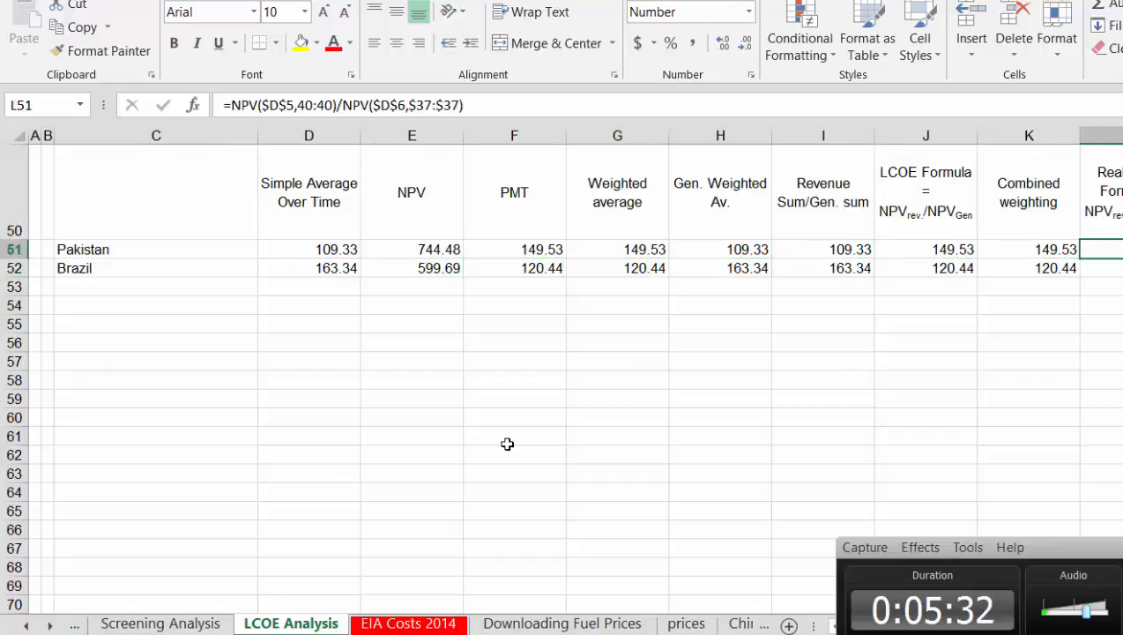
pyautogui.press('Right')
pyautogui.press('Down')
pyautogui.press('Left')
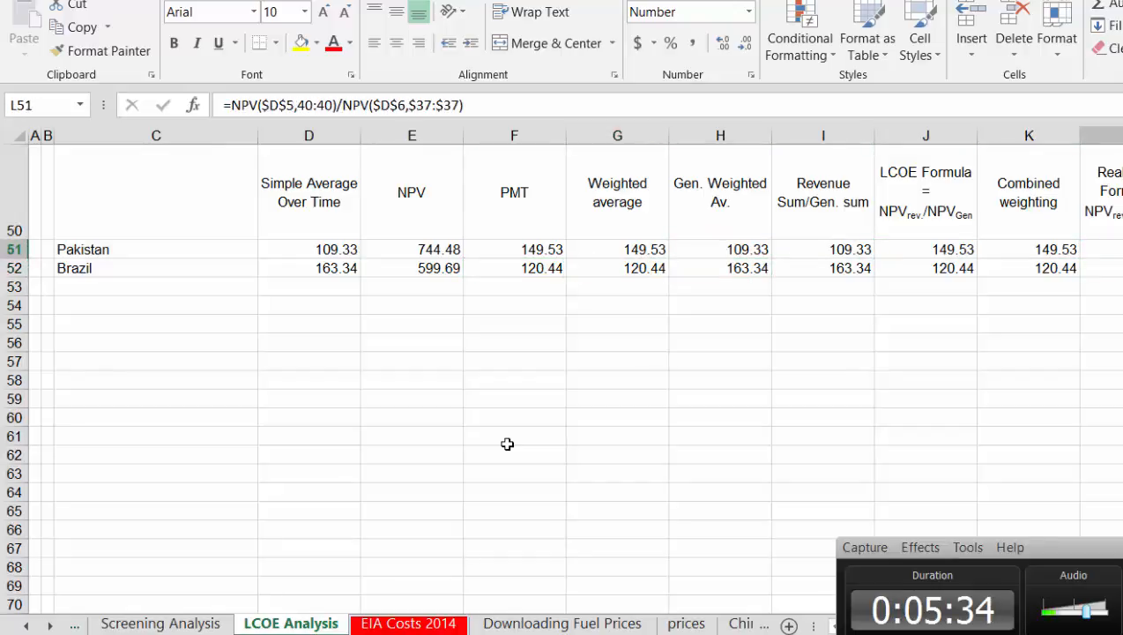
pyautogui.press('Left')
pyautogui.press('Left')
pyautogui.press('Down')
pyautogui.press('Up')
pyautogui.press('Right')
pyautogui.press('Left')
pyautogui.press('Up')
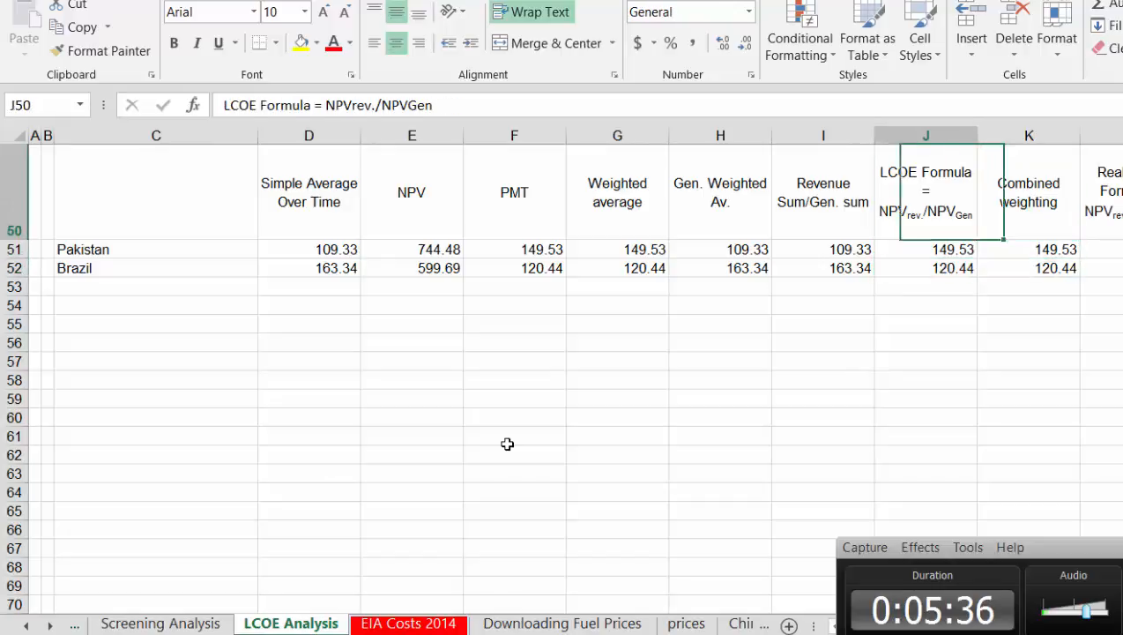
pyautogui.press('Down')
pyautogui.press('Left')
pyautogui.press('Left')
pyautogui.press('Right')
pyautogui.press('Right')
pyautogui.press('Right')
pyautogui.press('Left')
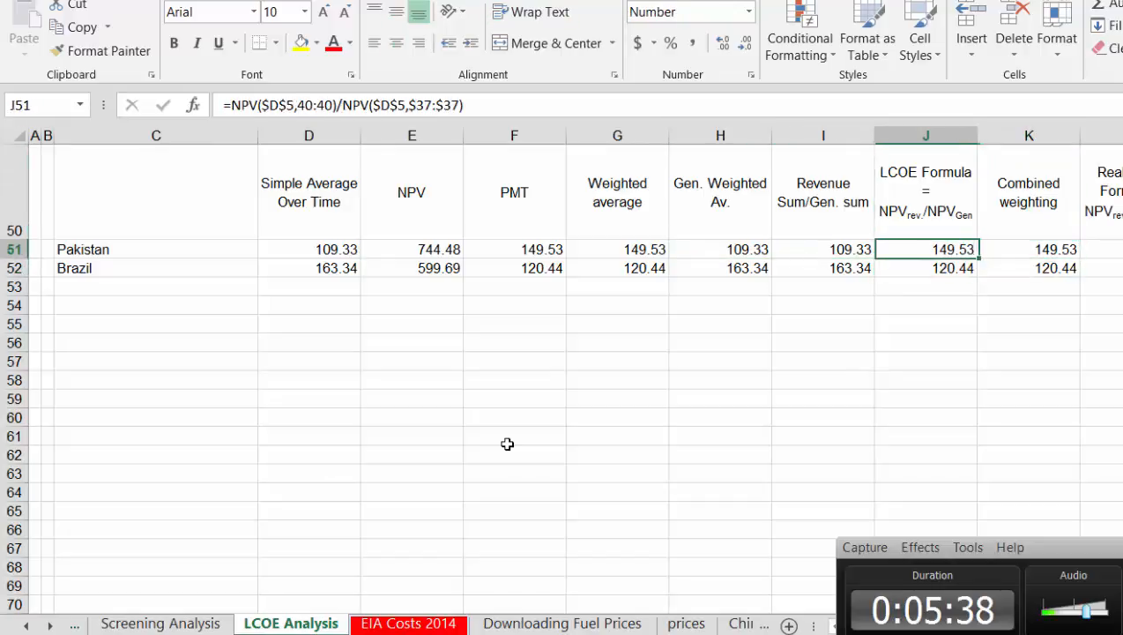
pyautogui.press('Left')
pyautogui.press('Right')
pyautogui.press('Right')
pyautogui.press('Right')
pyautogui.press('Left')
pyautogui.press('Left')
pyautogui.press('Left')
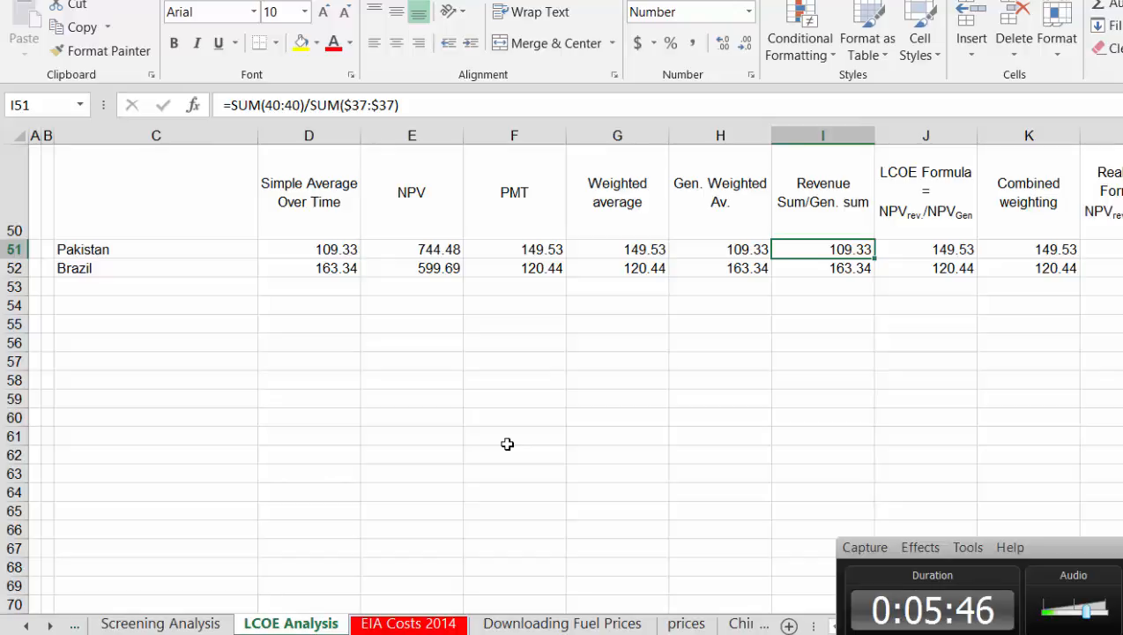
pyautogui.press('Down')
pyautogui.press('Left')
pyautogui.press('Left')
pyautogui.press('Left')
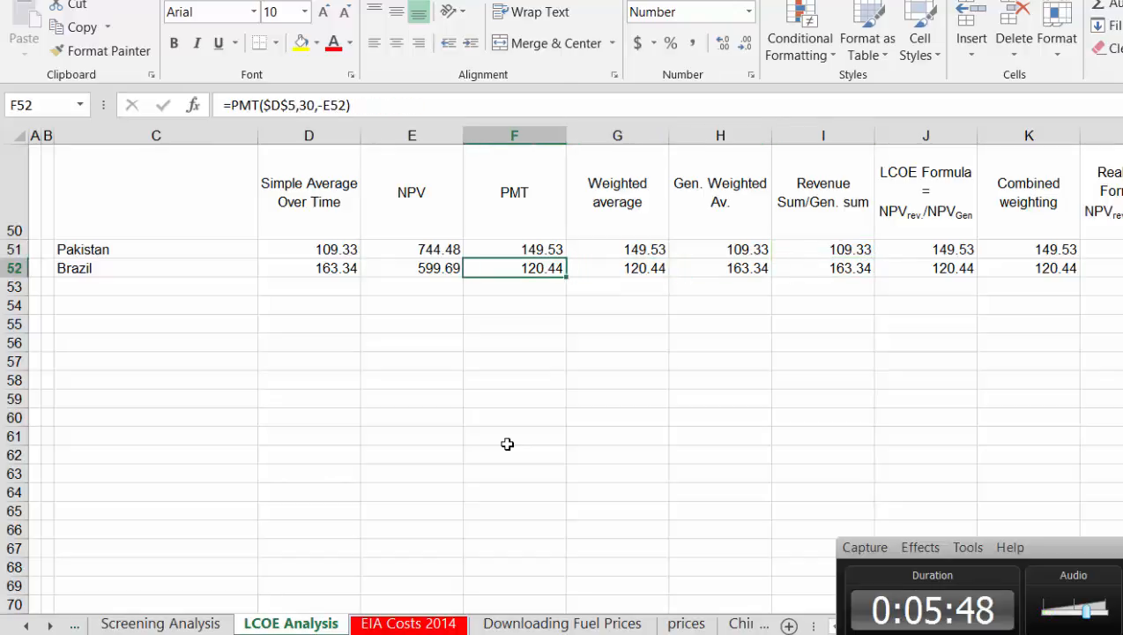
# Set the nominal discount rate in cell D5 to 0% and bring up the Comparison table
pyautogui.press('pageup')
pyautogui.press('pageup')
pyautogui.press('Left')
pyautogui.press('Left')
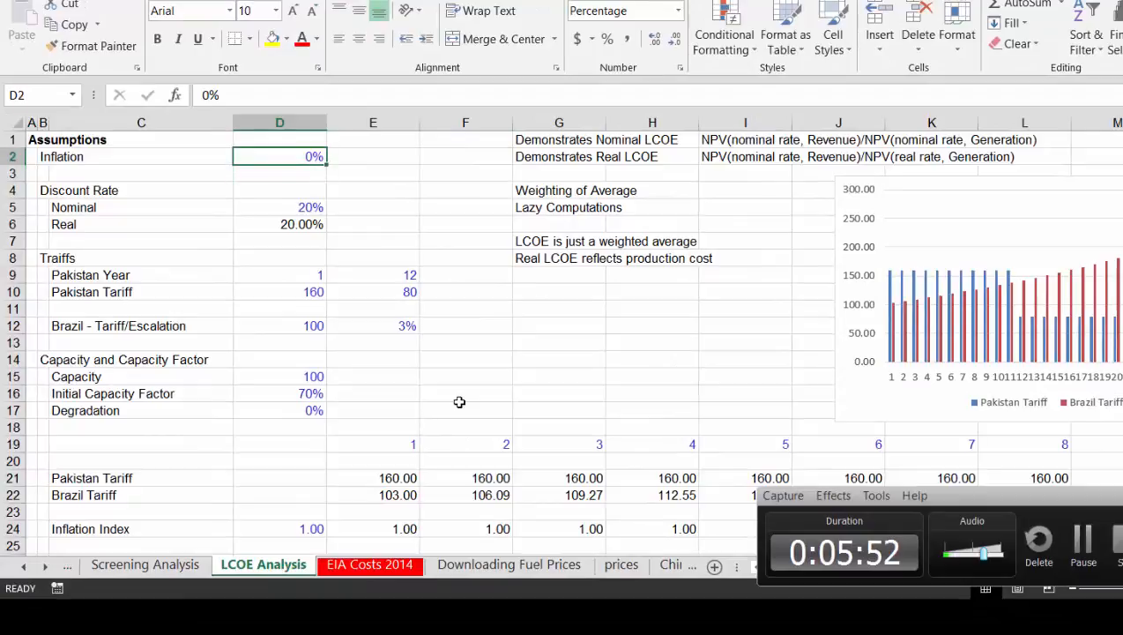
pyautogui.press('Down')
pyautogui.press('Down')
pyautogui.press('Down')
pyautogui.write('0')
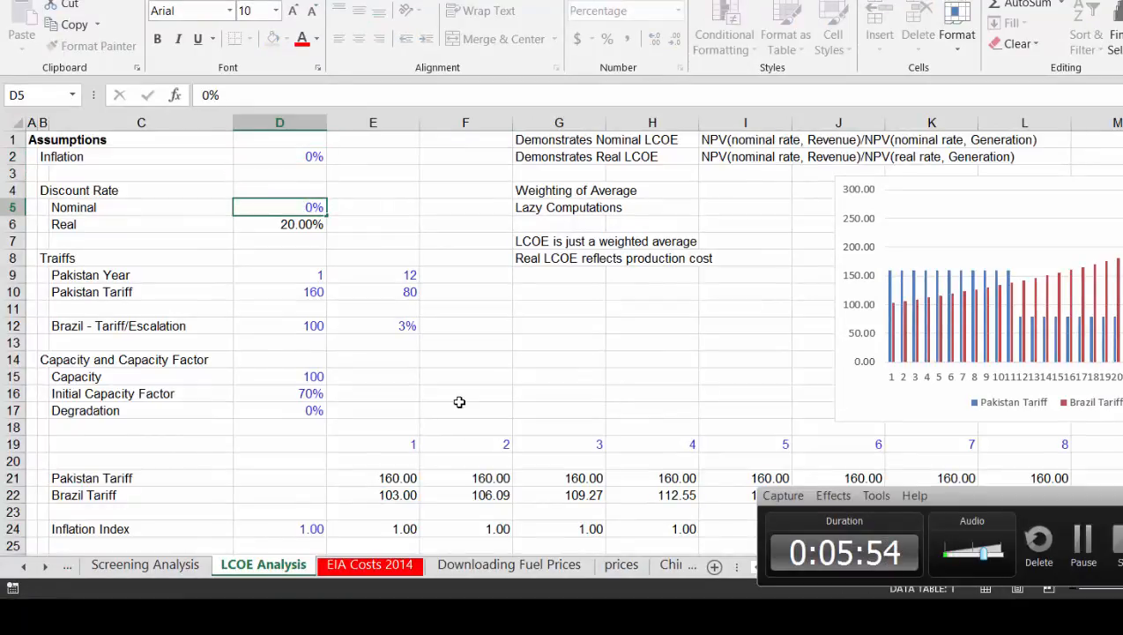
pyautogui.press('Down')
pyautogui.press('Down')
pyautogui.press('pagedown')
pyautogui.press('pagedown')
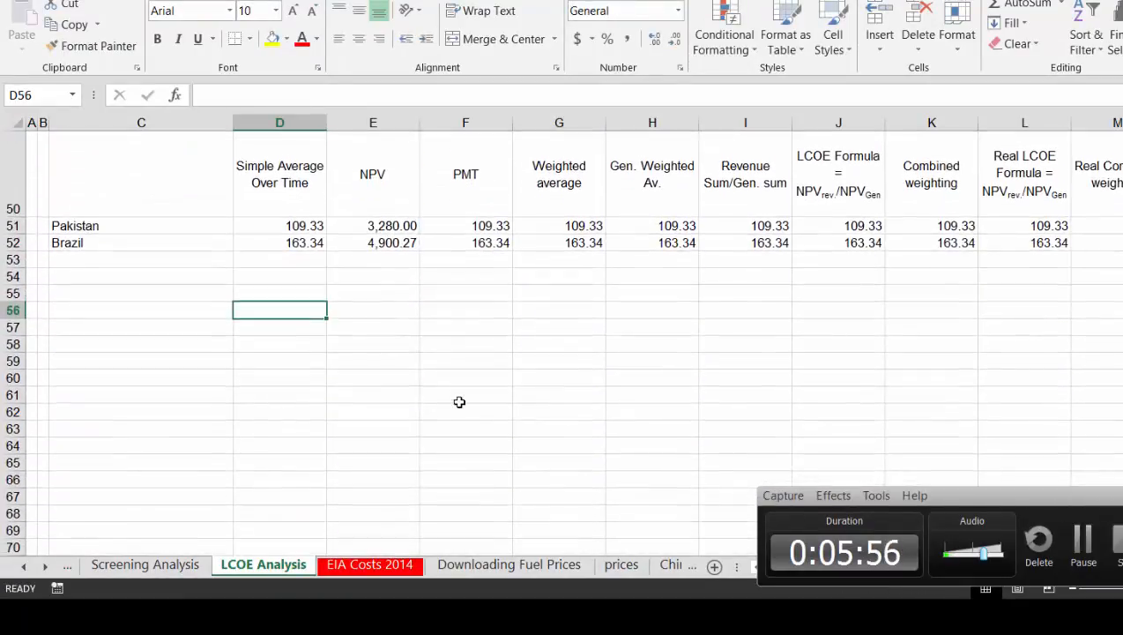
# Compare the Pakistan and Brazil results across all averaging and LCOE methods in the Comparison table at the 0% nominal discount rate
pyautogui.press('Up')
pyautogui.press('Up')
pyautogui.press('Up')
pyautogui.press('Up')
pyautogui.press('Up')
pyautogui.press('Right')
pyautogui.press('Right')
pyautogui.press('Right')
pyautogui.press('Right')
pyautogui.press('Right')
pyautogui.press('Right')
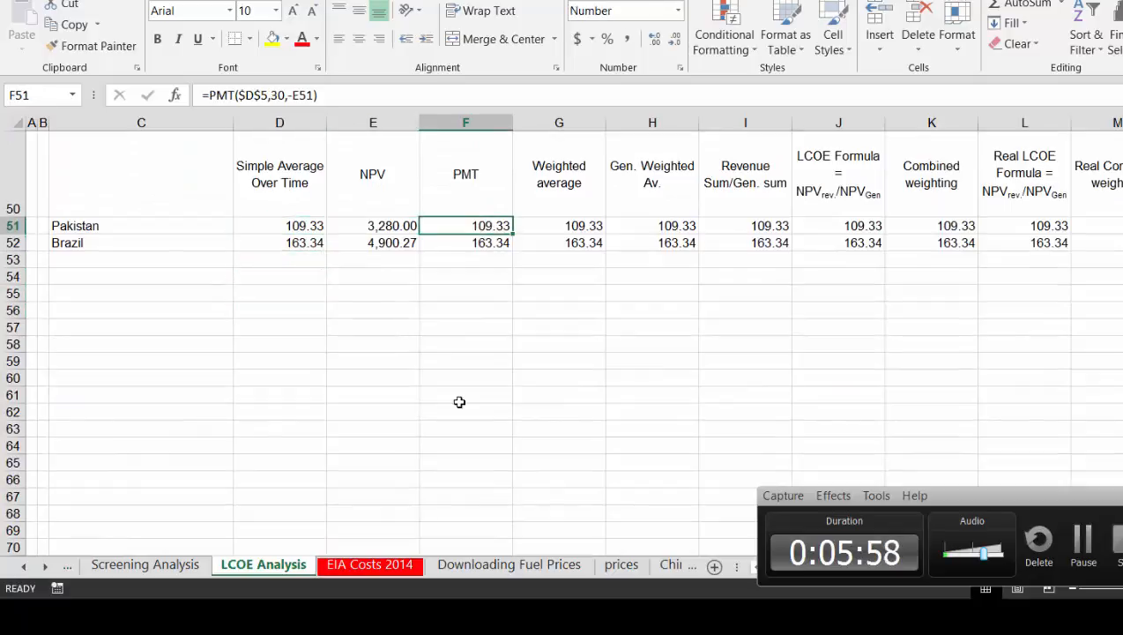
pyautogui.press('Right')
pyautogui.press('Right')
pyautogui.press('Right')
pyautogui.press('Right')
pyautogui.press('Down')
pyautogui.press('Left')
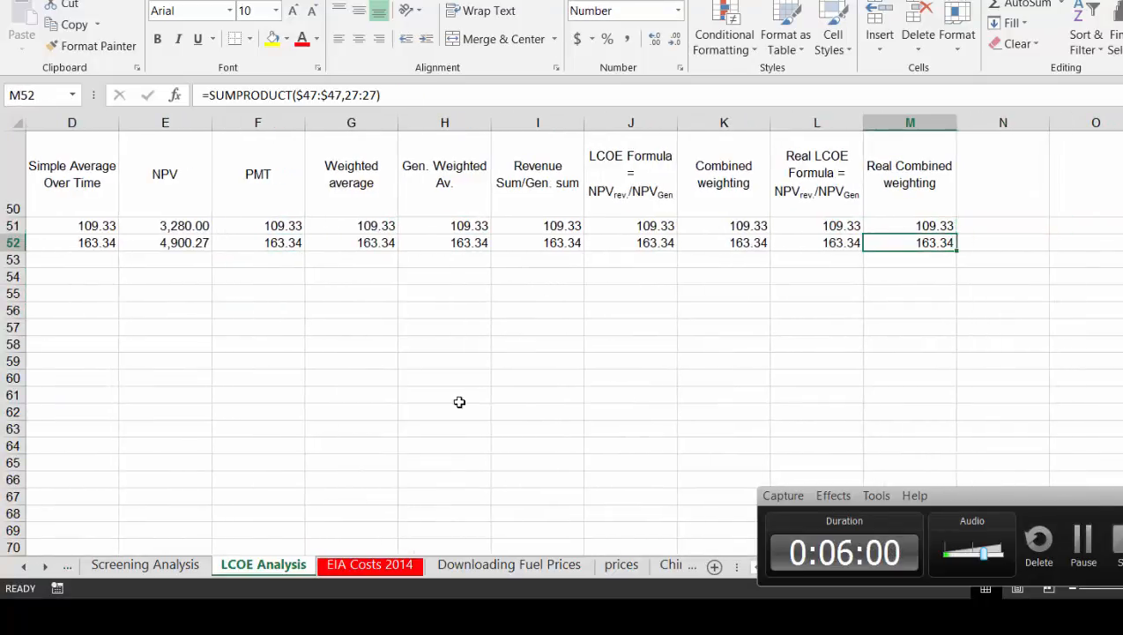
# Set the Degradation assumption in cell D17 to 5%
pyautogui.press('Left')
pyautogui.press('Home')
pyautogui.press('pageup')
pyautogui.press('pageup')
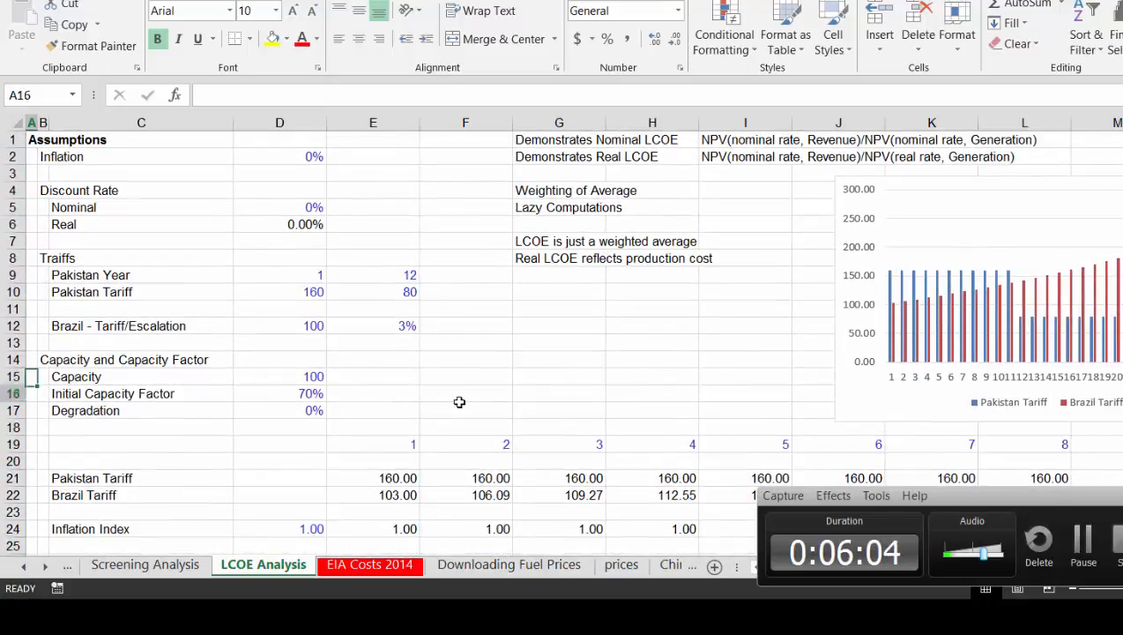
pyautogui.press('Right')
pyautogui.press('Right')
pyautogui.press('Up')
pyautogui.press('Up')
pyautogui.press('Down')
pyautogui.press('Down')
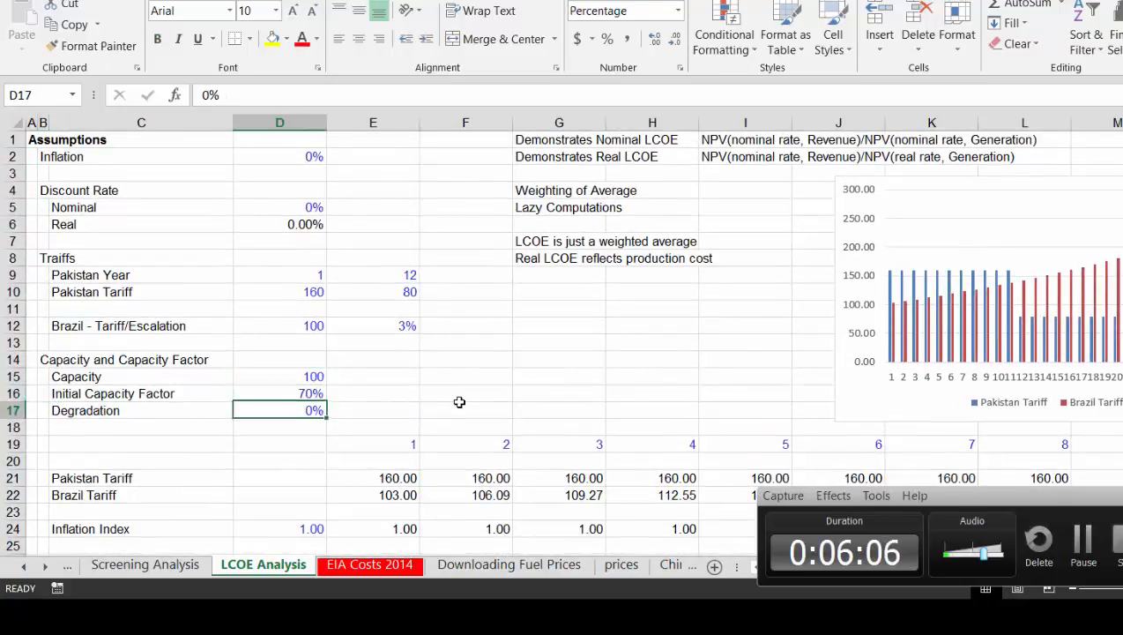
pyautogui.write('5')
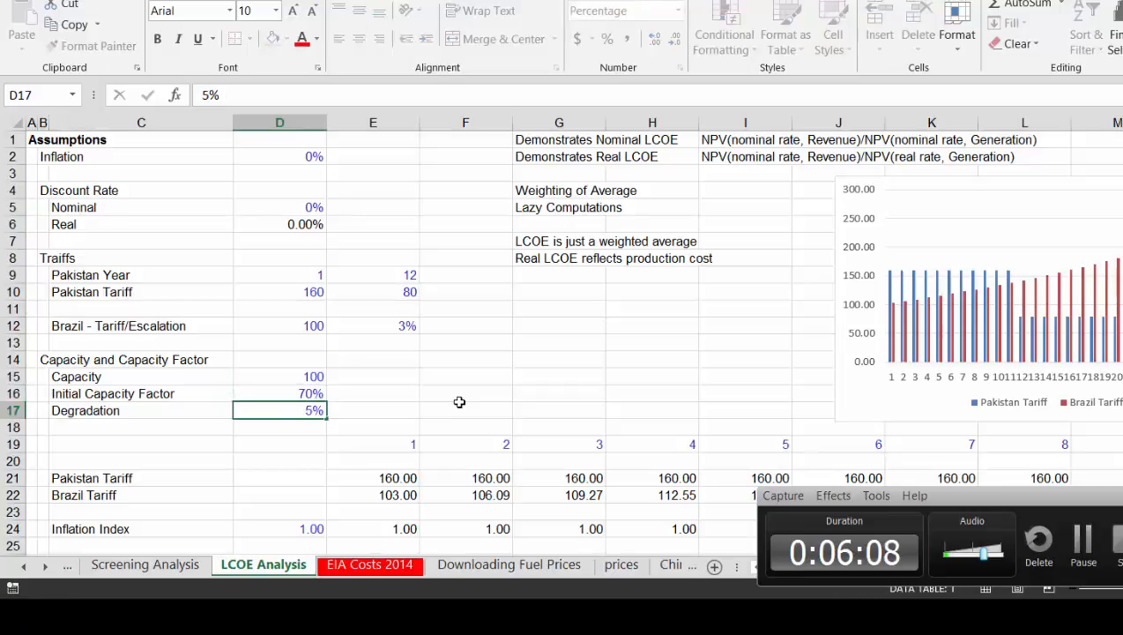
pyautogui.press('Return')
# Examine the yearly capacity factors, generation, revenues and combined weights across the projection at 5% degradation
pyautogui.press('Down')
pyautogui.press('Down')
pyautogui.press('Down')
pyautogui.press('Down')
pyautogui.press('Down')
pyautogui.press('Down')
pyautogui.press('Down')
pyautogui.press('Down')
pyautogui.press('Down')
pyautogui.press('Down')
pyautogui.press('Down')
pyautogui.press('Down')
pyautogui.press('Down')
pyautogui.press('Down')
pyautogui.press('Down')
pyautogui.press('Down')
pyautogui.press('Down')
pyautogui.press('Down')
pyautogui.press('Down')
pyautogui.press('Down')
pyautogui.press('Down')
pyautogui.press('Down')
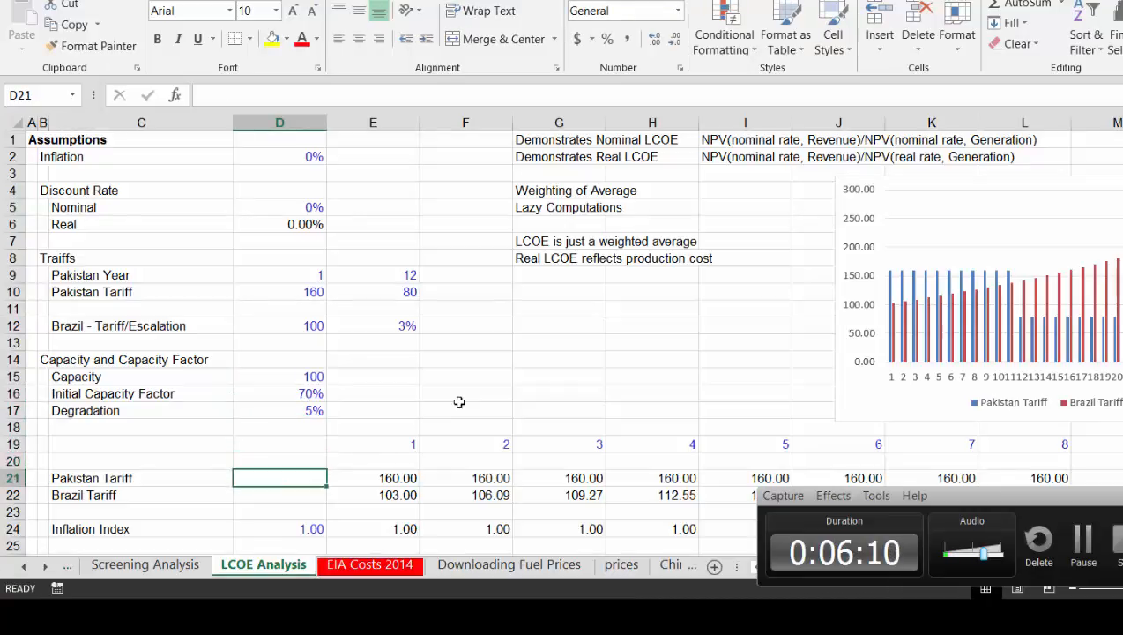
pyautogui.press('Right')
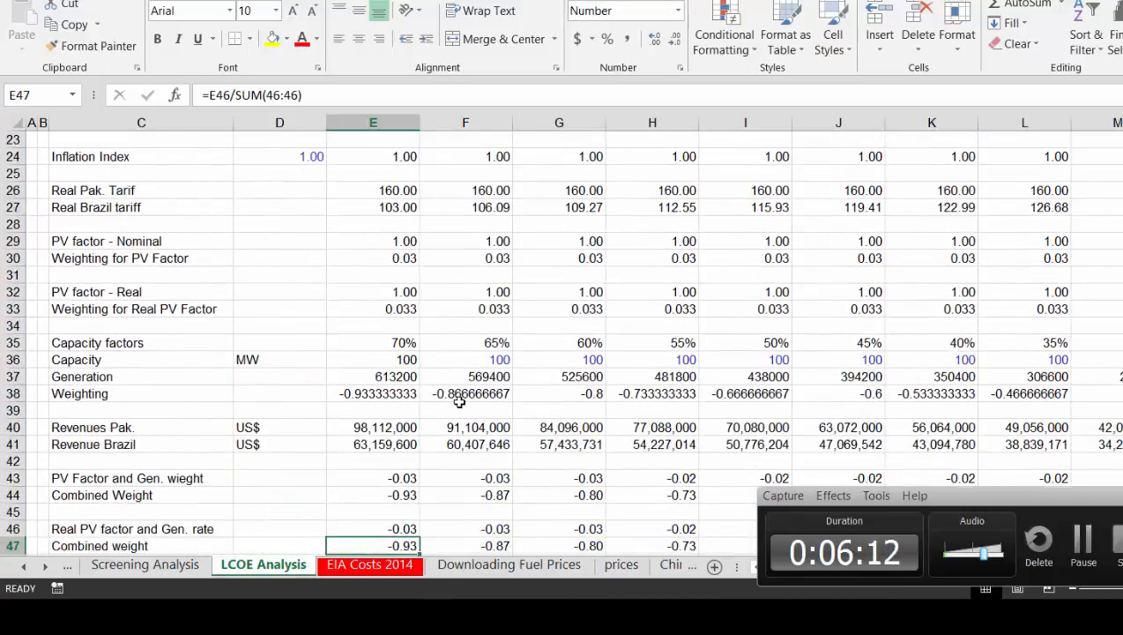
pyautogui.press('Down')
pyautogui.press('Up')
pyautogui.press('Right')
pyautogui.press('Right')
pyautogui.press('Right')
pyautogui.press('Right')
pyautogui.press('Right')
pyautogui.press('Right')
pyautogui.press('Right')
pyautogui.press('Right')
pyautogui.press('Right')
pyautogui.press('Right')
pyautogui.press('Right')
pyautogui.press('Right')
pyautogui.press('Right')
pyautogui.press('Right')
pyautogui.press('Right')
pyautogui.press('Right')
pyautogui.press('Right')
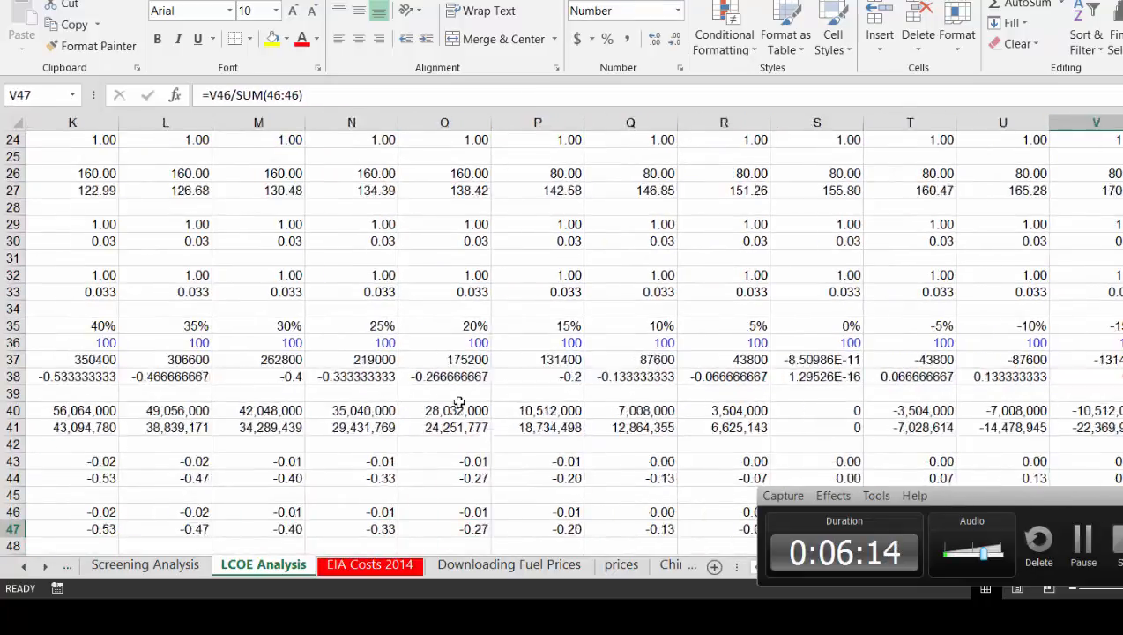
pyautogui.press('Right')
pyautogui.press('Right')
pyautogui.press('Right')
pyautogui.press('Right')
pyautogui.press('Right')
pyautogui.press('Right')
pyautogui.press('Right')
pyautogui.press('Right')
pyautogui.press('Right')
pyautogui.press('Right')
pyautogui.press('Left')
pyautogui.press('Home')
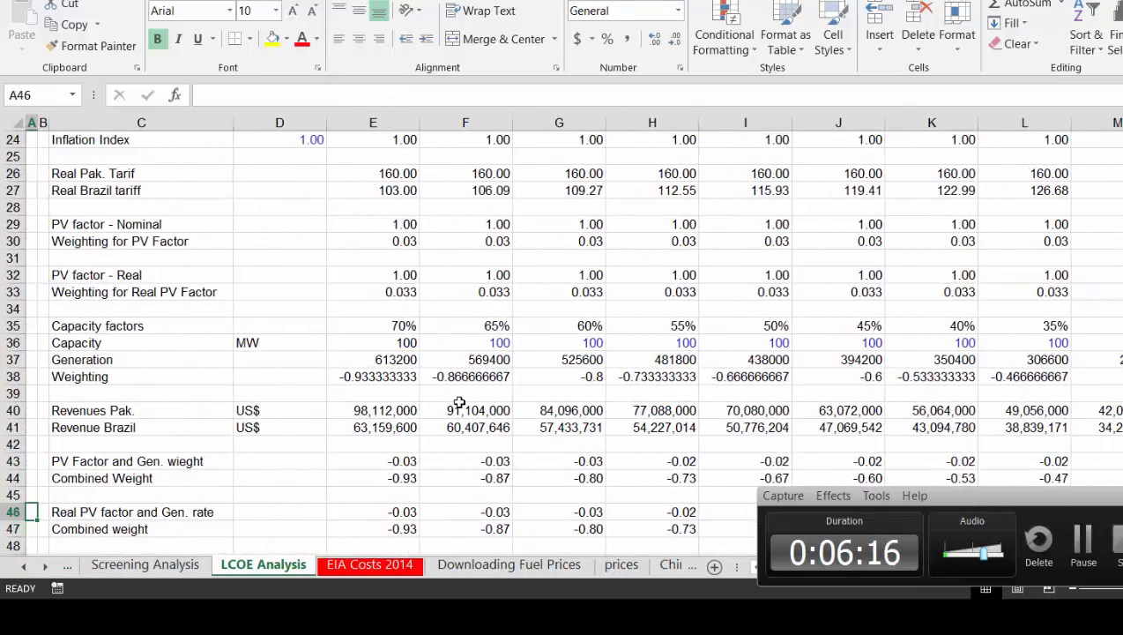
# Set the Degradation assumption in cell D17 to 2%
pyautogui.press('pageup')
pyautogui.press('Right')
pyautogui.press('Right')
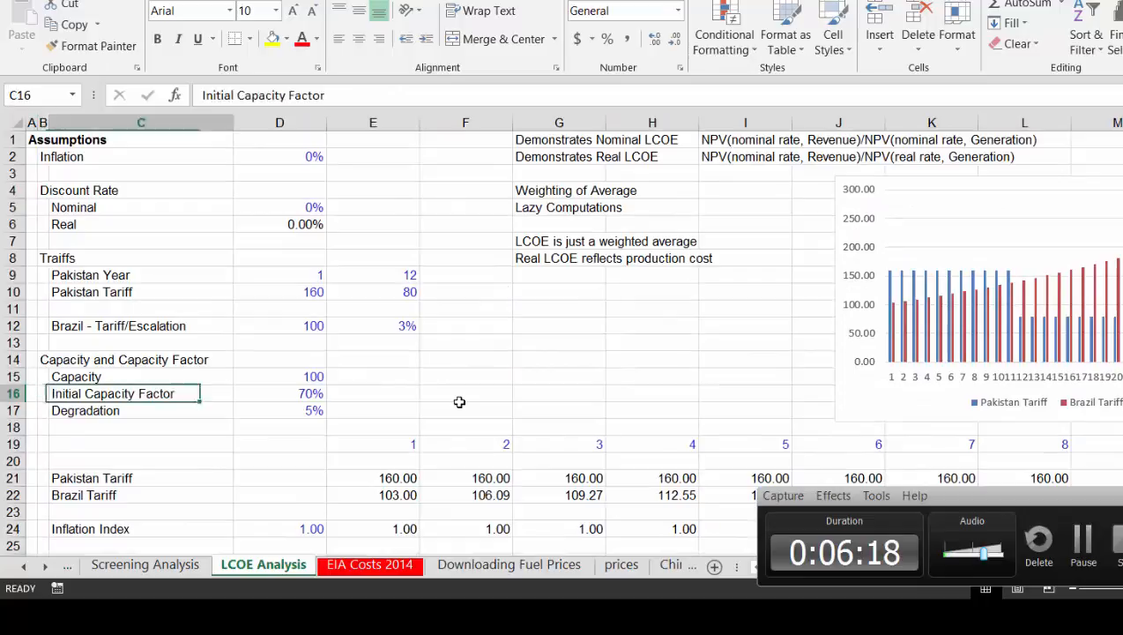
pyautogui.press('Down')
pyautogui.write('2')
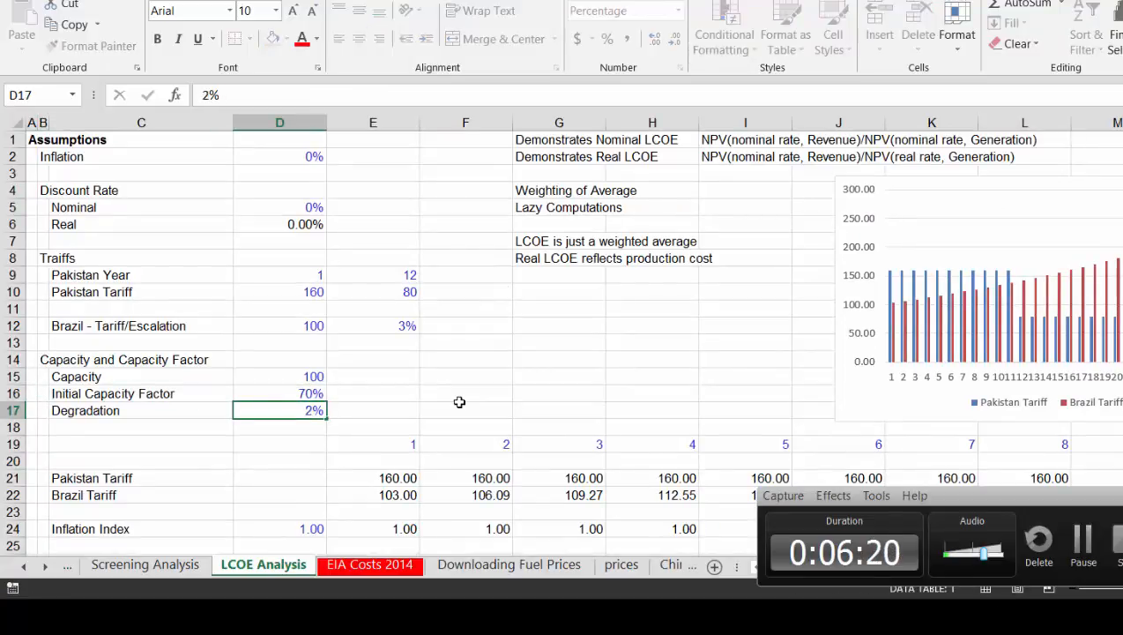
pyautogui.press('Down')
pyautogui.press('Down')
# Set the Degradation assumption in cell D17 to 3%
pyautogui.press('Up')
pyautogui.press('Up')
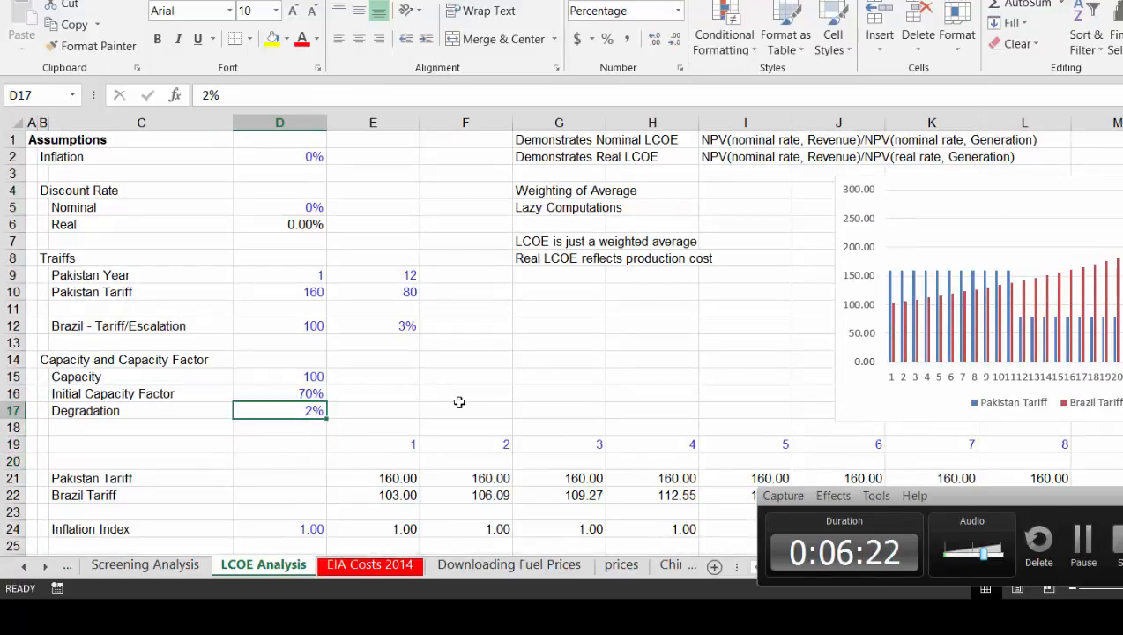
pyautogui.press('BackSpace')
pyautogui.write('3')
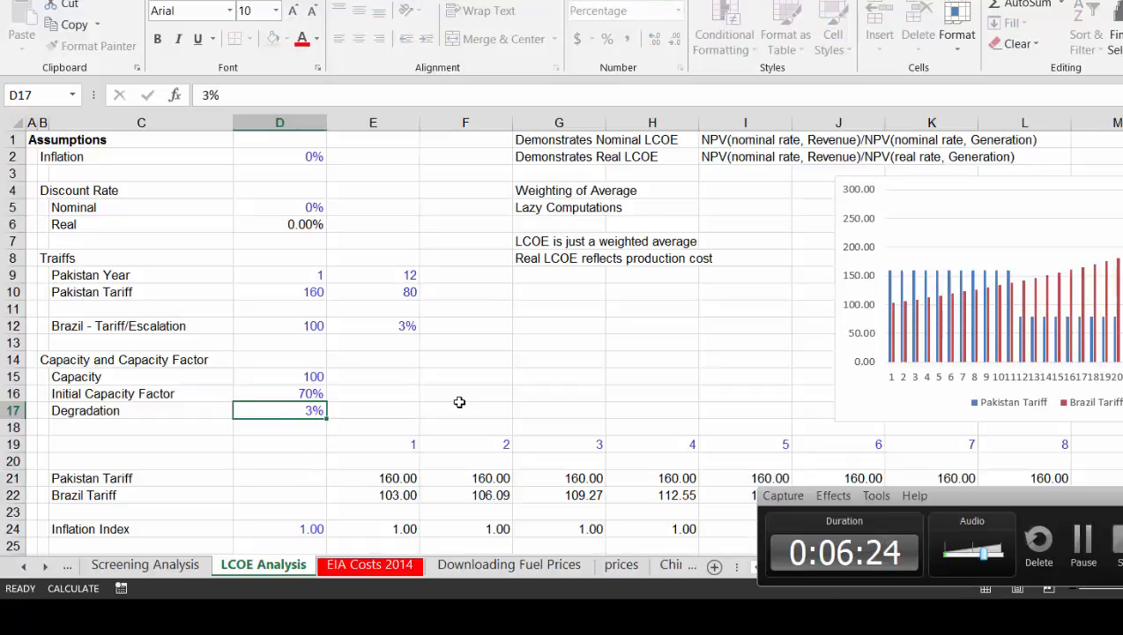
pyautogui.press('Return')
# Examine the capacity factor, generation, revenue and weighting rows through the final projection years at 3% degradation
pyautogui.press('Down')
pyautogui.press('Down')
pyautogui.press('Down')
pyautogui.press('Down')
pyautogui.press('Down')
pyautogui.press('Down')
pyautogui.press('Down')
pyautogui.press('Down')
pyautogui.press('Down')
pyautogui.press('Down')
pyautogui.press('Down')
pyautogui.press('Down')
pyautogui.press('Down')
pyautogui.press('Down')
pyautogui.press('Down')
pyautogui.press('Down')
pyautogui.press('Down')
pyautogui.press('Down')
pyautogui.press('Down')
pyautogui.press('Down')
pyautogui.press('Down')
pyautogui.press('Down')
pyautogui.press('Down')
pyautogui.press('Down')
pyautogui.press('Down')
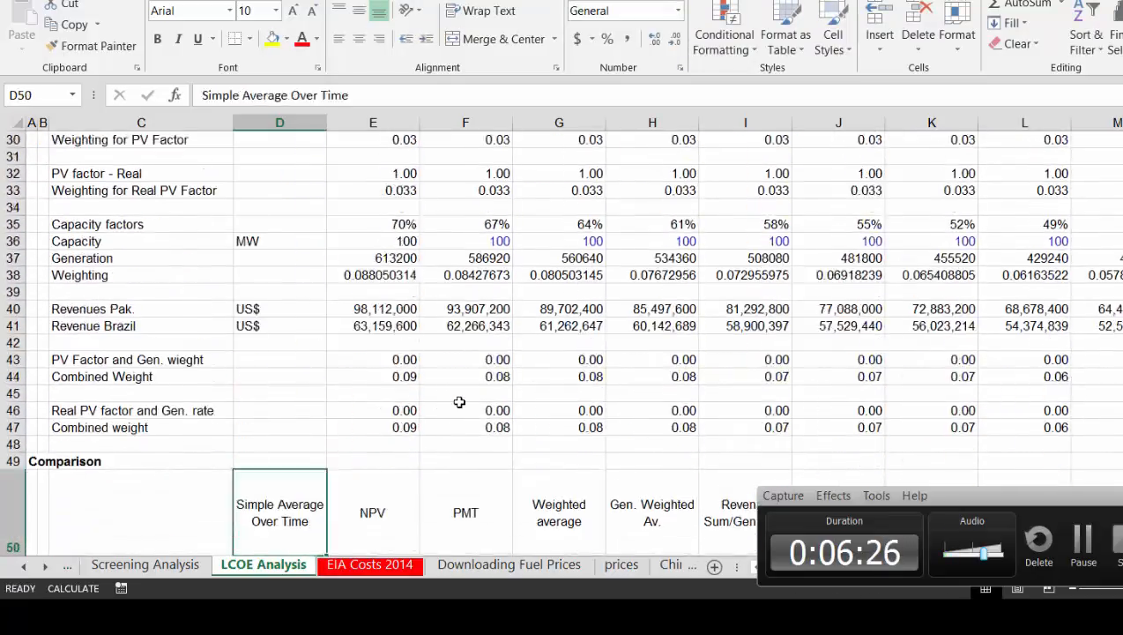
pyautogui.press('Right')
pyautogui.press('Right')
pyautogui.press('Right')
pyautogui.press('Right')
pyautogui.press('Right')
pyautogui.press('Right')
pyautogui.press('Right')
pyautogui.press('Right')
pyautogui.press('Right')
pyautogui.press('Right')
pyautogui.press('Right')
pyautogui.press('Right')
pyautogui.press('Right')
pyautogui.press('Right')
pyautogui.press('Right')
pyautogui.press('Right')
pyautogui.press('Right')
pyautogui.press('Right')
pyautogui.press('Right')
pyautogui.press('Right')
pyautogui.press('Right')
pyautogui.press('Right')
pyautogui.press('Right')
pyautogui.press('Right')
pyautogui.press('Right')
pyautogui.press('Right')
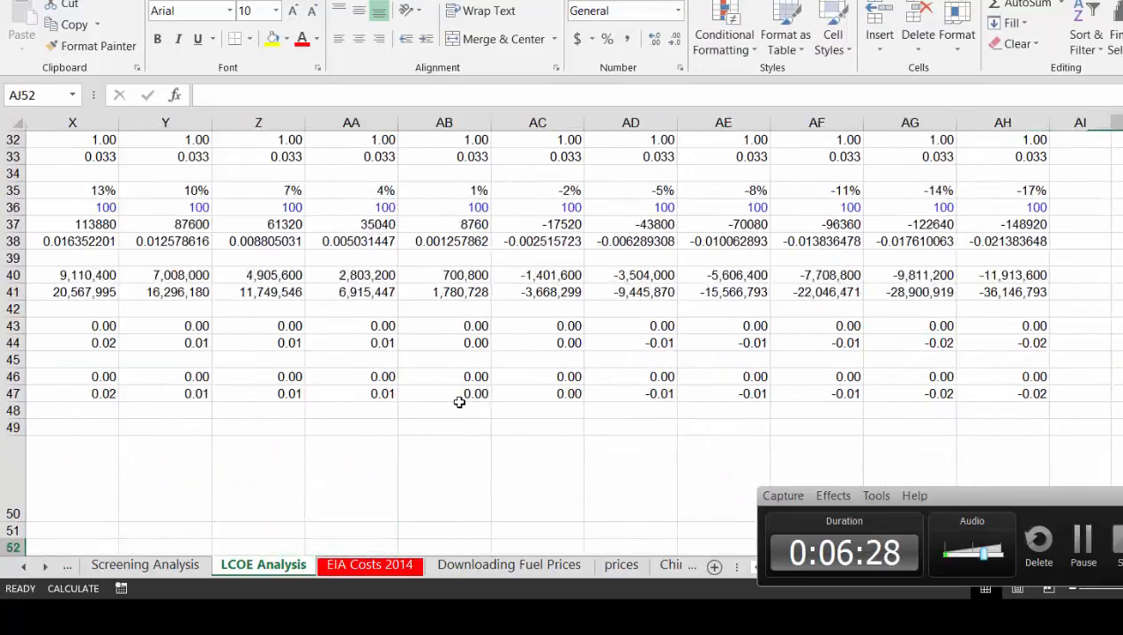
# Rewrite the capacity factor formula in F35 as =MAX(E35-$D$17,0) and copy it across the remaining projection years
pyautogui.press('Up')
pyautogui.press('Up')
pyautogui.press('Up')
pyautogui.press('Up')
pyautogui.press('Up')
pyautogui.press('Up')
pyautogui.press('Up')
pyautogui.press('Up')
pyautogui.press('Up')
pyautogui.press('Up')
pyautogui.press('Up')
pyautogui.press('Up')
pyautogui.press('Up')
pyautogui.press('Up')
pyautogui.press('Left')
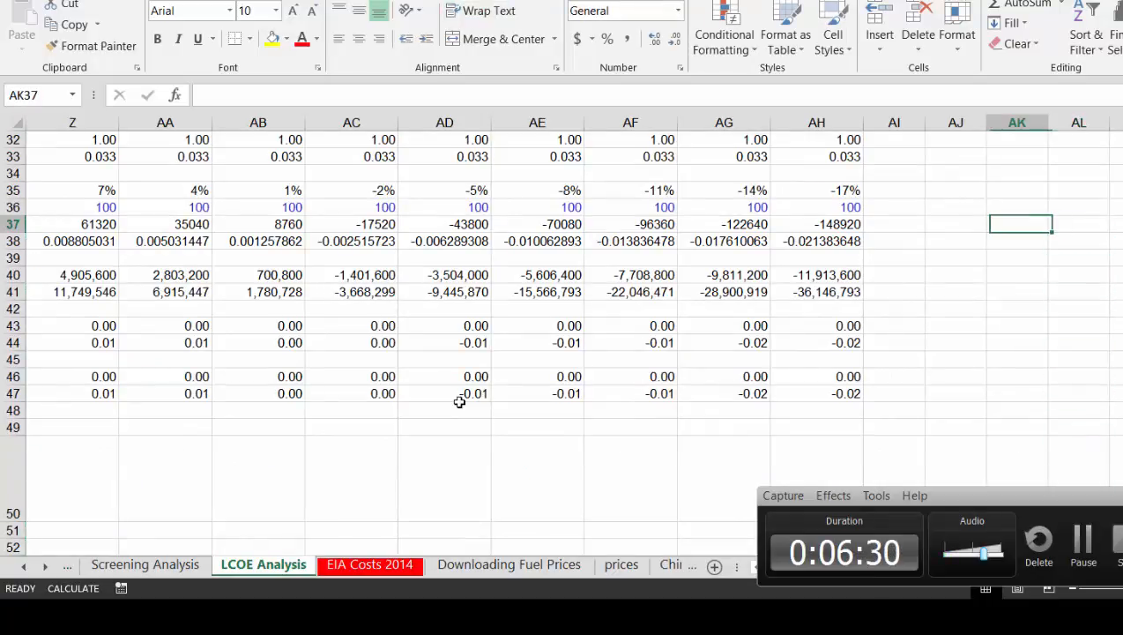
pyautogui.press('Up')
pyautogui.press('Left')
pyautogui.press('Up')
pyautogui.press('Left')
pyautogui.press('Left')
pyautogui.press('Left')
pyautogui.press('Left')
pyautogui.press('Left')
pyautogui.press('Left')
pyautogui.press('Left')
pyautogui.press('Left')
pyautogui.press('Left')
pyautogui.press('Left')
pyautogui.press('Left')
pyautogui.press('Left')
pyautogui.press('Left')
pyautogui.press('Left')
pyautogui.press('Left')
pyautogui.press('Left')
pyautogui.press('Left')
pyautogui.press('Left')
pyautogui.press('Left')
pyautogui.press('Left')
pyautogui.press('Left')
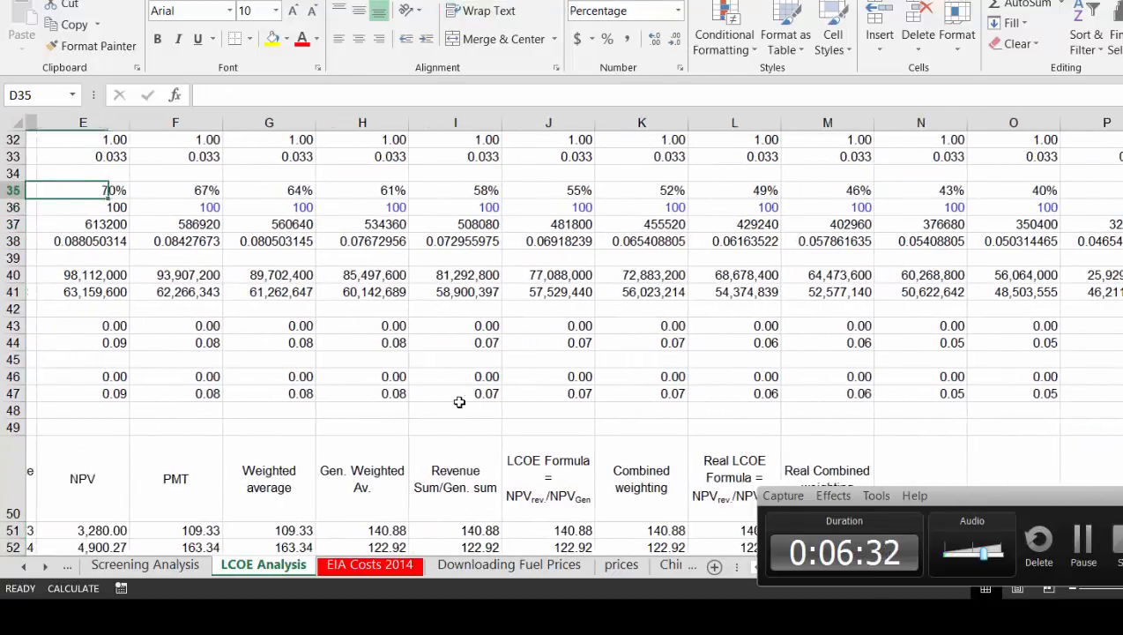
pyautogui.press('Right')
pyautogui.press('F2')
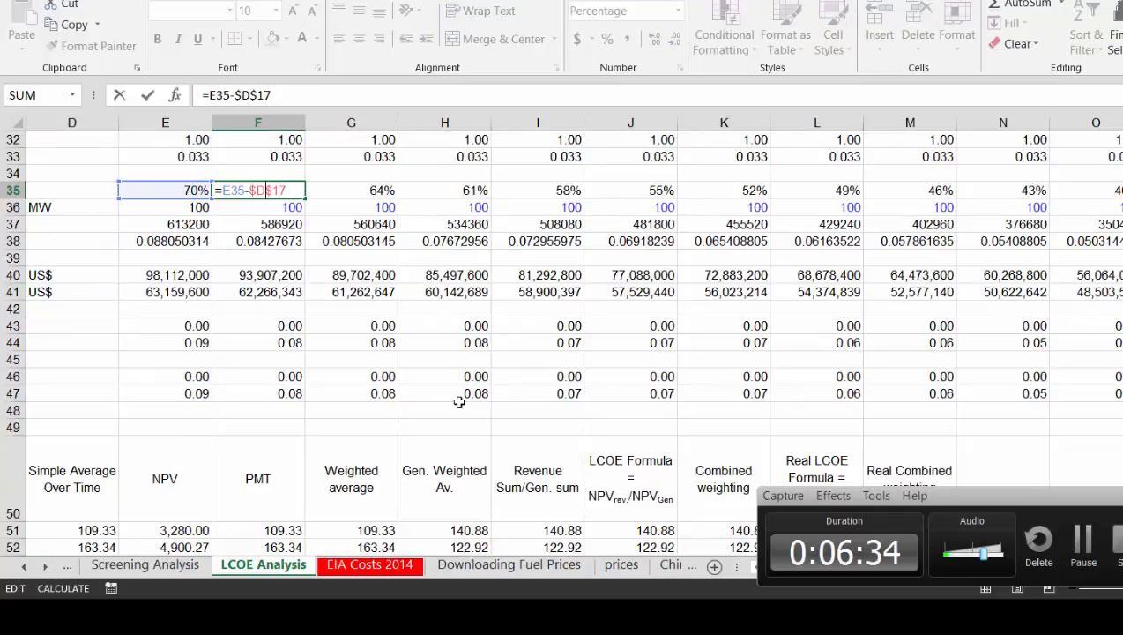
pyautogui.write('max')
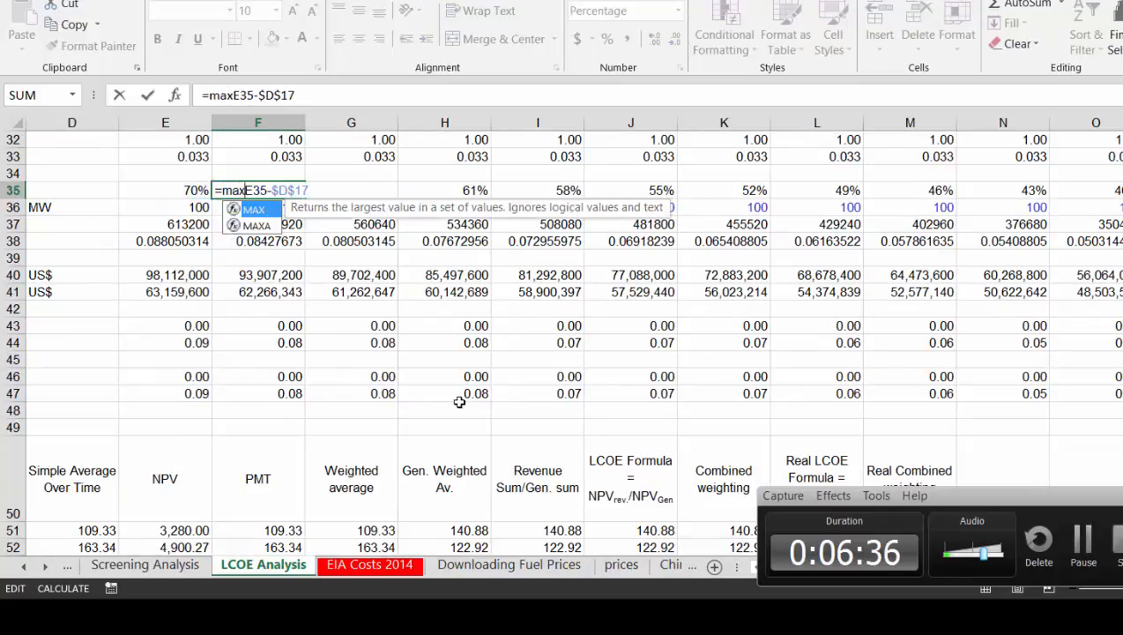
pyautogui.press('Tab')
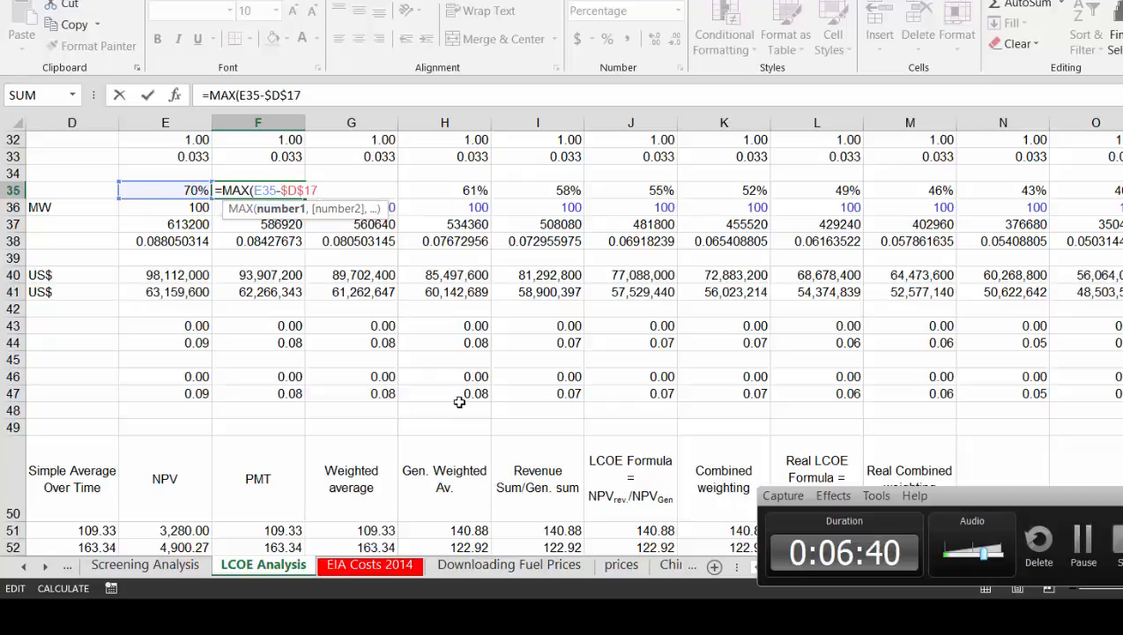
pyautogui.write(',0)')
pyautogui.hotkey('ctrl', 'Return')
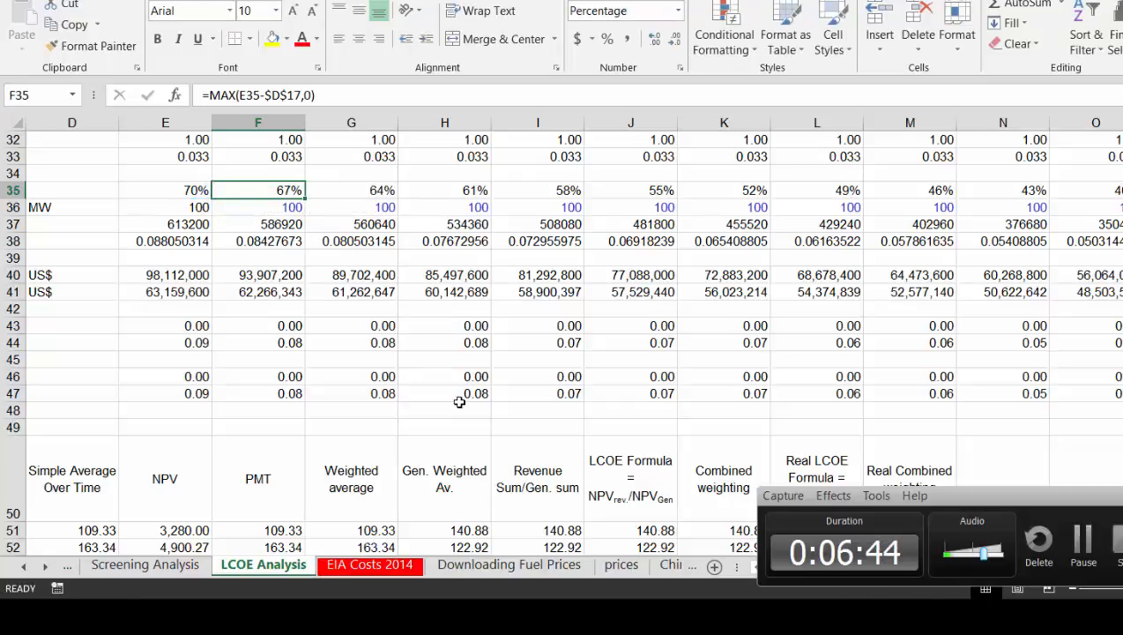
pyautogui.hotkey('ctrl', 'shift', 'r')
# Examine the Comparison table's simple average, NPV and PMT results for Pakistan and Brazil
pyautogui.press('Left')
pyautogui.press('Left')
pyautogui.press('Down')
pyautogui.press('Down')
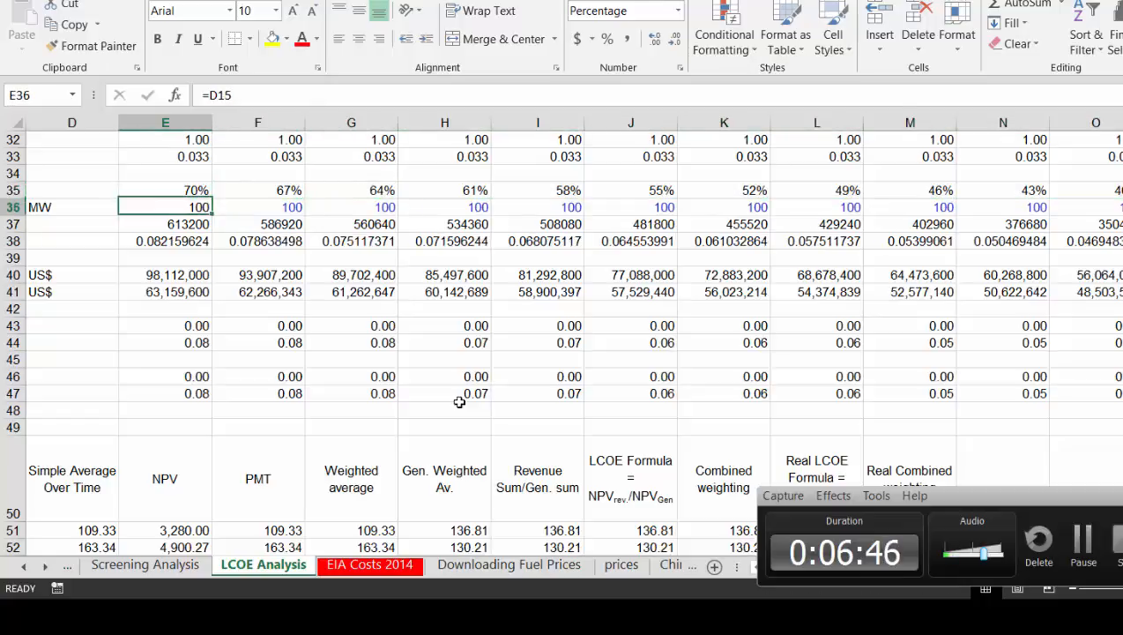
pyautogui.press('Down')
pyautogui.press('Down')
pyautogui.press('Down')
pyautogui.press('Down')
pyautogui.press('Down')
pyautogui.press('Down')
pyautogui.press('Down')
pyautogui.press('Down')
pyautogui.press('Down')
pyautogui.press('Down')
pyautogui.press('Down')
pyautogui.press('Down')
pyautogui.press('Down')
pyautogui.press('Down')
pyautogui.press('Down')
pyautogui.press('Down')
pyautogui.press('Down')
pyautogui.press('Down')
pyautogui.press('Down')
pyautogui.press('Down')
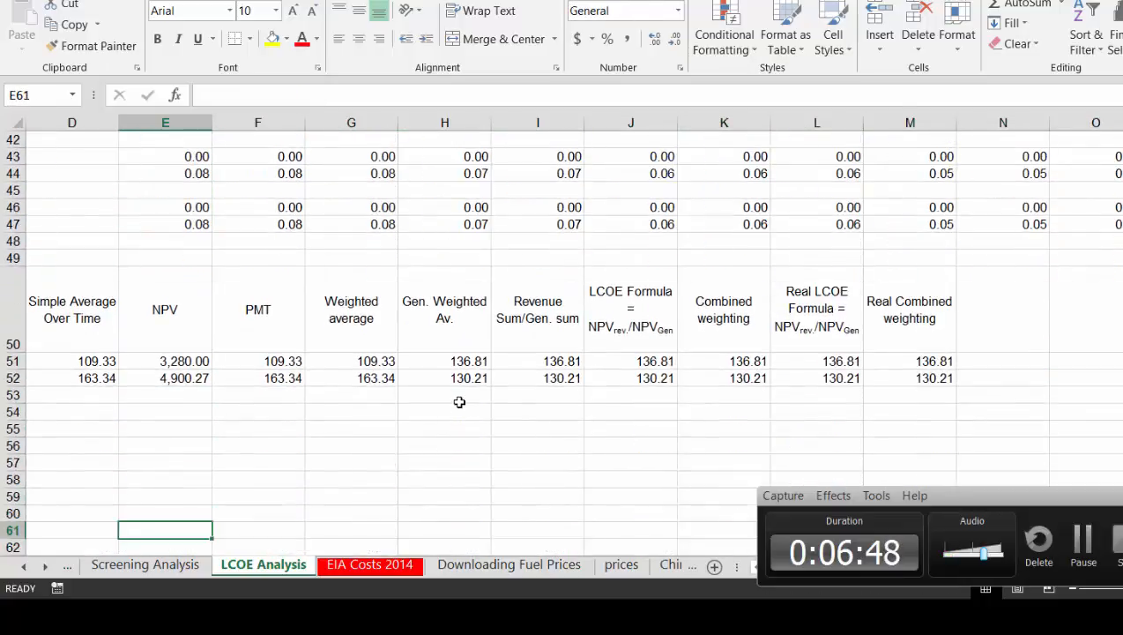
pyautogui.press('Up')
pyautogui.press('Up')
pyautogui.press('Up')
pyautogui.press('Up')
pyautogui.press('Left')
pyautogui.press('Left')
pyautogui.press('Up')
pyautogui.press('Up')
pyautogui.press('Up')
pyautogui.press('Up')
pyautogui.press('Up')
pyautogui.press('Up')
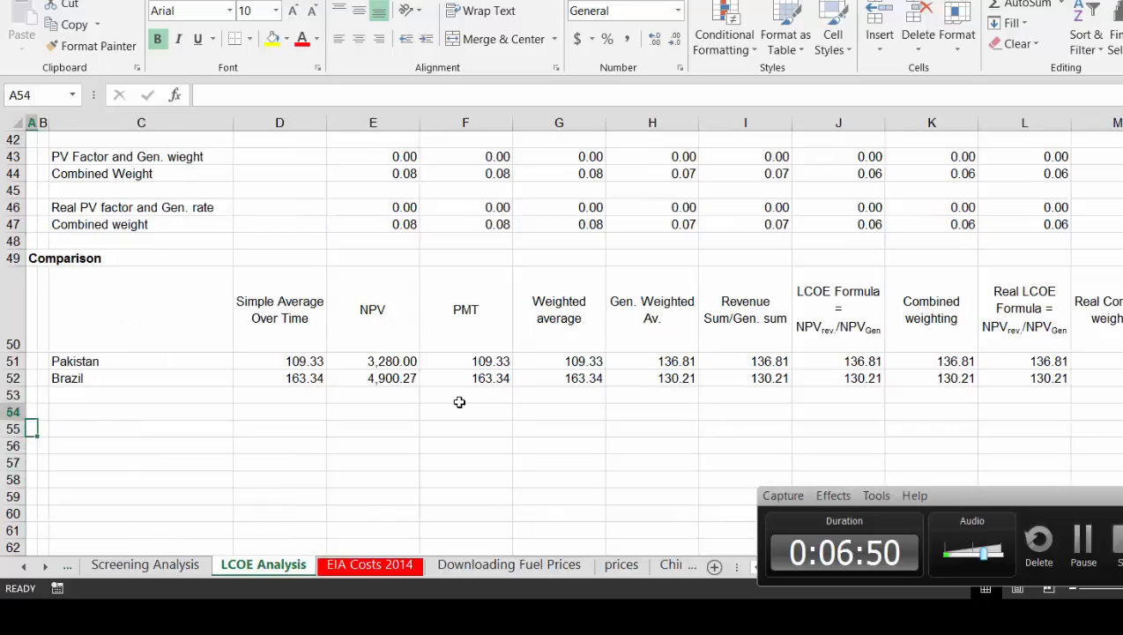
pyautogui.press('Right')
pyautogui.press('Right')
pyautogui.press('Right')
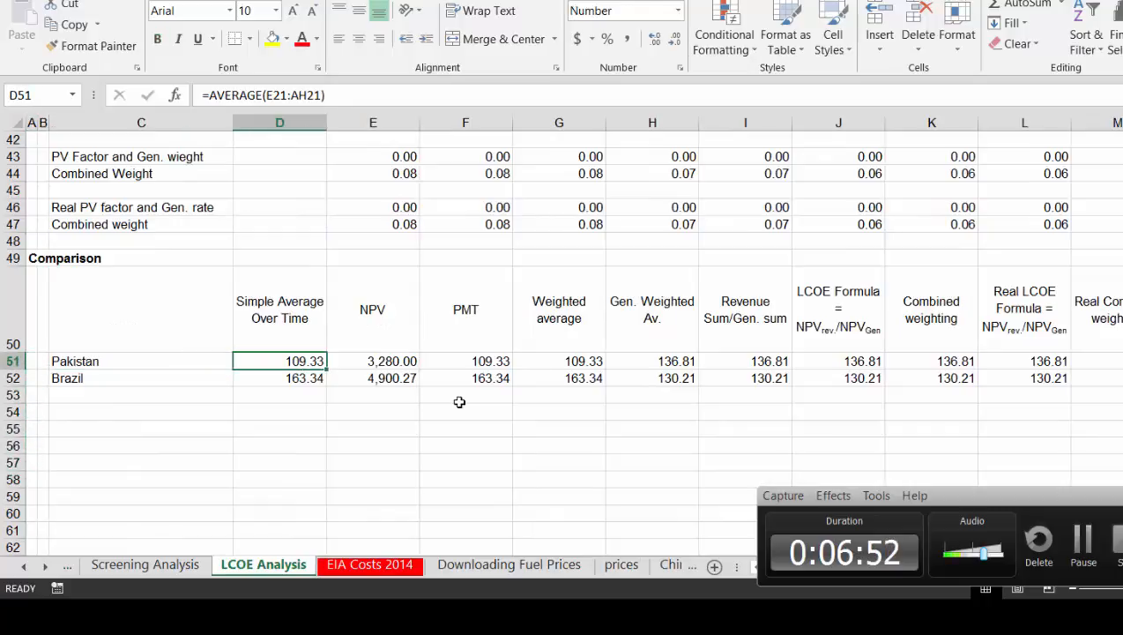
pyautogui.press('Right')
pyautogui.press('Right')
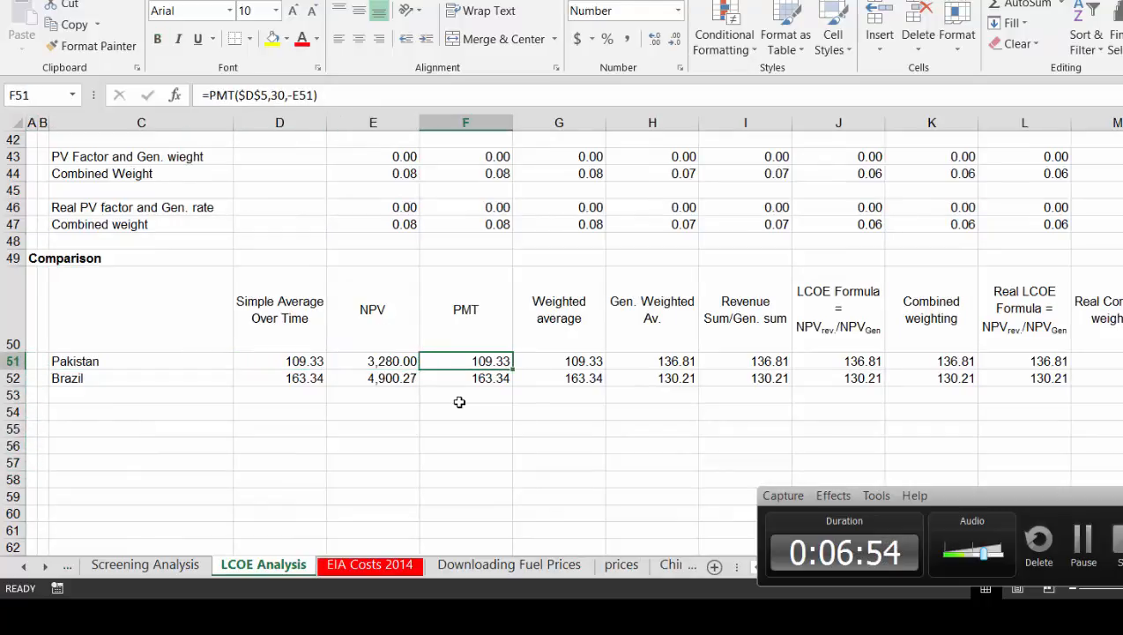
# Compare the generation-weighted averages for Pakistan and Brazil in H51 and H52 with their simple averages
pyautogui.press('Left')
pyautogui.press('Left')
pyautogui.press('Right')
pyautogui.press('Right')
pyautogui.press('Right')
pyautogui.press('Right')
pyautogui.press('Down')
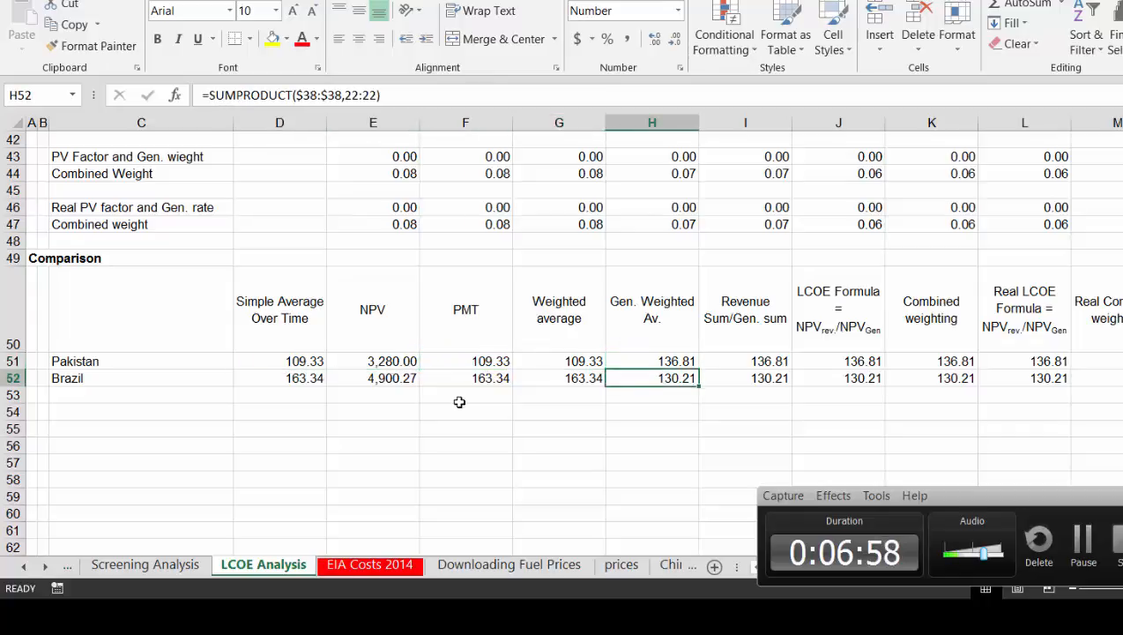
pyautogui.press('Up')
pyautogui.press('Down')
pyautogui.press('Up')
pyautogui.press('Up')
pyautogui.press('Down')
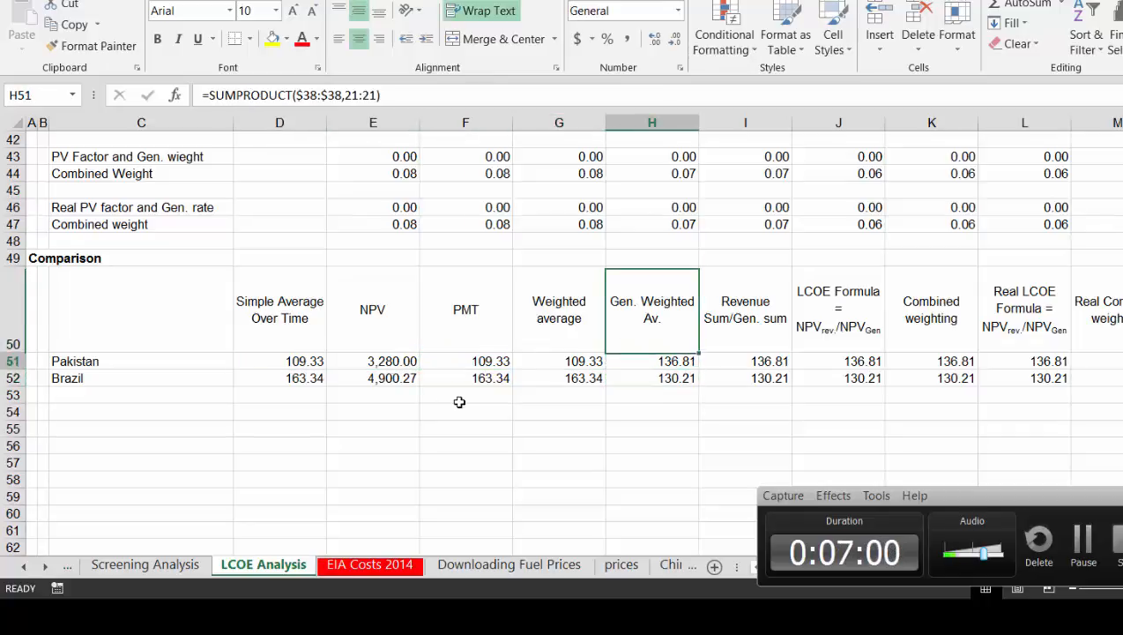
pyautogui.press('Down')
pyautogui.press('Up')
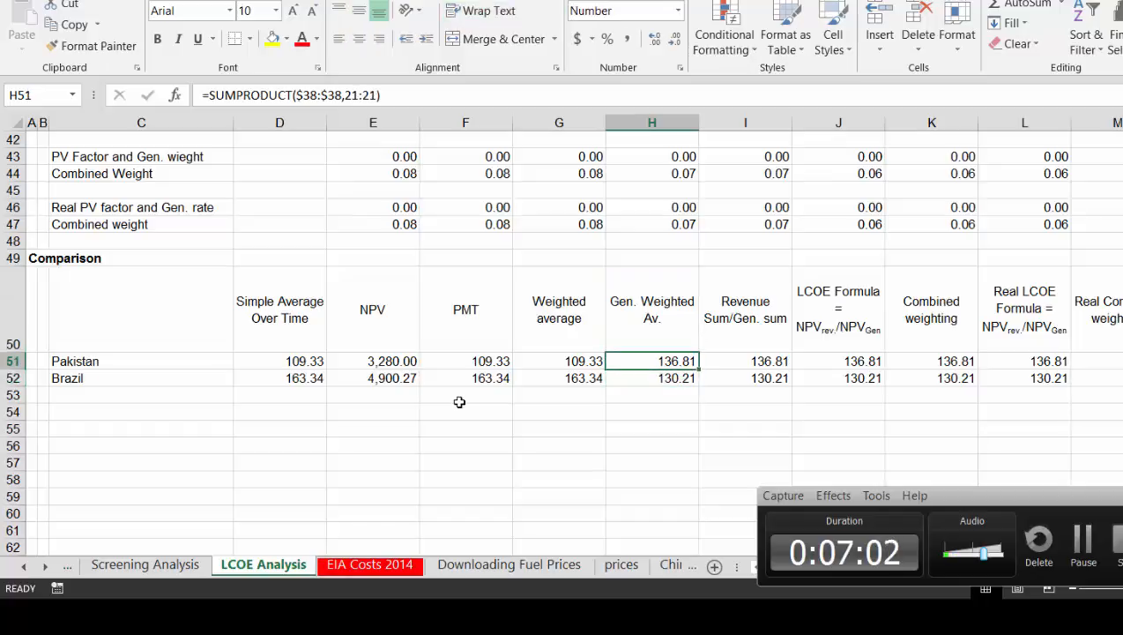
pyautogui.press('Down')
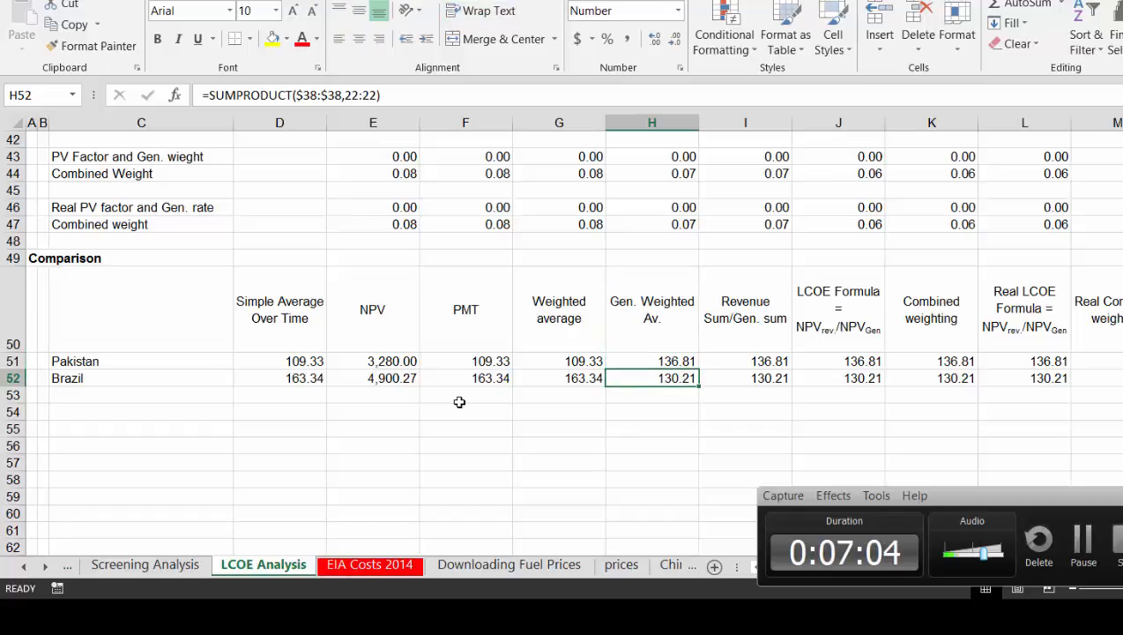
pyautogui.press('Up')
pyautogui.press('Right')
pyautogui.press('Left')
pyautogui.press('Down')
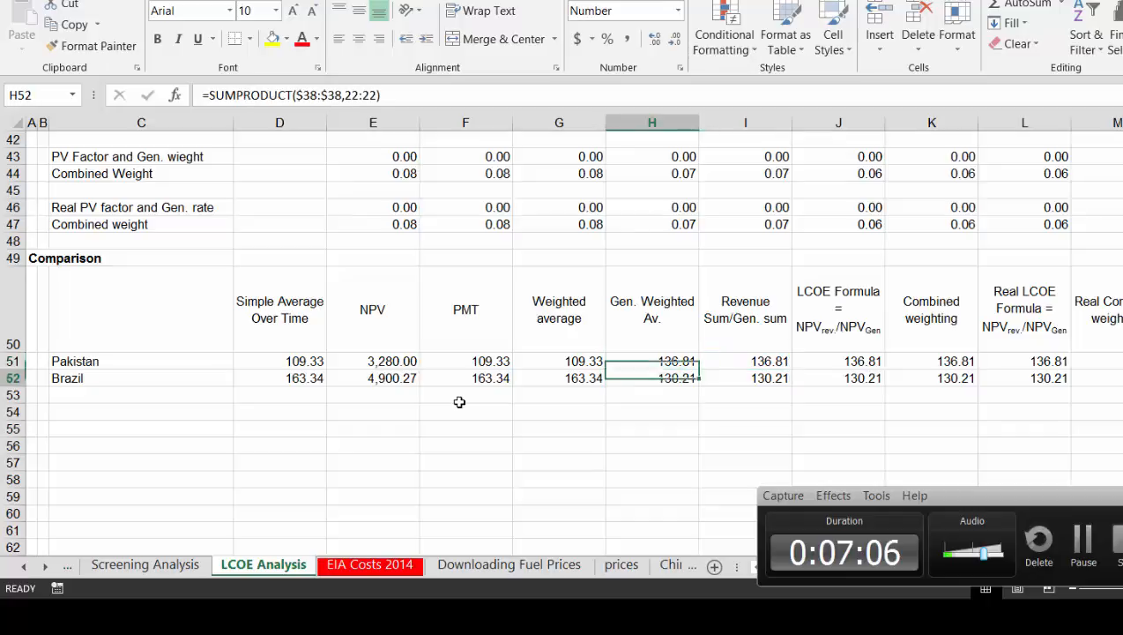
# Check the Pakistan row of the Comparison table across the remaining LCOE measures through Real Combined weighting
pyautogui.press('Up')
pyautogui.press('Right')
pyautogui.press('Right')
pyautogui.press('Right')
pyautogui.press('Right')
pyautogui.press('Right')
pyautogui.press('Right')
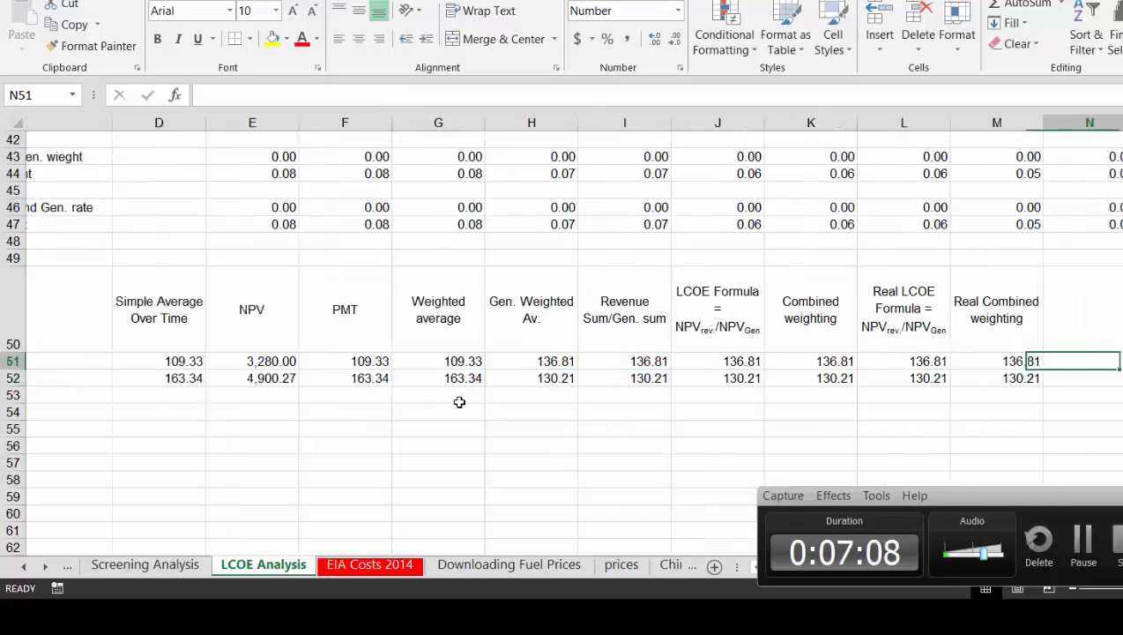
pyautogui.press('Left')
pyautogui.press('Left')
pyautogui.press('Left')
pyautogui.press('Left')
pyautogui.press('Left')
pyautogui.press('Left')
pyautogui.press('Left')
pyautogui.press('Left')
pyautogui.press('Left')
pyautogui.press('Left')
pyautogui.press('Left')
pyautogui.press('Left')
pyautogui.press('Left')
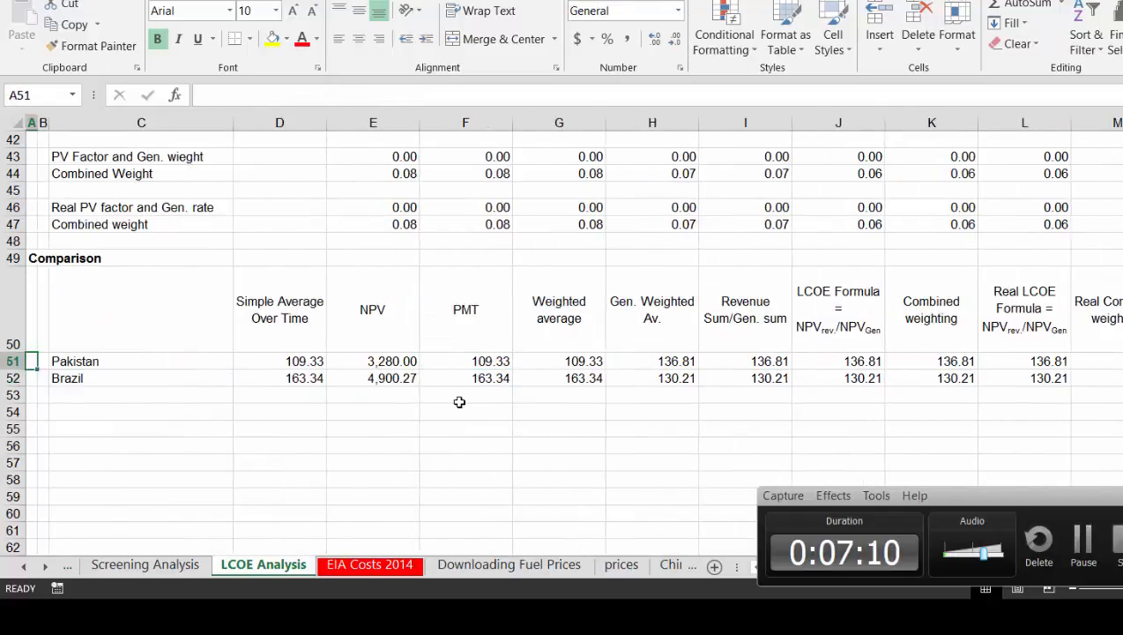
# Review the Assumptions section from Degradation in D17 up through capacity, tariffs, discount rates and inflation
pyautogui.hotkey('ctrl', 'Home')
pyautogui.press('Right')
pyautogui.press('Right')
pyautogui.press('Right')
pyautogui.press('Right')
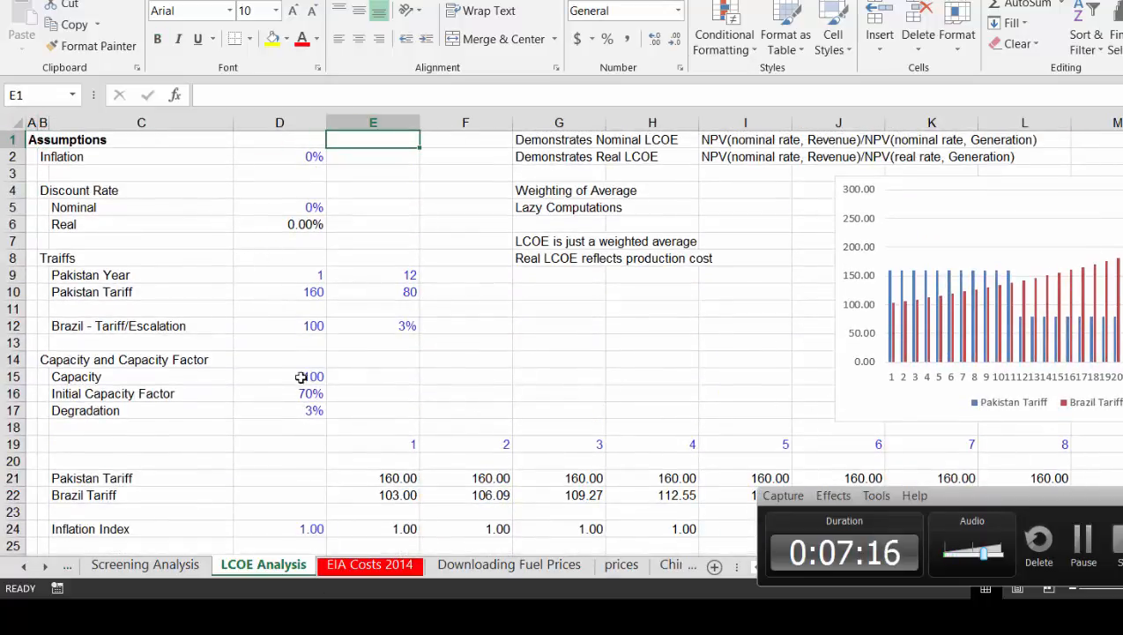
pyautogui.click(359, 411)
pyautogui.press('Left')
pyautogui.press('Left')
pyautogui.press('Left')
pyautogui.press('Right')
pyautogui.press('Right')
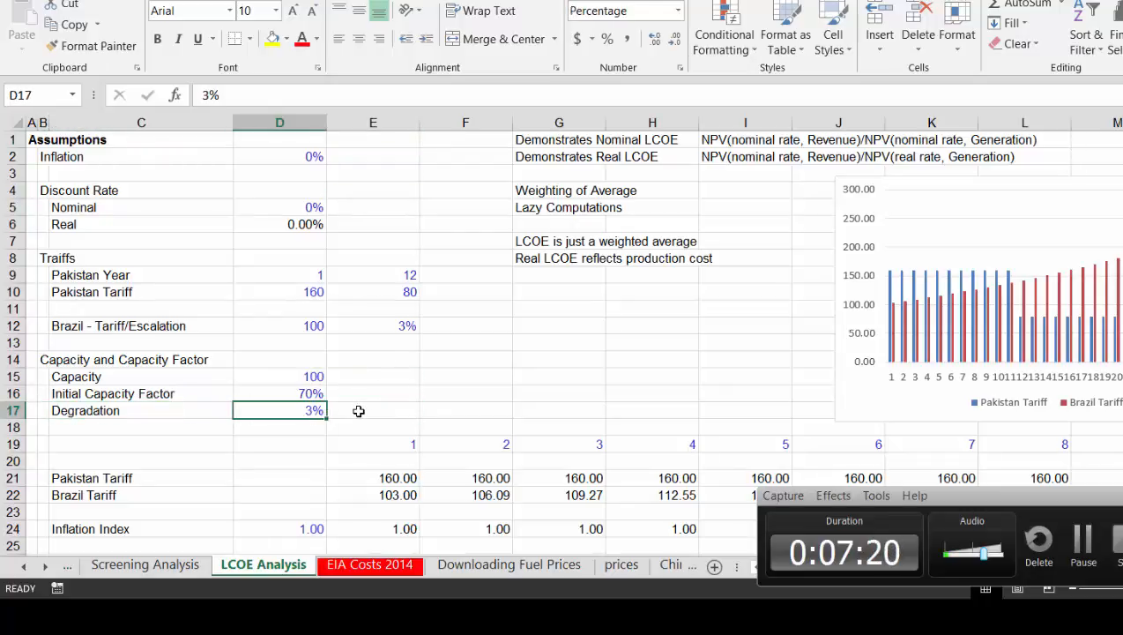
pyautogui.press('Up')
pyautogui.press('Up')
pyautogui.press('Up')
pyautogui.press('Up')
pyautogui.press('Up')
pyautogui.press('Up')
pyautogui.press('Up')
pyautogui.press('Up')
pyautogui.press('Up')
pyautogui.press('Up')
pyautogui.press('Up')
pyautogui.press('Up')
pyautogui.press('Up')
pyautogui.press('Up')
pyautogui.press('Up')
pyautogui.press('Up')
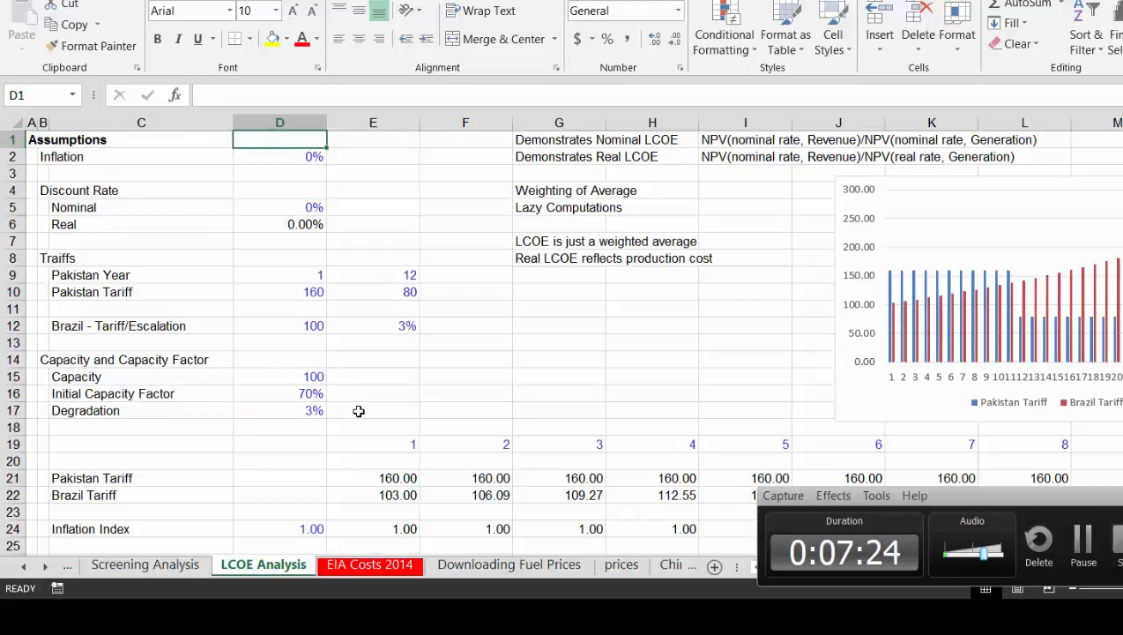
# Review the sheet from the Assumptions through the model rows to the Comparison table and back to the inputs
pyautogui.press('Down')
pyautogui.press('Down')
pyautogui.press('Down')
pyautogui.press('Down')
pyautogui.press('Down')
pyautogui.press('Down')
pyautogui.press('Down')
pyautogui.press('Down')
pyautogui.press('Down')
pyautogui.press('Down')
pyautogui.press('Down')
pyautogui.press('Down')
pyautogui.press('Down')
pyautogui.press('Down')
pyautogui.press('Down')
pyautogui.press('Down')
pyautogui.press('Down')
pyautogui.press('Down')
pyautogui.press('Down')
pyautogui.press('Down')
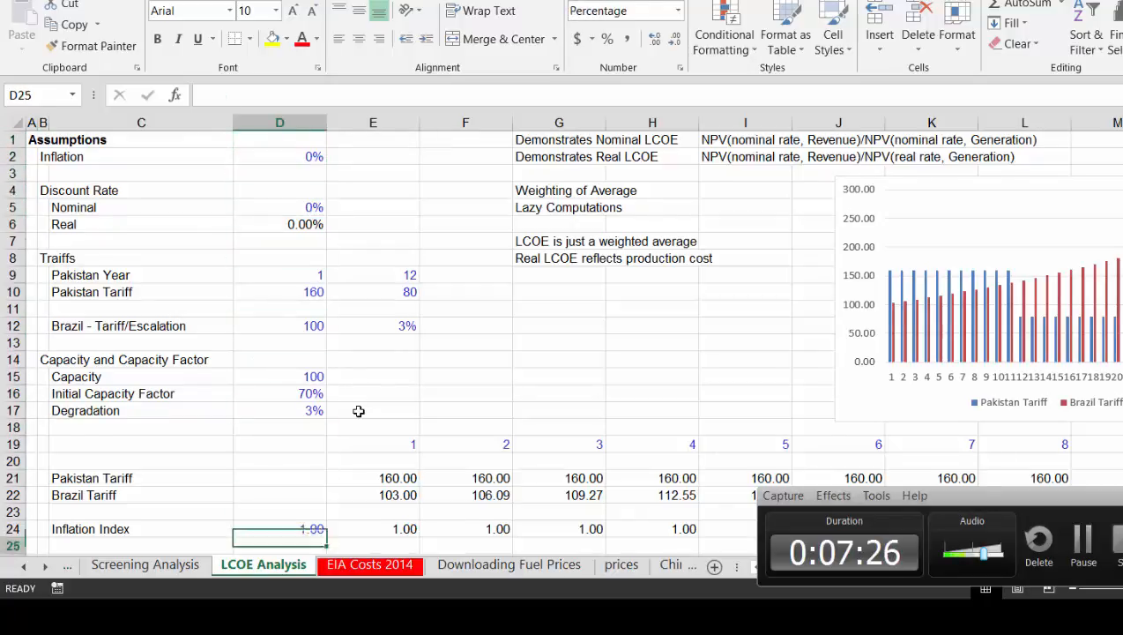
pyautogui.press('Down')
pyautogui.press('Down')
pyautogui.press('Down')
pyautogui.press('Down')
pyautogui.press('pagedown')
pyautogui.press('pagedown')
pyautogui.press('pageup')
pyautogui.press('pageup')
pyautogui.press('pageup')
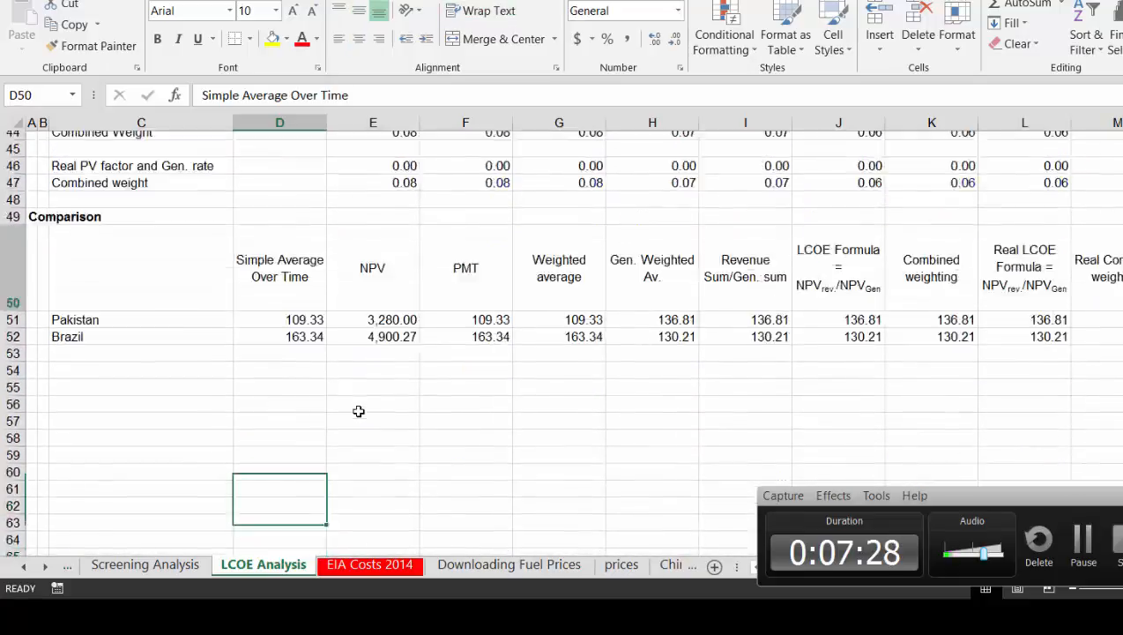
pyautogui.press('Up')
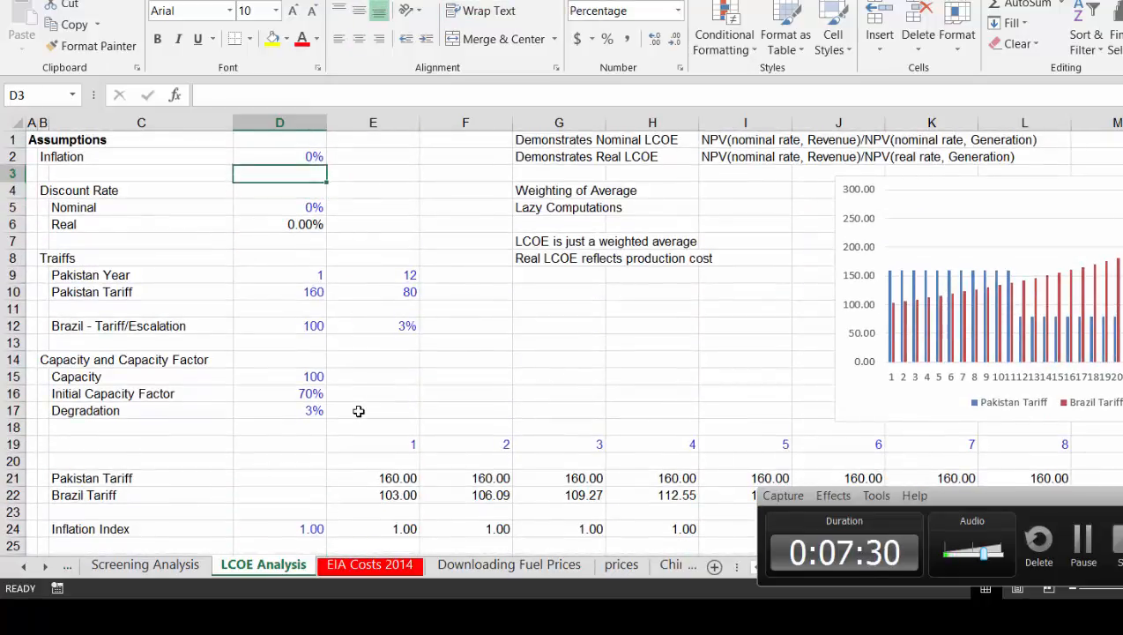
# Examine the nominal and real LCOE formula notes in I1 and I2
pyautogui.press('Down')
pyautogui.press('Right')
pyautogui.press('Right')
pyautogui.press('Right')
pyautogui.press('Right')
pyautogui.press('Right')
pyautogui.press('Up')
pyautogui.press('Up')
pyautogui.press('Up')
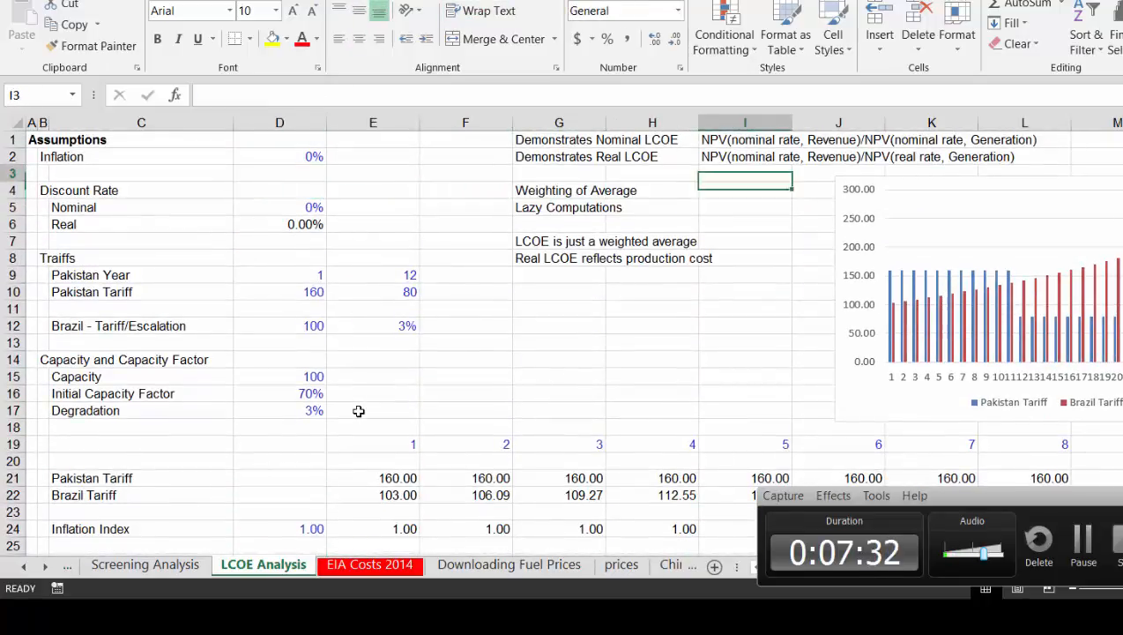
# Review the yearly model rows from the tariffs through the PV factors to the capacity factors in row 35
pyautogui.press('Down')
pyautogui.press('Down')
pyautogui.press('Down')
pyautogui.press('Down')
pyautogui.press('Down')
pyautogui.press('Down')
pyautogui.press('Down')
pyautogui.press('Down')
pyautogui.press('Down')
pyautogui.press('Down')
pyautogui.press('Down')
pyautogui.press('Down')
pyautogui.press('Down')
pyautogui.press('Down')
pyautogui.press('Down')
pyautogui.press('Down')
pyautogui.press('Down')
pyautogui.press('Down')
pyautogui.press('Down')
pyautogui.press('Down')
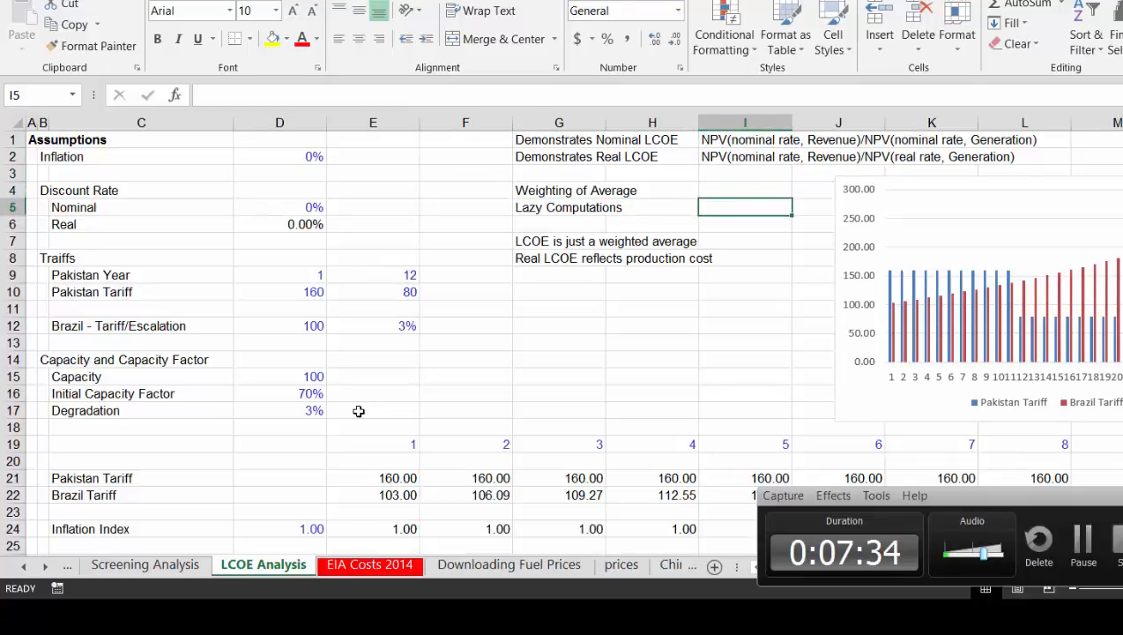
pyautogui.press('Down')
pyautogui.press('Down')
pyautogui.press('Down')
pyautogui.press('Down')
pyautogui.press('Down')
pyautogui.press('Down')
pyautogui.press('Down')
pyautogui.press('Down')
pyautogui.press('Down')
pyautogui.press('Down')
pyautogui.press('Down')
pyautogui.press('Down')
pyautogui.press('Down')
pyautogui.press('Down')
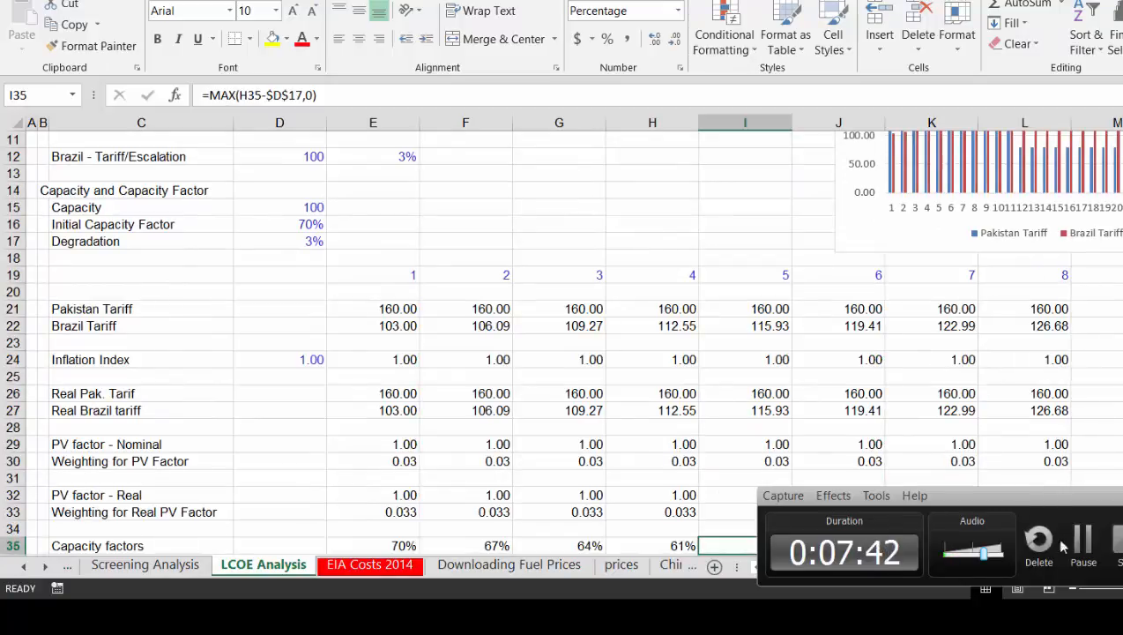
pyautogui.click(1084, 542)
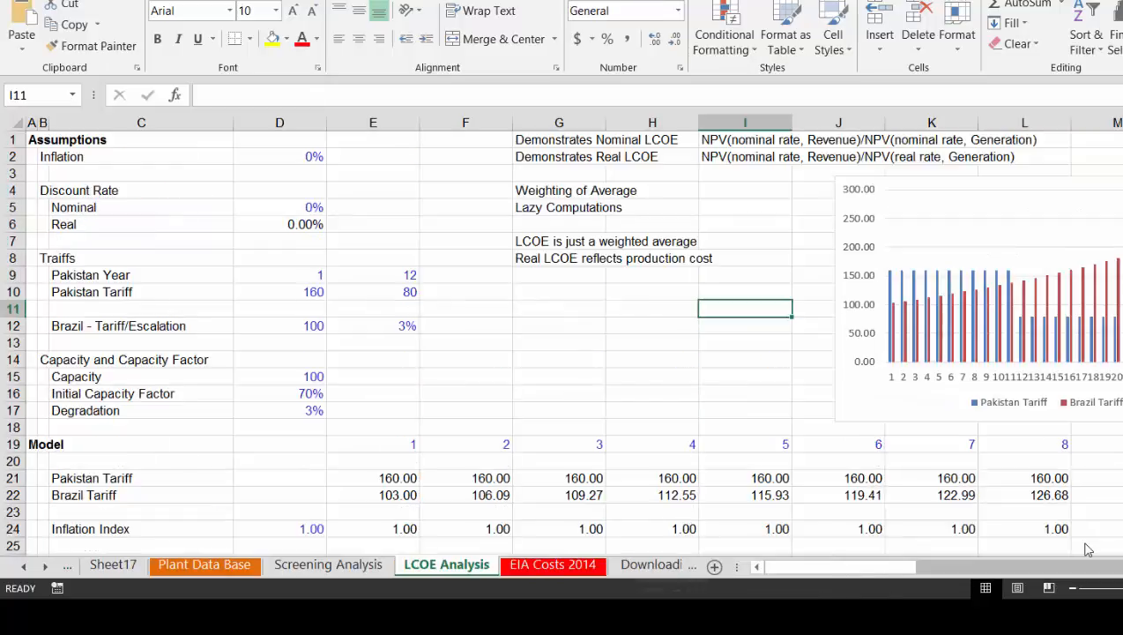
pyautogui.click(749, 448)
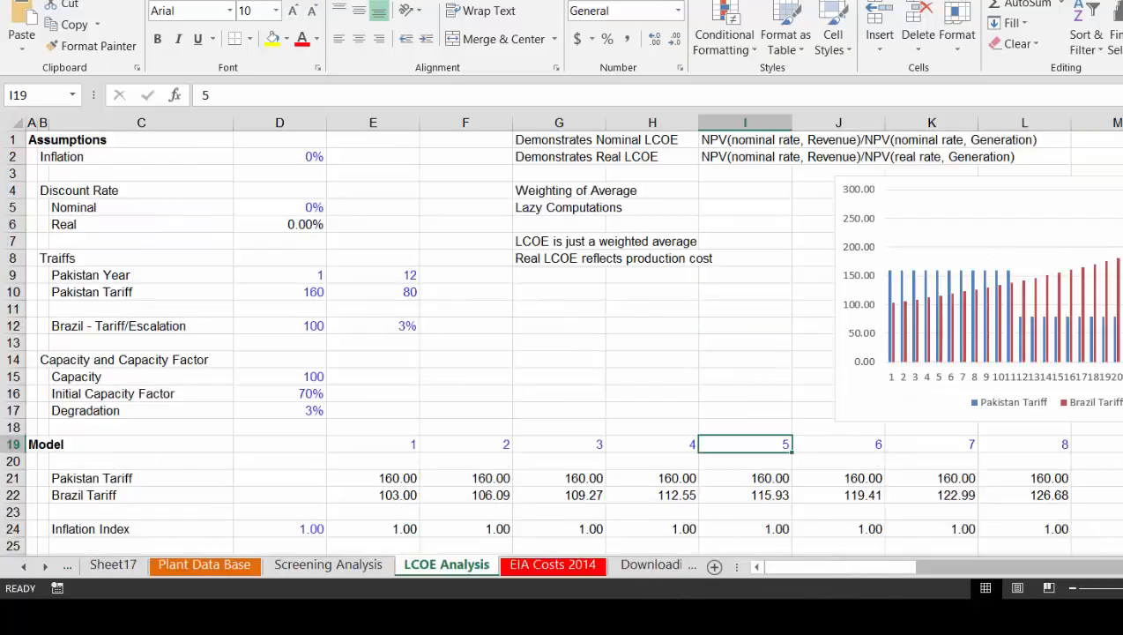
pyautogui.hotkey('alt', 'Tab')
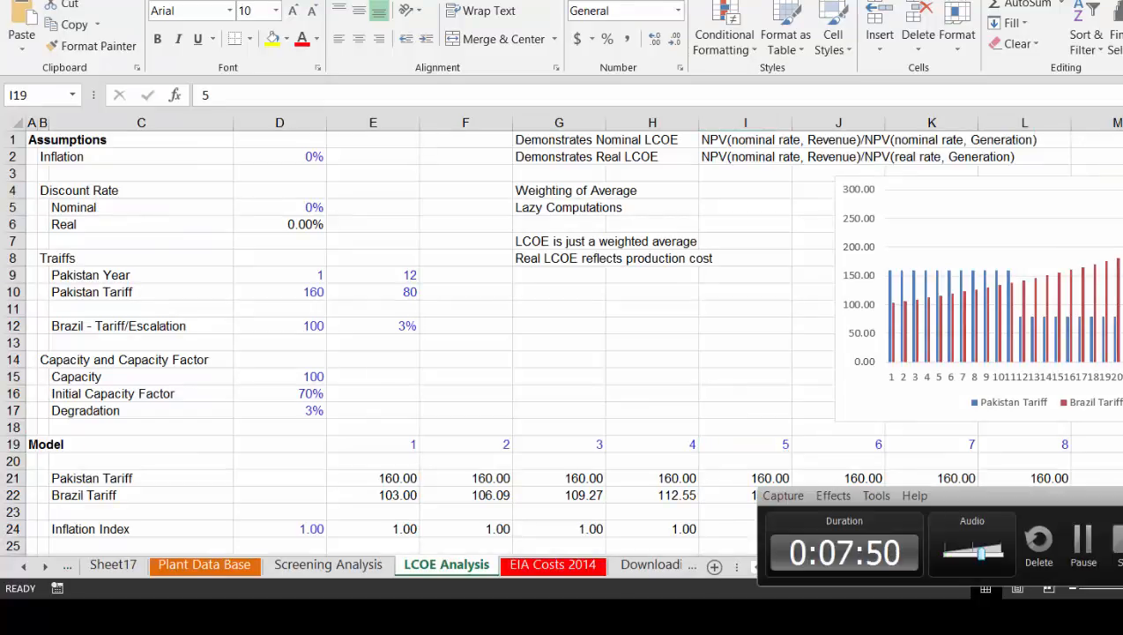
pyautogui.click(746, 451)
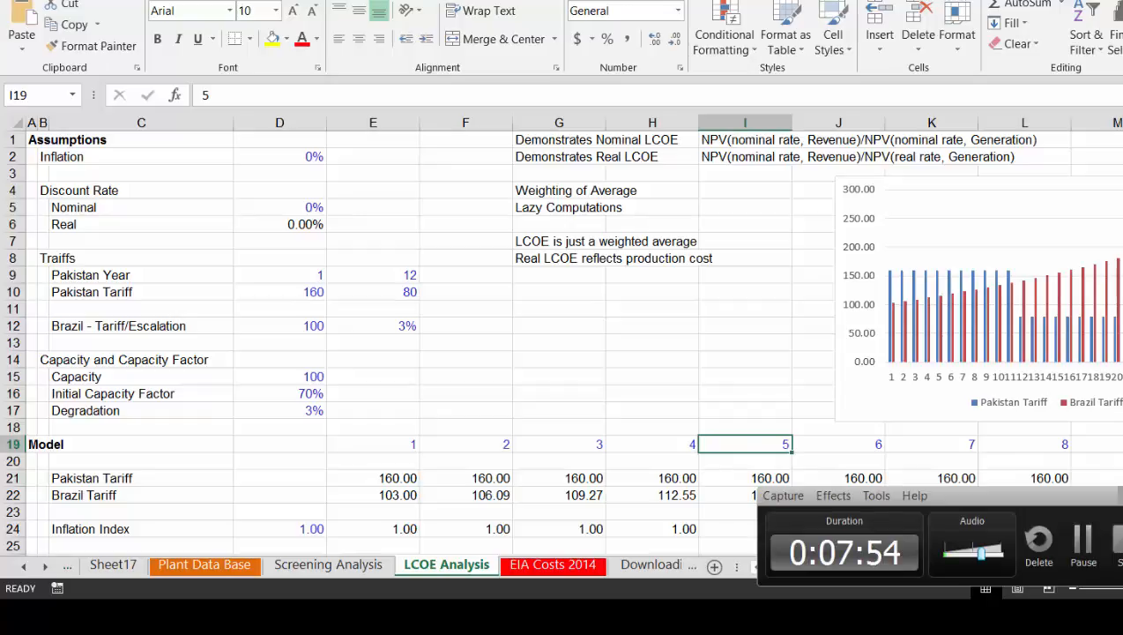
pyautogui.click(1122, 495)
# Clear all yearly model calculations from E21 through row 48 across every year column, keeping the row labels and year numbers
pyautogui.press('Left')
pyautogui.press('Left')
pyautogui.press('Left')
pyautogui.press('Left')
pyautogui.press('Left')
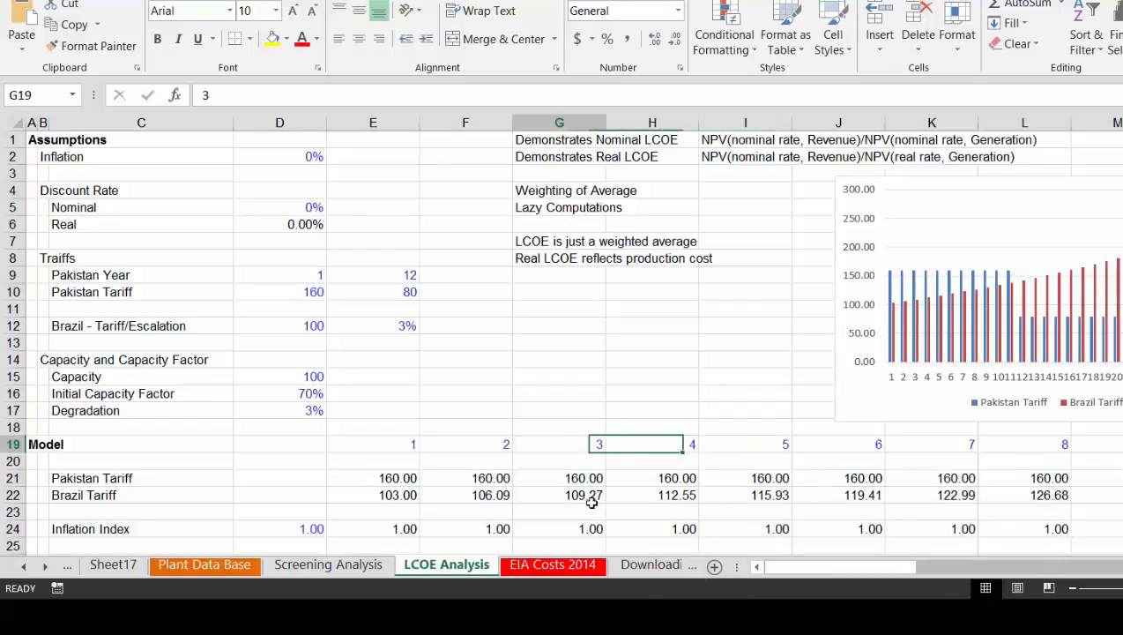
pyautogui.press('Down')
pyautogui.press('Down')
pyautogui.press('Right')
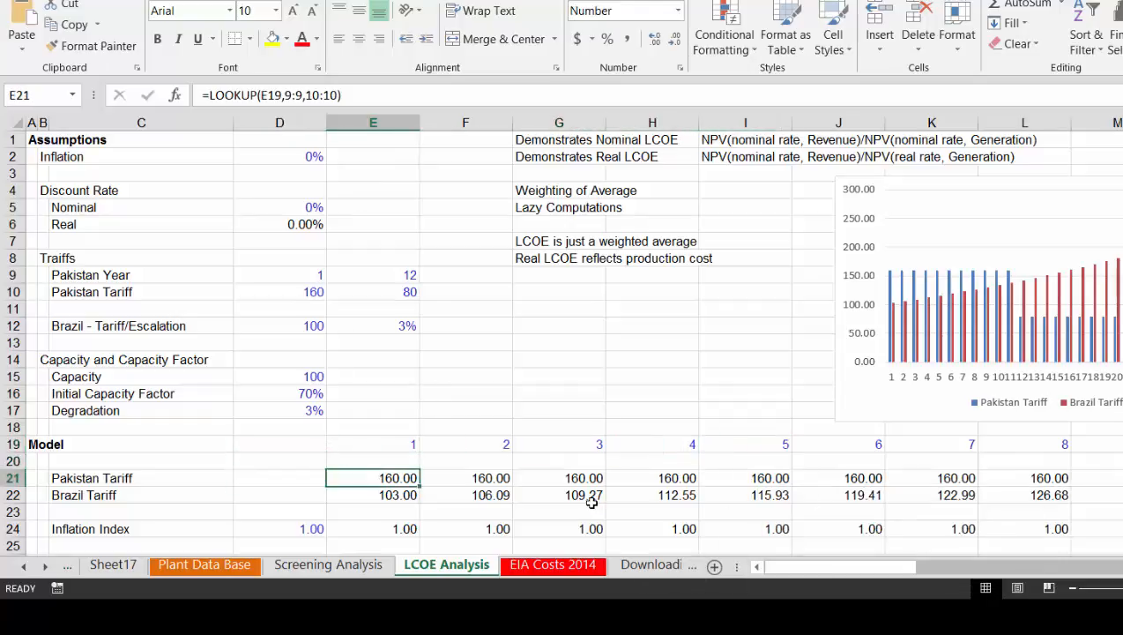
pyautogui.hotkey('shift', 'Down')
pyautogui.hotkey('shift', 'Down')
pyautogui.hotkey('shift', 'Down')
pyautogui.hotkey('shift', 'Down')
pyautogui.hotkey('shift', 'Down')
pyautogui.hotkey('shift', 'Down')
pyautogui.hotkey('shift', 'Down')
pyautogui.hotkey('shift', 'Down')
pyautogui.hotkey('shift', 'Down')
pyautogui.hotkey('shift', 'Down')
pyautogui.hotkey('shift', 'Down')
pyautogui.hotkey('shift', 'Down')
pyautogui.hotkey('shift', 'Down')
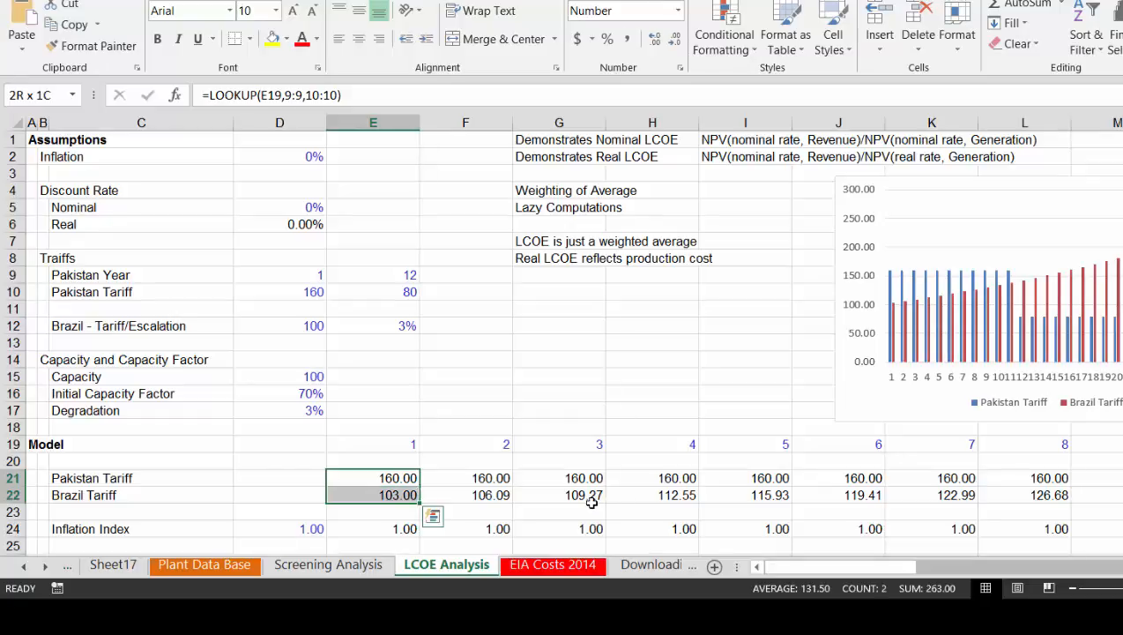
pyautogui.hotkey('shift', 'Down')
pyautogui.hotkey('shift', 'Down')
pyautogui.hotkey('shift', 'Down')
pyautogui.hotkey('shift', 'Down')
pyautogui.hotkey('shift', 'Down')
pyautogui.hotkey('shift', 'Down')
pyautogui.hotkey('shift', 'Down')
pyautogui.hotkey('shift', 'Down')
pyautogui.hotkey('shift', 'Down')
pyautogui.hotkey('shift', 'Down')
pyautogui.hotkey('shift', 'Down')
pyautogui.hotkey('shift', 'Down')
pyautogui.hotkey('shift', 'Down')
pyautogui.hotkey('shift', 'Down')
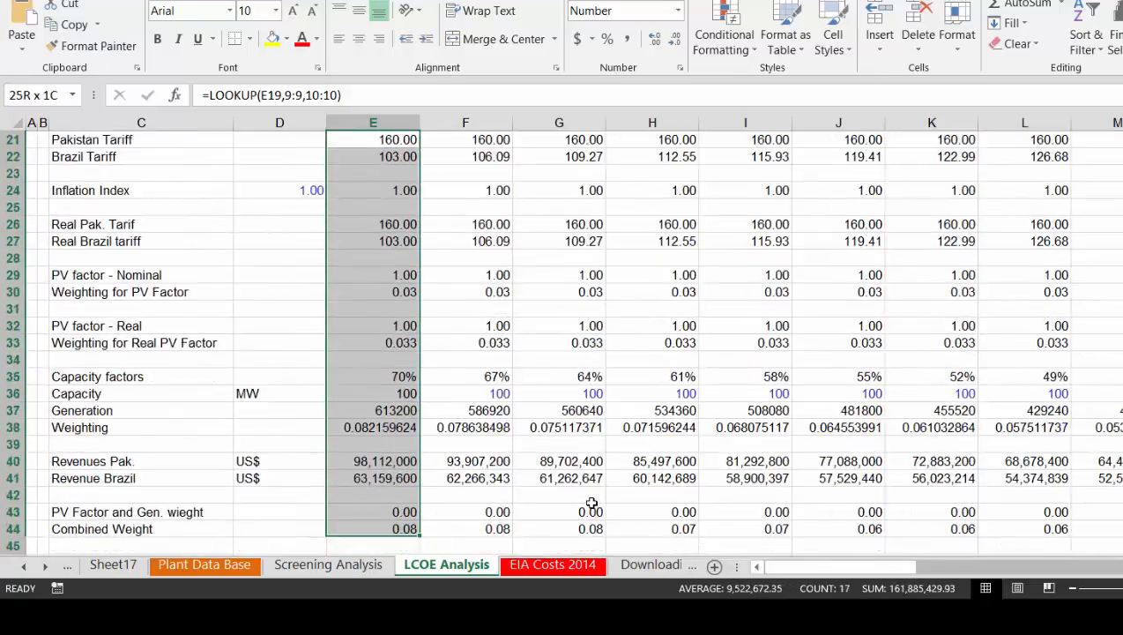
pyautogui.hotkey('shift', 'Down')
pyautogui.hotkey('shift', 'Down')
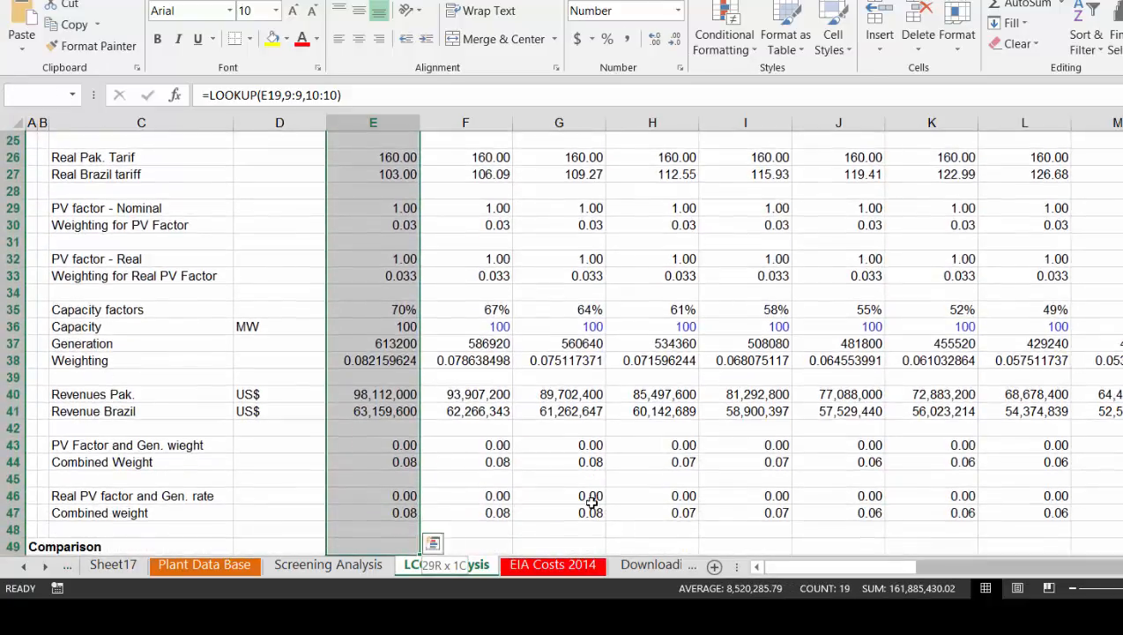
pyautogui.hotkey('shift', 'Up')
pyautogui.hotkey('shift', 'Up')
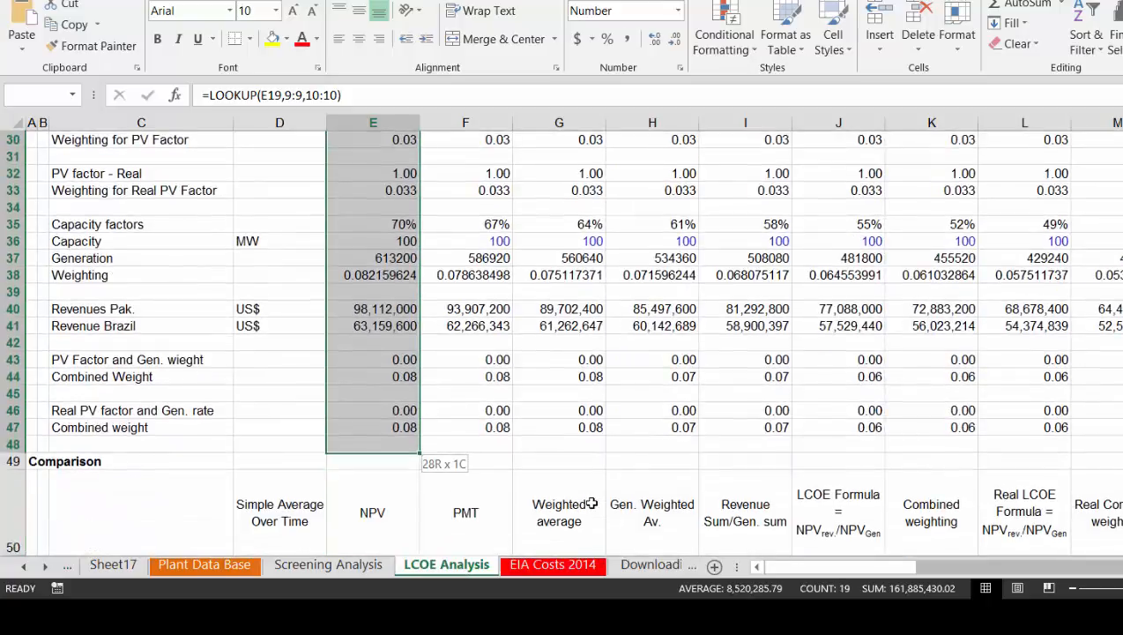
pyautogui.hotkey('ctrl', 'shift', 'Right')
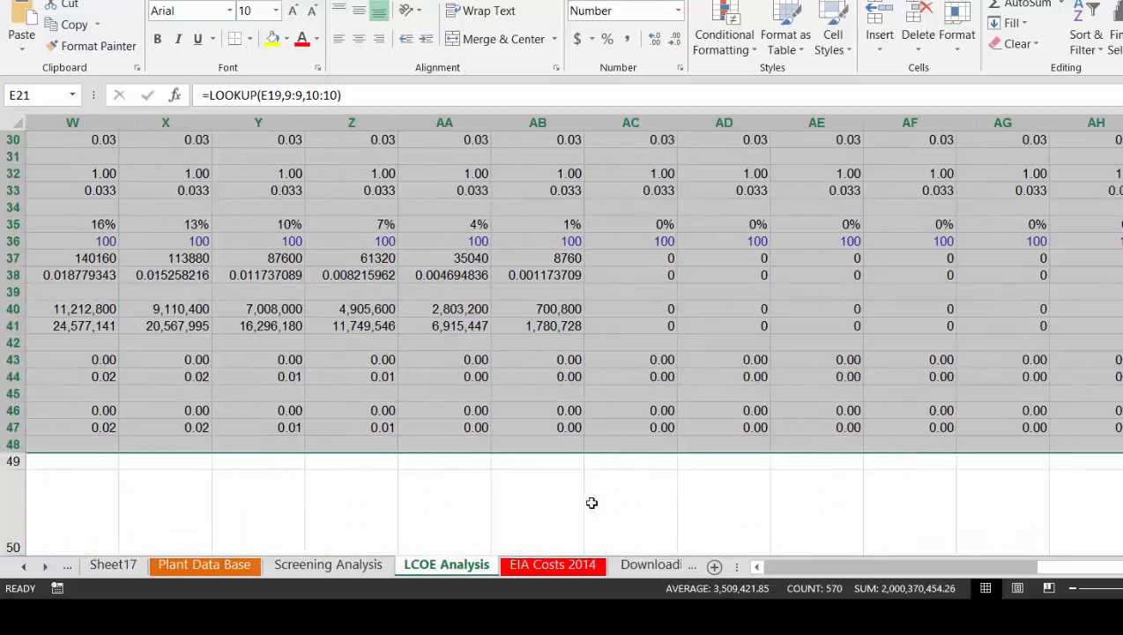
pyautogui.press('Delete')
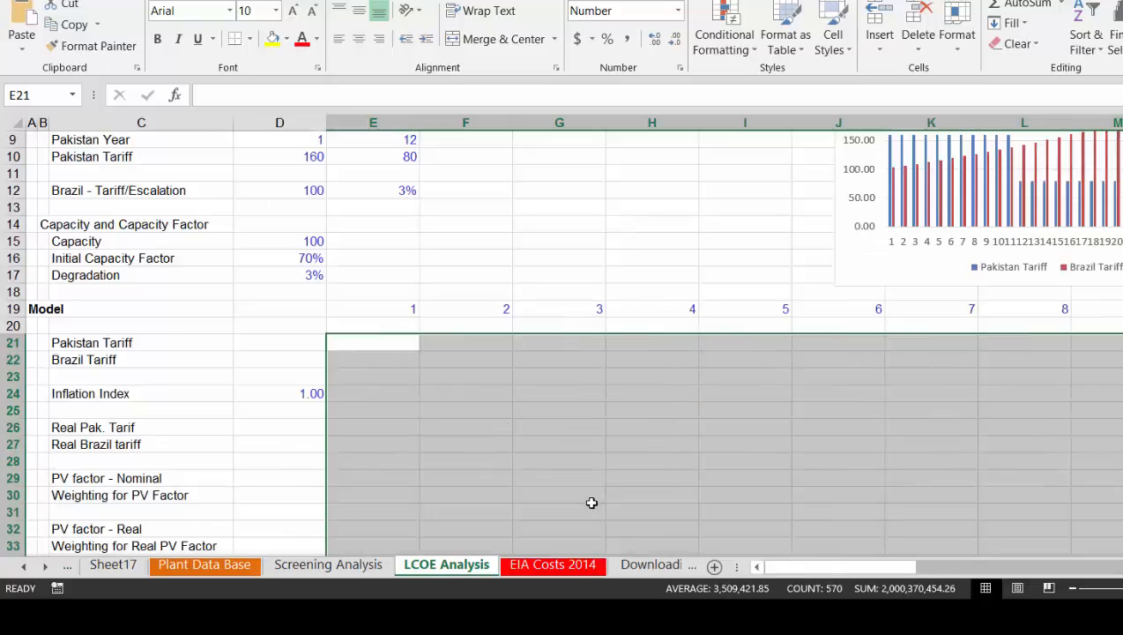
pyautogui.press('Left')
pyautogui.press('Left')
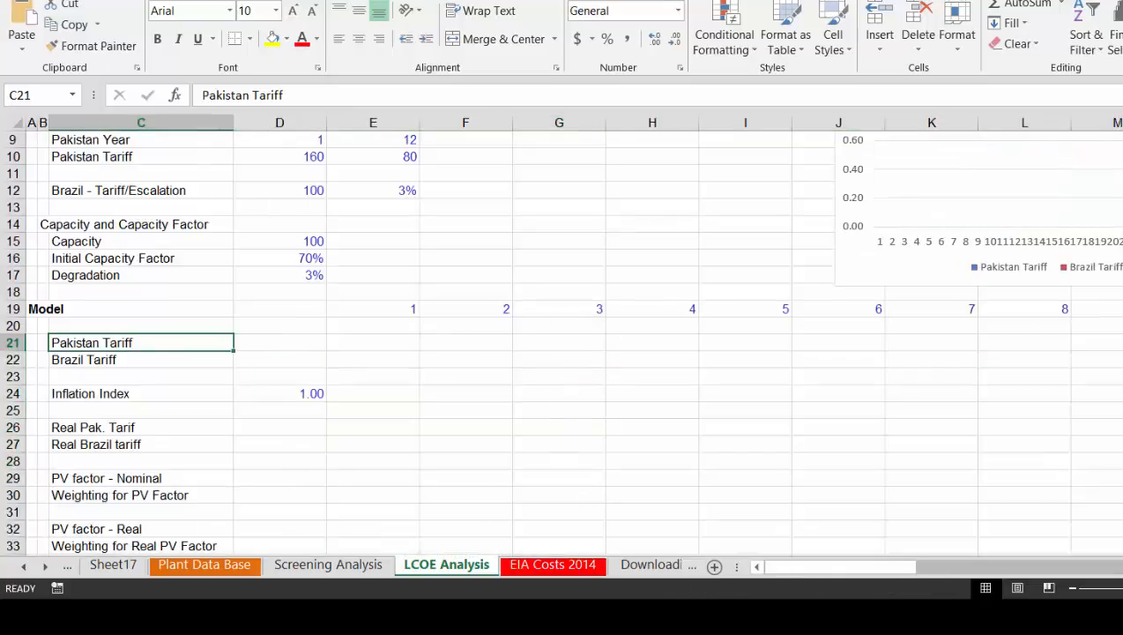
# Switch to File Explorer and open the Generic Macros workbook from the 12. Excel Utilities (fm) folder
pyautogui.click(133, 617)
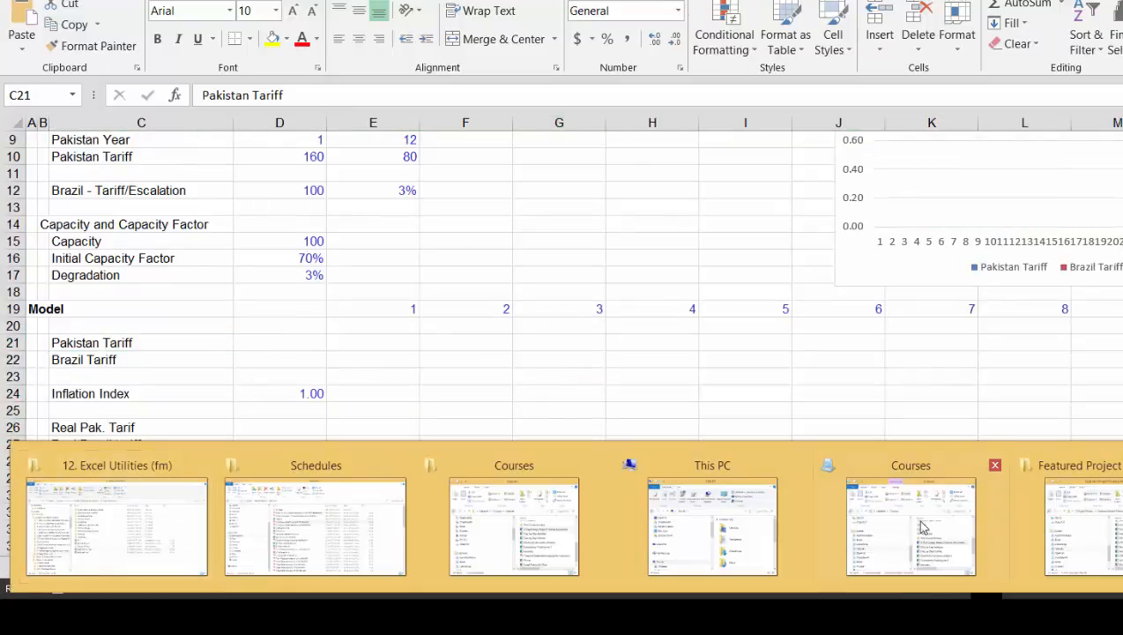
pyautogui.moveTo(216, 537)
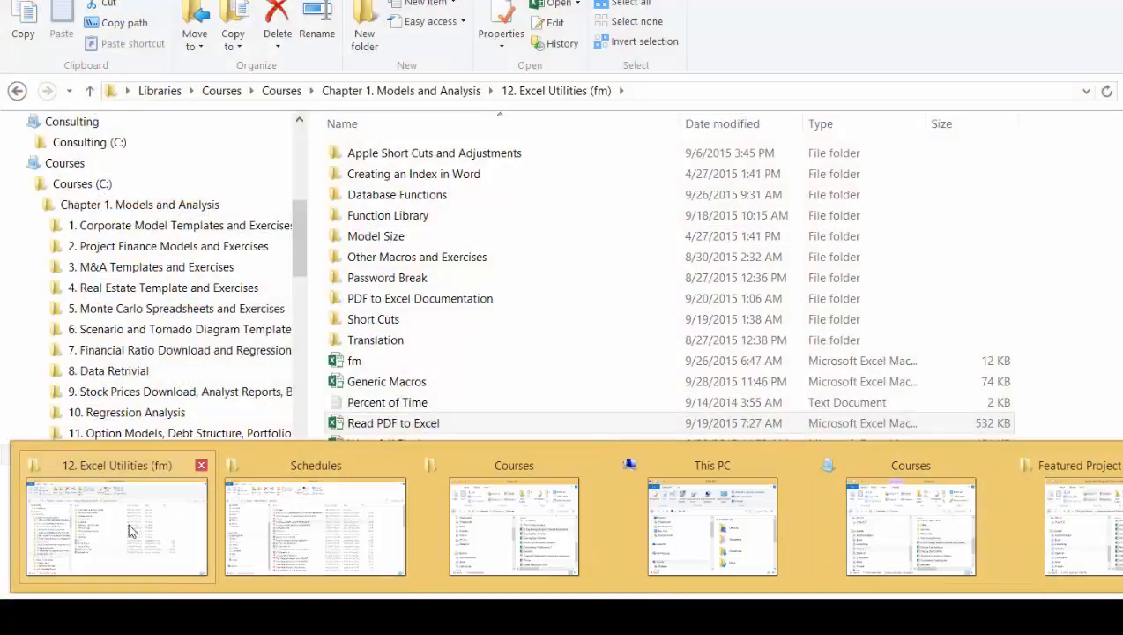
pyautogui.click(123, 541)
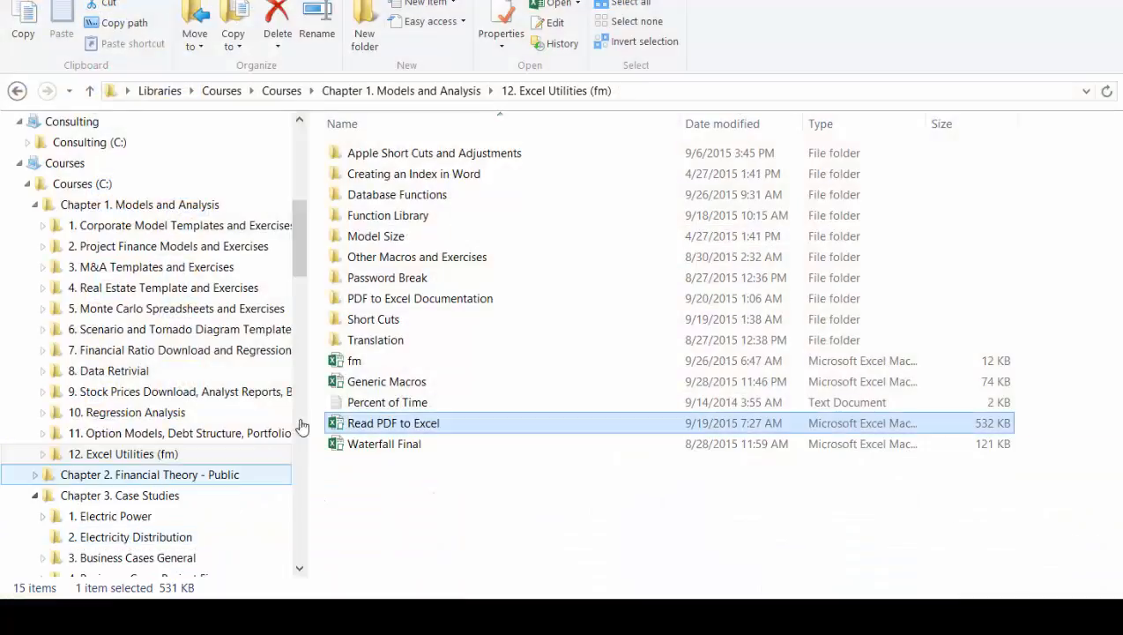
pyautogui.click(368, 385)
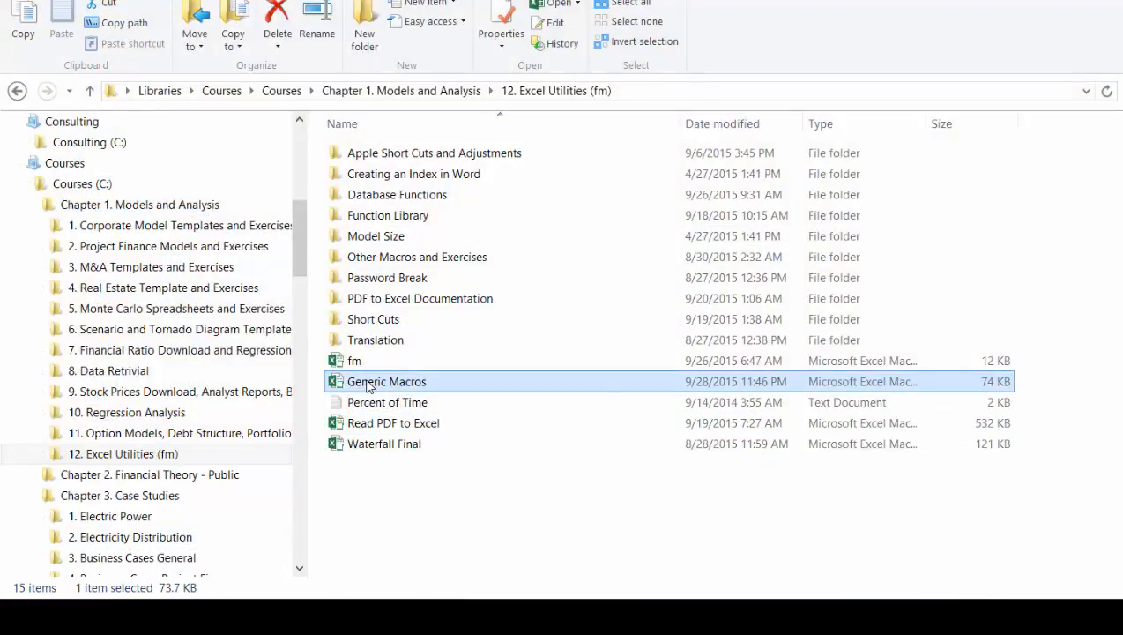
pyautogui.doubleClick(368, 385)
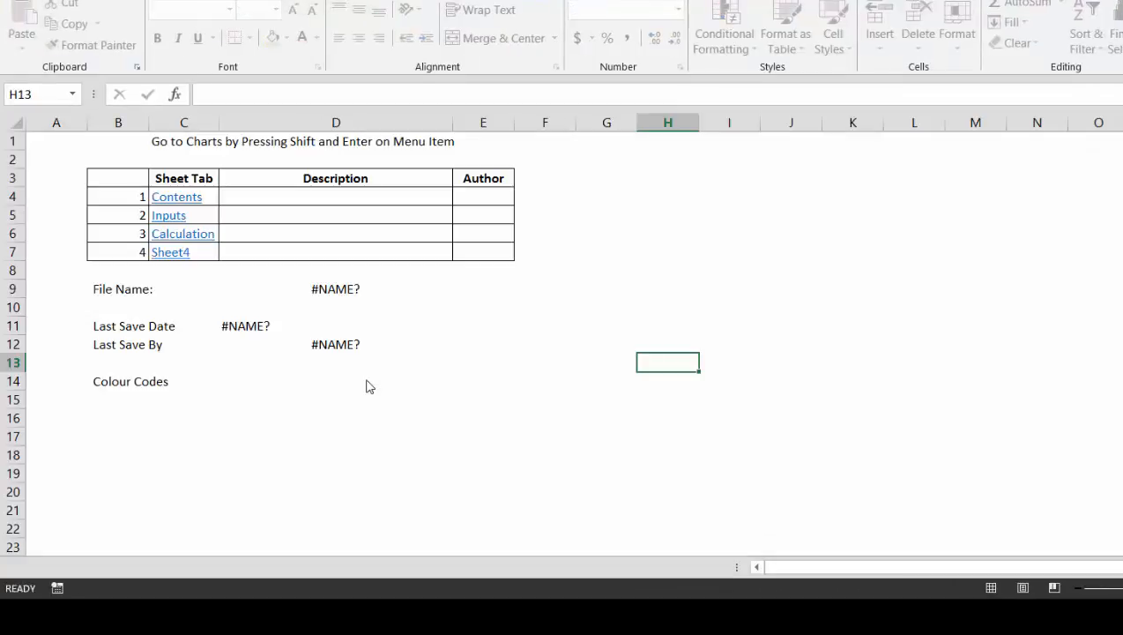
# Switch back to the LCOE Analysis sheet and return to the Assumptions section at C1
pyautogui.hotkey('alt', 'Tab')
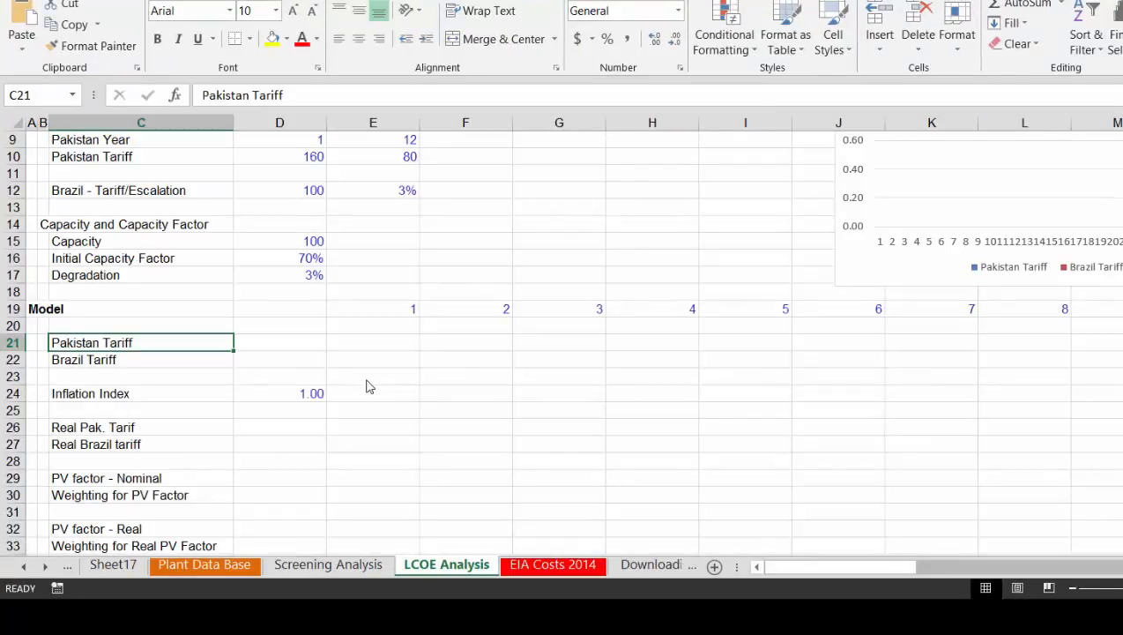
pyautogui.press('Up')
pyautogui.press('Up')
pyautogui.press('Up')
pyautogui.press('Up')
pyautogui.press('Up')
pyautogui.press('Up')
pyautogui.press('Up')
pyautogui.press('Up')
pyautogui.press('Up')
pyautogui.press('Up')
pyautogui.press('Up')
pyautogui.press('Up')
pyautogui.press('Up')
pyautogui.press('Up')
pyautogui.press('Up')
pyautogui.press('Up')
pyautogui.press('Up')
pyautogui.press('Up')
pyautogui.press('Up')
pyautogui.press('Up')
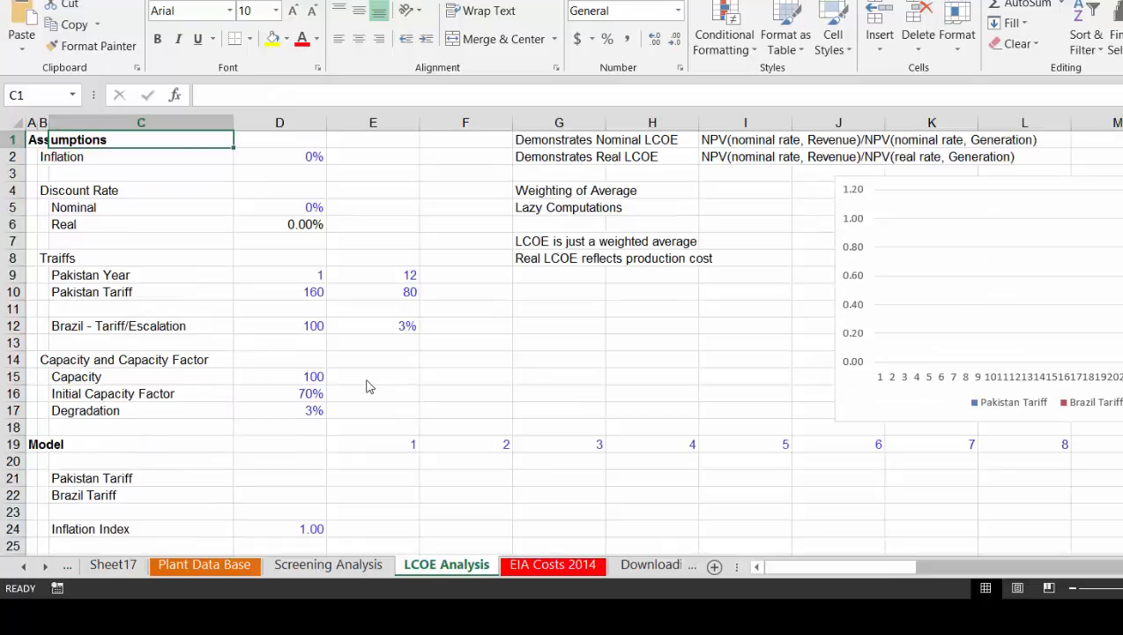
# Enter =LOOKUP(E19,9:9,10:10) in E21 to pick the year 1 Pakistan tariff from the Pakistan year and tariff rows
pyautogui.press('Down')
pyautogui.press('Down')
pyautogui.press('Down')
pyautogui.press('Down')
pyautogui.press('Down')
pyautogui.press('Down')
pyautogui.press('Down')
pyautogui.press('Down')
pyautogui.press('Down')
pyautogui.press('Down')
pyautogui.press('Down')
pyautogui.press('Down')
pyautogui.press('Down')
pyautogui.press('Down')
pyautogui.press('Down')
pyautogui.press('Down')
pyautogui.press('Down')
pyautogui.press('Down')
pyautogui.press('Down')
pyautogui.press('Down')
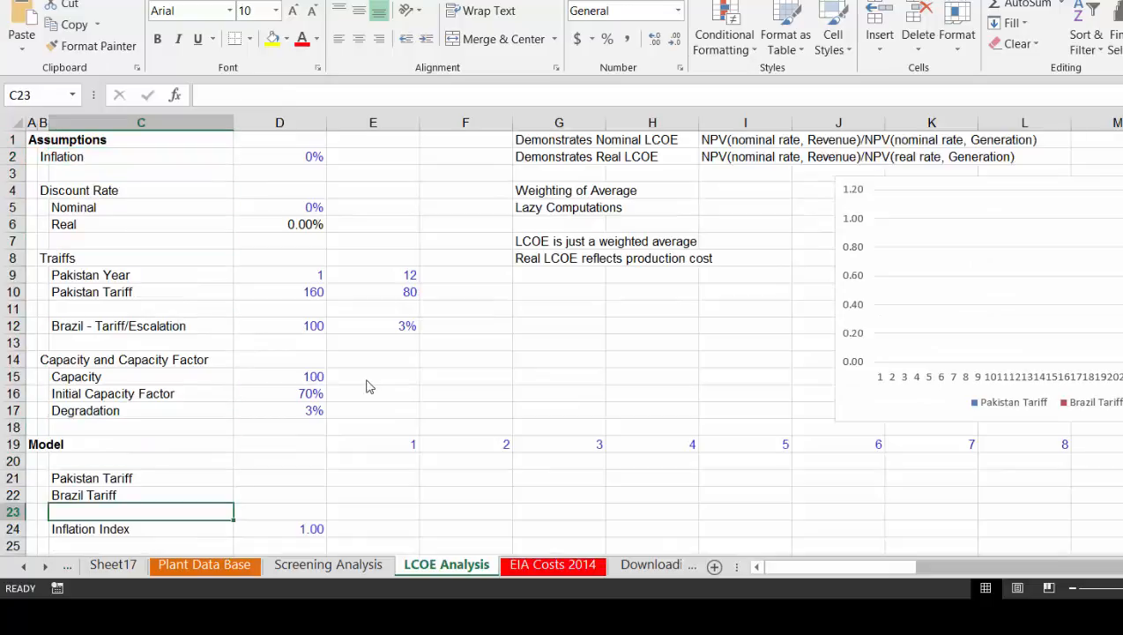
pyautogui.press('Up')
pyautogui.press('Up')
pyautogui.press('Right')
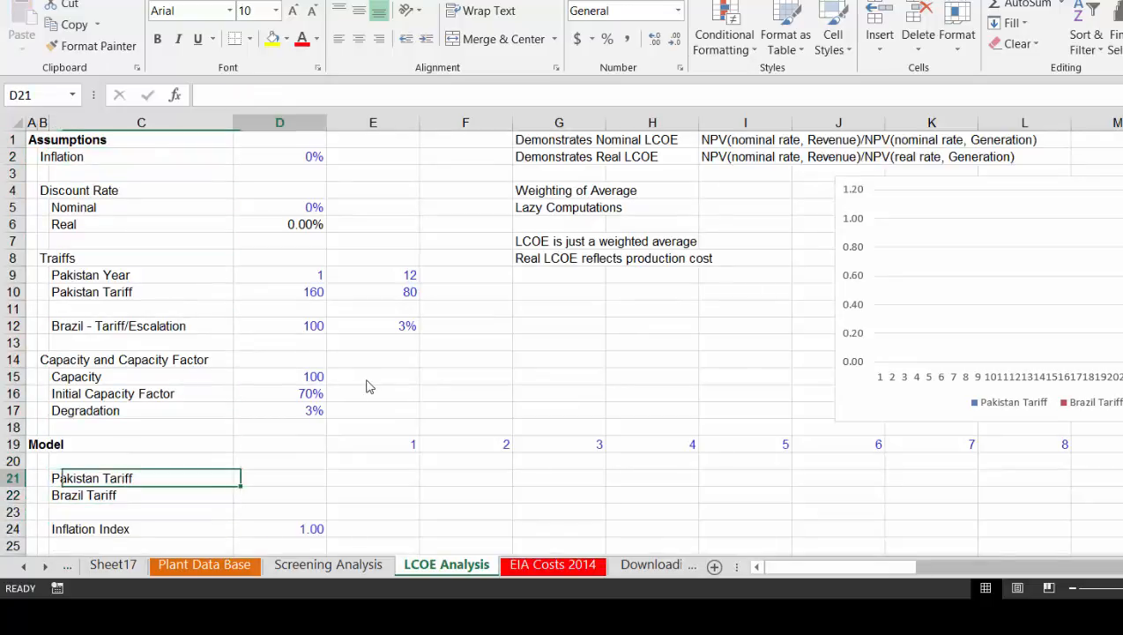
pyautogui.press('Right')
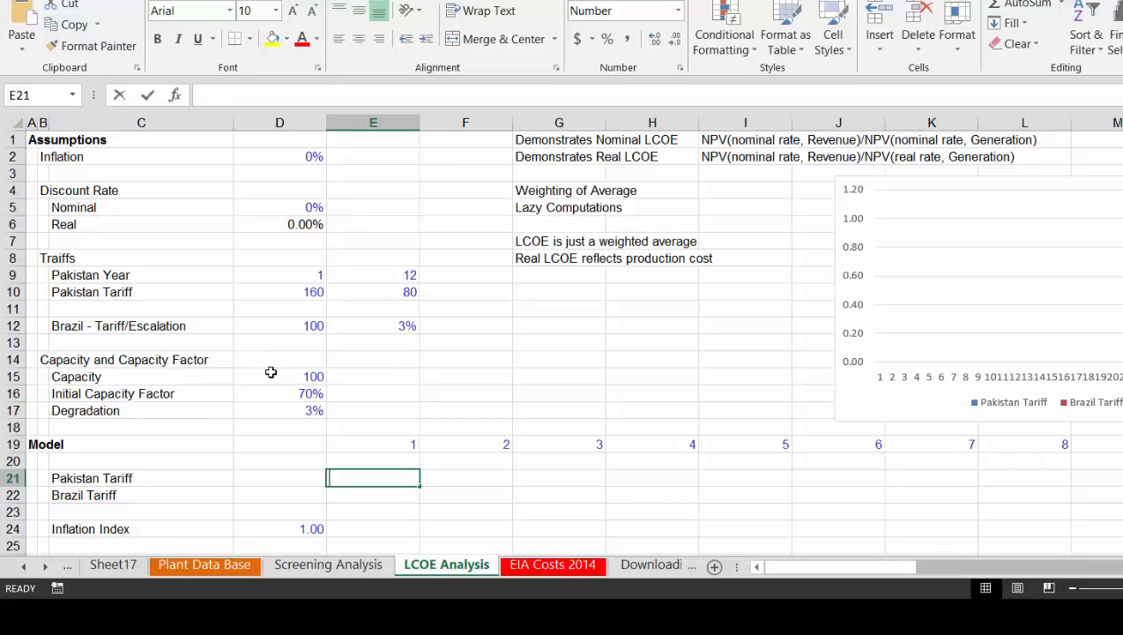
pyautogui.write('=loo')
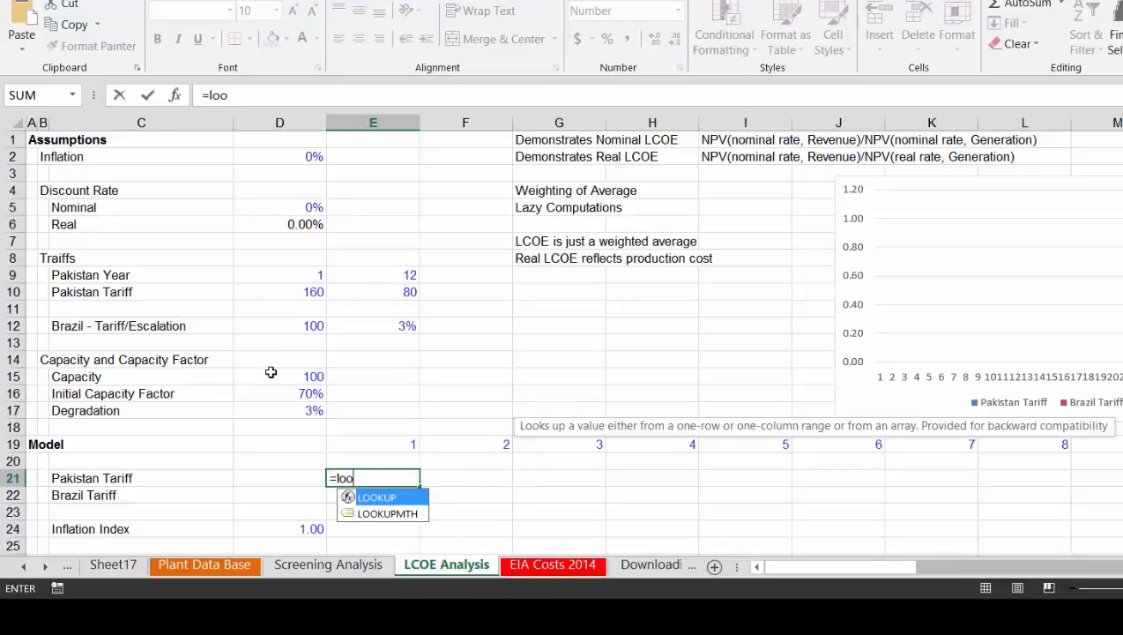
pyautogui.press('Tab')
pyautogui.press('Up')
pyautogui.press('Up')
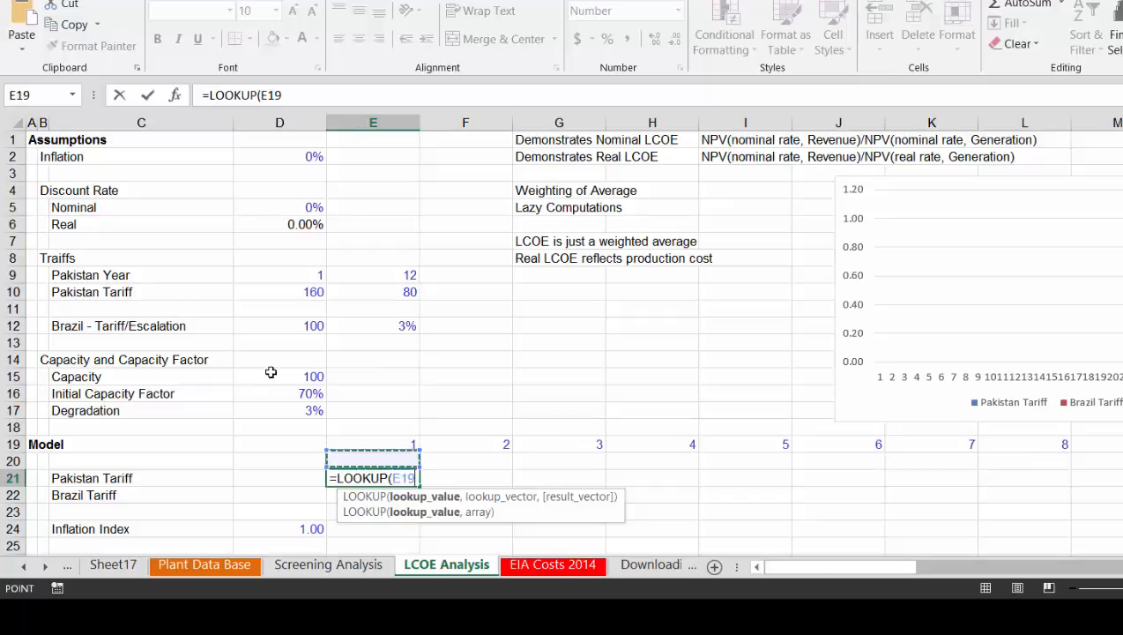
pyautogui.write(',')
pyautogui.press('Up')
pyautogui.press('Up')
pyautogui.press('Up')
pyautogui.press('Up')
pyautogui.press('Up')
pyautogui.press('Up')
pyautogui.press('Up')
pyautogui.press('Up')
pyautogui.press('Up')
pyautogui.press('Up')
pyautogui.press('Up')
pyautogui.press('Up')
pyautogui.press('Up')
pyautogui.press('Up')
pyautogui.press('Up')
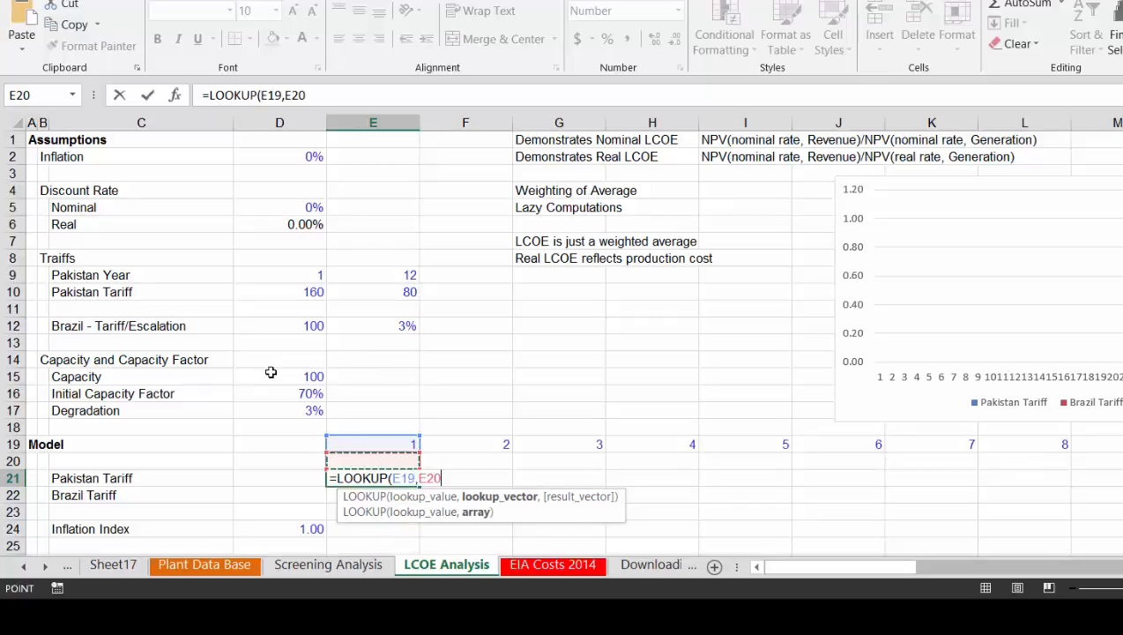
pyautogui.press('Down')
pyautogui.press('Down')
pyautogui.press('Down')
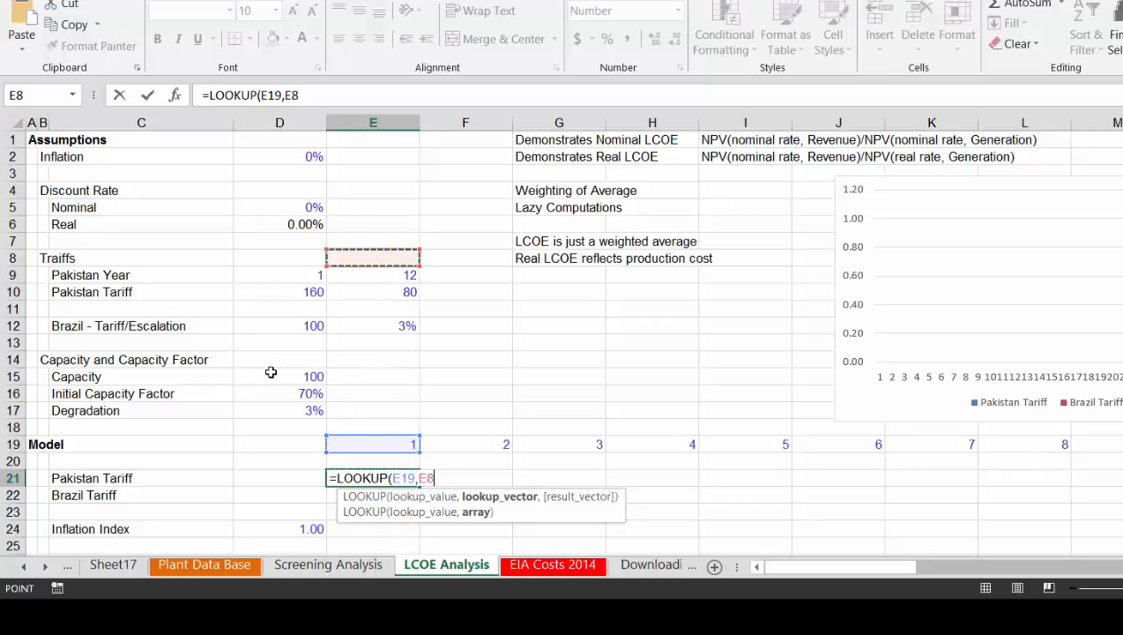
pyautogui.hotkey('shift', 'space')
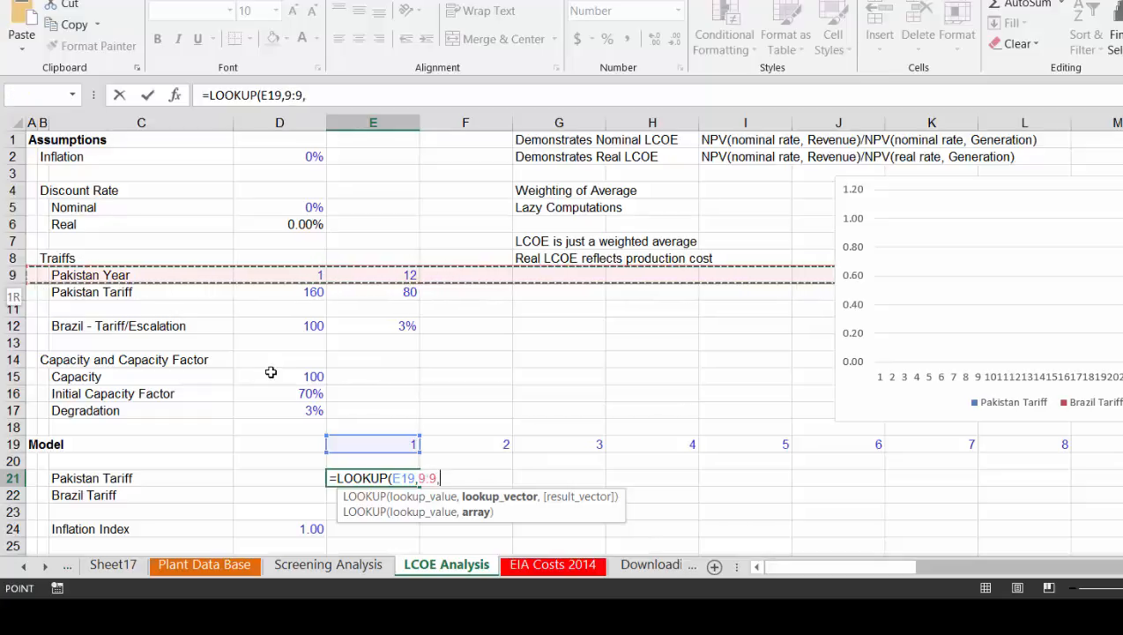
pyautogui.write(',')
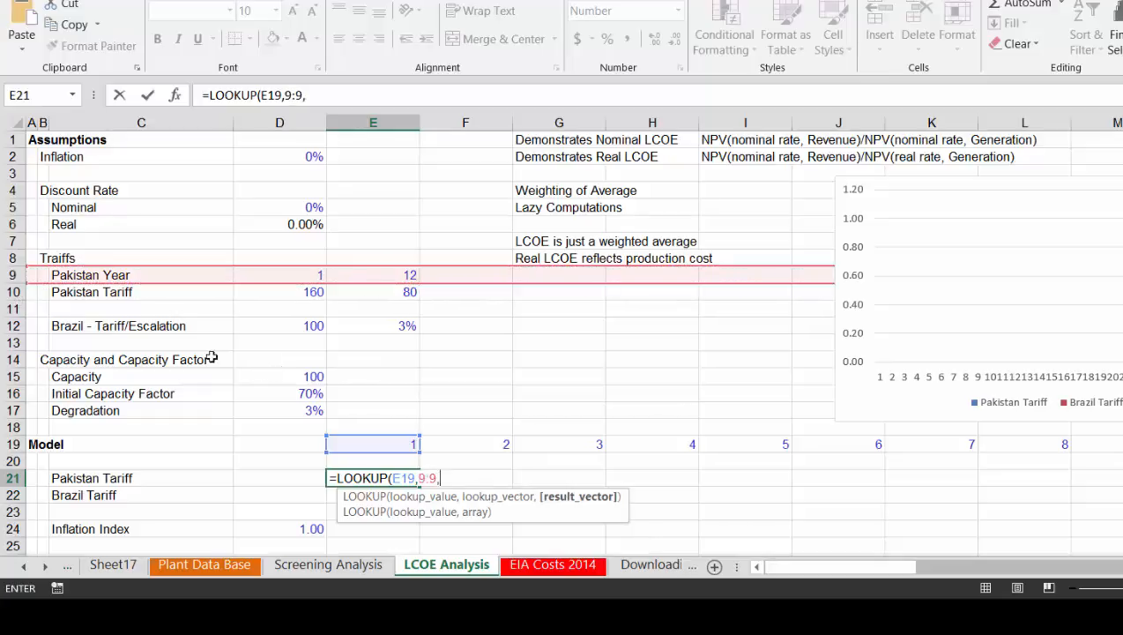
pyautogui.click(11, 292)
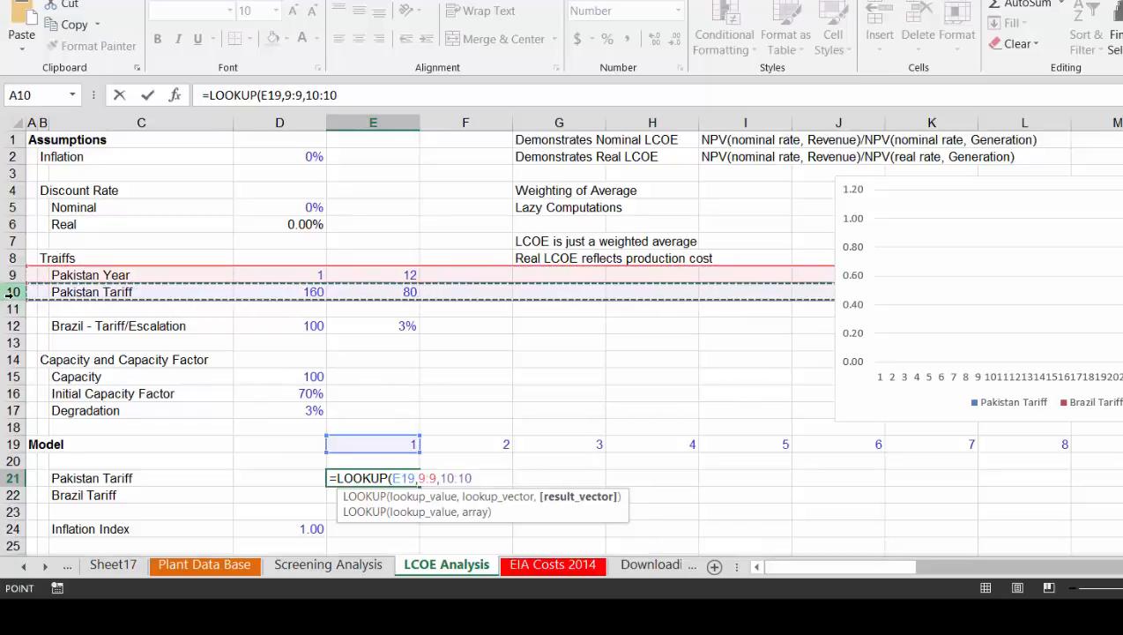
pyautogui.write(')')
pyautogui.press('Return')
# Copy the Pakistan Tariff formula from E21 across row 21 through year 30
pyautogui.press('Up')
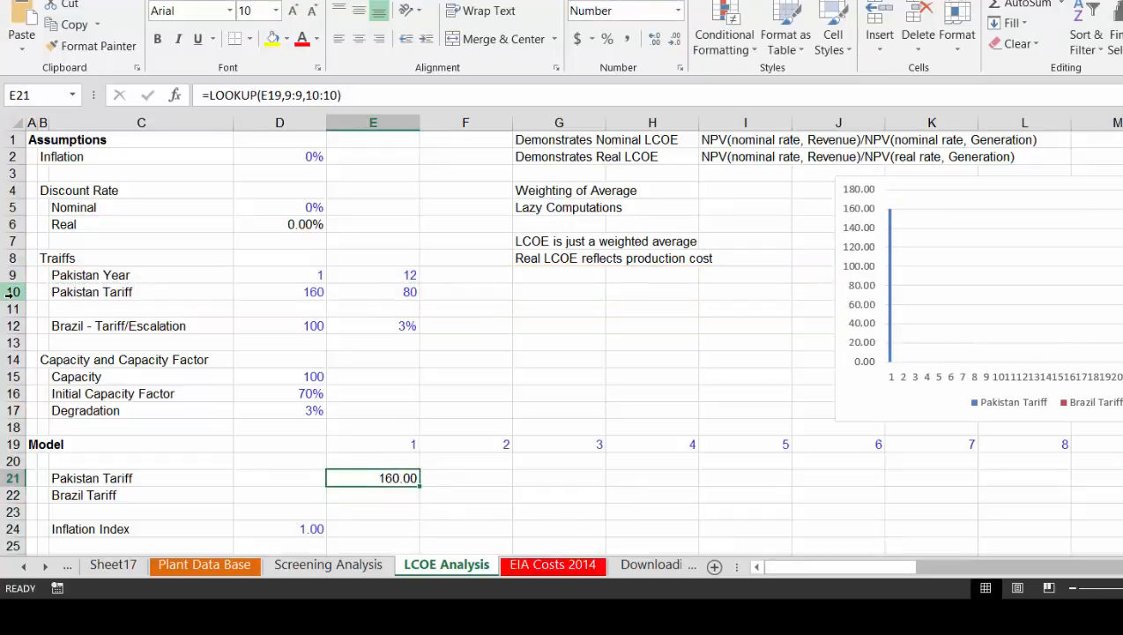
pyautogui.hotkey('ctrl', 'alt', 'r')
# Examine the Pakistan Tariff values along row 21 from year 1 to year 30 and return to the start of the row
pyautogui.press('Right')
pyautogui.press('Right')
pyautogui.press('Right')
pyautogui.press('Right')
pyautogui.press('Right')
pyautogui.press('Right')
pyautogui.press('Right')
pyautogui.press('Right')
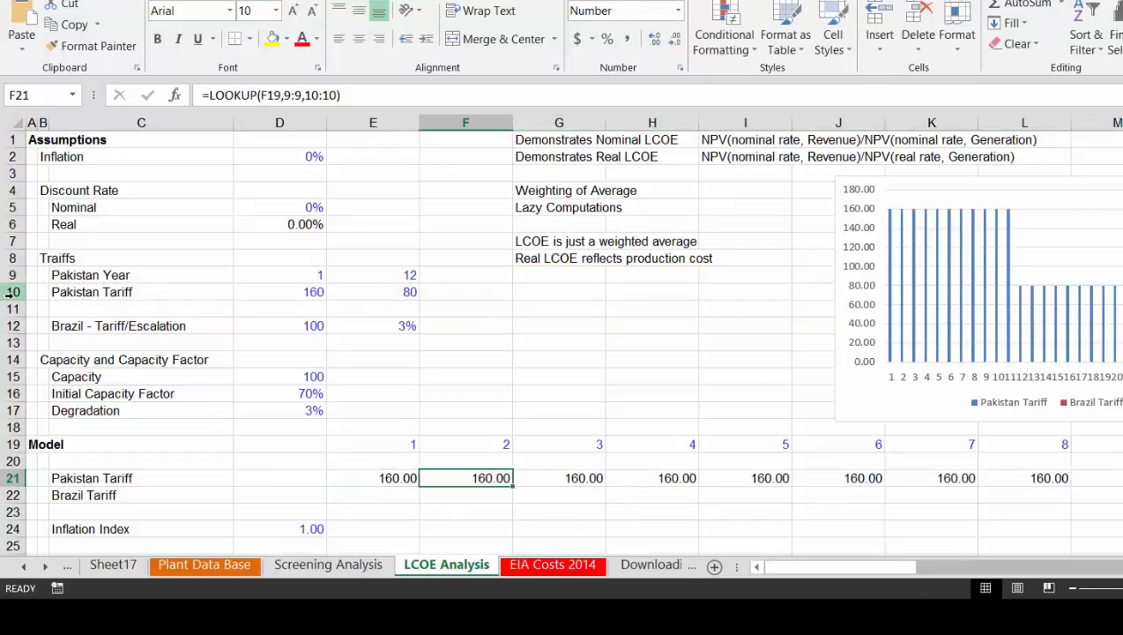
pyautogui.press('Right')
pyautogui.press('Right')
pyautogui.press('Right')
pyautogui.press('Right')
pyautogui.press('Right')
pyautogui.press('Right')
pyautogui.press('Right')
pyautogui.press('Right')
pyautogui.press('Right')
pyautogui.press('Right')
pyautogui.press('Right')
pyautogui.press('Right')
pyautogui.press('Right')
pyautogui.press('Right')
pyautogui.press('Right')
pyautogui.press('Right')
pyautogui.press('Right')
pyautogui.press('Right')
pyautogui.press('Right')
pyautogui.press('Right')
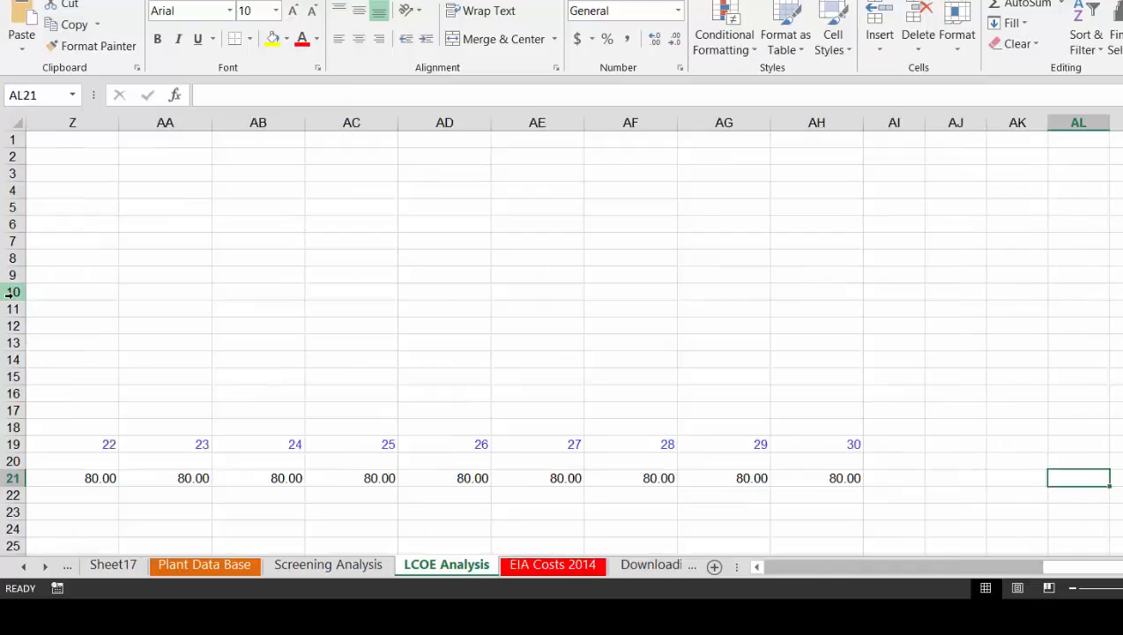
pyautogui.press('Left')
pyautogui.press('Left')
pyautogui.press('Left')
pyautogui.press('Left')
pyautogui.press('Left')
pyautogui.press('Left')
pyautogui.press('Left')
pyautogui.press('Left')
pyautogui.press('Left')
pyautogui.press('Left')
pyautogui.press('Left')
pyautogui.press('Left')
pyautogui.press('Left')
pyautogui.press('Left')
pyautogui.press('Left')
pyautogui.press('Left')
pyautogui.press('Left')
pyautogui.press('Left')
pyautogui.press('Left')
pyautogui.press('Left')
pyautogui.press('Left')
pyautogui.press('Left')
pyautogui.press('Left')
pyautogui.press('Left')
pyautogui.press('Left')
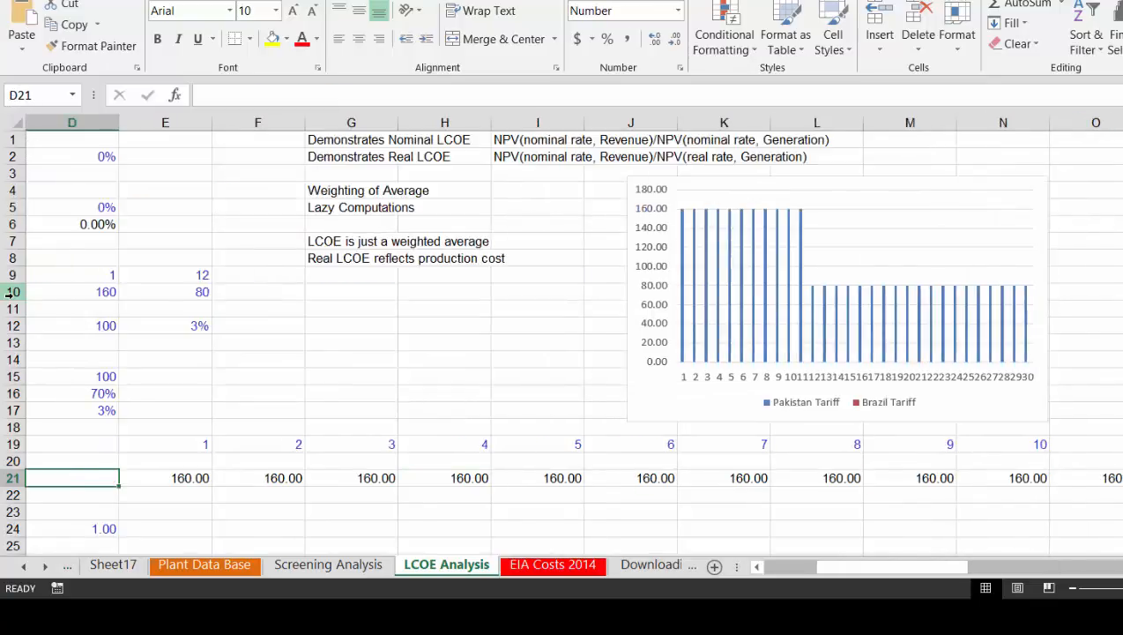
# Enter =D12*(1+E12) in E22 to compute the year 1 Brazil tariff from the base tariff and escalation rate
pyautogui.press('Right')
pyautogui.press('Right')
pyautogui.press('Right')
pyautogui.press('Right')
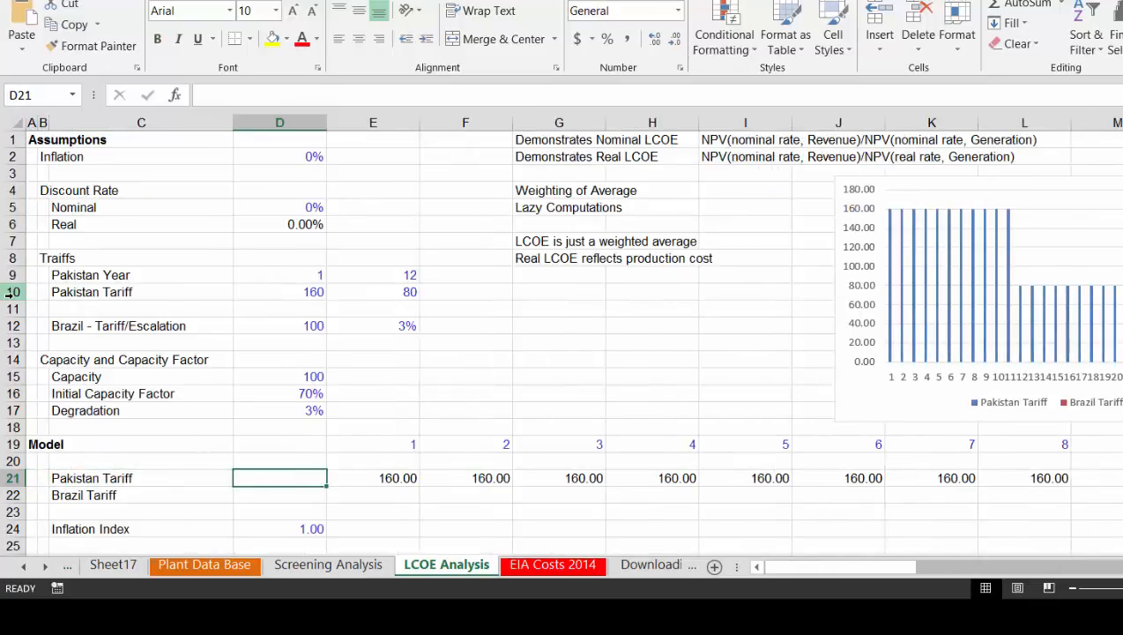
pyautogui.press('Down')
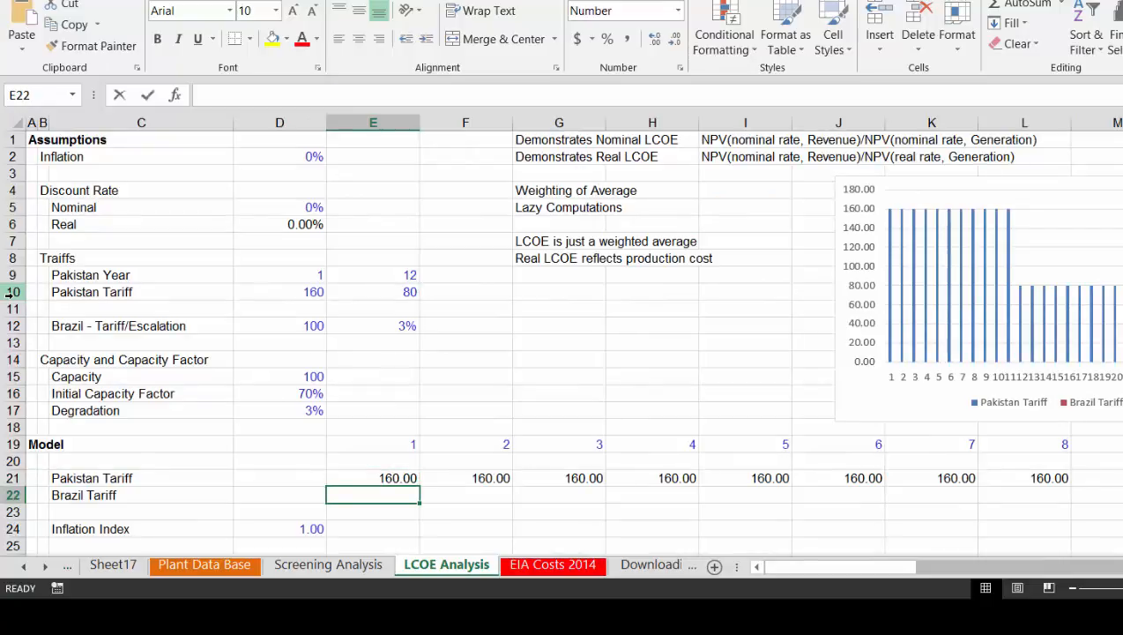
pyautogui.write('=')
pyautogui.press('Up')
pyautogui.hotkey('ctrl', 'Up')
pyautogui.hotkey('ctrl', 'Up')
pyautogui.hotkey('ctrl', 'Up')
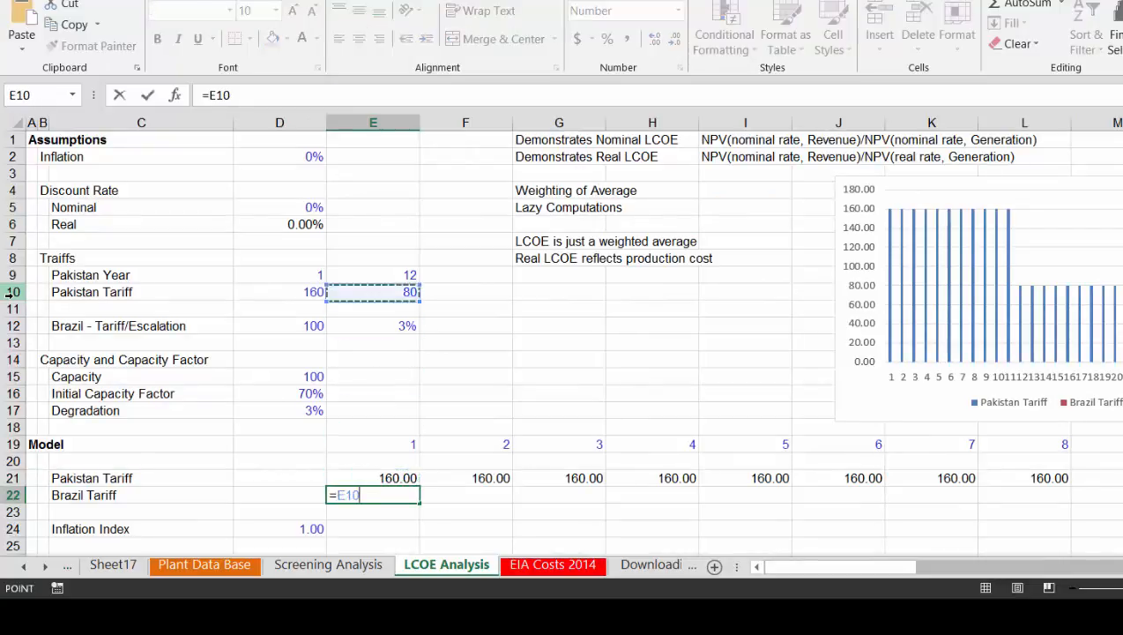
pyautogui.press('Up')
pyautogui.press('Down')
pyautogui.press('Down')
pyautogui.press('Down')
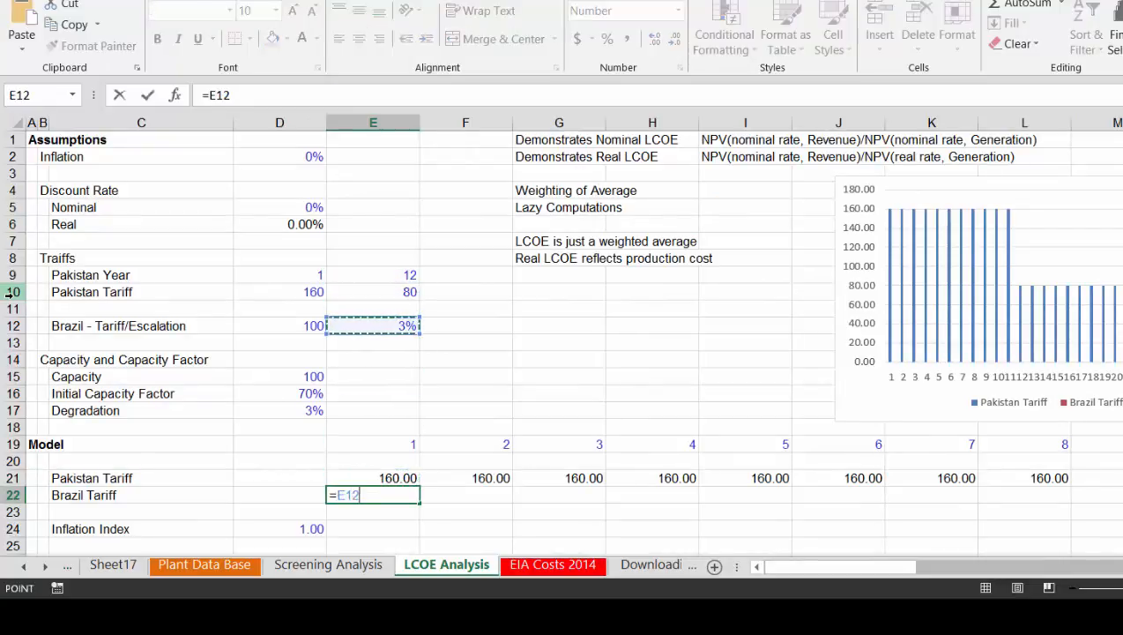
pyautogui.press('Left')
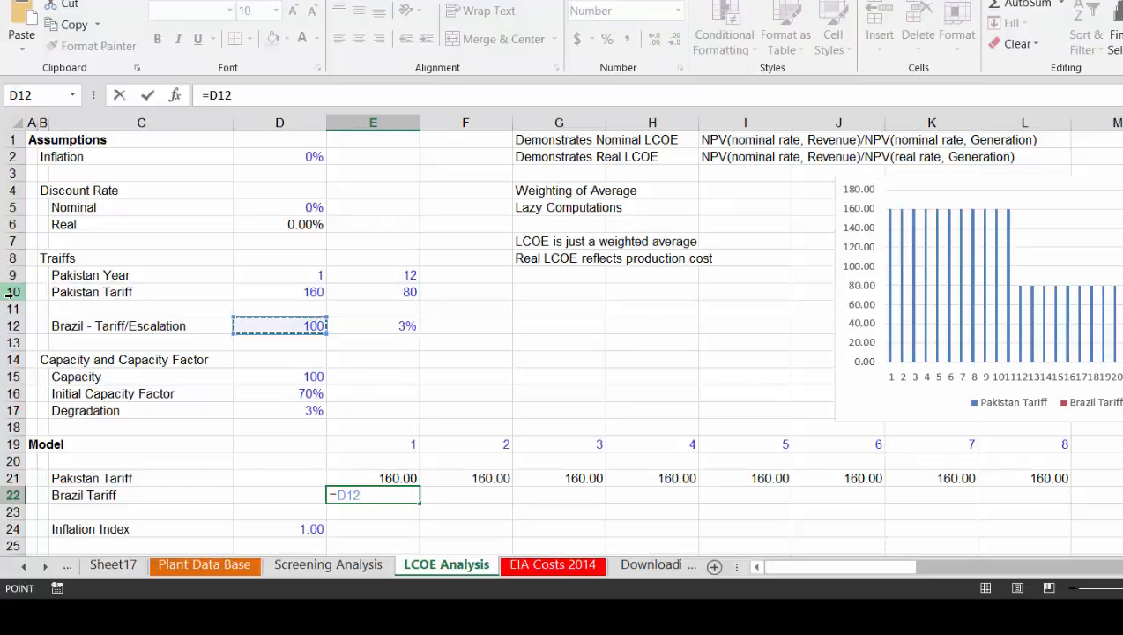
pyautogui.write('*')
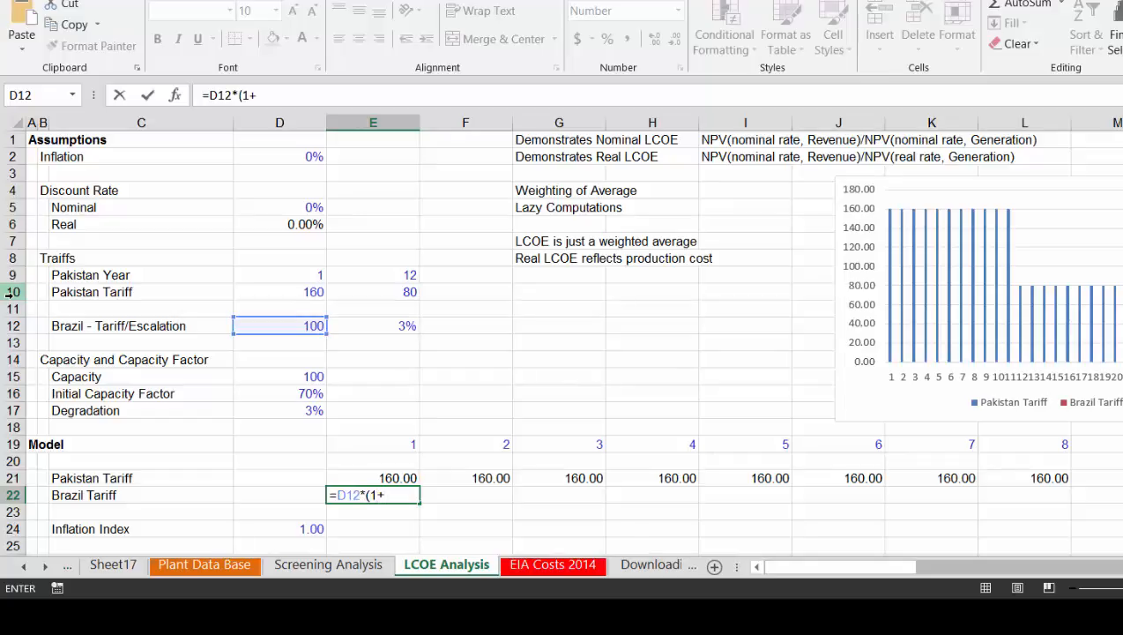
pyautogui.write('(1+')
pyautogui.press('Up')
pyautogui.press('Up')
pyautogui.press('Up')
pyautogui.press('Up')
pyautogui.press('Up')
pyautogui.press('Up')
pyautogui.press('Up')
pyautogui.press('Up')
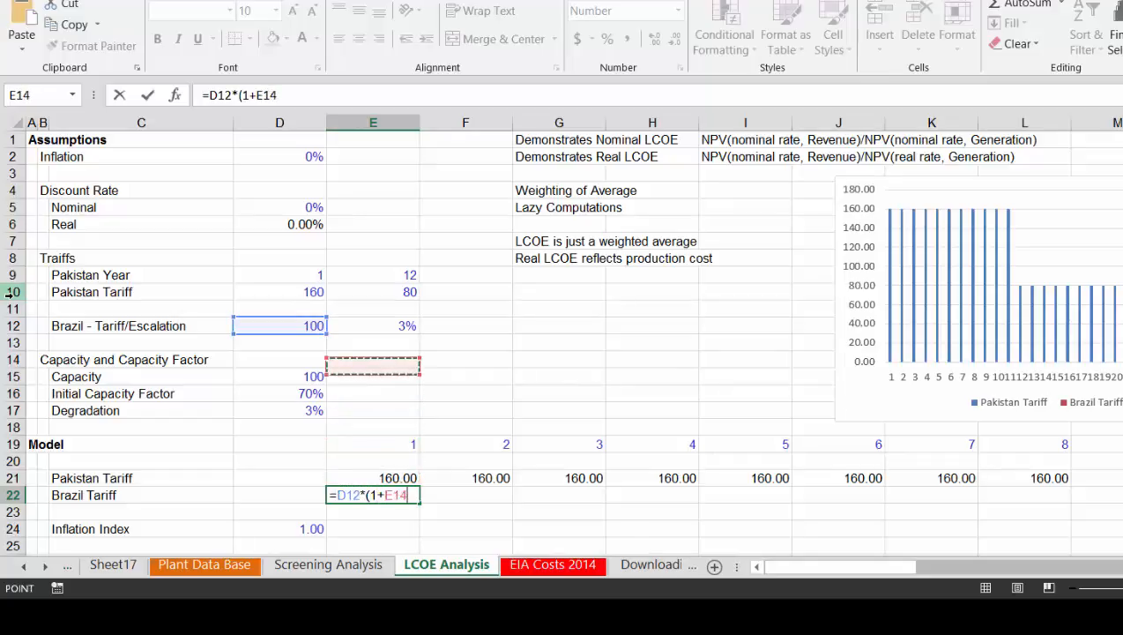
pyautogui.press('Up')
pyautogui.press('Up')
pyautogui.write(')')
pyautogui.press('Return')
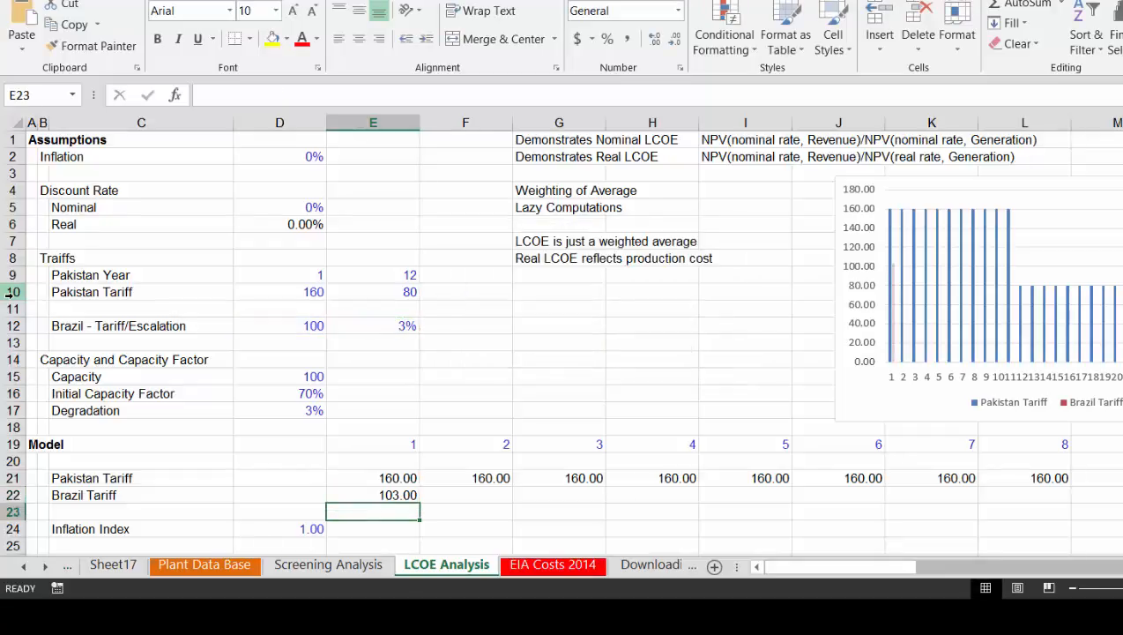
# Enter =E22*(1+$E$12) in F22 to escalate the prior year's Brazil tariff, with the escalation rate as an absolute reference
pyautogui.press('Up')
pyautogui.press('Right')
pyautogui.write('=')
pyautogui.press('Left')
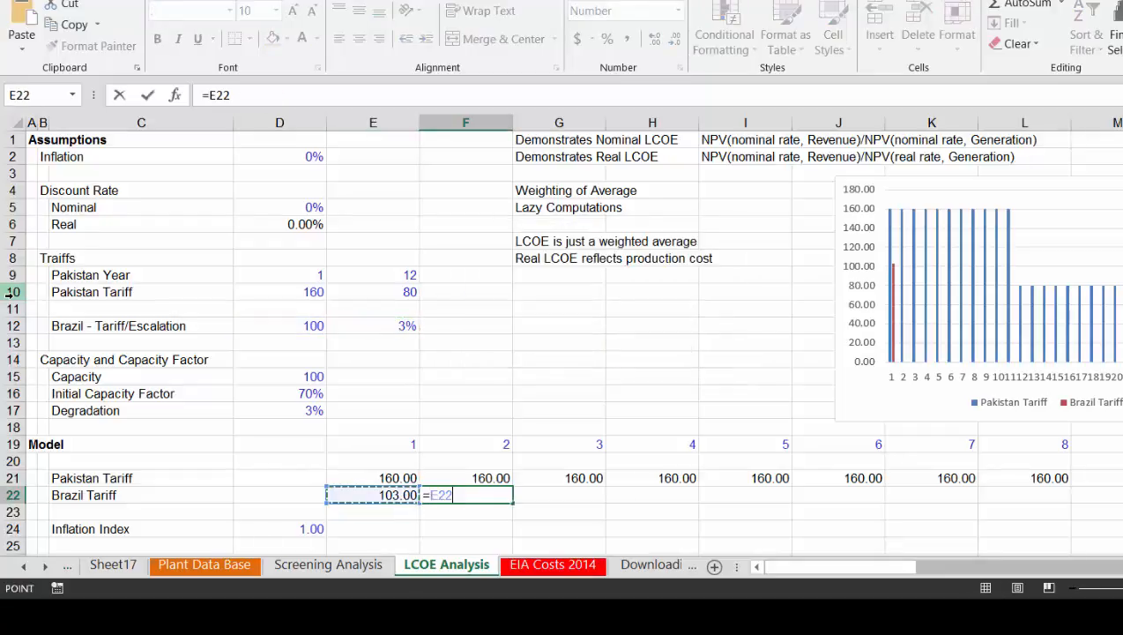
pyautogui.write('*(1+')
pyautogui.press('Up')
pyautogui.press('Up')
pyautogui.press('Up')
pyautogui.press('Up')
pyautogui.press('Up')
pyautogui.press('Up')
pyautogui.press('Up')
pyautogui.press('Up')
pyautogui.press('Up')
pyautogui.press('Up')
pyautogui.press('Up')
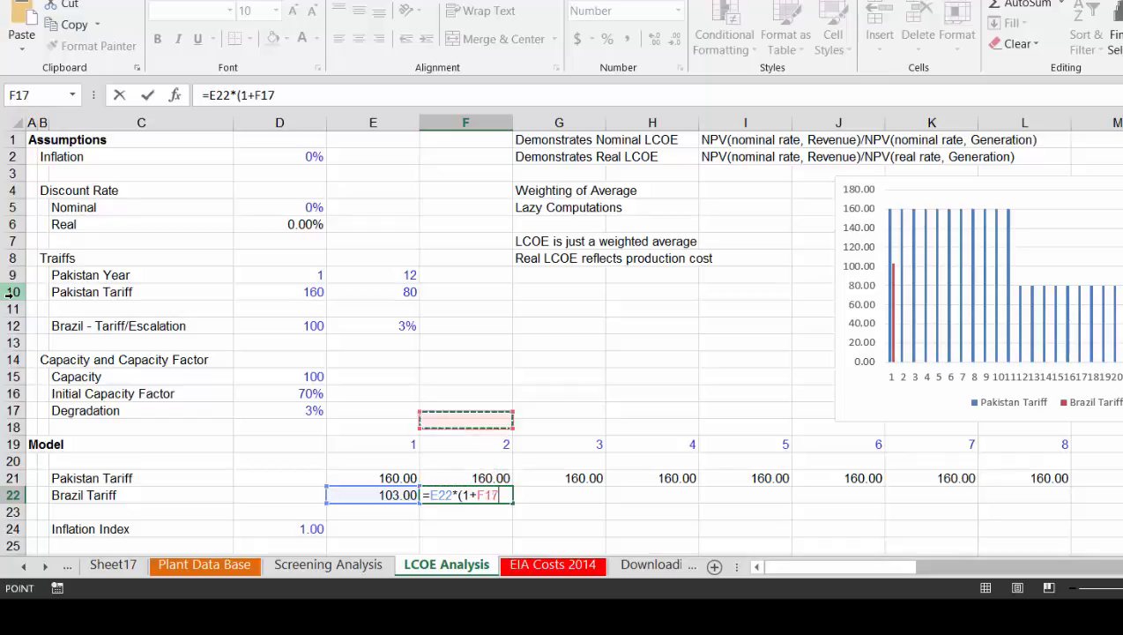
pyautogui.press('Down')
pyautogui.press('Left')
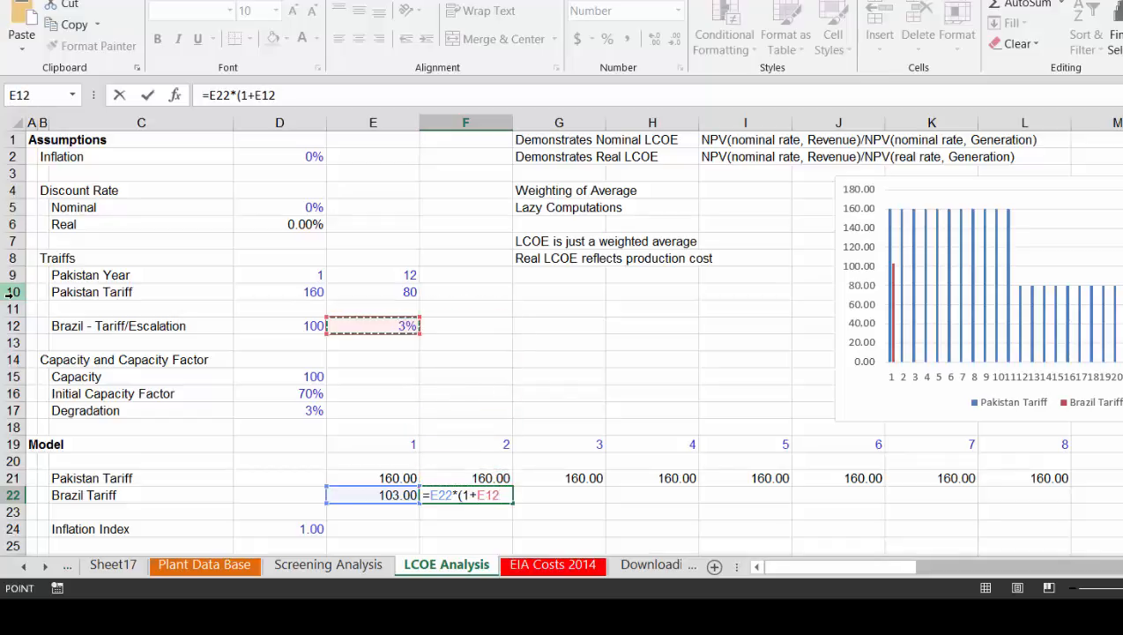
pyautogui.press('F4')
pyautogui.write(')')
pyautogui.press('Return')
pyautogui.press('Return')
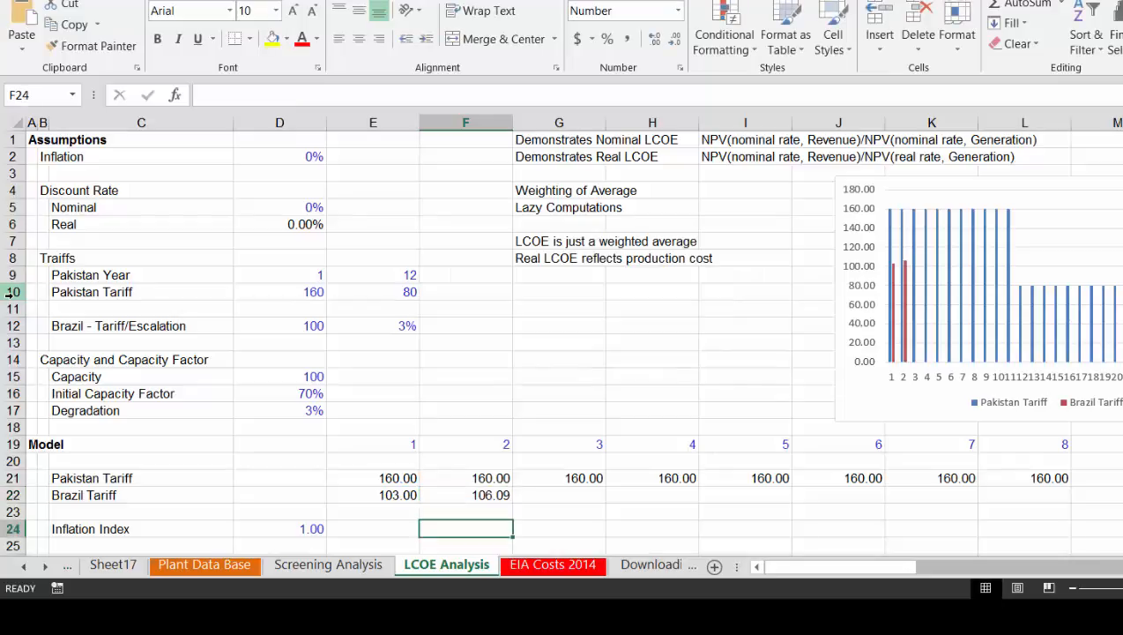
pyautogui.press('Up')
pyautogui.press('Up')
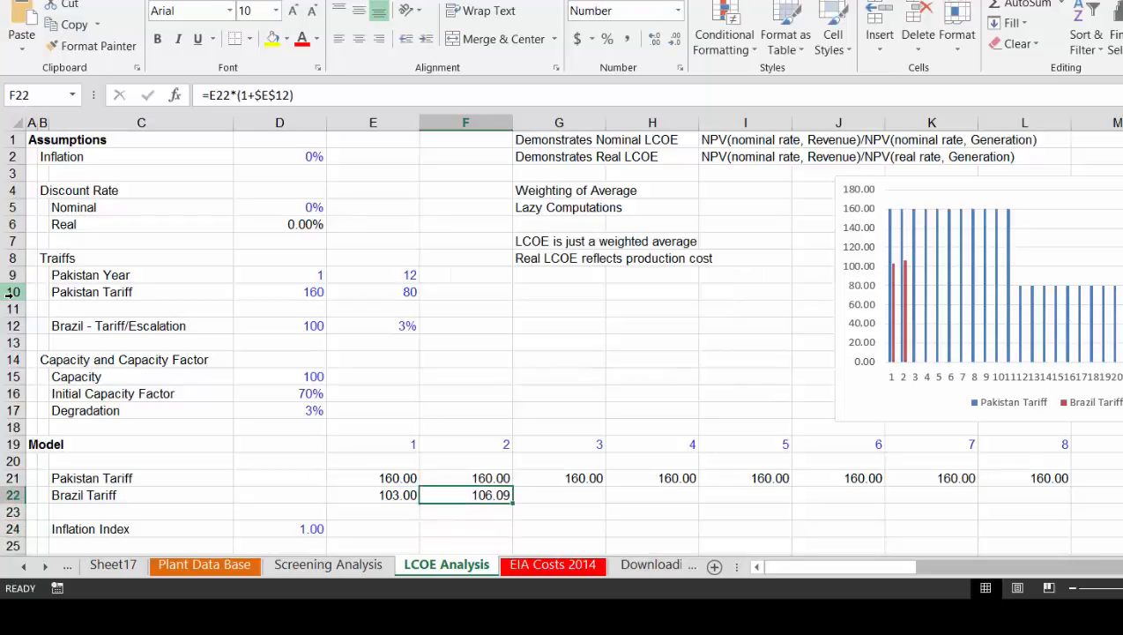
# Copy the Brazil Tariff formula from F22 across row 22 through year 30
pyautogui.hotkey('ctrl', 'shift', 'r')
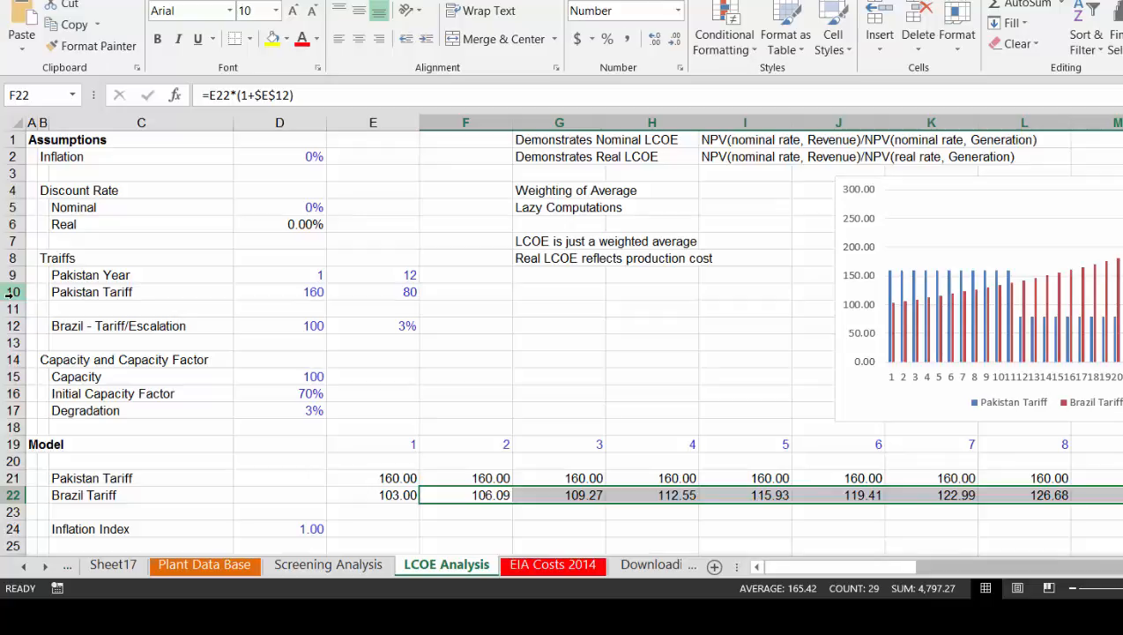
# Clear the existing Pakistan and Brazil results in the Comparison table, from the simple average in D51:D52 across all filled columns
pyautogui.press('Down')
pyautogui.press('Down')
pyautogui.press('Down')
pyautogui.press('Down')
pyautogui.press('Down')
pyautogui.press('Down')
pyautogui.press('Down')
pyautogui.press('Down')
pyautogui.press('Down')
pyautogui.press('Down')
pyautogui.press('Down')
pyautogui.press('Down')
pyautogui.press('Down')
pyautogui.press('Down')
pyautogui.press('Down')
pyautogui.press('Down')
pyautogui.press('Down')
pyautogui.press('Down')
pyautogui.press('Down')
pyautogui.press('Down')
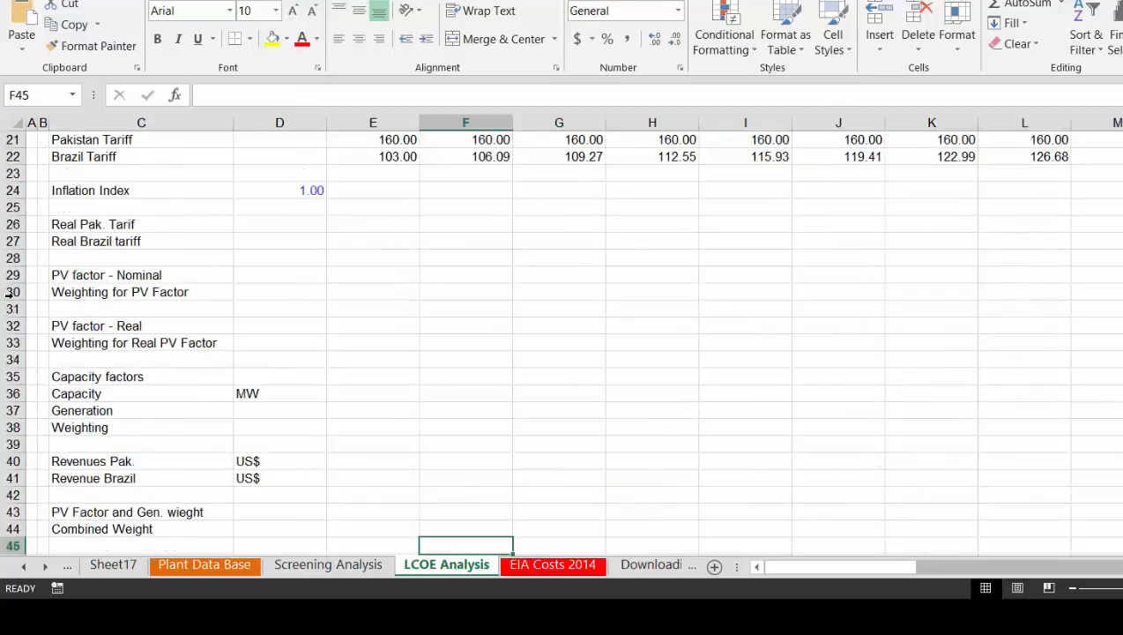
pyautogui.press('Up')
pyautogui.press('Up')
pyautogui.press('Up')
pyautogui.press('Up')
pyautogui.press('Up')
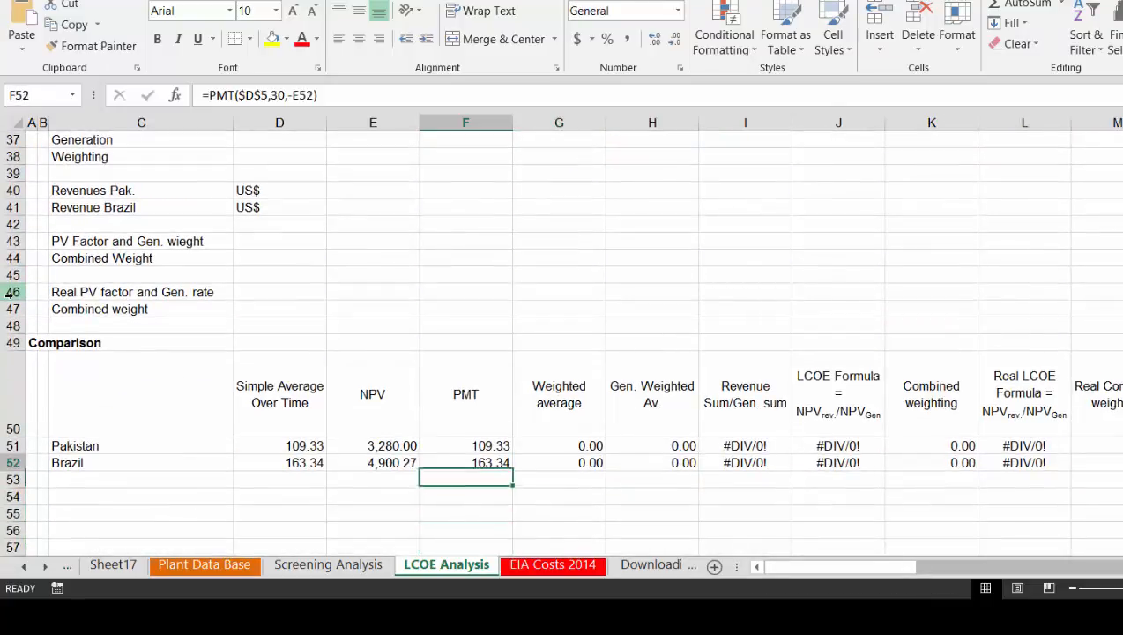
pyautogui.press('Left')
pyautogui.press('Left')
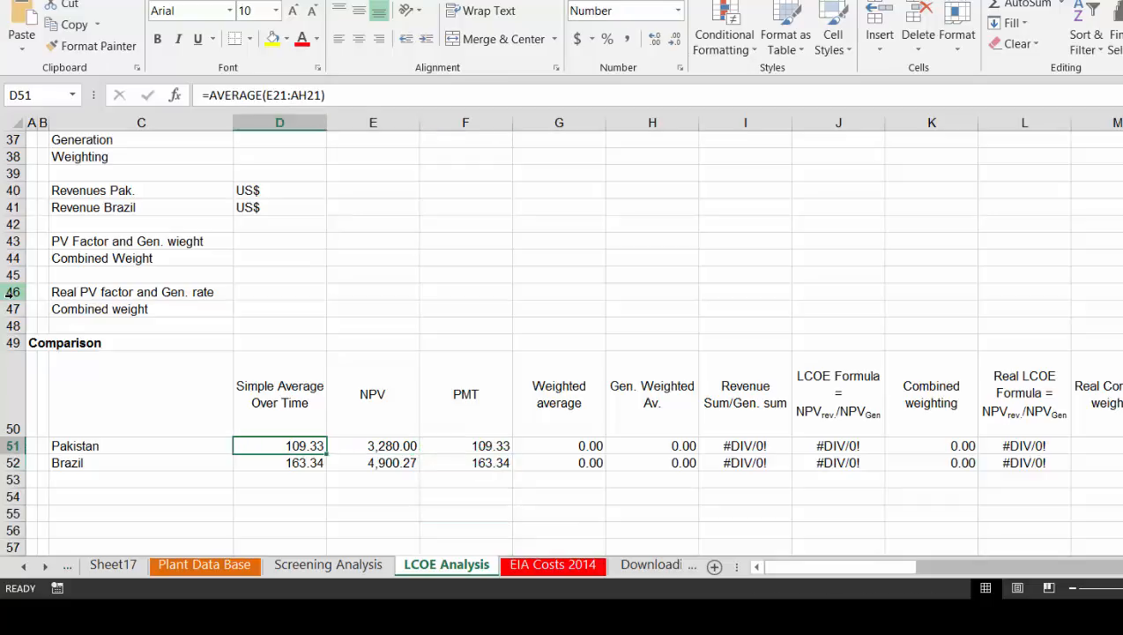
pyautogui.hotkey('shift', 'Down')
pyautogui.hotkey('ctrl', 'shift', 'Right')
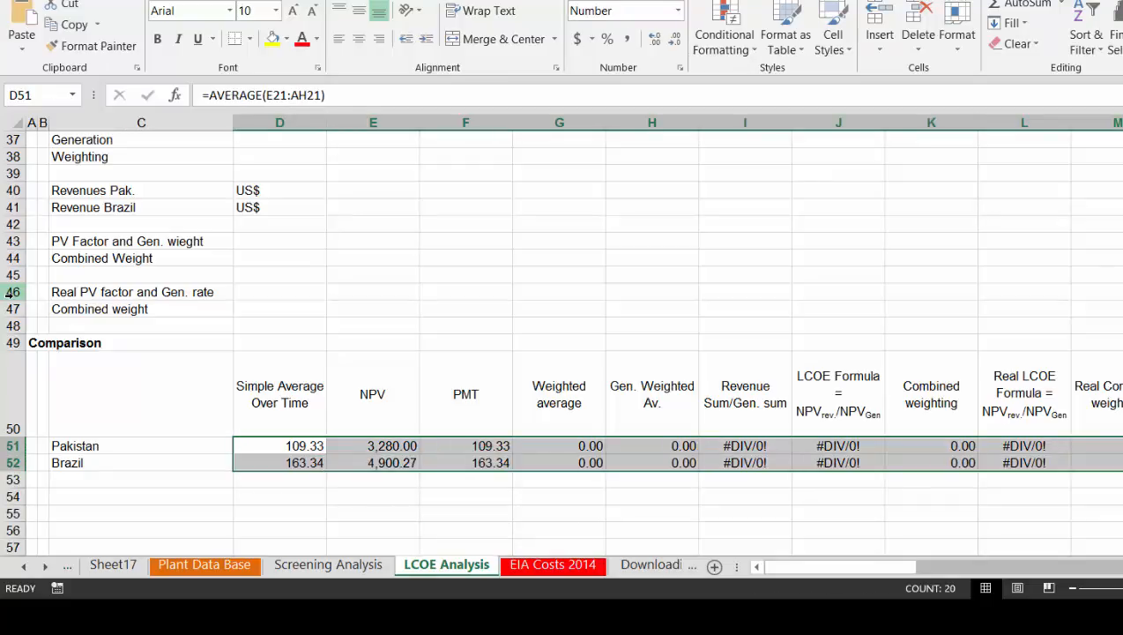
pyautogui.press('Delete')
pyautogui.press('Left')
pyautogui.press('Right')
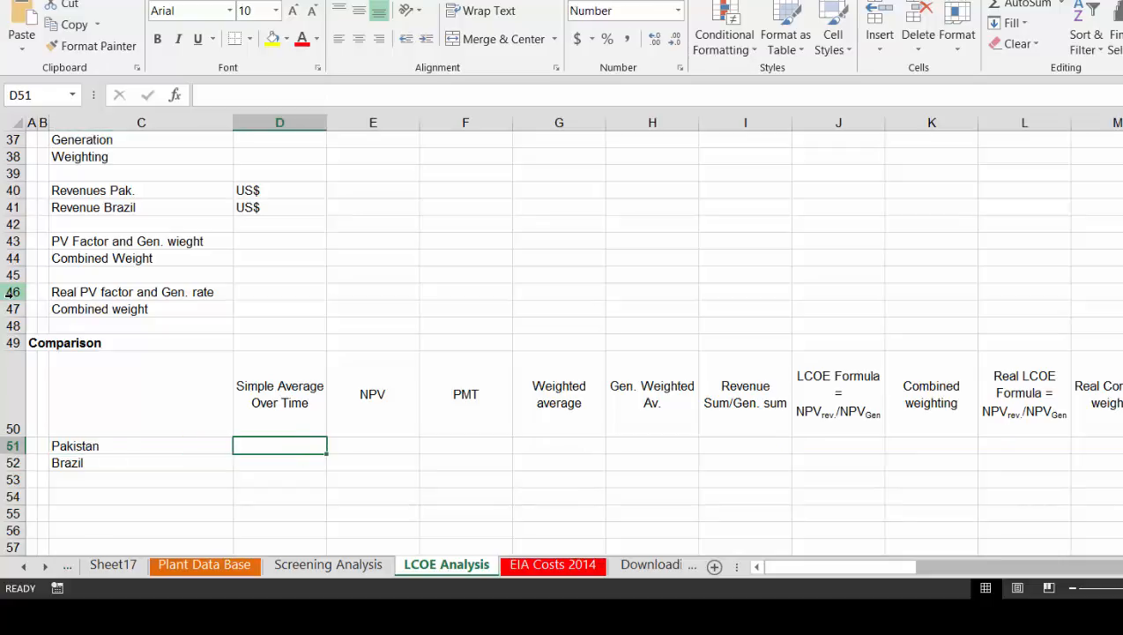
# Enter =AVERAGE(21:21) in D51 to compute Pakistan's simple average tariff over time
pyautogui.write('=ave')
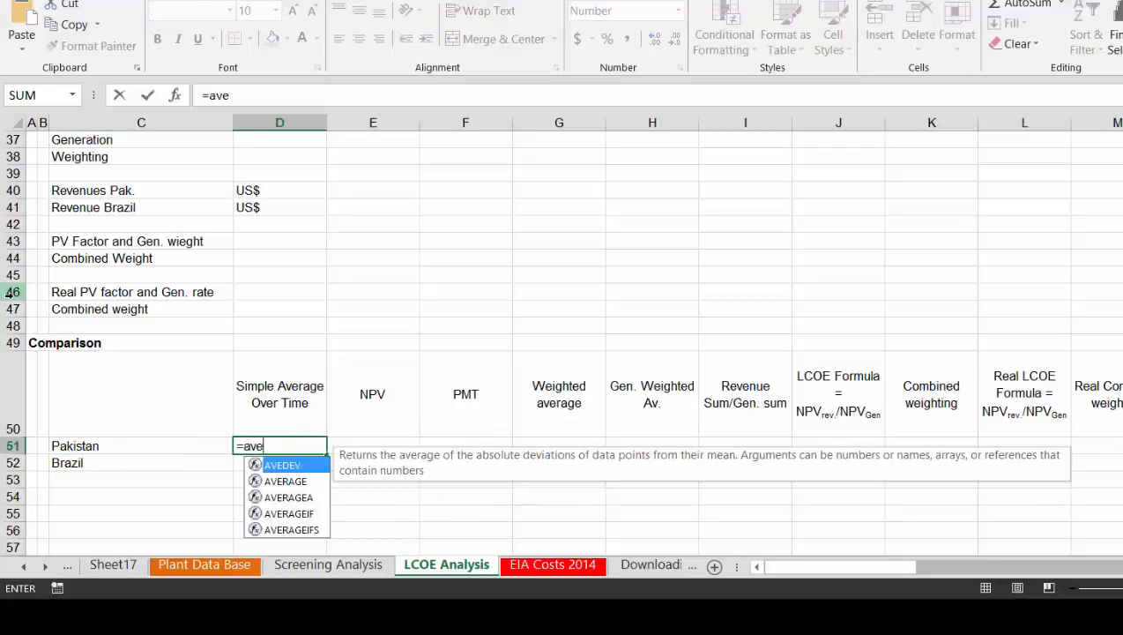
pyautogui.press('Down')
pyautogui.press('Down')
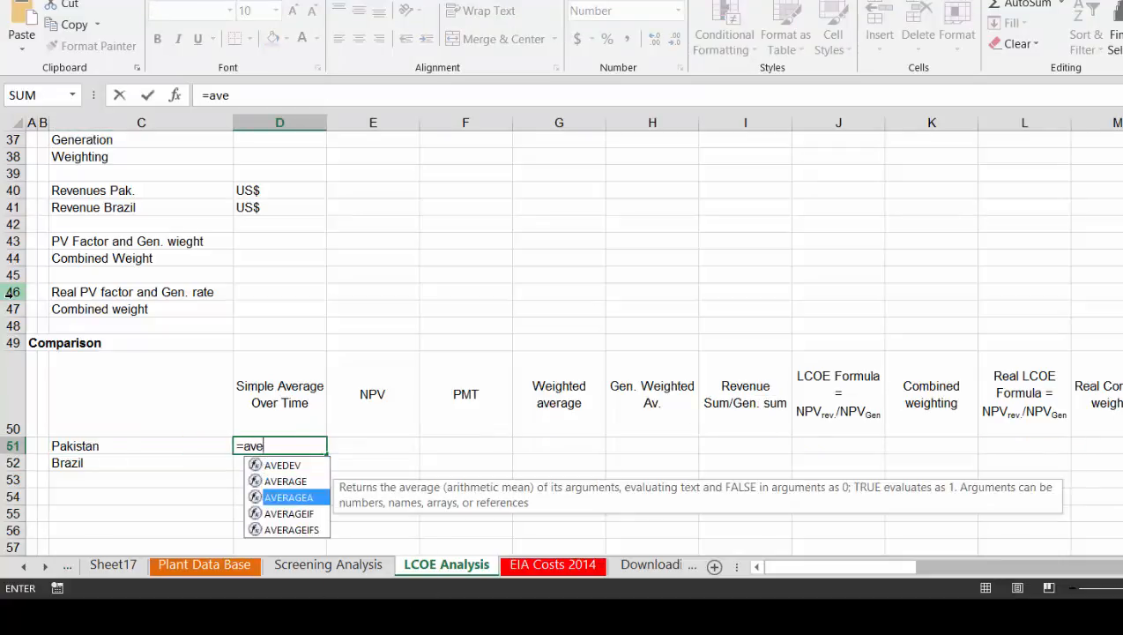
pyautogui.press('Up')
pyautogui.press('Tab')
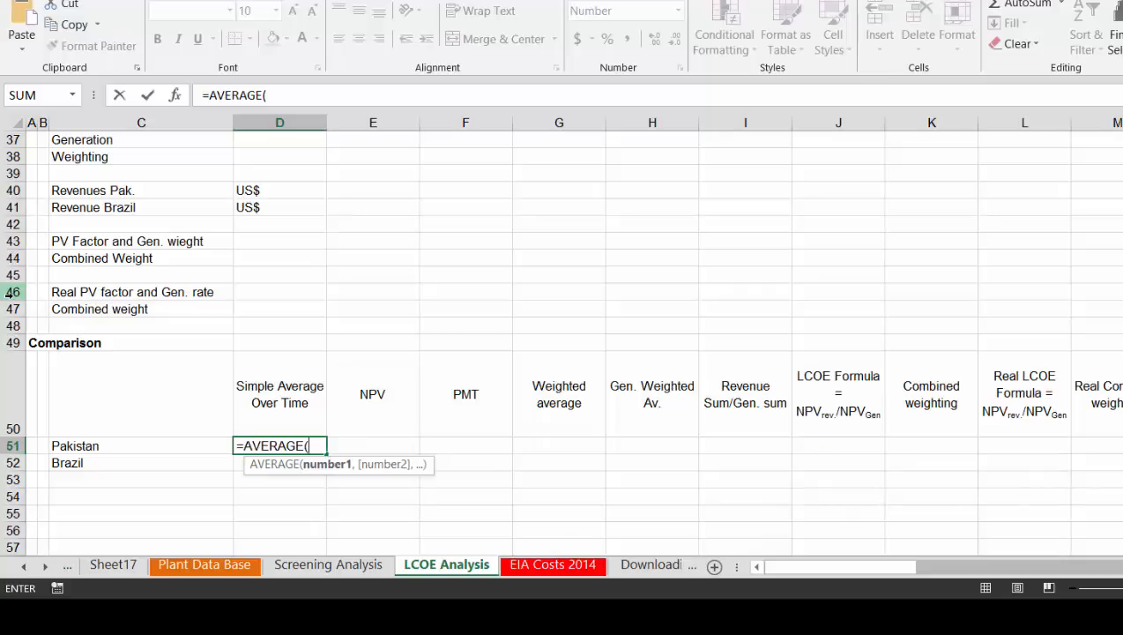
pyautogui.press('Up')
pyautogui.press('Up')
pyautogui.press('Up')
pyautogui.press('Up')
pyautogui.press('Up')
pyautogui.press('Up')
pyautogui.press('Up')
pyautogui.press('Up')
pyautogui.press('Up')
pyautogui.press('Up')
pyautogui.press('Up')
pyautogui.press('Up')
pyautogui.press('Up')
pyautogui.press('Up')
pyautogui.press('Up')
pyautogui.press('Up')
pyautogui.press('Up')
pyautogui.press('Up')
pyautogui.press('Up')
pyautogui.press('Up')
pyautogui.press('Up')
pyautogui.press('Up')
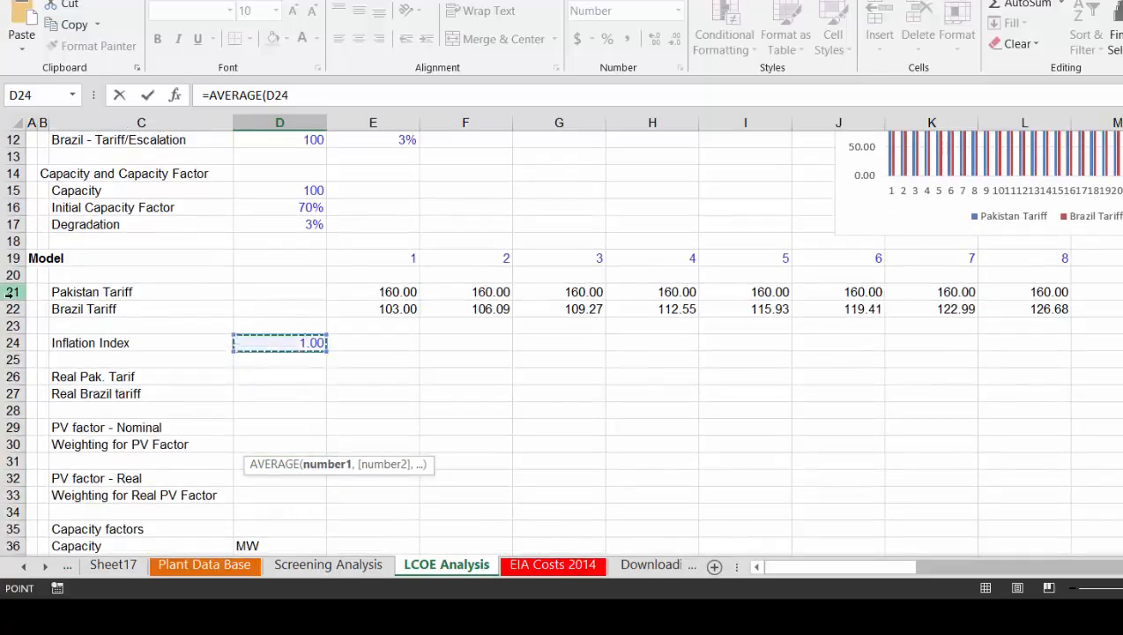
pyautogui.press('Up')
pyautogui.press('Up')
pyautogui.press('Up')
pyautogui.click(10, 297)
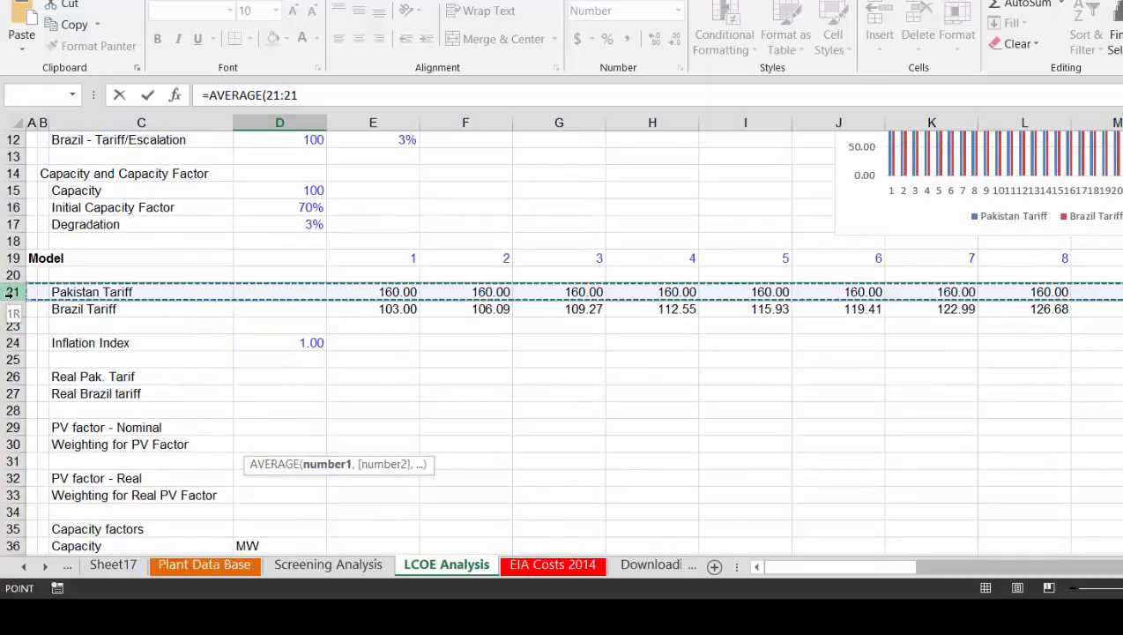
pyautogui.press('Return')
# Copy the simple average formula from D51 down to D52 for Brazil
pyautogui.press('Up')
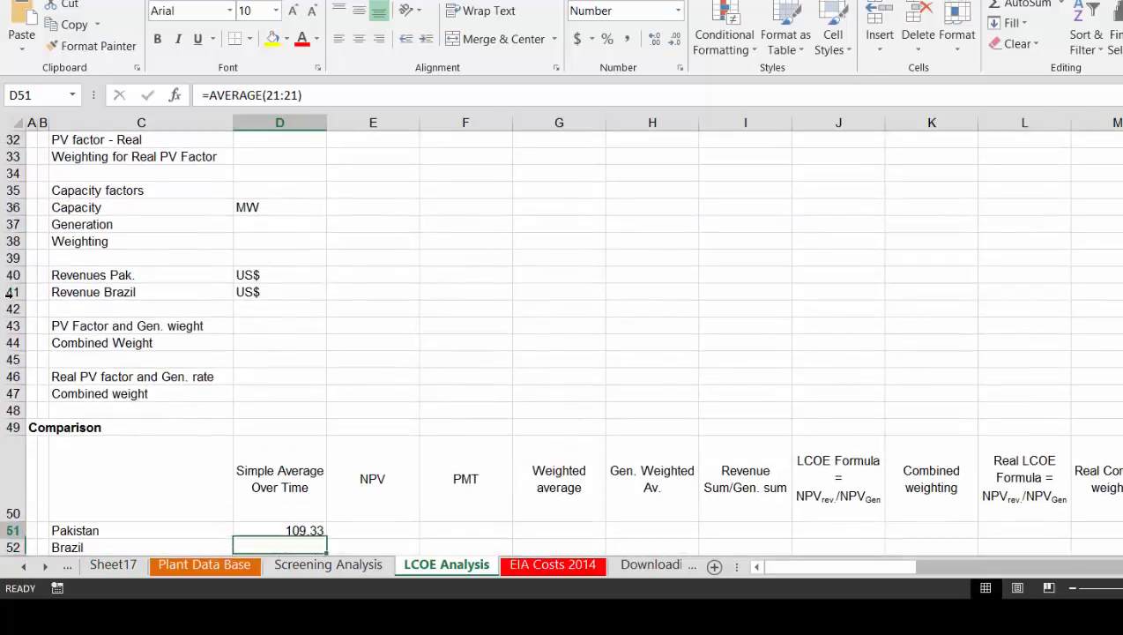
pyautogui.hotkey('shift', 'Down')
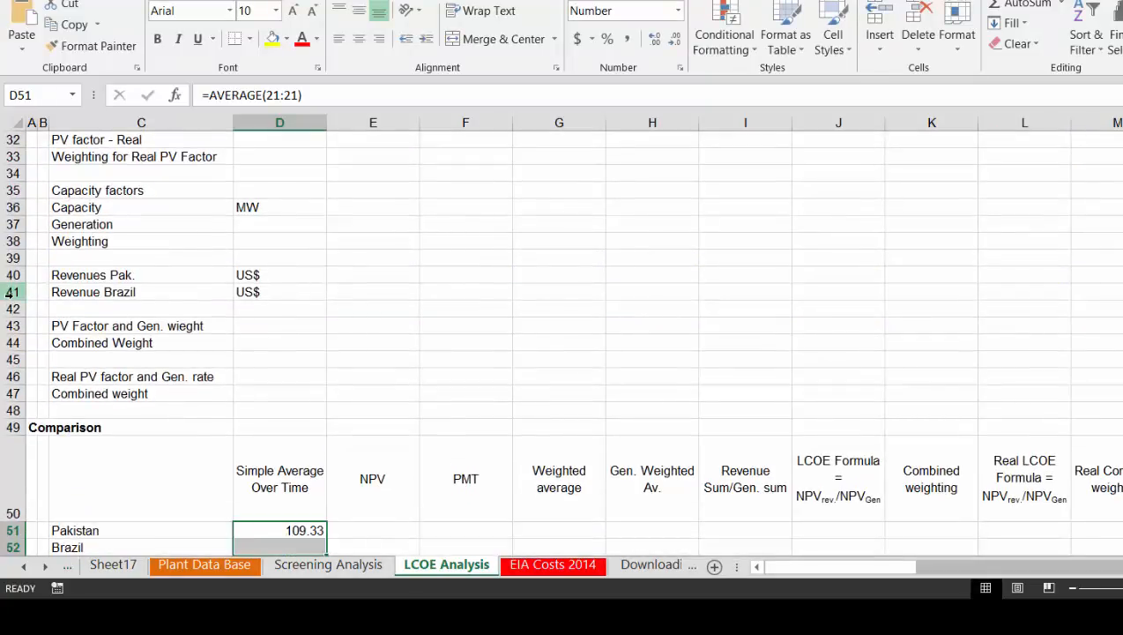
pyautogui.hotkey('ctrl', 'd')
pyautogui.press('Down')
pyautogui.press('Up')
pyautogui.press('Up')
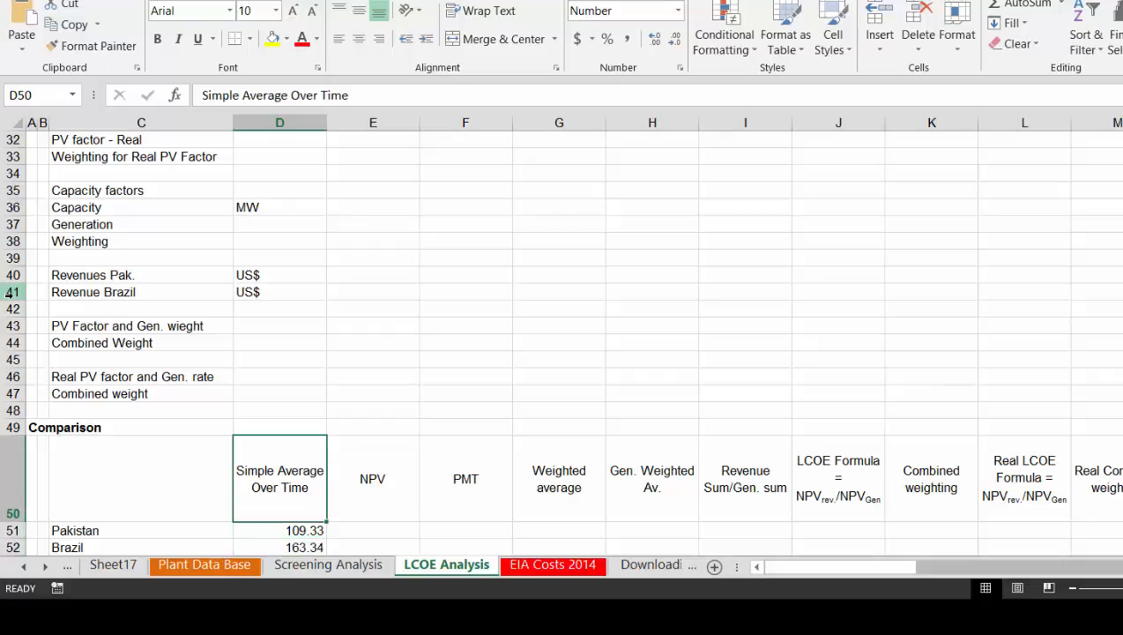
# Examine the simple average results for Pakistan and Brazil alongside the inflation, discount rate and tariff assumptions
pyautogui.press('Down')
pyautogui.press('Down')
pyautogui.press('Down')
pyautogui.press('Up')
pyautogui.press('Up')
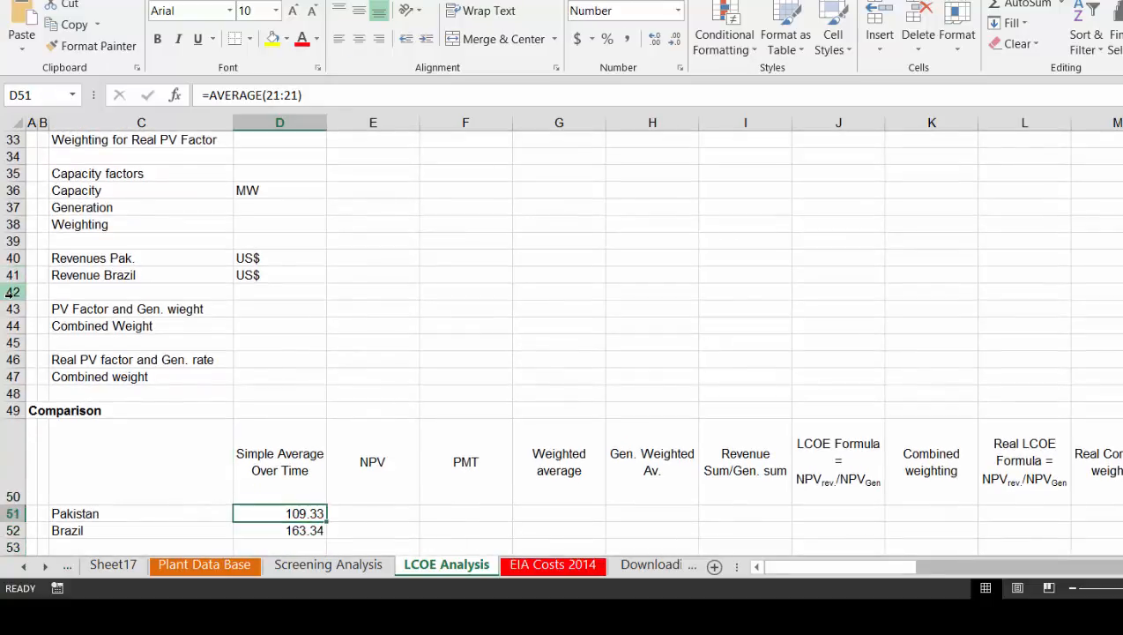
pyautogui.press('Down')
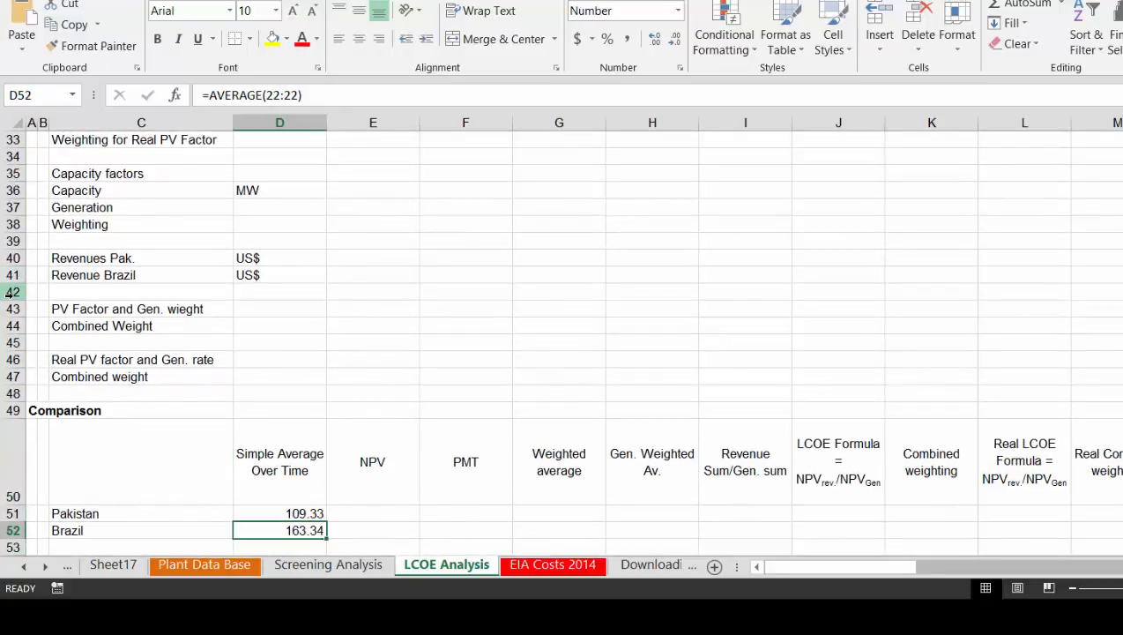
pyautogui.press('pageup')
pyautogui.press('pageup')
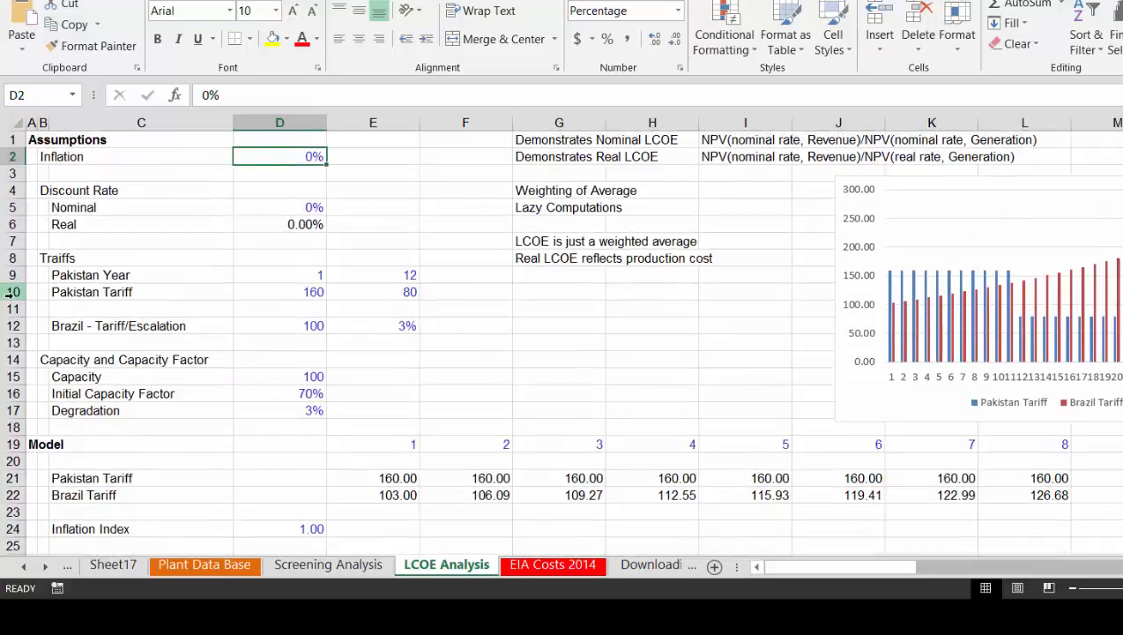
pyautogui.press('pagedown')
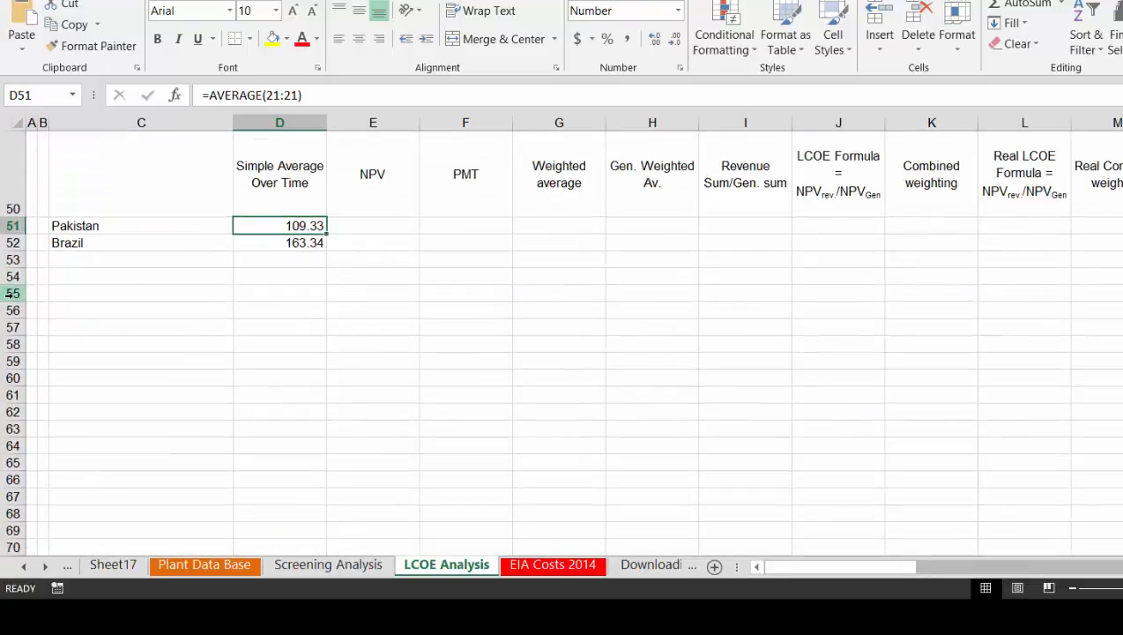
pyautogui.press('Up')
pyautogui.press('Up')
pyautogui.press('Up')
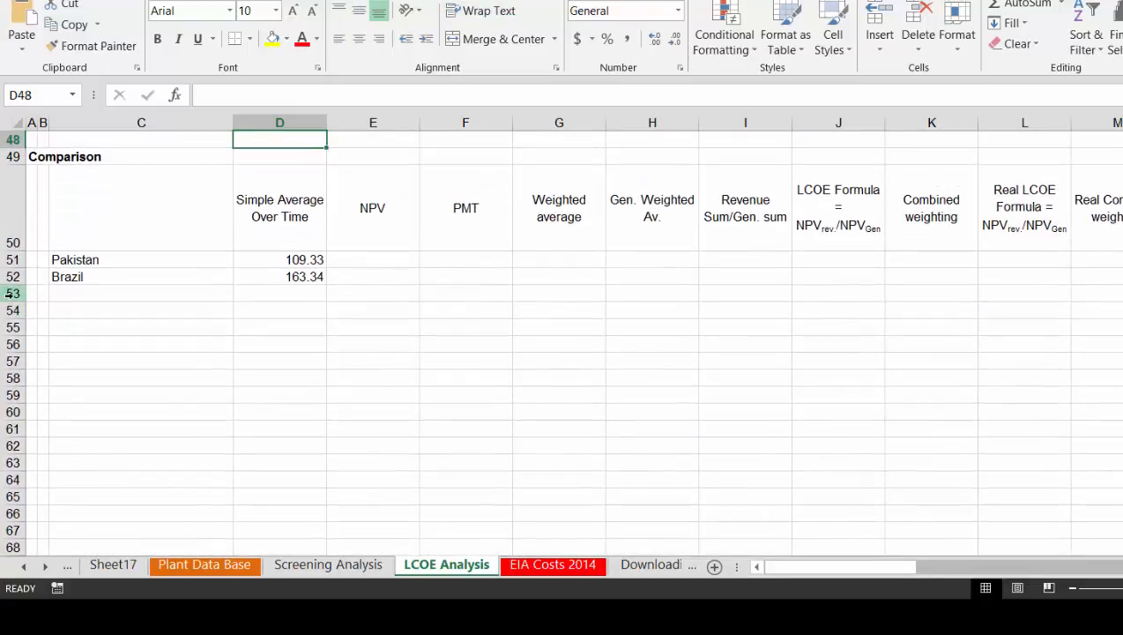
pyautogui.scroll(1, 11, 294)
pyautogui.press('Down')
pyautogui.press('Down')
pyautogui.press('Down')
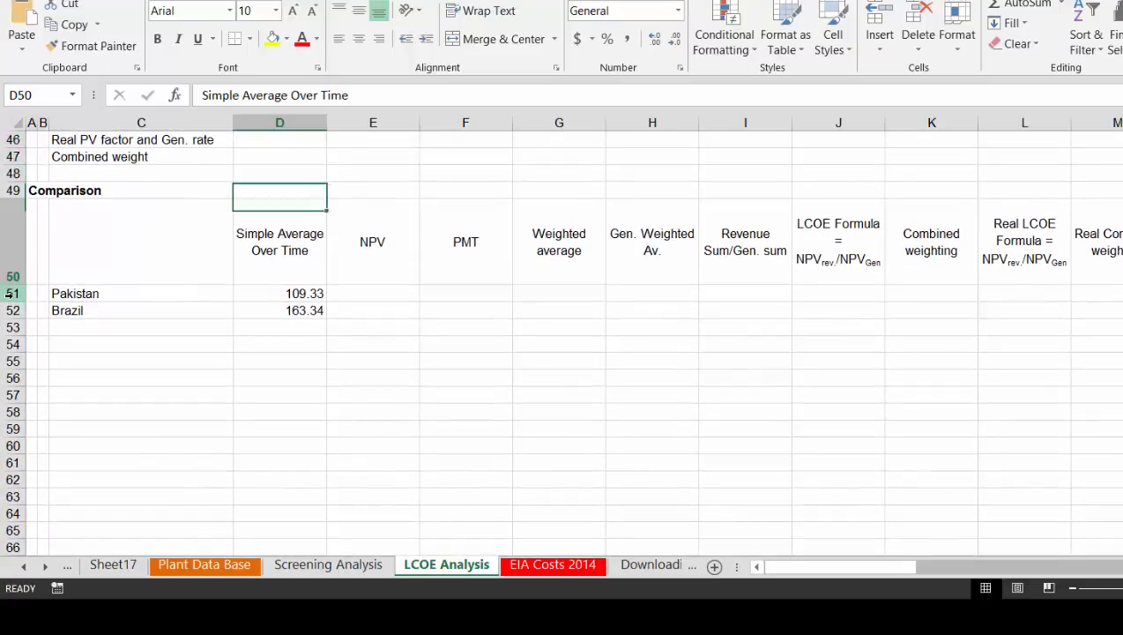
pyautogui.press('Down')
pyautogui.press('Up')
# Enter =NPV($D$5,21:21) in E51 to discount Pakistan's tariffs at the nominal rate, with the rate as an absolute reference
pyautogui.press('Right')
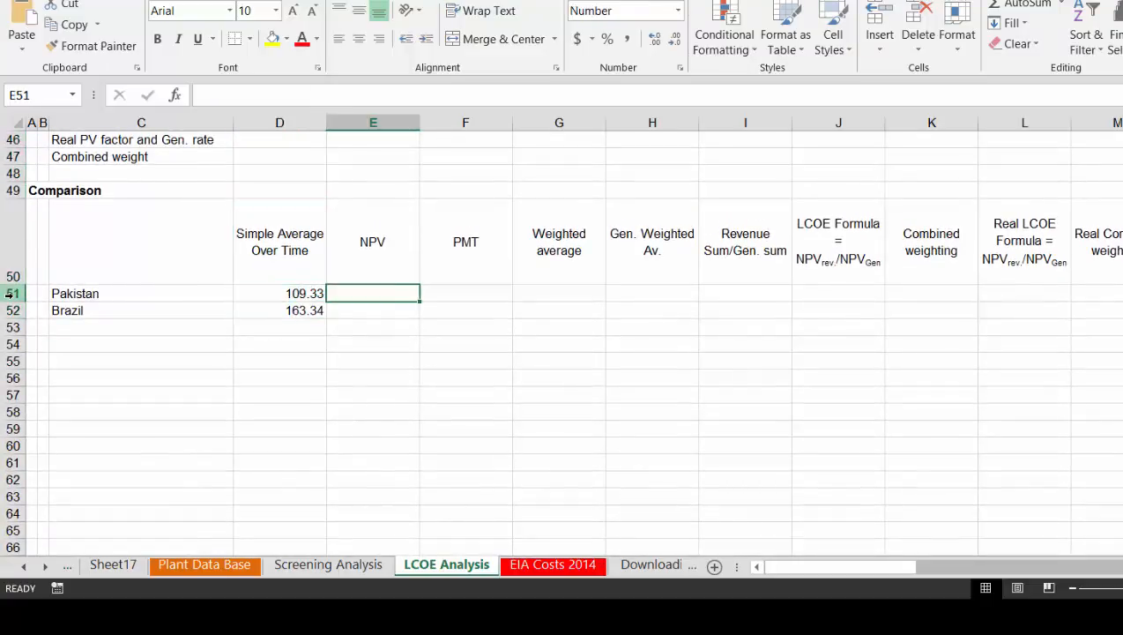
pyautogui.write('=np')
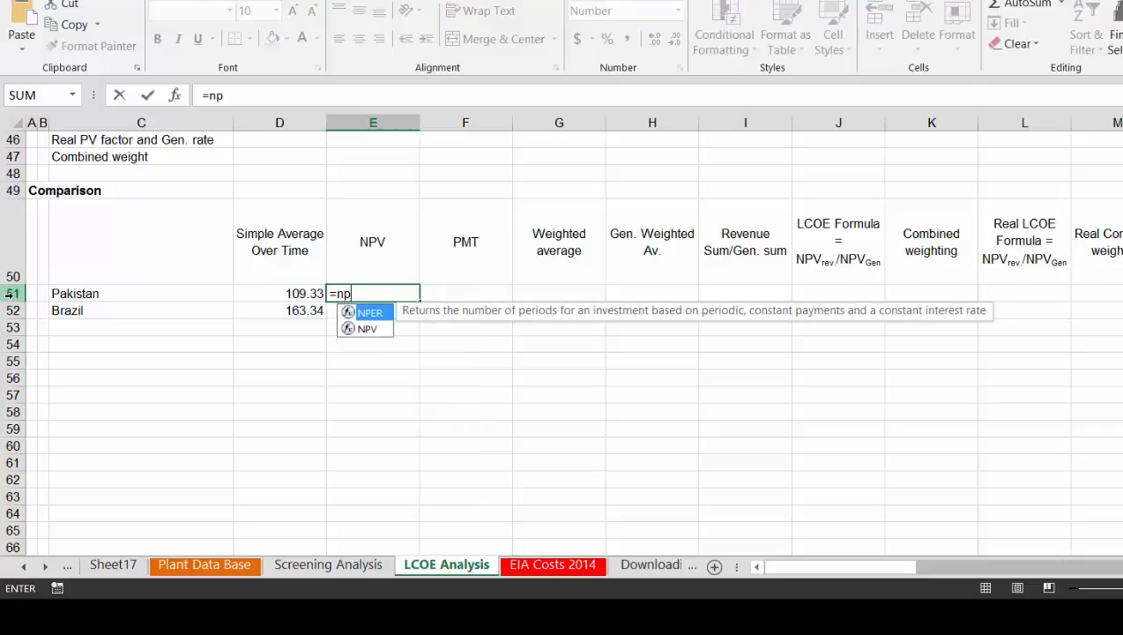
pyautogui.press('Down')
pyautogui.press('Tab')
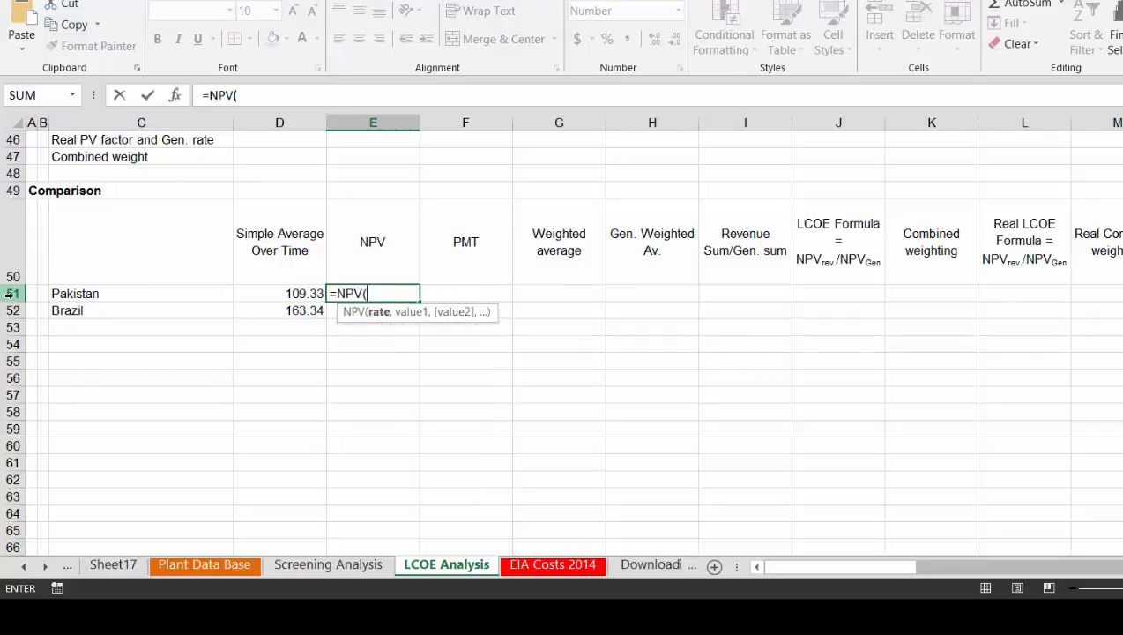
pyautogui.press('pageup')
pyautogui.scroll(7, 8, 294)
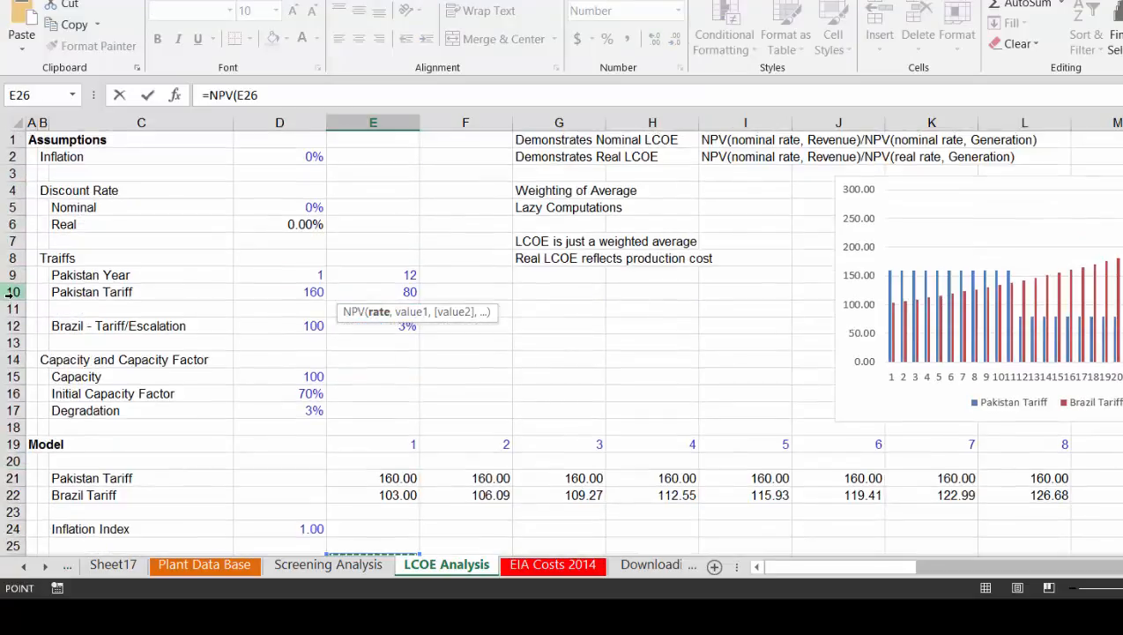
pyautogui.press('Down')
pyautogui.press('Up')
pyautogui.press('Up')
pyautogui.press('Up')
pyautogui.press('Up')
pyautogui.press('Up')
pyautogui.press('Up')
pyautogui.press('Up')
pyautogui.press('Up')
pyautogui.press('Up')
pyautogui.press('Up')
pyautogui.press('Up')
pyautogui.press('Up')
pyautogui.press('Up')
pyautogui.press('Up')
pyautogui.press('Up')
pyautogui.press('Up')
pyautogui.press('Up')
pyautogui.press('Up')
pyautogui.press('Up')
pyautogui.press('Up')
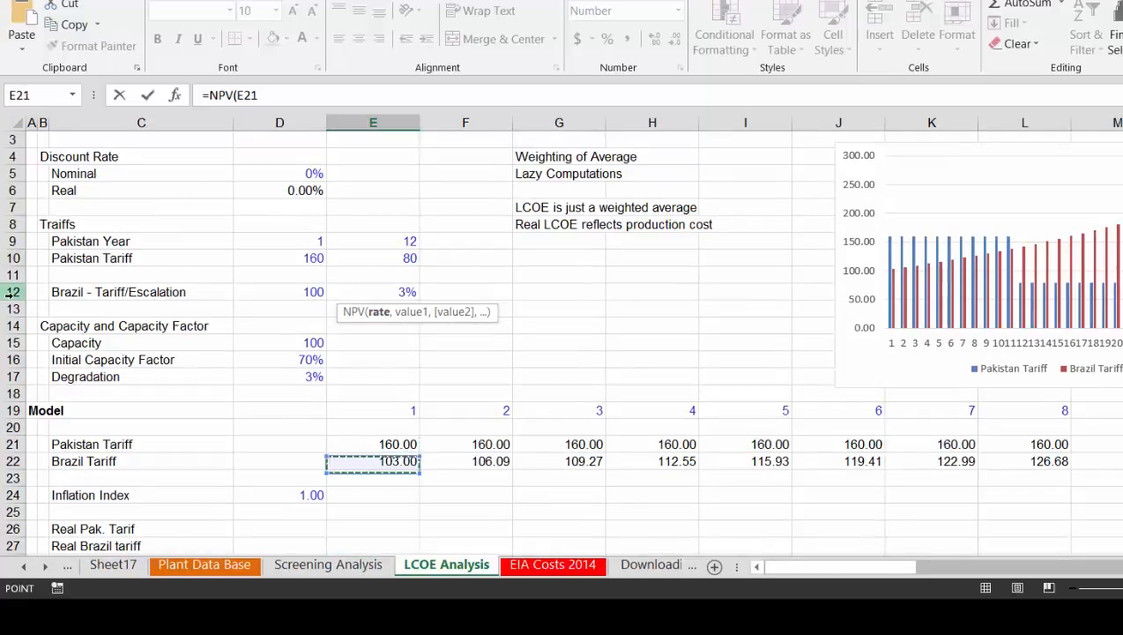
pyautogui.press('Down')
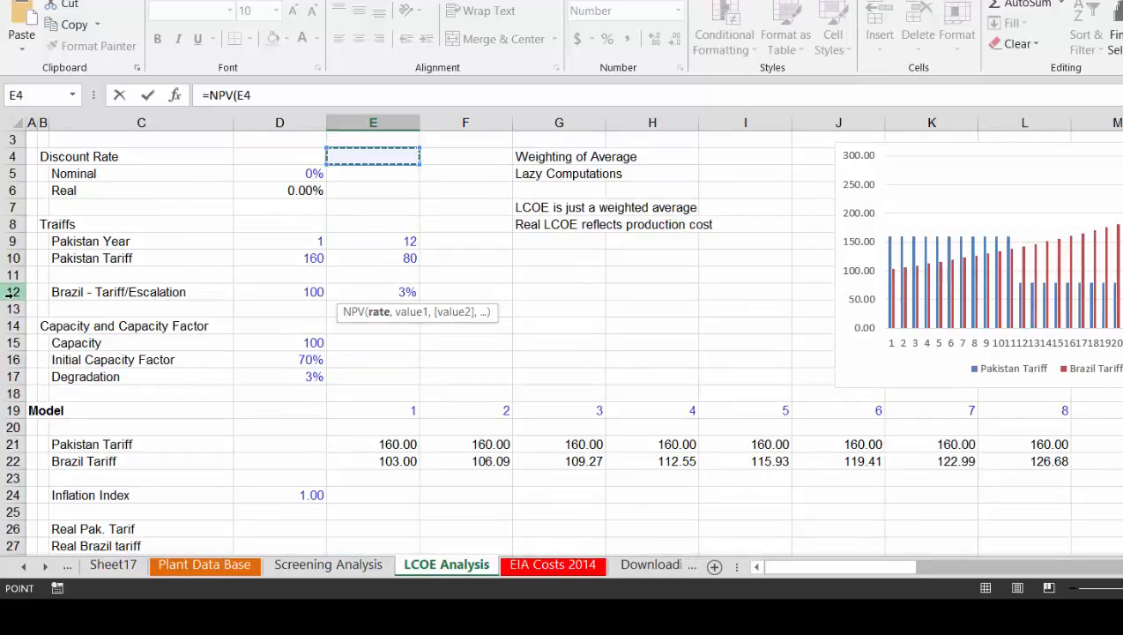
pyautogui.press('Left')
pyautogui.press('Down')
pyautogui.write(',')
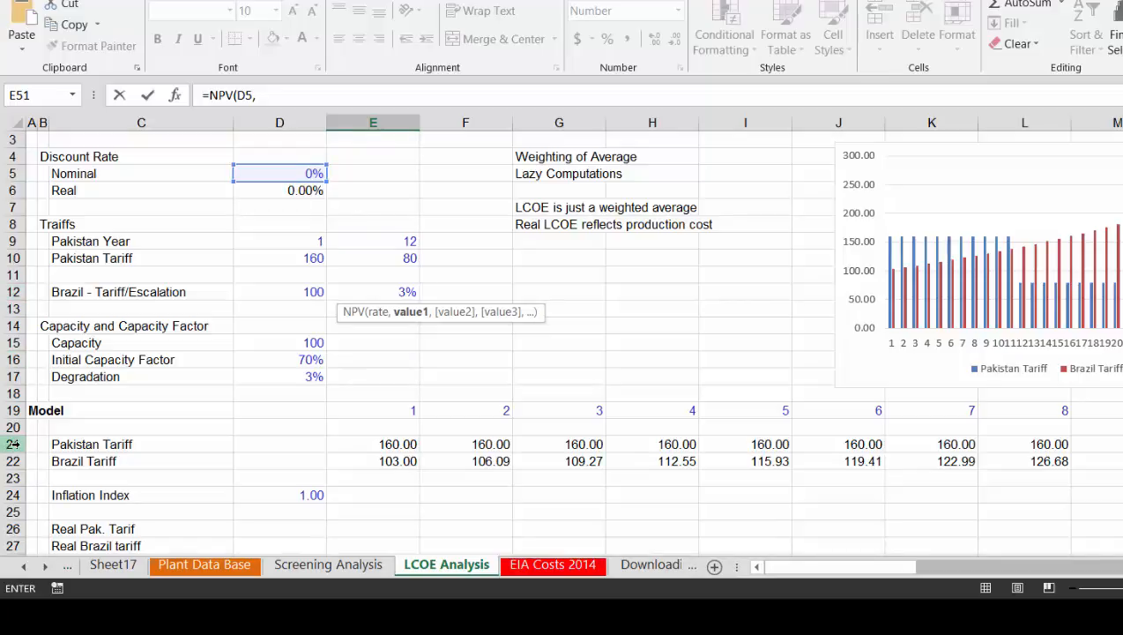
pyautogui.press('BackSpace')
pyautogui.press('F4')
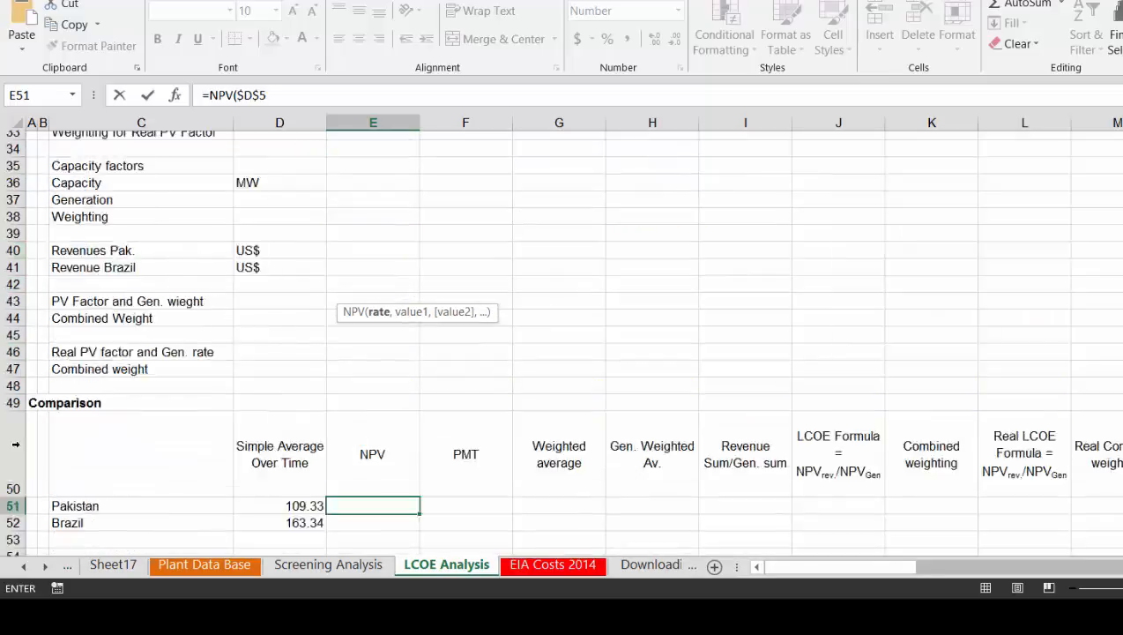
pyautogui.scroll(-3, 14, 445)
pyautogui.write(',')
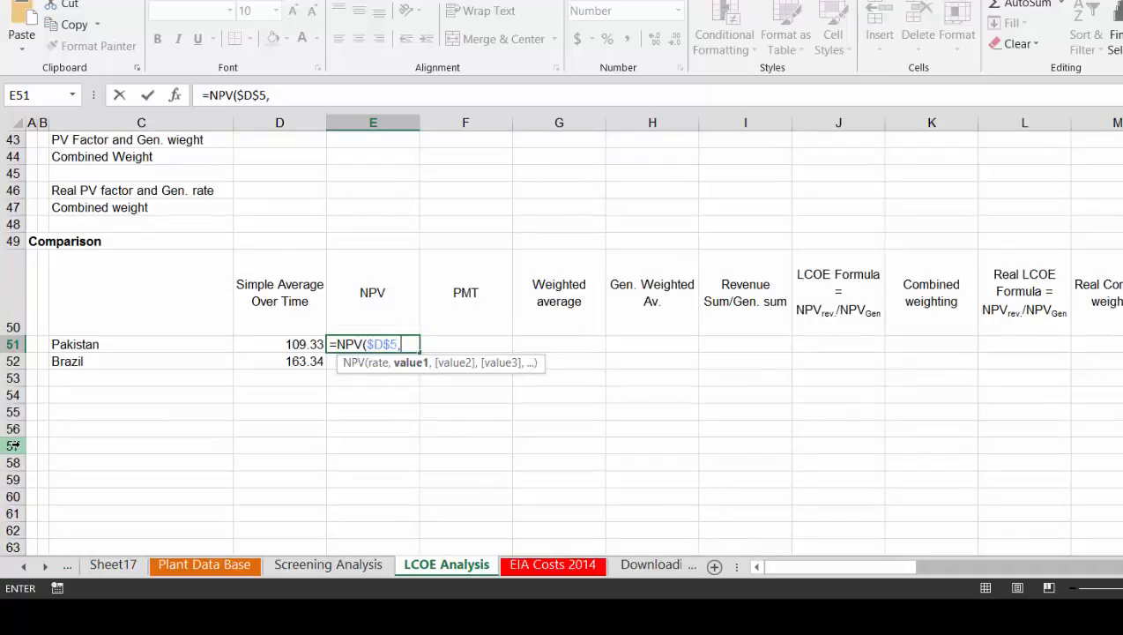
pyautogui.press('Up')
pyautogui.press('Up')
pyautogui.press('Up')
pyautogui.press('Up')
pyautogui.press('Up')
pyautogui.press('Up')
pyautogui.press('Up')
pyautogui.press('Up')
pyautogui.press('Up')
pyautogui.press('Up')
pyautogui.press('Up')
pyautogui.press('Up')
pyautogui.press('Up')
pyautogui.press('Up')
pyautogui.press('Up')
pyautogui.press('Up')
pyautogui.press('Up')
pyautogui.press('Up')
pyautogui.press('Up')
pyautogui.press('Up')
pyautogui.press('Up')
pyautogui.press('Up')
pyautogui.press('Up')
pyautogui.press('Up')
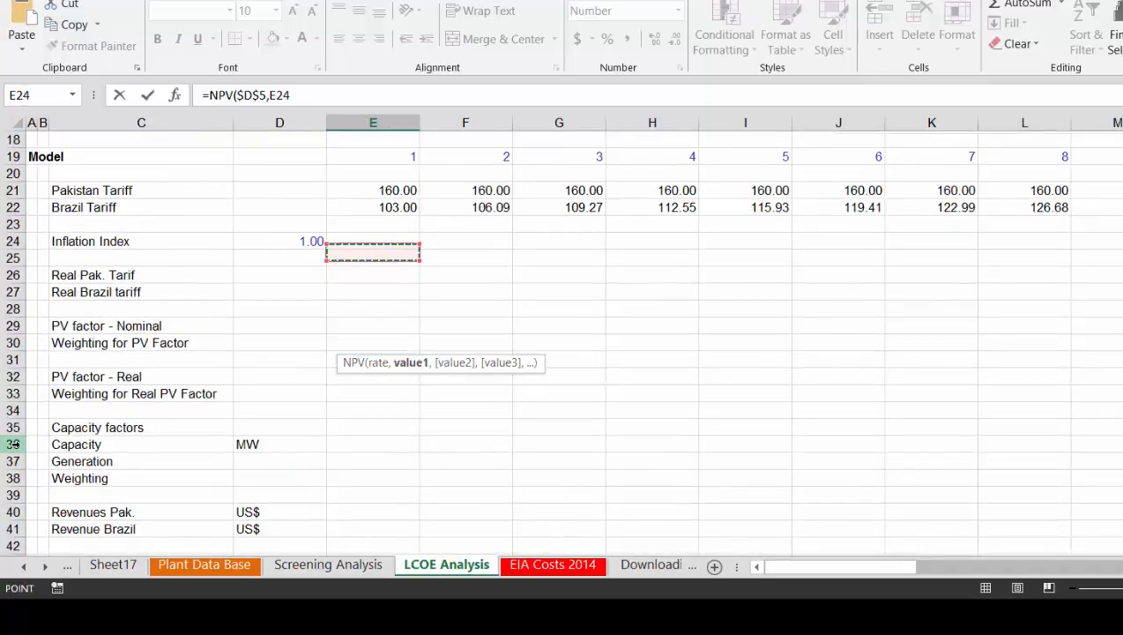
pyautogui.press('Up')
pyautogui.hotkey('shift', 'space')
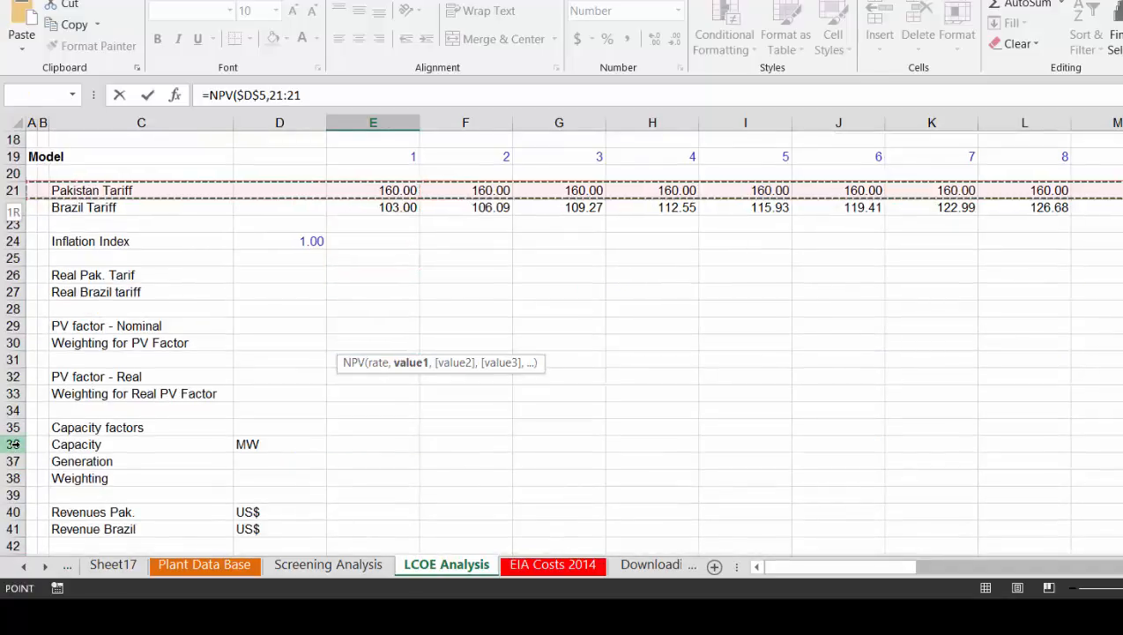
pyautogui.press('Return')
# Copy the NPV formula from E51 down to E52 for Brazil
pyautogui.press('Up')
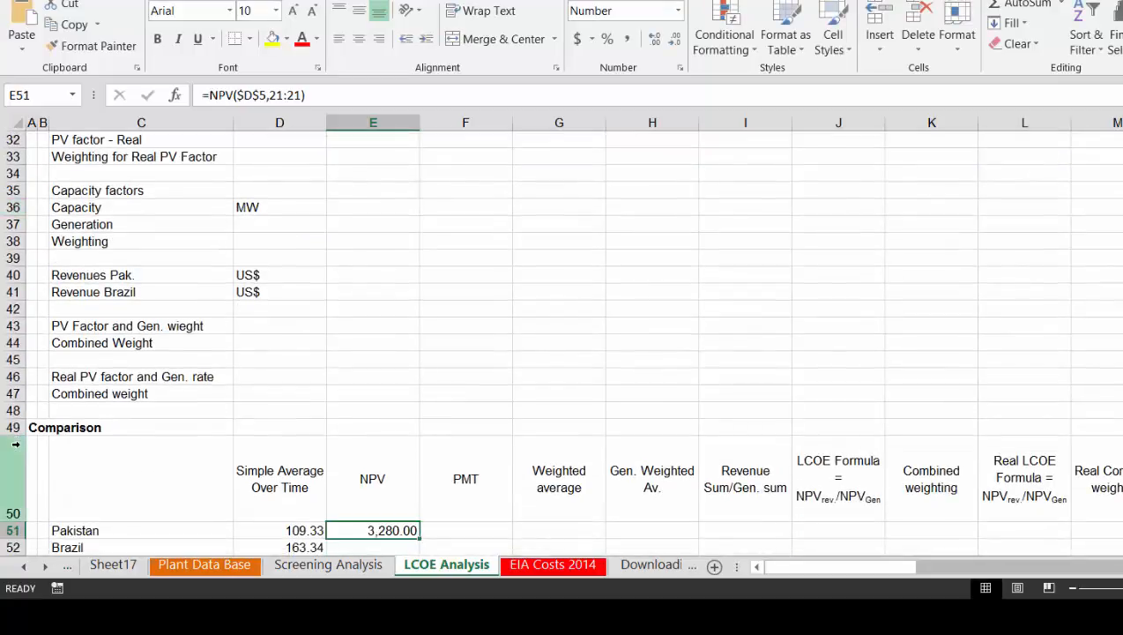
pyautogui.hotkey('shift', 'Down')
pyautogui.hotkey('ctrl', 'd')
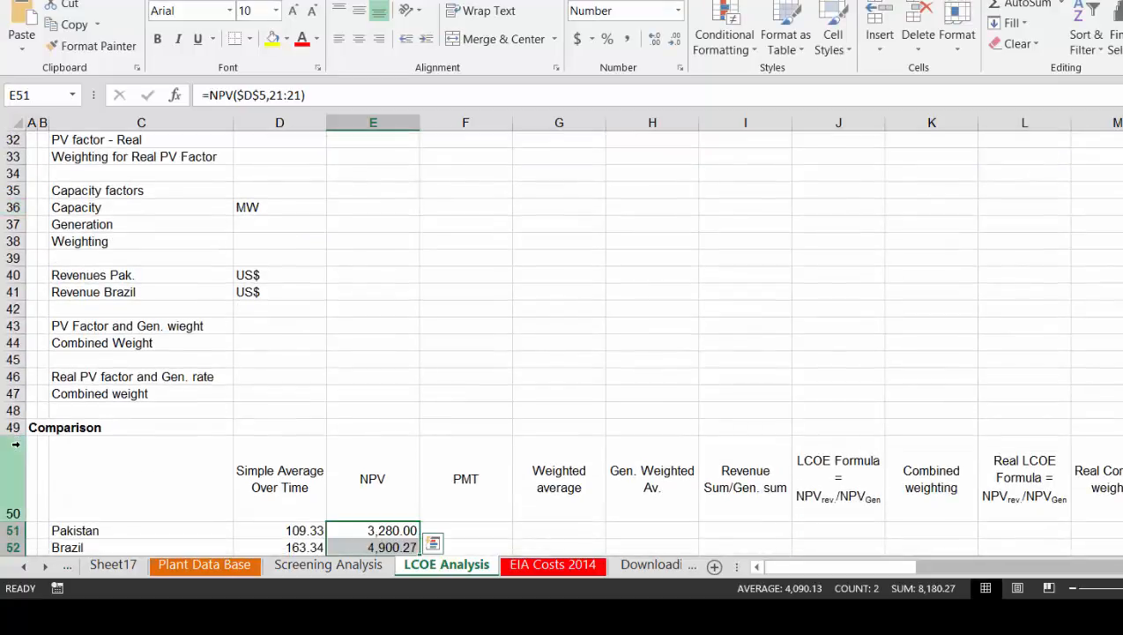
pyautogui.press('Down')
pyautogui.press('Down')
pyautogui.press('Up')
pyautogui.press('Up')
# Enter =PMT($D$5,$AH$19,-E51) in F51 to level Pakistan's NPV over the model years, with rate and period count as absolute references
pyautogui.press('Right')
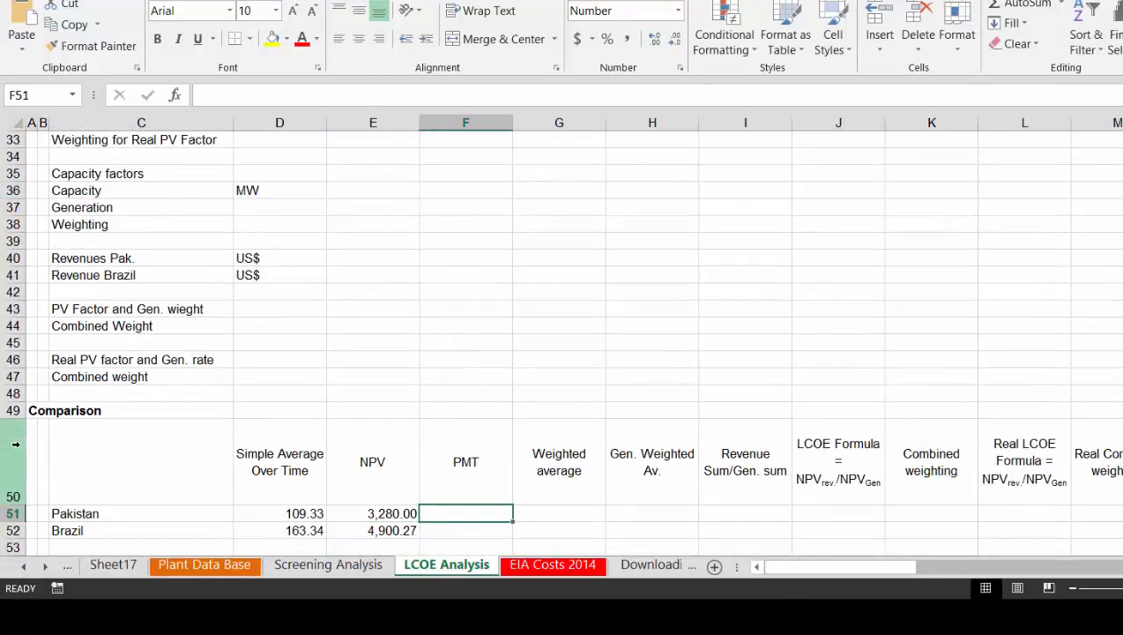
pyautogui.write('=pm')
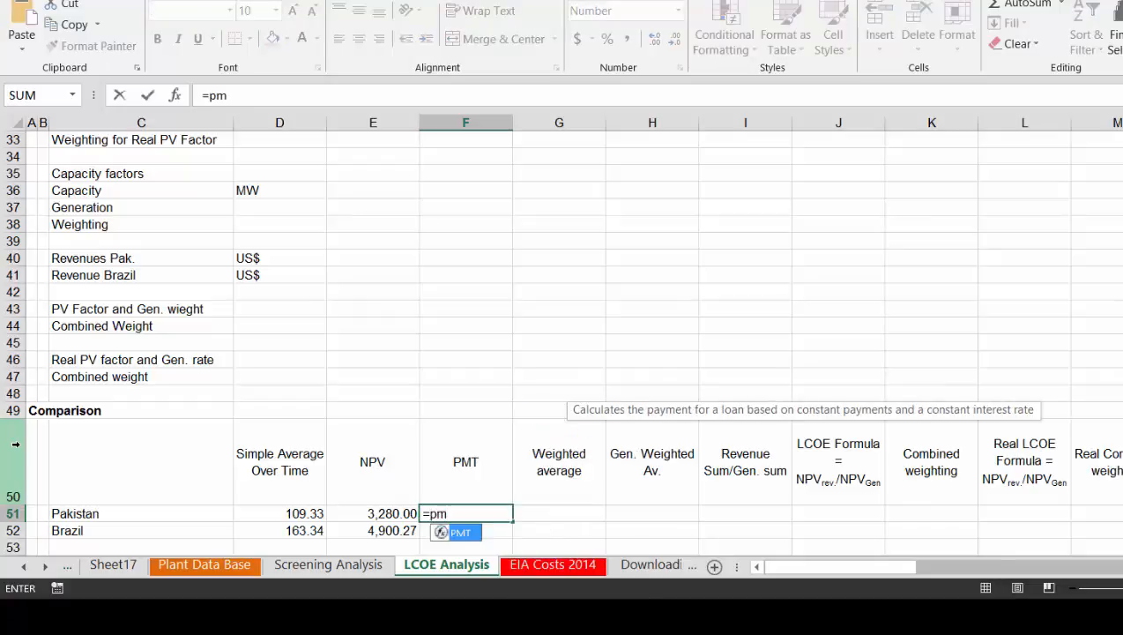
pyautogui.press('Tab')
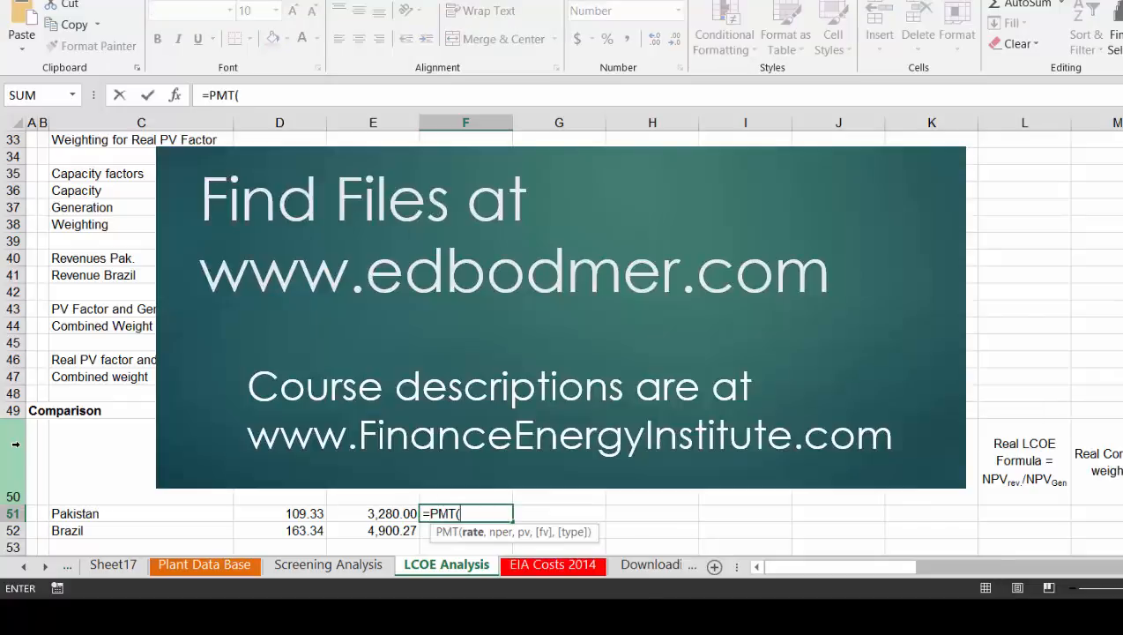
pyautogui.hotkey('ctrl', 'Up')
pyautogui.press('Up')
pyautogui.press('Up')
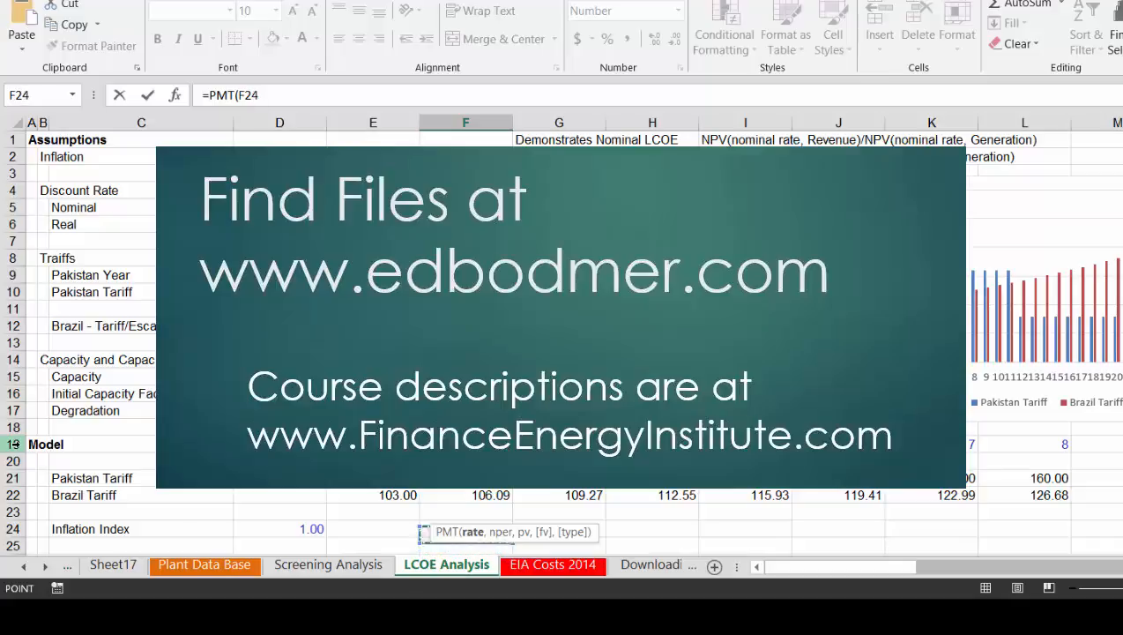
pyautogui.press('Up')
pyautogui.press('Up')
pyautogui.press('Up')
pyautogui.press('Up')
pyautogui.press('Up')
pyautogui.press('Up')
pyautogui.press('Up')
pyautogui.press('Up')
pyautogui.press('Up')
pyautogui.press('Up')
pyautogui.press('Up')
pyautogui.press('Up')
pyautogui.press('Up')
pyautogui.press('Down')
pyautogui.press('Down')
pyautogui.press('Down')
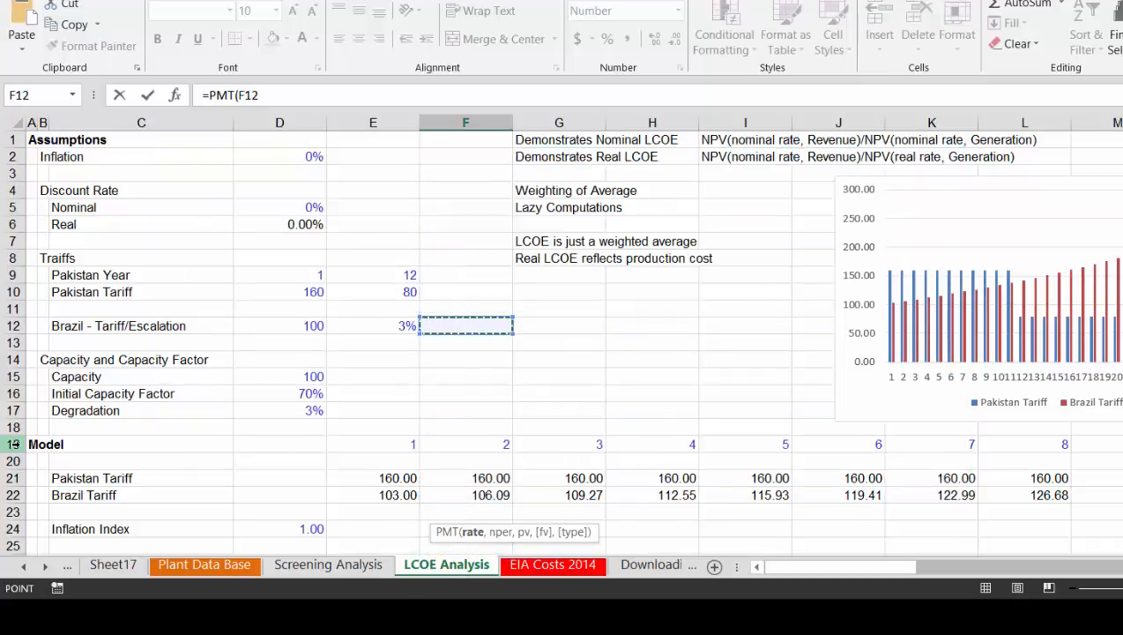
pyautogui.press('Left')
pyautogui.press('Left')
pyautogui.press('Up')
pyautogui.press('Up')
pyautogui.press('Up')
pyautogui.press('Up')
pyautogui.press('Up')
pyautogui.press('Up')
pyautogui.press('Up')
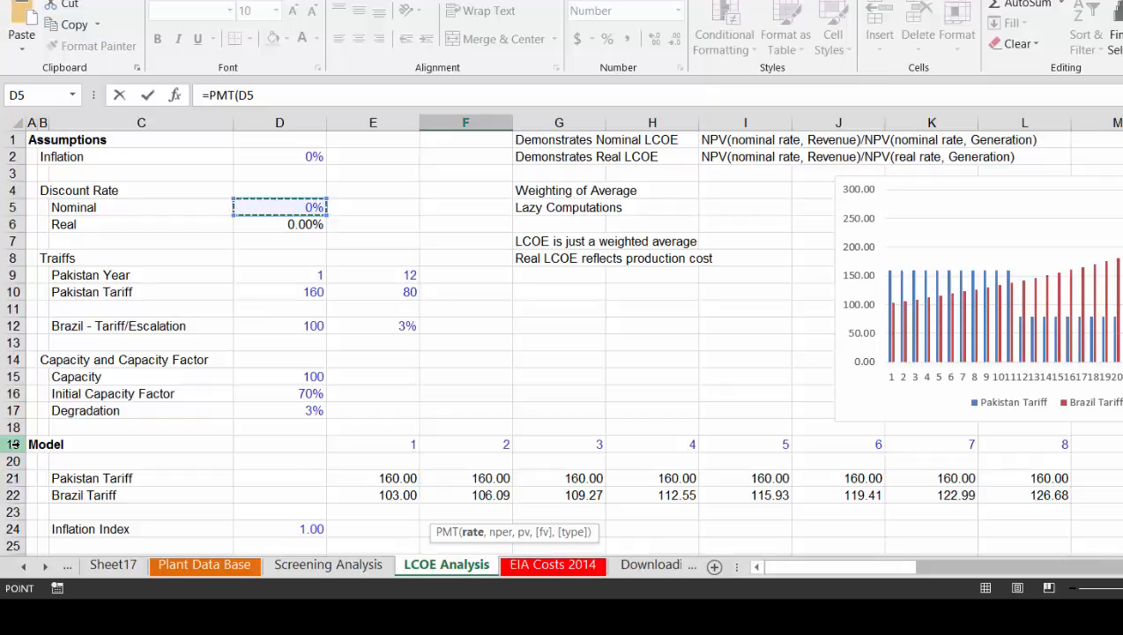
pyautogui.press('F4')
pyautogui.scroll(-9, 14, 443)
pyautogui.scroll(-5, 14, 443)
pyautogui.write(',')
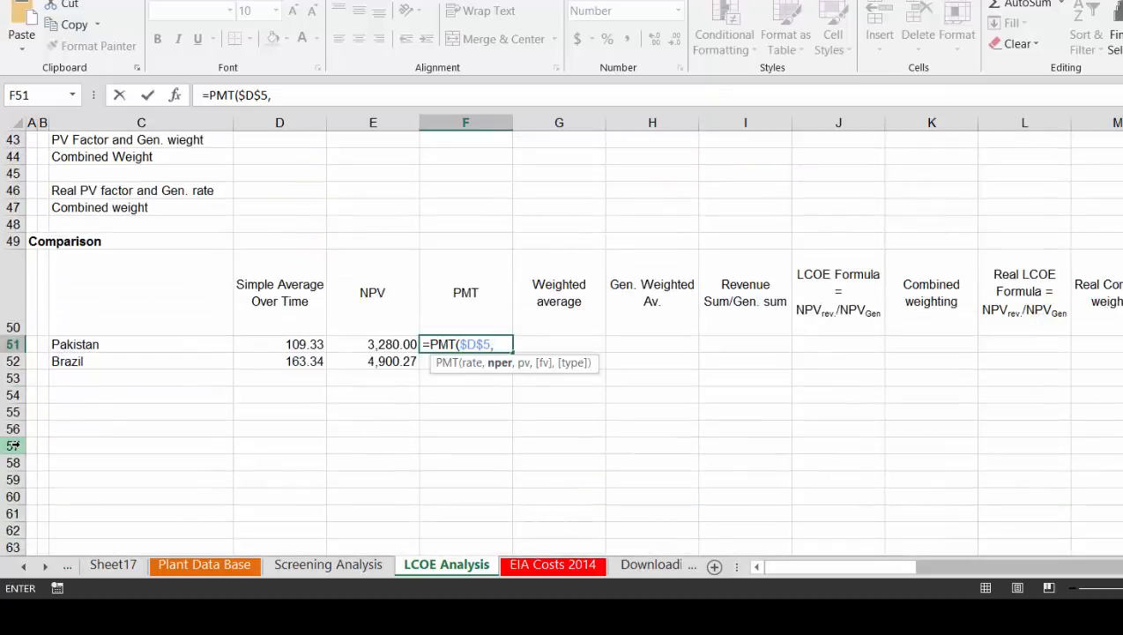
pyautogui.press('Up')
pyautogui.press('Up')
pyautogui.press('Up')
pyautogui.press('Up')
pyautogui.press('Up')
pyautogui.press('Up')
pyautogui.press('Up')
pyautogui.press('Up')
pyautogui.press('Up')
pyautogui.press('Up')
pyautogui.press('Up')
pyautogui.press('Up')
pyautogui.press('Up')
pyautogui.press('Up')
pyautogui.press('Up')
pyautogui.press('Up')
pyautogui.press('Up')
pyautogui.press('Up')
pyautogui.press('Up')
pyautogui.press('Up')
pyautogui.scroll(6, 14, 445)
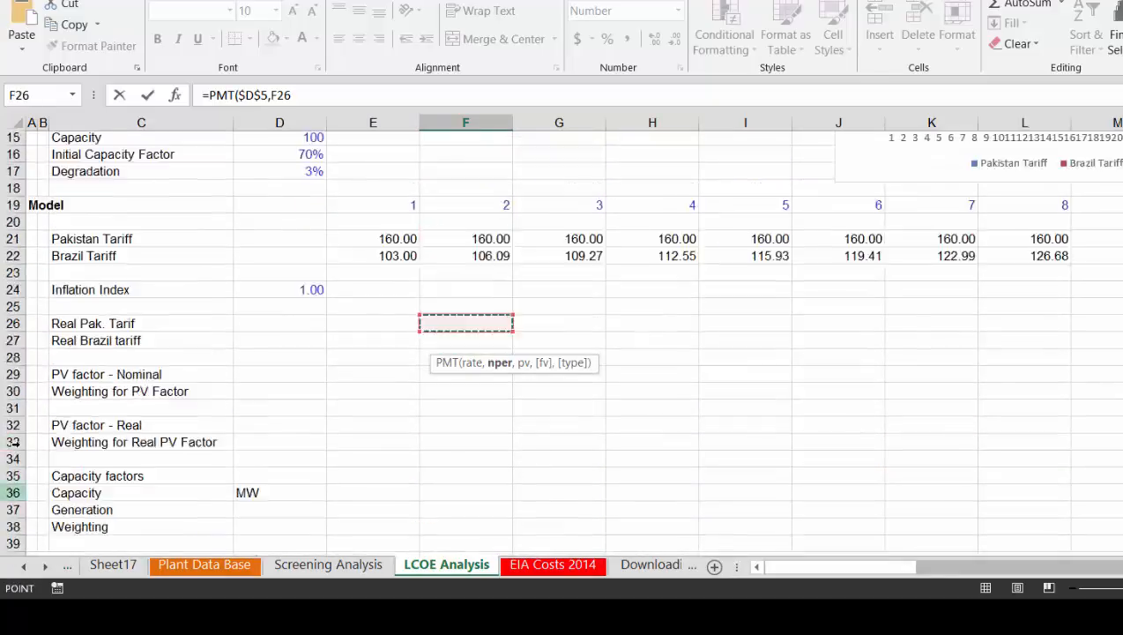
pyautogui.press('Down')
pyautogui.press('Up')
pyautogui.press('Up')
pyautogui.press('Up')
pyautogui.press('Up')
pyautogui.press('Up')
pyautogui.press('Up')
pyautogui.press('Up')
pyautogui.press('Up')
pyautogui.press('Up')
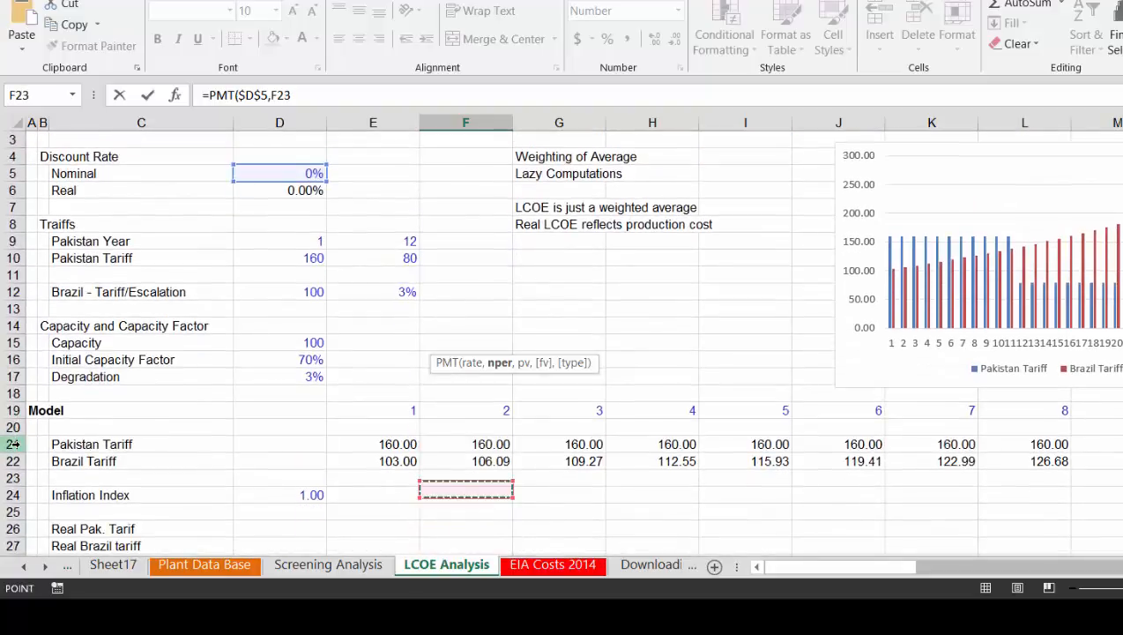
pyautogui.press('Down')
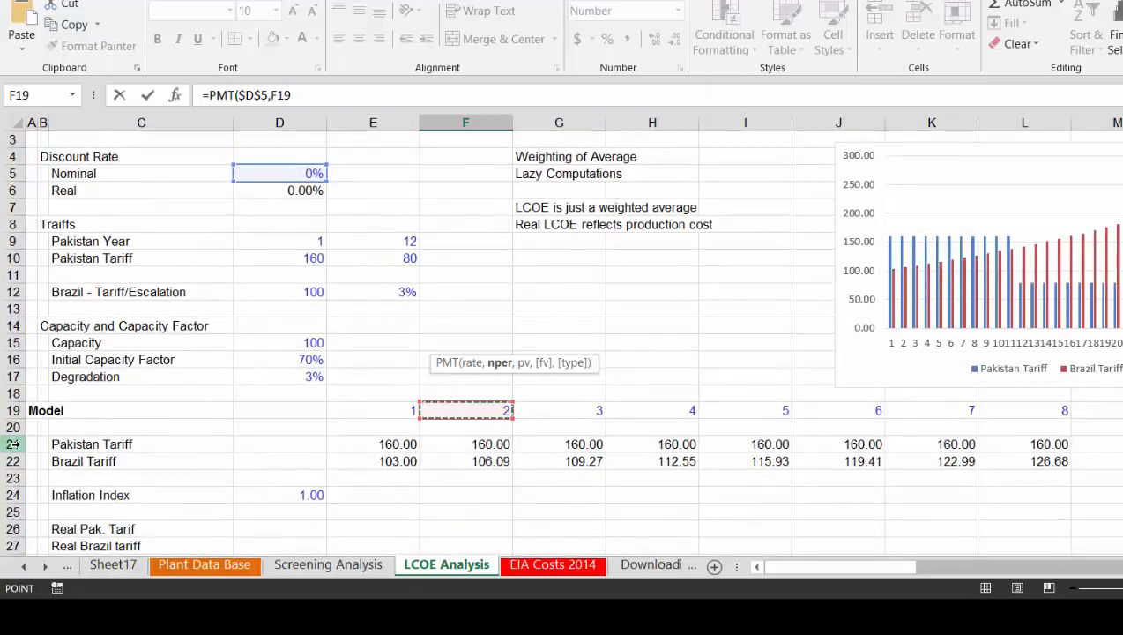
pyautogui.hotkey('ctrl', 'Right')
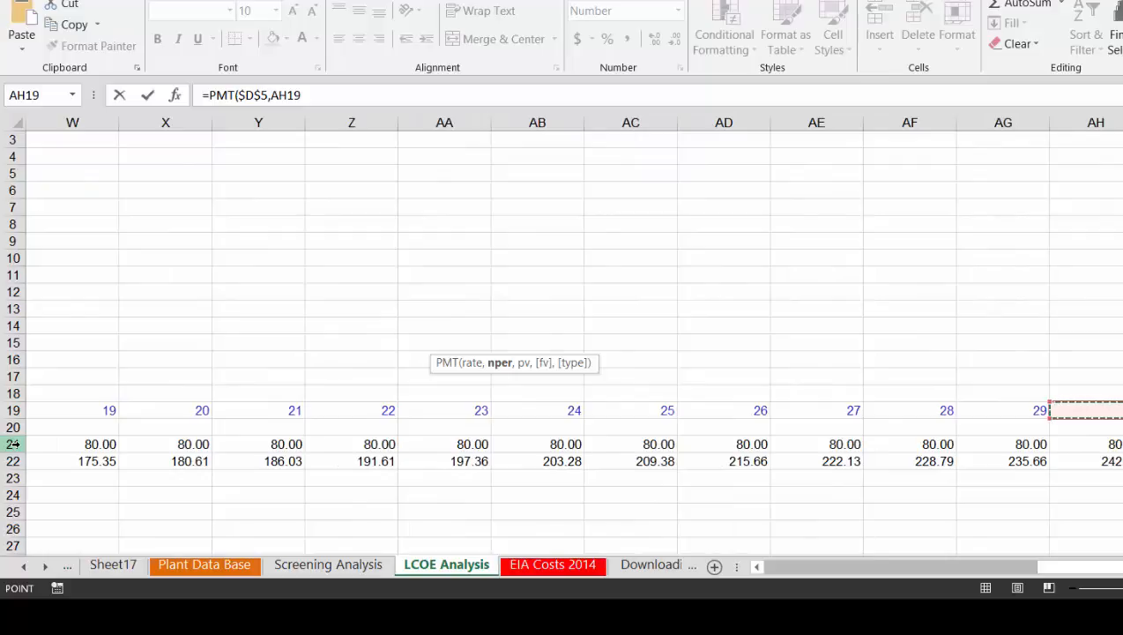
pyautogui.press('F4')
pyautogui.write(',')
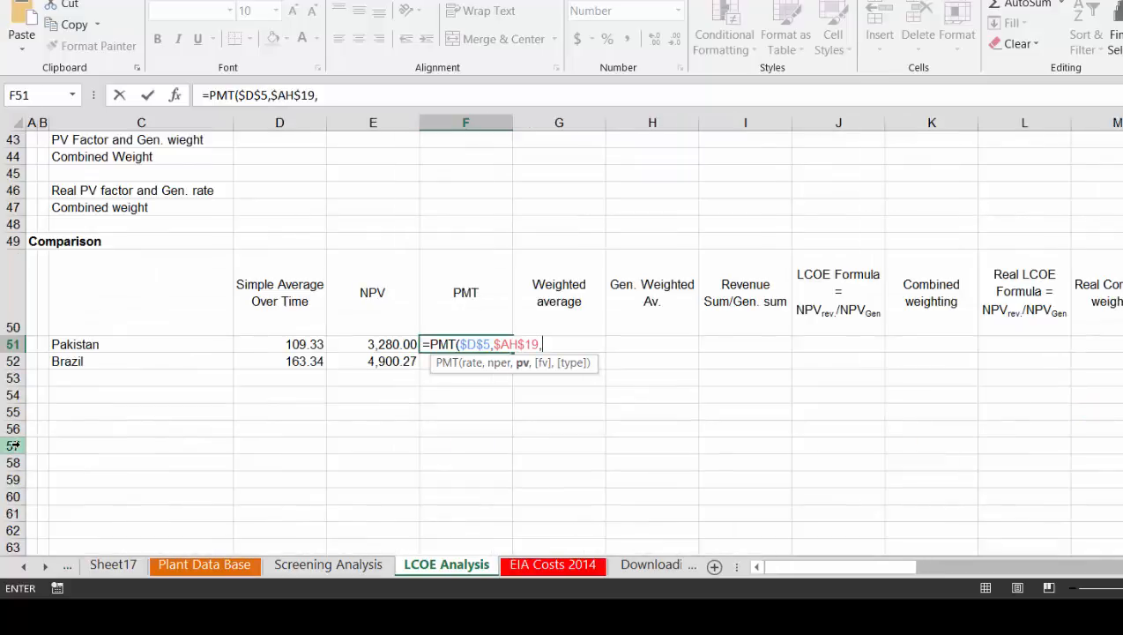
pyautogui.write('-')
pyautogui.press('Left')
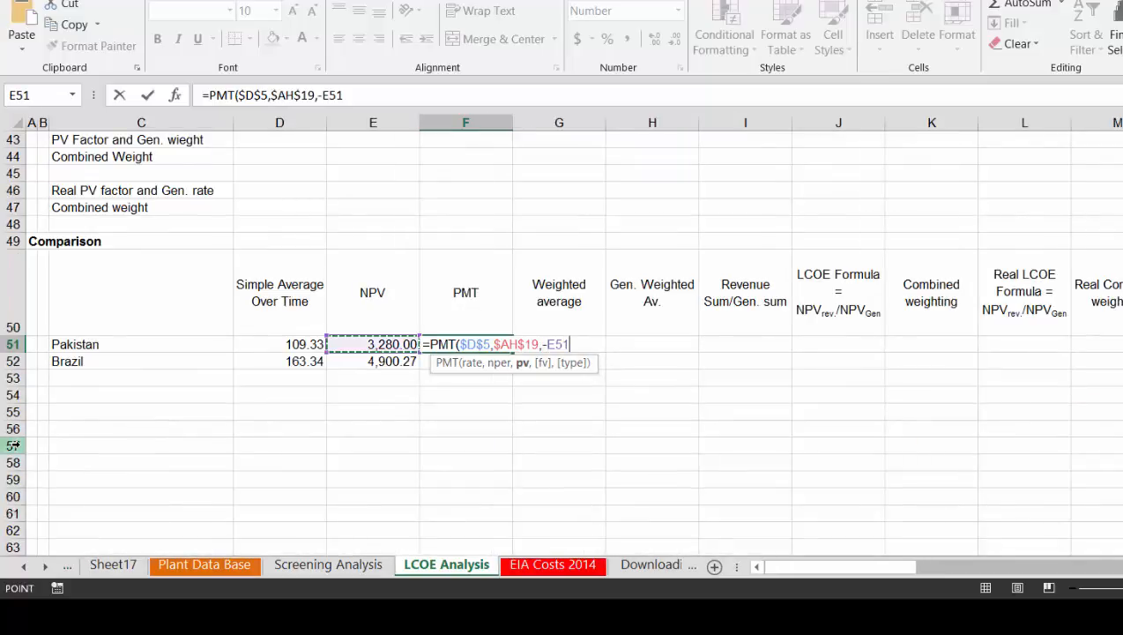
pyautogui.write(')')
pyautogui.press('Return')
# Copy the PMT formula from F51 down to F52 for Brazil
pyautogui.press('Up')
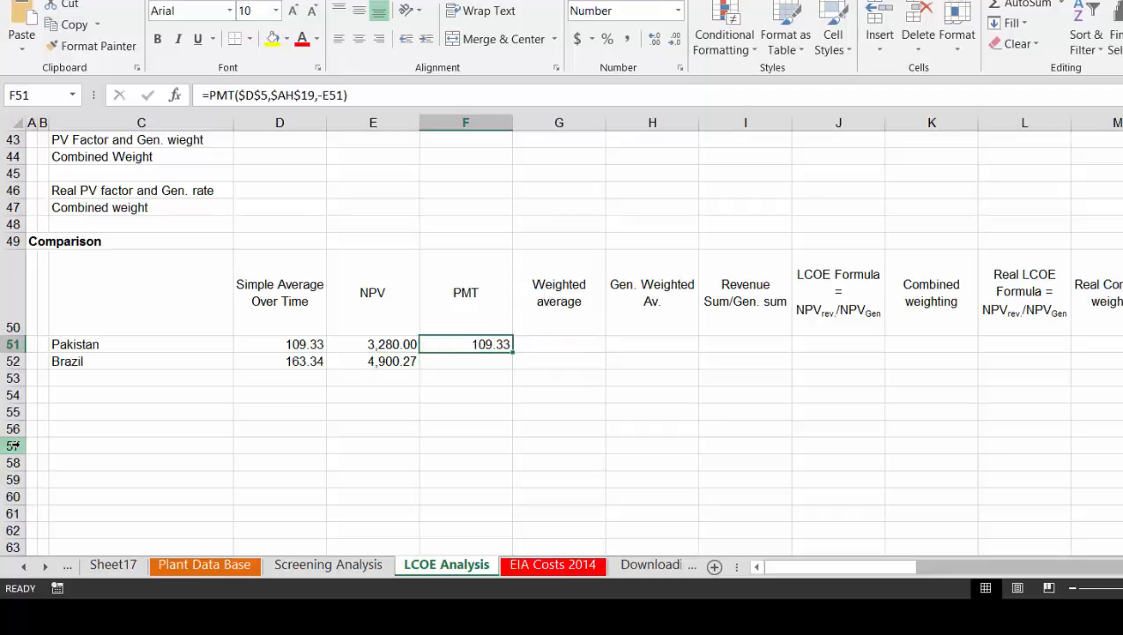
pyautogui.hotkey('shift', 'Down')
pyautogui.hotkey('ctrl', 'd')
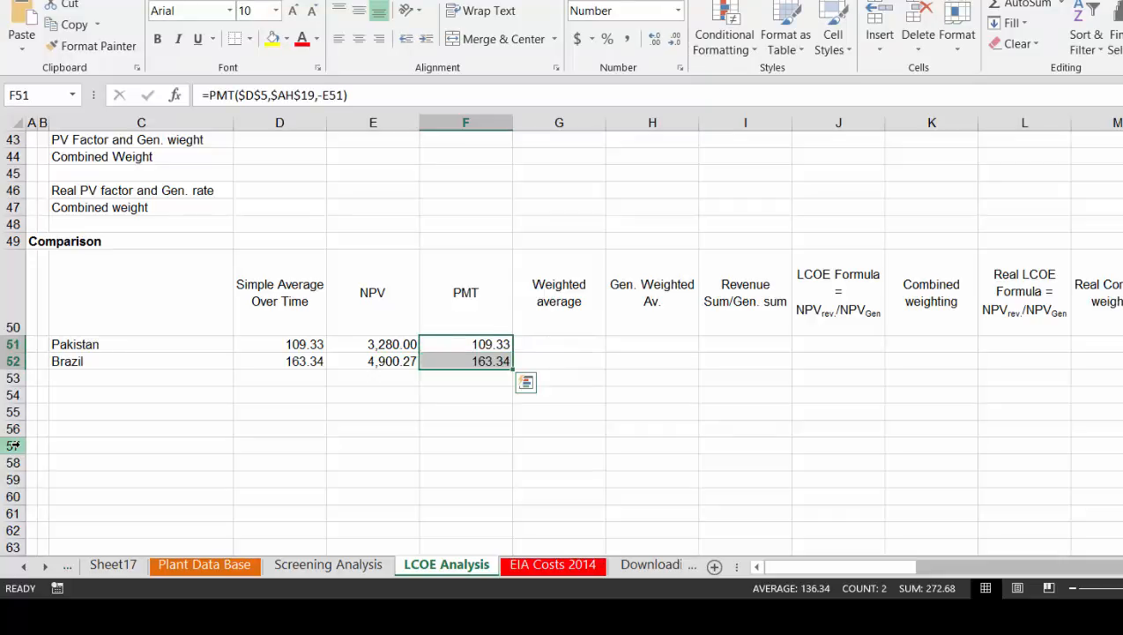
# Set the nominal discount rate in D5 to 10%
pyautogui.press('Up')
pyautogui.press('pageup')
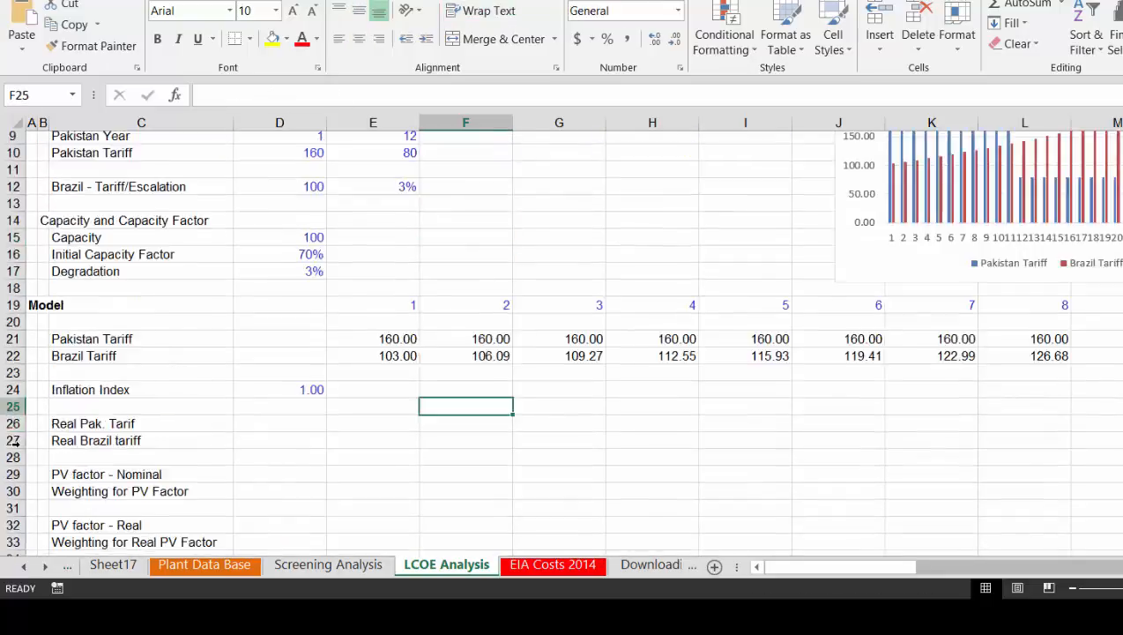
pyautogui.scroll(3, 13, 443)
pyautogui.press('Up')
pyautogui.press('Up')
pyautogui.press('Up')
pyautogui.press('Up')
pyautogui.press('Up')
pyautogui.press('Up')
pyautogui.press('Up')
pyautogui.press('Up')
pyautogui.press('Up')
pyautogui.press('Up')
pyautogui.press('Up')
pyautogui.press('Up')
pyautogui.press('Up')
pyautogui.press('Up')
pyautogui.press('Up')
pyautogui.press('Up')
pyautogui.press('Up')
pyautogui.press('Up')
pyautogui.press('Up')
pyautogui.press('Up')
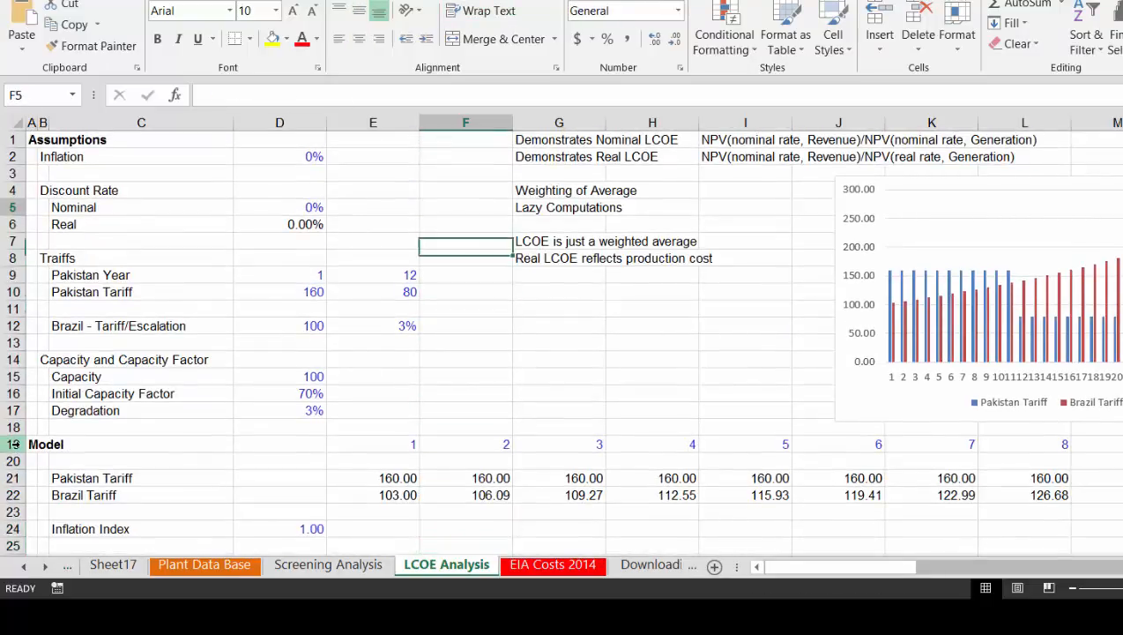
pyautogui.press('Left')
pyautogui.press('Left')
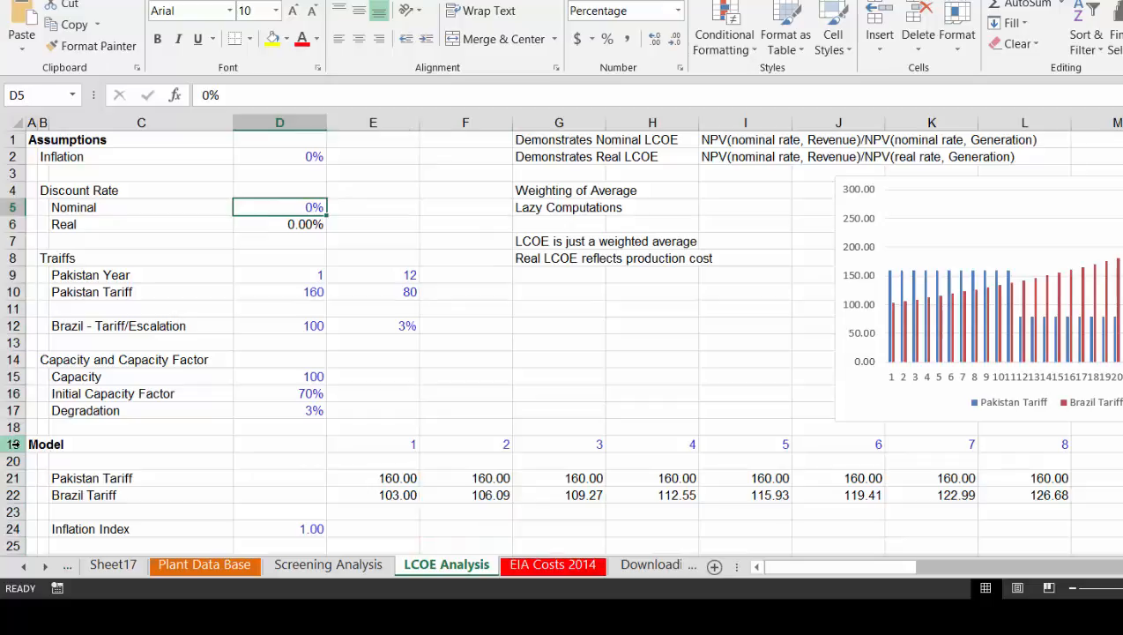
pyautogui.write('10')
pyautogui.press('Return')
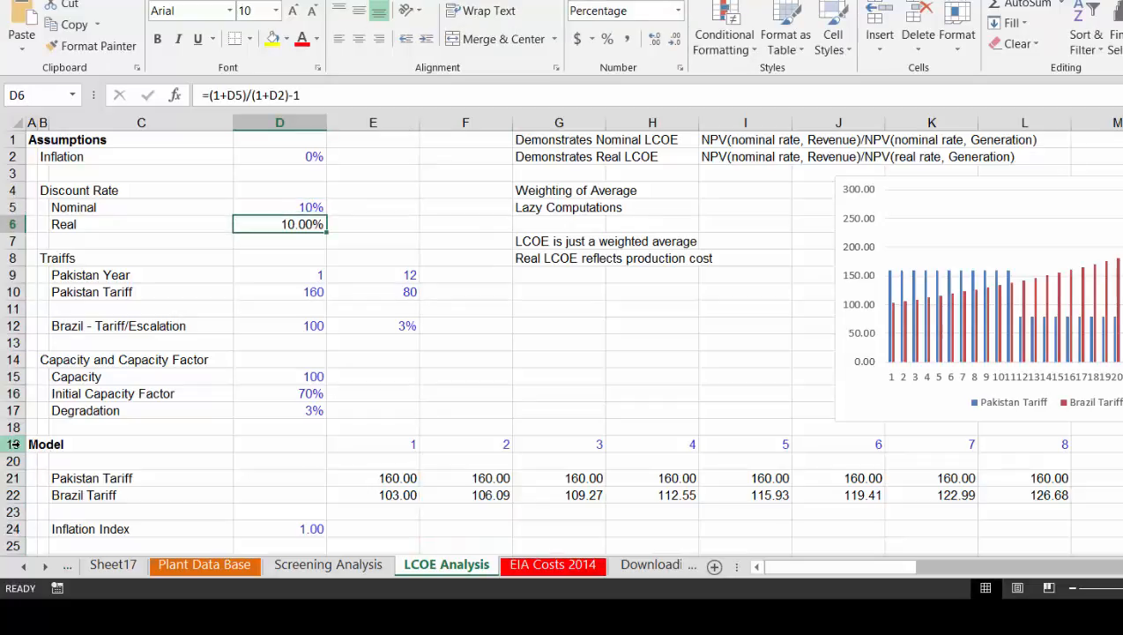
# Examine the NPV and PMT results for Pakistan and Brazil in the comparison table at the 10% nominal rate
pyautogui.press('pagedown')
pyautogui.press('pagedown')
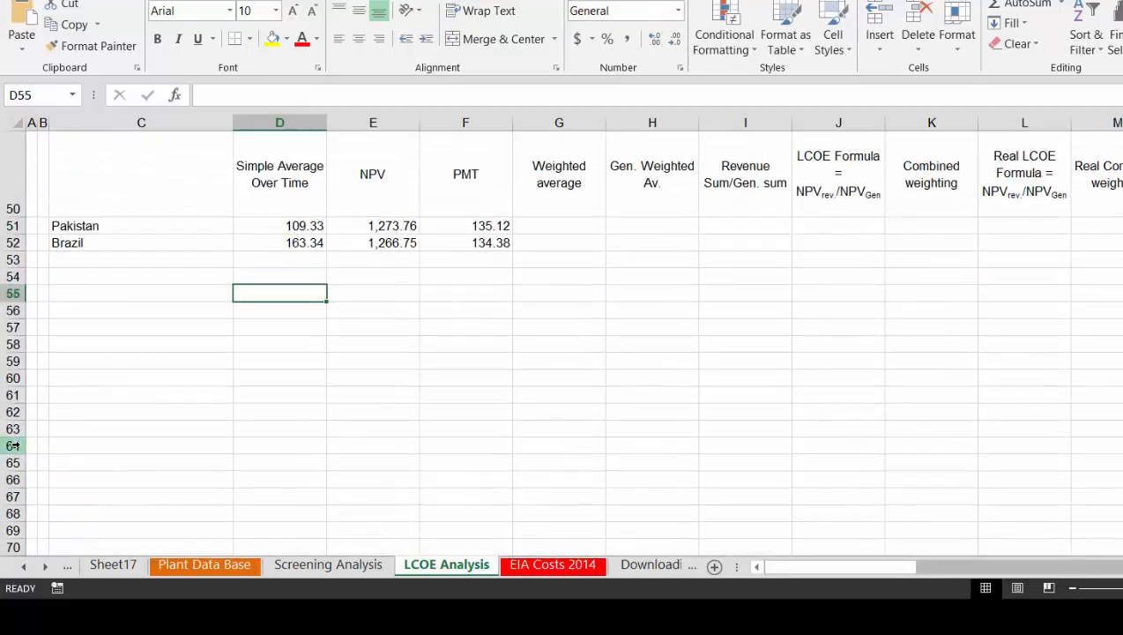
pyautogui.press('Up')
pyautogui.press('Up')
pyautogui.press('Up')
pyautogui.press('Right')
pyautogui.press('Right')
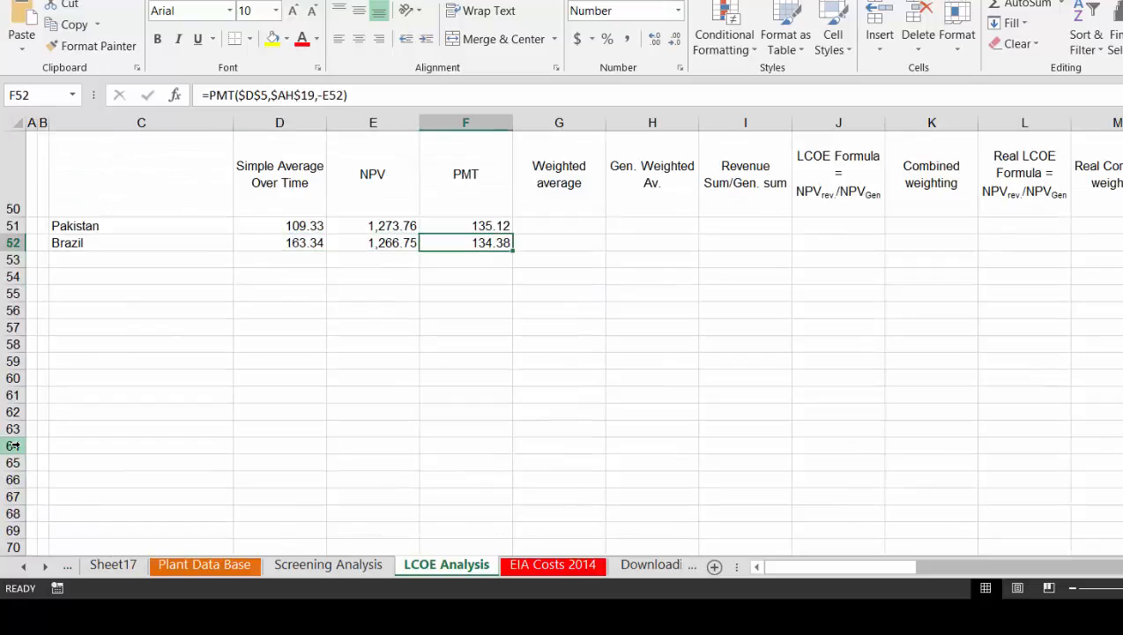
pyautogui.press('Up')
pyautogui.press('Down')
pyautogui.press('Left')
pyautogui.press('Left')
pyautogui.press('Right')
pyautogui.press('Up')
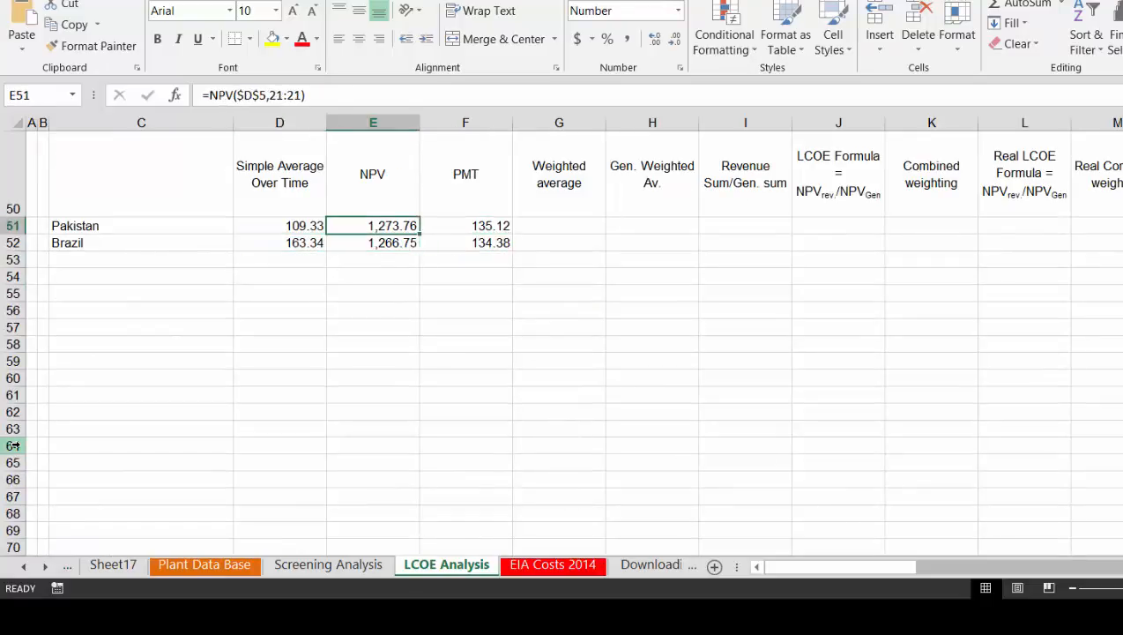
pyautogui.press('Down')
# Set the nominal discount rate in D5 to 20%
pyautogui.press('pageup')
pyautogui.press('pageup')
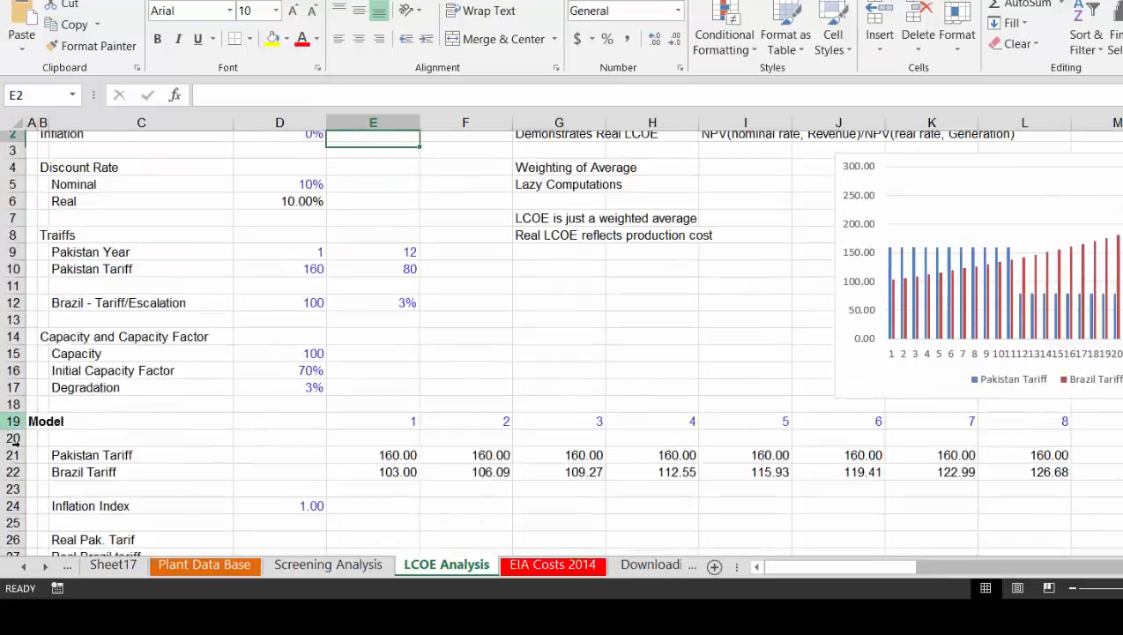
pyautogui.press('Down')
pyautogui.press('Down')
pyautogui.press('Down')
pyautogui.press('Down')
pyautogui.press('Left')
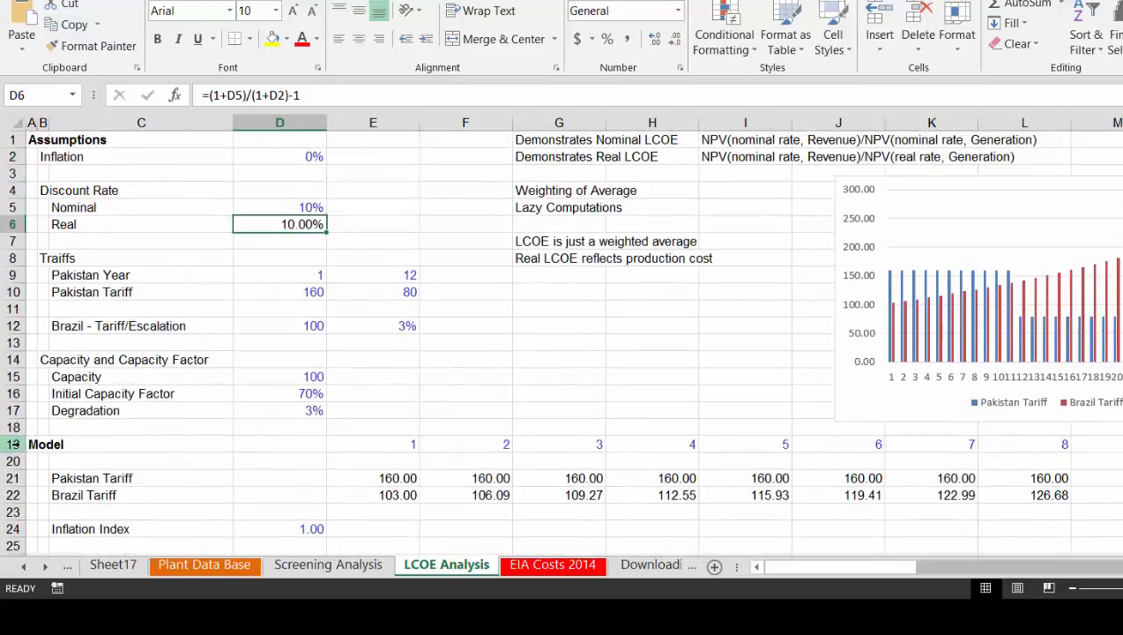
pyautogui.press('Up')
pyautogui.write('20')
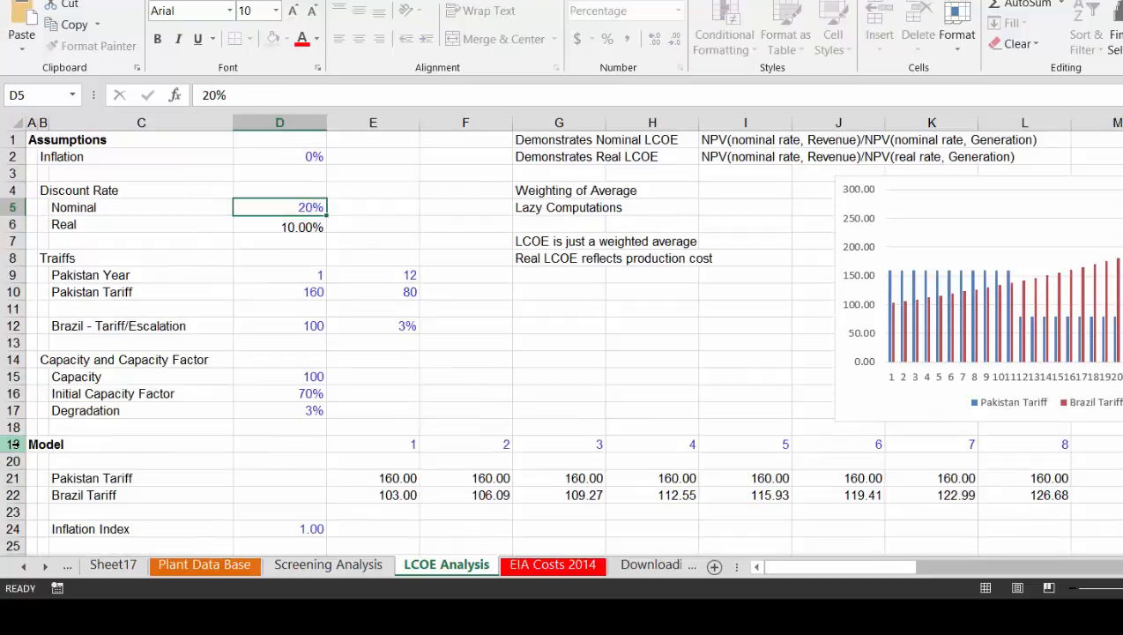
pyautogui.press('Return')
# Check the NPV and PMT results for Pakistan and Brazil at the 20% nominal discount rate
pyautogui.press('pagedown')
pyautogui.press('pagedown')
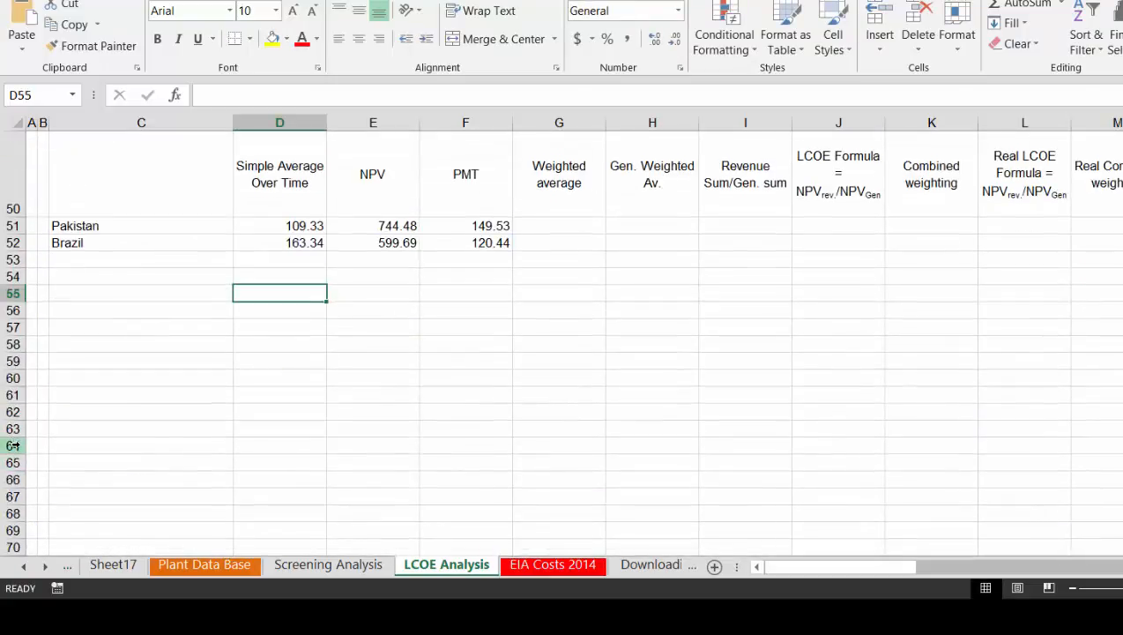
pyautogui.press('pageup')
pyautogui.press('pageup')
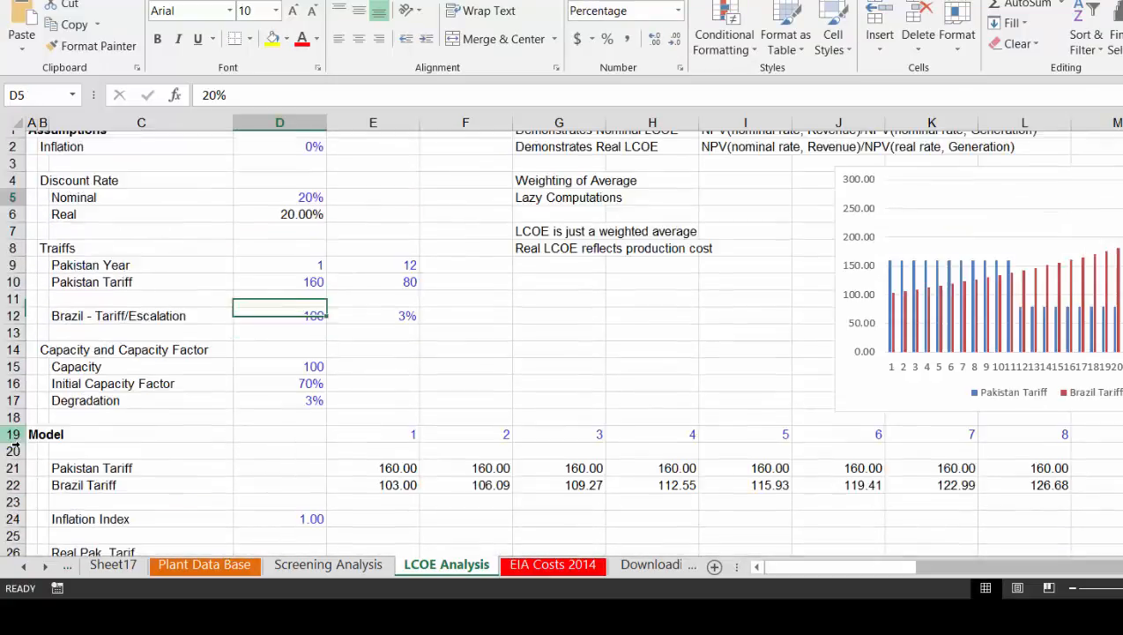
pyautogui.press('Down')
pyautogui.press('Right')
pyautogui.press('Right')
pyautogui.press('Right')
pyautogui.press('Right')
pyautogui.press('Right')
pyautogui.press('Right')
pyautogui.press('Right')
pyautogui.press('Right')
pyautogui.press('Right')
pyautogui.press('Right')
pyautogui.press('Right')
pyautogui.press('Right')
pyautogui.press('Right')
pyautogui.press('Right')
pyautogui.press('Right')
pyautogui.press('Right')
pyautogui.press('Right')
pyautogui.press('Right')
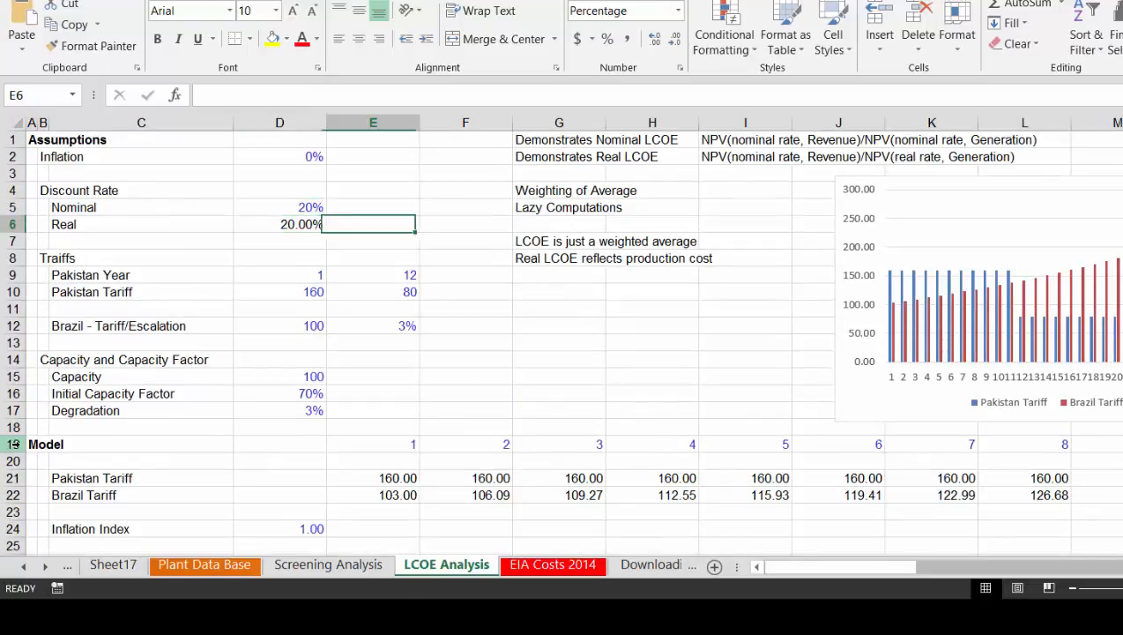
pyautogui.press('Left')
pyautogui.press('Left')
pyautogui.press('Left')
pyautogui.press('Left')
pyautogui.press('Left')
pyautogui.press('Left')
pyautogui.press('Left')
pyautogui.press('Left')
pyautogui.press('Left')
pyautogui.press('Left')
pyautogui.press('Left')
pyautogui.press('Left')
pyautogui.press('Left')
pyautogui.press('Left')
pyautogui.press('Left')
pyautogui.press('Left')
pyautogui.press('Left')
pyautogui.press('Left')
pyautogui.press('Left')
pyautogui.press('Left')
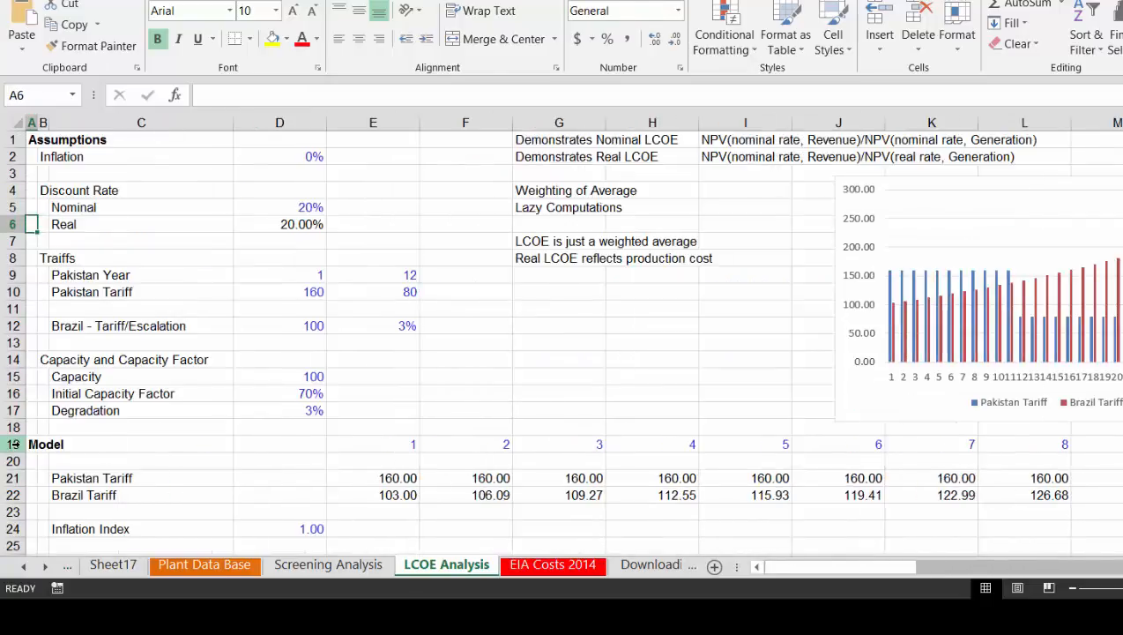
# Enter the nominal PV factor =1/(1+$D$5)^E19 in E29 and fill it across all model years
pyautogui.press('Down')
pyautogui.press('Down')
pyautogui.press('Down')
pyautogui.press('Down')
pyautogui.press('Down')
pyautogui.press('Down')
pyautogui.press('Down')
pyautogui.press('Down')
pyautogui.press('Down')
pyautogui.press('Down')
pyautogui.press('Down')
pyautogui.press('Down')
pyautogui.press('Down')
pyautogui.press('Down')
pyautogui.press('Down')
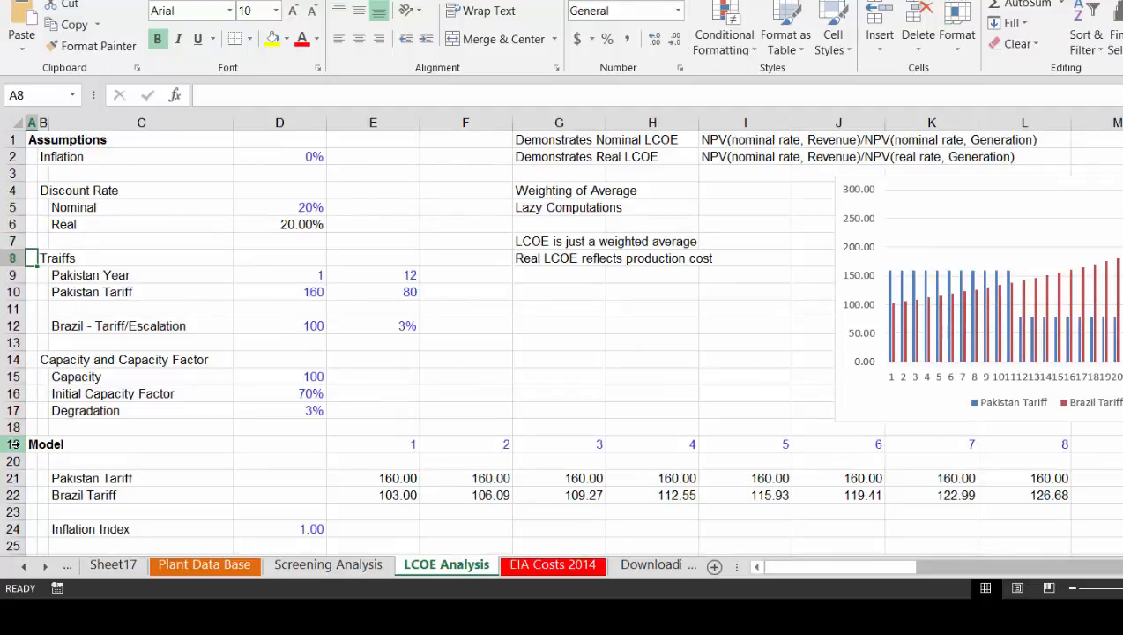
pyautogui.press('Down')
pyautogui.press('Down')
pyautogui.press('Down')
pyautogui.press('Down')
pyautogui.press('Down')
pyautogui.press('Down')
pyautogui.press('Down')
pyautogui.press('Down')
pyautogui.press('Down')
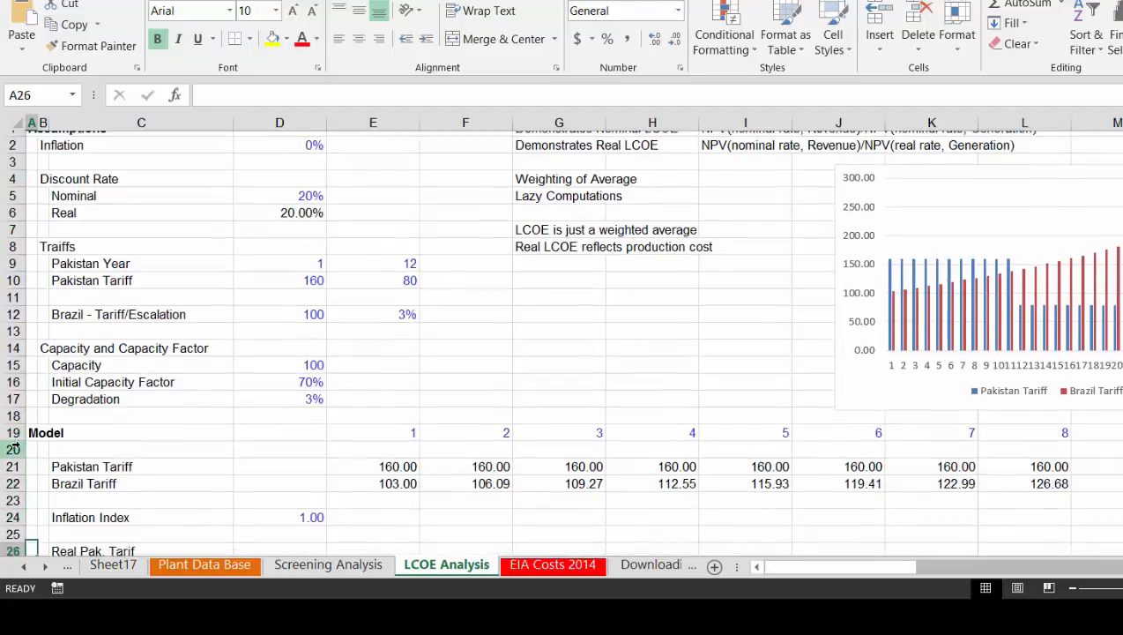
pyautogui.press('Up')
pyautogui.press('Up')
pyautogui.press('Down')
pyautogui.press('Down')
pyautogui.press('Down')
pyautogui.press('Down')
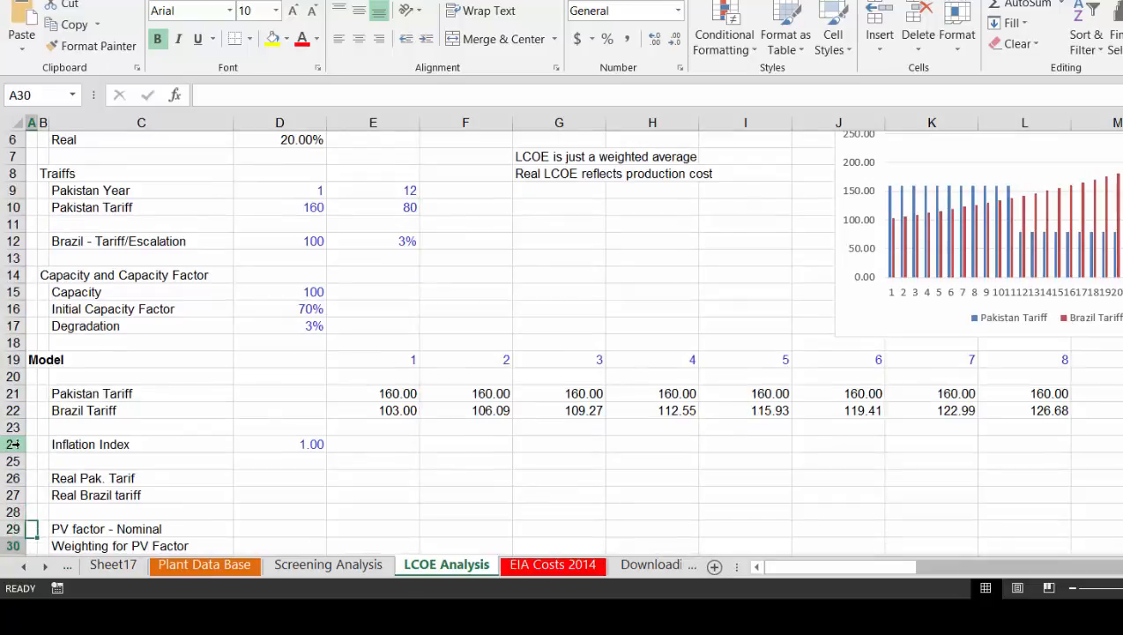
pyautogui.press('Up')
pyautogui.press('Up')
pyautogui.press('Up')
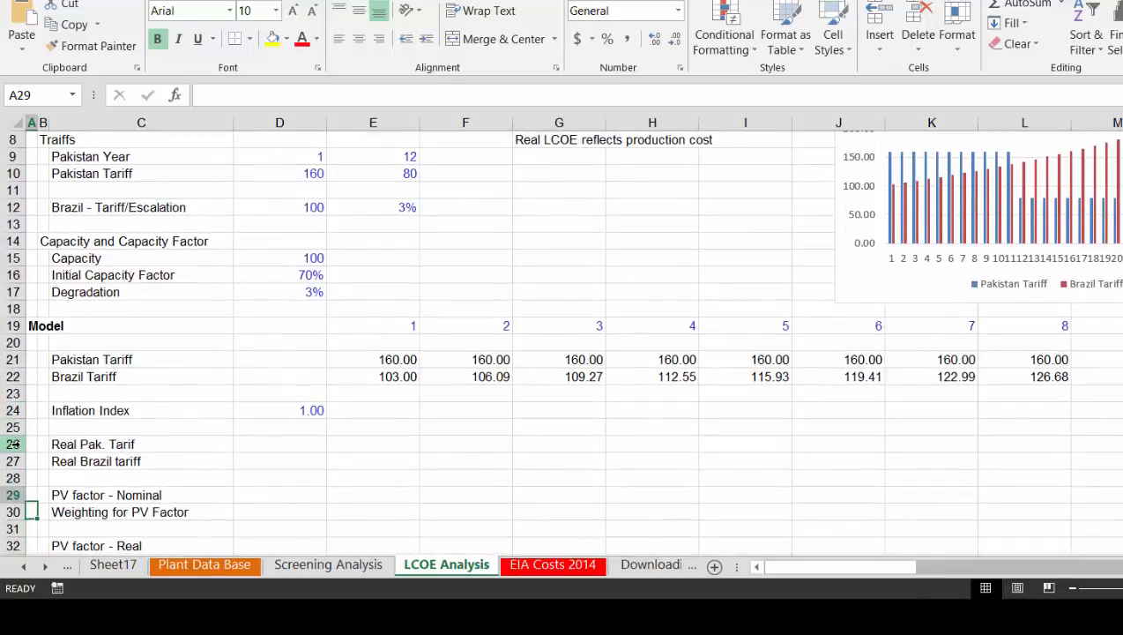
pyautogui.press('Right')
pyautogui.press('Right')
pyautogui.press('Right')
pyautogui.press('Right')
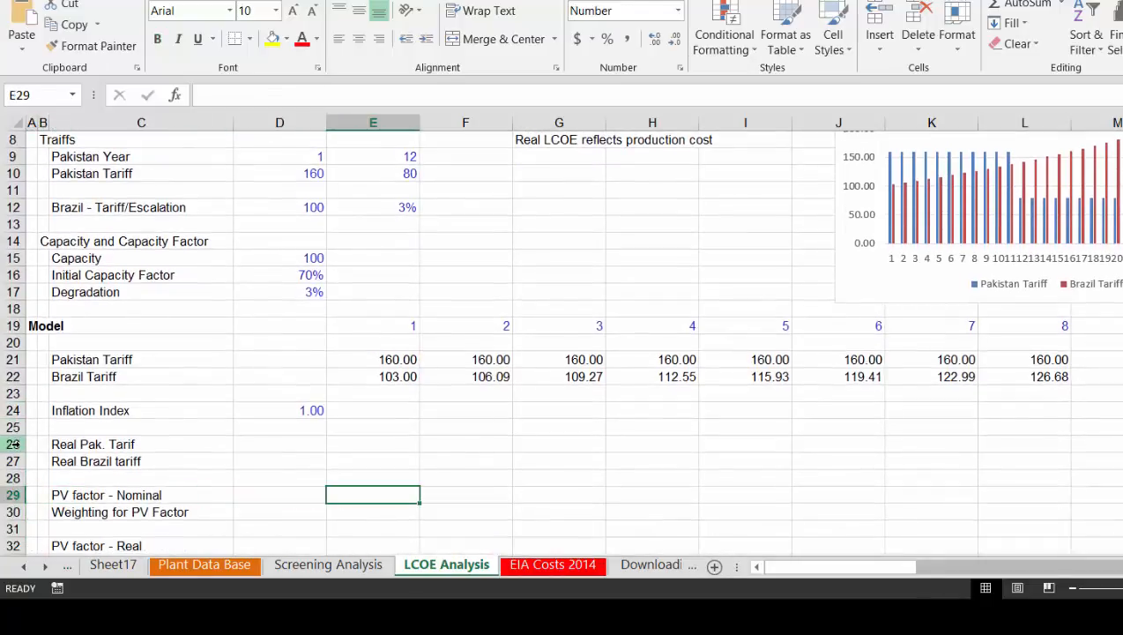
pyautogui.write('=1/(1')
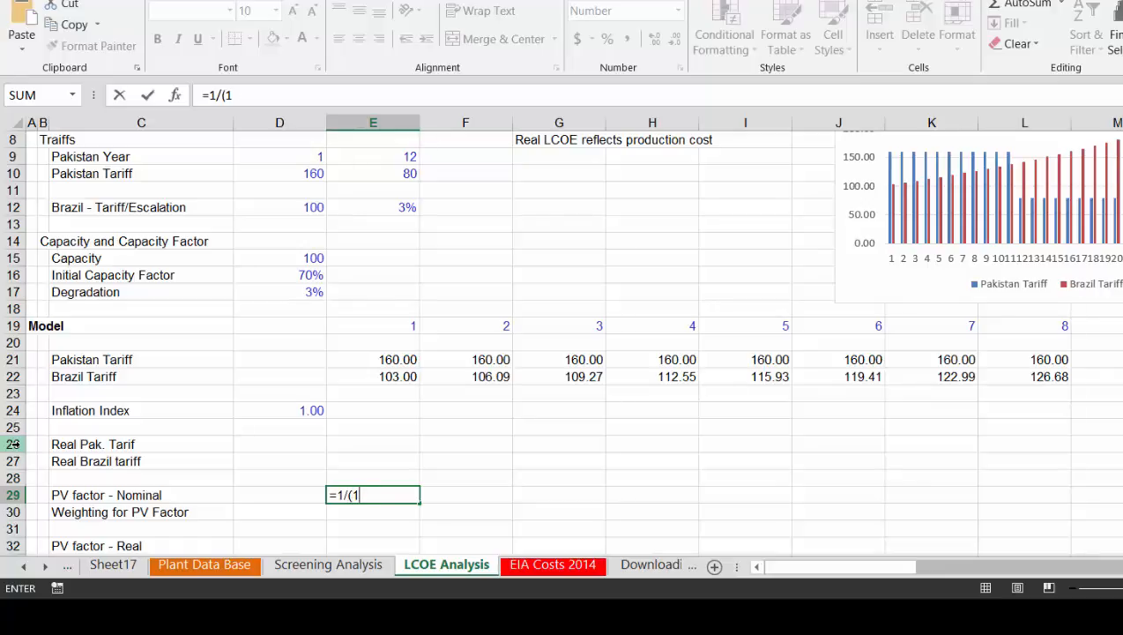
pyautogui.write('+')
pyautogui.press('pageup')
pyautogui.press('Down')
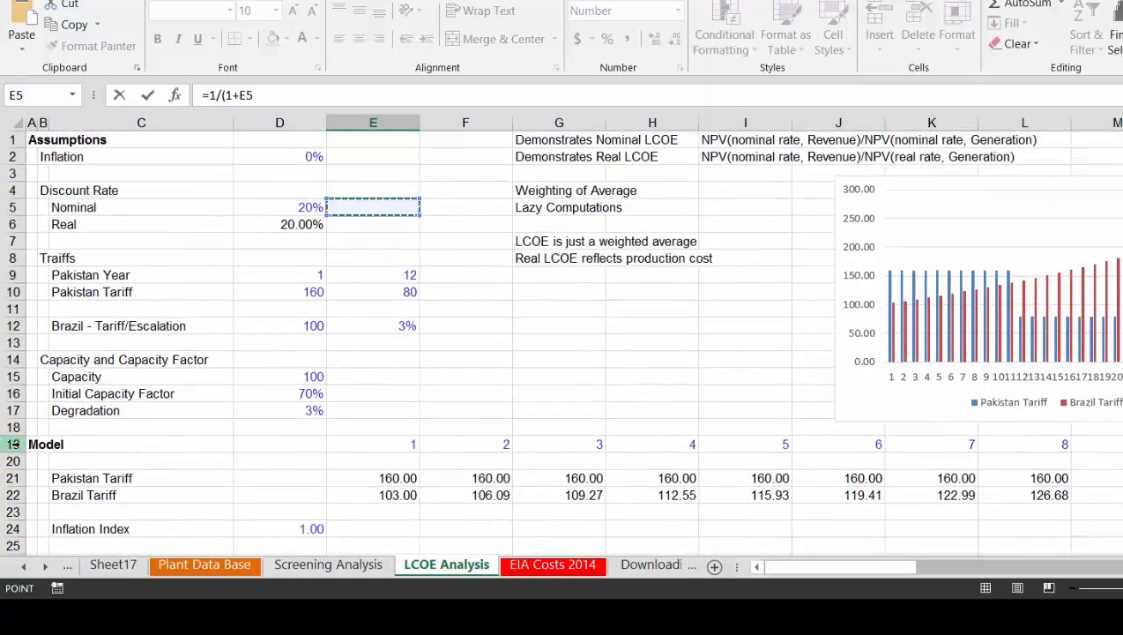
pyautogui.press('Left')
pyautogui.press('F4')
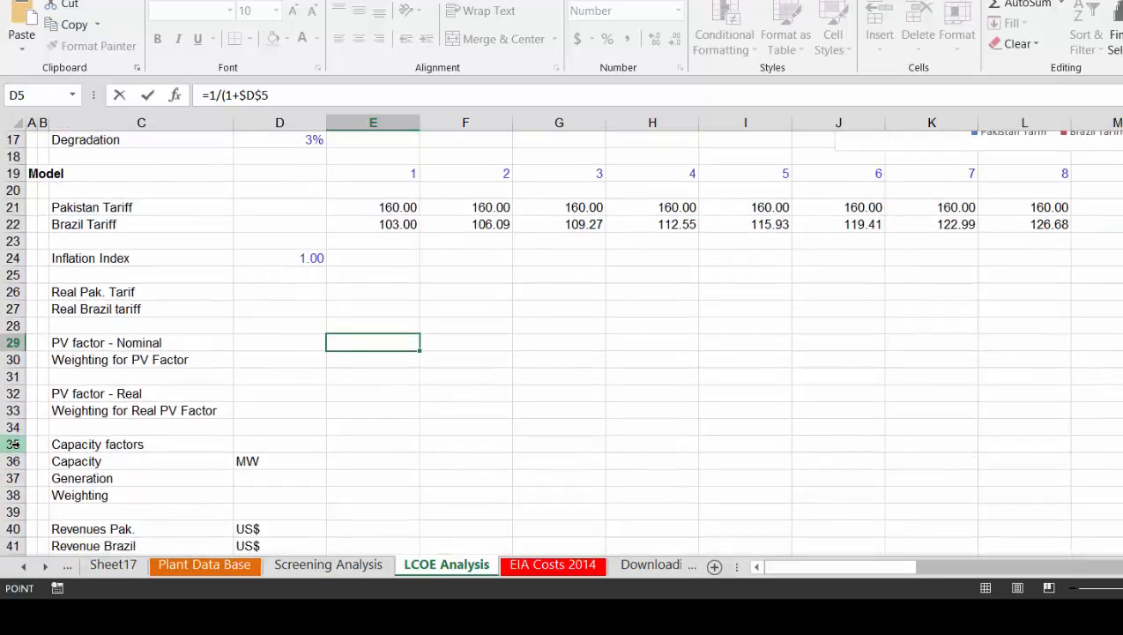
pyautogui.write(')')
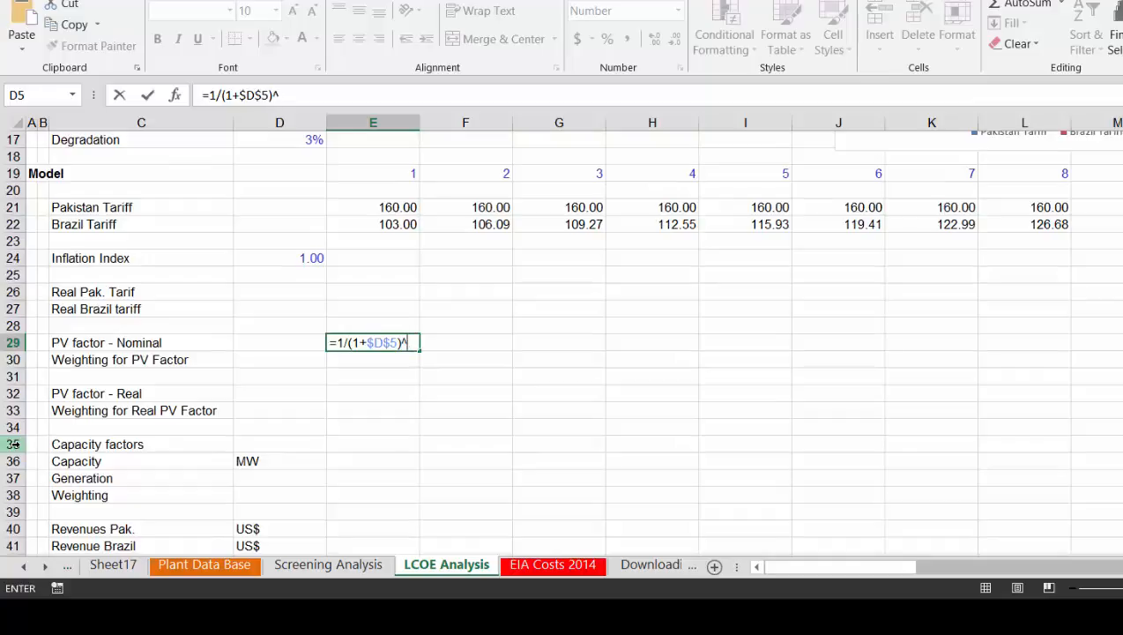
pyautogui.write('^')
pyautogui.click(401, 178)
pyautogui.press('Return')
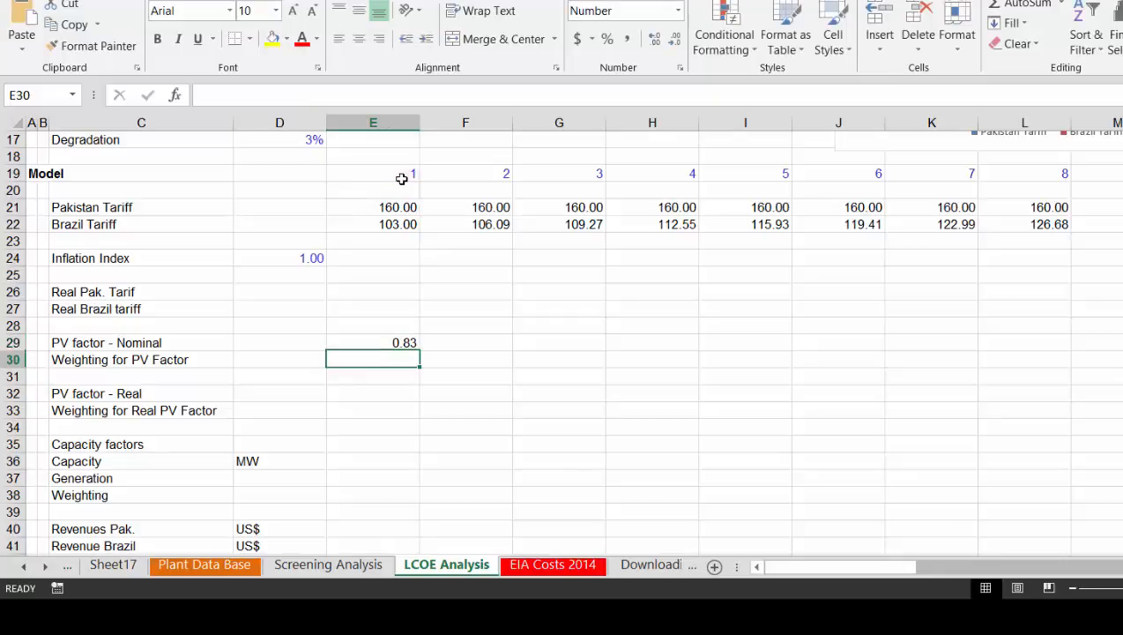
pyautogui.press('Up')
pyautogui.hotkey('ctrl', 'shift', 'r')
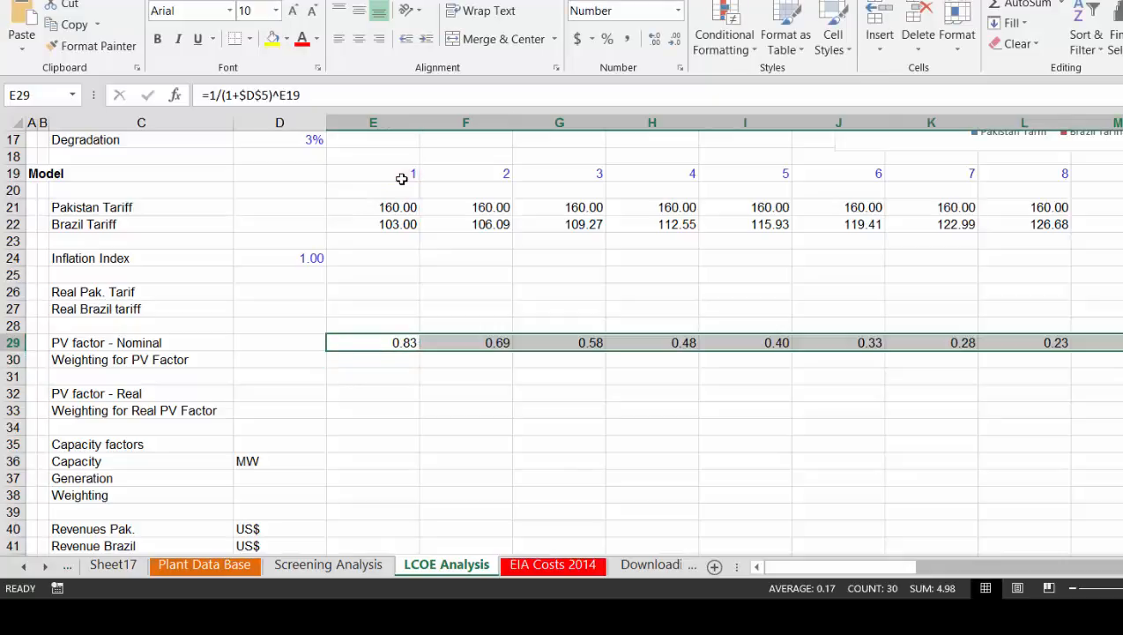
# Enter the PV factor weighting =E29/SUM(29:29) in E30 and fill it across all model years
pyautogui.press('Down')
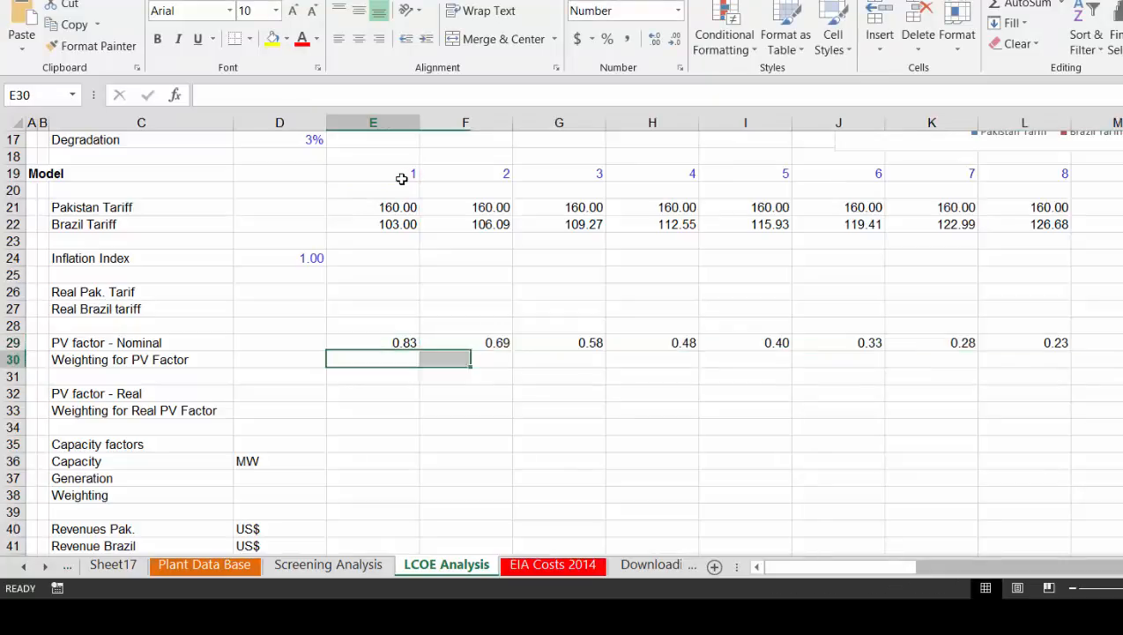
pyautogui.write('=')
pyautogui.press('Up')
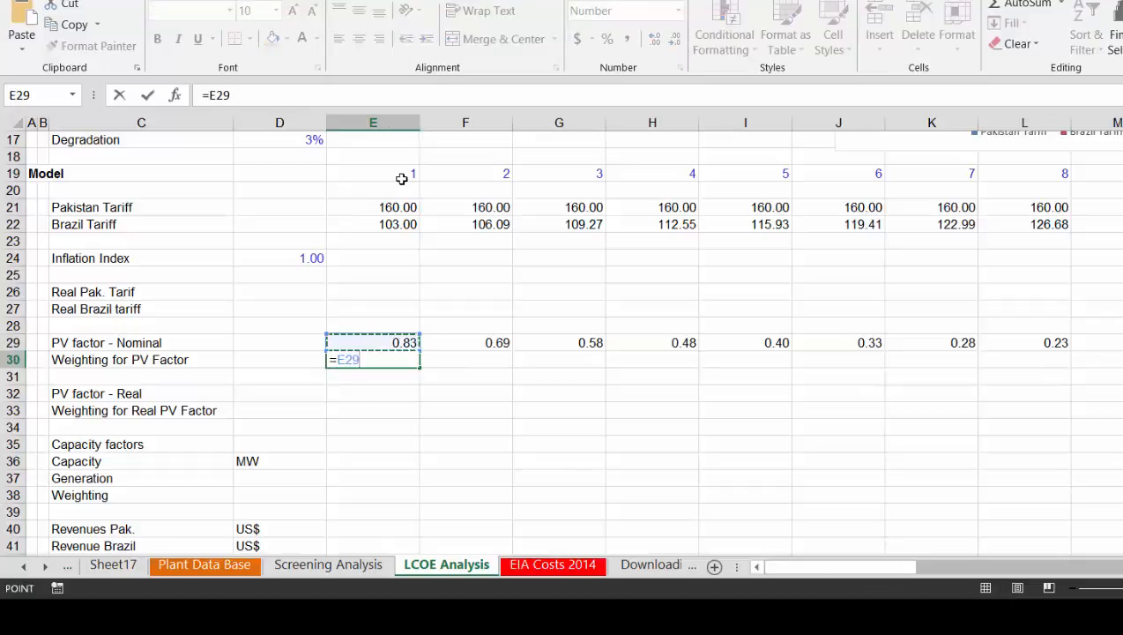
pyautogui.write('/sum(')
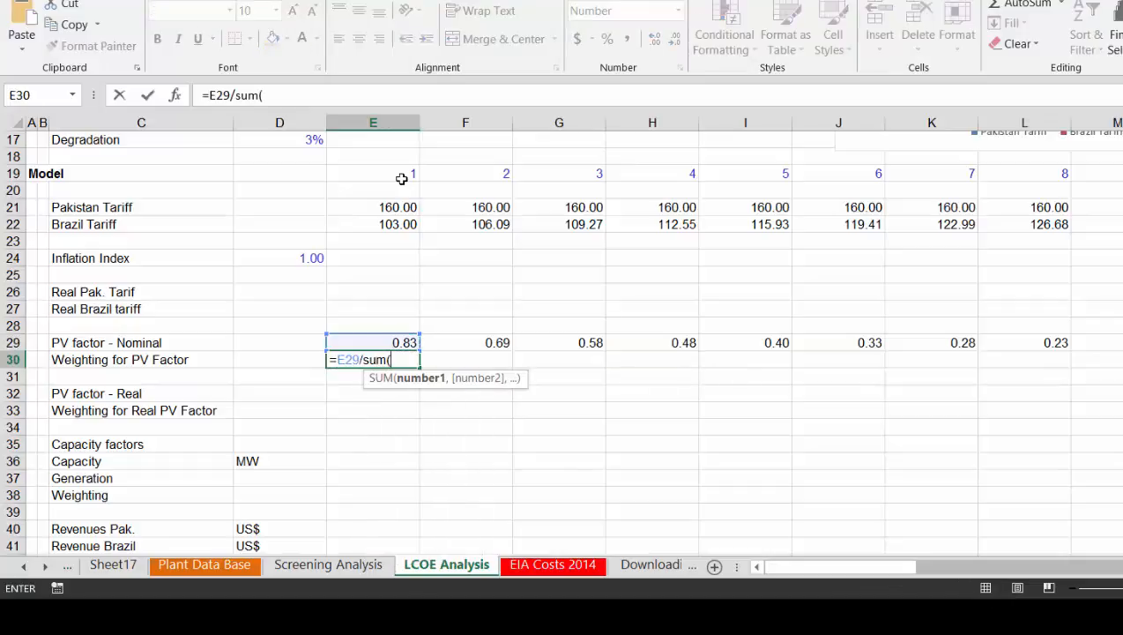
pyautogui.press('Up')
pyautogui.hotkey('shift', 'space')
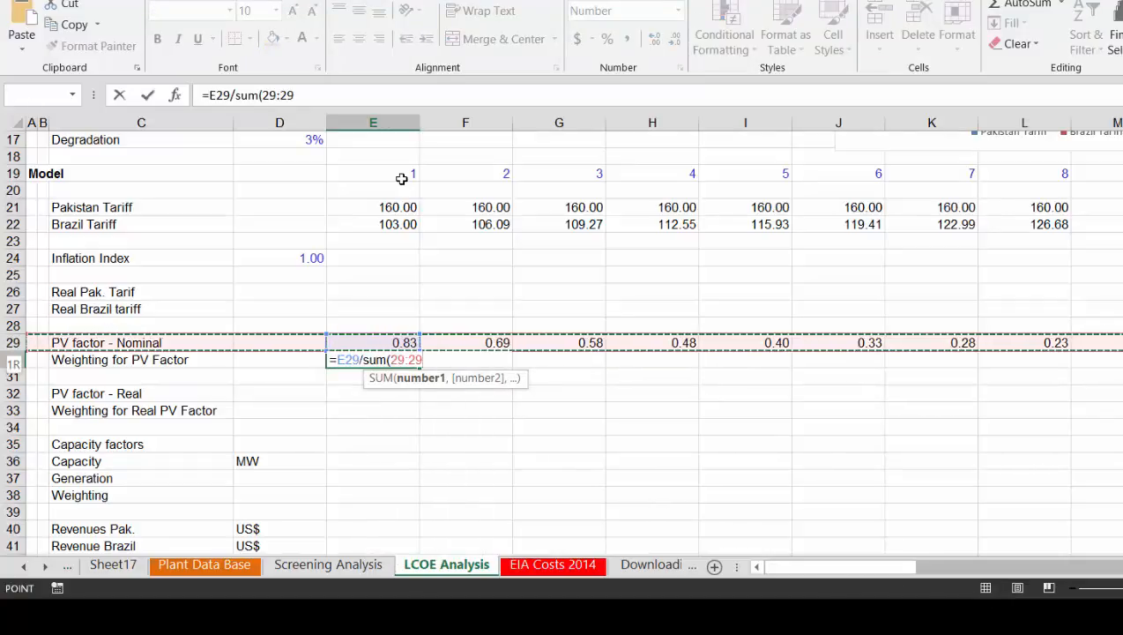
pyautogui.press('Return')
pyautogui.press('Return')
pyautogui.press('Up')
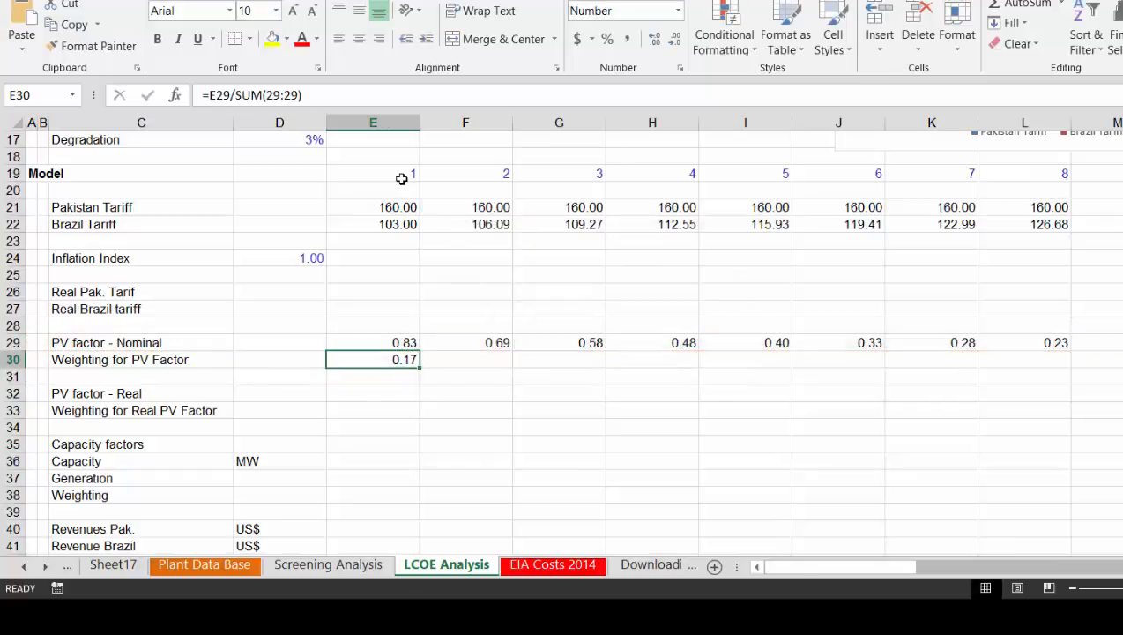
pyautogui.hotkey('ctrl', 'shift', 'r')
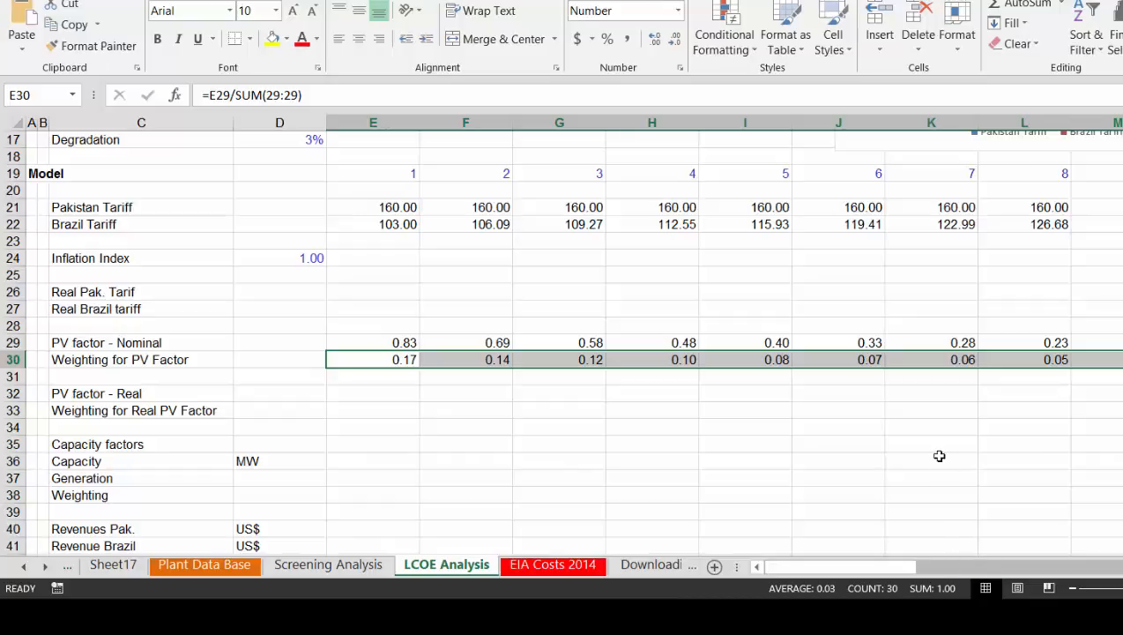
# Enter Pakistan's weighted average in G51 as =SUMPRODUCT(21:21,$30:$30), combining its tariff row with the PV factor weightings
pyautogui.press('Down')
pyautogui.press('pagedown')
pyautogui.press('Up')
pyautogui.press('Up')
pyautogui.press('Up')
pyautogui.press('Up')
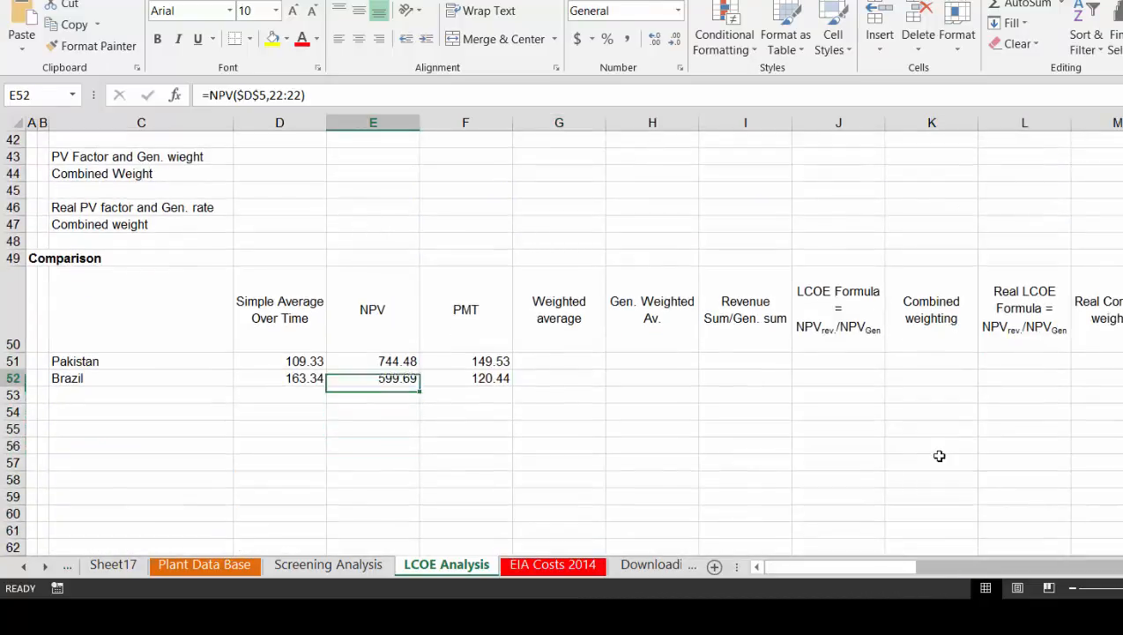
pyautogui.press('Up')
pyautogui.press('Right')
pyautogui.press('Right')
pyautogui.write('=')
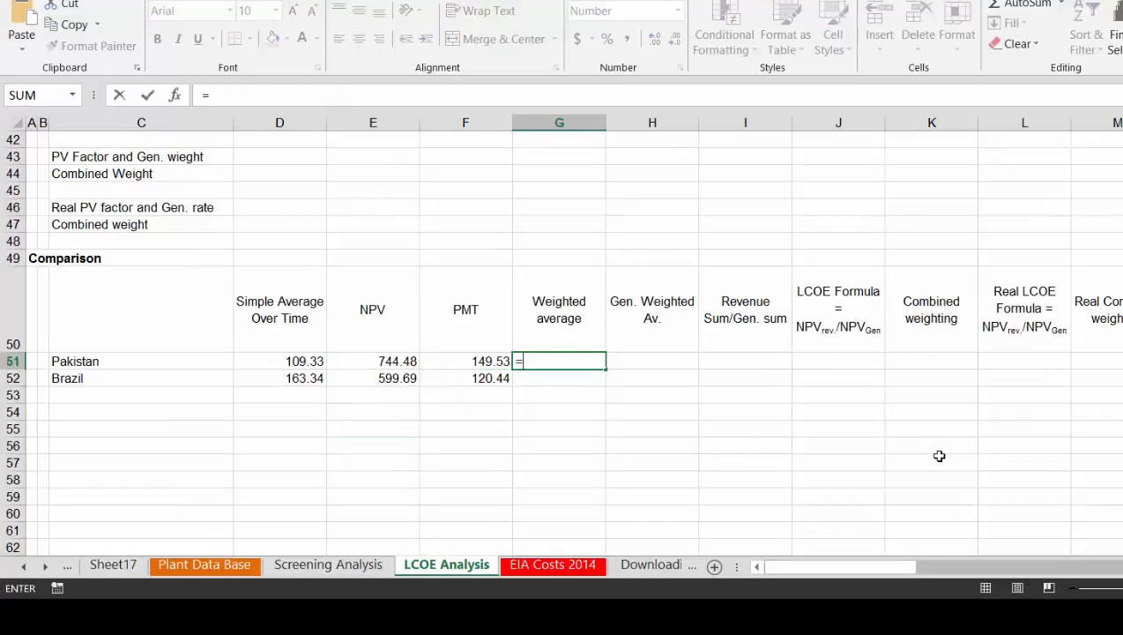
pyautogui.write('sum')
pyautogui.press('Down')
pyautogui.press('Down')
pyautogui.press('Down')
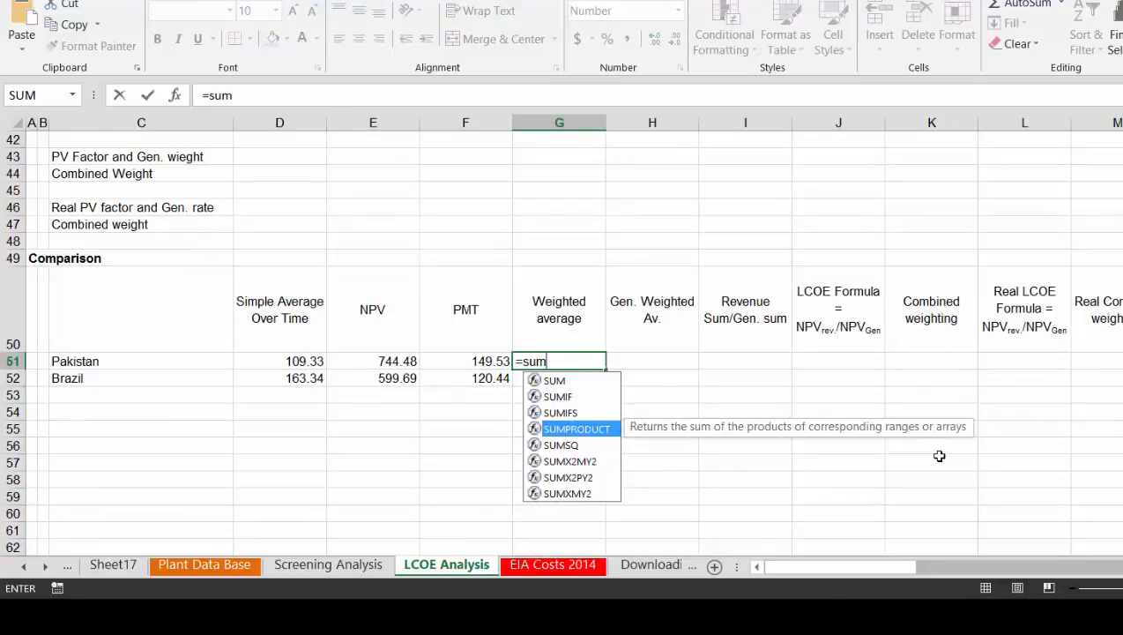
pyautogui.press('Tab')
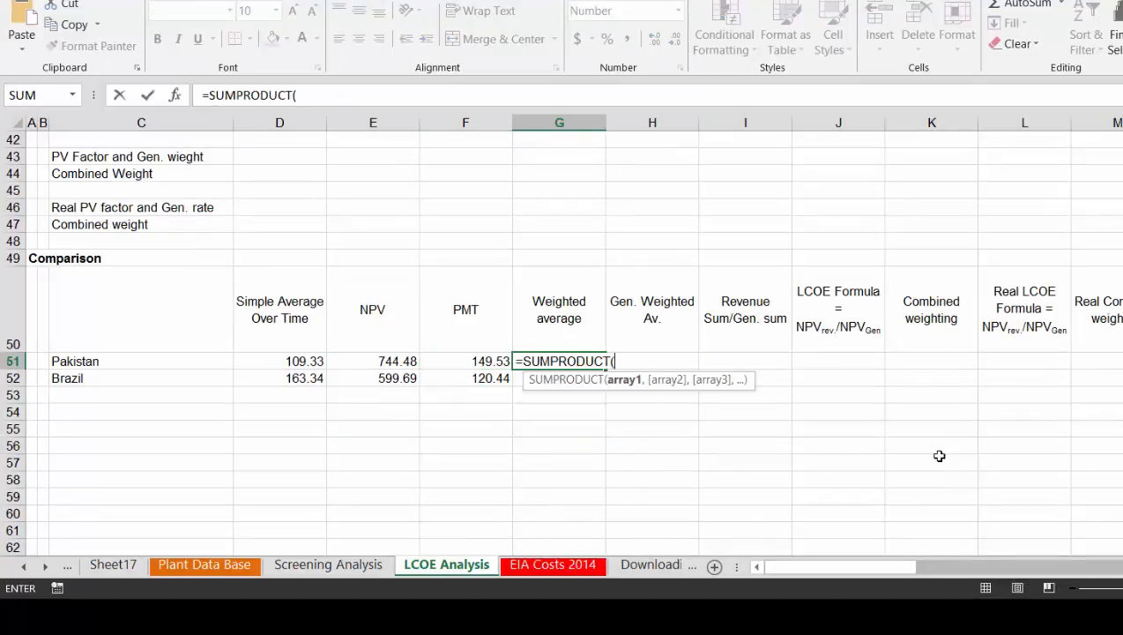
pyautogui.press('pageup')
pyautogui.scroll(6, 940, 456)
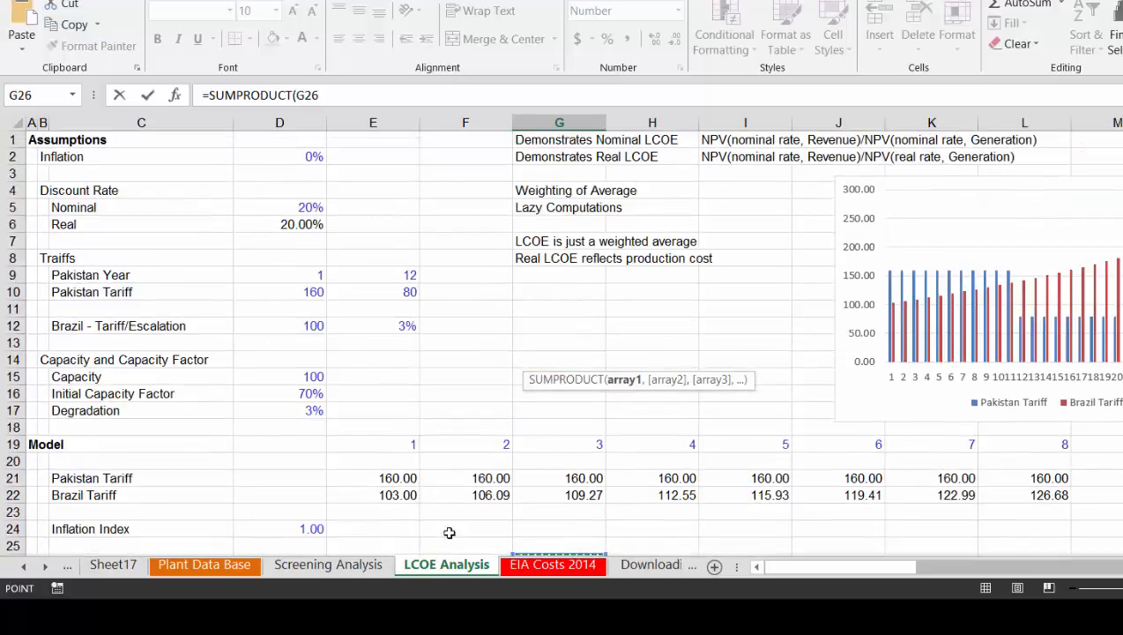
pyautogui.click(7, 478)
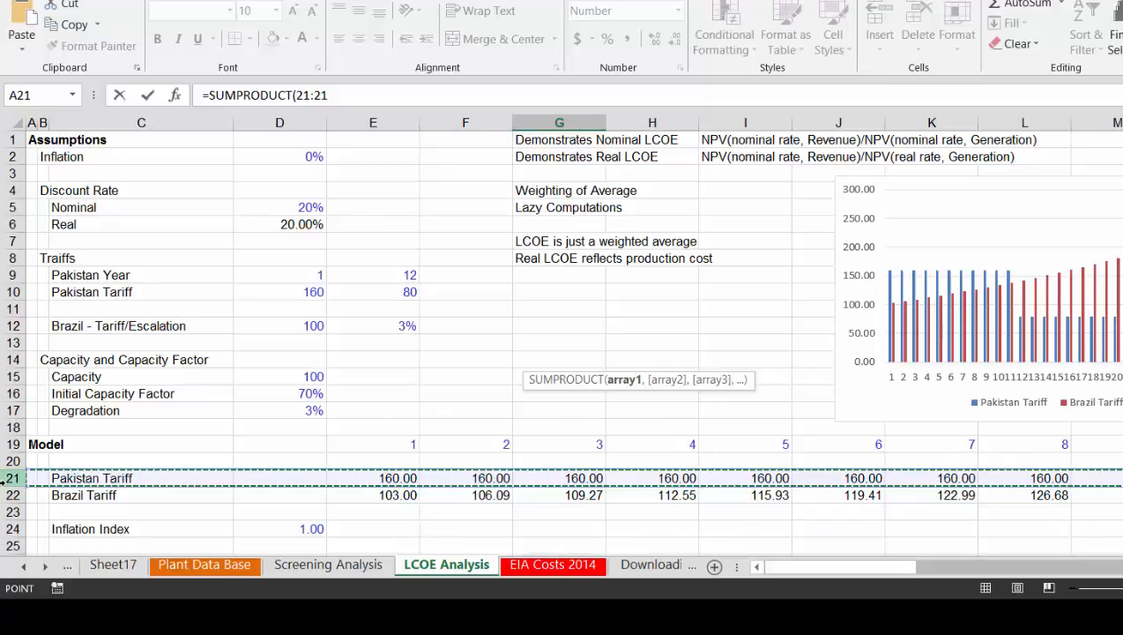
pyautogui.write(',')
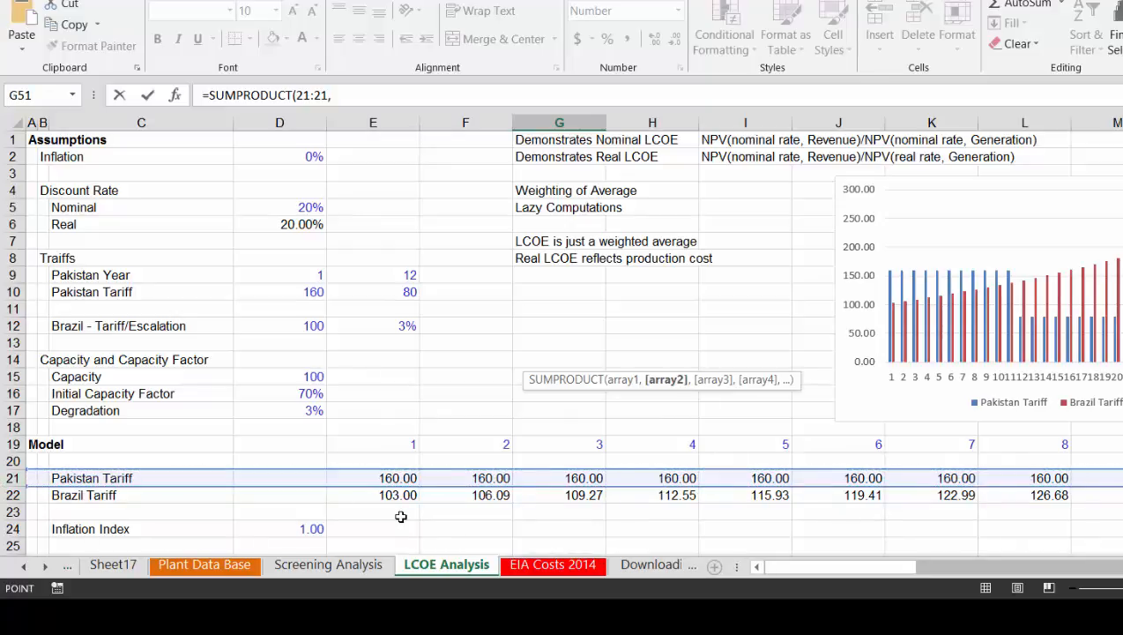
pyautogui.click(400, 517)
pyautogui.press('Down')
pyautogui.press('Down')
pyautogui.press('Down')
pyautogui.press('Down')
pyautogui.press('Down')
pyautogui.press('Down')
pyautogui.press('Down')
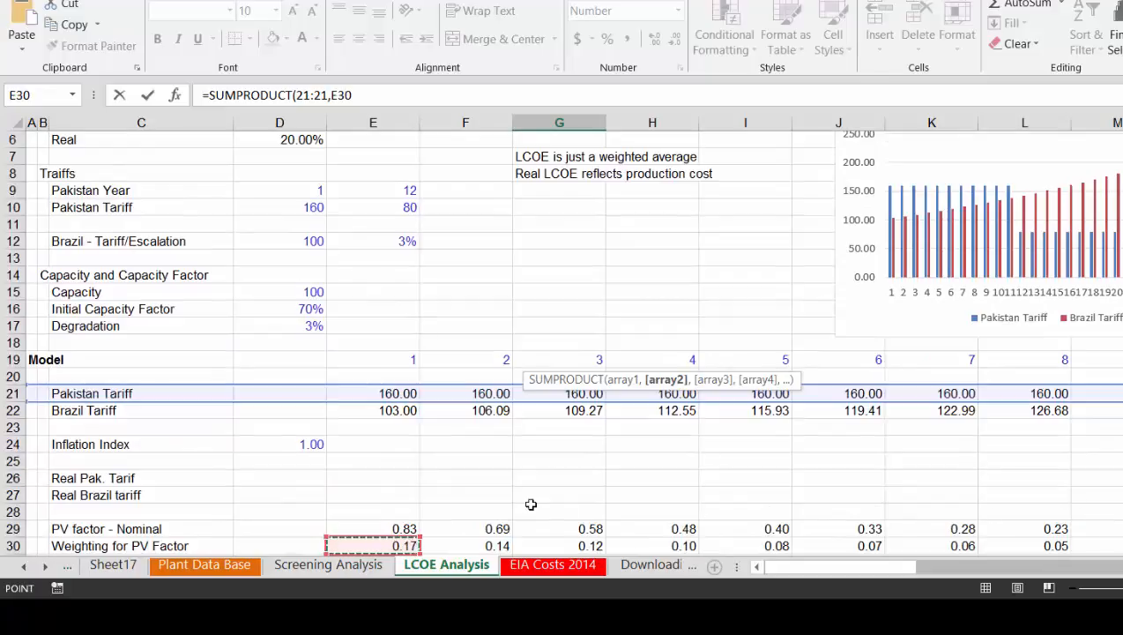
pyautogui.hotkey('shift', 'space')
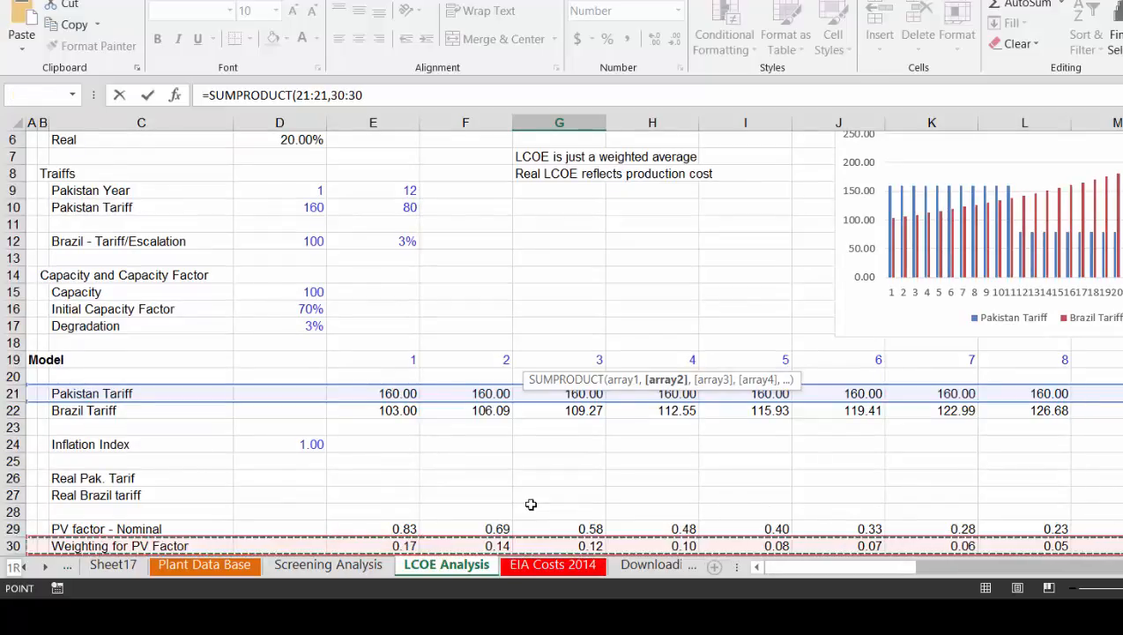
pyautogui.press('F4')
pyautogui.write(')')
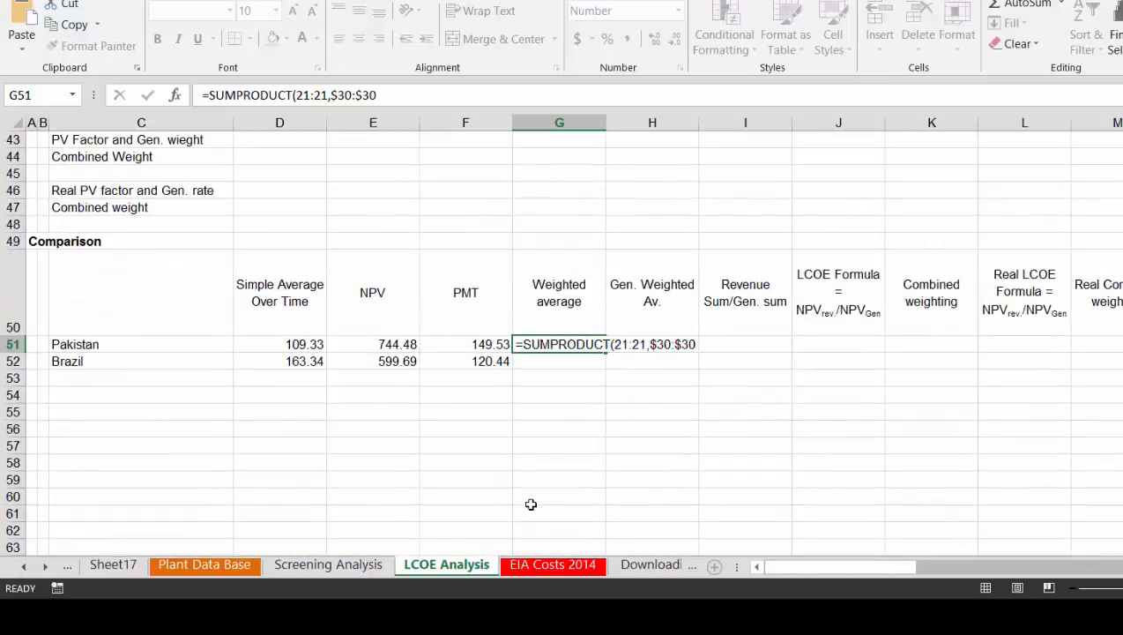
pyautogui.press('Return')
# Copy the weighted average formula from G51 down to G52 for Brazil and compare the results with PMT
pyautogui.press('Up')
pyautogui.hotkey('shift', 'Down')
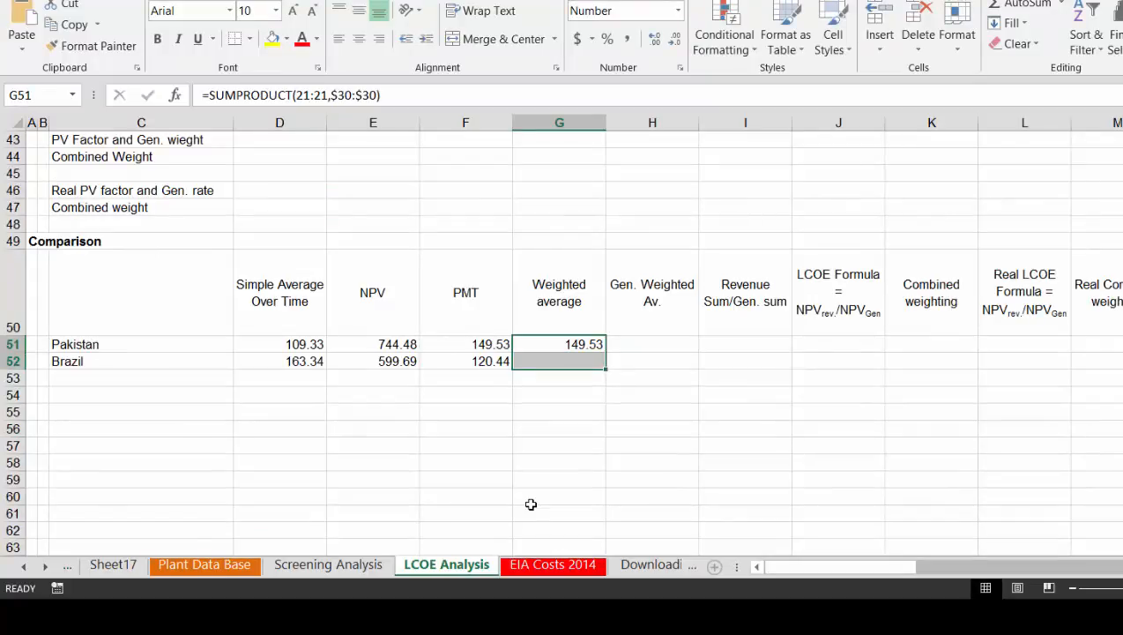
pyautogui.hotkey('ctrl', 'd')
pyautogui.press('Left')
pyautogui.press('Right')
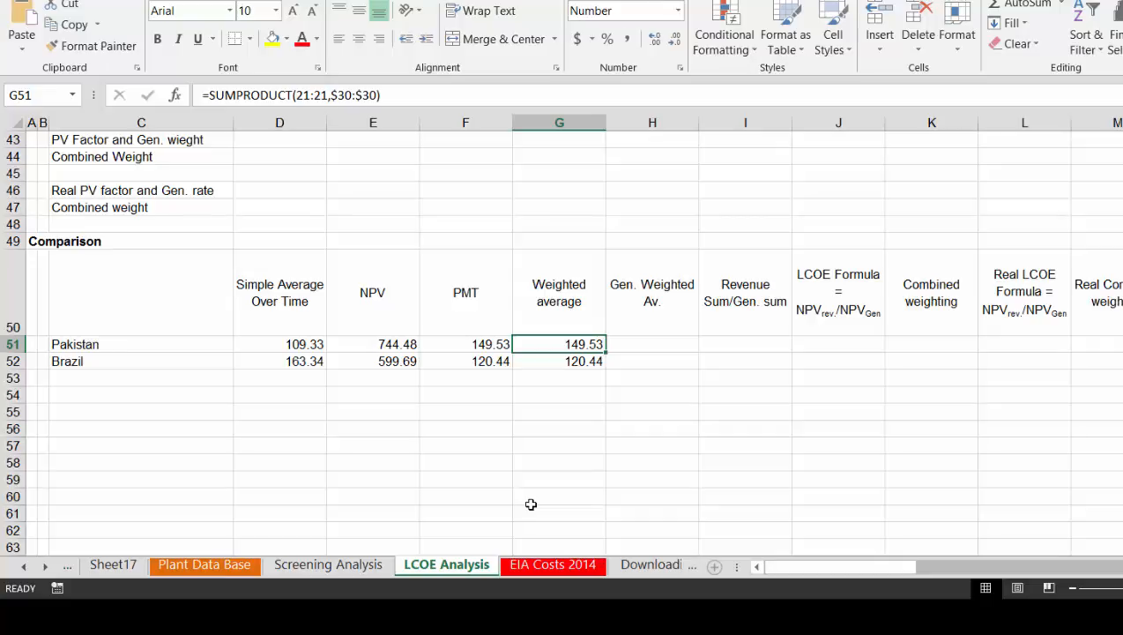
# Inspect the PV factor weighting formula for the first year in E30
pyautogui.press('pageup')
pyautogui.press('Down')
pyautogui.press('Down')
pyautogui.press('Down')
pyautogui.press('Down')
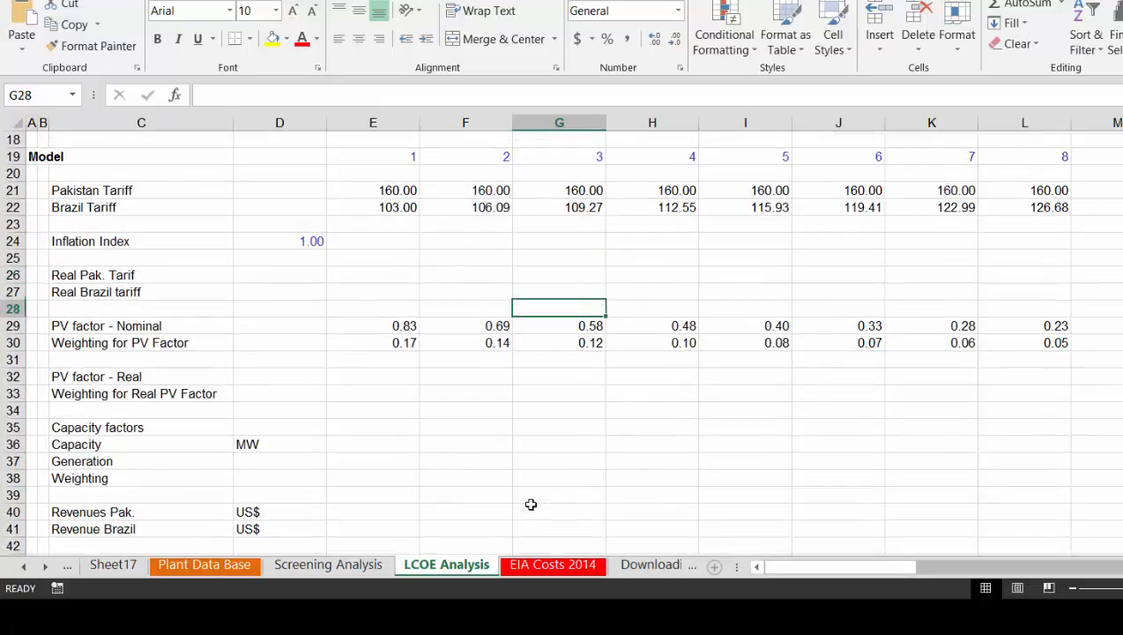
pyautogui.press('Left')
pyautogui.press('Left')
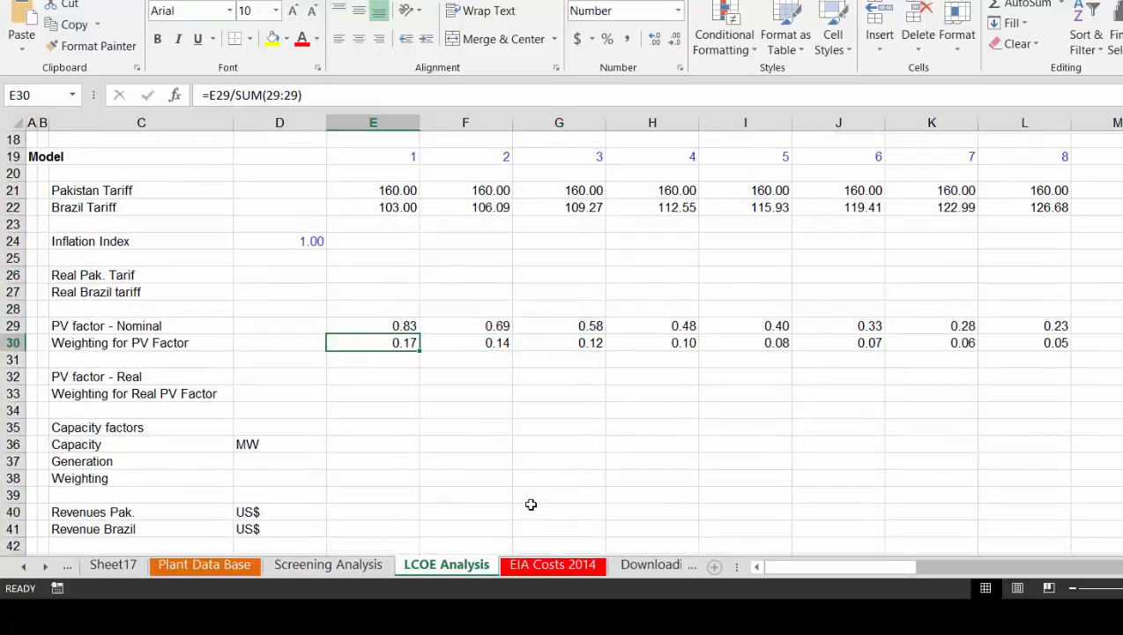
# Check the final year's PV factor weighting in row 30 and set the nominal discount rate in D5 to 0%
pyautogui.hotkey('ctrl', 'Right')
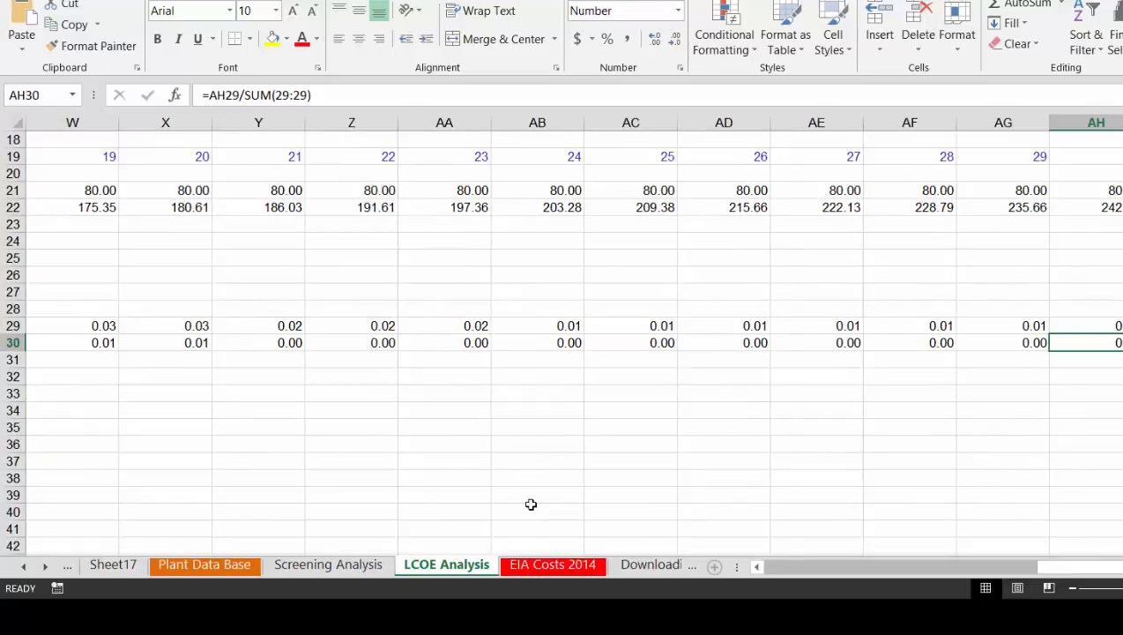
pyautogui.press('Home')
pyautogui.press('Up')
pyautogui.press('Up')
pyautogui.press('Up')
pyautogui.press('Up')
pyautogui.press('Up')
pyautogui.press('Up')
pyautogui.press('Up')
pyautogui.press('Up')
pyautogui.press('Up')
pyautogui.press('Up')
pyautogui.press('Up')
pyautogui.press('Up')
pyautogui.press('Up')
pyautogui.press('Up')
pyautogui.press('Up')
pyautogui.press('Up')
pyautogui.press('Up')
pyautogui.press('Up')
pyautogui.press('Up')
pyautogui.press('Up')
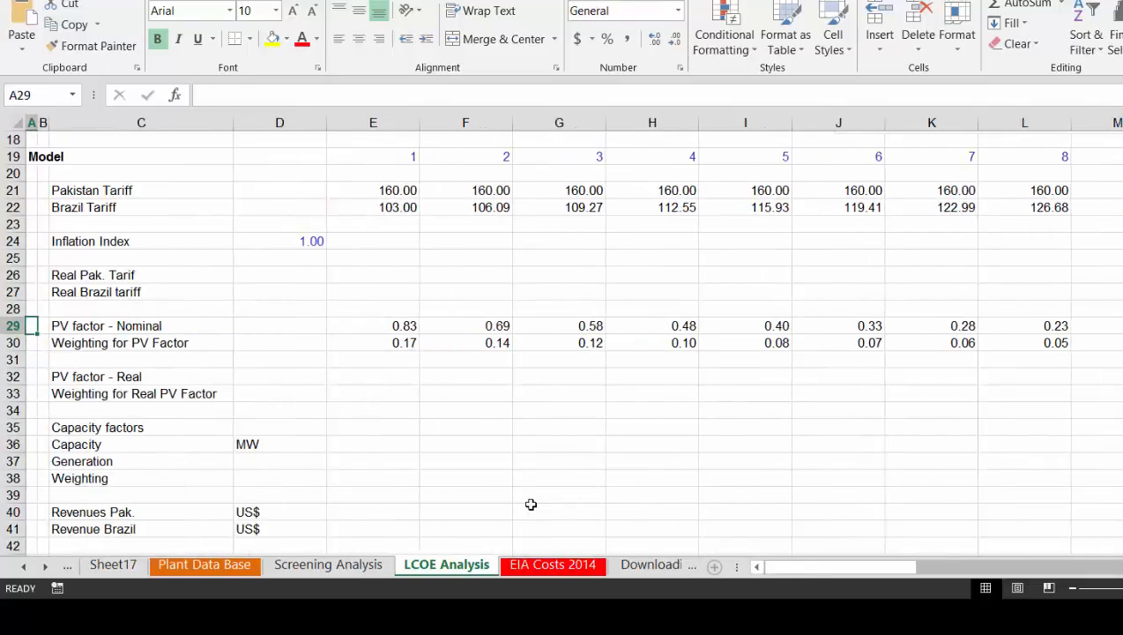
pyautogui.press('Down')
pyautogui.press('Down')
pyautogui.press('Down')
pyautogui.press('Down')
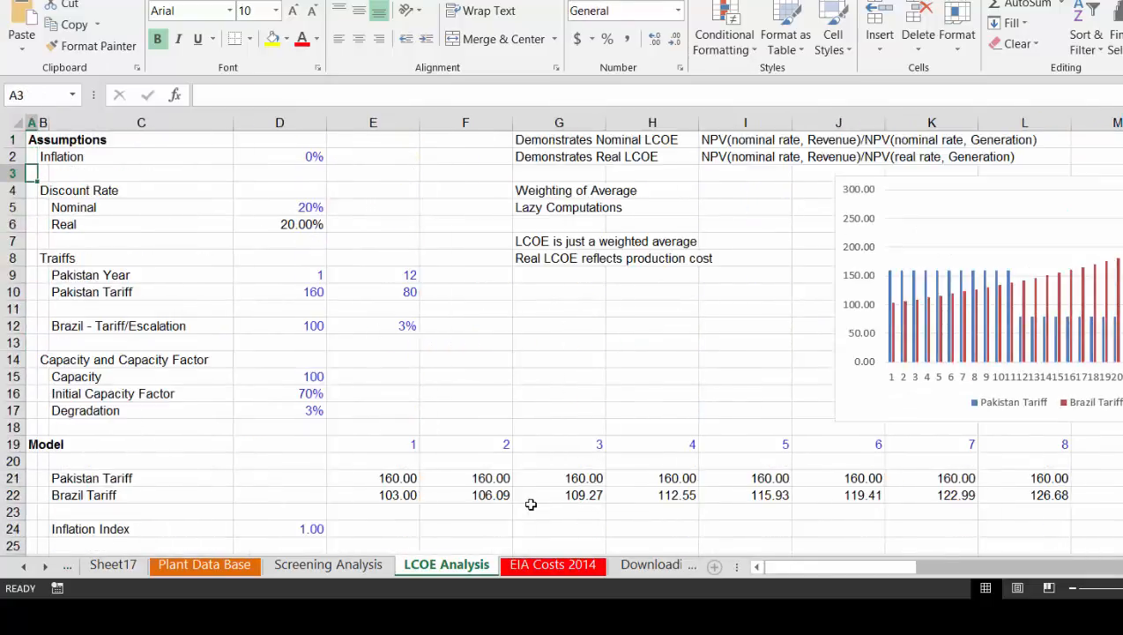
pyautogui.press('Right')
pyautogui.press('Right')
pyautogui.press('Right')
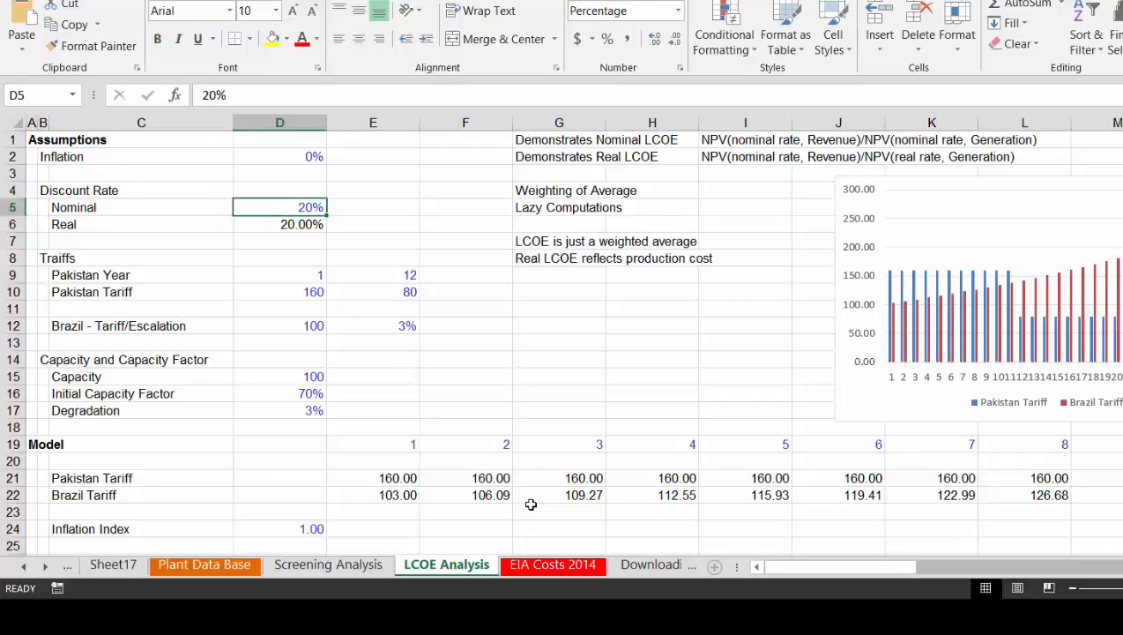
pyautogui.press('Left')
pyautogui.press('Right')
pyautogui.write('0')
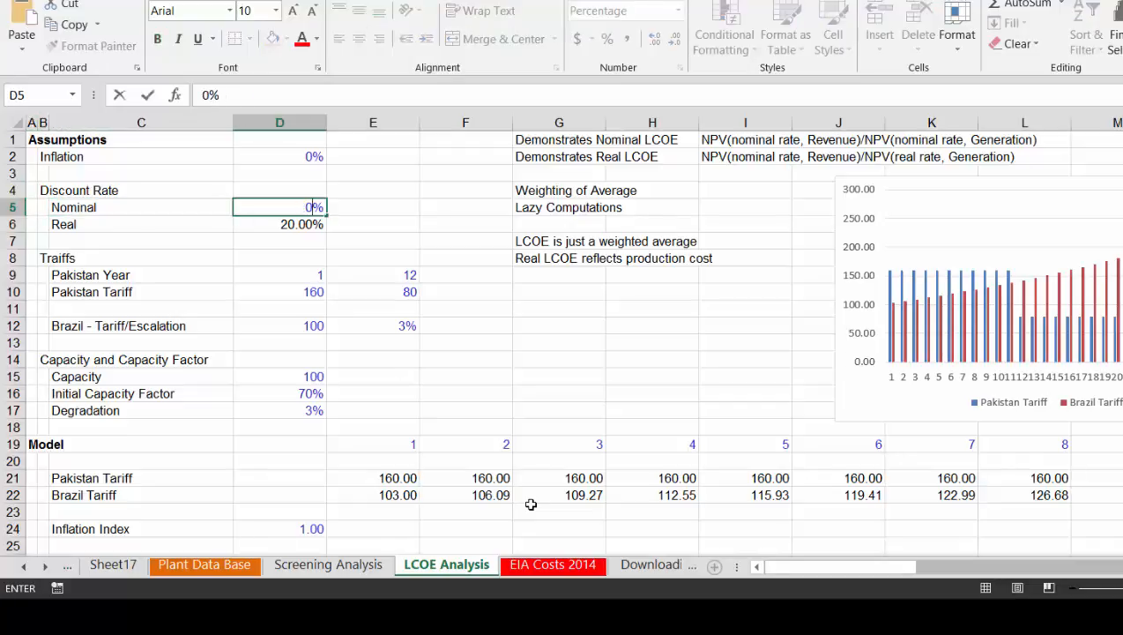
pyautogui.press('Return')
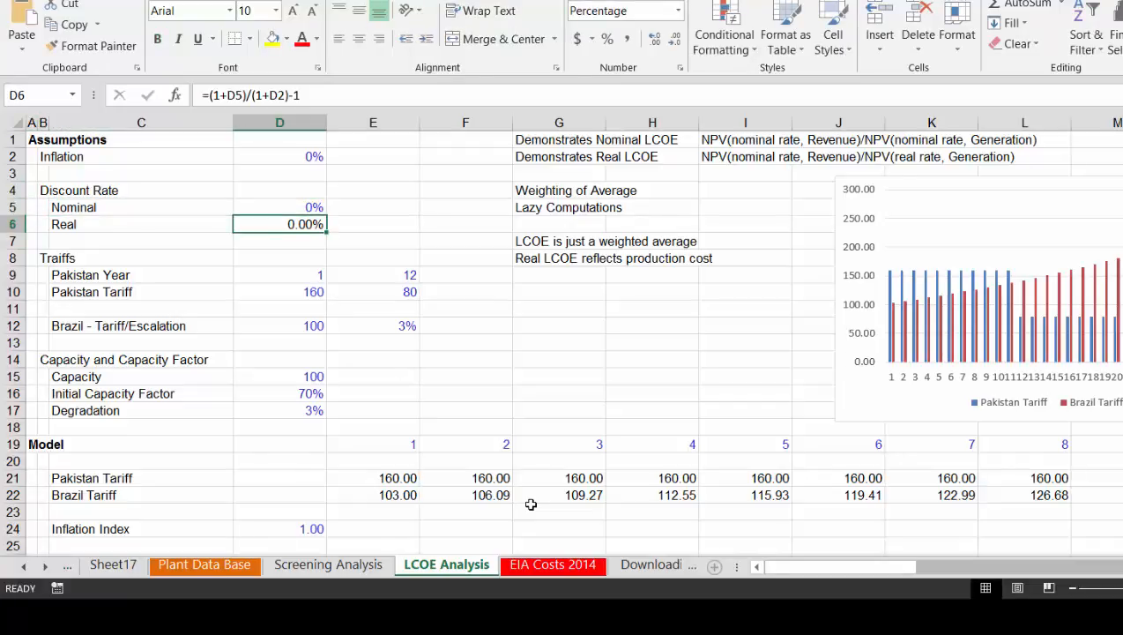
# Examine the nominal PV factors and their weightings in rows 29 and 30 across the model years
pyautogui.press('pagedown')
pyautogui.press('Up')
pyautogui.press('Up')
pyautogui.press('Right')
pyautogui.press('Right')
pyautogui.press('Right')
pyautogui.press('Right')
pyautogui.press('Right')
pyautogui.press('Right')
pyautogui.press('Right')
pyautogui.press('Right')
pyautogui.press('Right')
pyautogui.press('Right')
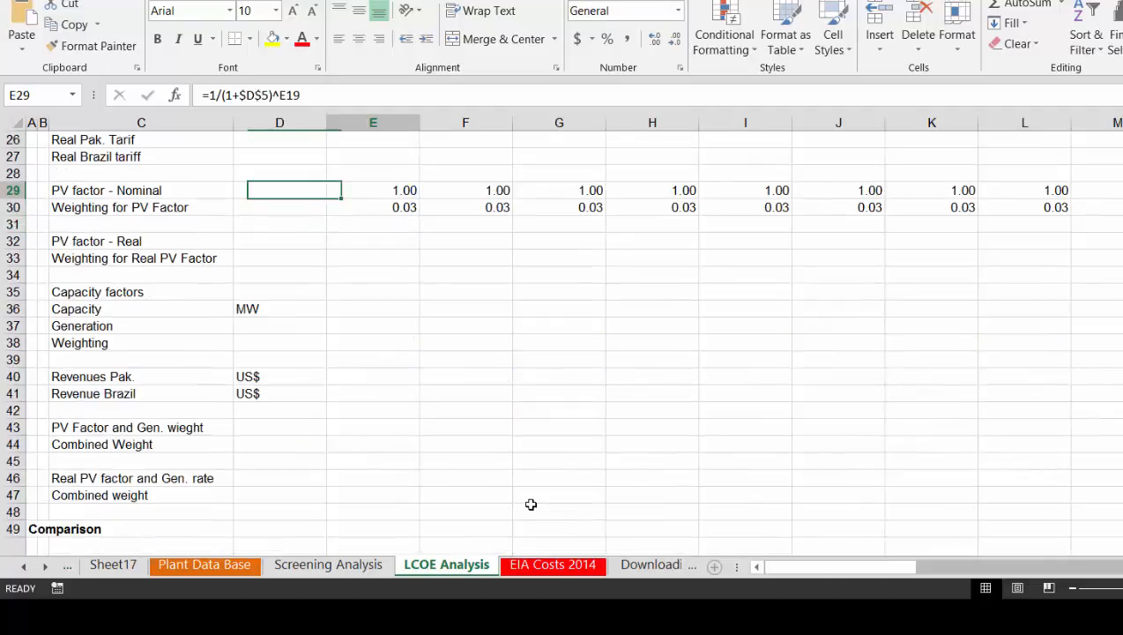
pyautogui.press('Right')
pyautogui.press('Right')
pyautogui.press('Right')
pyautogui.press('Right')
pyautogui.press('Right')
pyautogui.press('Right')
pyautogui.press('Right')
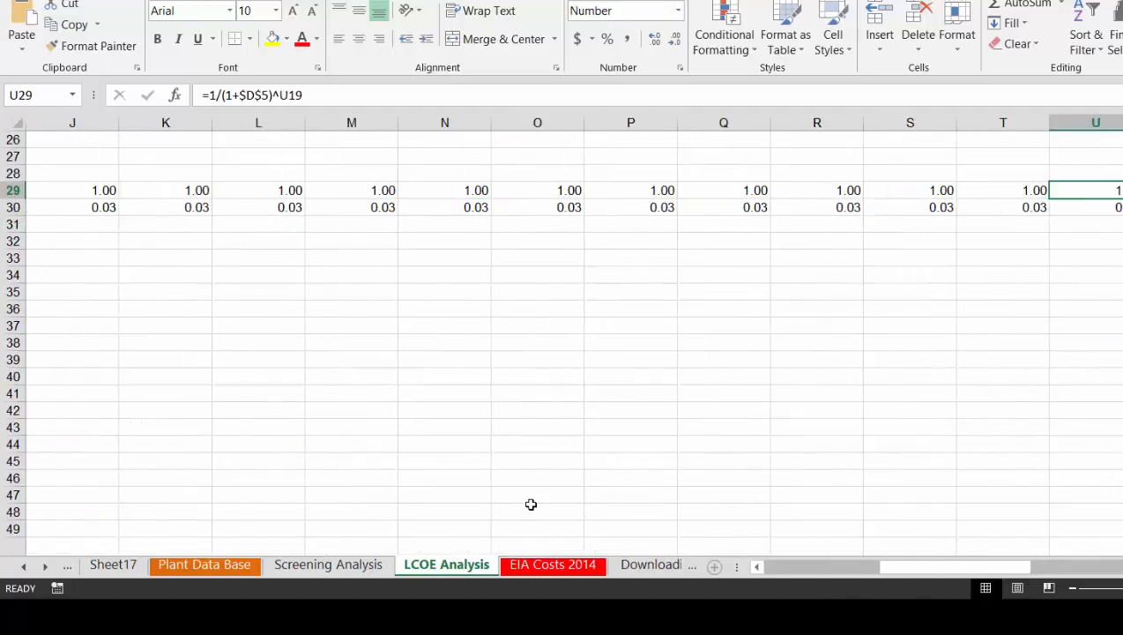
# Compare the simple average, PMT and weighted average results for Pakistan and Brazil in the comparison table
pyautogui.hotkey('ctrl', 'Left')
pyautogui.hotkey('ctrl', 'Left')
pyautogui.hotkey('ctrl', 'Left')
pyautogui.press('pagedown')
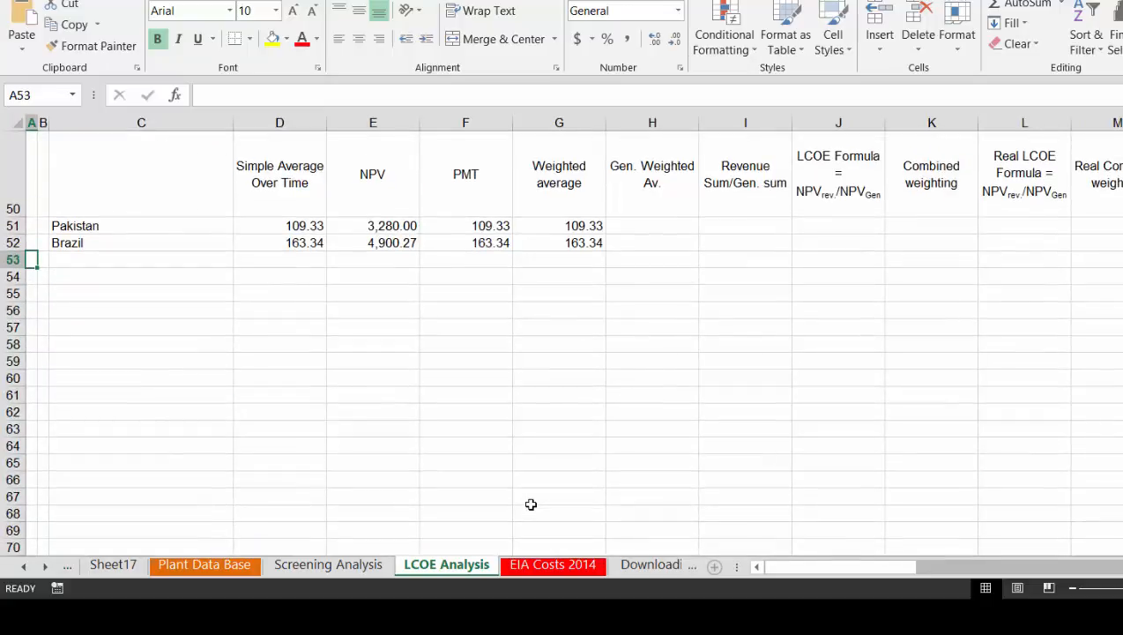
# Review the capacity, initial capacity factor and degradation assumptions above the model
pyautogui.press('pageup')
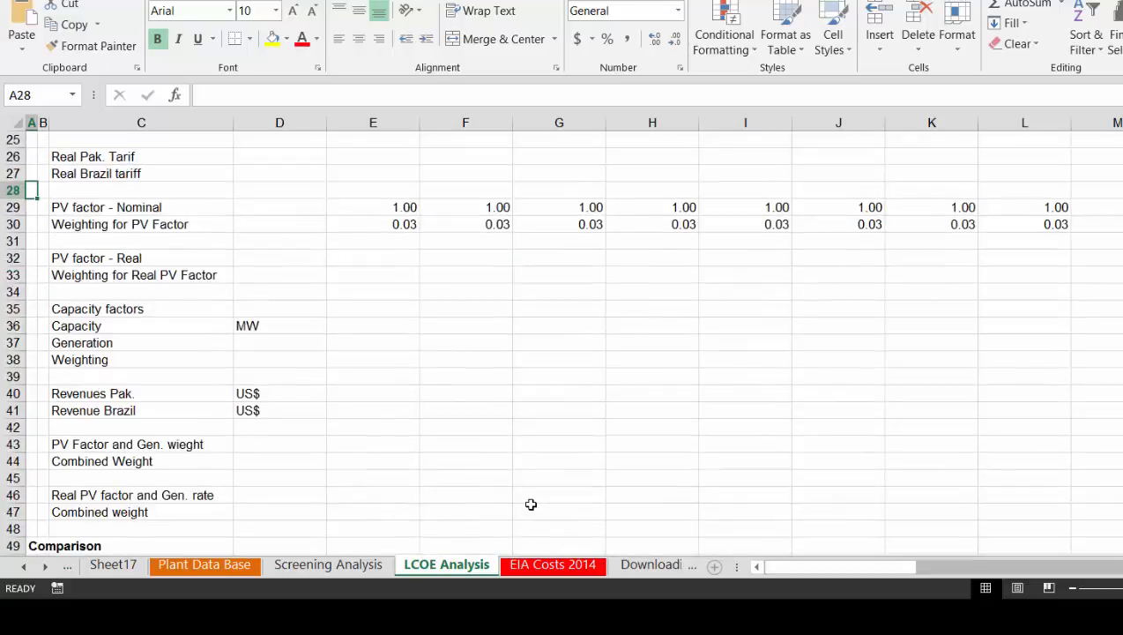
pyautogui.press('Up')
pyautogui.press('Up')
pyautogui.press('Up')
pyautogui.press('Up')
pyautogui.press('Up')
pyautogui.press('Up')
pyautogui.press('Up')
pyautogui.press('Up')
pyautogui.press('Up')
pyautogui.press('Up')
pyautogui.press('Up')
pyautogui.press('Up')
pyautogui.press('Up')
pyautogui.press('Up')
pyautogui.press('Down')
pyautogui.press('Down')
pyautogui.press('Down')
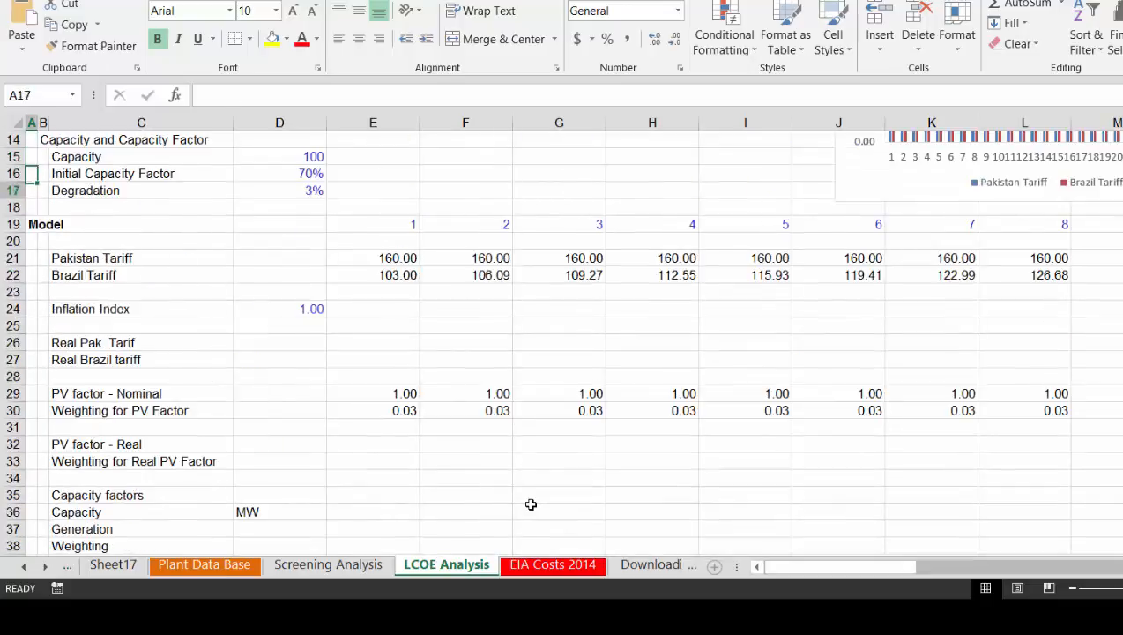
# Enter =$D$15 in E36 to link the model's capacity to the assumption, and fill it across all model years
pyautogui.press('Down')
pyautogui.press('Down')
pyautogui.press('Down')
pyautogui.press('Down')
pyautogui.press('Down')
pyautogui.press('Down')
pyautogui.press('Down')
pyautogui.press('Down')
pyautogui.press('Down')
pyautogui.press('Down')
pyautogui.press('Down')
pyautogui.press('Down')
pyautogui.press('Down')
pyautogui.press('Down')
pyautogui.press('Down')
pyautogui.press('Down')
pyautogui.press('Down')
pyautogui.press('Down')
pyautogui.press('Down')
pyautogui.press('Down')
pyautogui.press('Up')
pyautogui.press('Up')
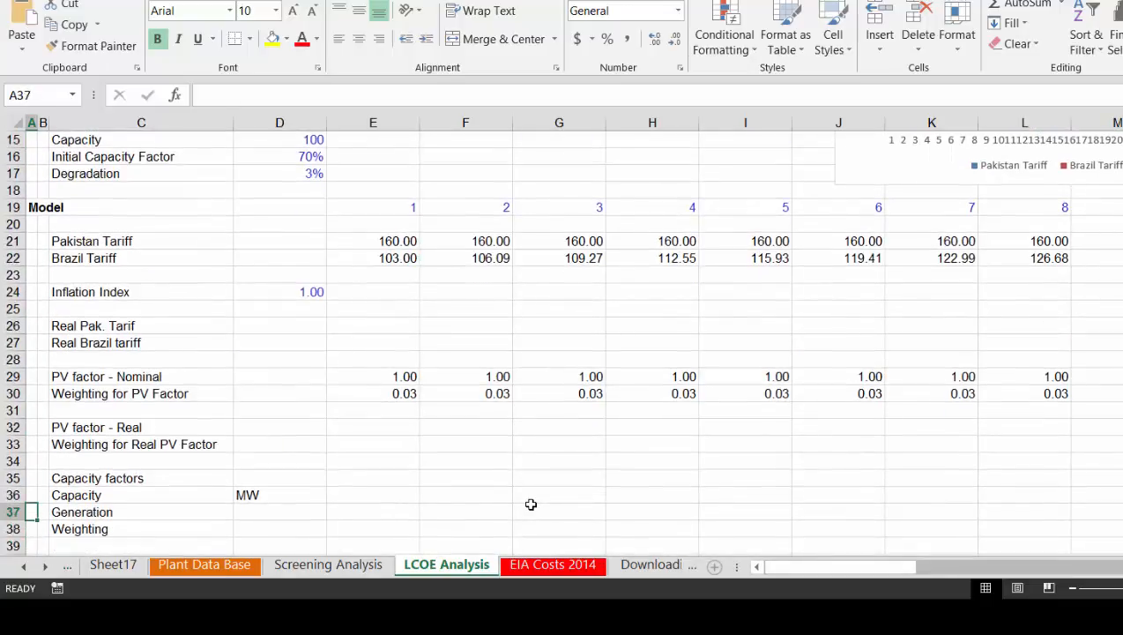
pyautogui.press('Up')
pyautogui.press('Right')
pyautogui.press('Right')
pyautogui.press('Right')
pyautogui.press('Right')
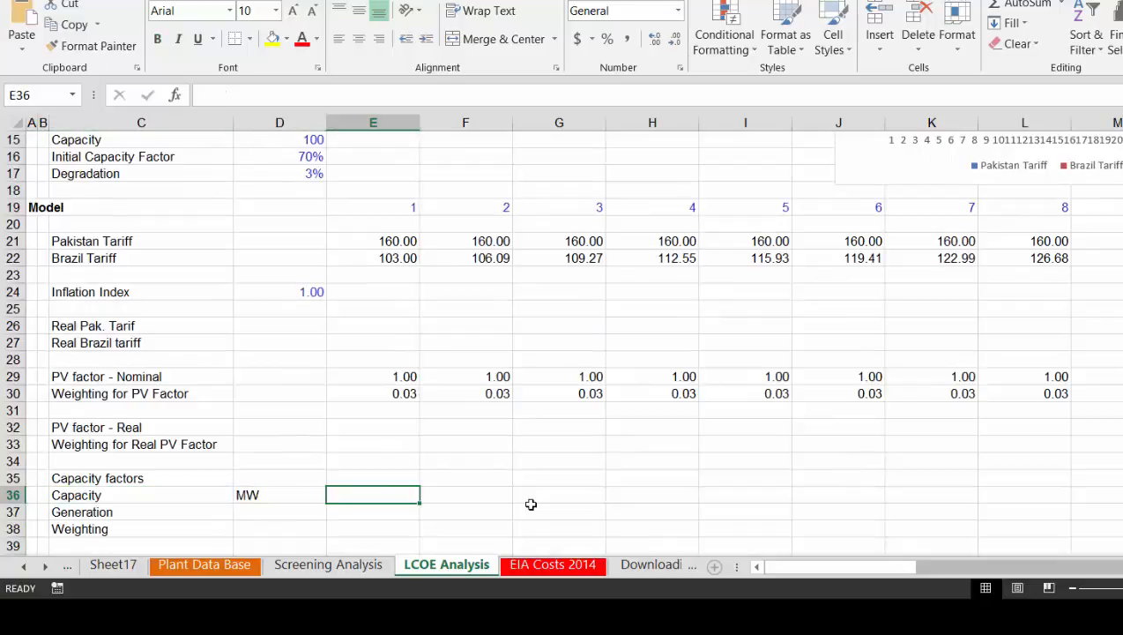
pyautogui.write('=')
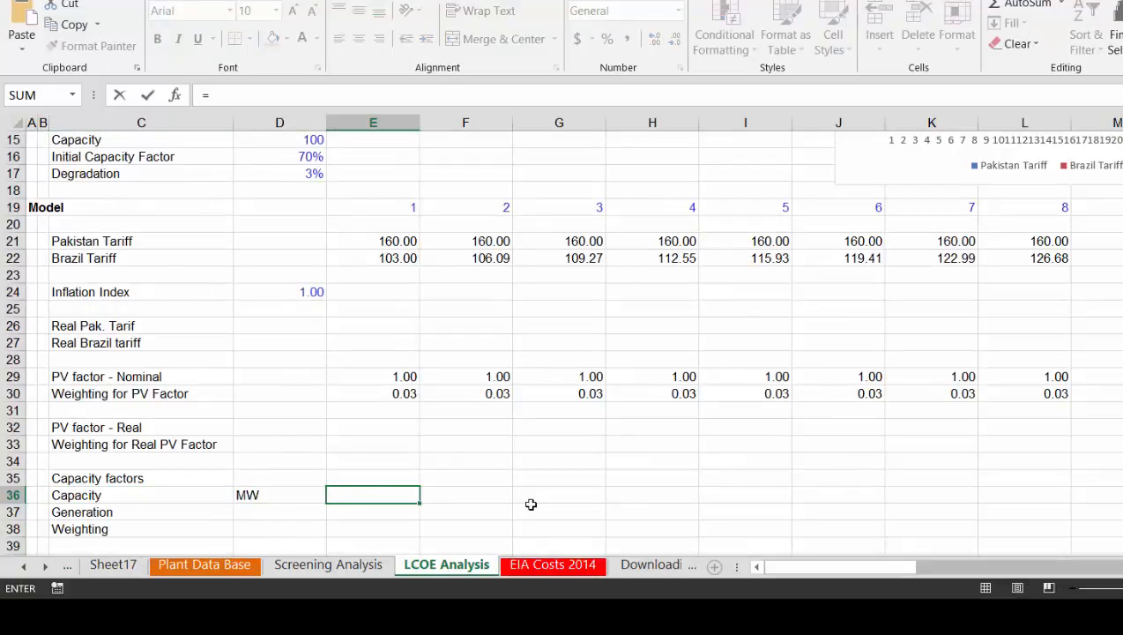
pyautogui.press('Up')
pyautogui.press('Up')
pyautogui.press('Up')
pyautogui.press('Up')
pyautogui.press('Up')
pyautogui.press('Up')
pyautogui.press('Up')
pyautogui.press('Up')
pyautogui.press('Up')
pyautogui.press('Up')
pyautogui.press('Up')
pyautogui.press('Up')
pyautogui.press('Up')
pyautogui.press('Up')
pyautogui.press('Up')
pyautogui.press('Up')
pyautogui.press('Up')
pyautogui.press('Up')
pyautogui.press('Up')
pyautogui.press('Up')
pyautogui.press('Up')
pyautogui.press('Up')
pyautogui.press('Down')
pyautogui.press('Down')
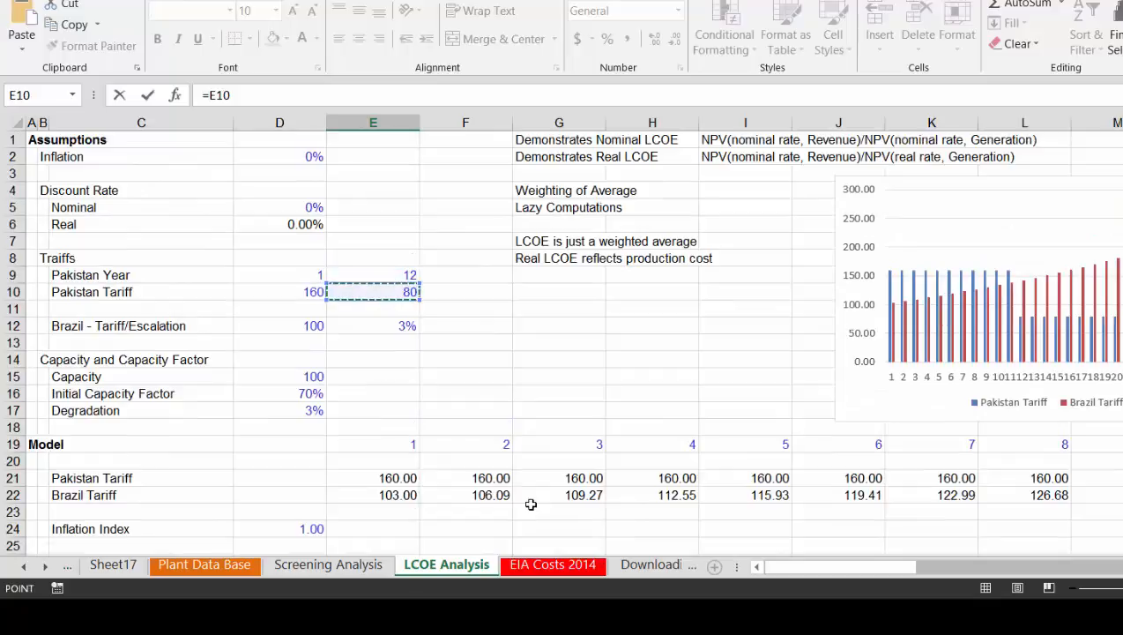
pyautogui.press('Left')
pyautogui.press('Down')
pyautogui.press('Down')
pyautogui.press('Down')
pyautogui.press('Down')
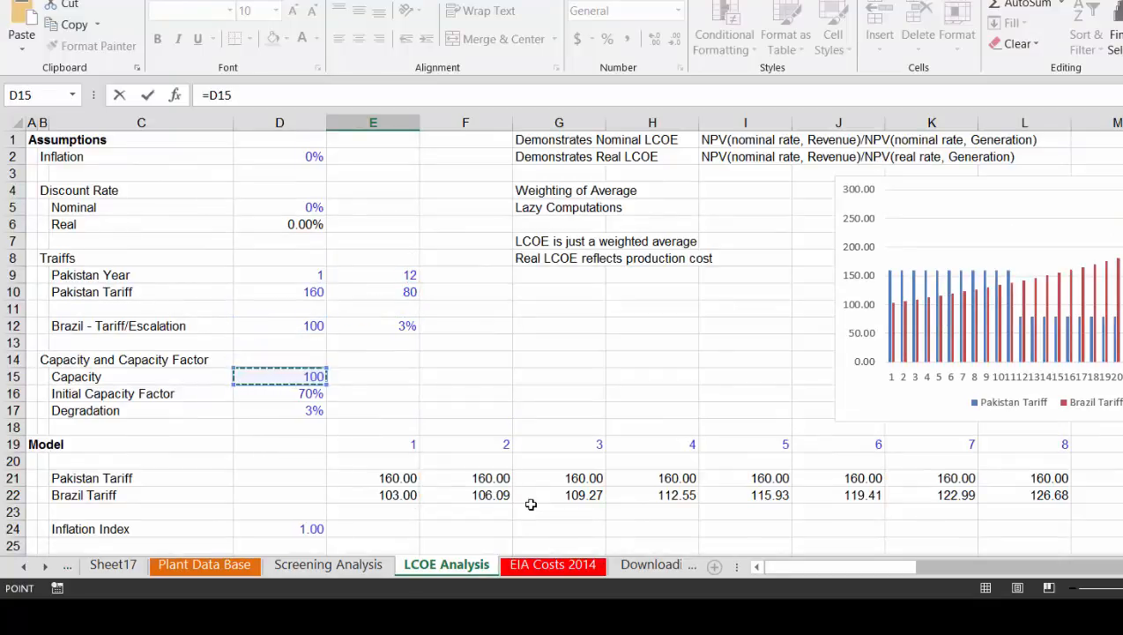
pyautogui.press('F4')
pyautogui.hotkey('ctrl', 'Return')
pyautogui.press('Return')
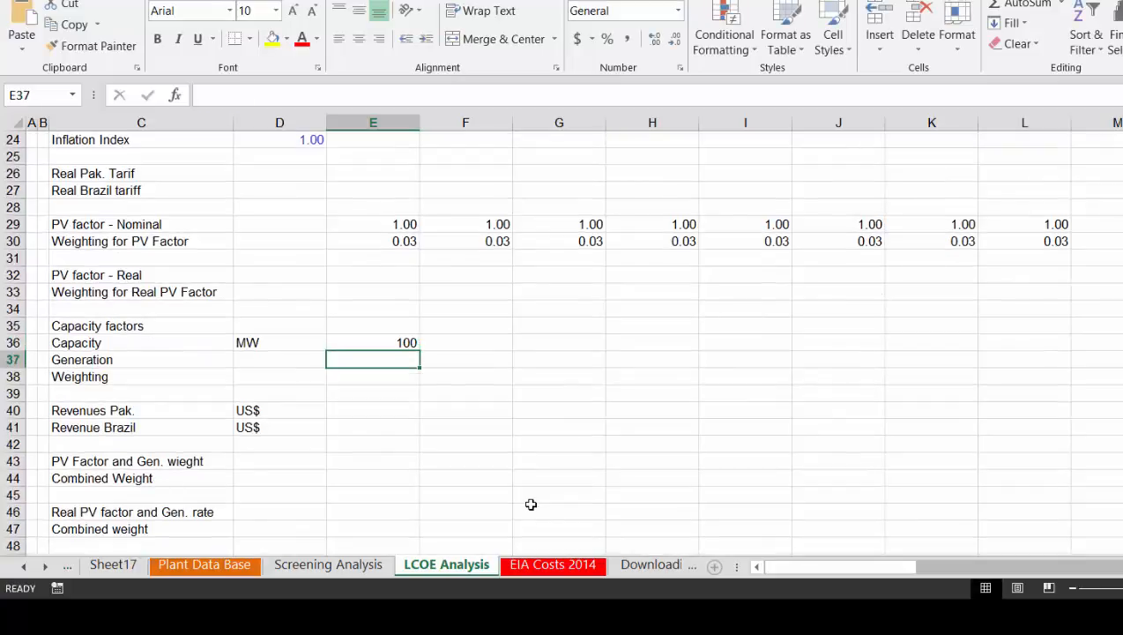
pyautogui.press('Up')
pyautogui.hotkey('ctrl', 'shift', 'r')
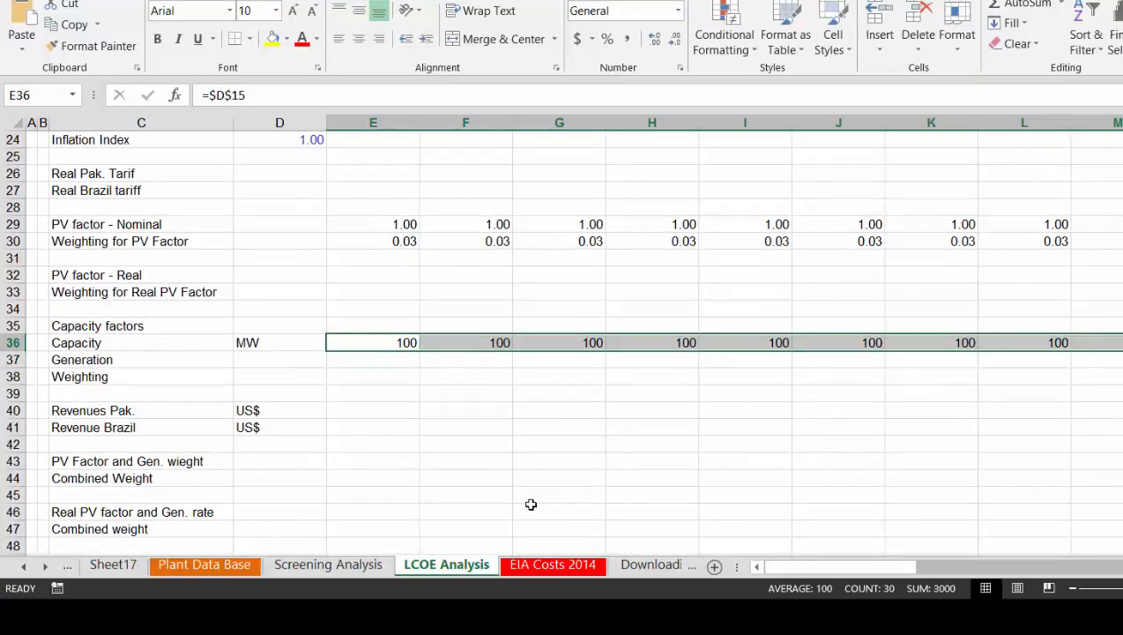
# Label the Generation row's unit in D37 as MWH
pyautogui.press('Down')
pyautogui.press('Left')
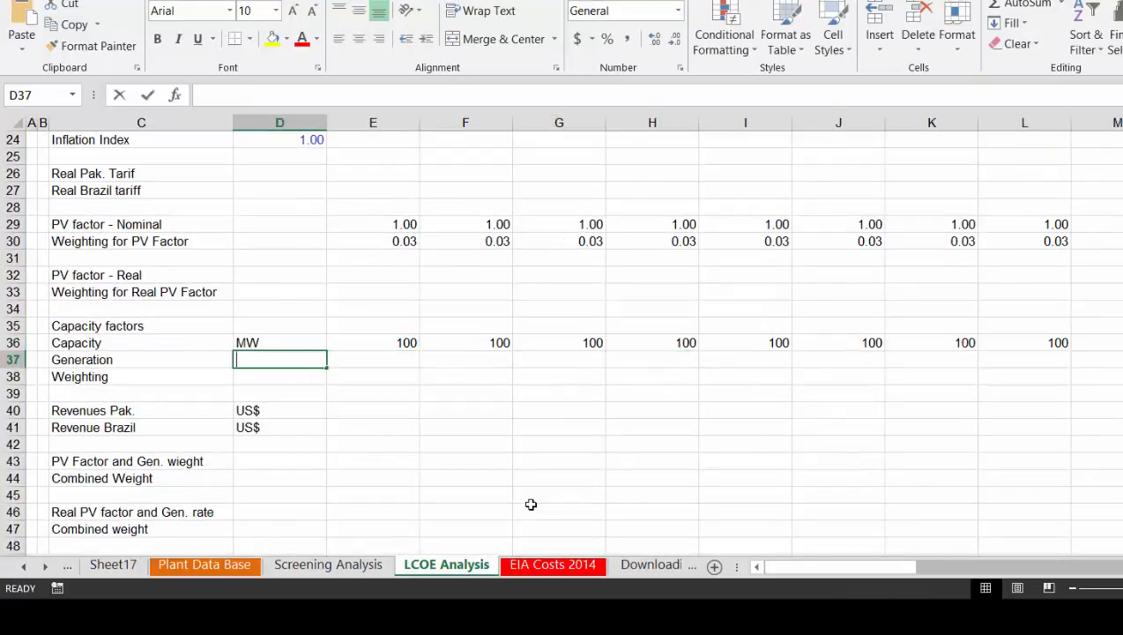
pyautogui.write('MWH')
pyautogui.press('Return')
pyautogui.press('Up')
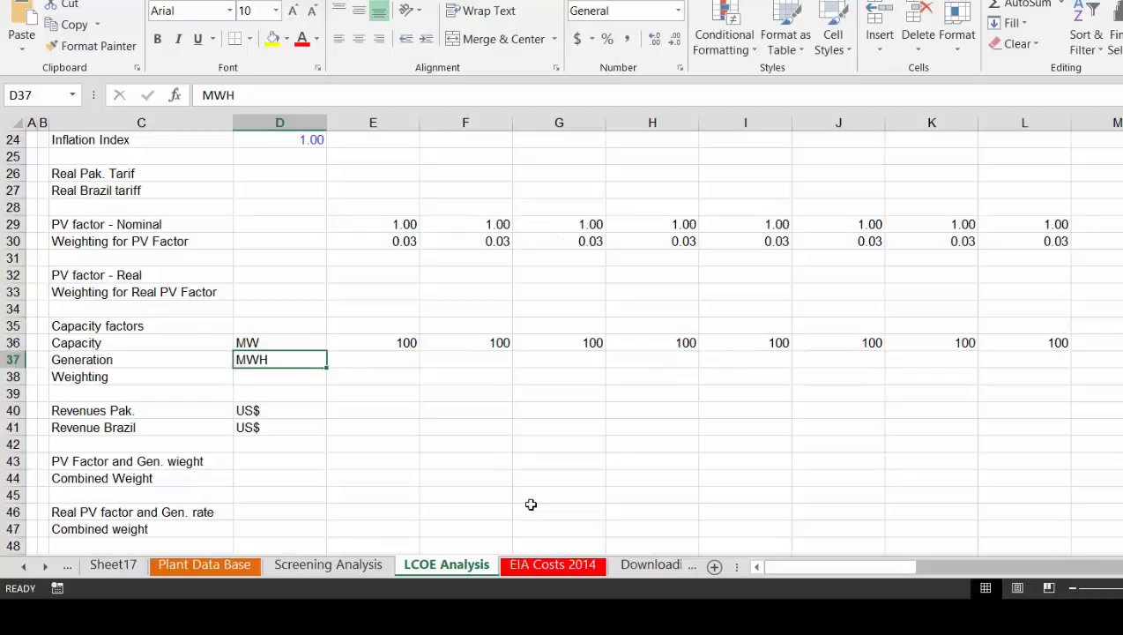
# Enter the first year's generation in E37 as =E36*$D$16, multiplying capacity by the initial capacity factor
pyautogui.press('Right')
pyautogui.write('=')
pyautogui.press('Up')
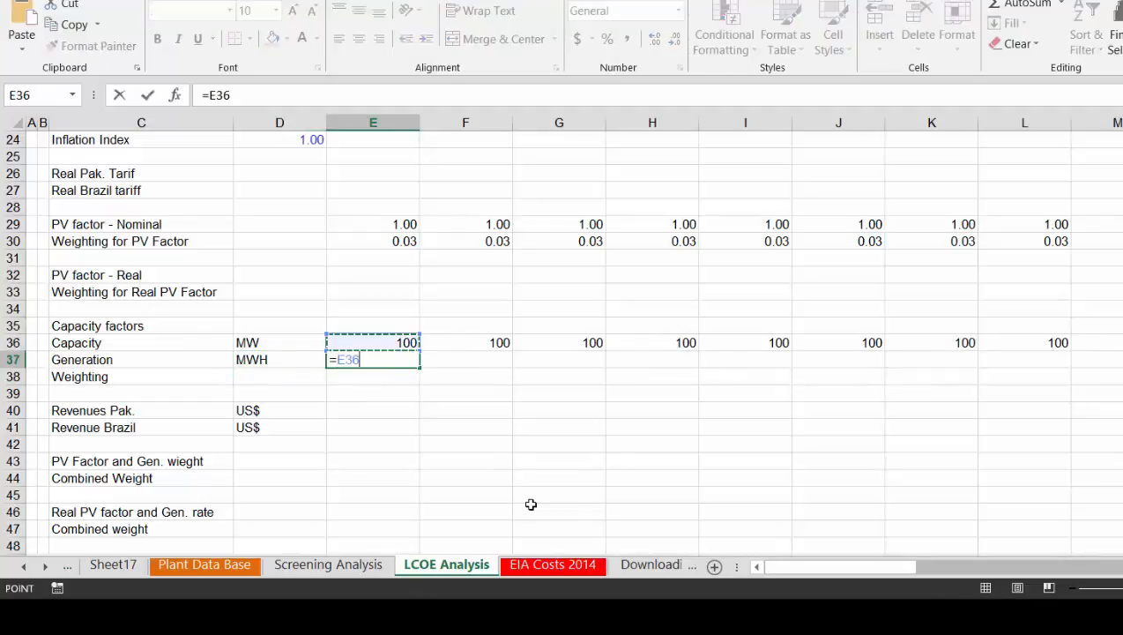
pyautogui.write('*')
pyautogui.press('pageup')
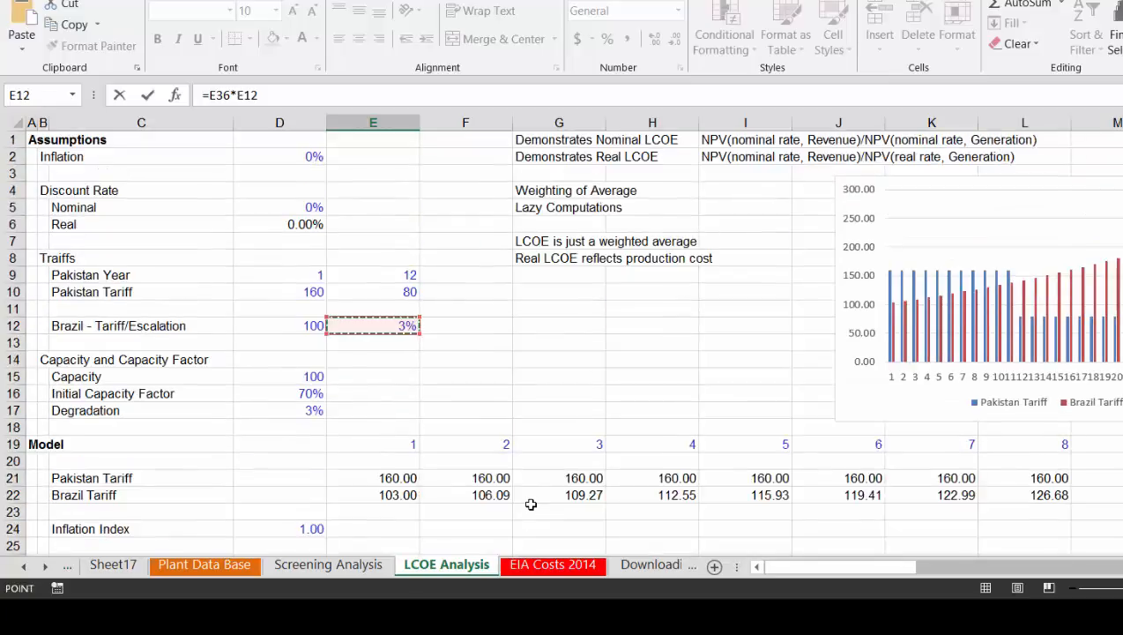
pyautogui.press('Up')
pyautogui.press('Down')
pyautogui.press('Down')
pyautogui.press('Down')
pyautogui.press('Down')
pyautogui.press('Down')
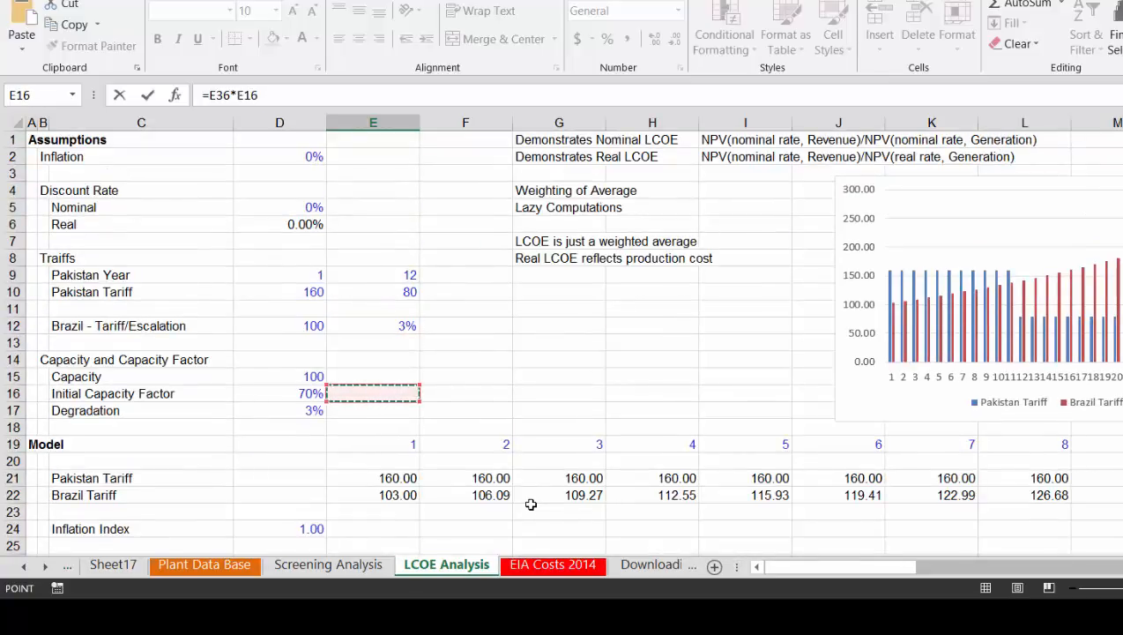
pyautogui.press('Left')
pyautogui.press('F4')
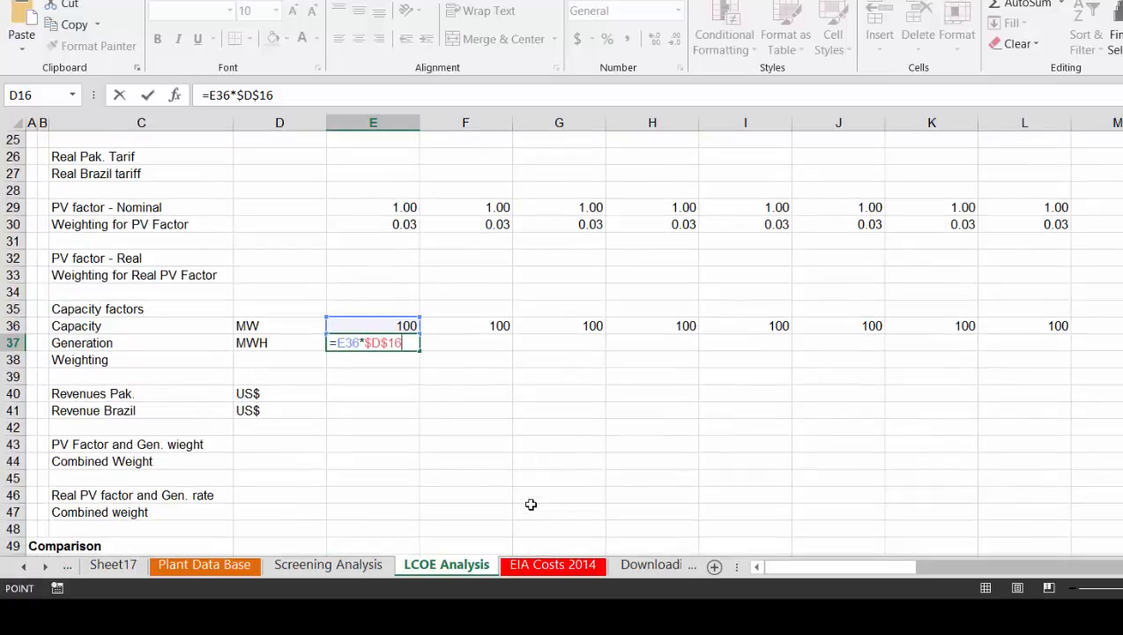
pyautogui.press('Return')
pyautogui.press('Up')
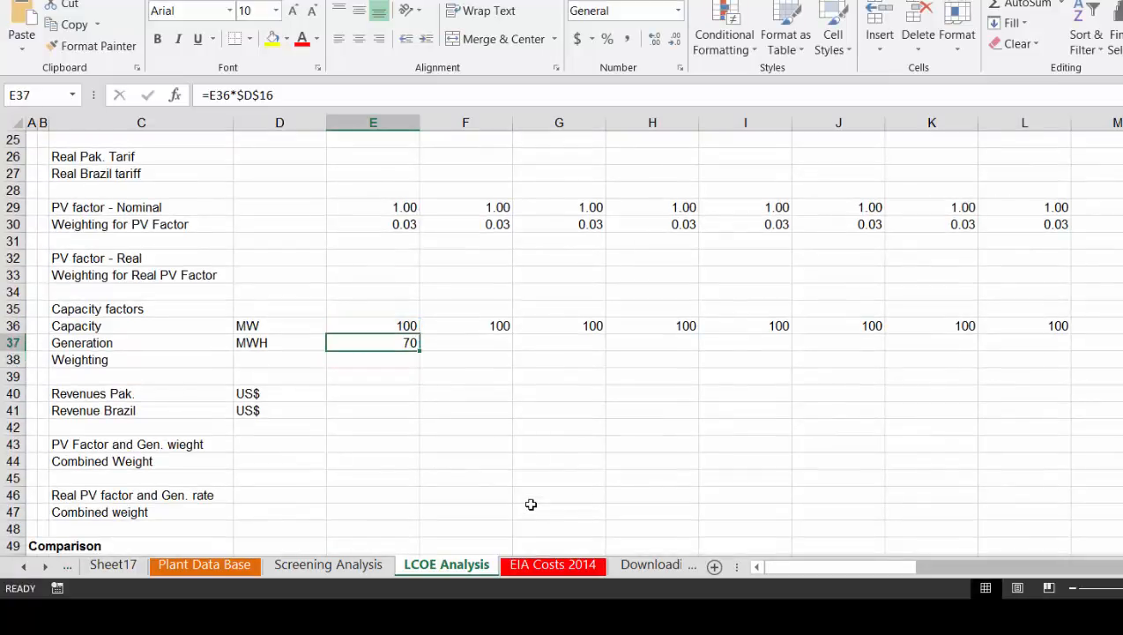
pyautogui.press('Right')
pyautogui.write('=')
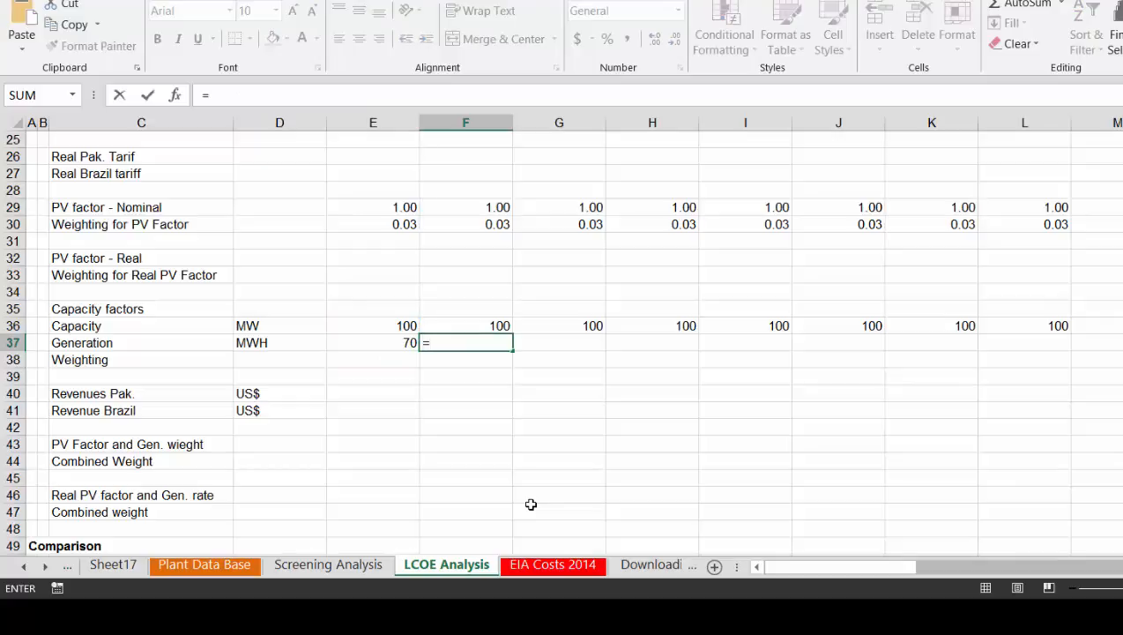
pyautogui.press('Left')
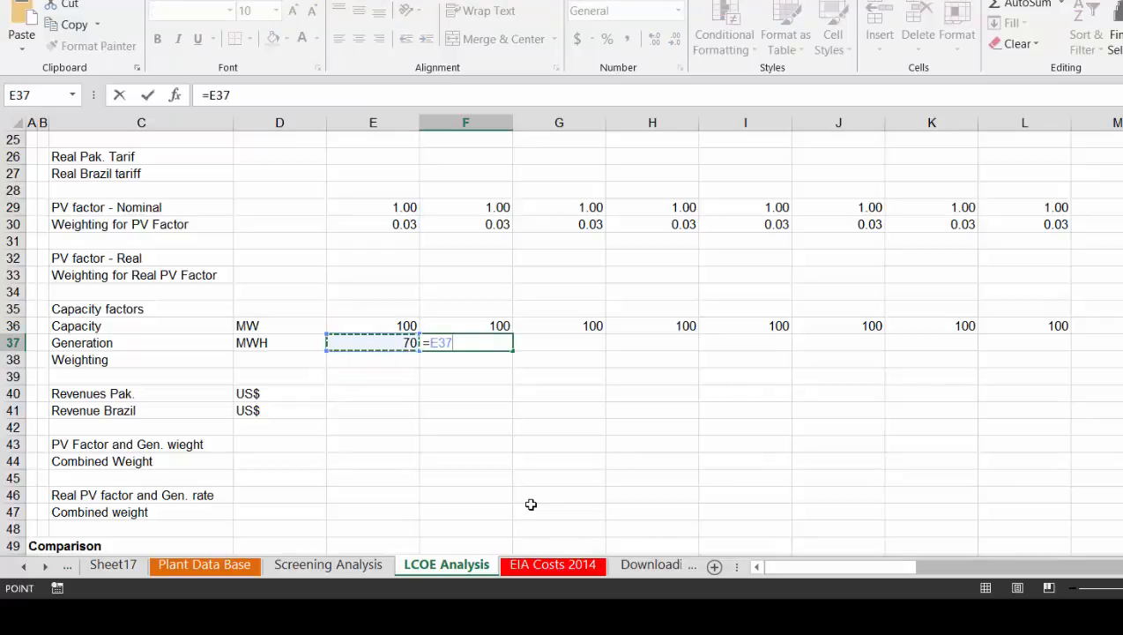
pyautogui.press('Escape')
# Extend the first year's generation formula in E37 to =E36*$D$16*8760 to convert it to annual megawatt-hours
pyautogui.press('Left')
pyautogui.press('F2')
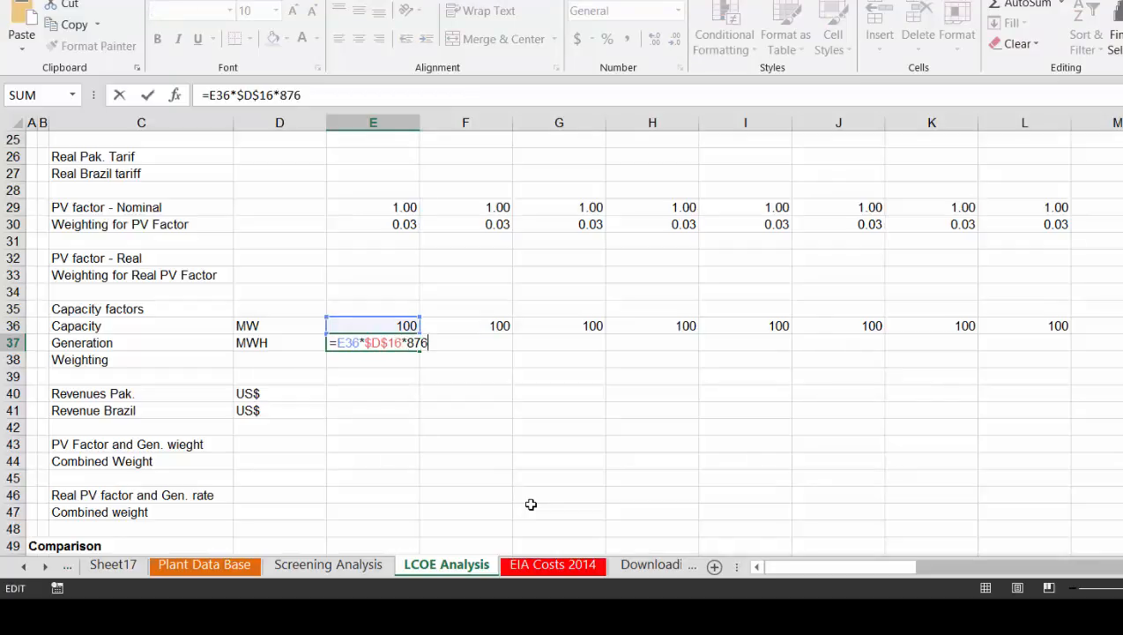
pyautogui.press('Return')
pyautogui.press('Down')
pyautogui.press('Up')
pyautogui.press('Up')
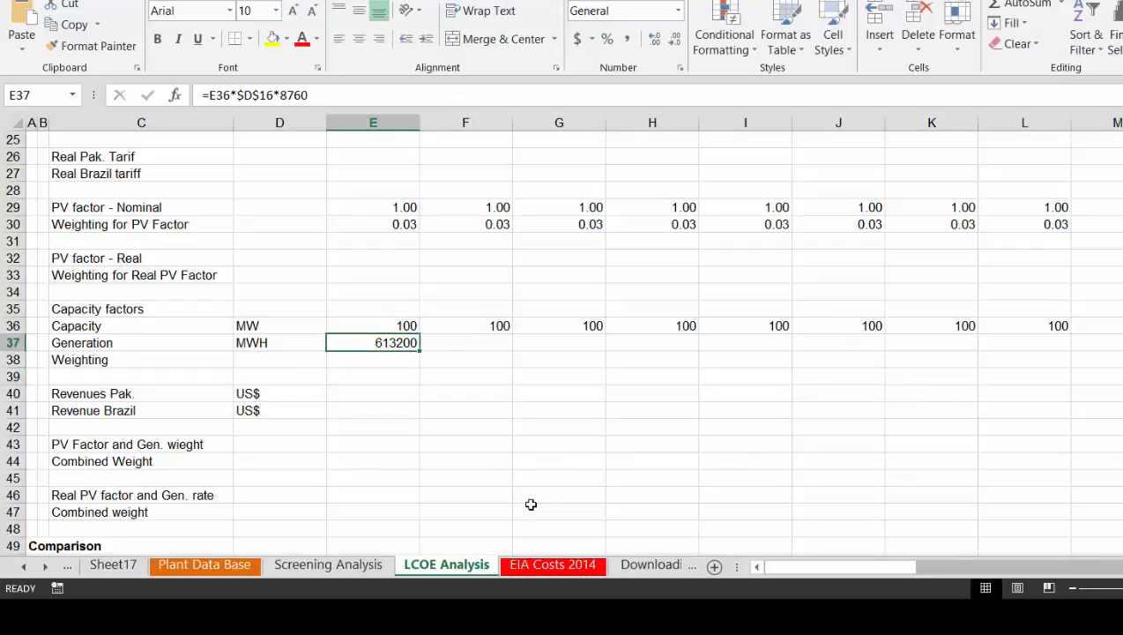
pyautogui.press('Right')
pyautogui.write('=')
pyautogui.press('Left')
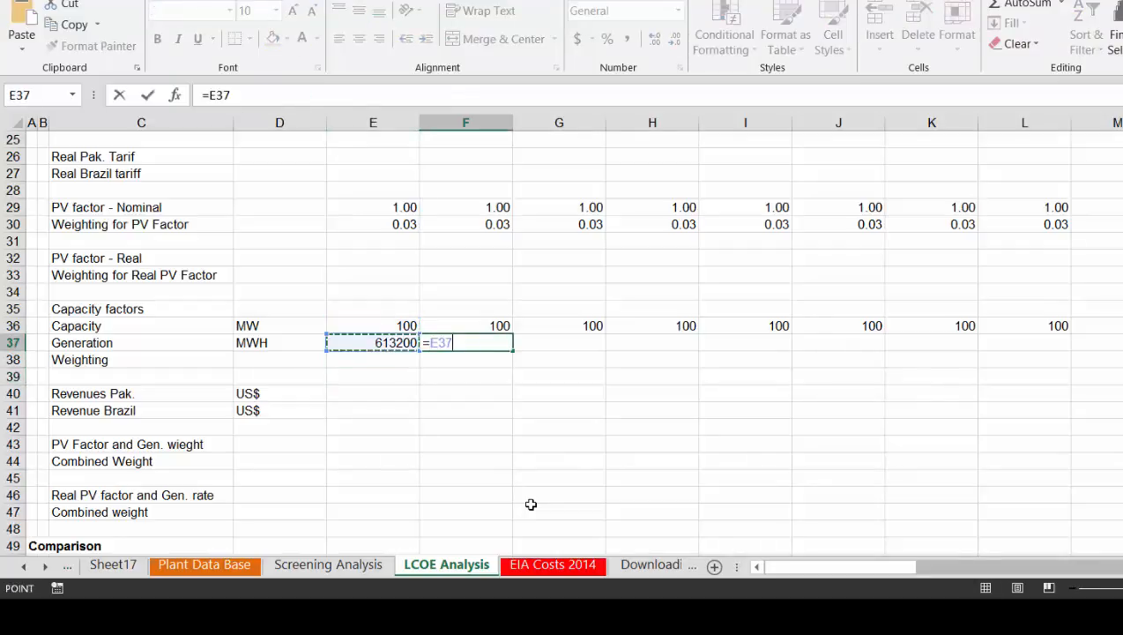
pyautogui.write('-')
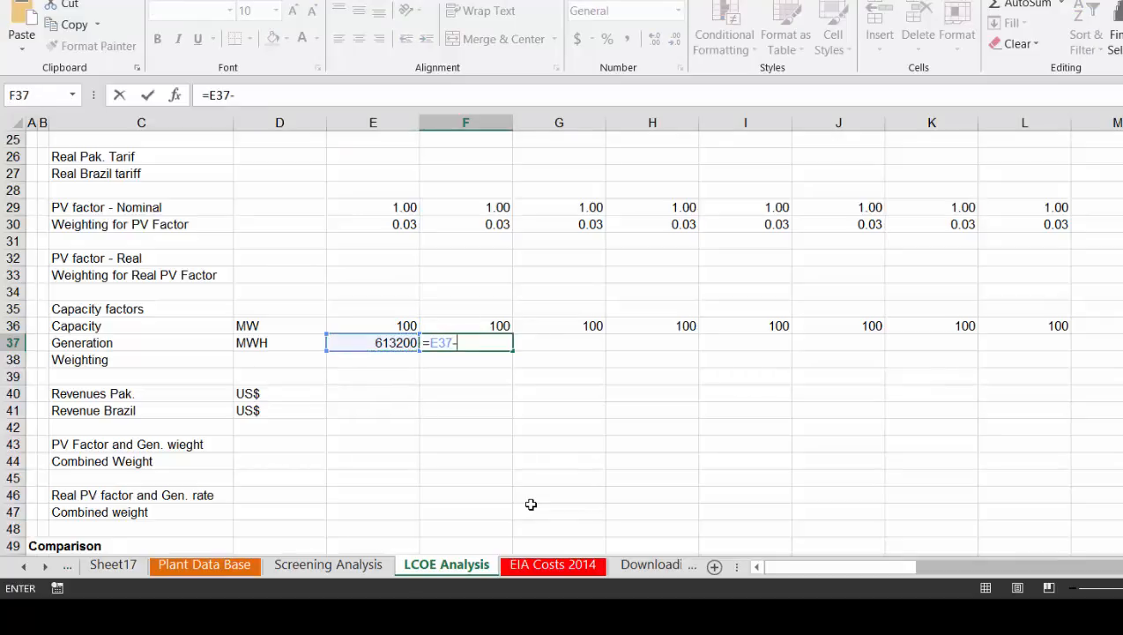
pyautogui.press('Escape')
# Enter =E37*(1-$D$17) in F37 to apply degradation to the prior year's generation, and fill it across the remaining model years
pyautogui.write('=')
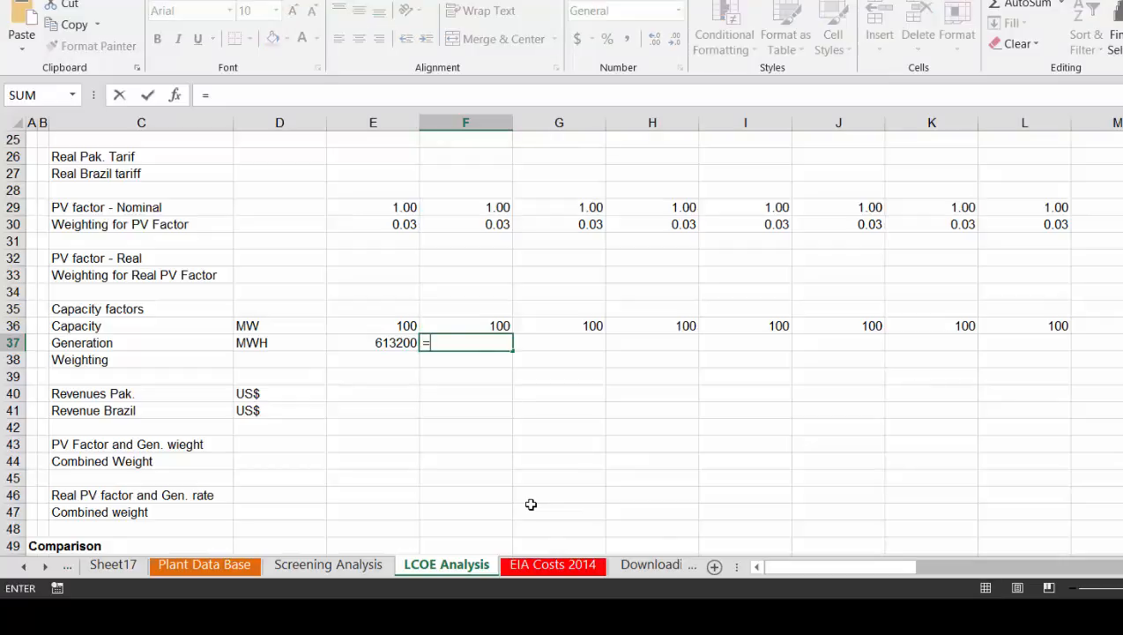
pyautogui.press('Left')
pyautogui.write('*(')
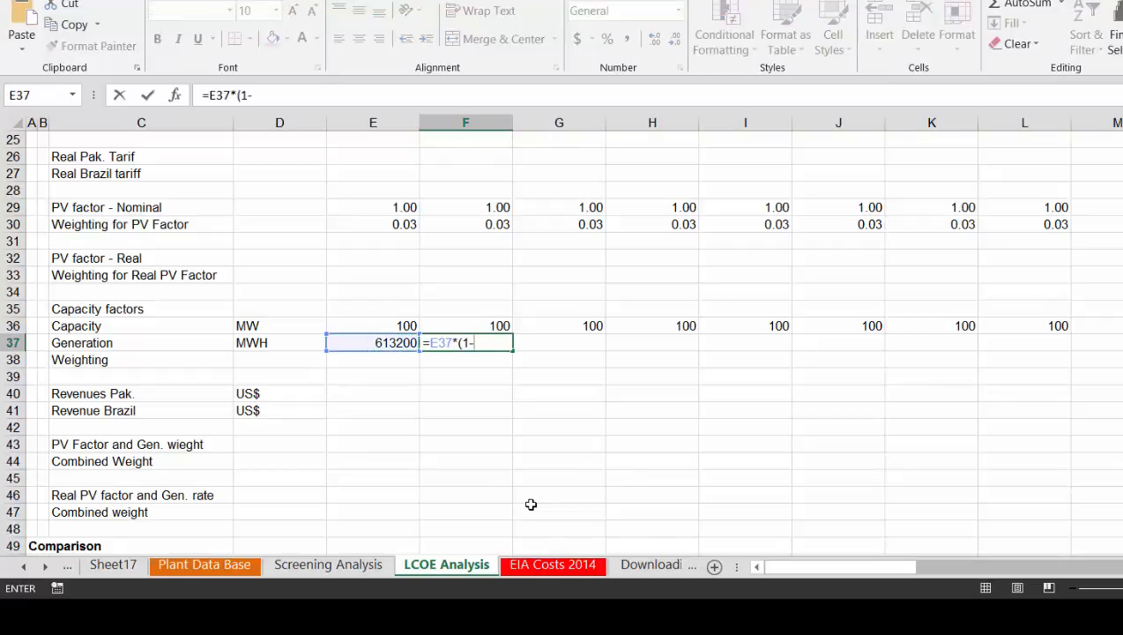
pyautogui.write('1-')
pyautogui.press('pageup')
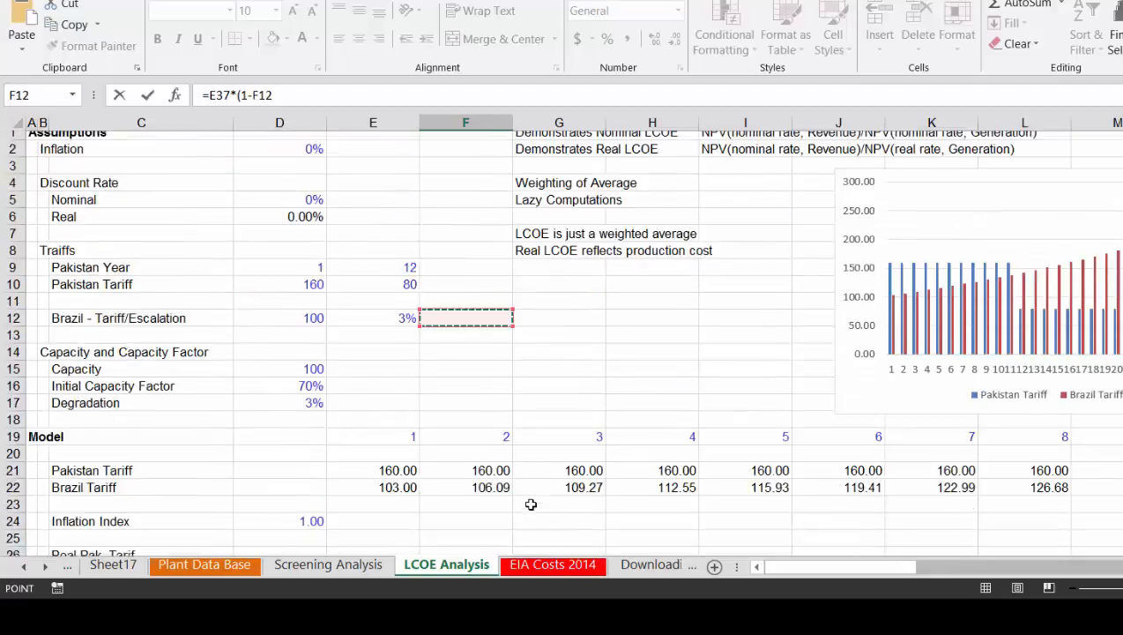
pyautogui.press('Left')
pyautogui.press('Down')
pyautogui.press('Down')
pyautogui.press('Down')
pyautogui.press('Down')
pyautogui.press('Down')
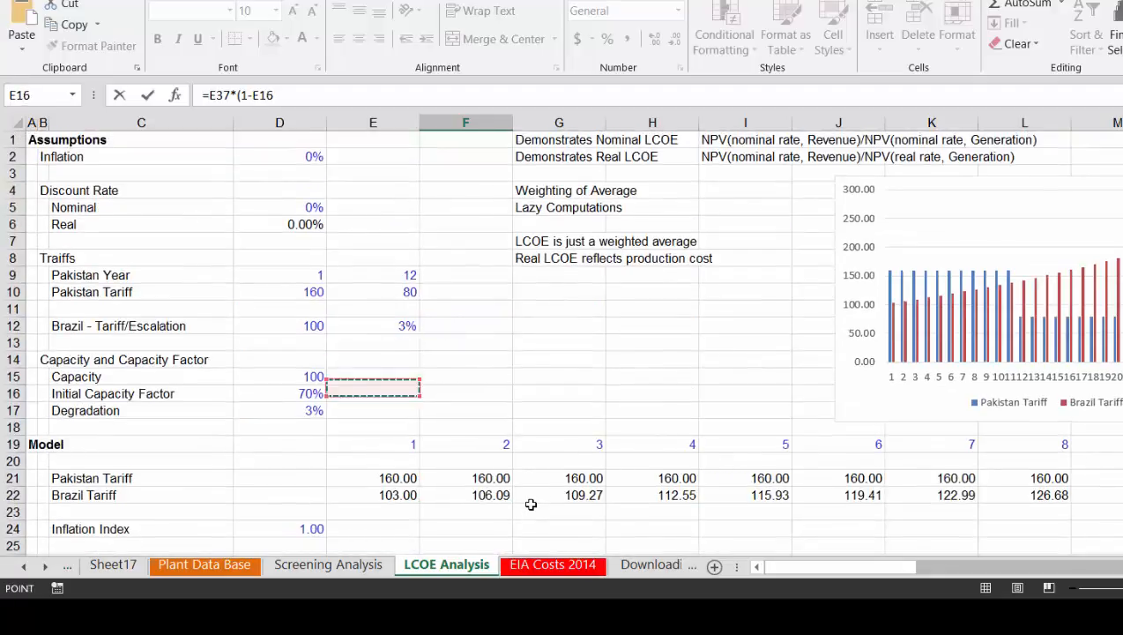
pyautogui.press('Left')
pyautogui.press('F4')
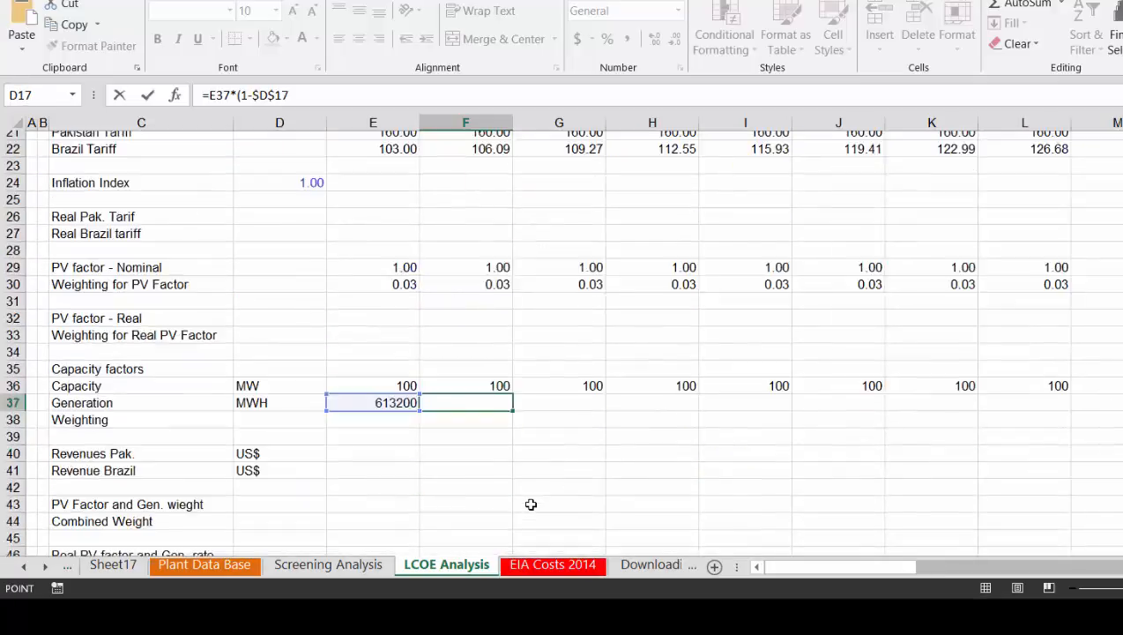
pyautogui.press('Return')
pyautogui.press('Return')
pyautogui.press('Up')
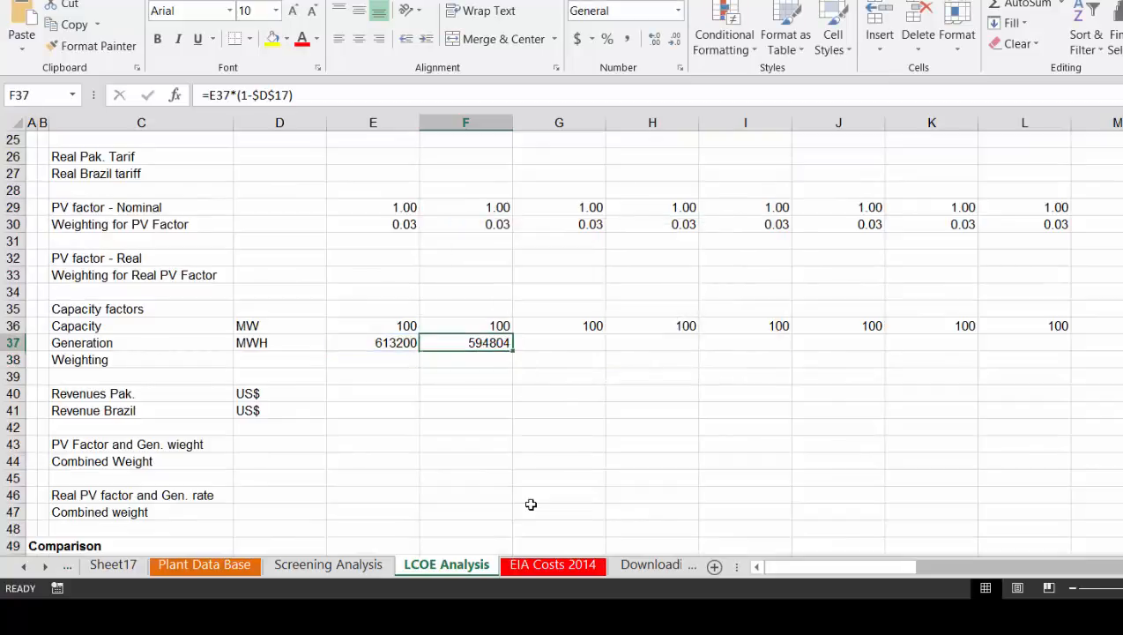
pyautogui.hotkey('ctrl', 'shift', 'r')
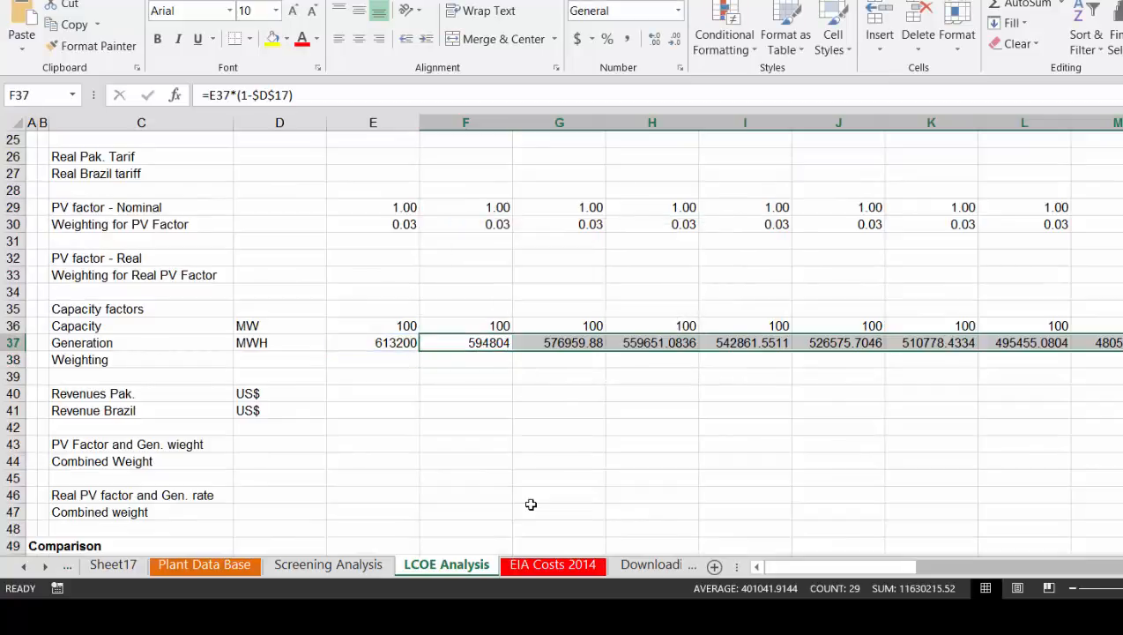
# Format the whole Generation row with thousands separators and no decimal places
pyautogui.hotkey('ctrl', 'shift', '1')
pyautogui.press('Left')
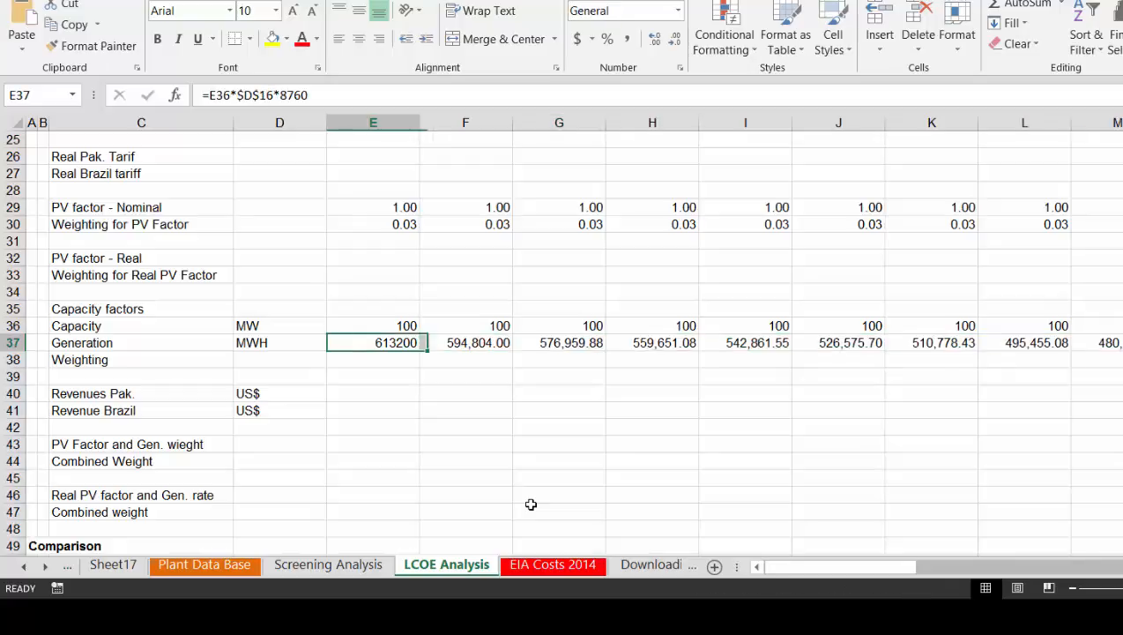
pyautogui.hotkey('ctrl', 'shift', '1')
pyautogui.hotkey('ctrl', 'shift', 'Right')
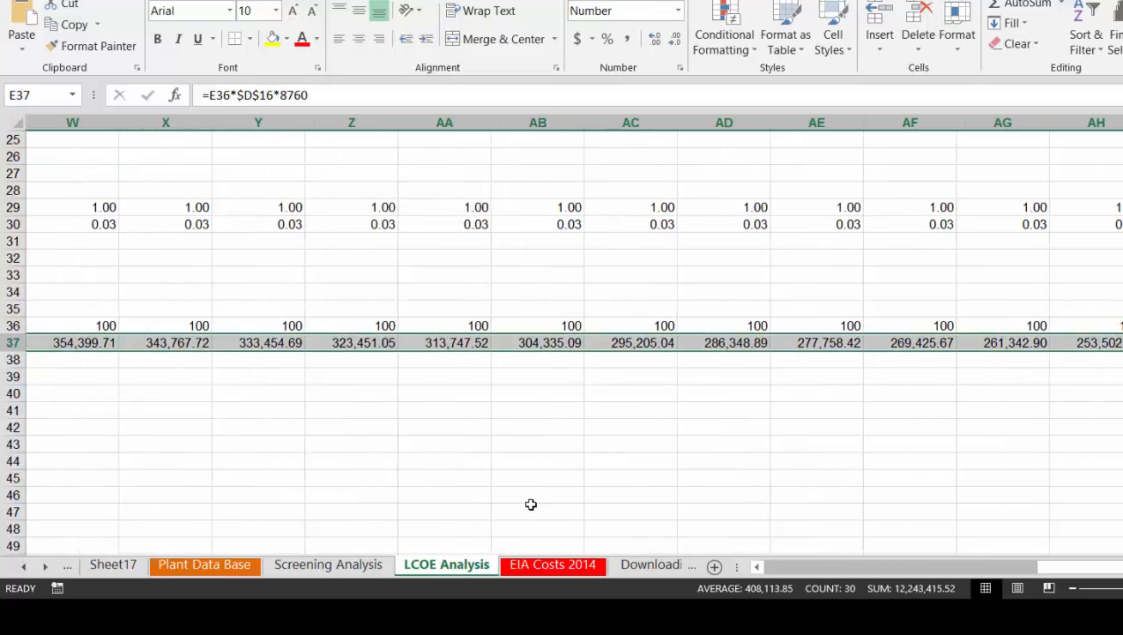
pyautogui.click(675, 41)
pyautogui.click(676, 41)
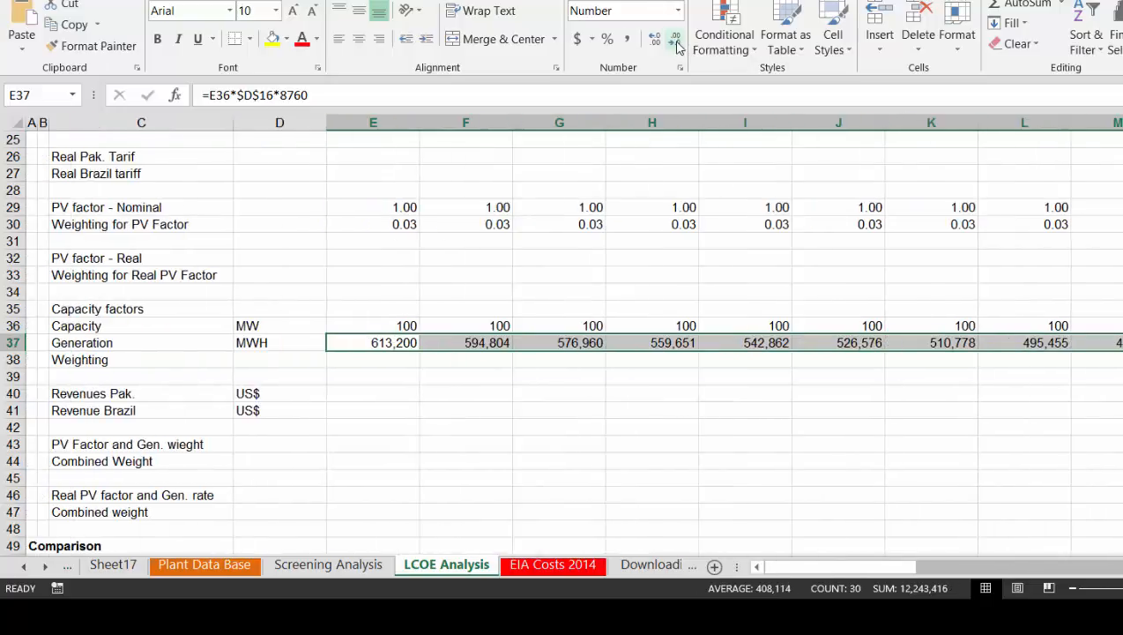
# Review the tariff rows and the discount rate, tariff and capacity assumptions above the Generation row
pyautogui.press('Down')
pyautogui.press('Down')
pyautogui.press('Up')
pyautogui.press('Up')
pyautogui.press('Up')
pyautogui.press('Up')
pyautogui.press('Up')
pyautogui.press('Up')
pyautogui.press('Up')
pyautogui.press('Up')
pyautogui.press('Up')
pyautogui.press('Up')
pyautogui.press('Up')
pyautogui.press('Up')
pyautogui.press('Up')
pyautogui.press('Up')
pyautogui.press('Up')
pyautogui.press('Up')
pyautogui.press('Up')
pyautogui.press('Up')
pyautogui.press('Up')
pyautogui.press('Up')
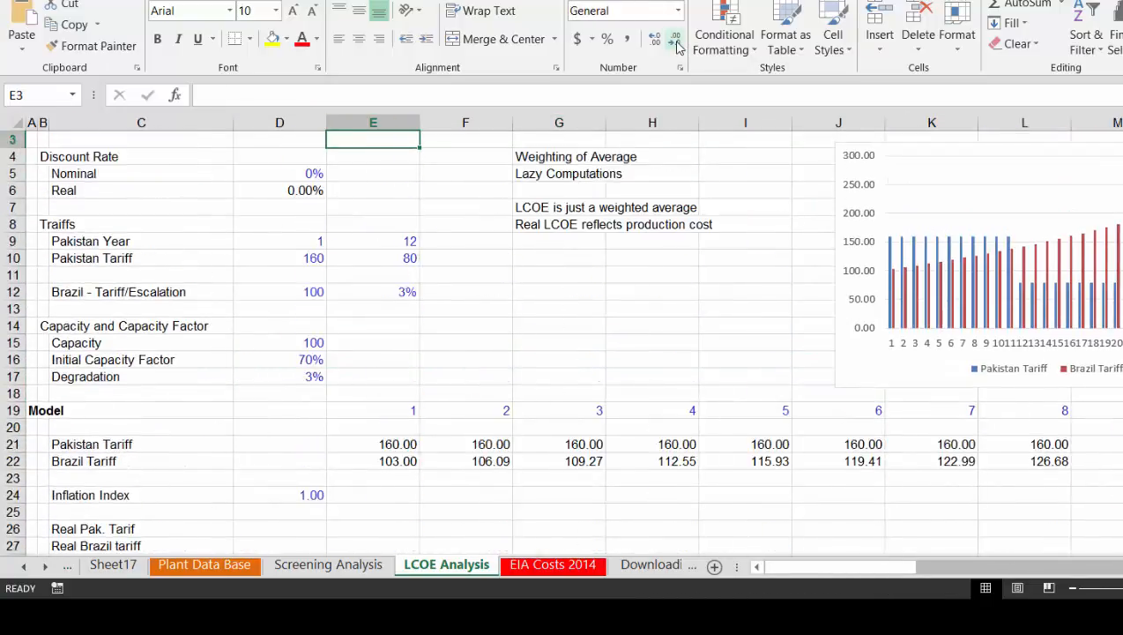
# Examine the Comparison table's Pakistan weighted average formula in G51 and the adjacent Gen. Weighted Av. column
pyautogui.press('Down')
pyautogui.press('Down')
pyautogui.press('Down')
pyautogui.press('Down')
pyautogui.press('Down')
pyautogui.press('Down')
pyautogui.press('Down')
pyautogui.press('Down')
pyautogui.press('Down')
pyautogui.press('Down')
pyautogui.press('Down')
pyautogui.press('Down')
pyautogui.press('Down')
pyautogui.press('Down')
pyautogui.press('Down')
pyautogui.press('Down')
pyautogui.press('Down')
pyautogui.press('Down')
pyautogui.press('Down')
pyautogui.press('Down')
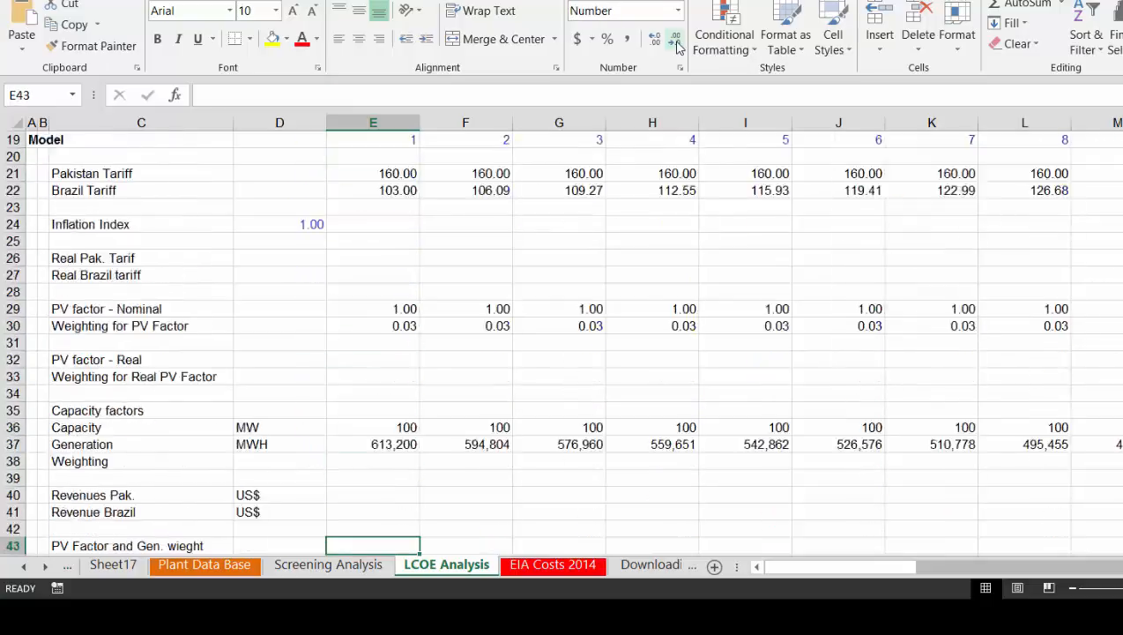
pyautogui.press('Down')
pyautogui.press('Down')
pyautogui.press('Down')
pyautogui.press('Down')
pyautogui.press('Down')
pyautogui.press('Down')
pyautogui.press('Down')
pyautogui.press('Down')
pyautogui.press('Down')
pyautogui.press('Down')
pyautogui.press('Down')
pyautogui.press('Down')
pyautogui.press('Down')
pyautogui.press('Down')
pyautogui.press('Down')
pyautogui.press('Down')
pyautogui.press('Down')
pyautogui.press('Down')
pyautogui.press('Down')
pyautogui.press('Down')
pyautogui.press('Up')
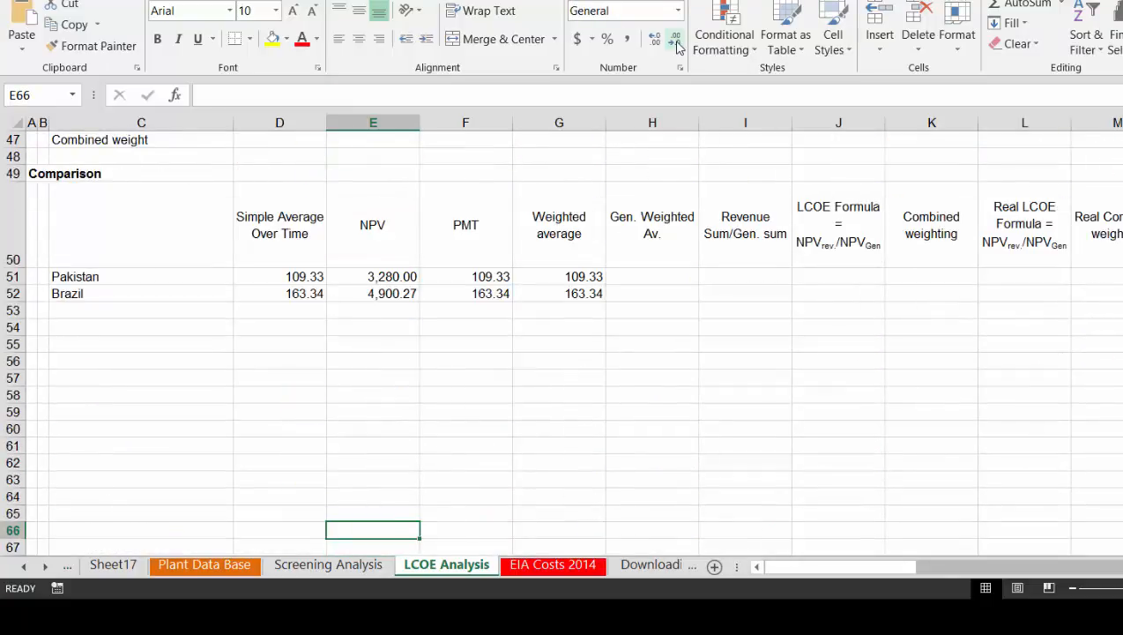
pyautogui.press('Up')
pyautogui.press('Up')
pyautogui.press('Up')
pyautogui.press('Up')
pyautogui.press('Up')
pyautogui.press('Up')
pyautogui.press('Up')
pyautogui.press('Up')
pyautogui.press('Up')
pyautogui.press('Up')
pyautogui.press('Up')
pyautogui.press('Up')
pyautogui.press('Up')
pyautogui.press('Up')
pyautogui.press('Up')
pyautogui.press('Right')
pyautogui.press('Right')
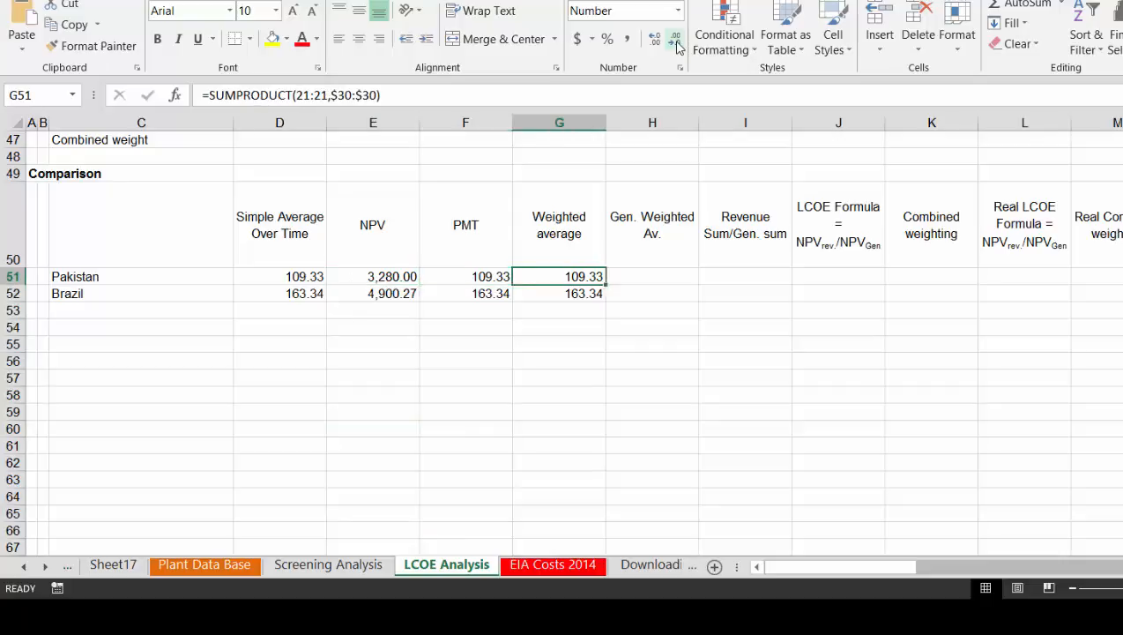
pyautogui.press('Right')
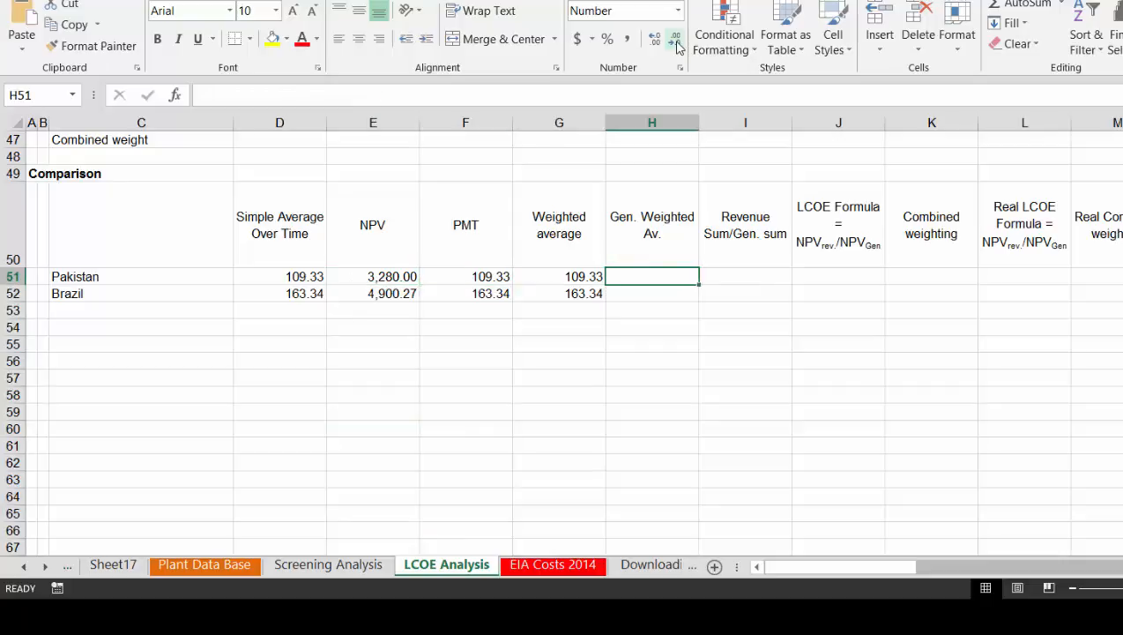
# Begin the generation Weighting formula in E38 with =E37/sum( to divide the first year's generation by a sum
pyautogui.press('Up')
pyautogui.press('Up')
pyautogui.press('Up')
pyautogui.press('Up')
pyautogui.press('Up')
pyautogui.press('Up')
pyautogui.press('Up')
pyautogui.press('Up')
pyautogui.press('Up')
pyautogui.press('Up')
pyautogui.press('Up')
pyautogui.press('Up')
pyautogui.press('Up')
pyautogui.press('Up')
pyautogui.press('Up')
pyautogui.press('Up')
pyautogui.press('Up')
pyautogui.press('Up')
pyautogui.press('Up')
pyautogui.press('Up')
pyautogui.press('Down')
pyautogui.press('Down')
pyautogui.press('Down')
pyautogui.press('Down')
pyautogui.press('Down')
pyautogui.press('Down')
pyautogui.press('Down')
pyautogui.press('Down')
pyautogui.press('Down')
pyautogui.press('Down')
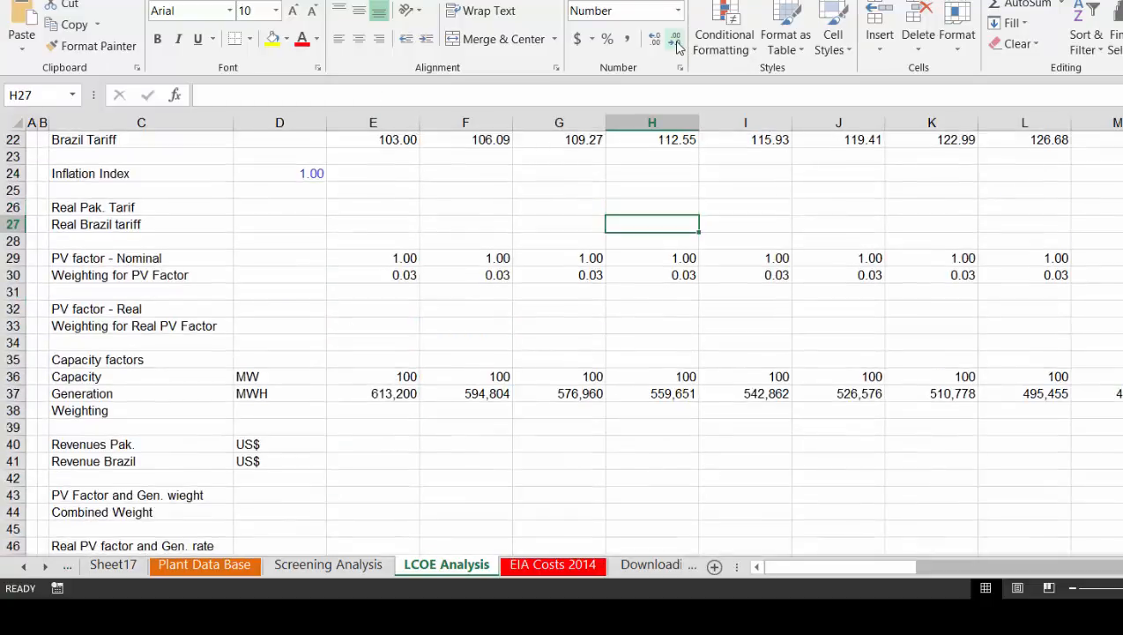
pyautogui.press('Down')
pyautogui.press('Down')
pyautogui.press('Down')
pyautogui.press('Left')
pyautogui.press('Left')
pyautogui.press('Left')
pyautogui.press('Left')
pyautogui.press('Up')
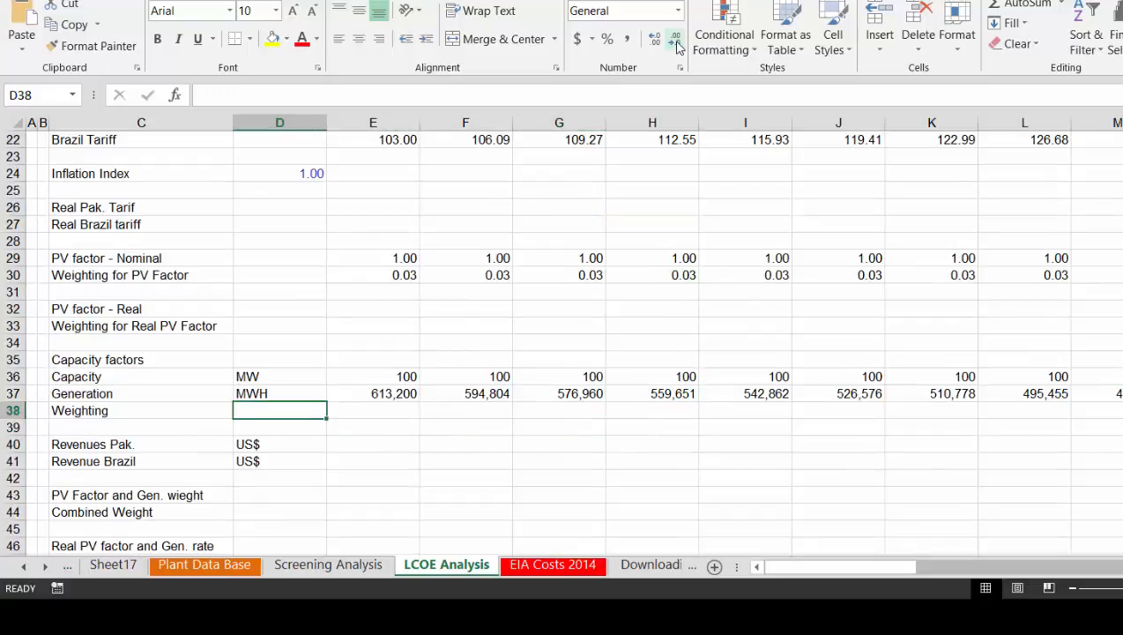
pyautogui.press('Right')
pyautogui.write('=')
pyautogui.press('Up')
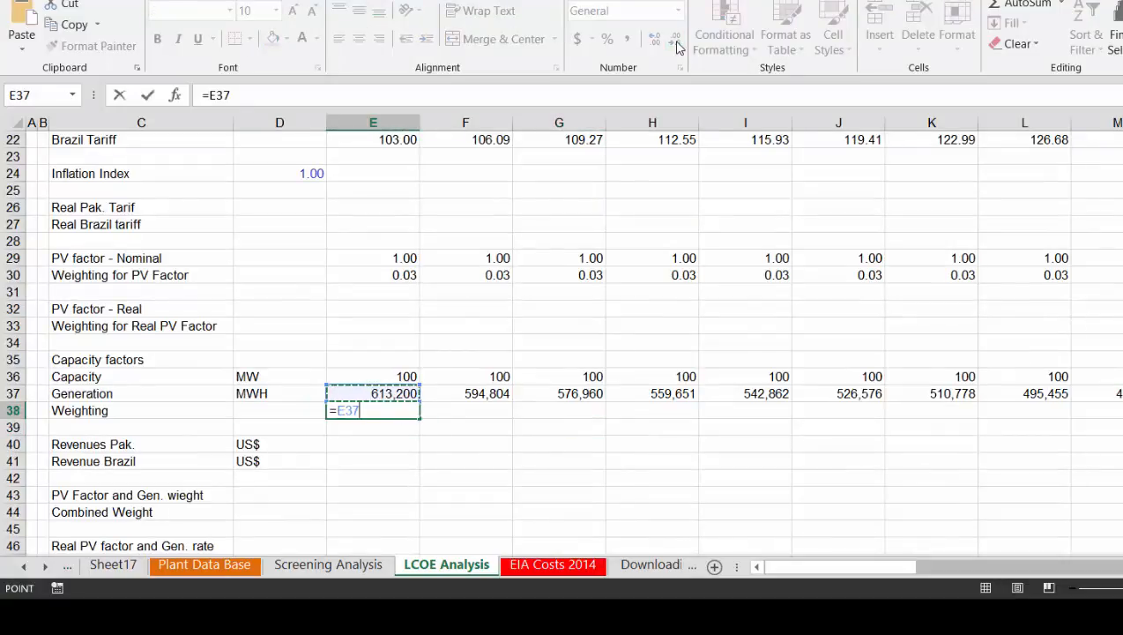
pyautogui.write('/sum(')
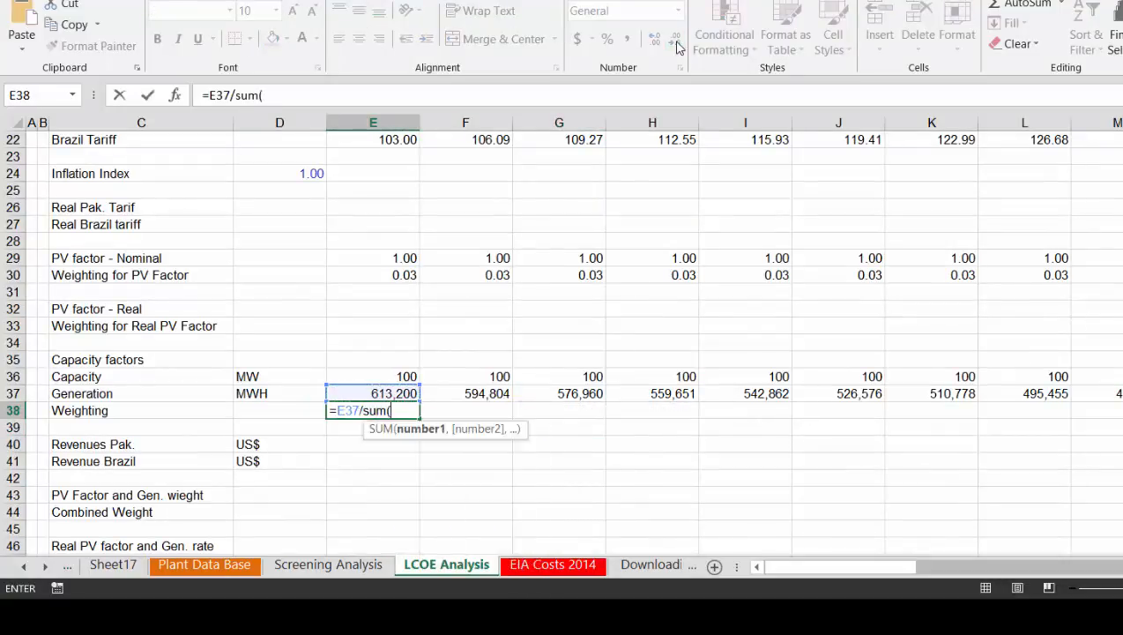
# Complete the first-year generation Weighting formula in E38 as =E37/SUM(37:37)
pyautogui.press('Up')
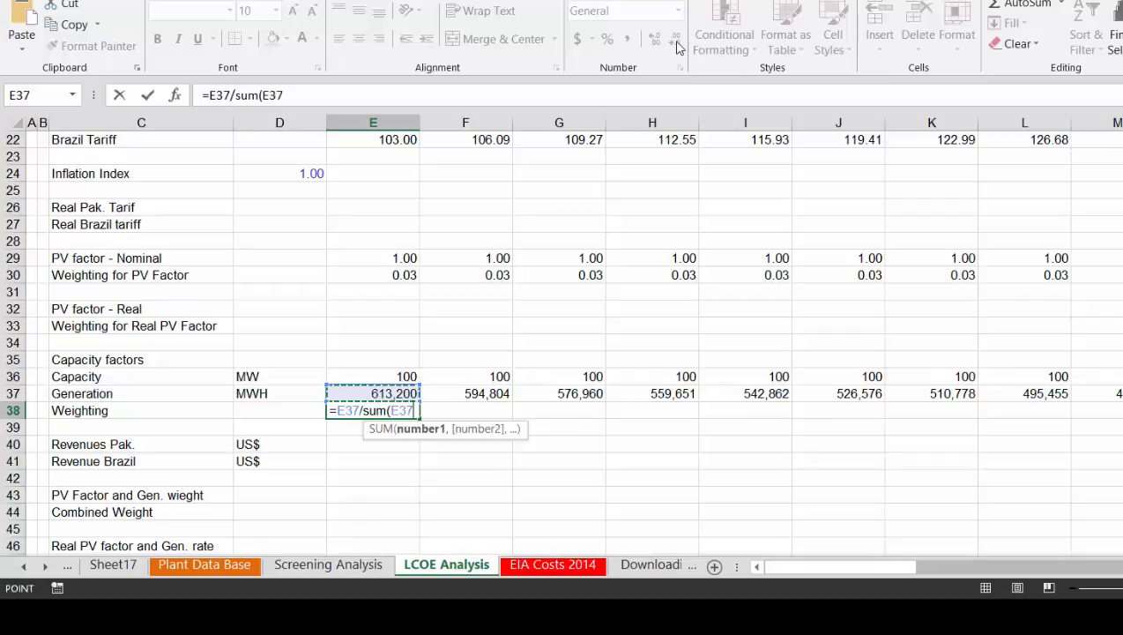
pyautogui.press('Up')
pyautogui.press('Down')
pyautogui.hotkey('shift', 'space')
pyautogui.press('Return')
pyautogui.press('Return')
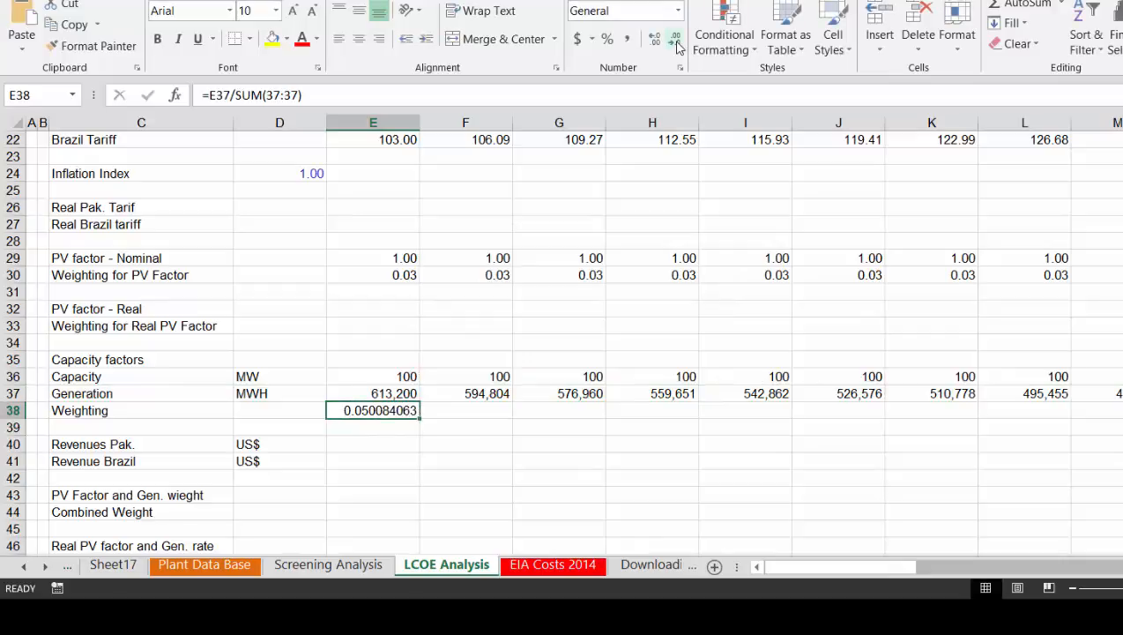
pyautogui.write('!')
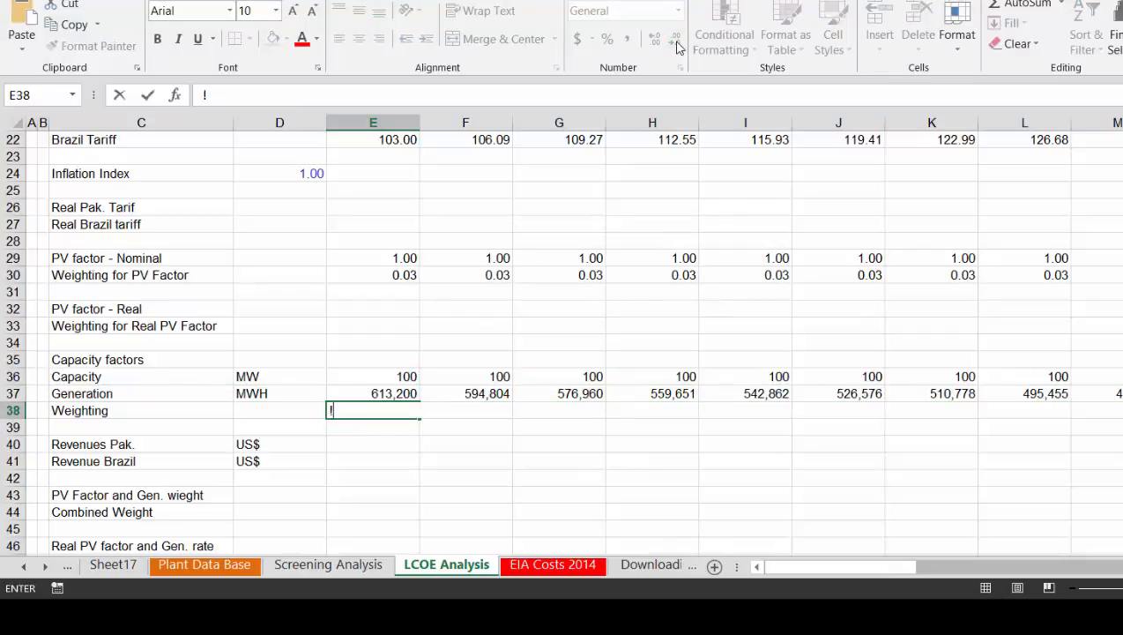
pyautogui.press('Escape')
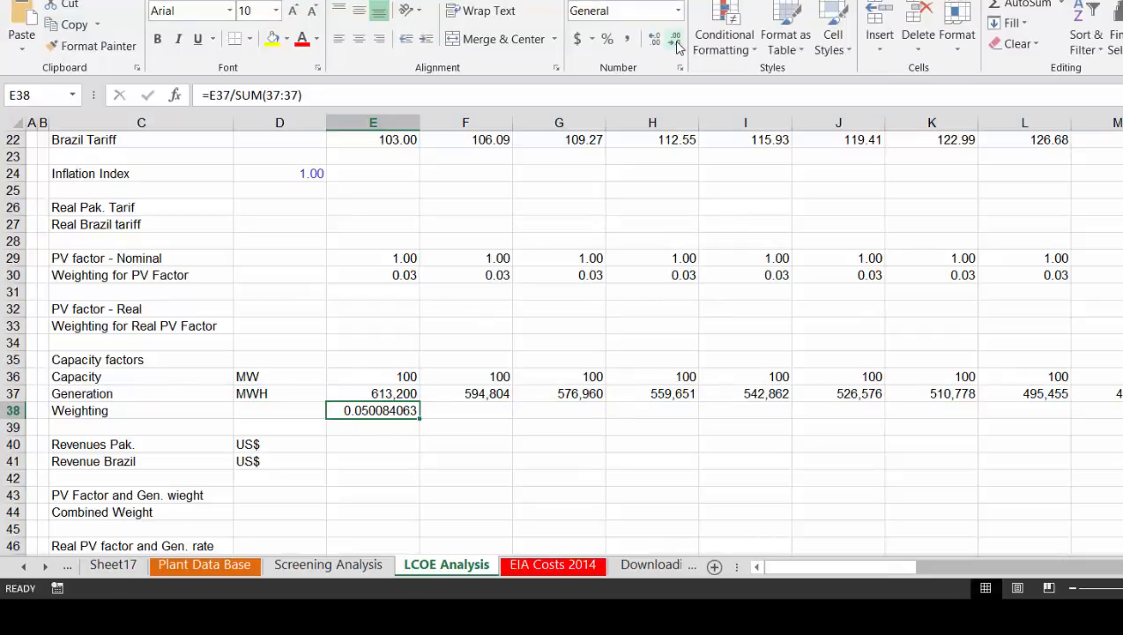
# Format the first-year generation Weighting to two decimal places and fill it across all the model years in row 38
pyautogui.click(676, 39)
pyautogui.hotkey('ctrl', 'shift', 'Right')
pyautogui.hotkey('ctrl', 'r')
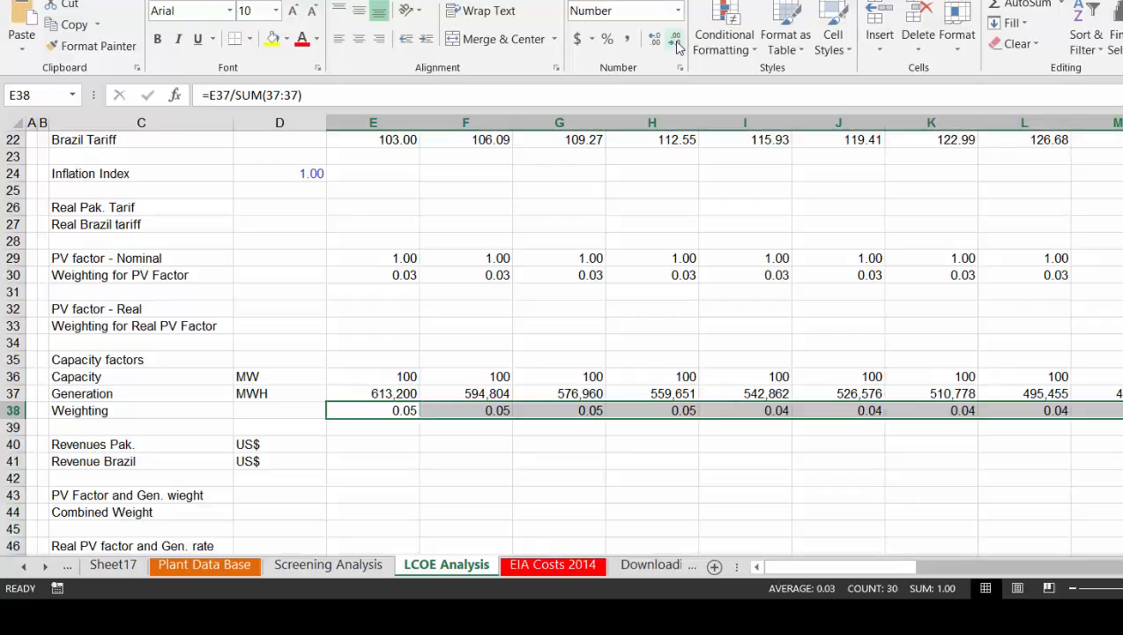
# Start a SUMPRODUCT formula in Pakistan's Gen. Weighted Av. cell H51 with the entire Pakistan Tariff row 21 as the first array
pyautogui.press('Down')
pyautogui.press('Down')
pyautogui.press('Down')
pyautogui.press('Down')
pyautogui.press('Down')
pyautogui.press('Down')
pyautogui.press('Down')
pyautogui.press('Down')
pyautogui.press('Down')
pyautogui.press('Down')
pyautogui.press('Down')
pyautogui.press('Down')
pyautogui.press('Down')
pyautogui.press('Down')
pyautogui.press('Down')
pyautogui.press('Down')
pyautogui.press('Down')
pyautogui.press('Down')
pyautogui.press('Down')
pyautogui.press('Down')
pyautogui.press('Down')
pyautogui.press('Down')
pyautogui.press('Down')
pyautogui.press('Down')
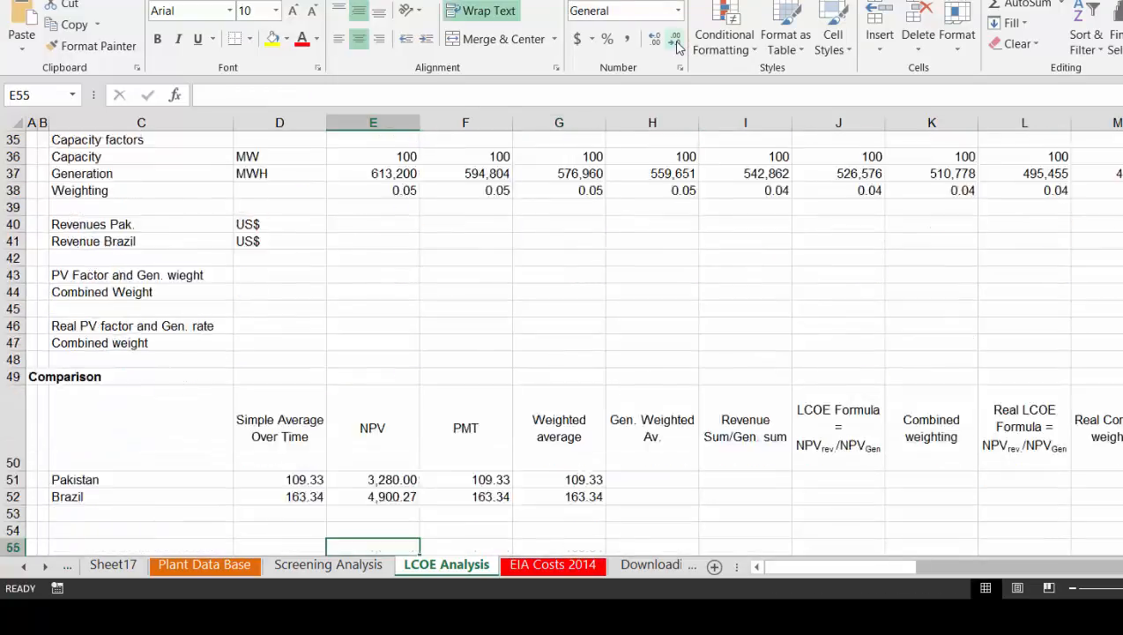
pyautogui.press('Up')
pyautogui.press('Up')
pyautogui.press('Up')
pyautogui.press('Up')
pyautogui.press('Up')
pyautogui.press('Up')
pyautogui.press('Up')
pyautogui.press('Up')
pyautogui.press('Up')
pyautogui.press('Up')
pyautogui.press('Up')
pyautogui.press('Up')
pyautogui.press('Up')
pyautogui.press('Up')
pyautogui.press('Up')
pyautogui.press('Up')
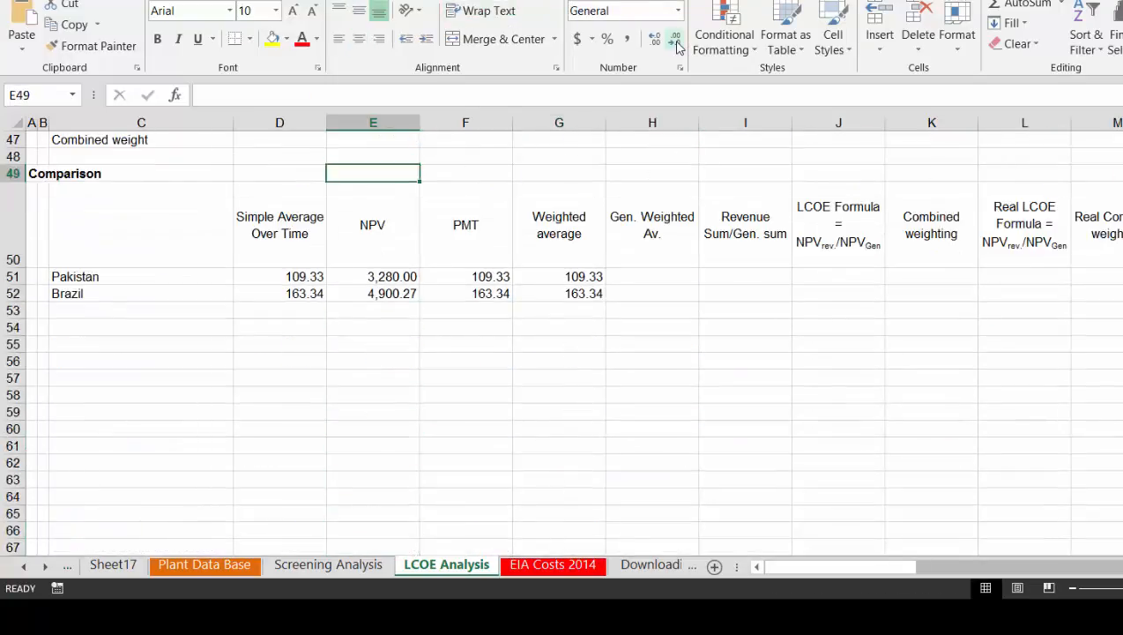
pyautogui.press('Down')
pyautogui.press('Down')
pyautogui.press('Down')
pyautogui.press('Down')
pyautogui.press('Right')
pyautogui.press('Right')
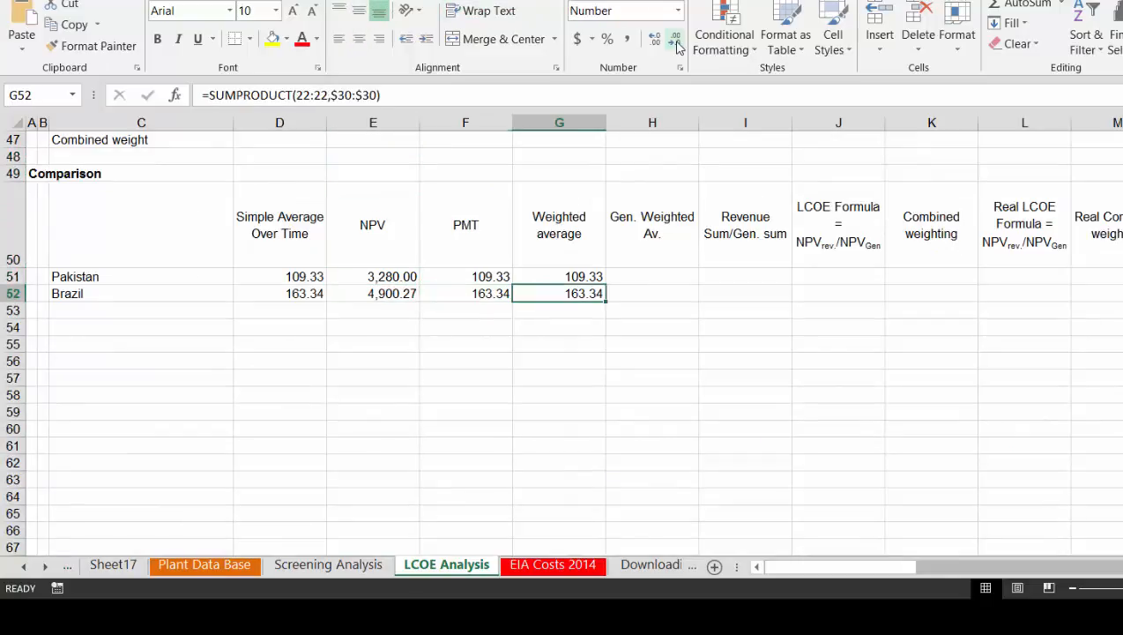
pyautogui.press('Right')
pyautogui.press('Up')
pyautogui.write('=sum')
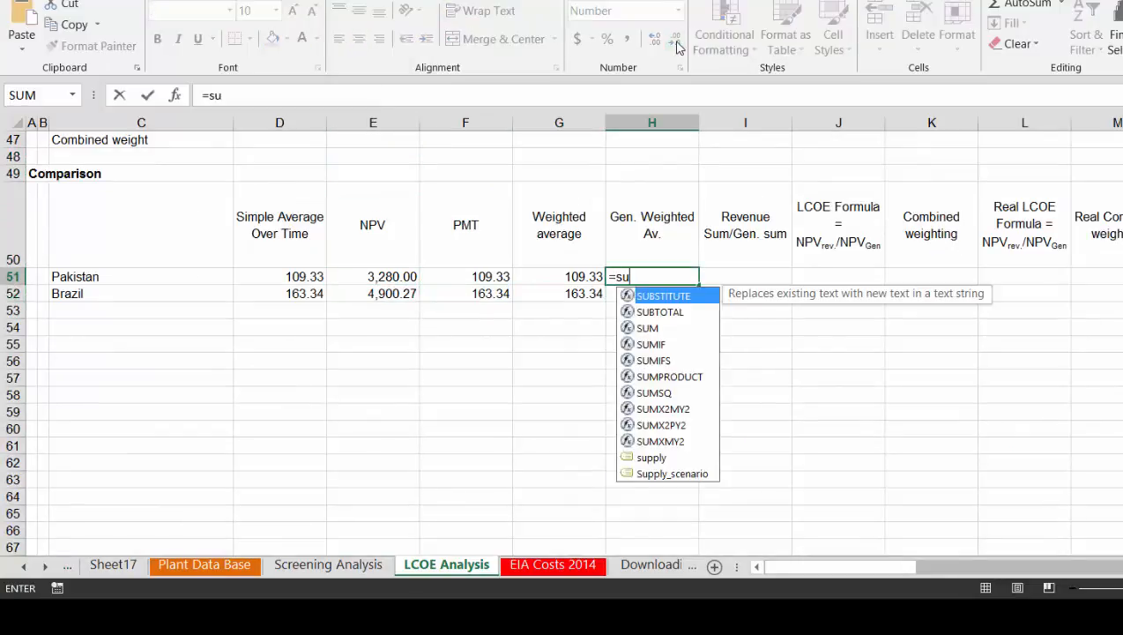
pyautogui.press('Down')
pyautogui.press('Down')
pyautogui.press('Down')
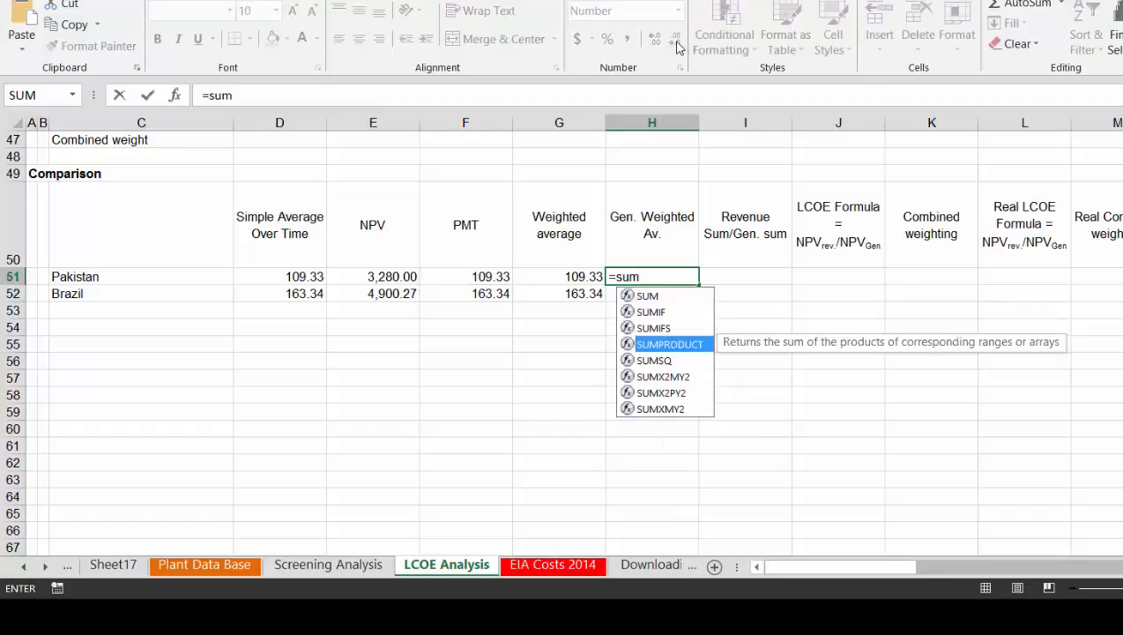
pyautogui.press('Tab')
pyautogui.press('Up')
pyautogui.press('Up')
pyautogui.press('Up')
pyautogui.press('Up')
pyautogui.press('Up')
pyautogui.press('Up')
pyautogui.press('Up')
pyautogui.press('Up')
pyautogui.press('Up')
pyautogui.press('Up')
pyautogui.press('Up')
pyautogui.press('Up')
pyautogui.press('Up')
pyautogui.press('Up')
pyautogui.press('Up')
pyautogui.press('Up')
pyautogui.press('Up')
pyautogui.press('Up')
pyautogui.press('Up')
pyautogui.press('Up')
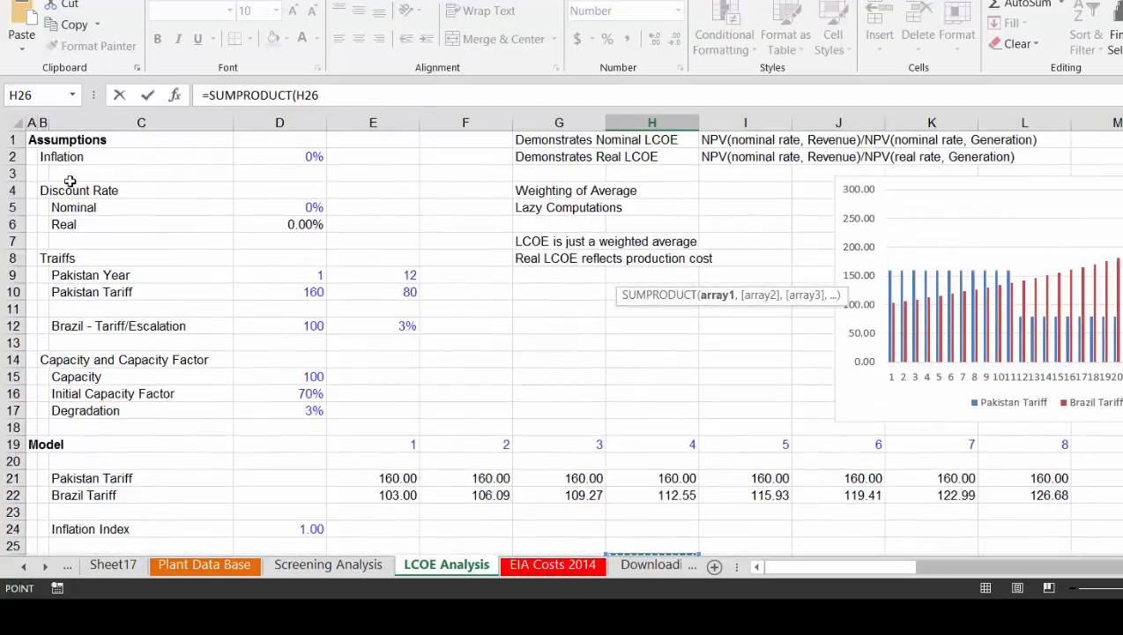
pyautogui.click(12, 478)
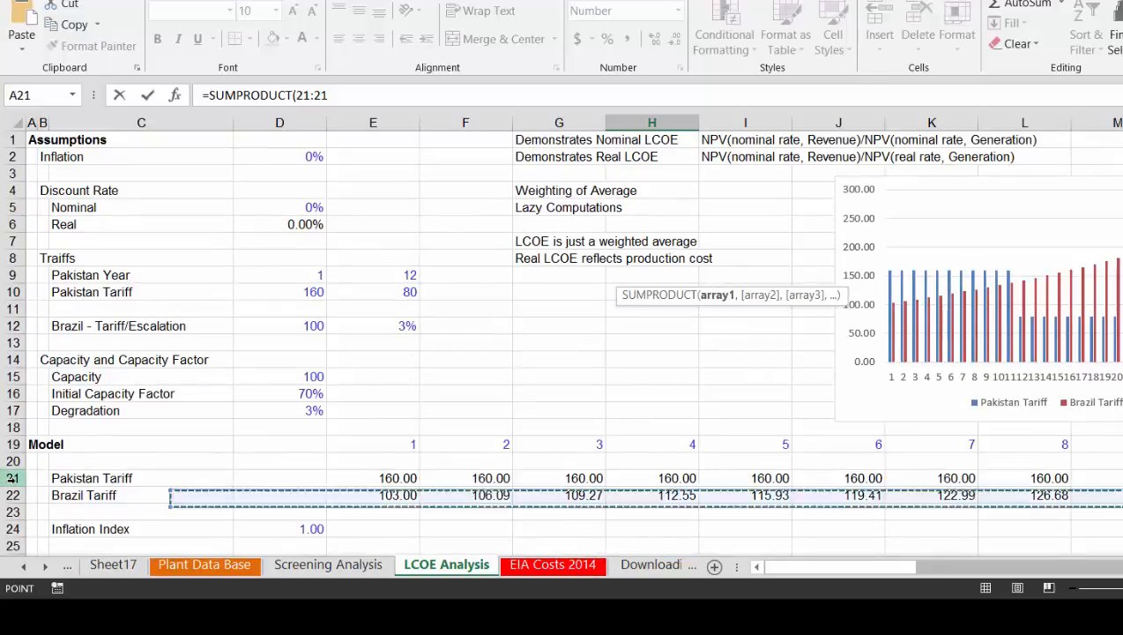
# Add the generation Weighting row as the absolute second array $38:$38 and complete the SUMPRODUCT formula in H51
pyautogui.write(',')
pyautogui.press('Down')
pyautogui.press('Down')
pyautogui.press('Down')
pyautogui.press('Down')
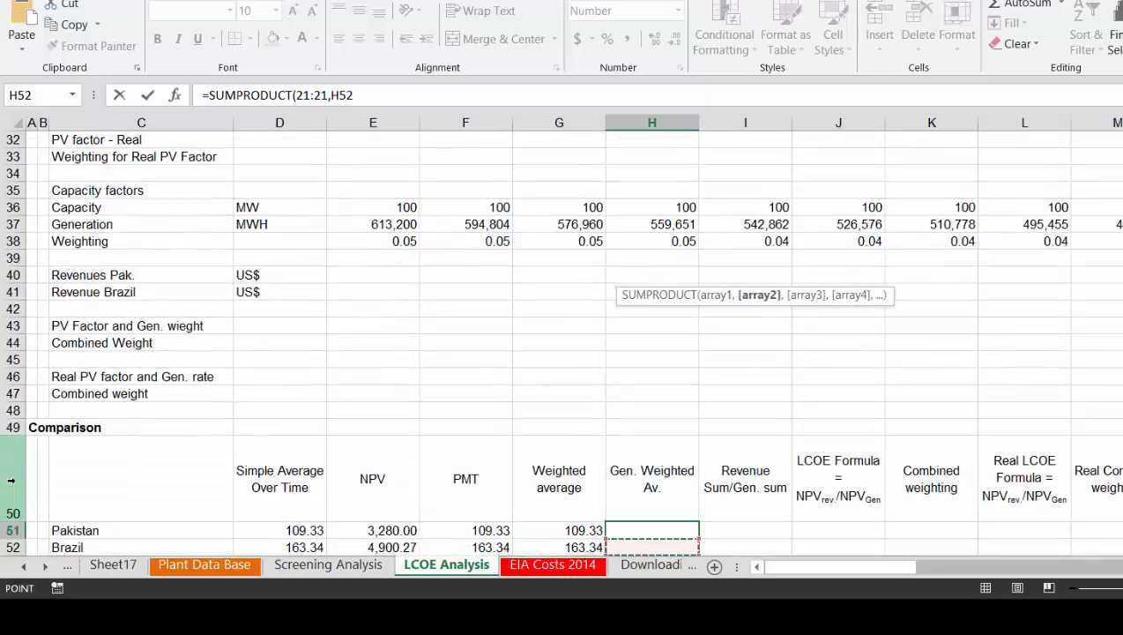
pyautogui.press('Up')
pyautogui.press('Up')
pyautogui.press('Up')
pyautogui.press('Up')
pyautogui.press('Up')
pyautogui.press('Up')
pyautogui.press('Up')
pyautogui.press('Up')
pyautogui.press('Up')
pyautogui.press('Up')
pyautogui.press('Up')
pyautogui.press('Up')
pyautogui.press('Up')
pyautogui.press('Up')
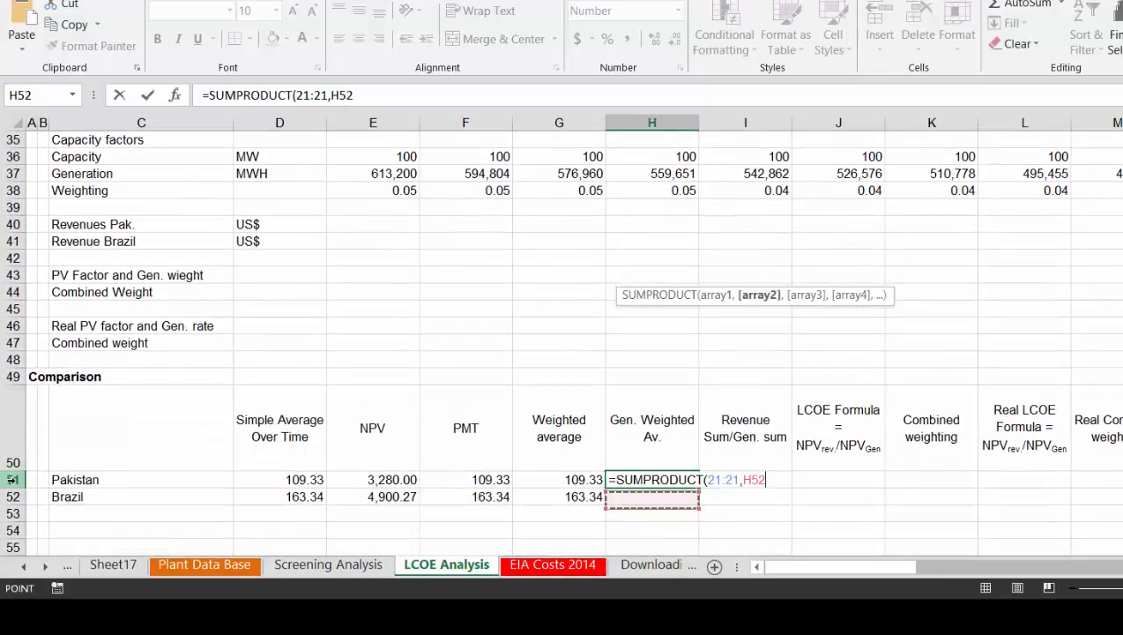
pyautogui.press('Up')
pyautogui.press('Up')
pyautogui.press('Up')
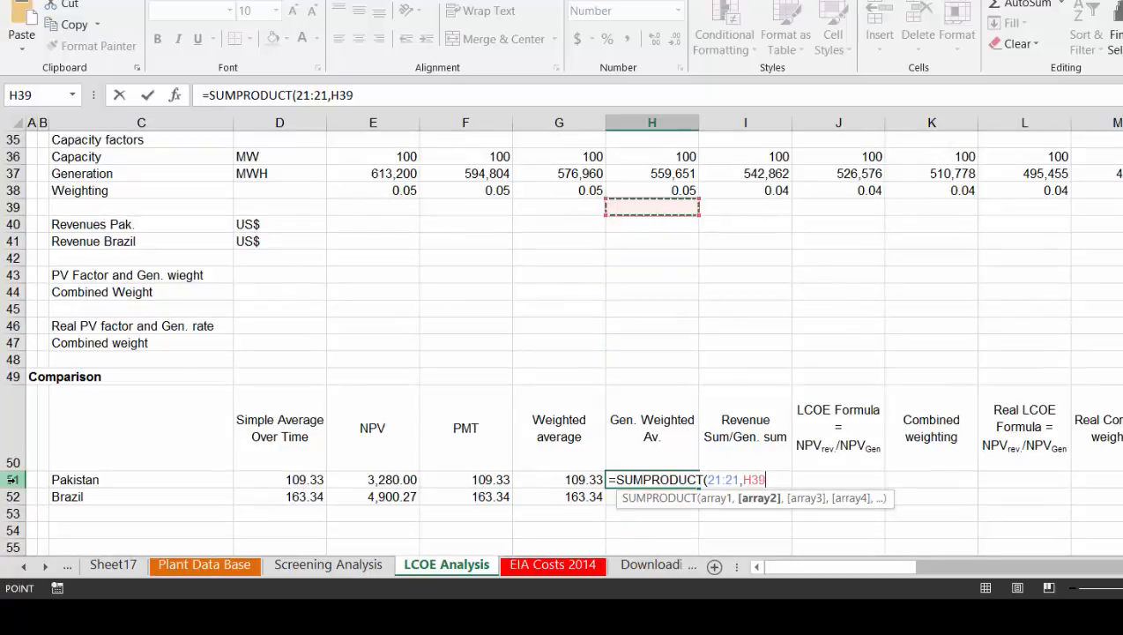
pyautogui.click(12, 191)
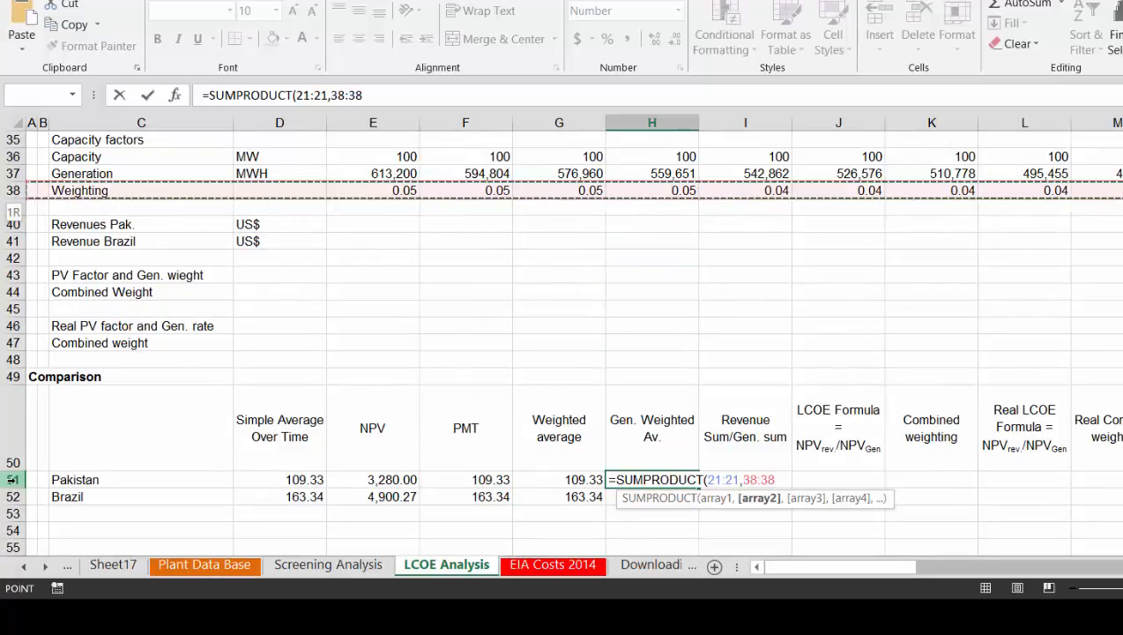
pyautogui.press('F4')
pyautogui.write(')')
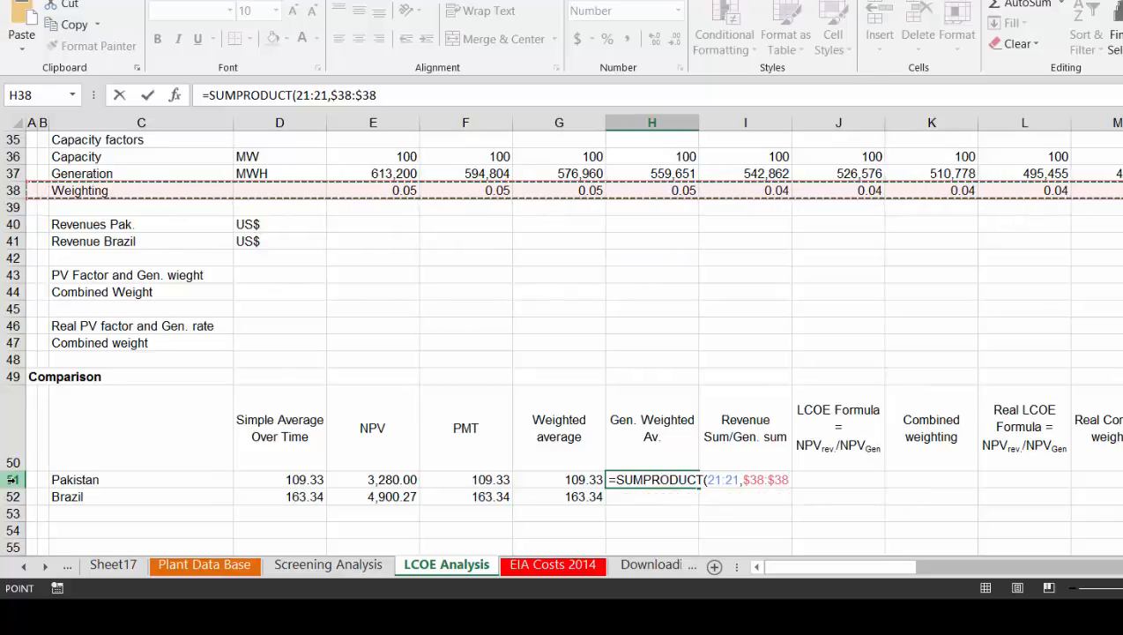
pyautogui.press('Return')
# Fill Pakistan's Gen. Weighted Av. formula down to the Brazil row
pyautogui.press('Up')
pyautogui.hotkey('shift', 'Down')
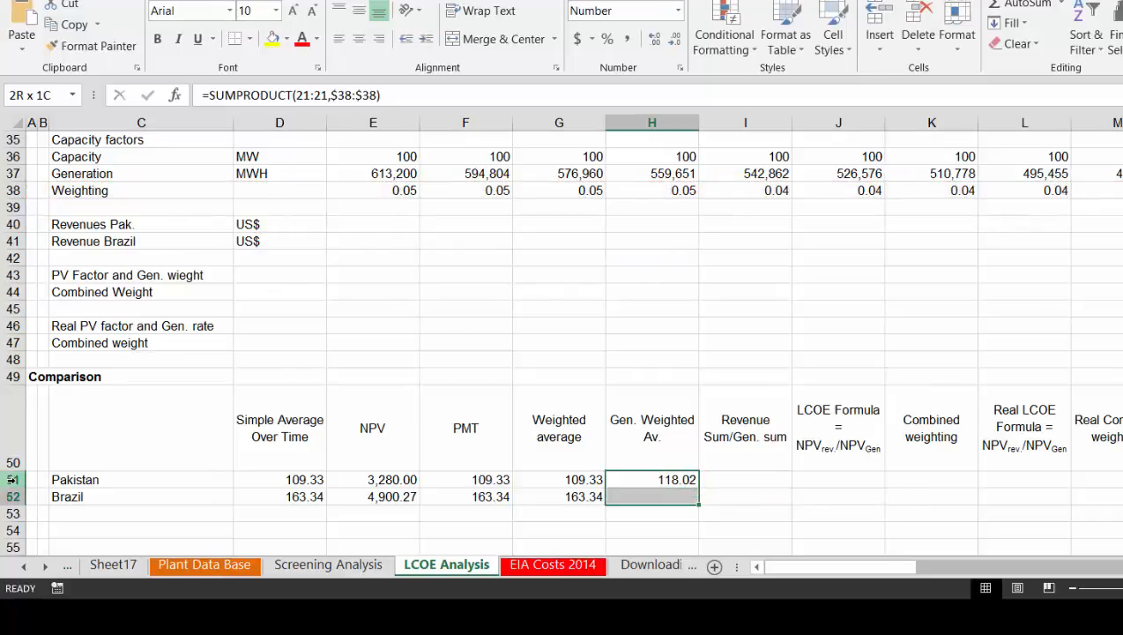
pyautogui.hotkey('ctrl', 'd')
# Compare the simple, PV-weighted and generation-weighted average tariffs for Pakistan and Brazil in the Comparison table
pyautogui.press('Left')
pyautogui.press('Left')
pyautogui.press('Left')
pyautogui.press('Left')
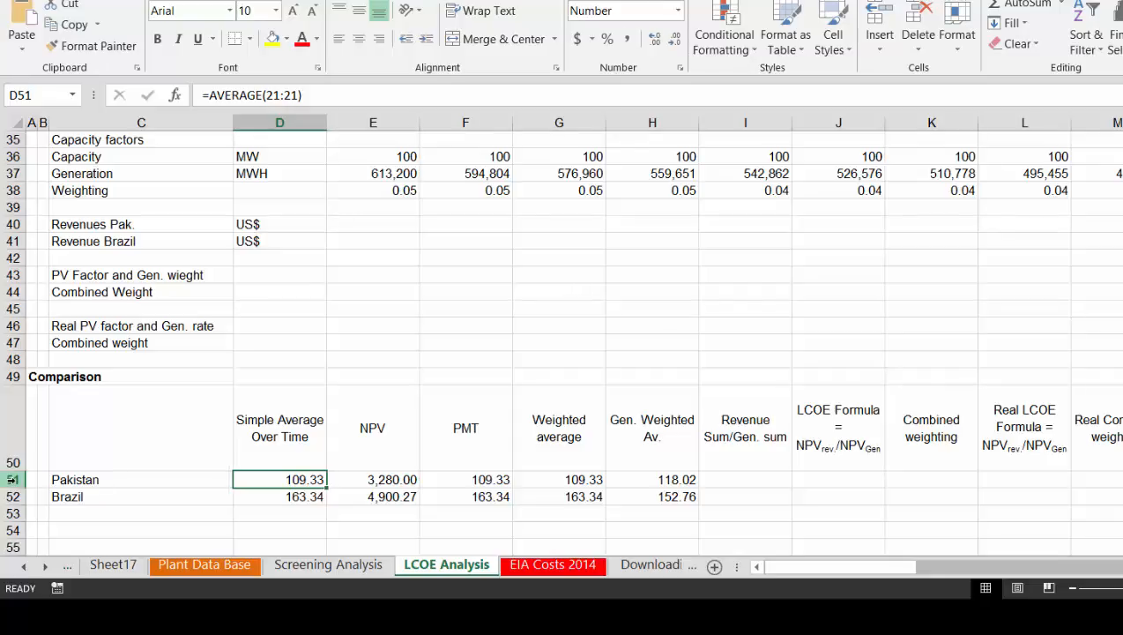
pyautogui.press('Right')
pyautogui.press('Right')
pyautogui.press('Right')
pyautogui.press('Right')
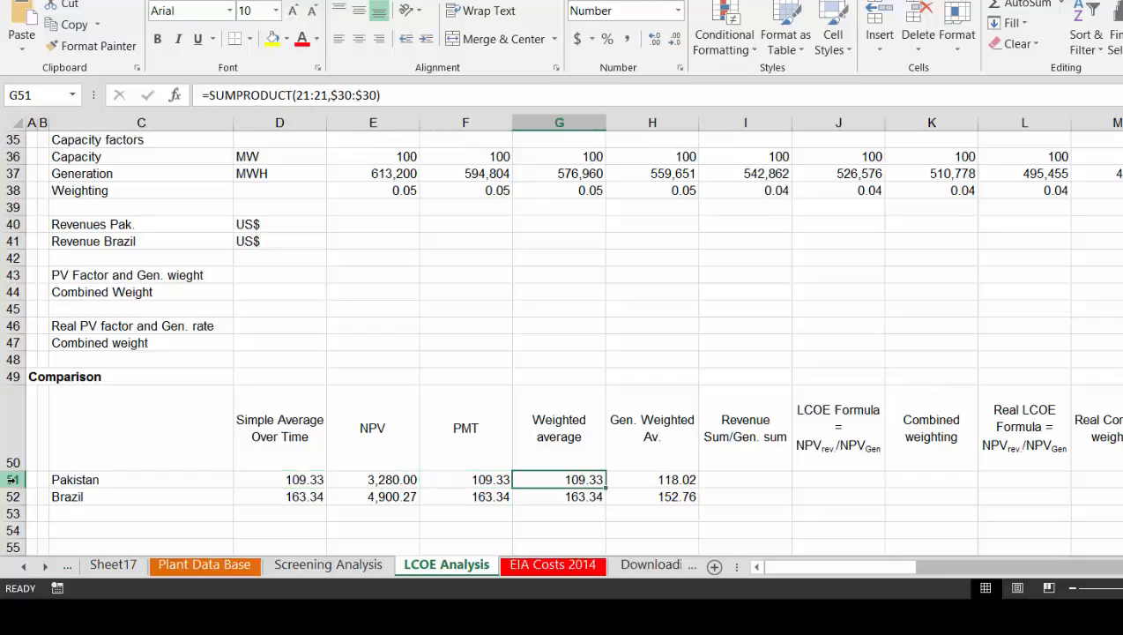
pyautogui.press('Down')
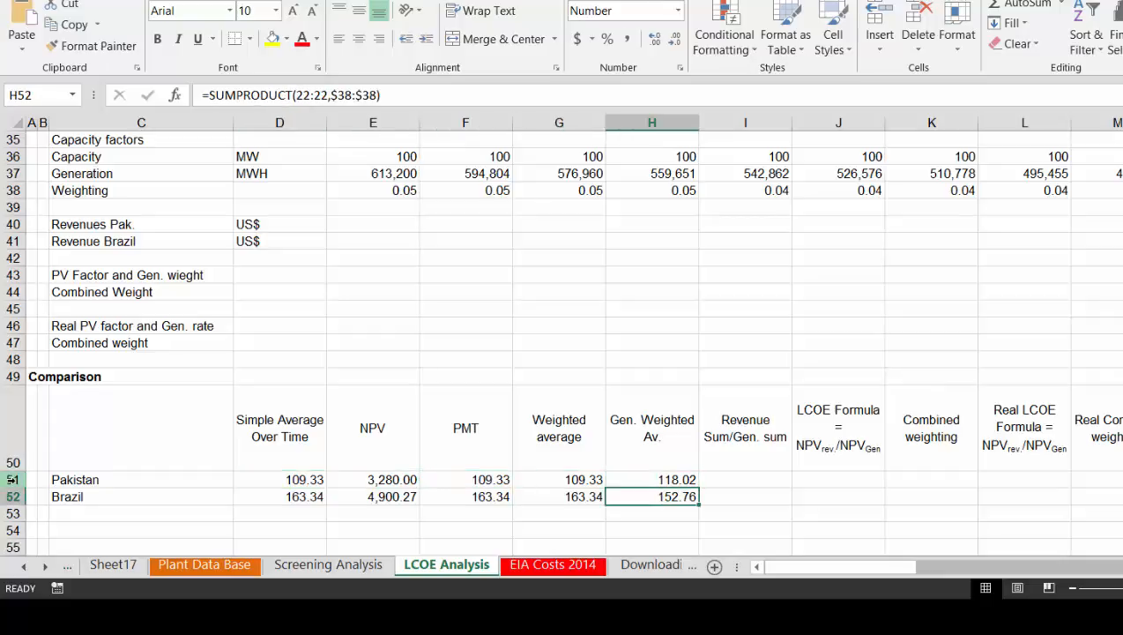
pyautogui.press('Up')
pyautogui.press('Down')
# Set the Degradation assumption in D17 to 10% and check the averages in the Comparison table
pyautogui.press('pageup')
pyautogui.press('pageup')
pyautogui.press('Left')
pyautogui.press('Left')
pyautogui.press('Left')
pyautogui.press('Left')
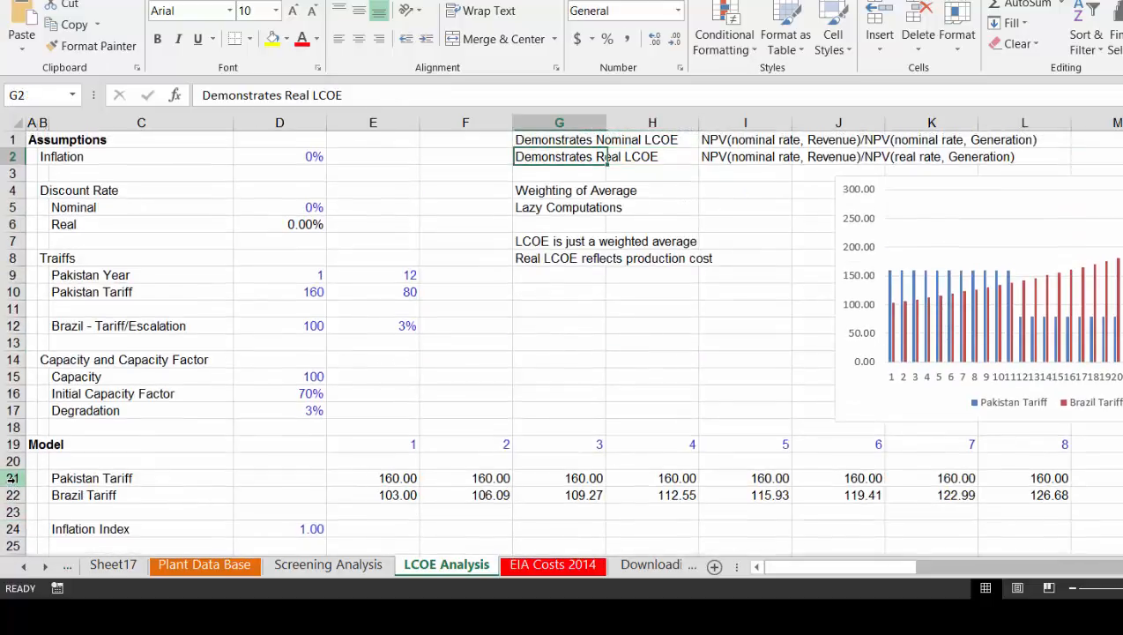
pyautogui.press('Left')
pyautogui.press('Left')
pyautogui.press('Left')
pyautogui.press('Down')
pyautogui.press('Down')
pyautogui.press('Down')
pyautogui.press('Down')
pyautogui.press('Down')
pyautogui.press('Down')
pyautogui.press('Down')
pyautogui.press('Down')
pyautogui.press('Down')
pyautogui.press('Down')
pyautogui.press('Down')
pyautogui.press('Down')
pyautogui.press('Down')
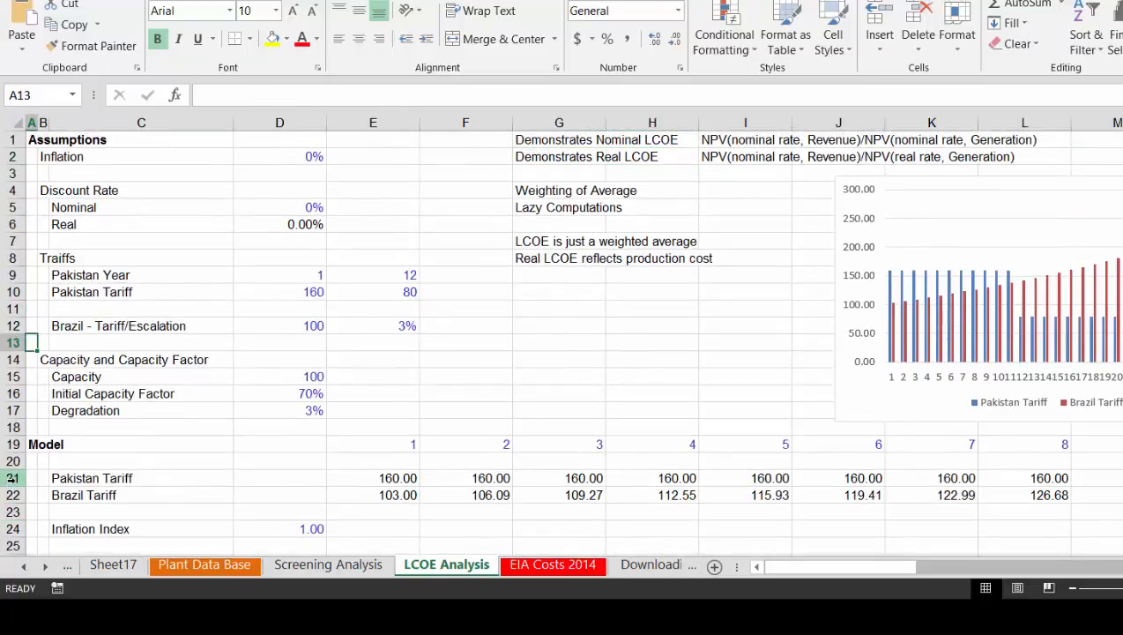
pyautogui.press('Down')
pyautogui.press('Down')
pyautogui.press('Right')
pyautogui.press('Right')
pyautogui.press('Right')
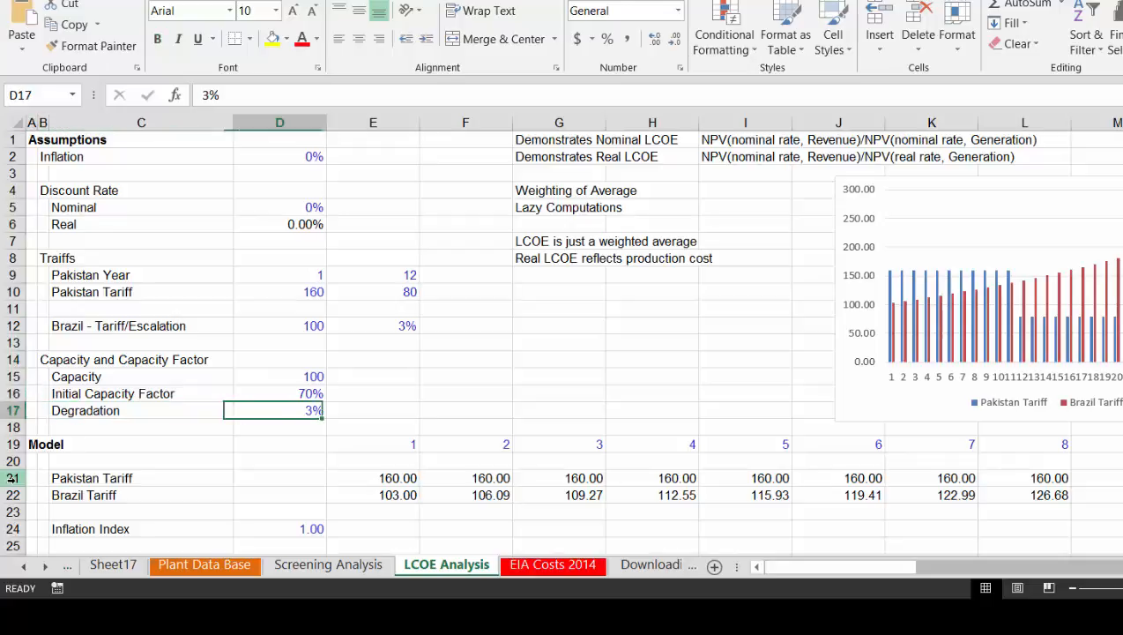
pyautogui.write('10')
pyautogui.press('Return')
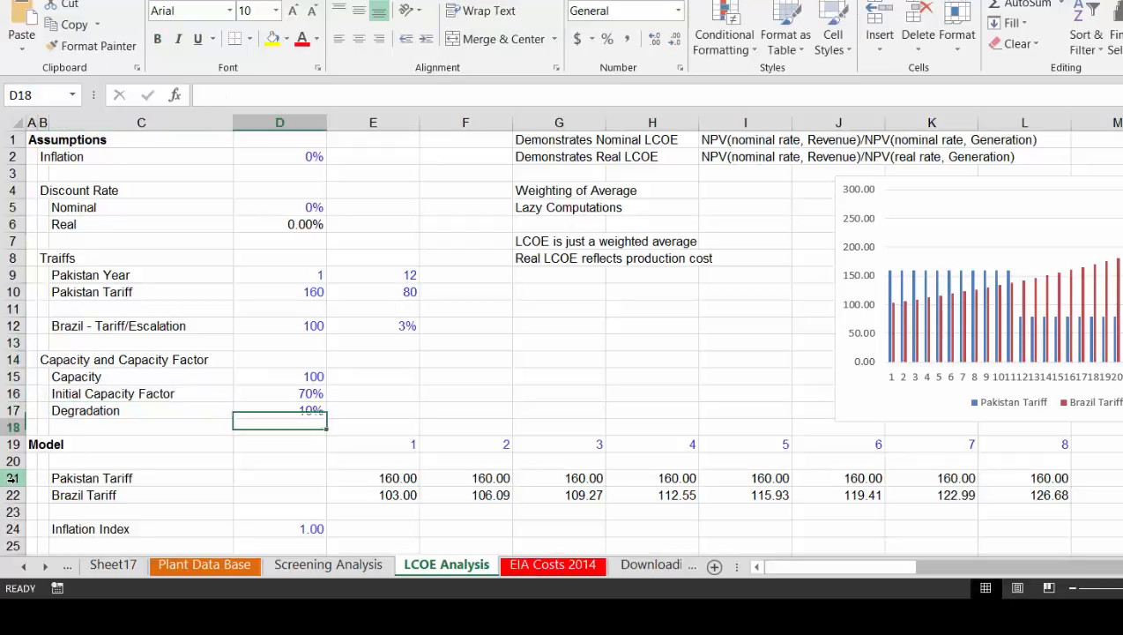
pyautogui.press('pagedown')
pyautogui.press('pagedown')
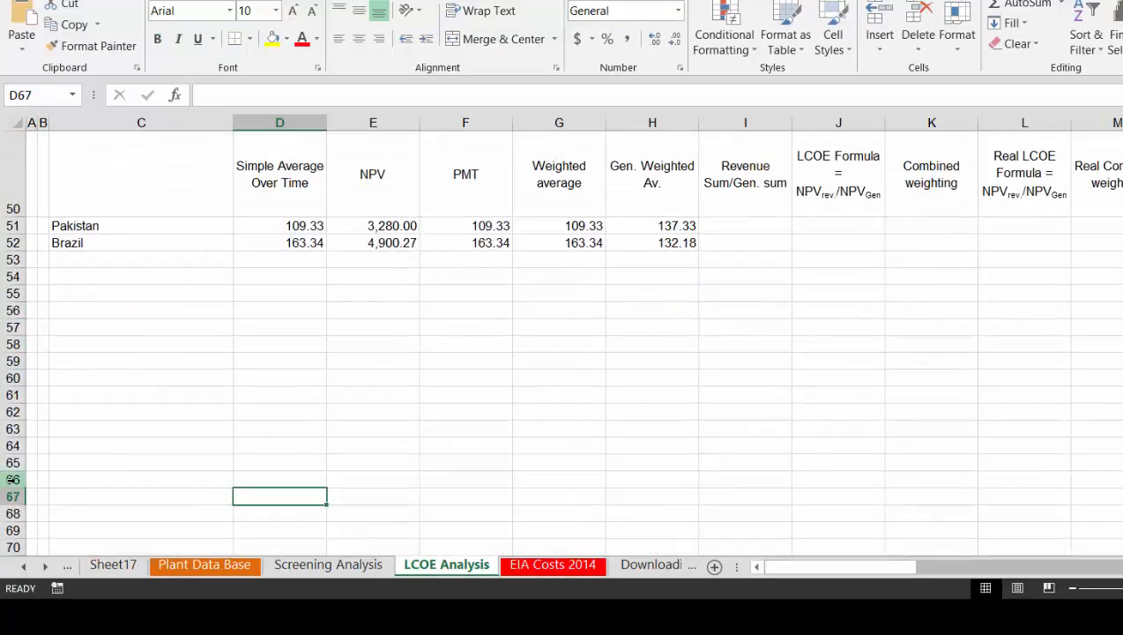
# Review the simple, NPV, PMT and generation-weighted average formulas for Pakistan and Brazil in the Comparison table
pyautogui.press('Up')
pyautogui.press('Up')
pyautogui.press('Up')
pyautogui.press('Up')
pyautogui.press('Up')
pyautogui.press('Up')
pyautogui.press('Up')
pyautogui.press('Up')
pyautogui.press('Up')
pyautogui.press('Up')
pyautogui.press('Up')
pyautogui.press('Up')
pyautogui.press('Up')
pyautogui.press('Up')
pyautogui.press('Up')
pyautogui.press('Up')
pyautogui.press('Up')
pyautogui.press('Up')
pyautogui.press('Up')
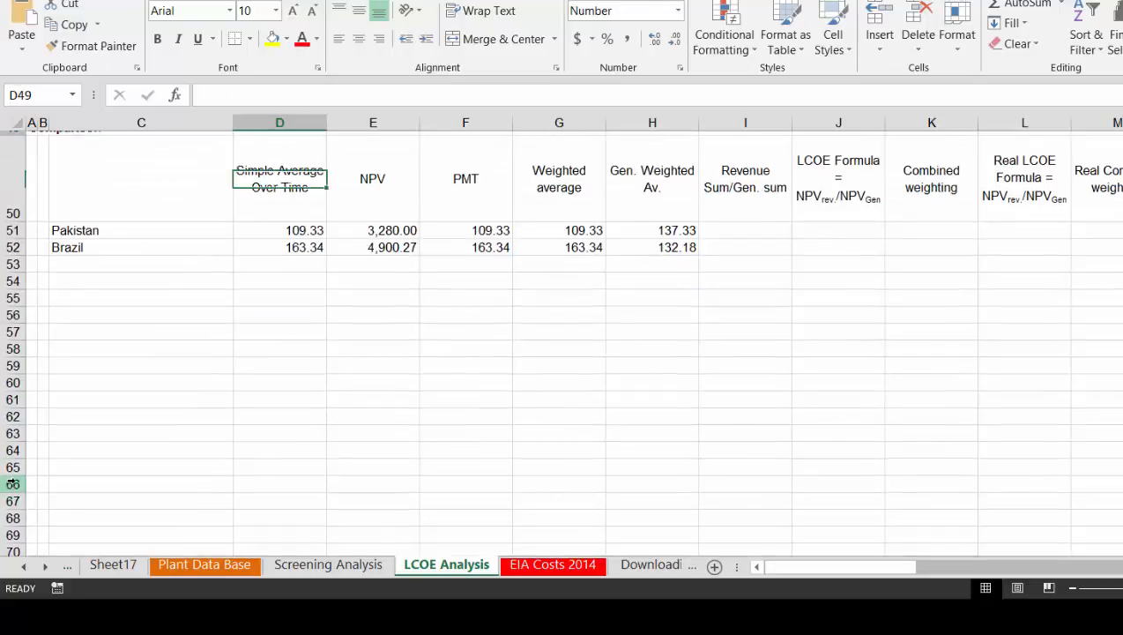
pyautogui.press('Down')
pyautogui.press('Down')
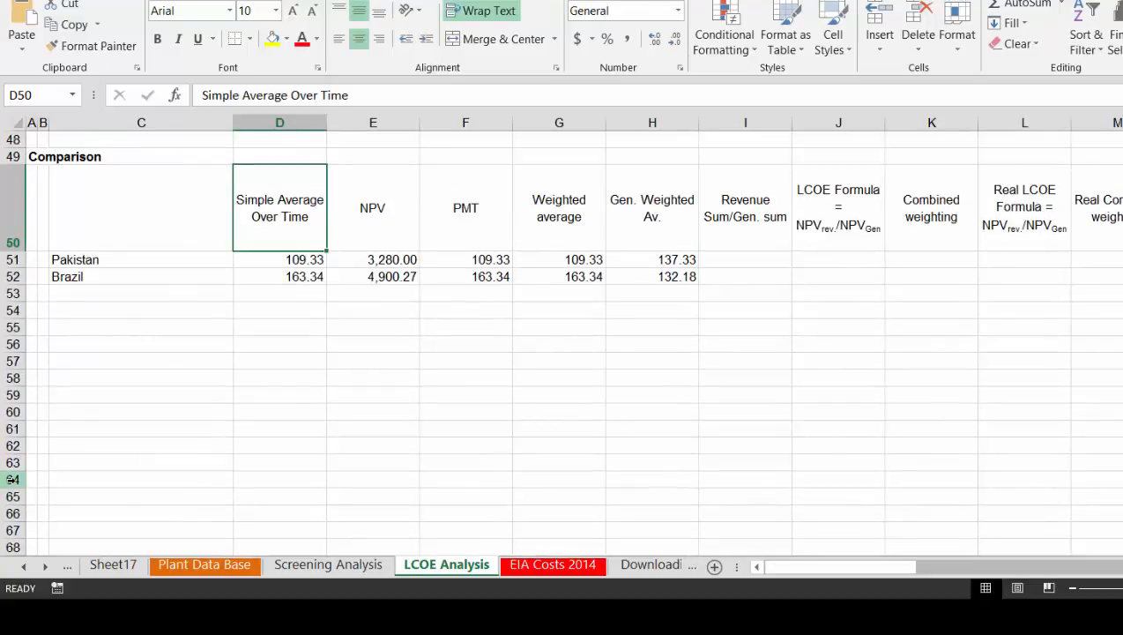
pyautogui.press('Down')
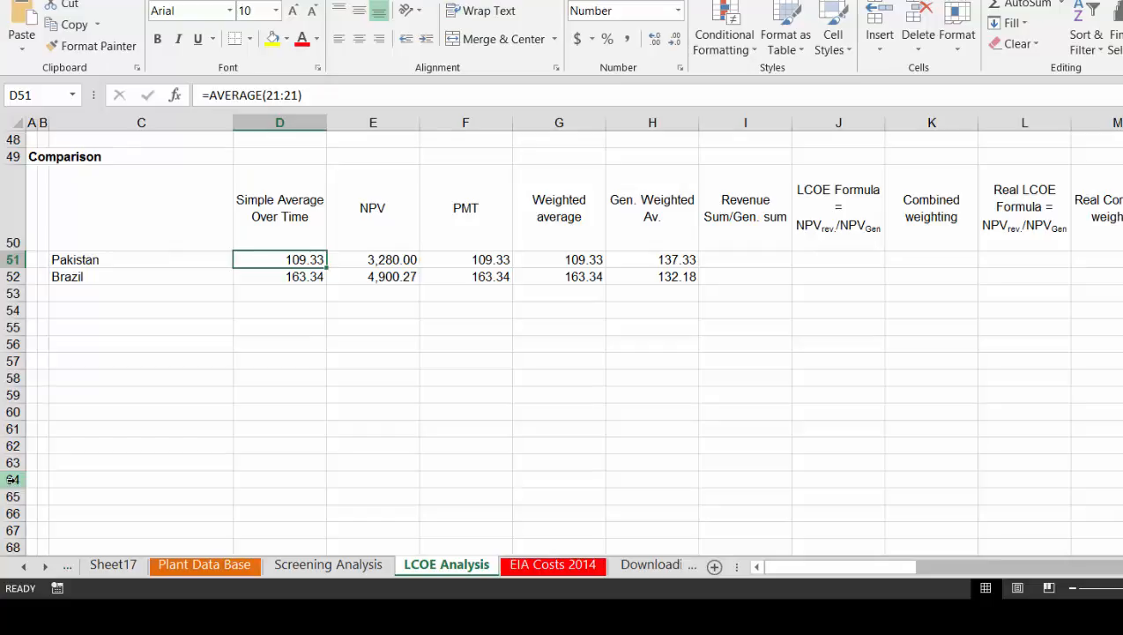
pyautogui.press('Down')
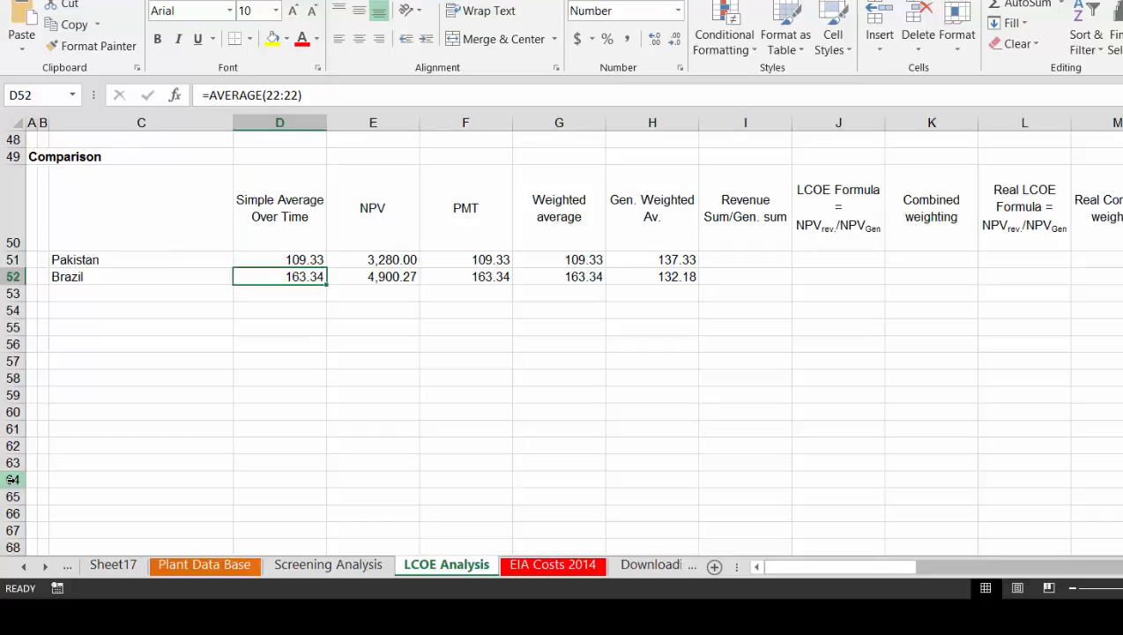
pyautogui.press('Right')
pyautogui.press('Right')
pyautogui.press('Right')
pyautogui.press('Right')
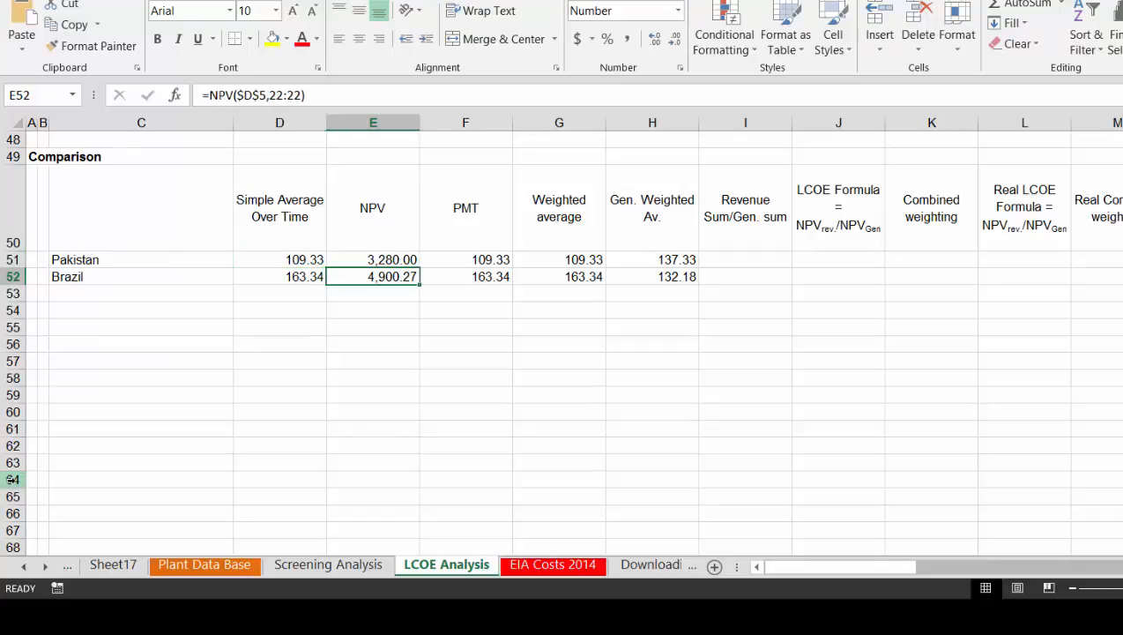
pyautogui.press('Up')
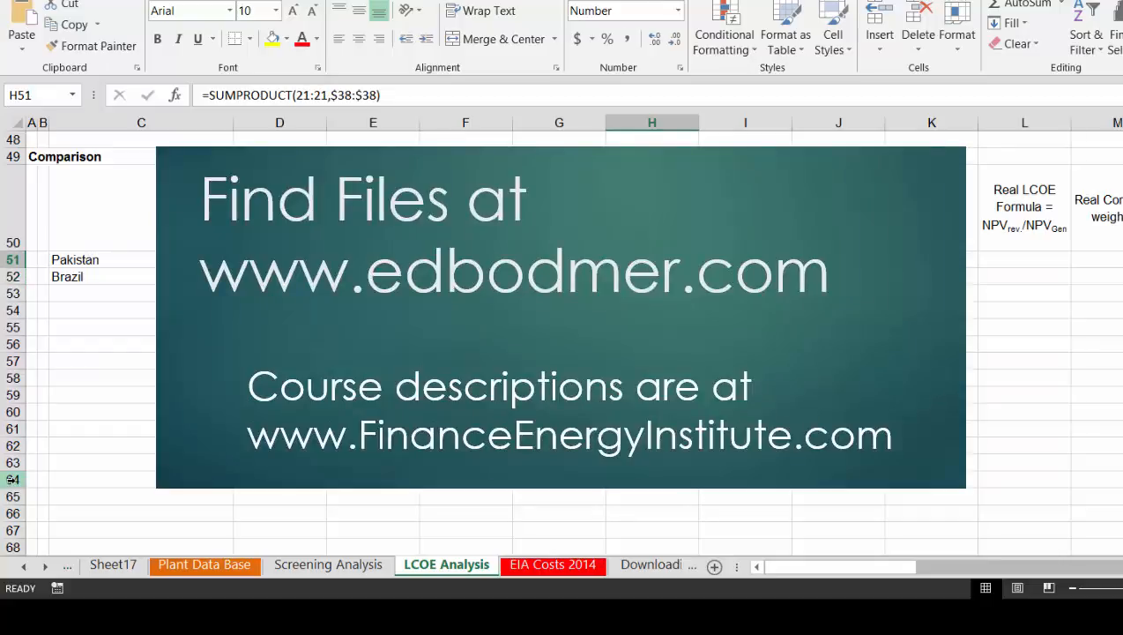
pyautogui.press('Right')
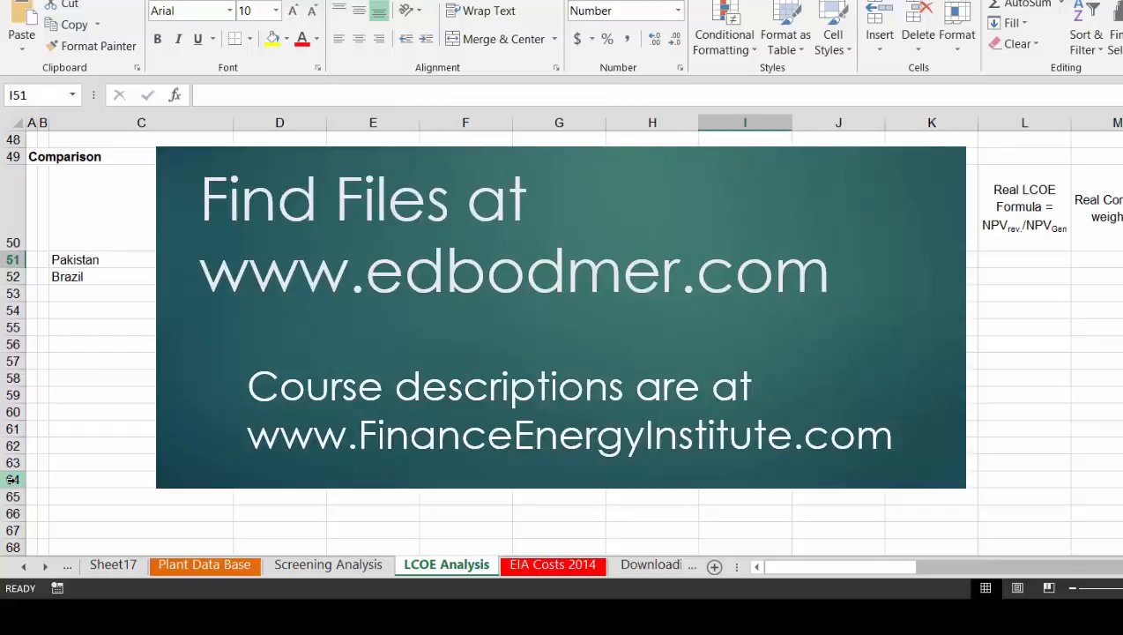
pyautogui.write('=su')
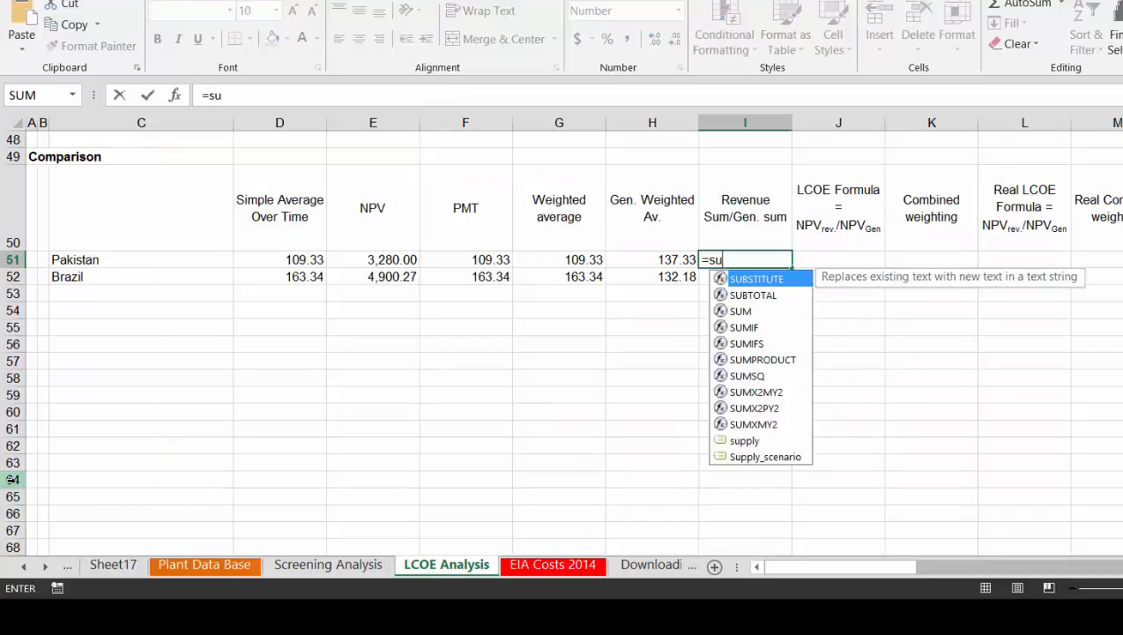
pyautogui.write('m(')
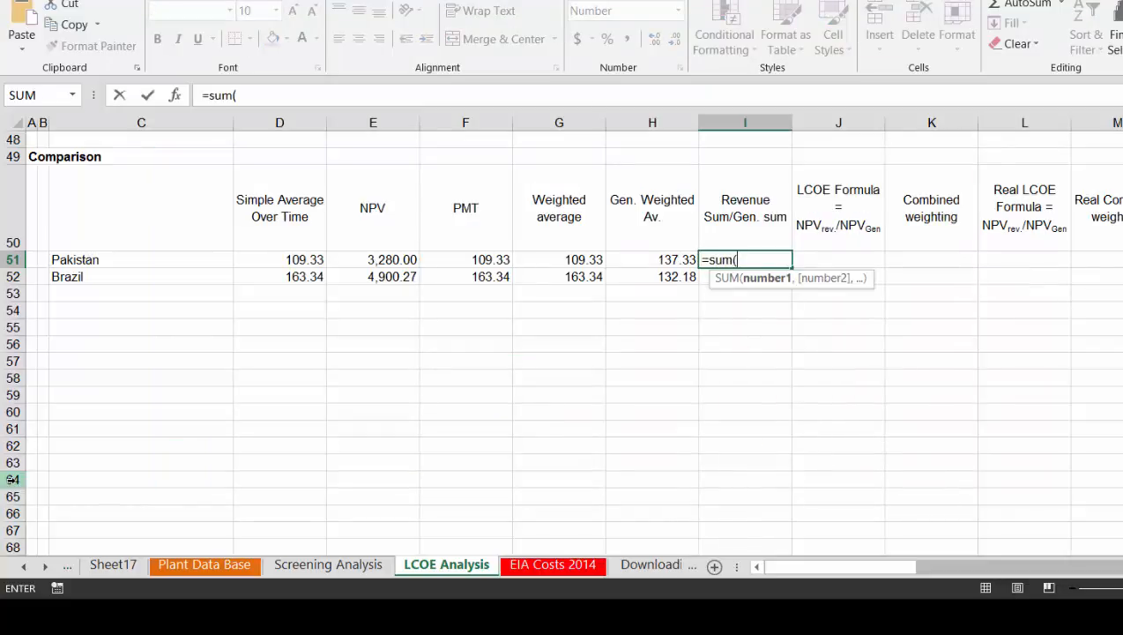
pyautogui.press('pageup')
pyautogui.press('Escape')
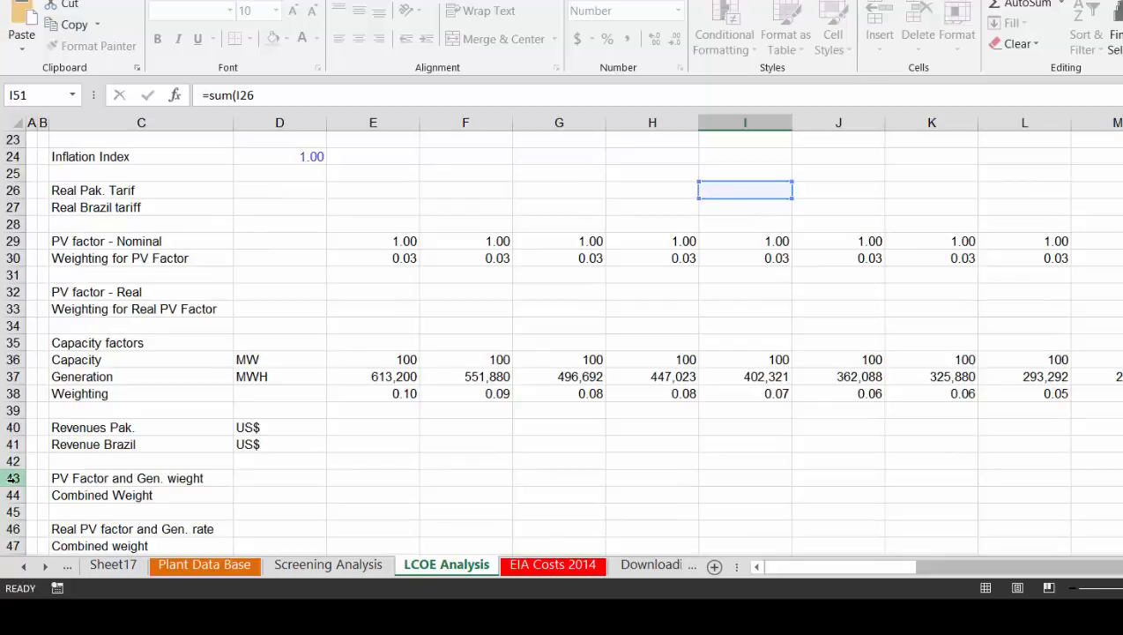
# Calculate the first-year Revenues Pak. in E40 as generation times the Pakistan tariff with =E$37*E21, keeping the generation row fixed
pyautogui.press('Left')
pyautogui.press('Left')
pyautogui.press('Up')
pyautogui.press('Up')
pyautogui.press('Up')
pyautogui.press('Up')
pyautogui.press('Up')
pyautogui.press('Up')
pyautogui.press('Up')
pyautogui.press('Up')
pyautogui.press('Up')
pyautogui.press('Up')
pyautogui.press('Up')
pyautogui.press('Up')
pyautogui.press('Up')
pyautogui.press('Up')
pyautogui.press('Up')
pyautogui.press('Up')
pyautogui.press('Up')
pyautogui.press('Up')
pyautogui.press('Up')
pyautogui.press('Up')
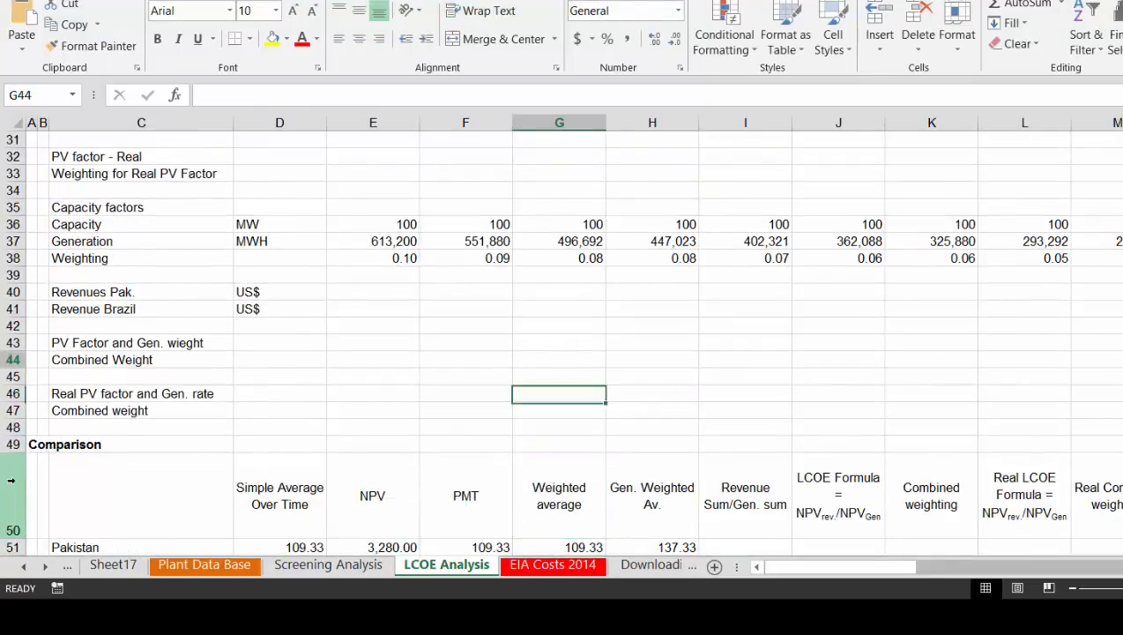
pyautogui.press('Up')
pyautogui.press('Up')
pyautogui.press('Up')
pyautogui.press('Down')
pyautogui.press('Down')
pyautogui.press('Down')
pyautogui.press('Down')
pyautogui.press('Down')
pyautogui.press('Down')
pyautogui.press('Down')
pyautogui.press('Down')
pyautogui.press('Down')
pyautogui.press('Down')
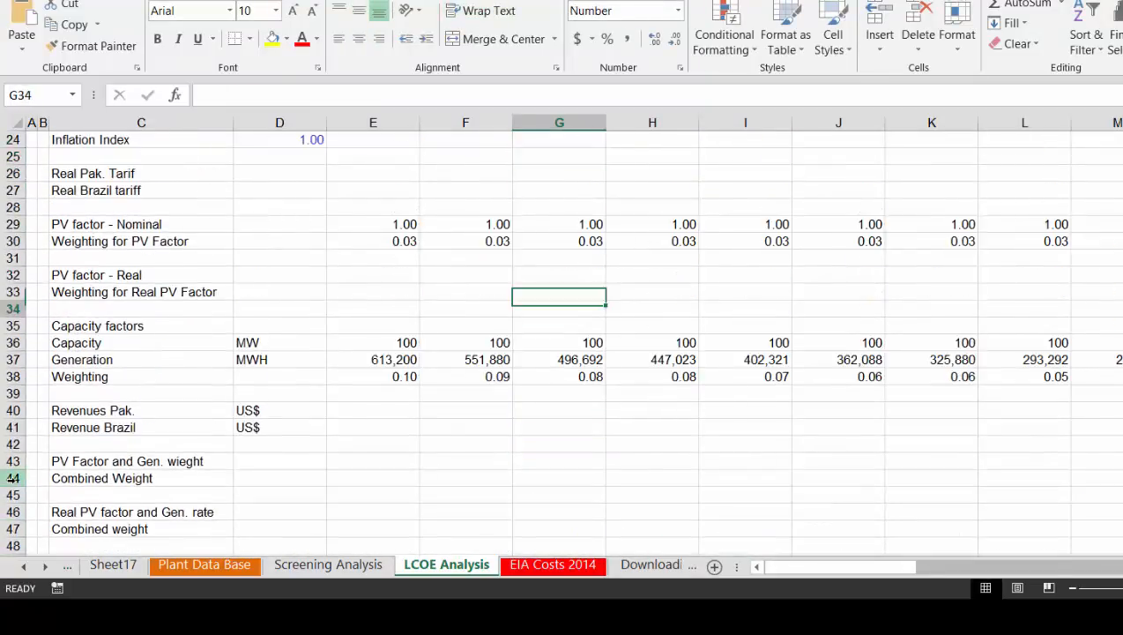
pyautogui.press('Left')
pyautogui.press('Left')
pyautogui.press('Down')
pyautogui.press('Down')
pyautogui.press('Down')
pyautogui.press('Down')
pyautogui.press('Down')
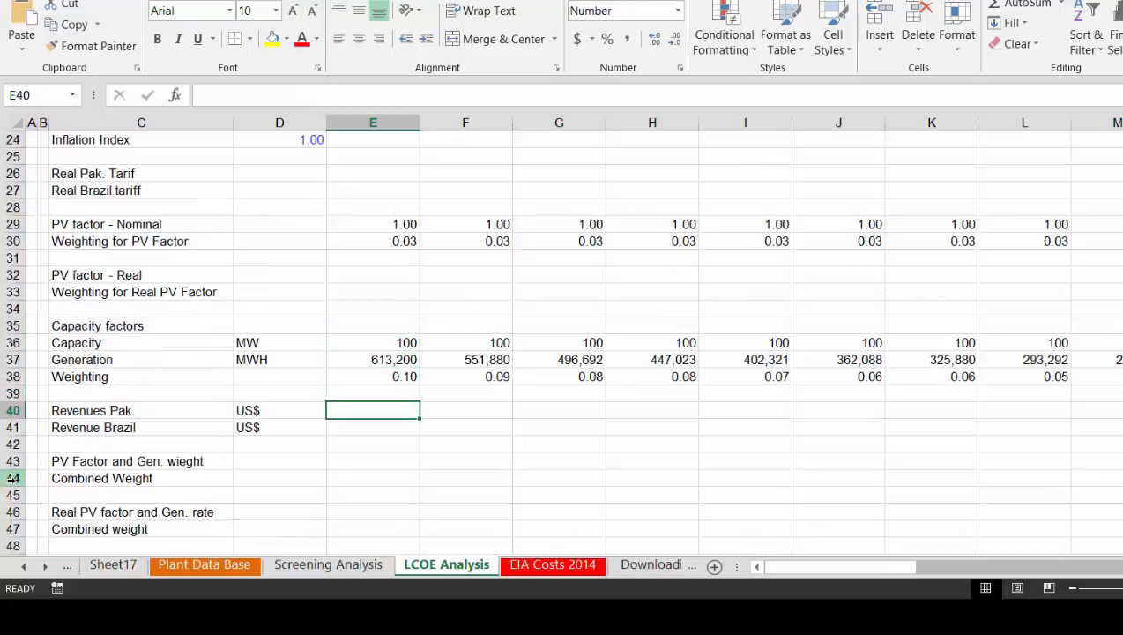
pyautogui.write('=')
pyautogui.press('Up')
pyautogui.press('Up')
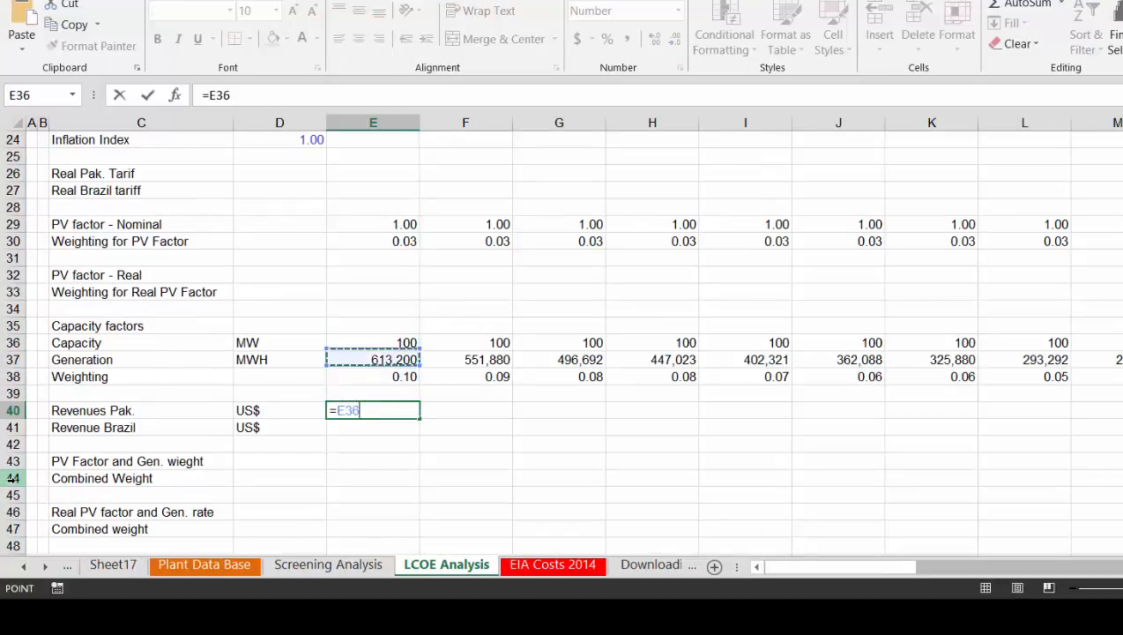
pyautogui.press('Down')
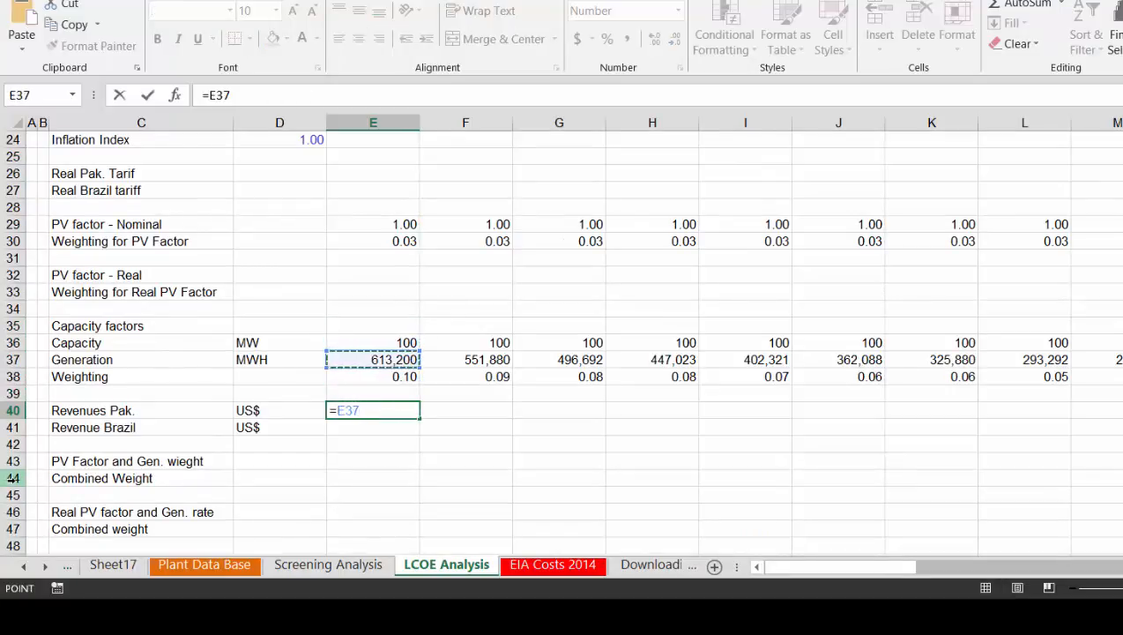
pyautogui.press('F4')
pyautogui.press('Up')
pyautogui.press('Up')
pyautogui.press('Up')
pyautogui.press('Up')
pyautogui.press('Up')
pyautogui.press('Up')
pyautogui.press('Up')
pyautogui.press('Up')
pyautogui.press('Up')
pyautogui.press('Up')
pyautogui.press('Up')
pyautogui.press('Up')
pyautogui.press('Up')
pyautogui.press('Up')
pyautogui.press('Up')
pyautogui.press('Up')
pyautogui.press('Up')
pyautogui.press('Up')
pyautogui.press('Up')
pyautogui.press('Up')
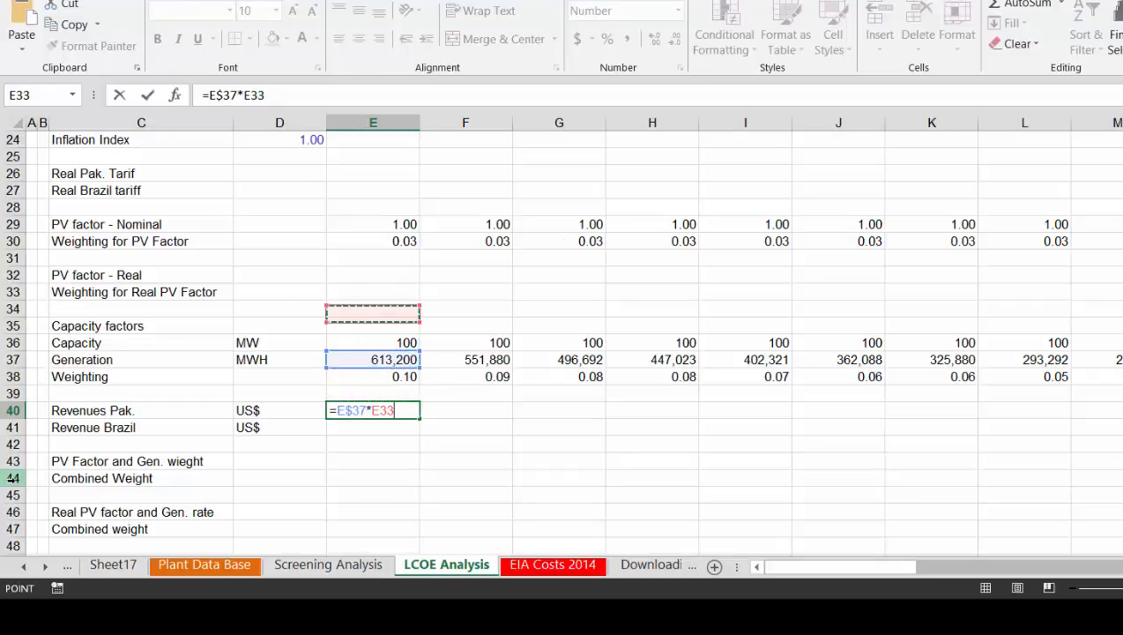
pyautogui.press('Up')
pyautogui.press('Down')
pyautogui.press('Down')
pyautogui.press('Down')
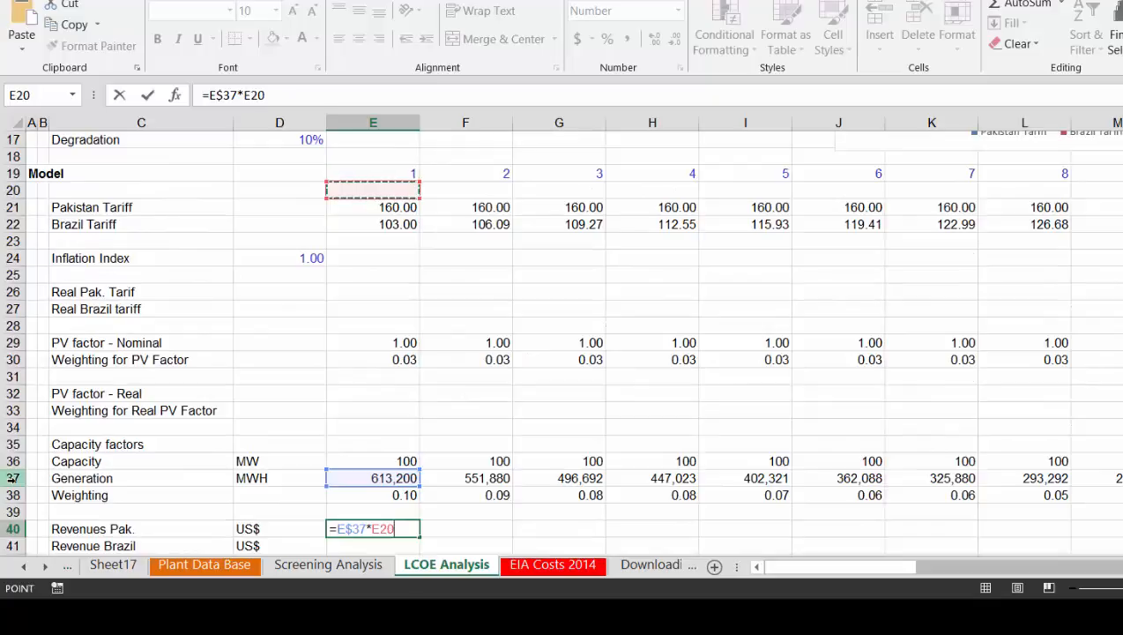
pyautogui.press('Return')
# Fill the revenue formula down to the Revenue Brazil row and across all model years
pyautogui.press('Down')
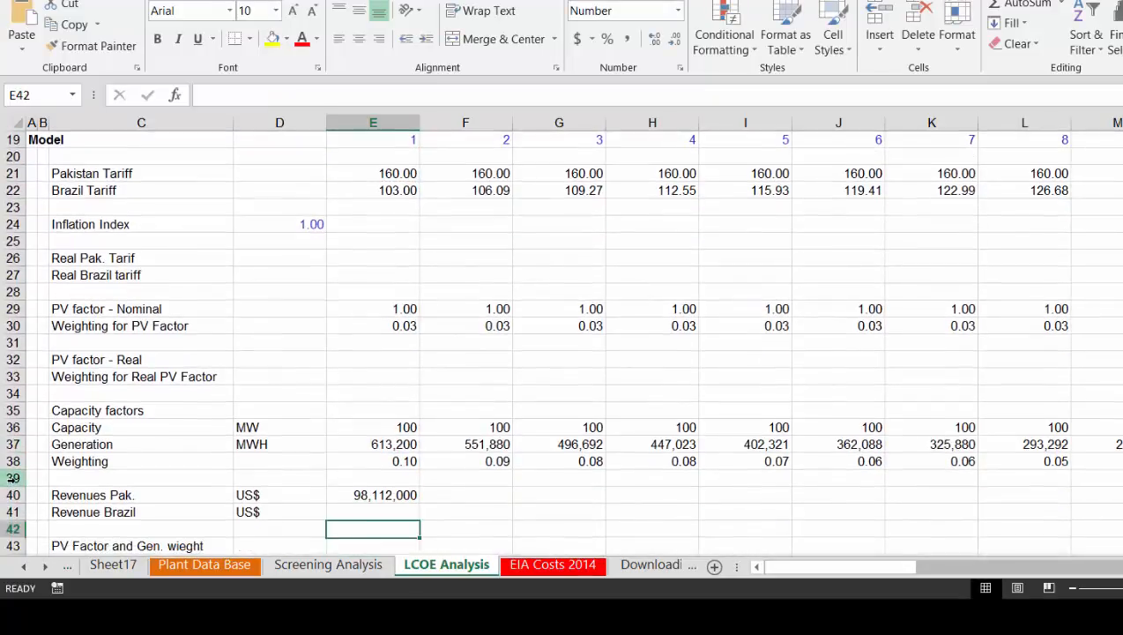
pyautogui.press('Up')
pyautogui.press('Up')
pyautogui.hotkey('shift', 'Down')
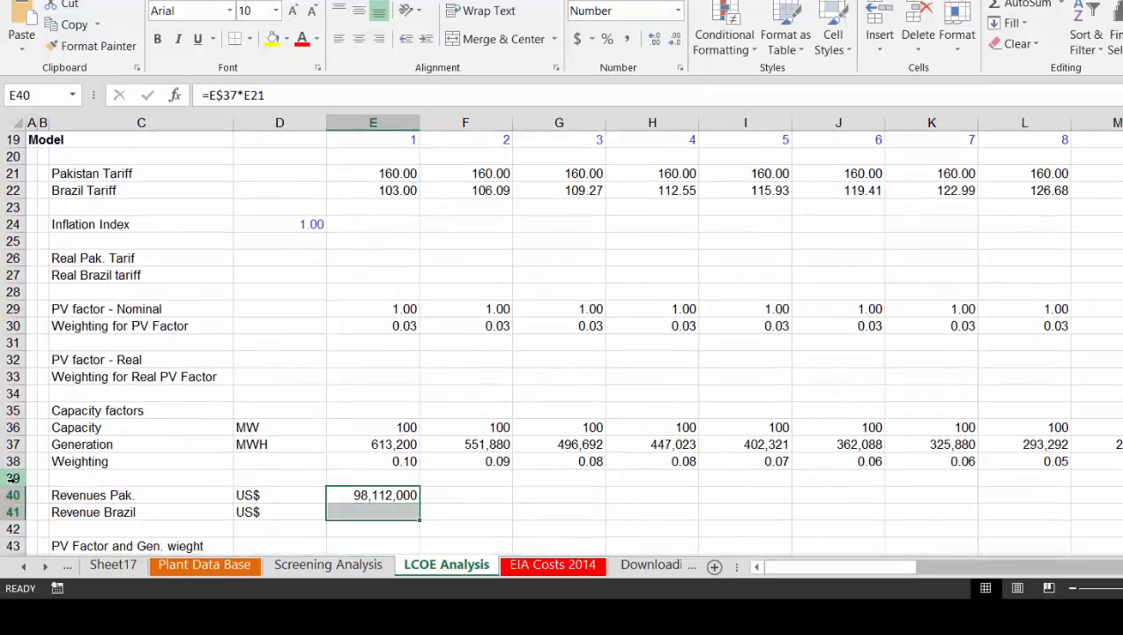
pyautogui.hotkey('ctrl', 'd')
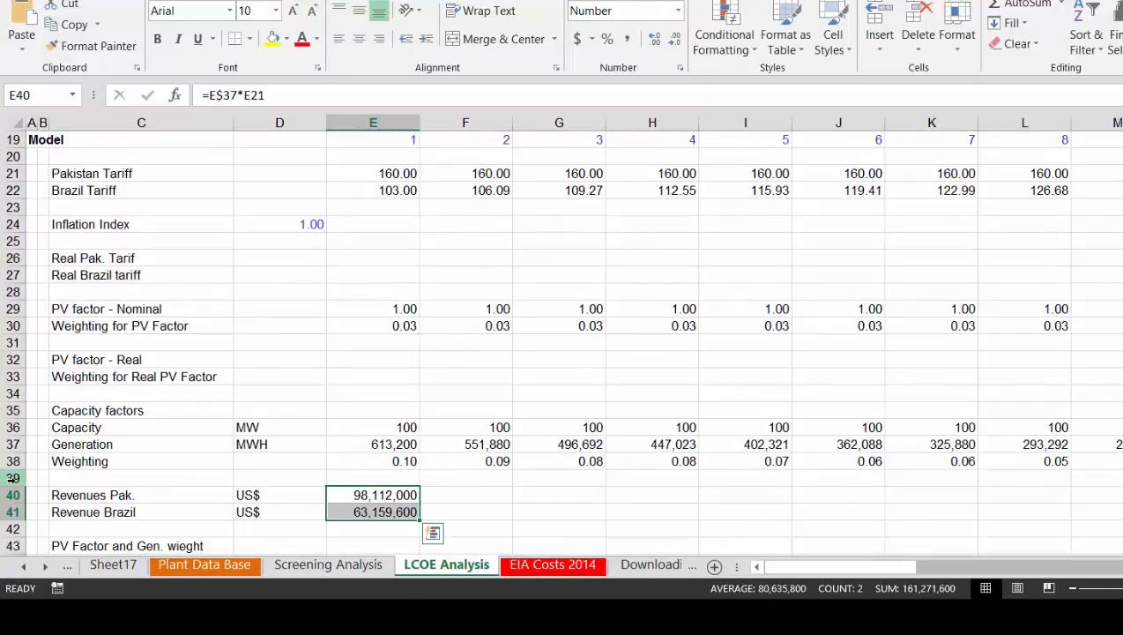
pyautogui.press('Down')
pyautogui.press('Down')
pyautogui.press('Down')
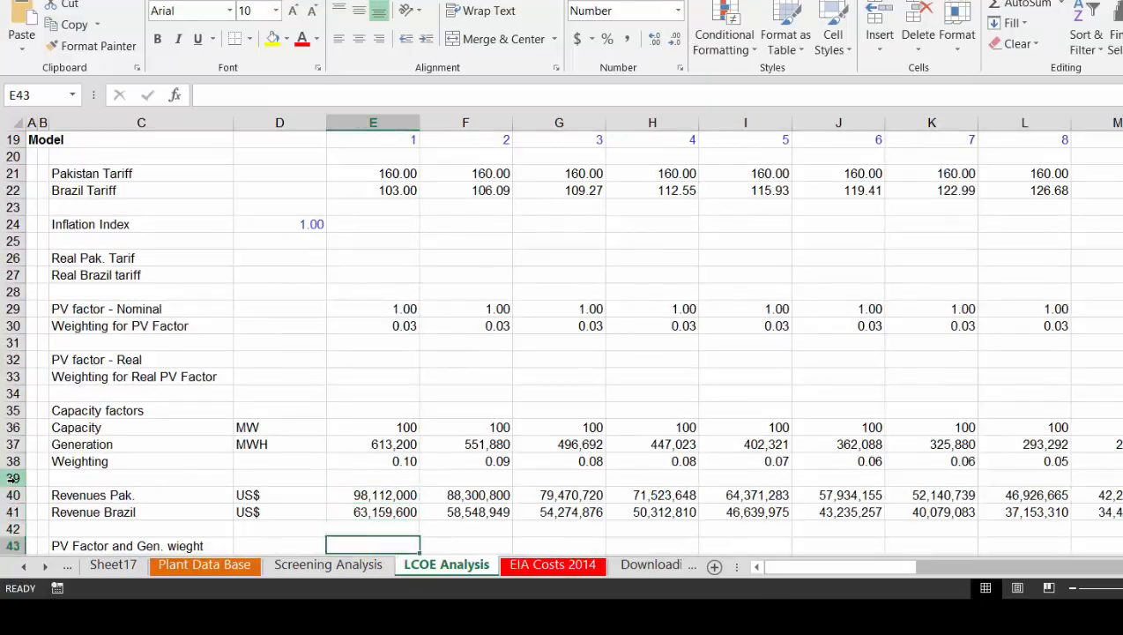
# Calculate Pakistan's Revenue Sum/Gen. sum in I51 as total Pakistan revenues divided by total generation with =SUM(40:40)/SUM(37:37)
pyautogui.press('Down')
pyautogui.press('Down')
pyautogui.press('Down')
pyautogui.press('Down')
pyautogui.press('Down')
pyautogui.press('Down')
pyautogui.press('Down')
pyautogui.press('Down')
pyautogui.press('Down')
pyautogui.press('Down')
pyautogui.press('Down')
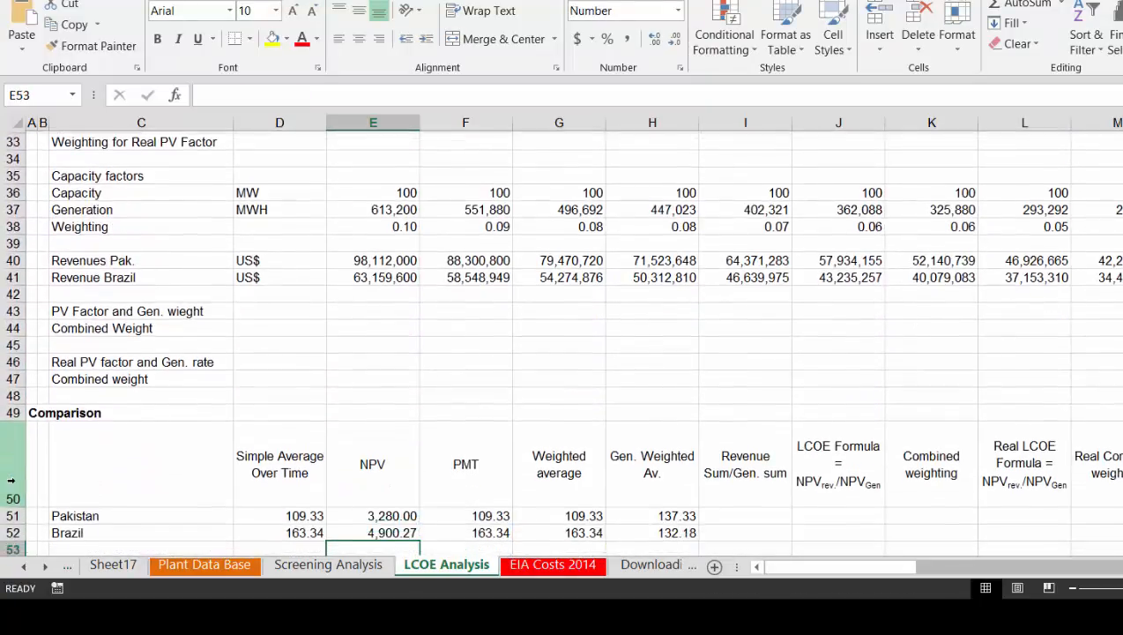
pyautogui.press('Up')
pyautogui.press('Up')
pyautogui.press('Up')
pyautogui.press('Right')
pyautogui.press('Right')
pyautogui.press('Right')
pyautogui.press('Right')
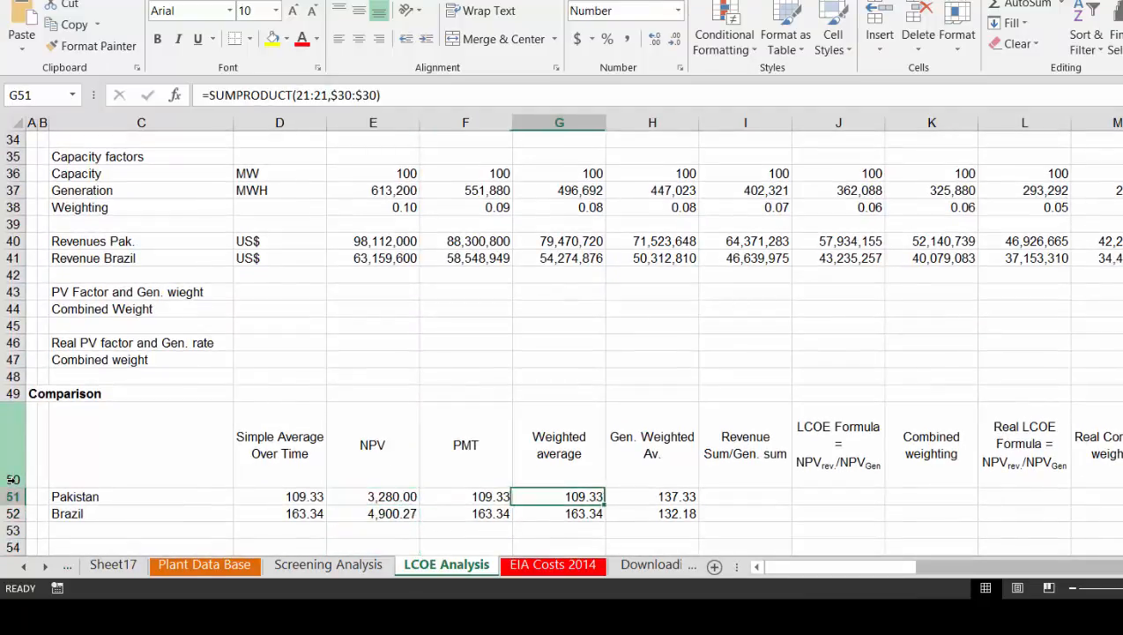
pyautogui.write('=sum(')
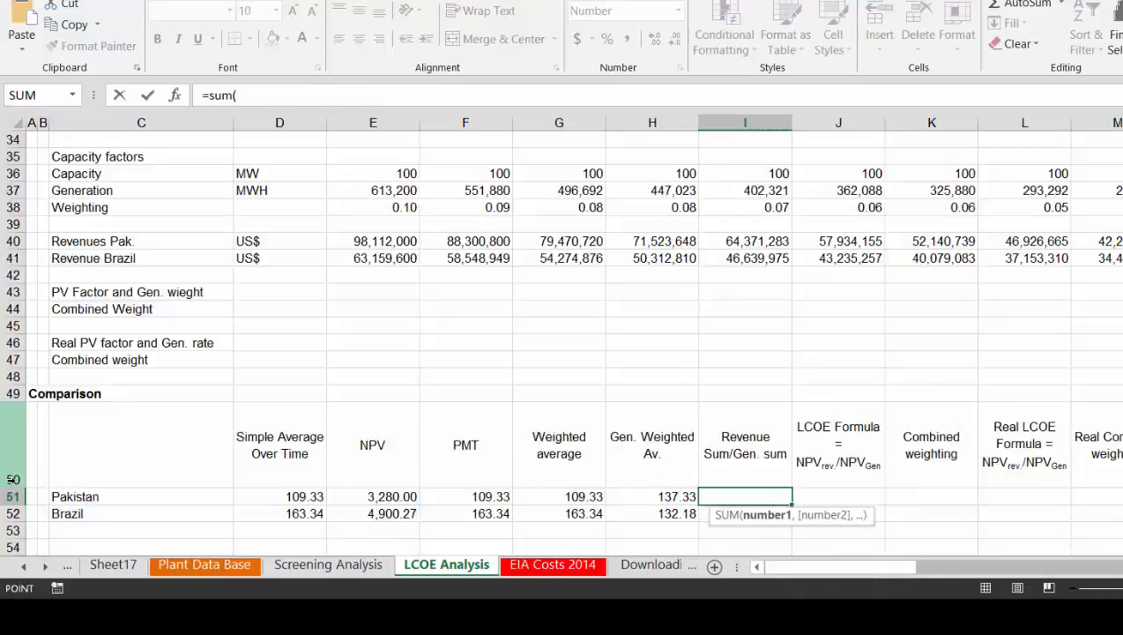
pyautogui.press('pageup')
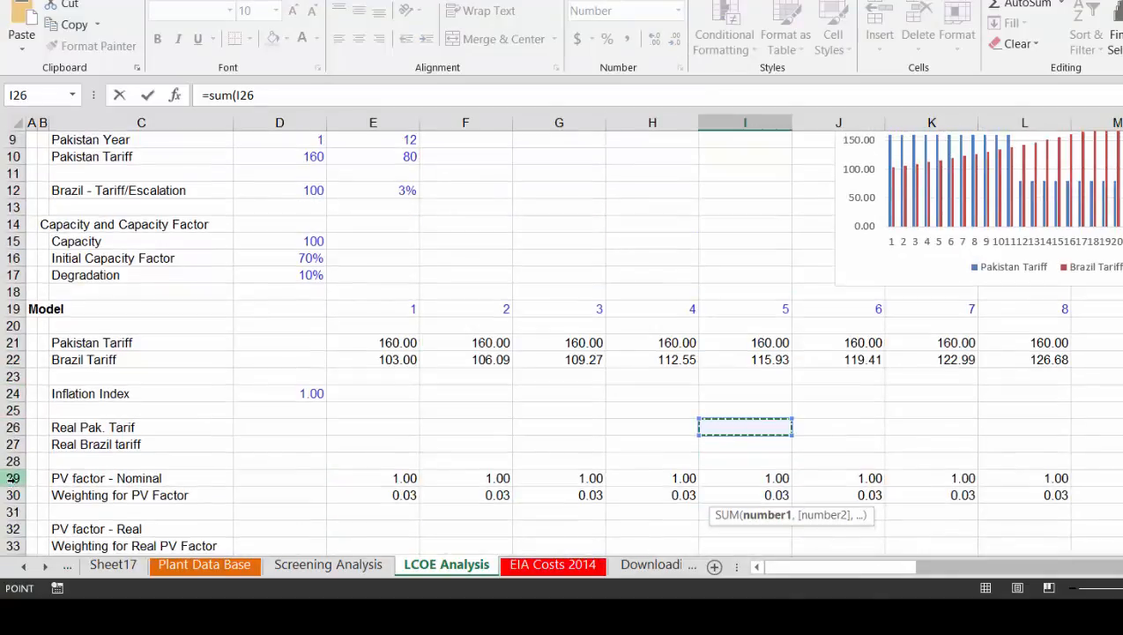
pyautogui.press('Left')
pyautogui.press('Left')
pyautogui.press('Left')
pyautogui.press('Left')
pyautogui.press('Down')
pyautogui.press('Down')
pyautogui.press('Down')
pyautogui.press('Down')
pyautogui.press('Down')
pyautogui.press('Down')
pyautogui.press('Down')
pyautogui.press('Down')
pyautogui.press('Down')
pyautogui.press('Down')
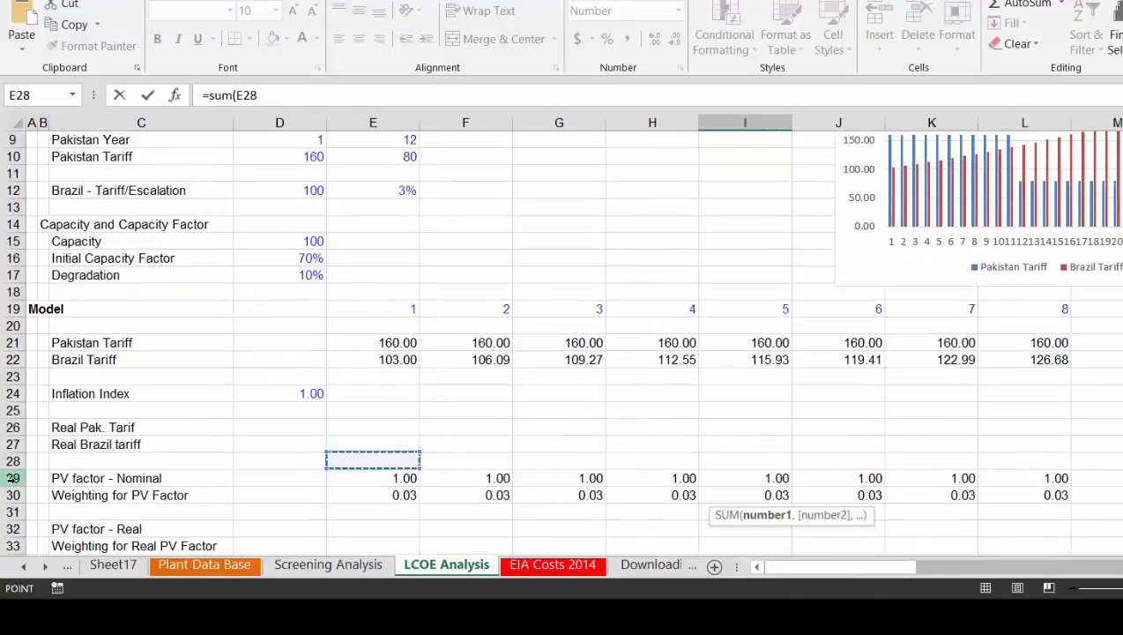
pyautogui.press('Down')
pyautogui.press('Down')
pyautogui.press('Down')
pyautogui.press('Down')
pyautogui.press('Down')
pyautogui.press('Down')
pyautogui.press('Down')
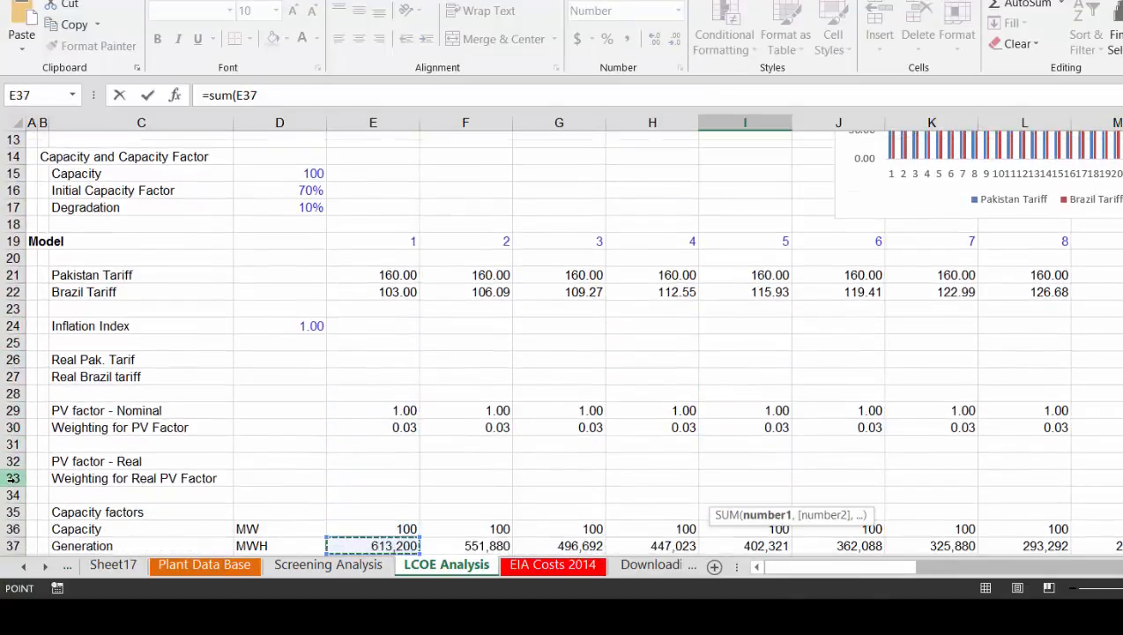
pyautogui.press('Up')
pyautogui.press('Up')
pyautogui.press('Up')
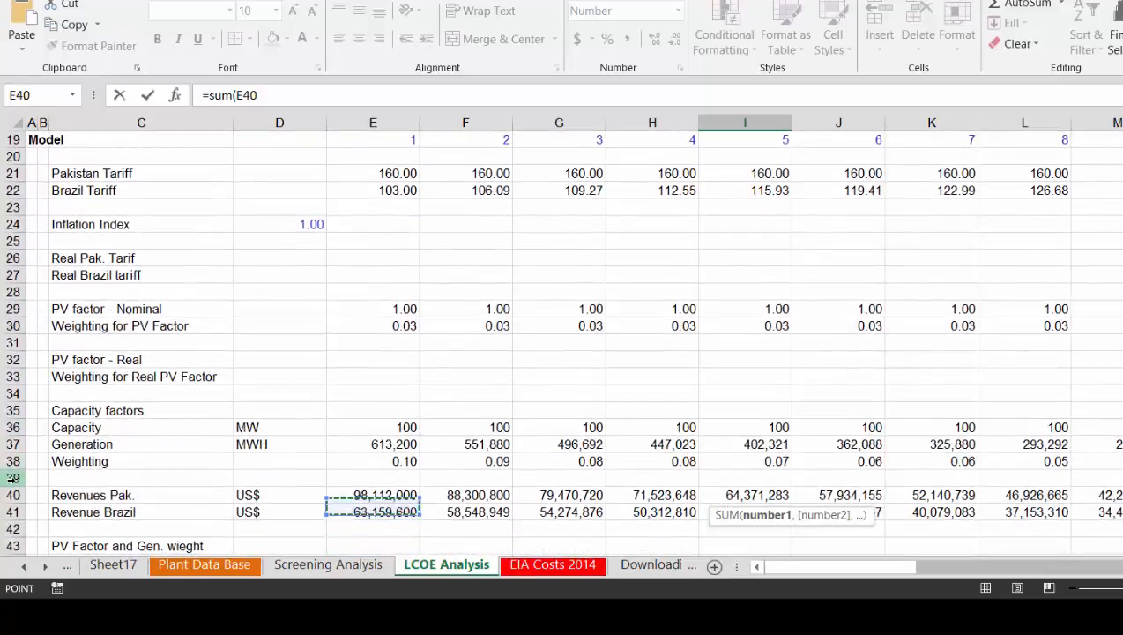
pyautogui.click(13, 488)
pyautogui.write(')')
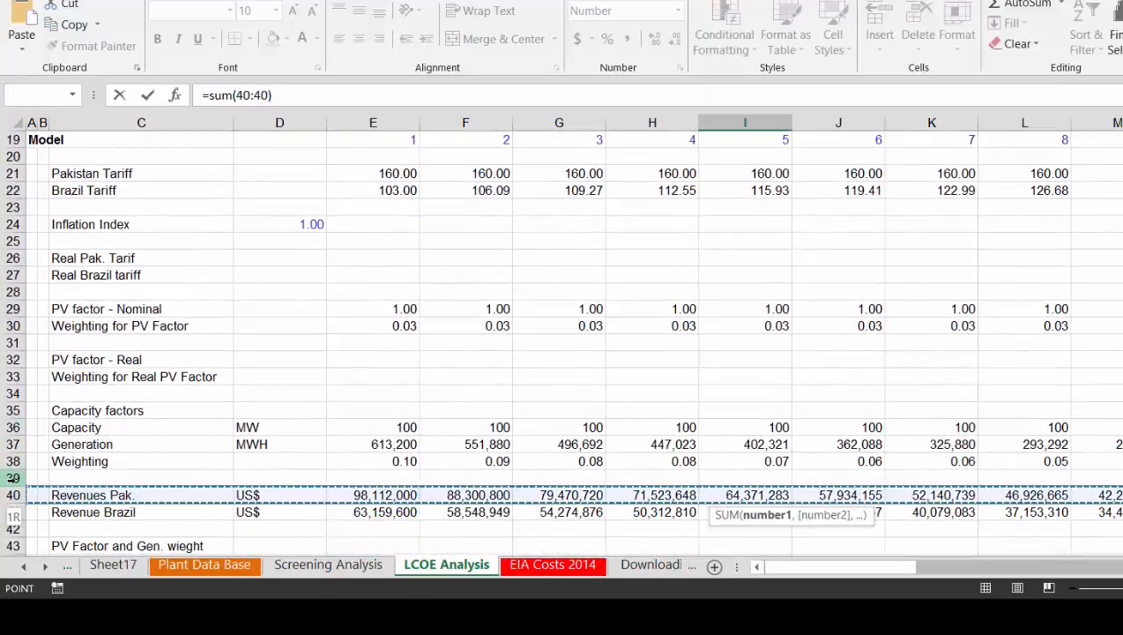
pyautogui.write('/sum(')
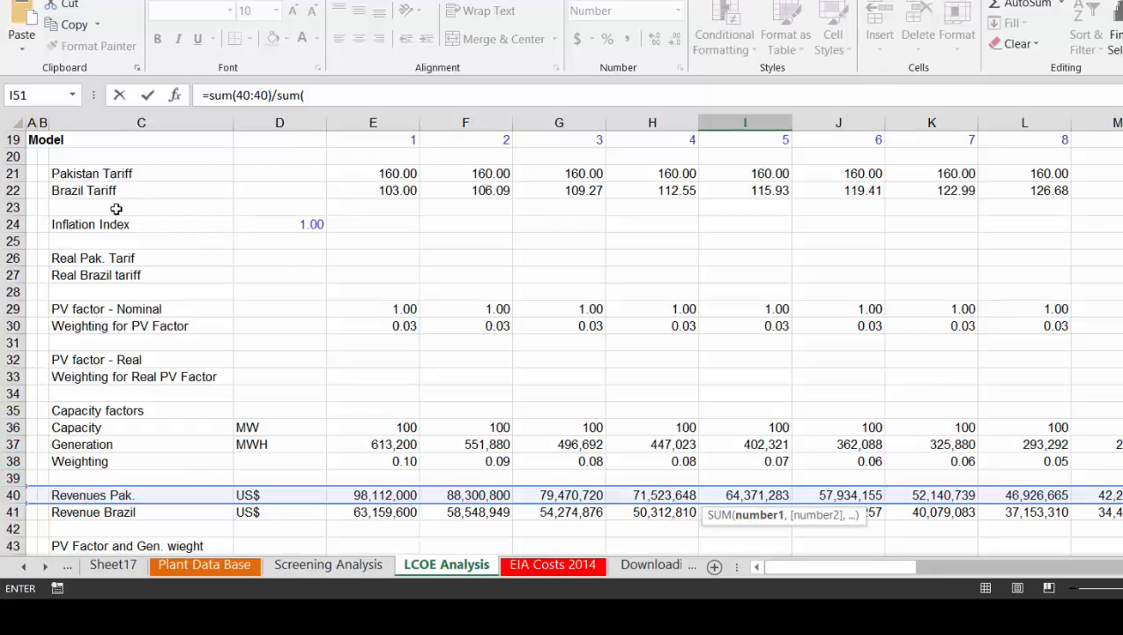
pyautogui.click(7, 444)
pyautogui.write(')')
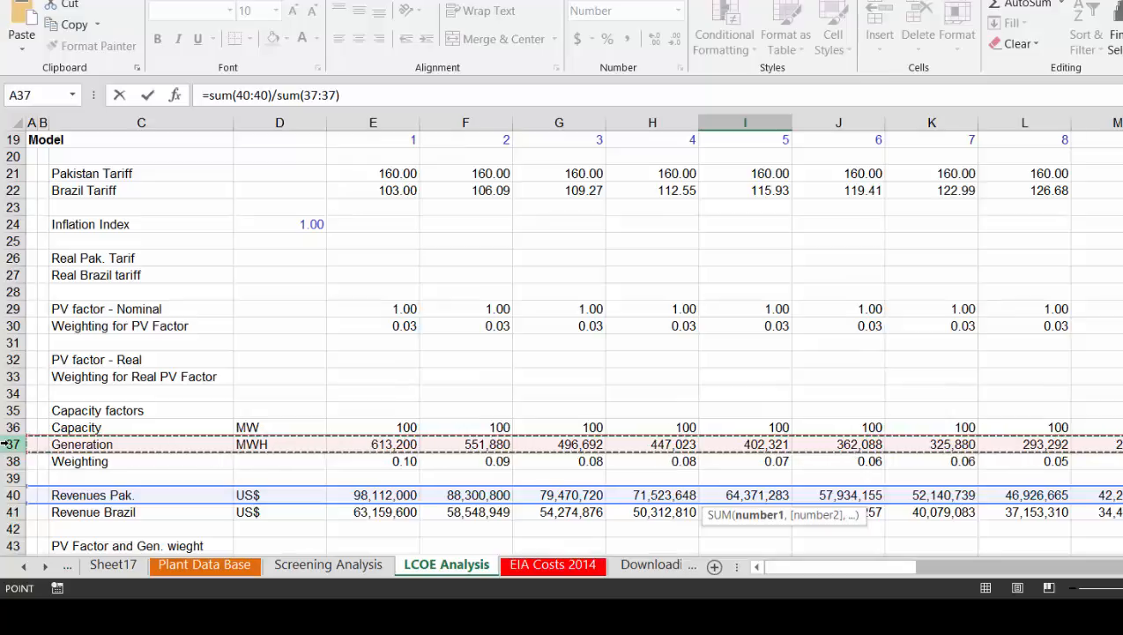
pyautogui.press('Return')
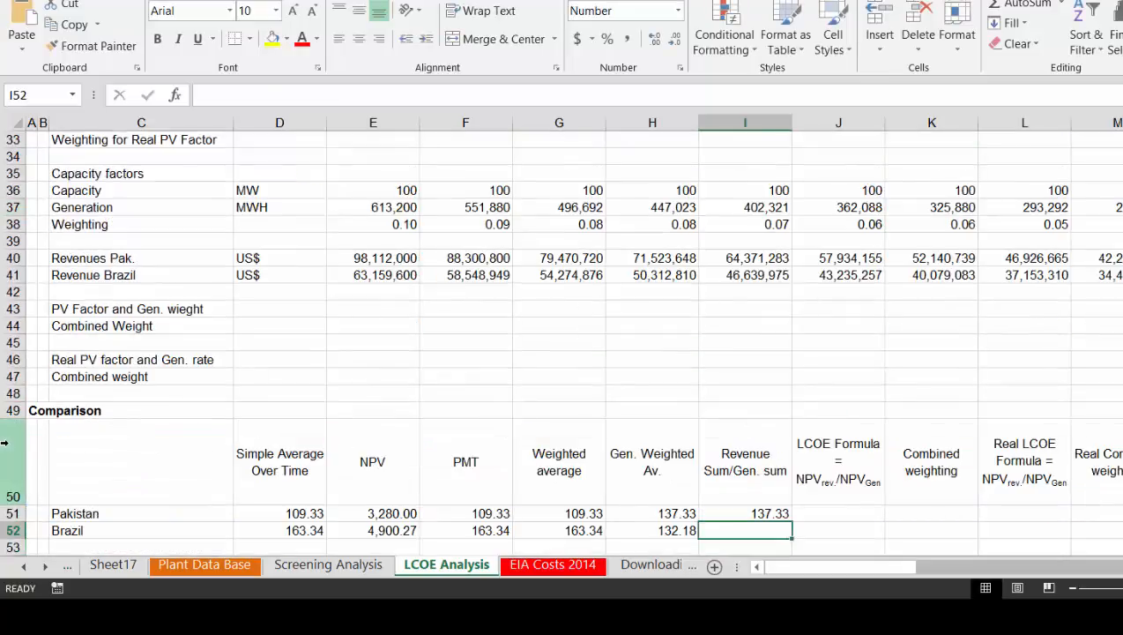
# Try filling Pakistan's Revenue Sum/Gen. sum formula down to the Brazil row
pyautogui.press('Up')
pyautogui.hotkey('shift', 'Down')
pyautogui.hotkey('ctrl', 'd')
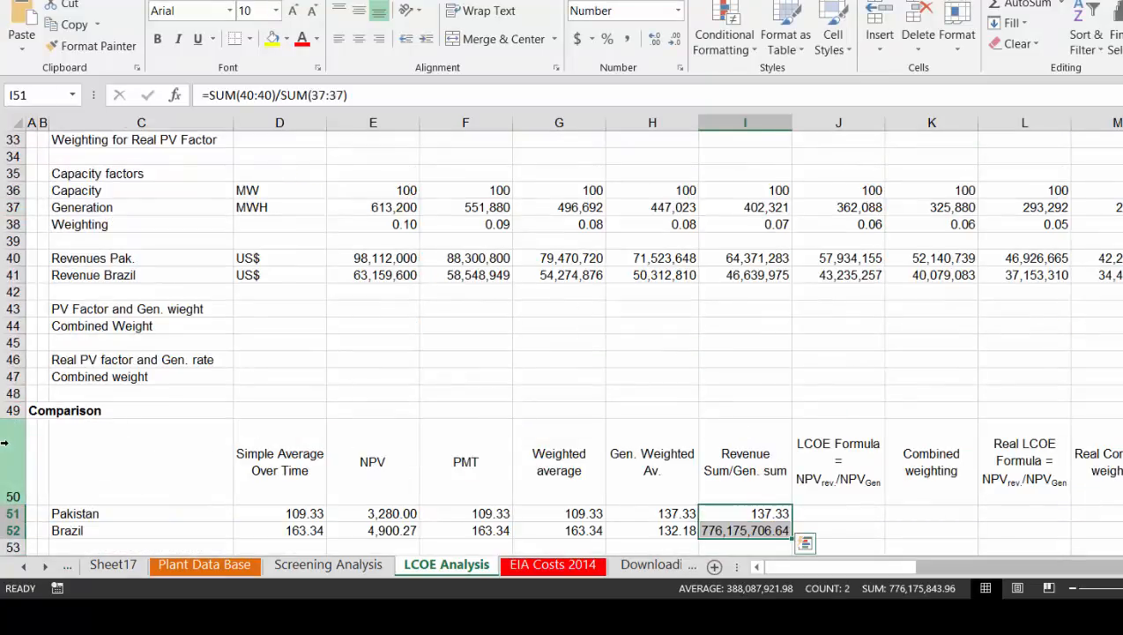
# Make the generation row absolute as $37:$37 in Pakistan's Revenue Sum/Gen. sum formula and fill it down to Brazil
pyautogui.press('Up')
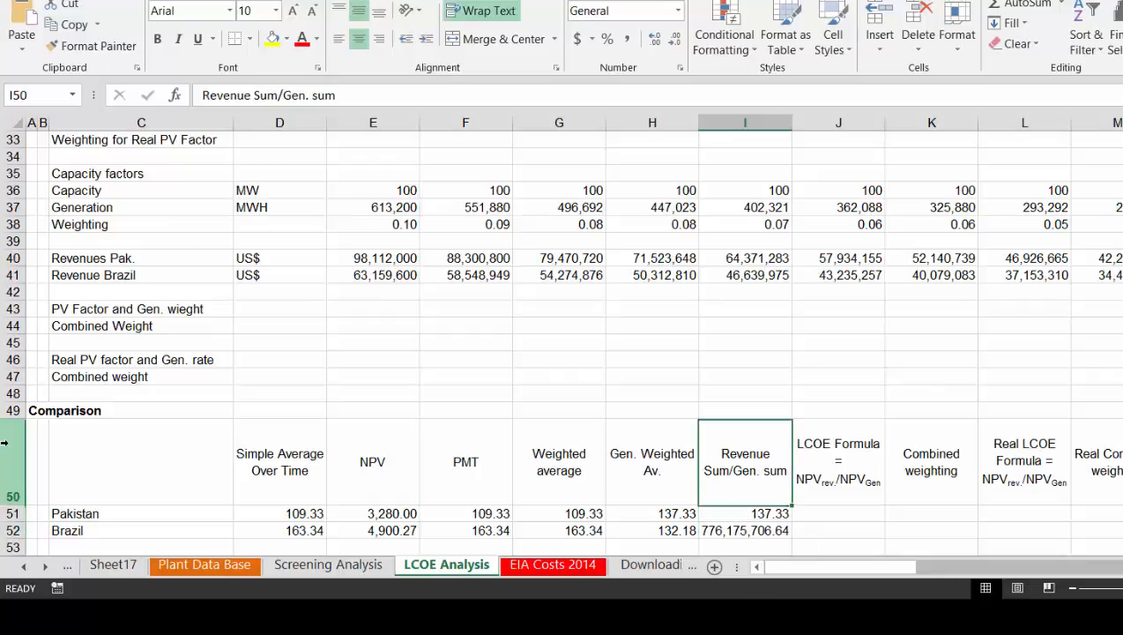
pyautogui.press('Down')
pyautogui.press('F2')
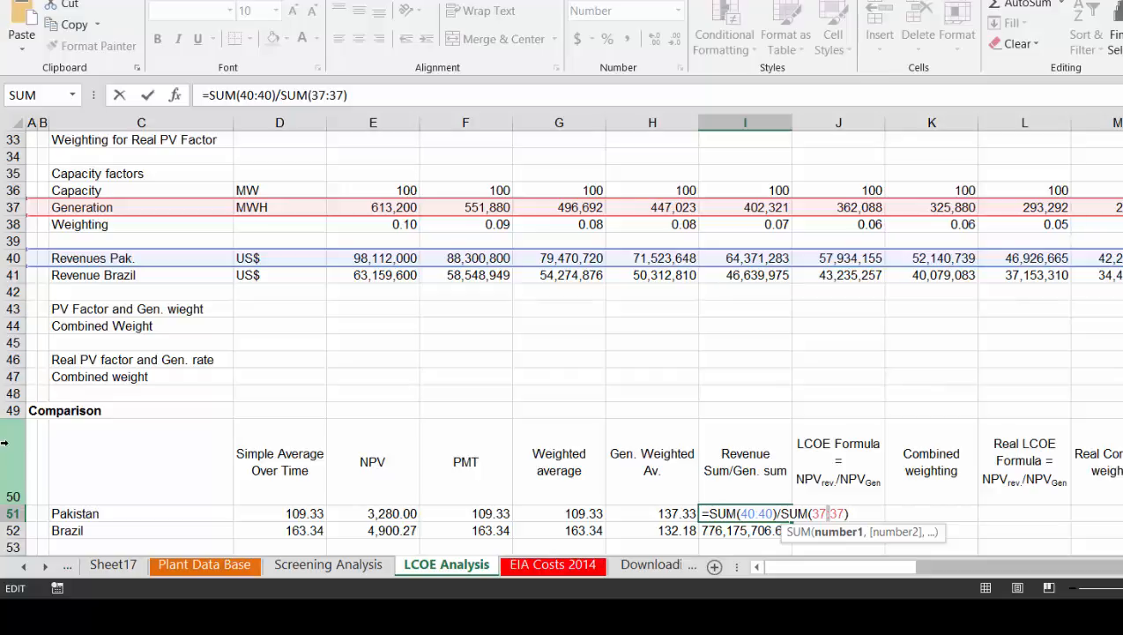
pyautogui.press('F4')
pyautogui.press('Return')
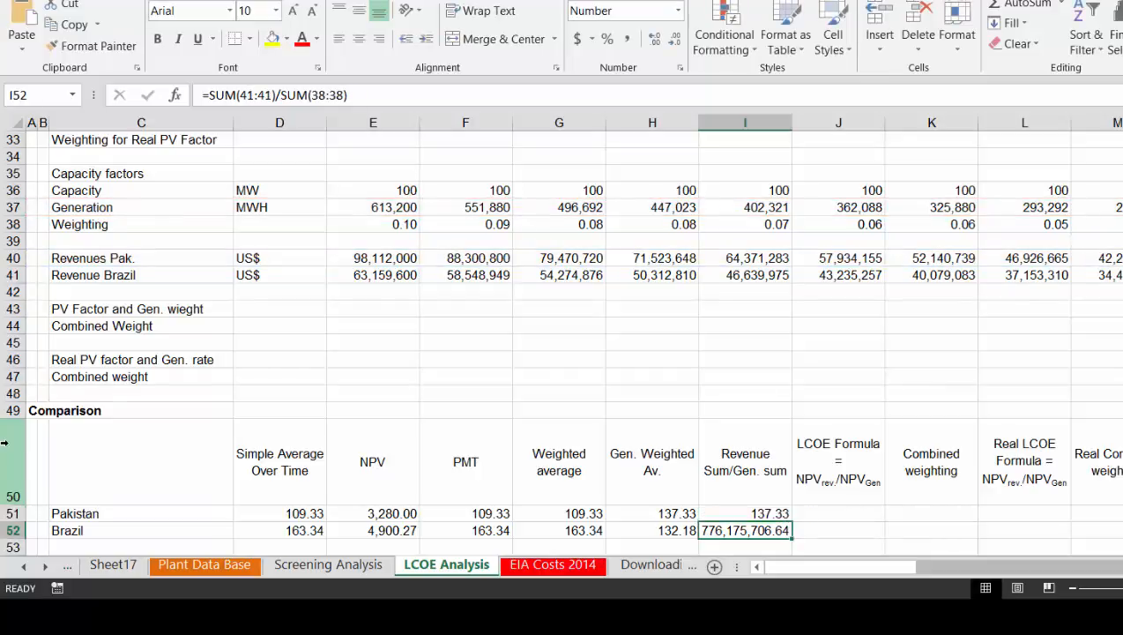
pyautogui.press('Up')
pyautogui.hotkey('shift', 'Down')
pyautogui.hotkey('ctrl', 'd')
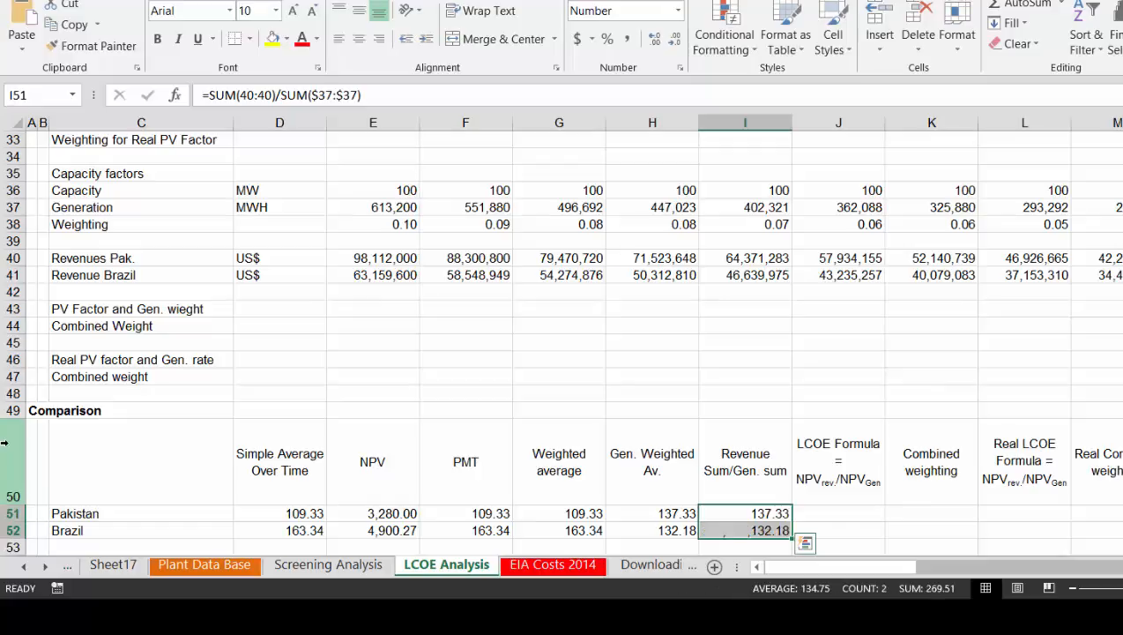
# Compare the Revenue Sum/Gen. sum formula with the generation-weighted, weighted-average and PMT columns in the Comparison table
pyautogui.press('Up')
pyautogui.press('Down')
pyautogui.press('Down')
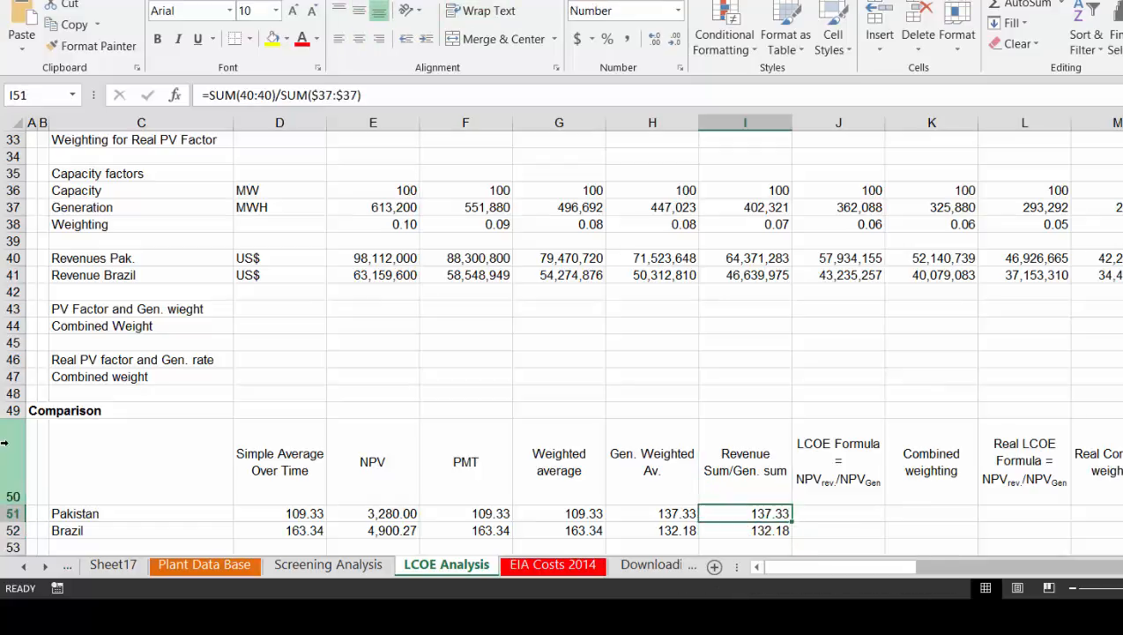
pyautogui.press('Up')
pyautogui.press('Left')
pyautogui.press('Right')
pyautogui.press('Left')
pyautogui.press('Left')
pyautogui.press('Left')
pyautogui.press('Left')
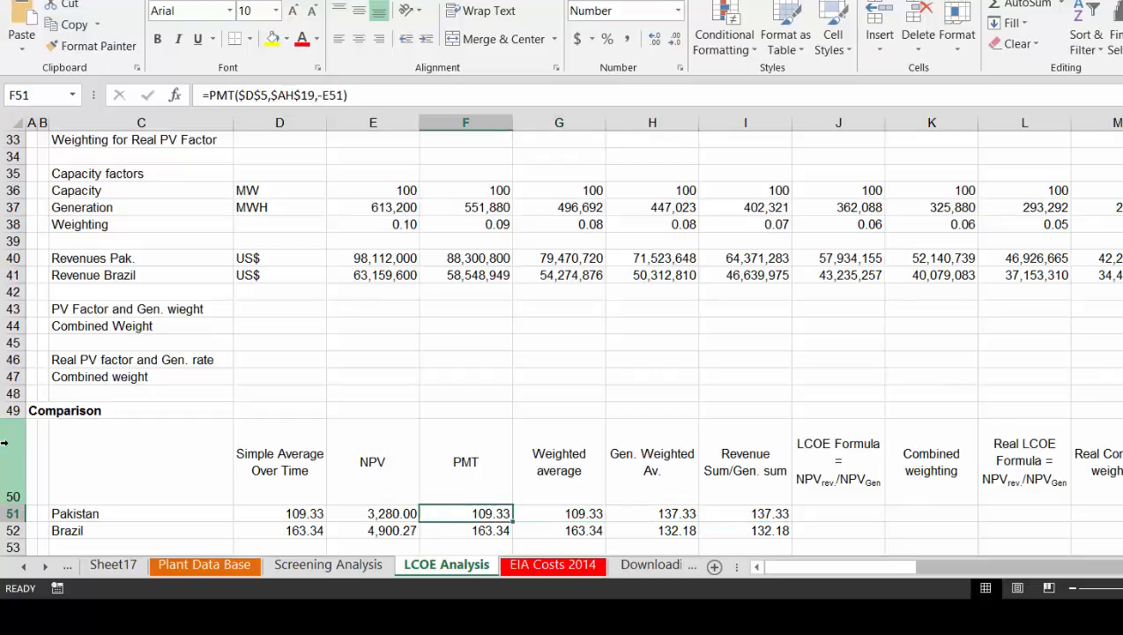
pyautogui.press('Right')
pyautogui.press('Right')
pyautogui.press('Right')
pyautogui.press('Right')
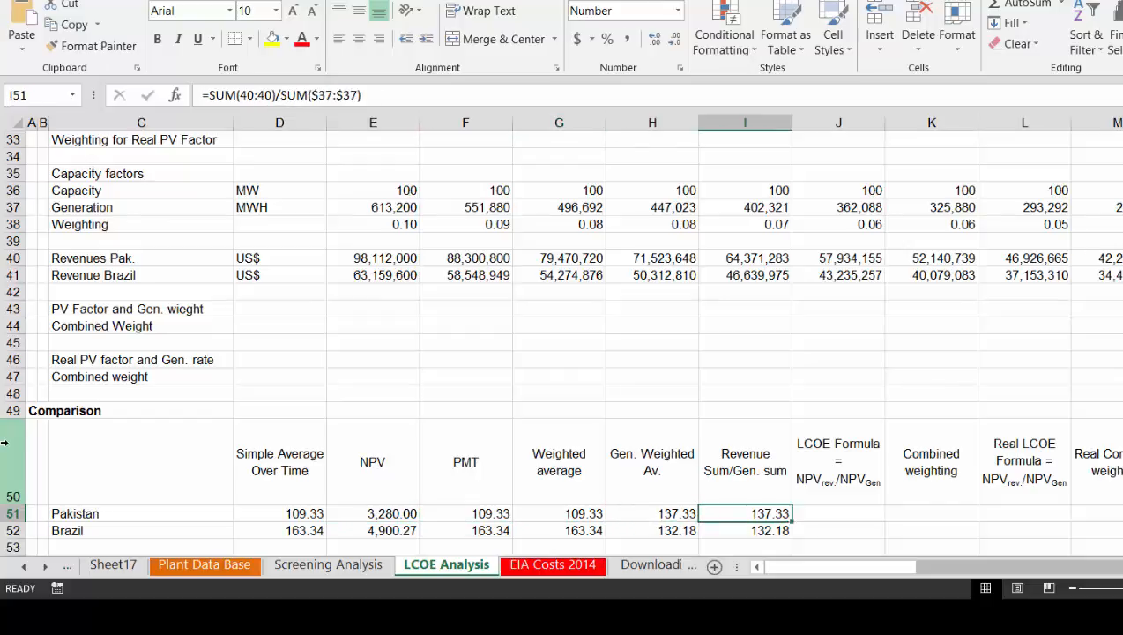
# Begin Pakistan's LCOE Formula in J51 with the NPV of the Revenues Pak. row at the fixed nominal discount rate, =NPV($D$5,40:40)
pyautogui.press('Right')
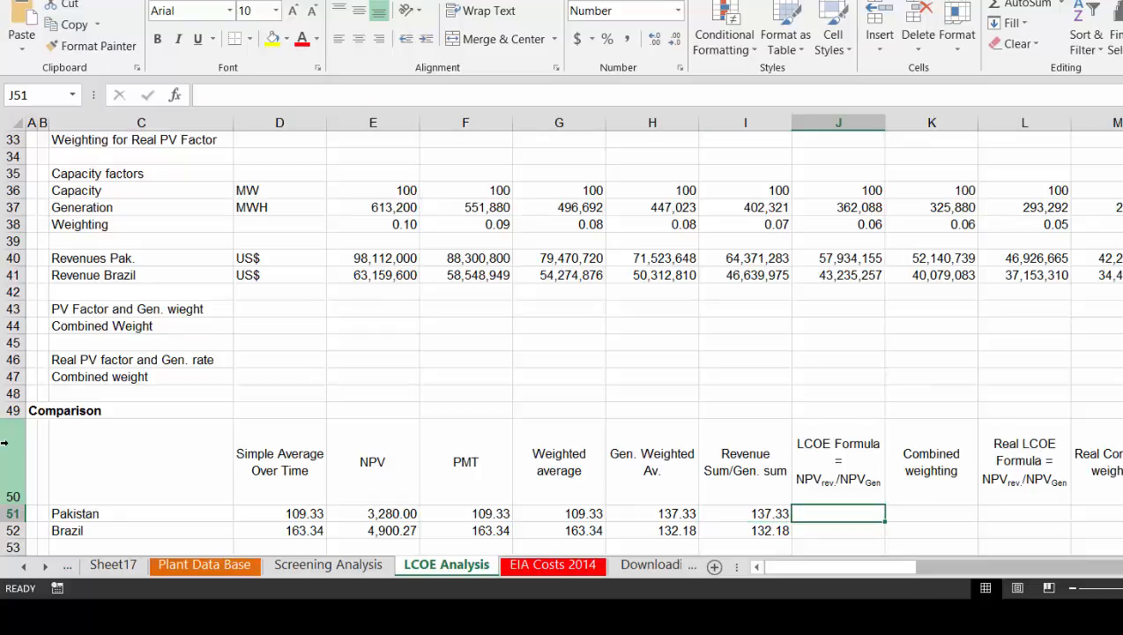
pyautogui.write('=npv(')
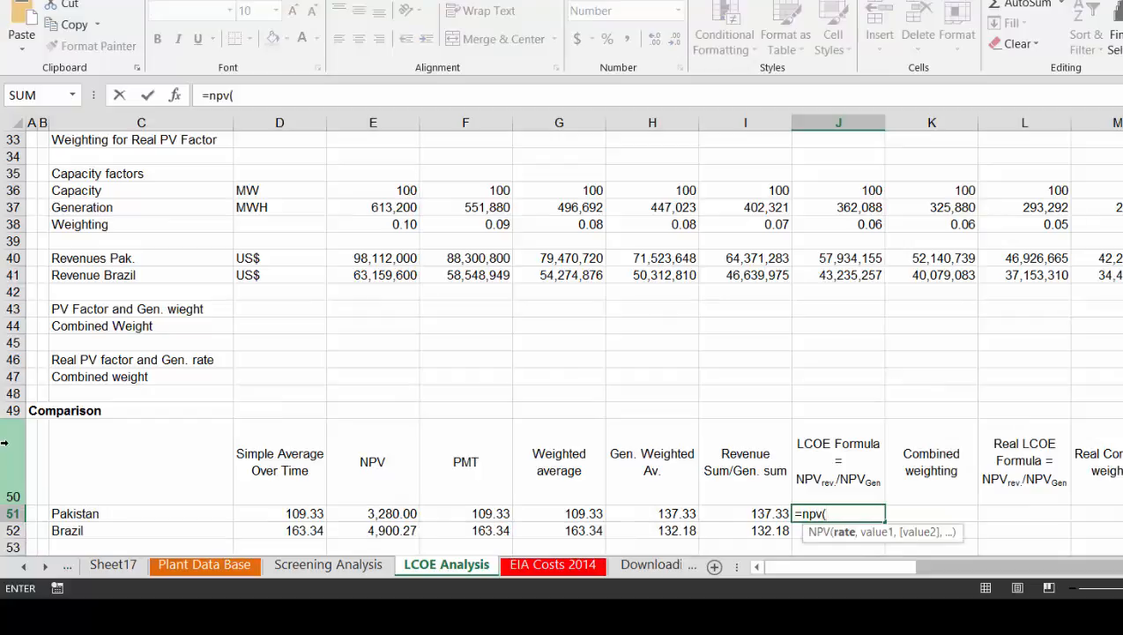
pyautogui.press('pageup')
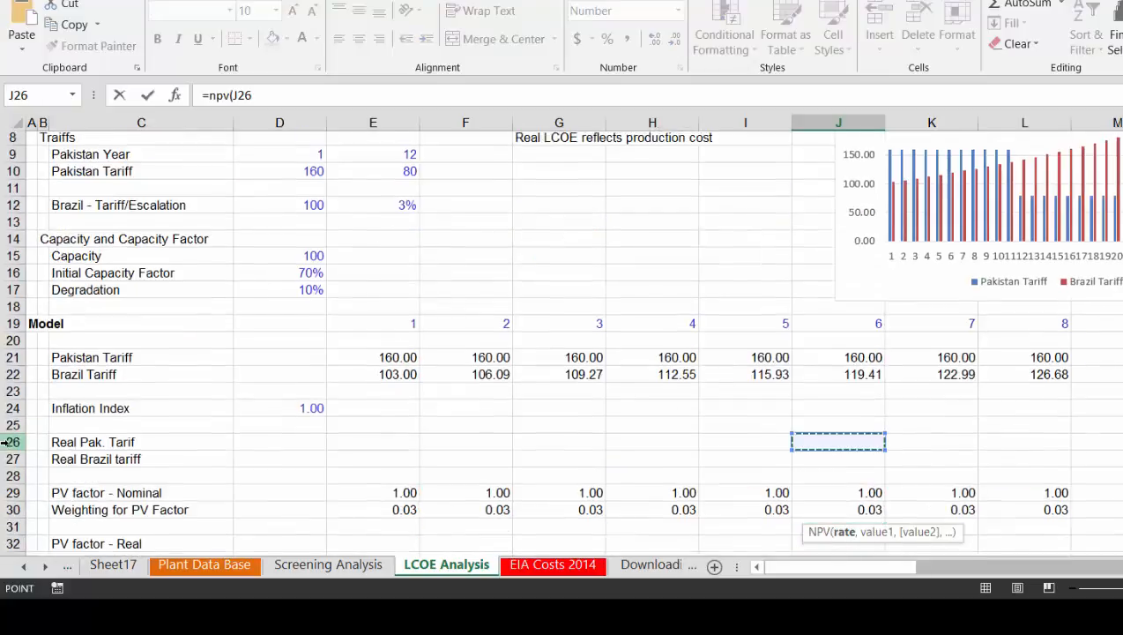
pyautogui.scroll(3, 4, 442)
pyautogui.press('Left')
pyautogui.press('Left')
pyautogui.press('Up')
pyautogui.press('Up')
pyautogui.press('Up')
pyautogui.press('Up')
pyautogui.press('Up')
pyautogui.press('Up')
pyautogui.press('Up')
pyautogui.press('Up')
pyautogui.press('Up')
pyautogui.press('Up')
pyautogui.press('Up')
pyautogui.press('Up')
pyautogui.press('Up')
pyautogui.press('Up')
pyautogui.press('Up')
pyautogui.press('Up')
pyautogui.press('Up')
pyautogui.press('Up')
pyautogui.press('Up')
pyautogui.press('Up')
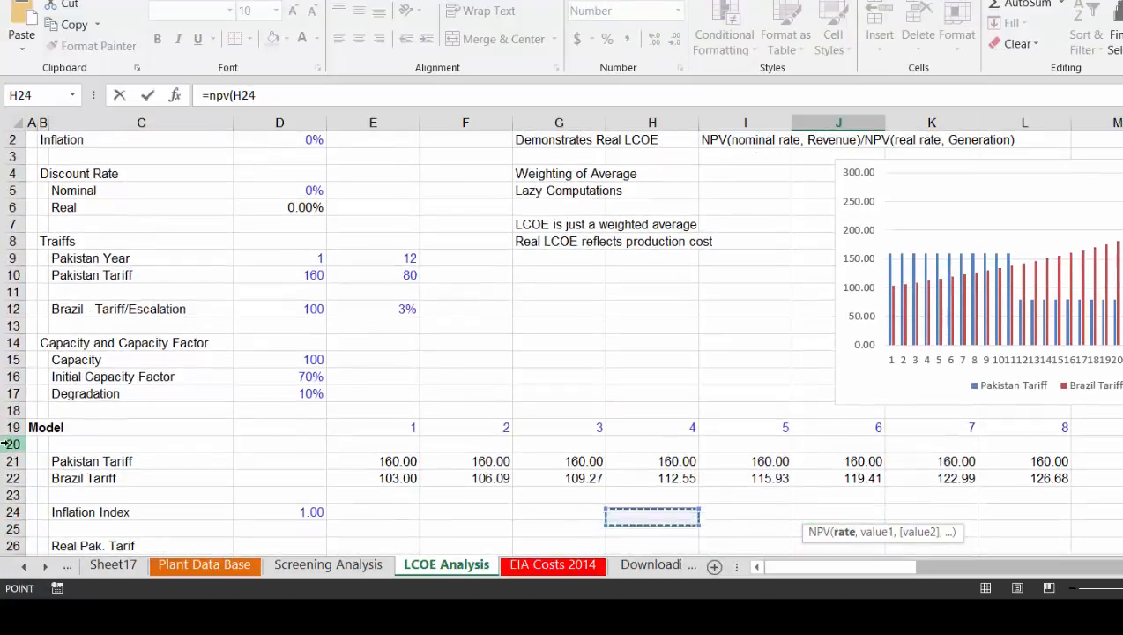
pyautogui.press('Left')
pyautogui.press('Left')
pyautogui.press('Left')
pyautogui.press('Up')
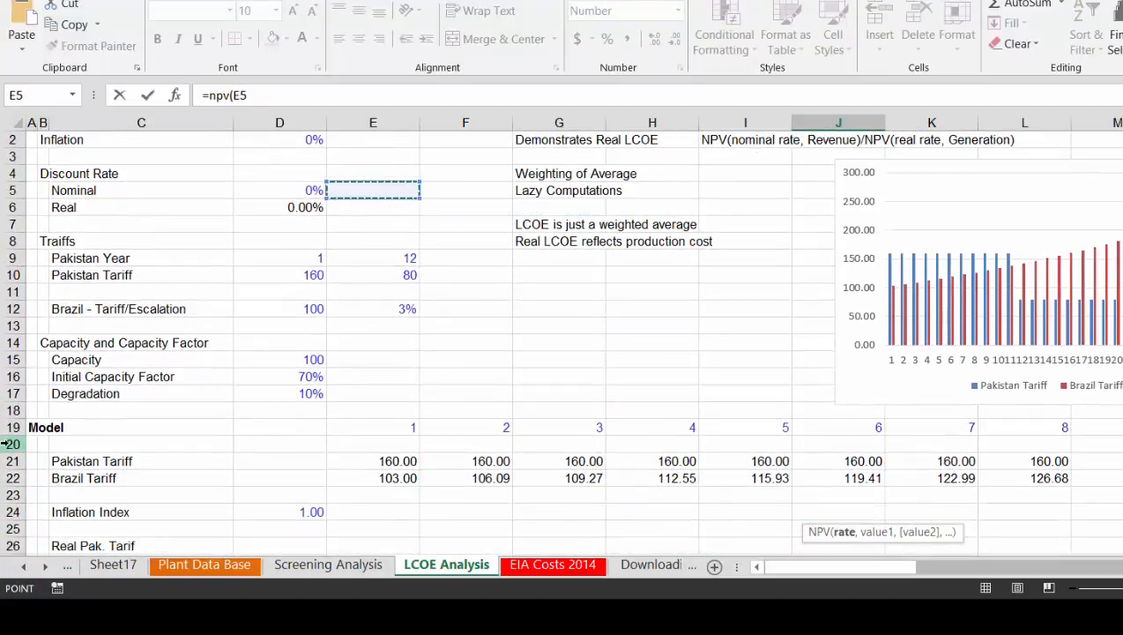
pyautogui.press('Left')
pyautogui.press('F4')
pyautogui.write(',')
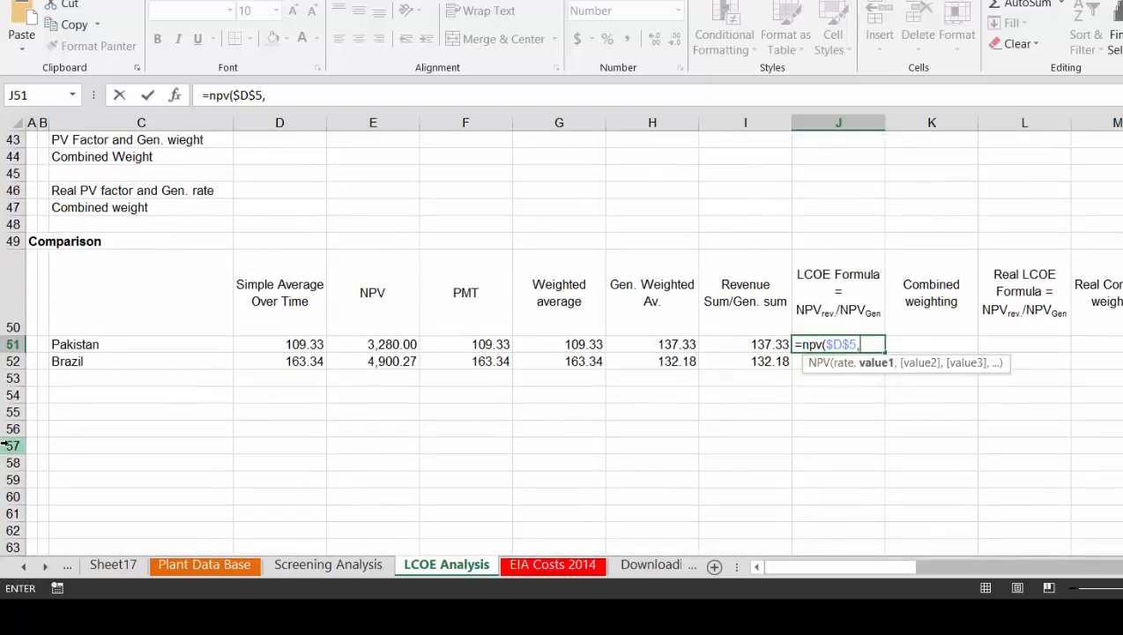
pyautogui.press('Up')
pyautogui.press('Up')
pyautogui.press('Up')
pyautogui.press('Up')
pyautogui.press('Up')
pyautogui.press('Up')
pyautogui.press('Up')
pyautogui.press('Up')
pyautogui.press('Up')
pyautogui.press('Up')
pyautogui.press('Up')
pyautogui.press('Up')
pyautogui.press('Up')
pyautogui.press('Up')
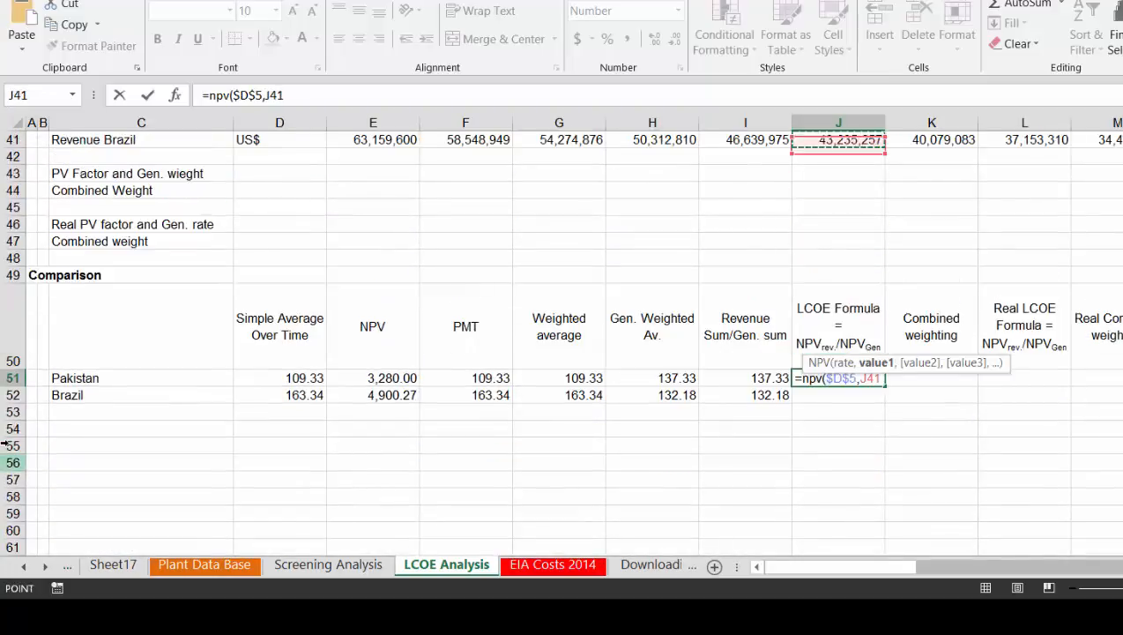
pyautogui.press('Down')
pyautogui.press('Down')
pyautogui.press('Down')
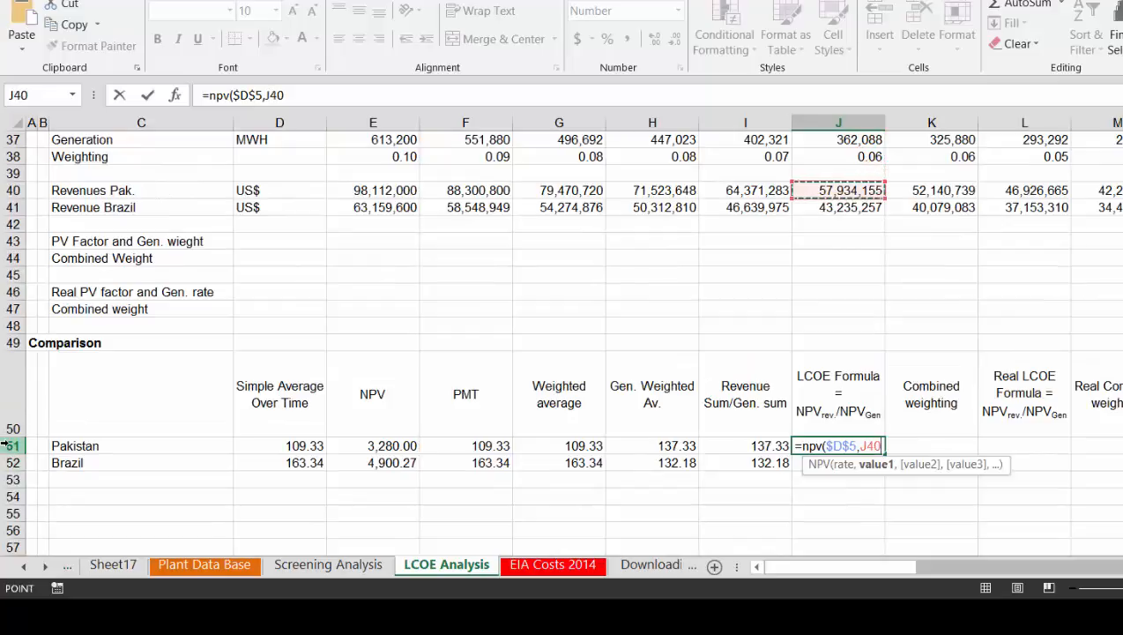
pyautogui.hotkey('shift', 'space')
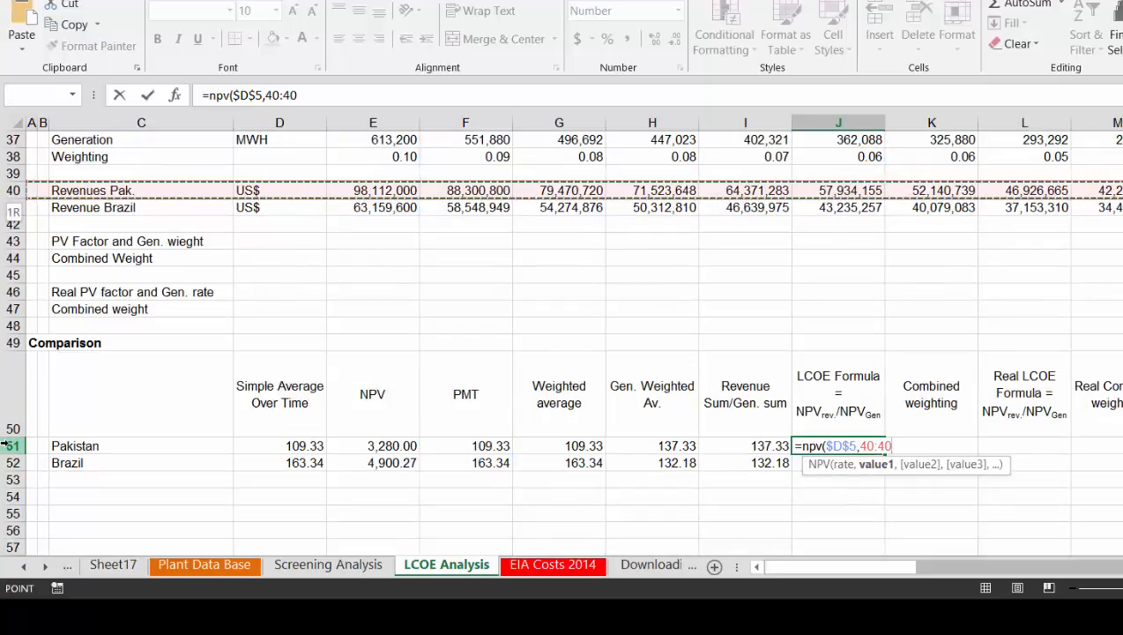
# Extend Pakistan's LCOE Formula in J51 with a division by a second NPV that uses the fixed nominal discount rate $D$5
pyautogui.write(')/npv(')
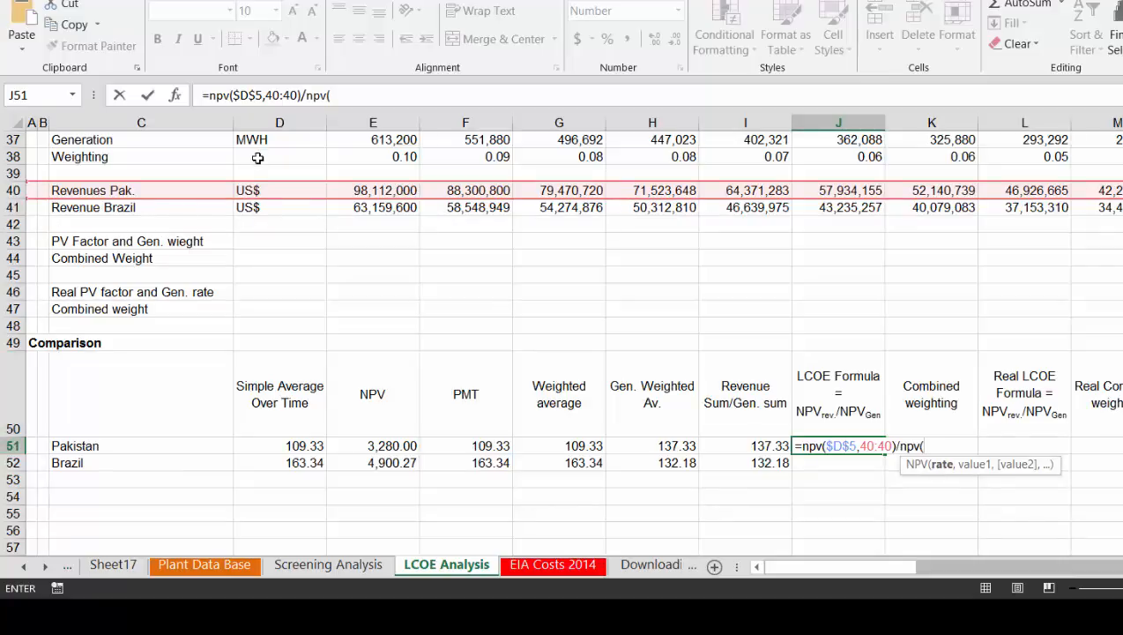
pyautogui.press('pageup')
pyautogui.press('Up')
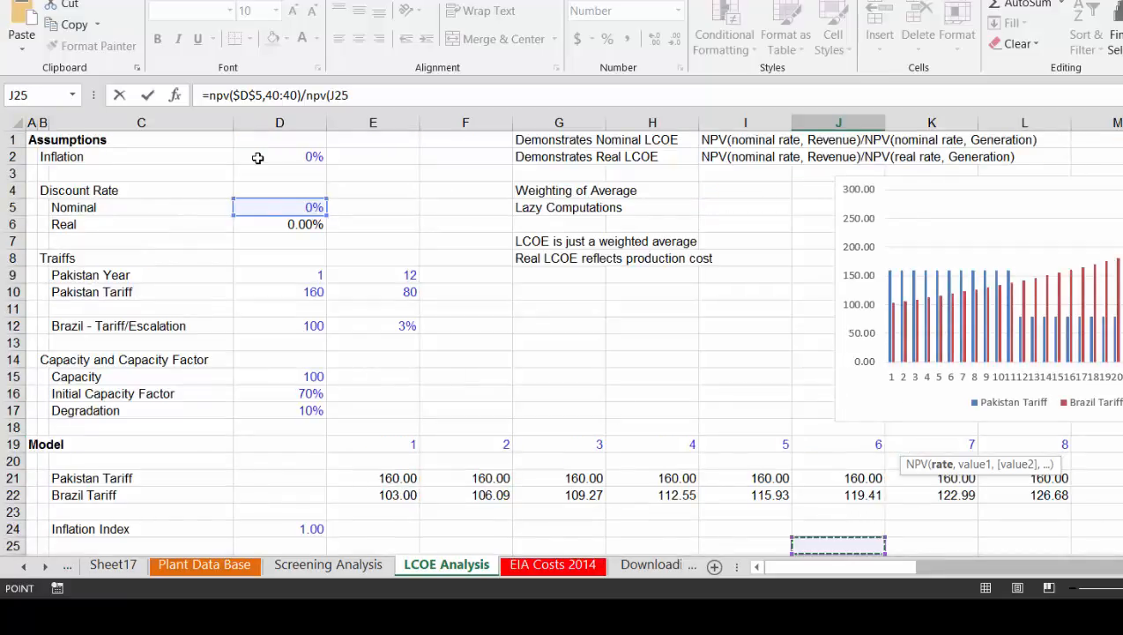
pyautogui.press('Down')
pyautogui.press('Up')
pyautogui.press('Up')
pyautogui.press('Up')
pyautogui.press('Up')
pyautogui.press('Up')
pyautogui.press('Up')
pyautogui.press('Up')
pyautogui.press('Up')
pyautogui.press('Up')
pyautogui.press('Up')
pyautogui.press('Up')
pyautogui.press('Up')
pyautogui.press('Up')
pyautogui.press('Up')
pyautogui.press('Up')
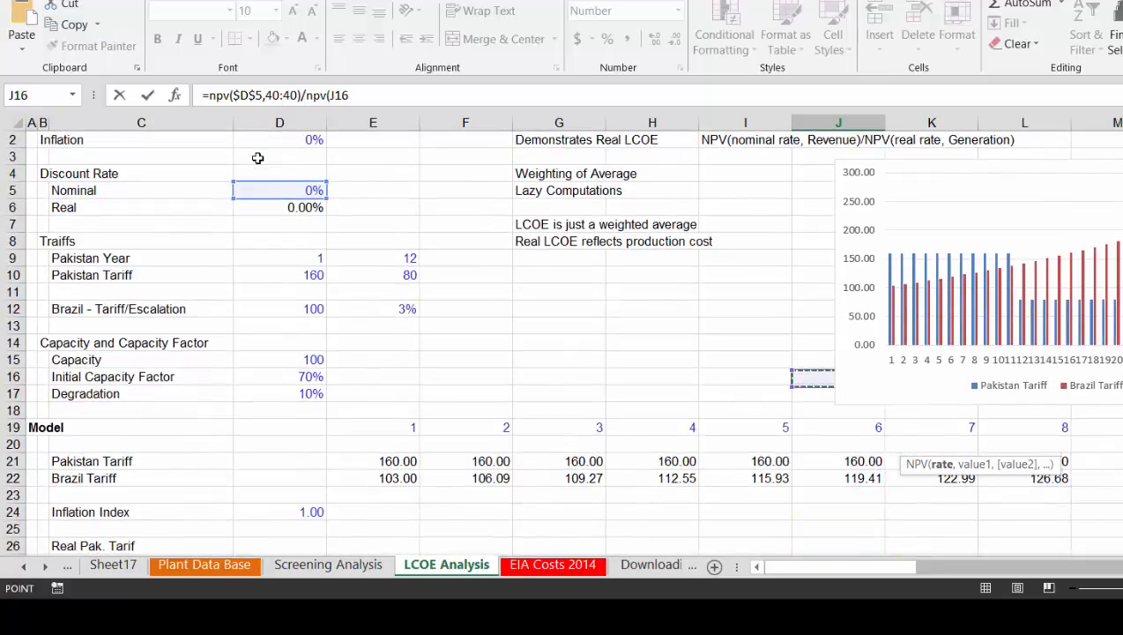
pyautogui.press('Left')
pyautogui.press('Left')
pyautogui.press('Left')
pyautogui.press('Left')
pyautogui.press('Up')
pyautogui.press('Up')
pyautogui.press('Up')
pyautogui.press('Up')
pyautogui.press('Up')
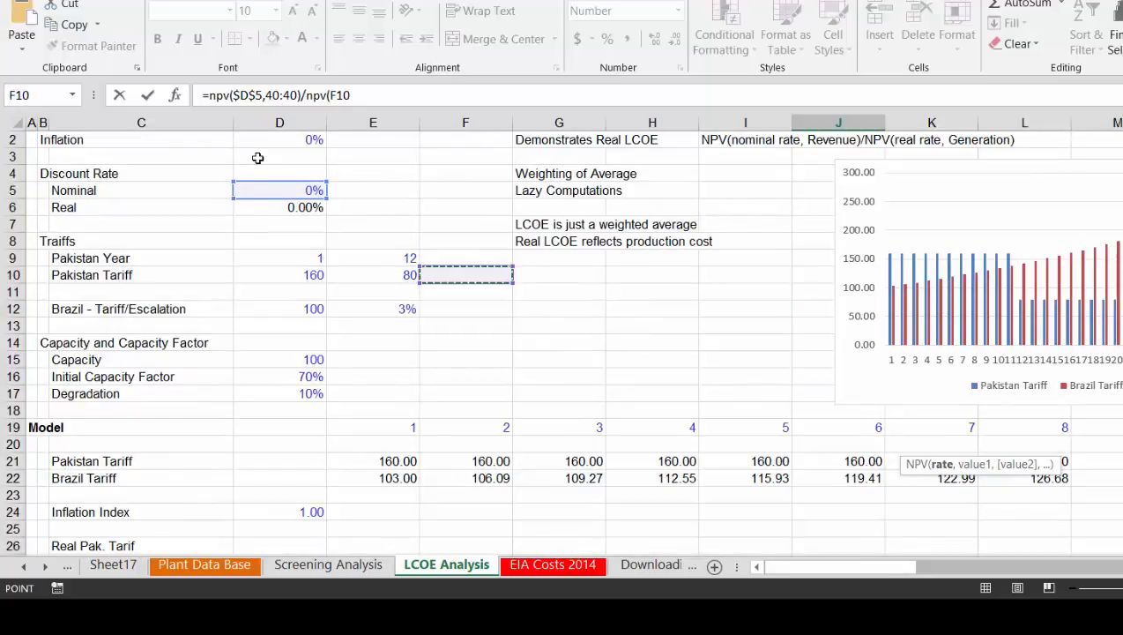
pyautogui.press('Left')
pyautogui.press('Left')
pyautogui.press('Up')
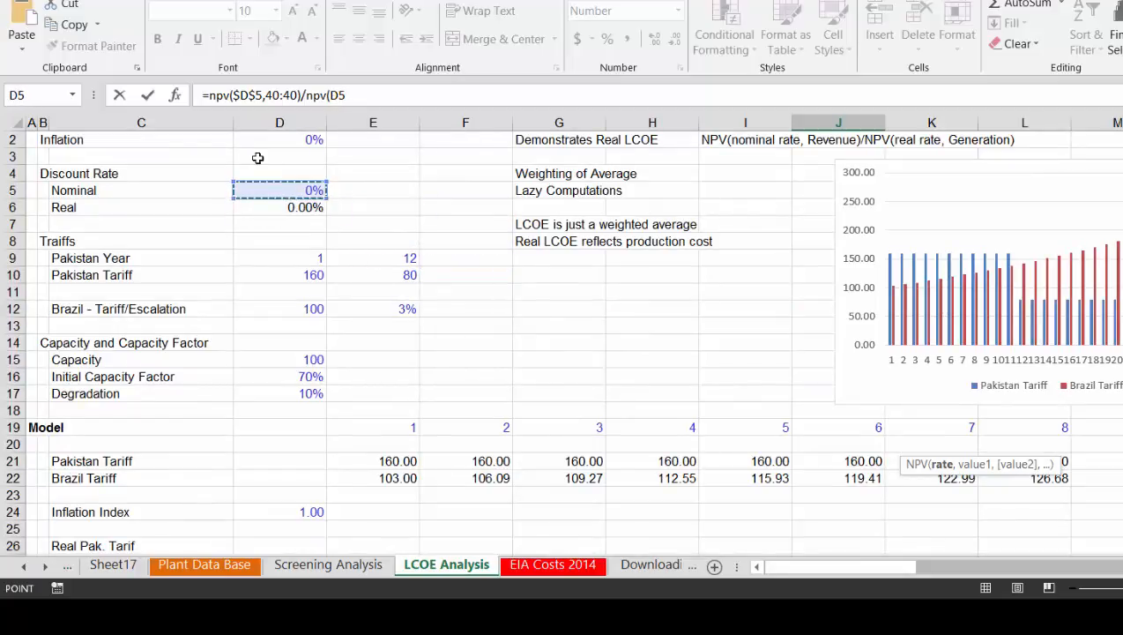
pyautogui.press('F4')
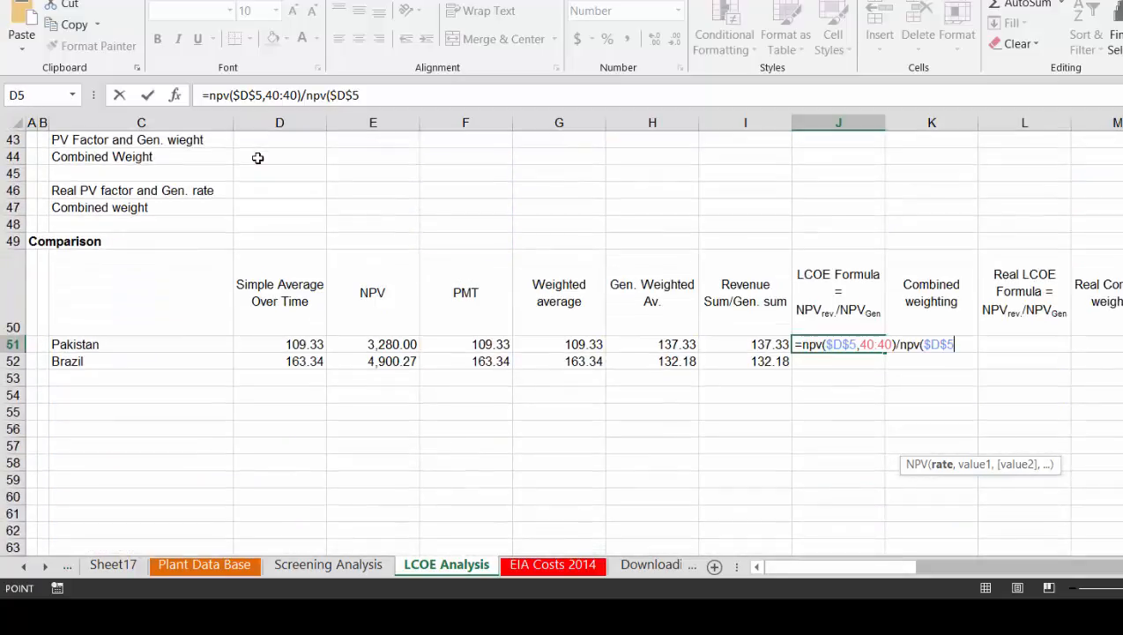
# Finish Pakistan's LCOE Formula by using the Generation row 37:37 as the cash flows of the second NPV
pyautogui.write(',')
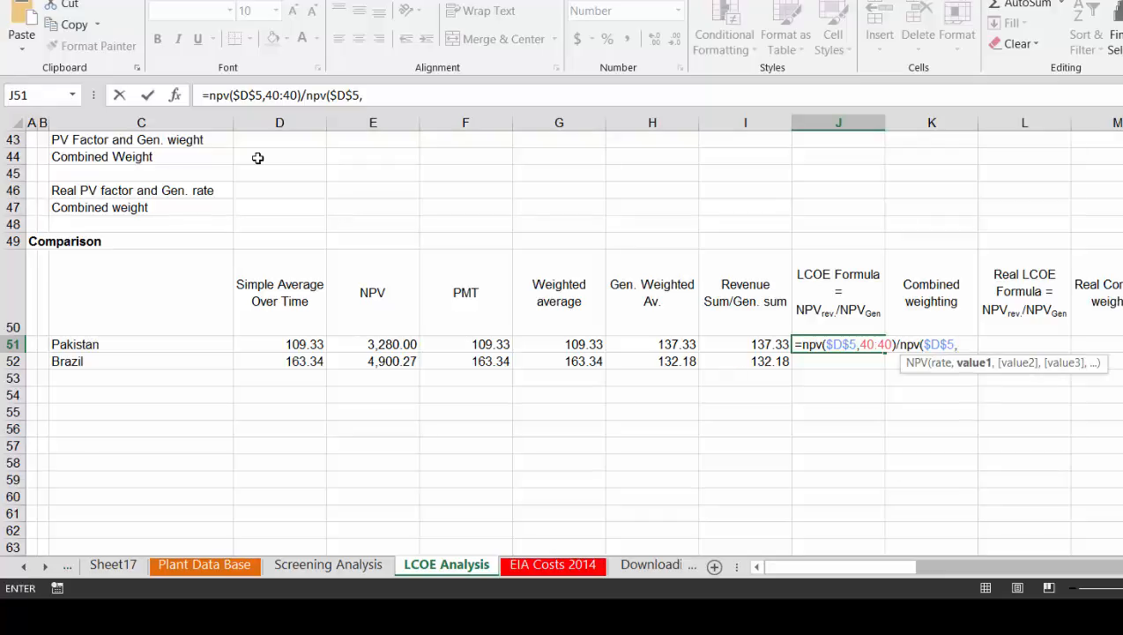
pyautogui.press('Up')
pyautogui.press('Up')
pyautogui.press('Up')
pyautogui.press('Up')
pyautogui.press('Up')
pyautogui.press('Up')
pyautogui.press('Up')
pyautogui.press('Up')
pyautogui.press('Up')
pyautogui.press('Up')
pyautogui.press('Up')
pyautogui.press('Up')
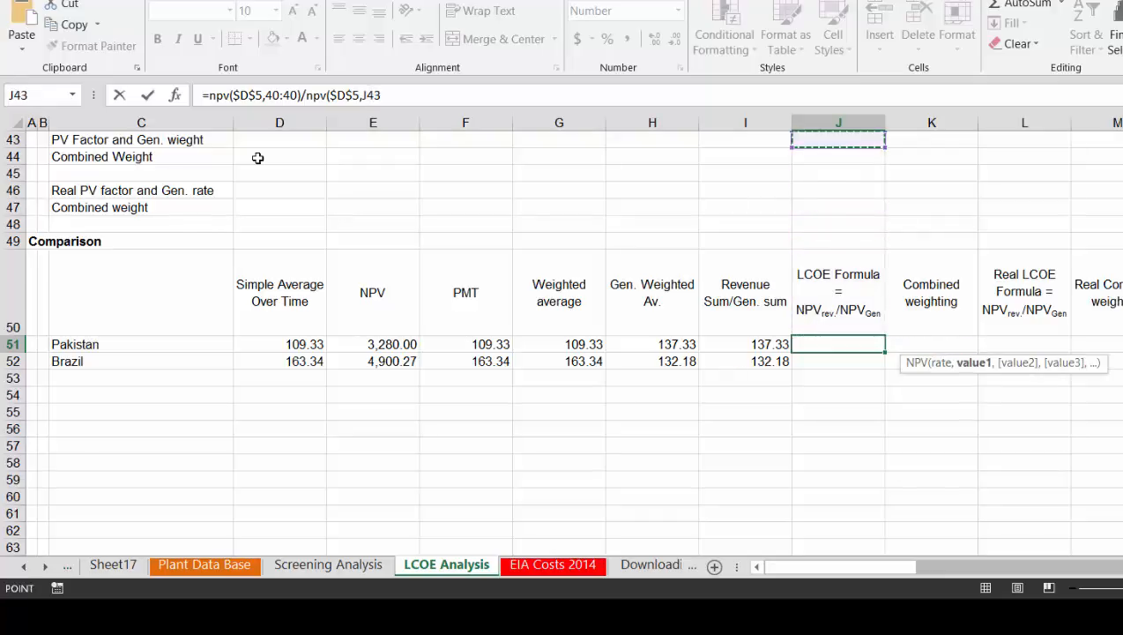
pyautogui.press('Up')
pyautogui.press('Up')
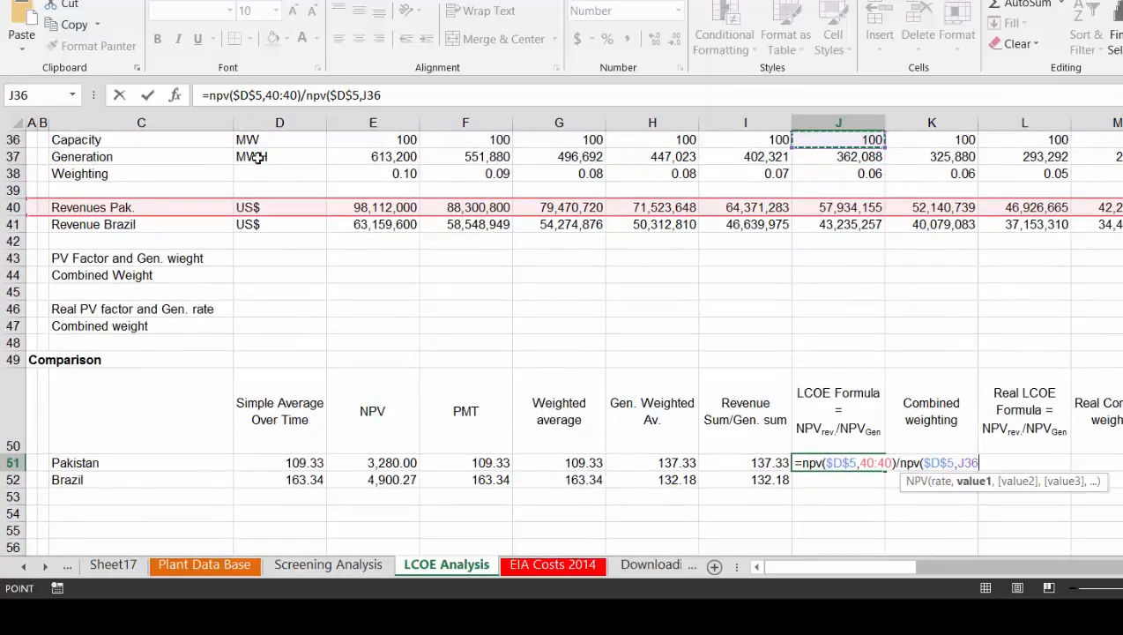
pyautogui.press('Down')
pyautogui.hotkey('shift', 'space')
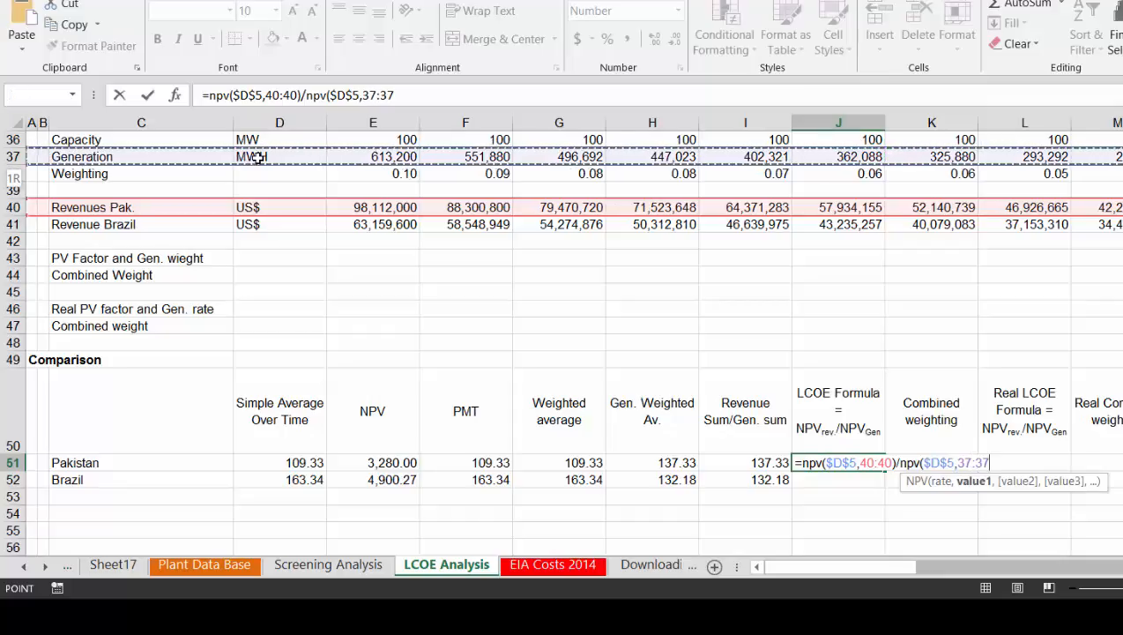
pyautogui.press('F4')
pyautogui.press('Return')
pyautogui.press('Return')
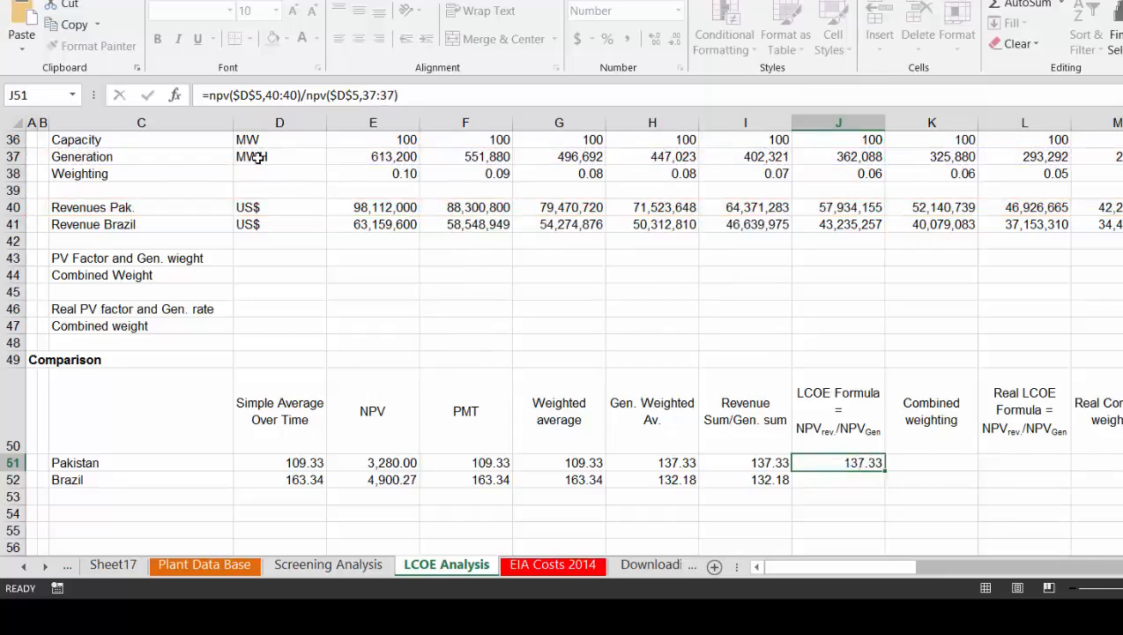
# Try filling Pakistan's LCOE Formula down to the Brazil row
pyautogui.press('Down')
pyautogui.press('Down')
pyautogui.press('Up')
pyautogui.press('Up')
pyautogui.hotkey('shift', 'Down')
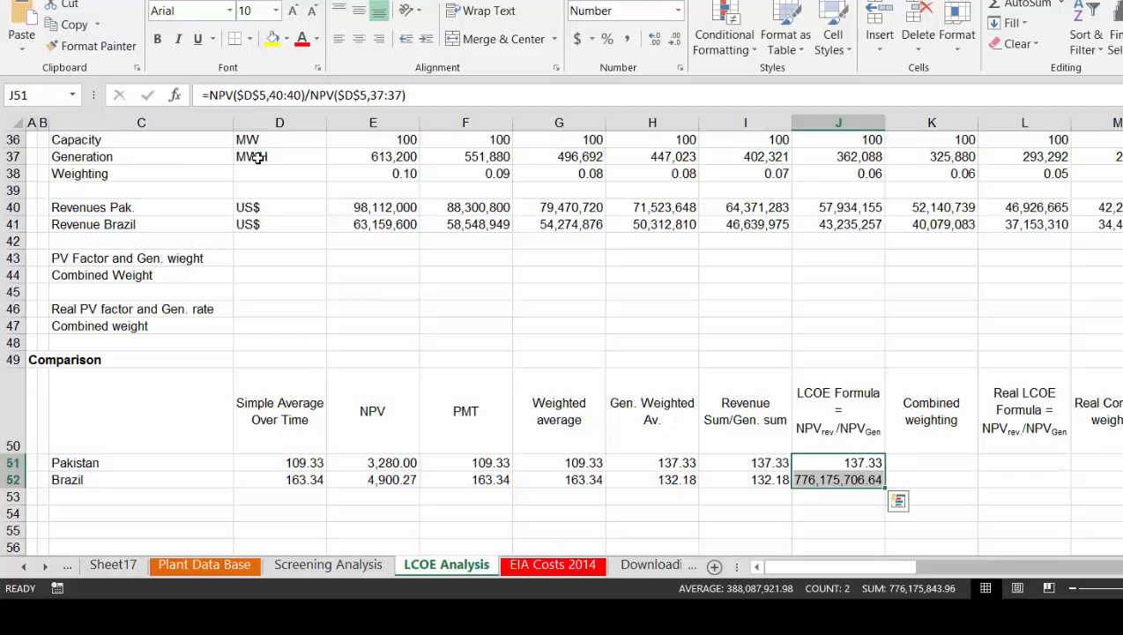
# Make the generation row absolute as $37:$37 in Pakistan's LCOE Formula and fill it down to Brazil
pyautogui.press('Up')
pyautogui.press('Down')
pyautogui.press('F2')
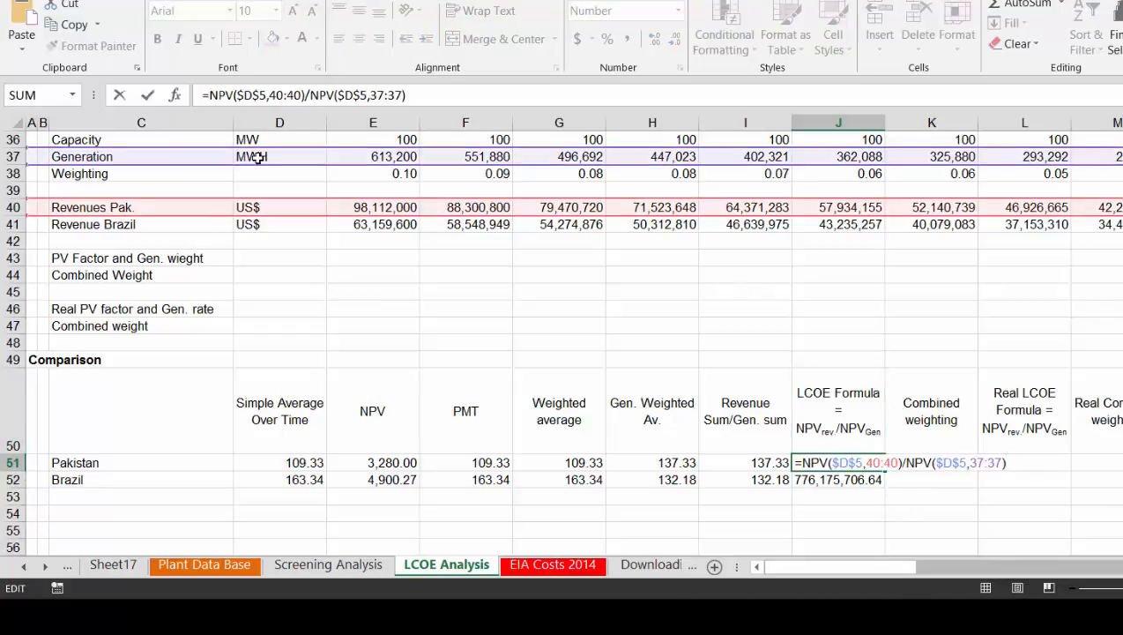
pyautogui.press('Left')
pyautogui.press('Left')
pyautogui.press('Left')
pyautogui.press('Left')
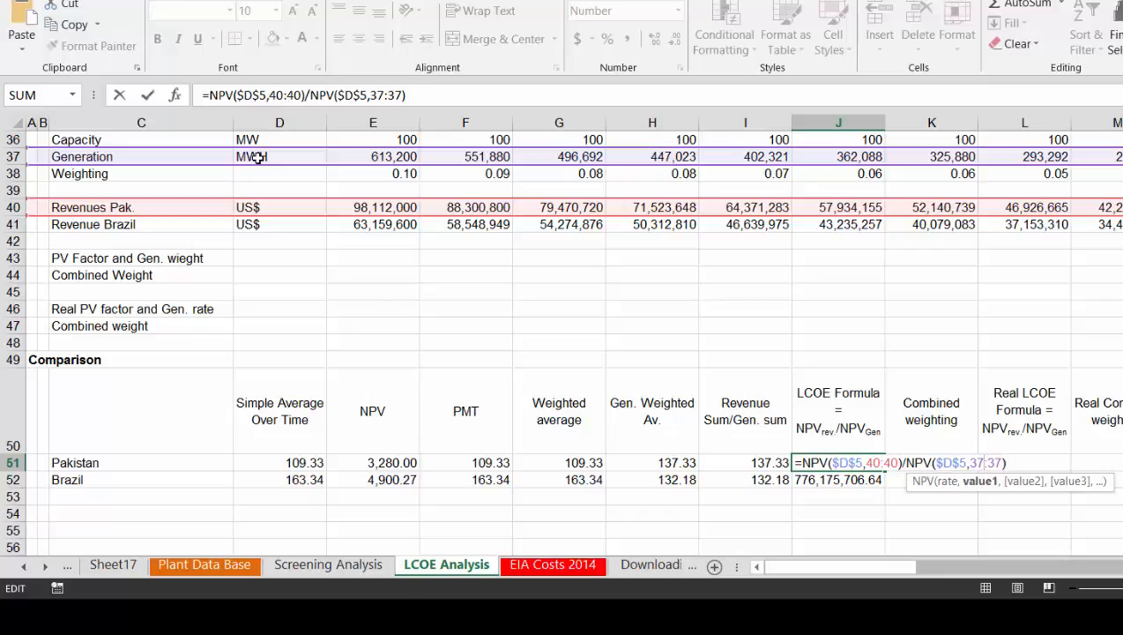
pyautogui.press('F4')
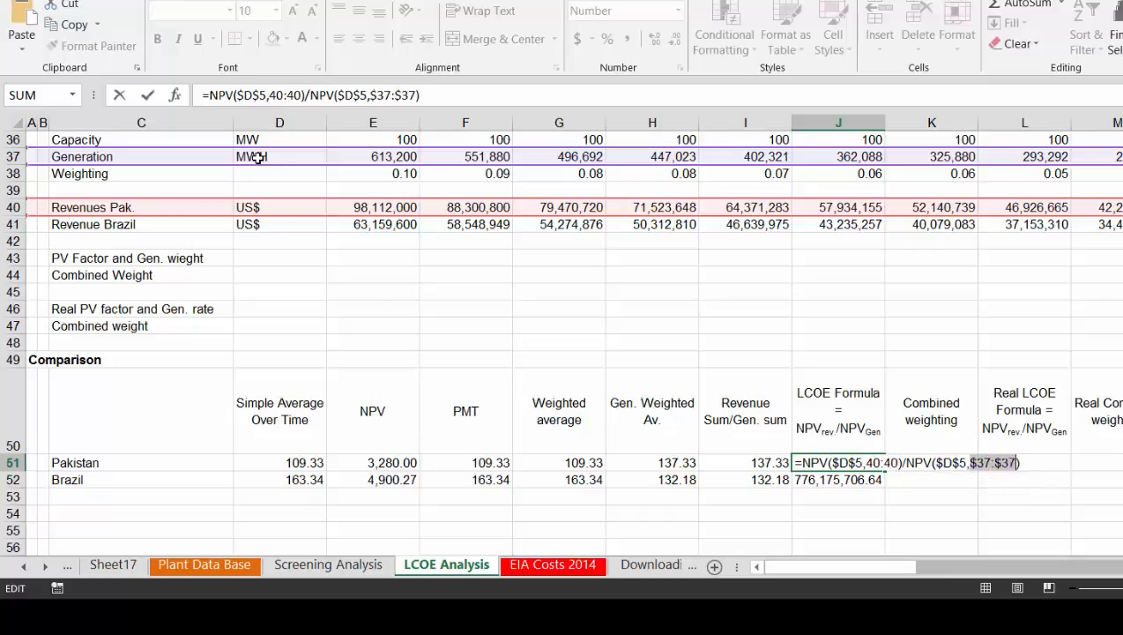
pyautogui.press('Return')
pyautogui.press('Up')
pyautogui.hotkey('shift', 'Down')
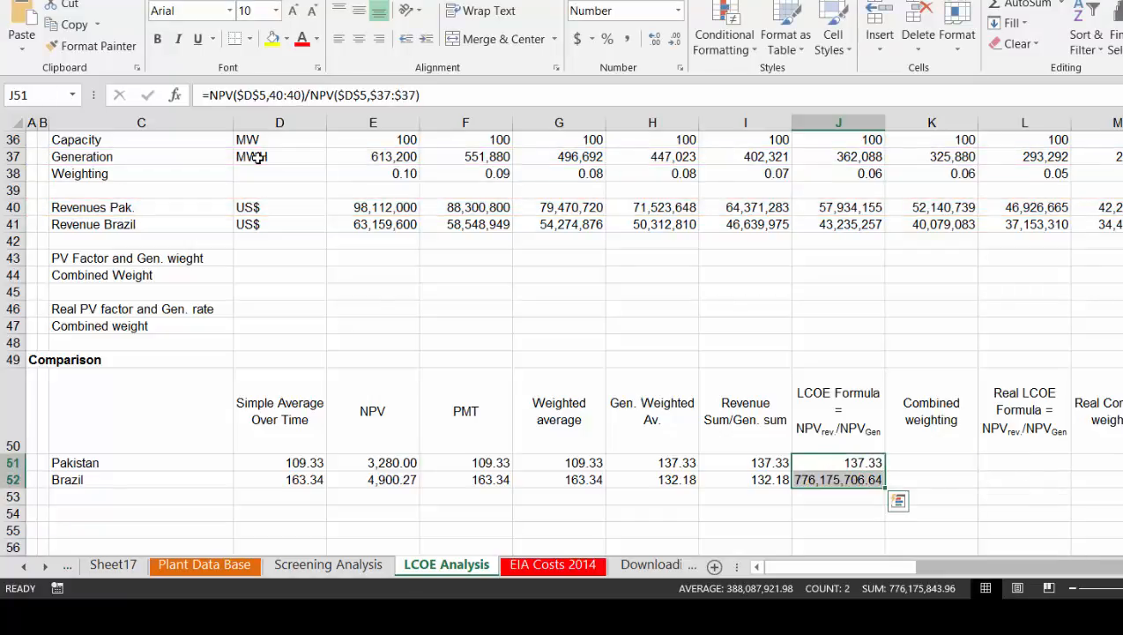
pyautogui.hotkey('ctrl', 'd')
pyautogui.press('Up')
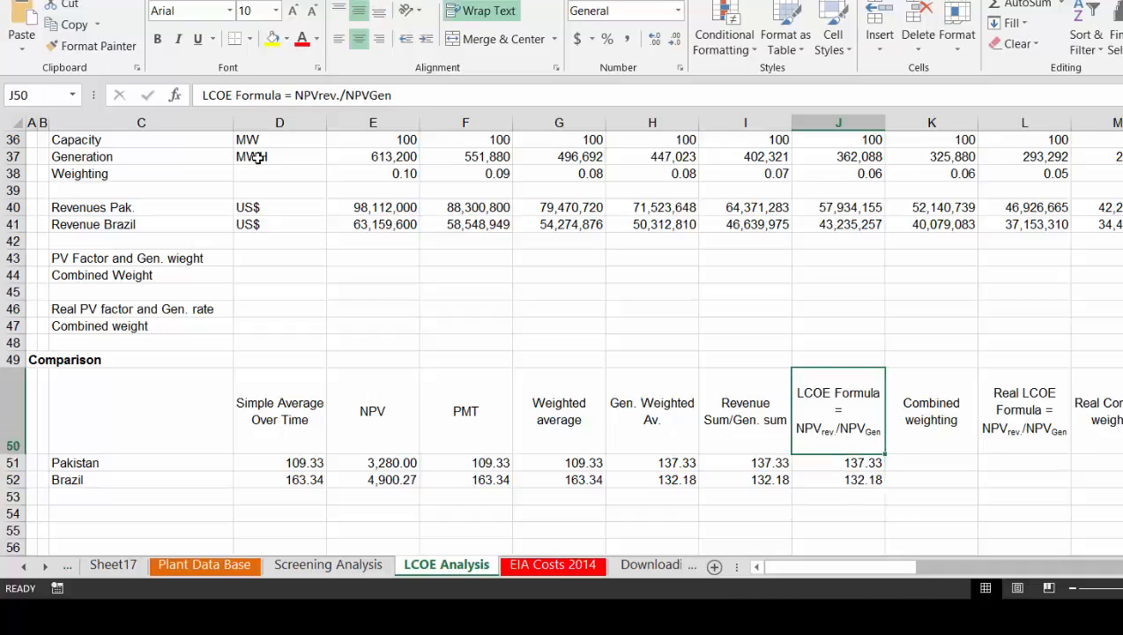
# Compare the Gen. Weighted Av., Revenue Sum/Gen. sum and LCOE Formula columns for Pakistan and Brazil
pyautogui.press('Down')
pyautogui.press('Right')
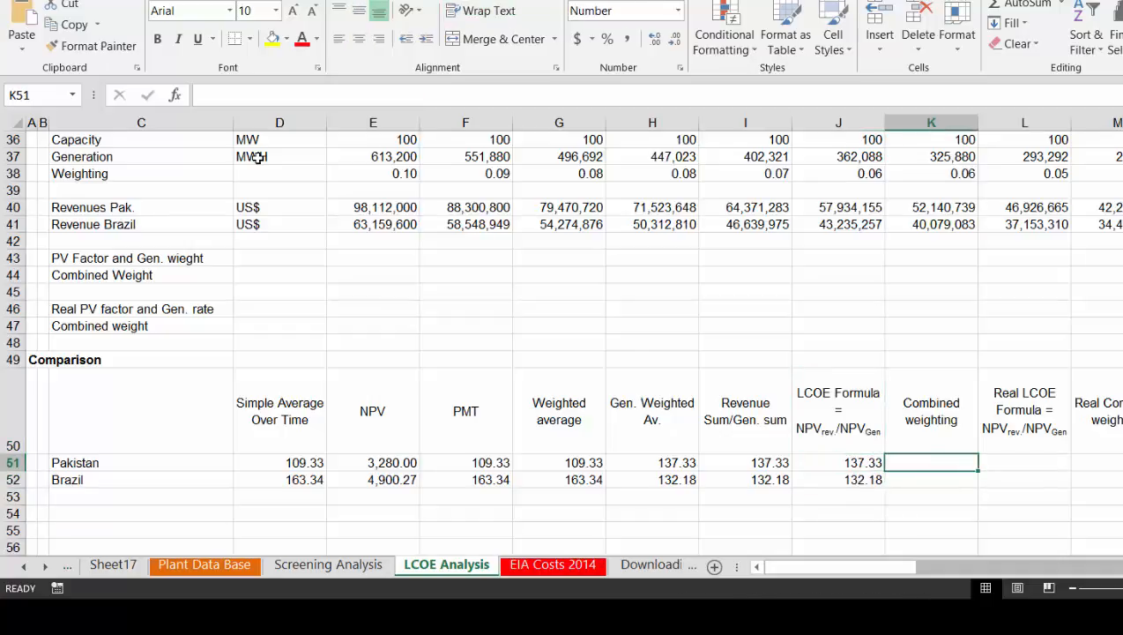
pyautogui.press('Left')
pyautogui.press('Left')
pyautogui.press('Left')
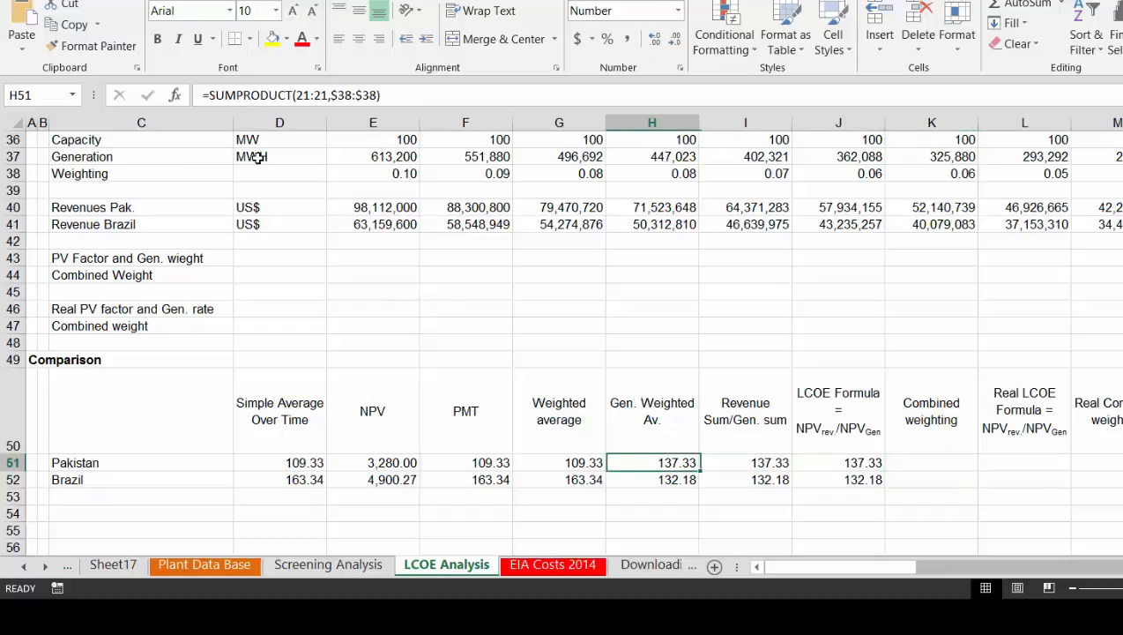
pyautogui.press('Right')
pyautogui.press('Left')
pyautogui.press('Up')
pyautogui.press('Up')
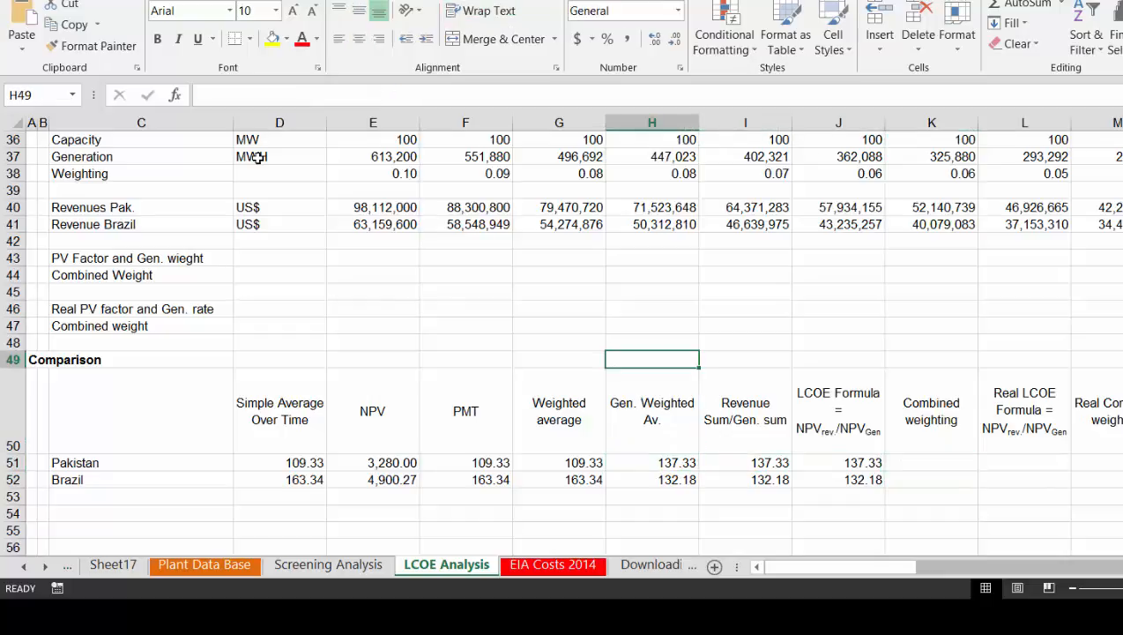
pyautogui.press('Down')
pyautogui.hotkey('shift', 'Down')
pyautogui.hotkey('shift', 'Down')
pyautogui.hotkey('shift', 'Right')
pyautogui.hotkey('shift', 'Right')
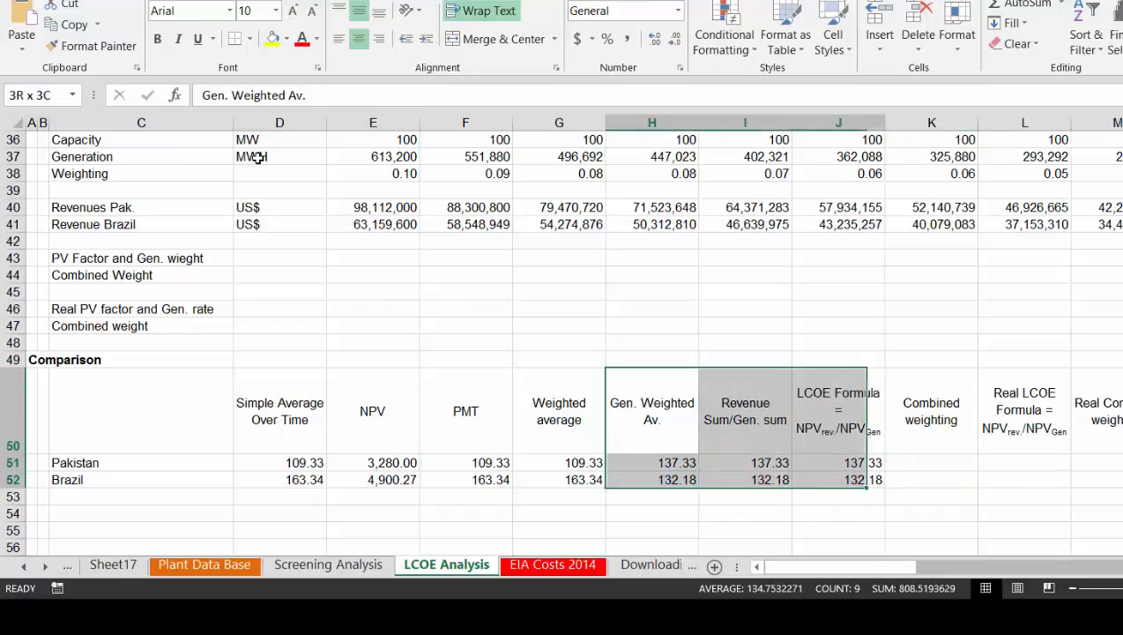
# Examine the NPV, PMT and Weighted average columns for both countries in the Comparison table
pyautogui.press('Left')
pyautogui.press('Left')
pyautogui.press('Left')
pyautogui.press('Left')
pyautogui.press('Left')
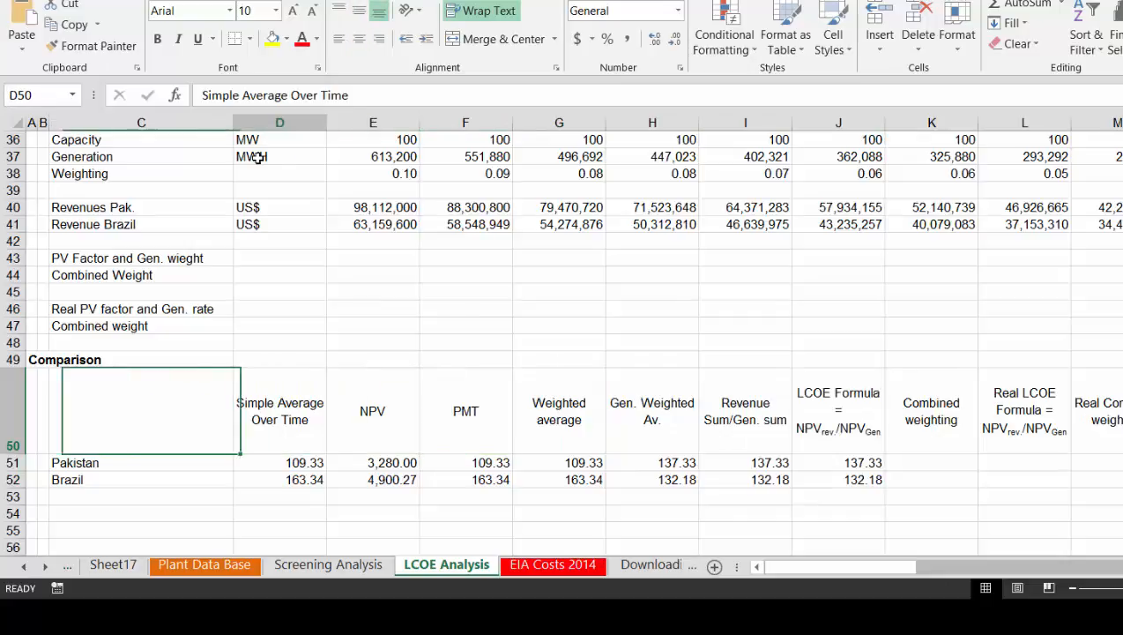
pyautogui.press('Right')
pyautogui.press('Right')
pyautogui.hotkey('shift', 'Right')
pyautogui.hotkey('shift', 'Right')
pyautogui.hotkey('shift', 'Down')
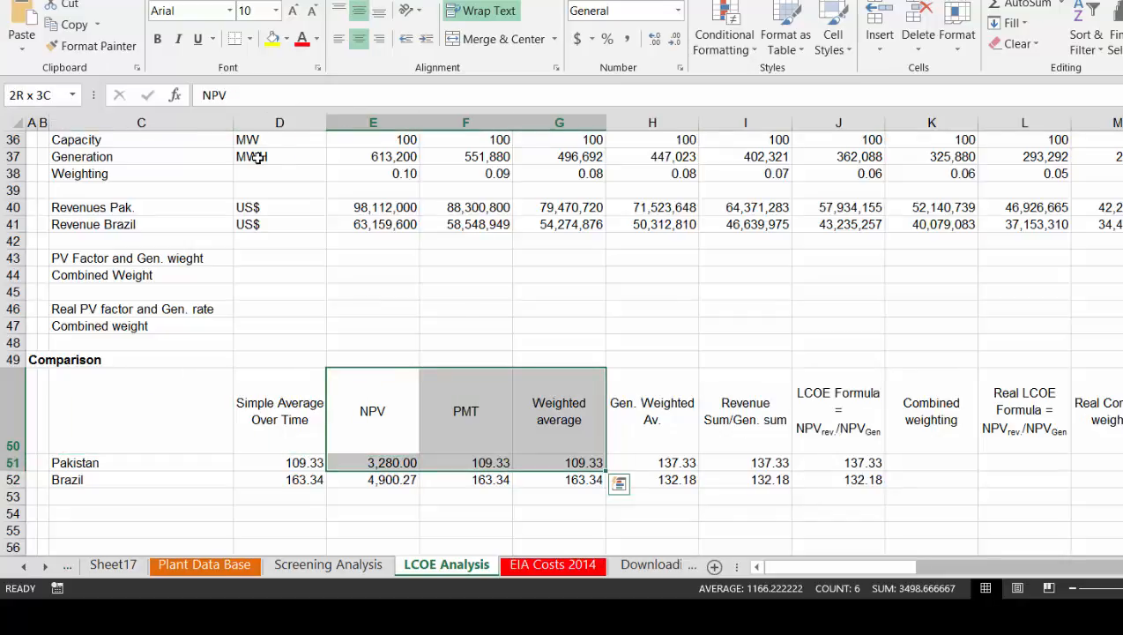
pyautogui.hotkey('shift', 'Down')
# Review the generation and nominal PV factor rows of the model above the Comparison table
pyautogui.press('Right')
pyautogui.press('Right')
pyautogui.press('Right')
pyautogui.press('Right')
pyautogui.press('Right')
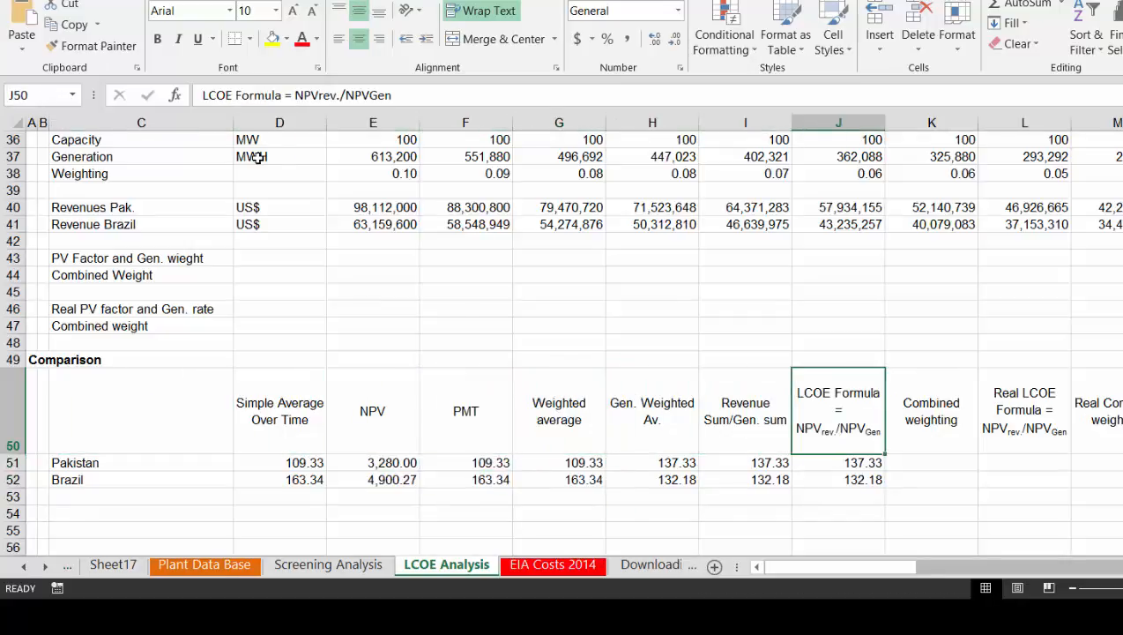
pyautogui.press('Up')
pyautogui.press('Up')
pyautogui.press('Up')
pyautogui.press('Up')
pyautogui.press('Up')
pyautogui.press('Up')
pyautogui.press('Up')
pyautogui.press('Up')
pyautogui.press('Up')
pyautogui.press('Up')
pyautogui.press('Up')
pyautogui.press('Up')
pyautogui.press('Up')
pyautogui.press('Up')
pyautogui.press('Up')
pyautogui.press('Up')
pyautogui.press('Up')
pyautogui.press('Up')
pyautogui.press('Up')
pyautogui.press('Up')
pyautogui.press('Up')
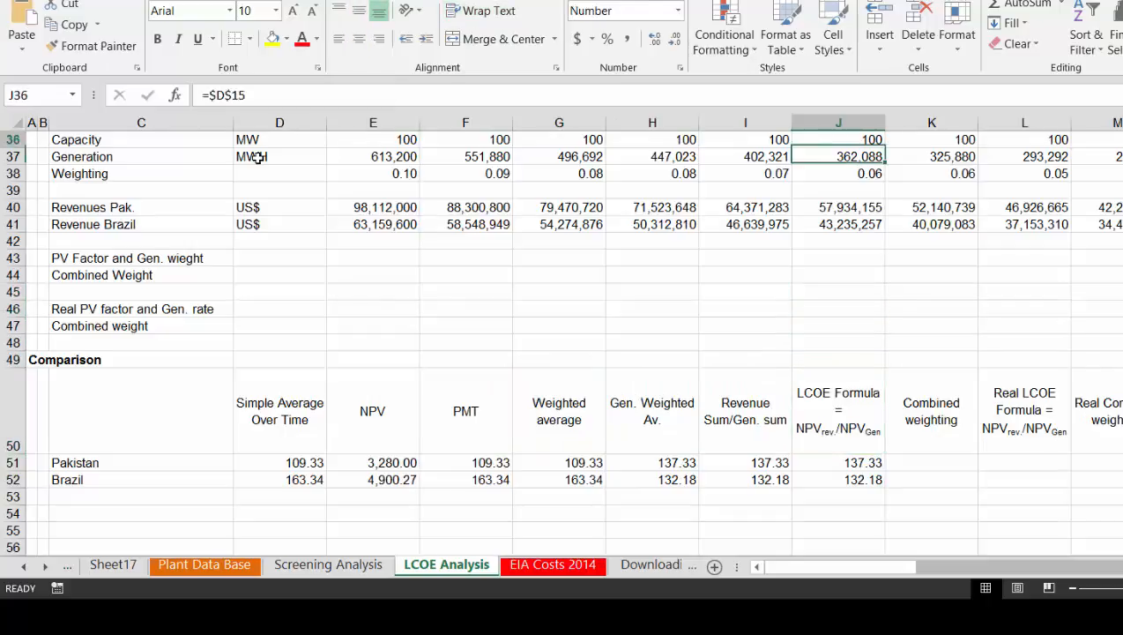
# Enter =E38*E30 in E43 to multiply the first-year generation weighting by the weighting for PV factor
pyautogui.press('Down')
pyautogui.press('Down')
pyautogui.press('Down')
pyautogui.press('Down')
pyautogui.press('Down')
pyautogui.press('Down')
pyautogui.press('Down')
pyautogui.press('Down')
pyautogui.press('Down')
pyautogui.press('Down')
pyautogui.press('Down')
pyautogui.press('Down')
pyautogui.press('Down')
pyautogui.press('Down')
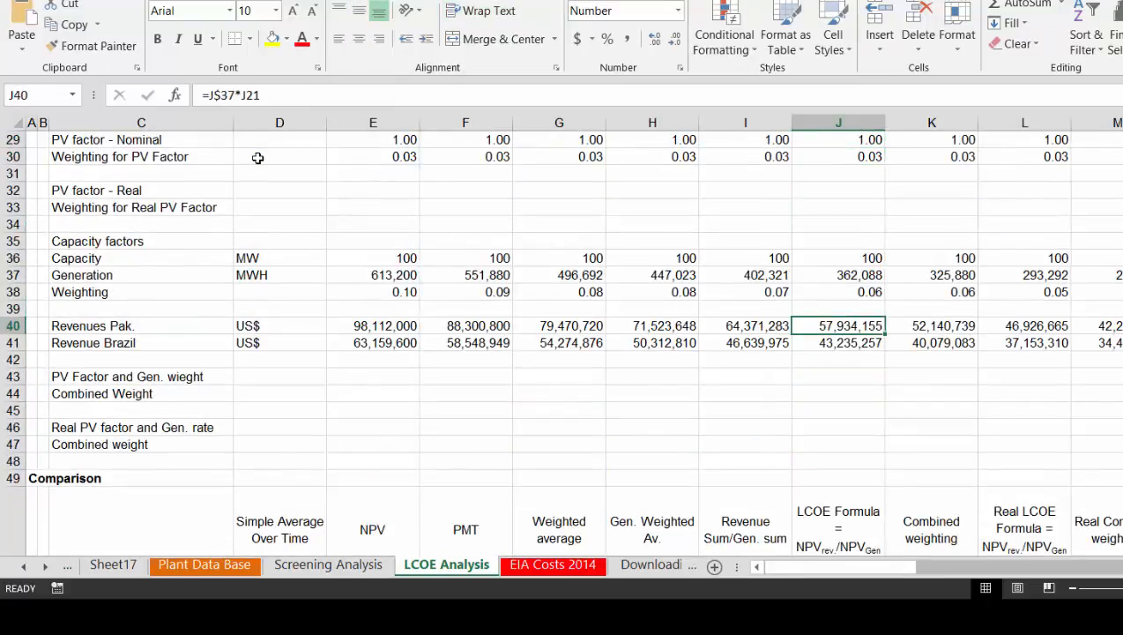
pyautogui.press('Left')
pyautogui.press('Left')
pyautogui.press('Left')
pyautogui.press('Left')
pyautogui.press('Left')
pyautogui.press('Left')
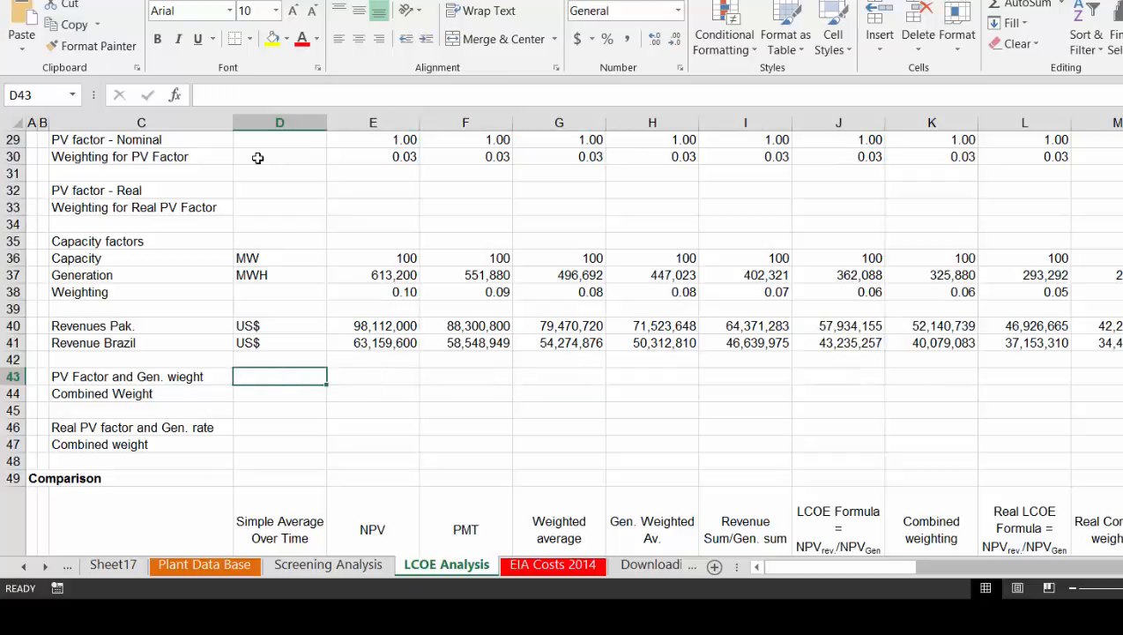
pyautogui.press('Right')
pyautogui.write('=')
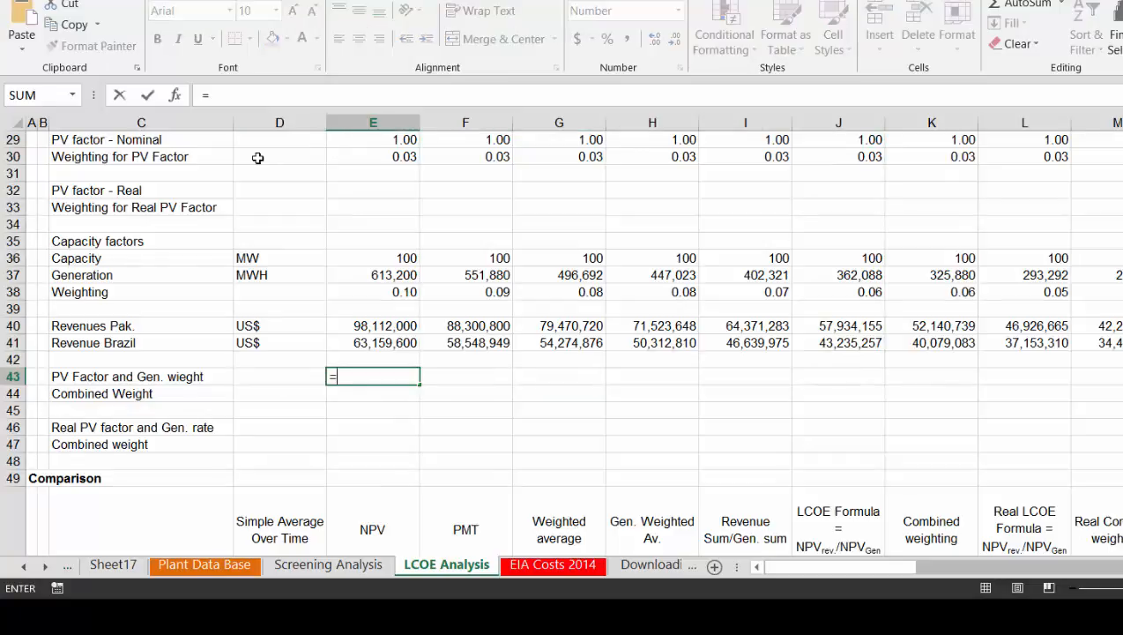
pyautogui.press('Up')
pyautogui.press('Up')
pyautogui.press('Up')
pyautogui.press('Up')
pyautogui.press('Up')
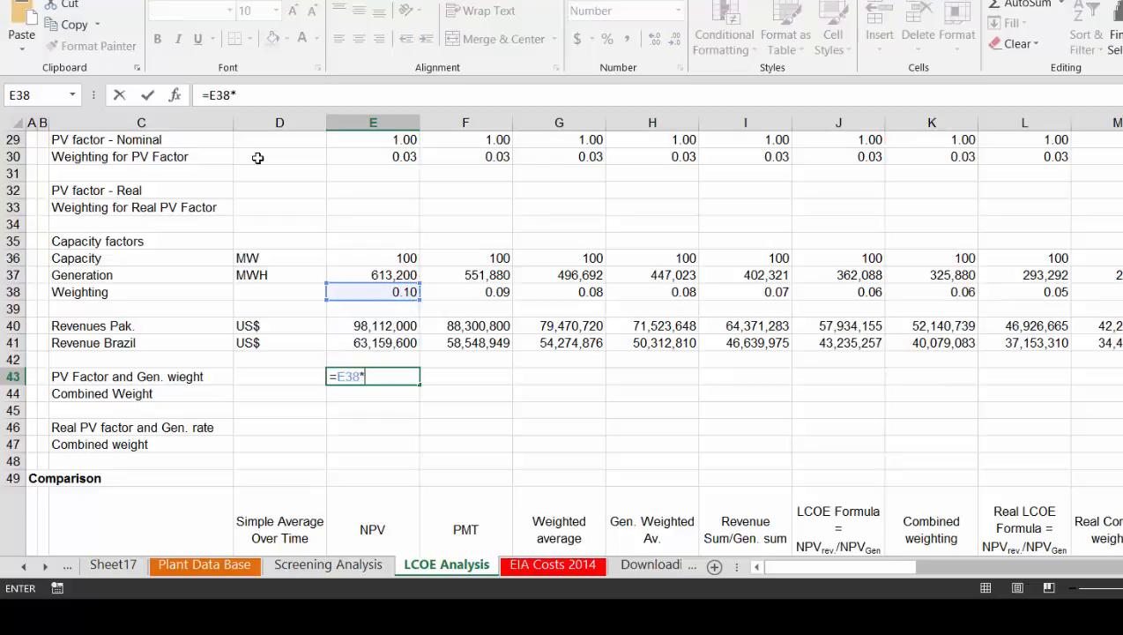
pyautogui.write('*')
pyautogui.press('Up')
pyautogui.press('Up')
pyautogui.press('Up')
pyautogui.press('Up')
pyautogui.press('Up')
pyautogui.press('Up')
pyautogui.press('Up')
pyautogui.press('Up')
pyautogui.press('Up')
pyautogui.press('Up')
pyautogui.press('Up')
pyautogui.press('Up')
pyautogui.press('Up')
pyautogui.press('Up')
pyautogui.press('Up')
pyautogui.press('Up')
pyautogui.press('Up')
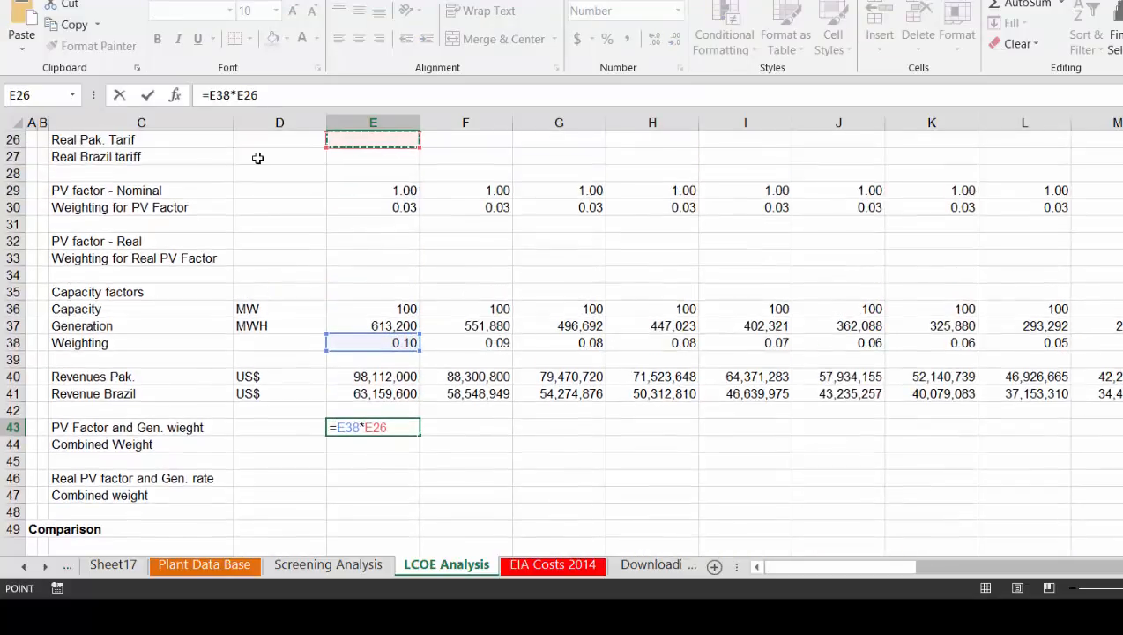
pyautogui.press('Down')
pyautogui.press('Down')
pyautogui.press('Down')
pyautogui.press('Down')
pyautogui.press('Return')
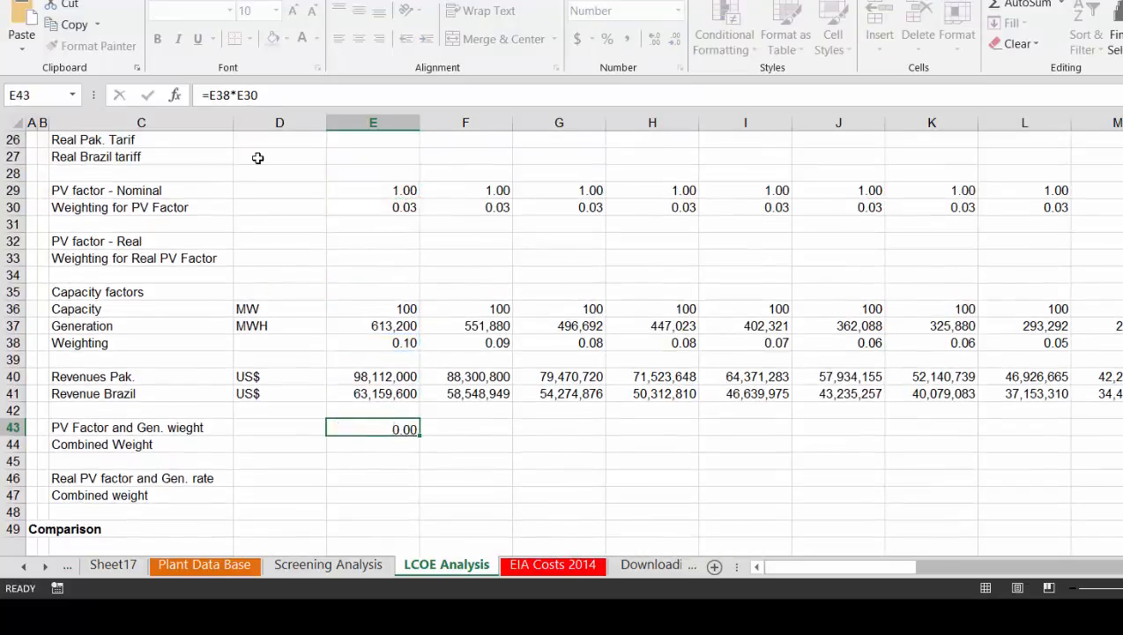
# Fill the first-year PV Factor and Gen. weight formula across all the year columns of row 43
pyautogui.press('Up')
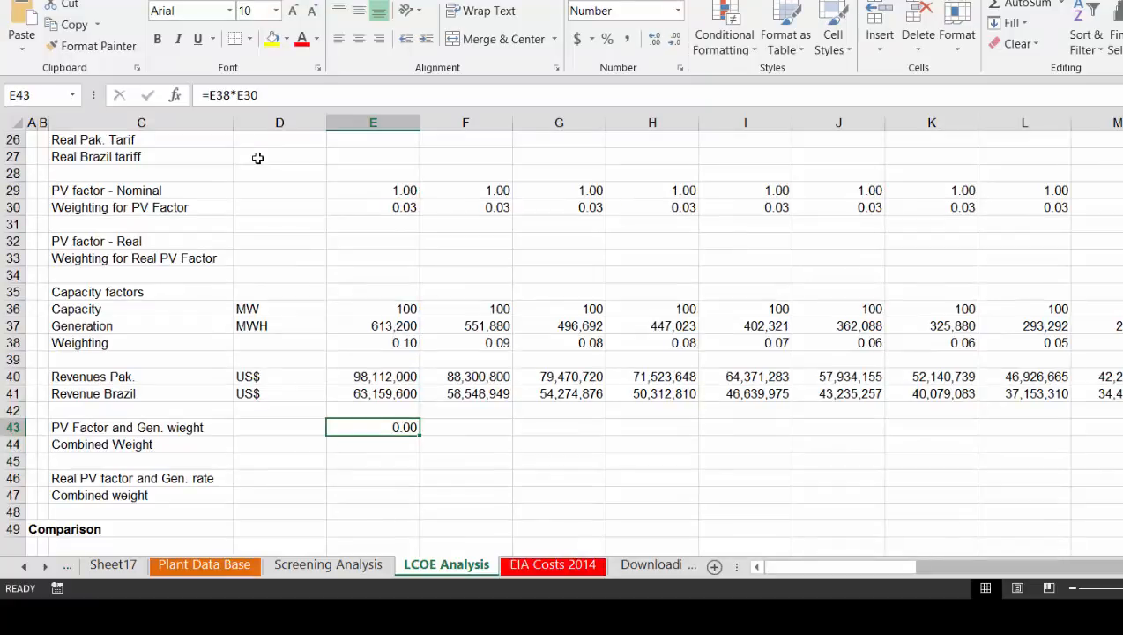
pyautogui.hotkey('ctrl', 'shift', 'Right')
pyautogui.hotkey('ctrl', 'r')
# Enter =E43/SUM(43:43) as the first-year Combined Weight in E44 and fill it across all years
pyautogui.press('Down')
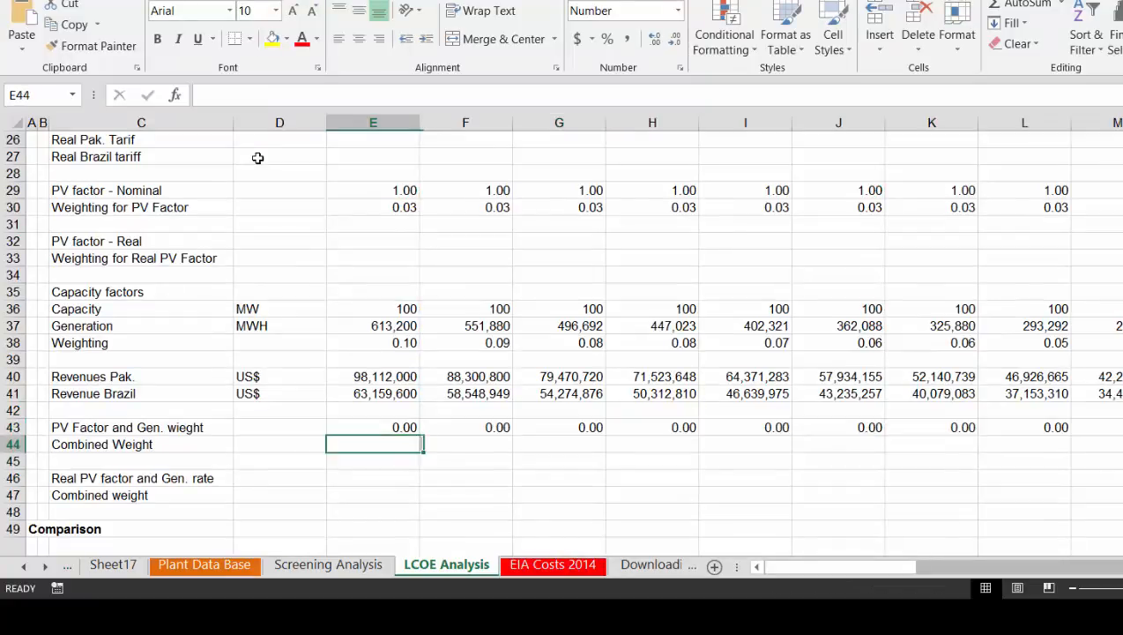
pyautogui.write('=')
pyautogui.press('Up')
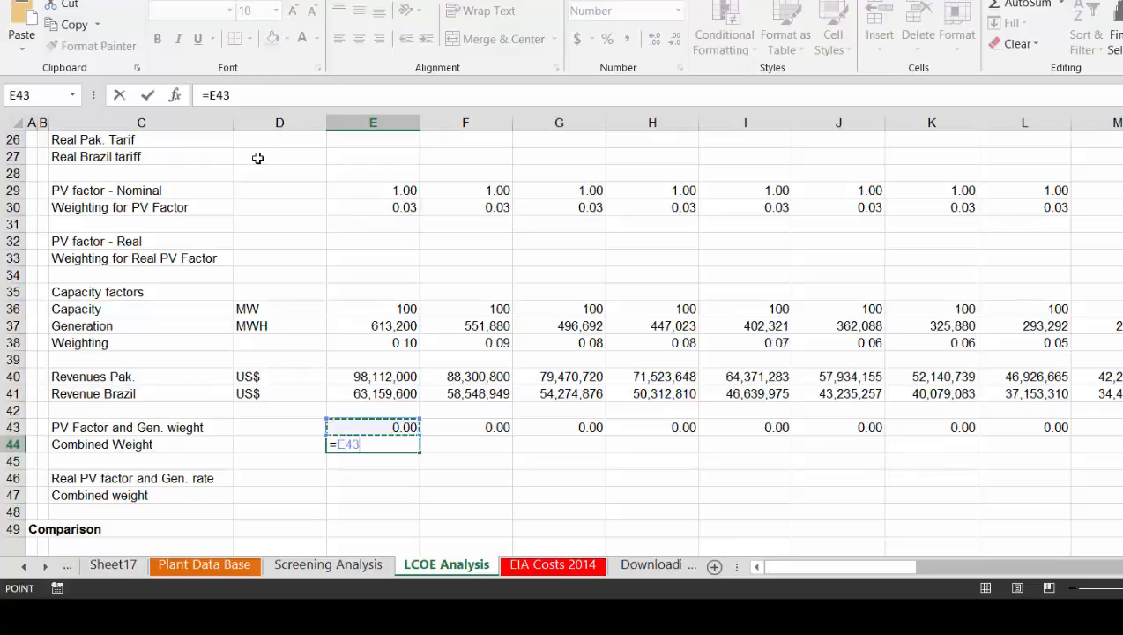
pyautogui.write('/sum(')
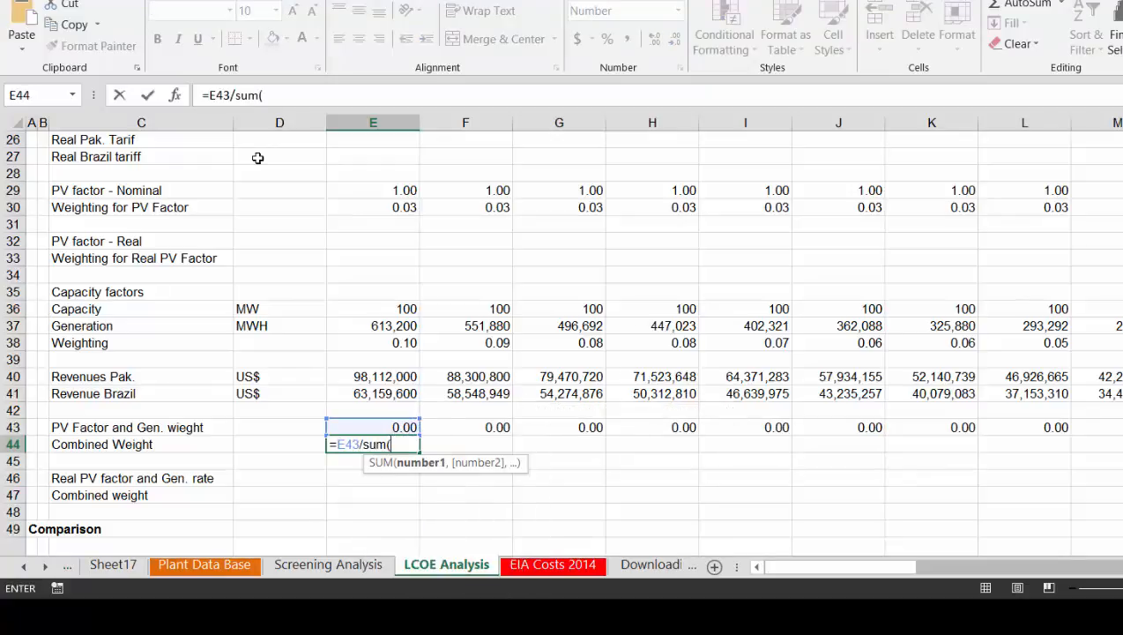
pyautogui.press('Up')
pyautogui.hotkey('shift', 'space')
pyautogui.press('Return')
pyautogui.press('Return')
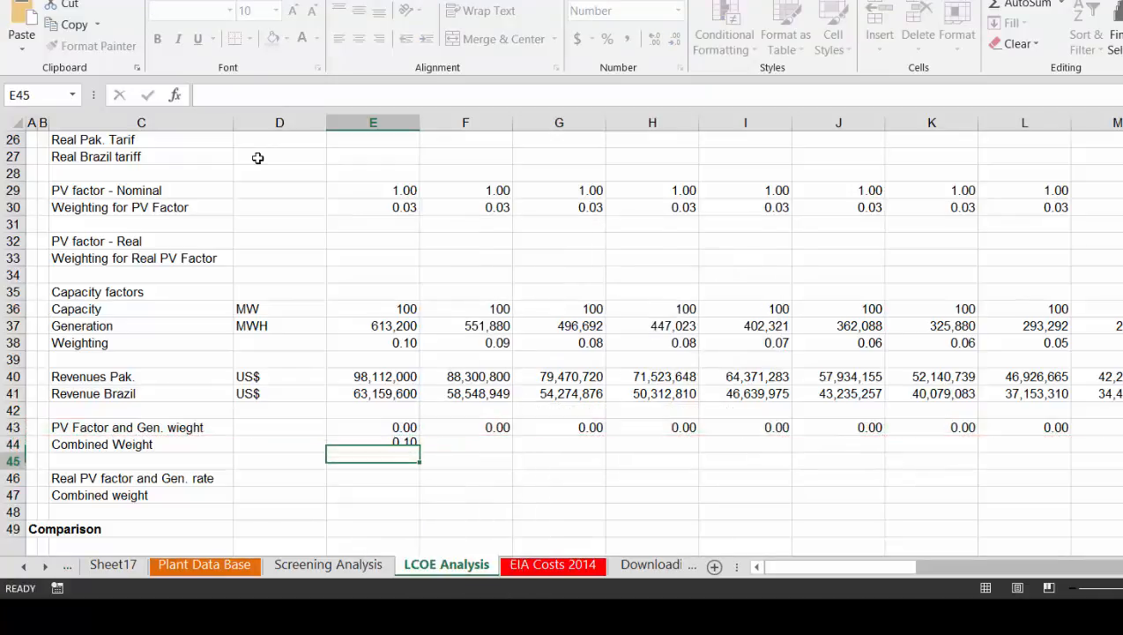
pyautogui.press('Up')
pyautogui.hotkey('ctrl', 'shift', 'r')
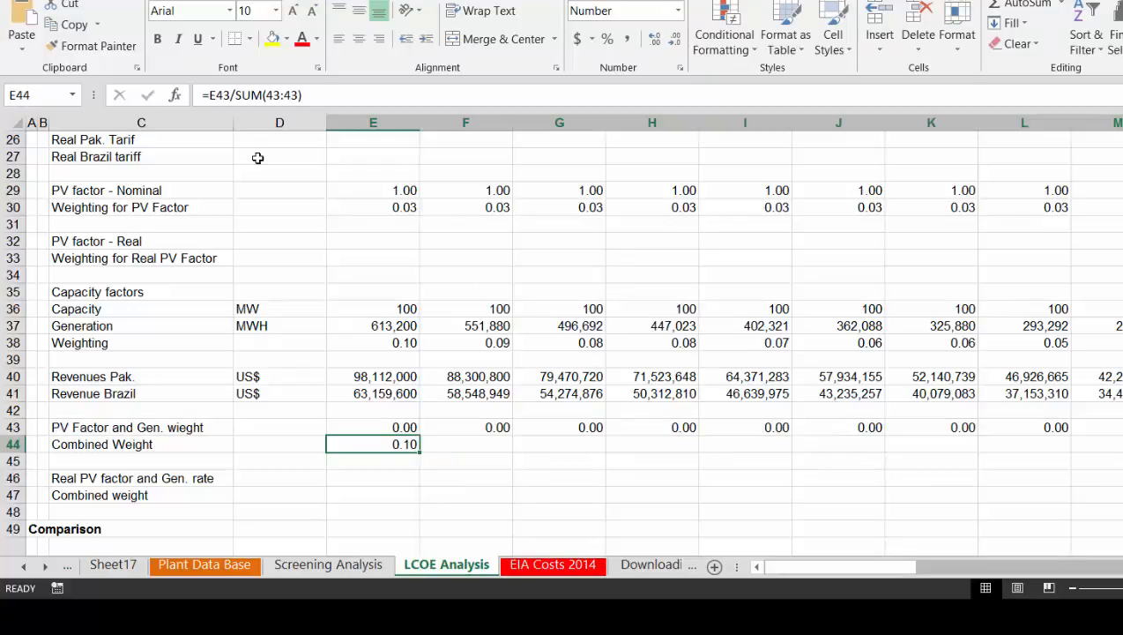
# Check the Combined Weight formulas in row 44 through to the last year column
pyautogui.press('Right')
pyautogui.press('Right')
pyautogui.press('Right')
pyautogui.press('Right')
pyautogui.press('Right')
pyautogui.press('Right')
pyautogui.press('Right')
pyautogui.press('Right')
pyautogui.press('Right')
pyautogui.press('Right')
pyautogui.press('Right')
pyautogui.press('Right')
pyautogui.press('Right')
pyautogui.press('Right')
pyautogui.press('Right')
pyautogui.press('Right')
pyautogui.press('Right')
pyautogui.press('Right')
pyautogui.press('Right')
pyautogui.press('Right')
pyautogui.press('Right')
pyautogui.press('Right')
pyautogui.press('Right')
pyautogui.press('Right')
pyautogui.press('Right')
pyautogui.press('Right')
pyautogui.press('Right')
pyautogui.press('Right')
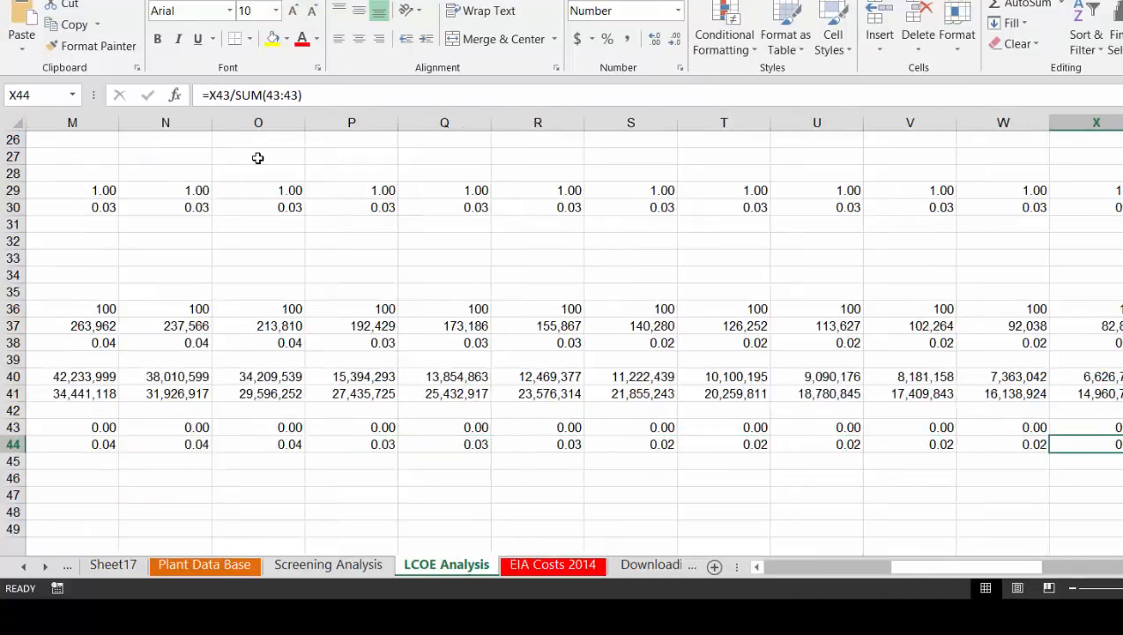
pyautogui.hotkey('ctrl', 'Left')
pyautogui.hotkey('ctrl', 'Left')
pyautogui.hotkey('ctrl', 'Left')
pyautogui.hotkey('ctrl', 'Left')
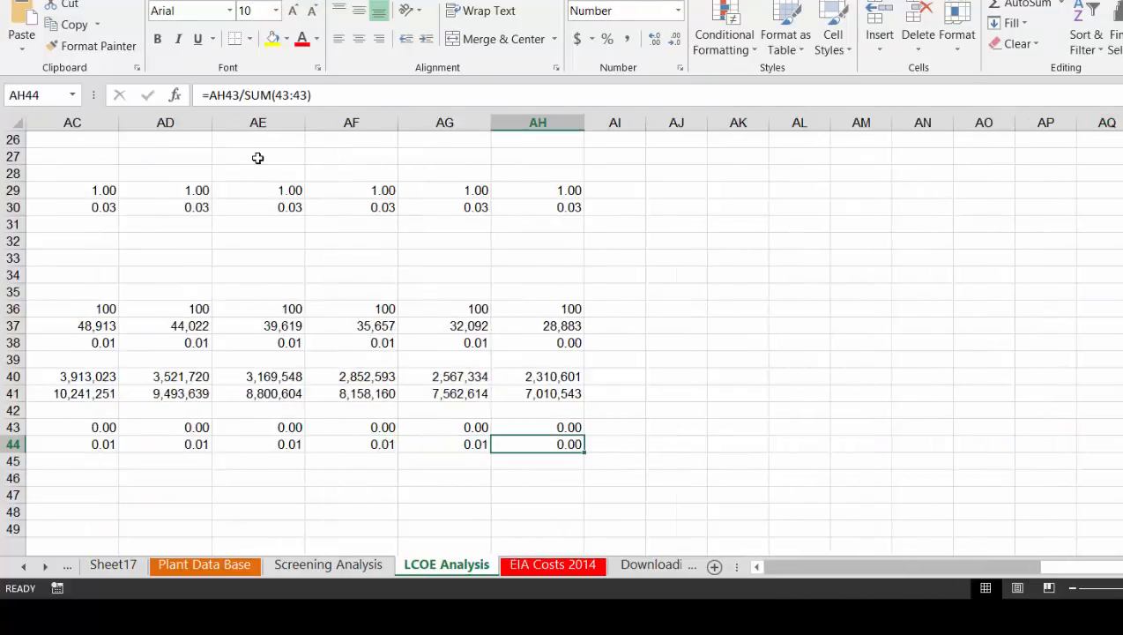
# Enter =SUMPRODUCT(21:21,$44:$44) in K51 to weight the Pakistan Tariff row by the Combined Weight row
pyautogui.press('Down')
pyautogui.press('Down')
pyautogui.press('Down')
pyautogui.press('Down')
pyautogui.press('Down')
pyautogui.press('Down')
pyautogui.press('Down')
pyautogui.press('Down')
pyautogui.press('Down')
pyautogui.press('Down')
pyautogui.press('Down')
pyautogui.press('Down')
pyautogui.press('Down')
pyautogui.press('Down')
pyautogui.press('Down')
pyautogui.press('Down')
pyautogui.press('Down')
pyautogui.press('Down')
pyautogui.press('Down')
pyautogui.press('Down')
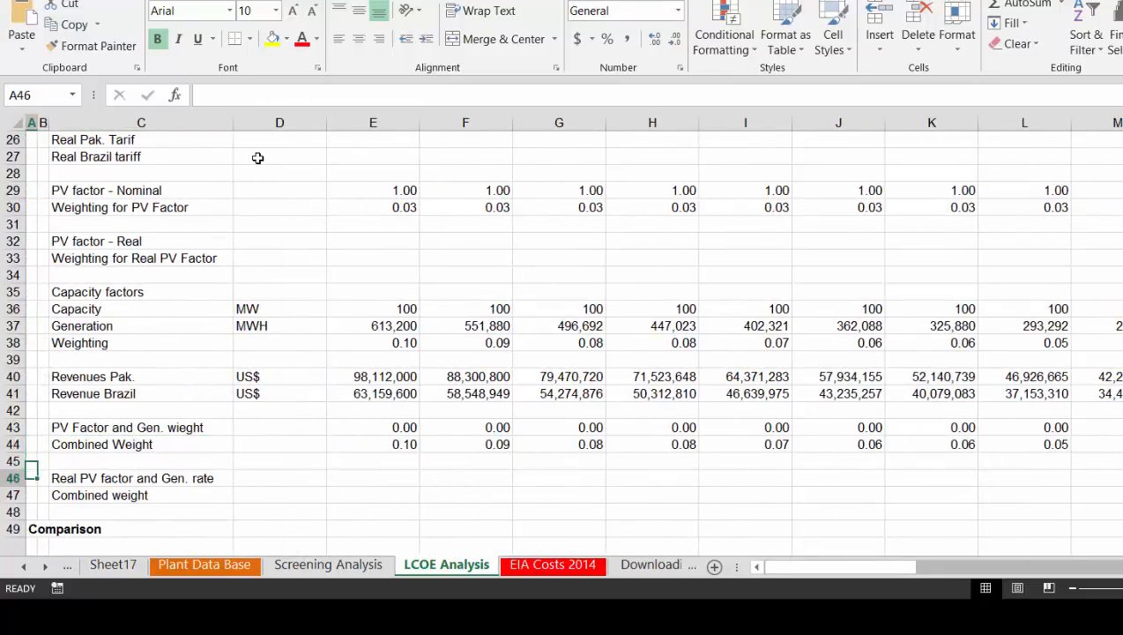
pyautogui.press('Up')
pyautogui.press('Up')
pyautogui.press('Up')
pyautogui.press('Up')
pyautogui.press('Up')
pyautogui.press('Up')
pyautogui.press('Up')
pyautogui.press('Up')
pyautogui.press('Up')
pyautogui.press('Up')
pyautogui.press('Up')
pyautogui.press('Up')
pyautogui.press('Up')
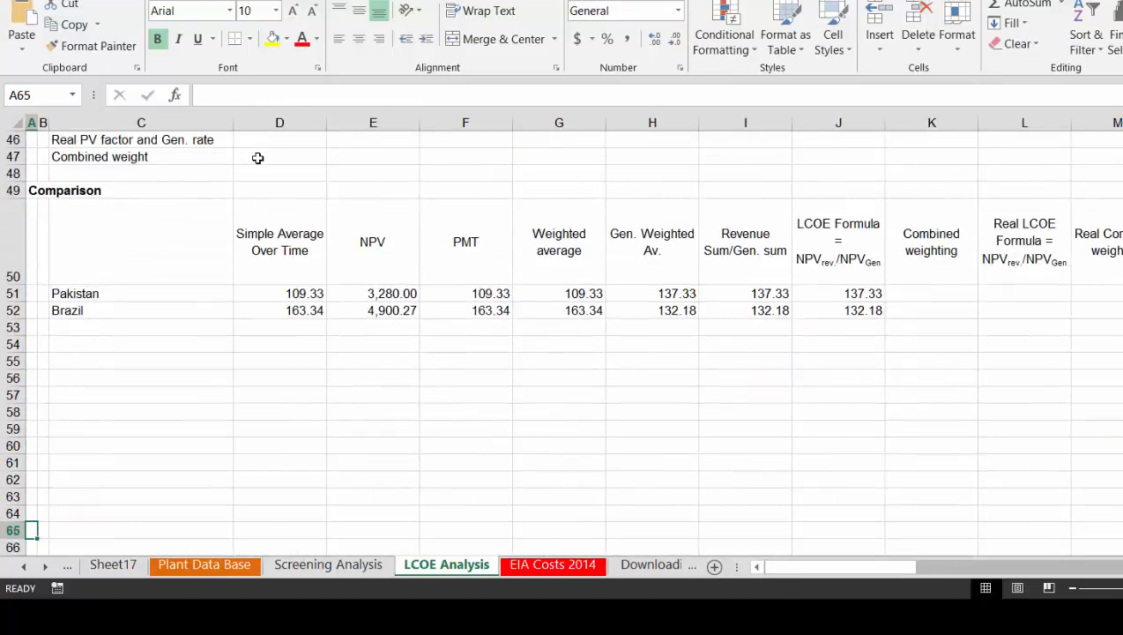
pyautogui.press('Up')
pyautogui.press('Right')
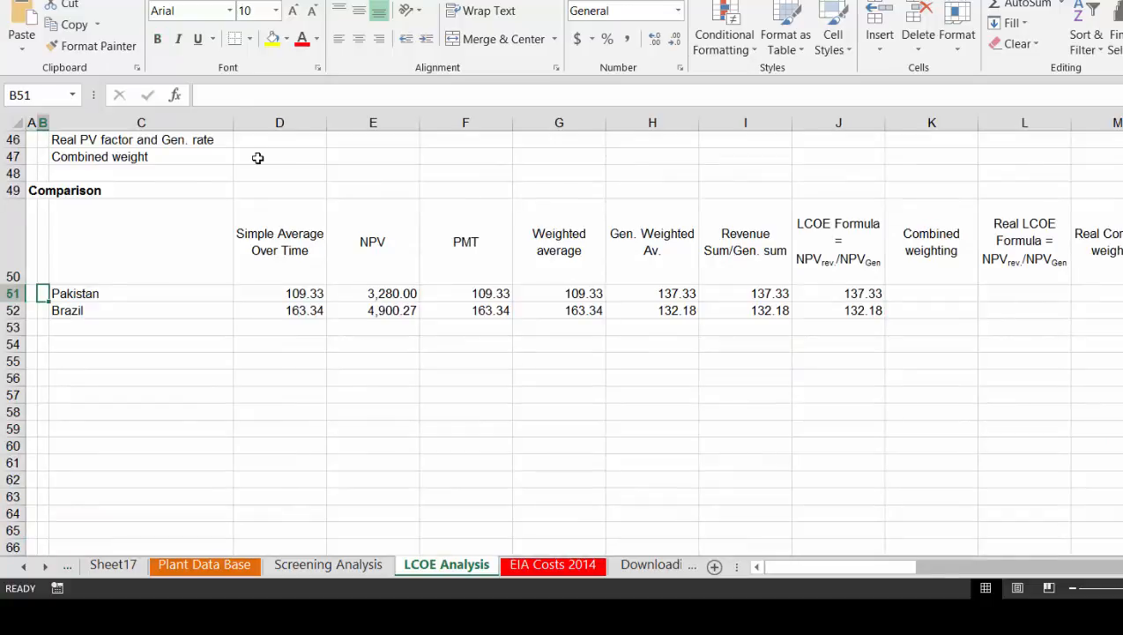
pyautogui.press('Right')
pyautogui.press('Right')
pyautogui.press('Right')
pyautogui.press('Right')
pyautogui.press('Right')
pyautogui.press('Right')
pyautogui.press('Right')
pyautogui.press('Right')
pyautogui.press('Right')
pyautogui.press('Right')
pyautogui.press('Right')
pyautogui.press('Left')
pyautogui.press('Left')
pyautogui.press('Left')
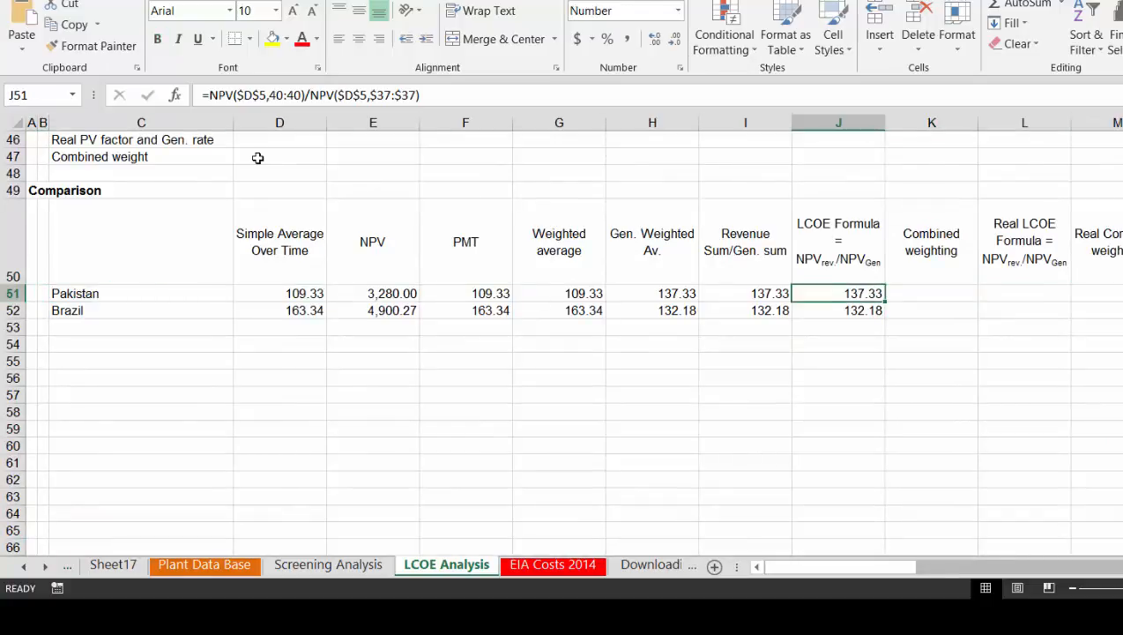
pyautogui.press('Right')
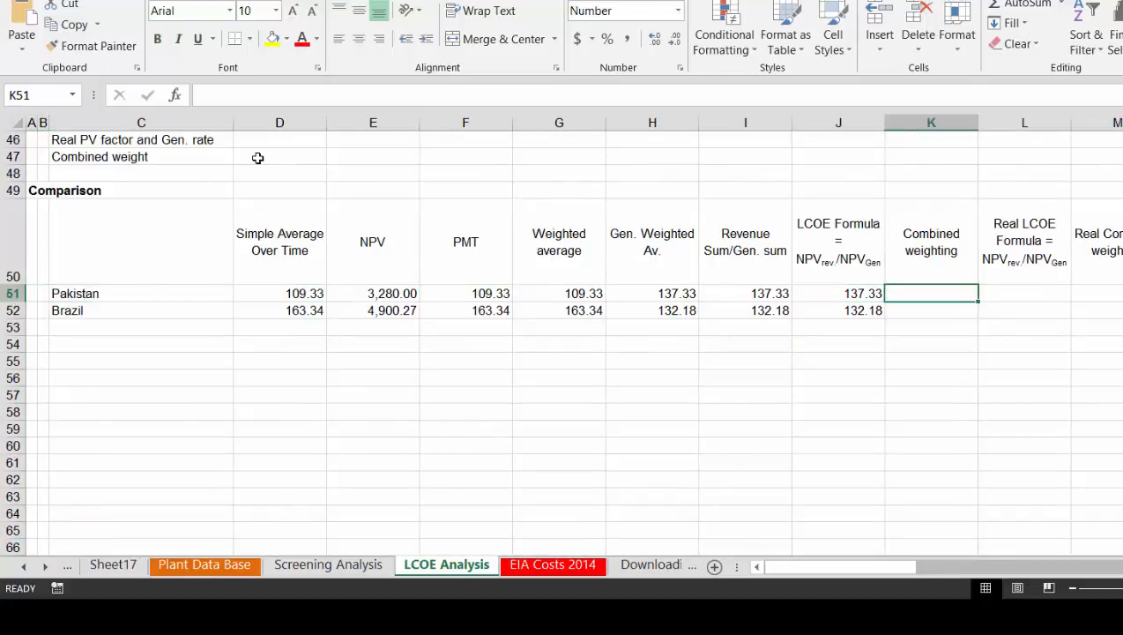
pyautogui.write('=sump')
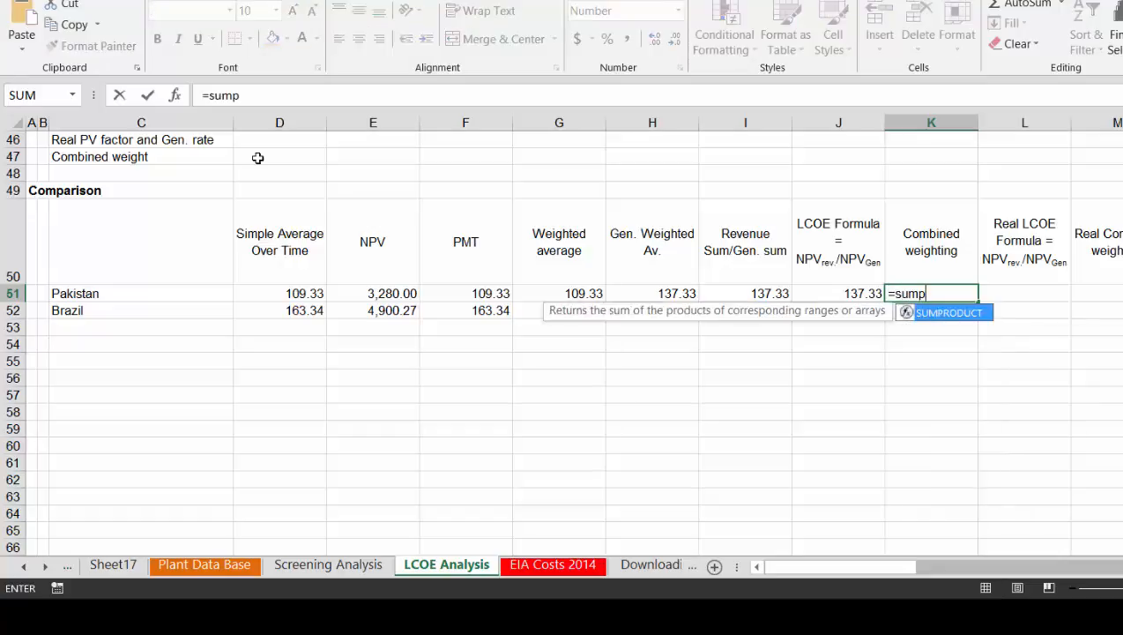
pyautogui.press('Tab')
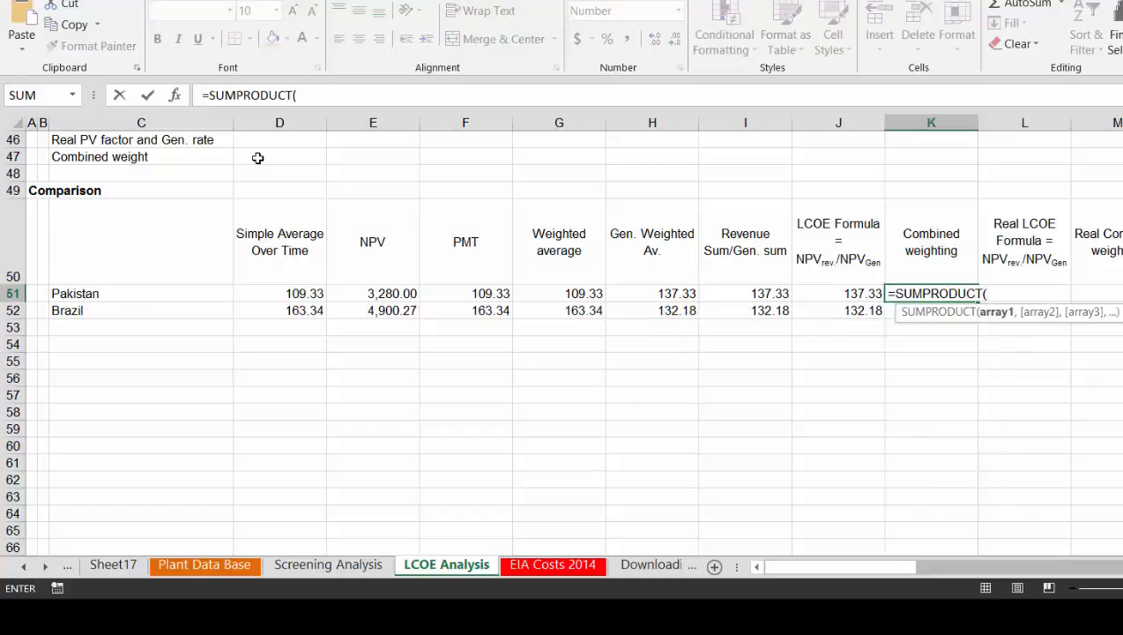
pyautogui.press('Up')
pyautogui.press('Up')
pyautogui.press('Up')
pyautogui.press('Up')
pyautogui.press('Up')
pyautogui.press('Up')
pyautogui.press('Up')
pyautogui.press('Up')
pyautogui.press('Up')
pyautogui.press('Up')
pyautogui.press('Up')
pyautogui.press('Up')
pyautogui.press('Up')
pyautogui.press('Up')
pyautogui.press('Up')
pyautogui.press('Up')
pyautogui.press('Up')
pyautogui.press('Up')
pyautogui.press('Up')
pyautogui.press('Up')
pyautogui.scroll(-8, 257, 157)
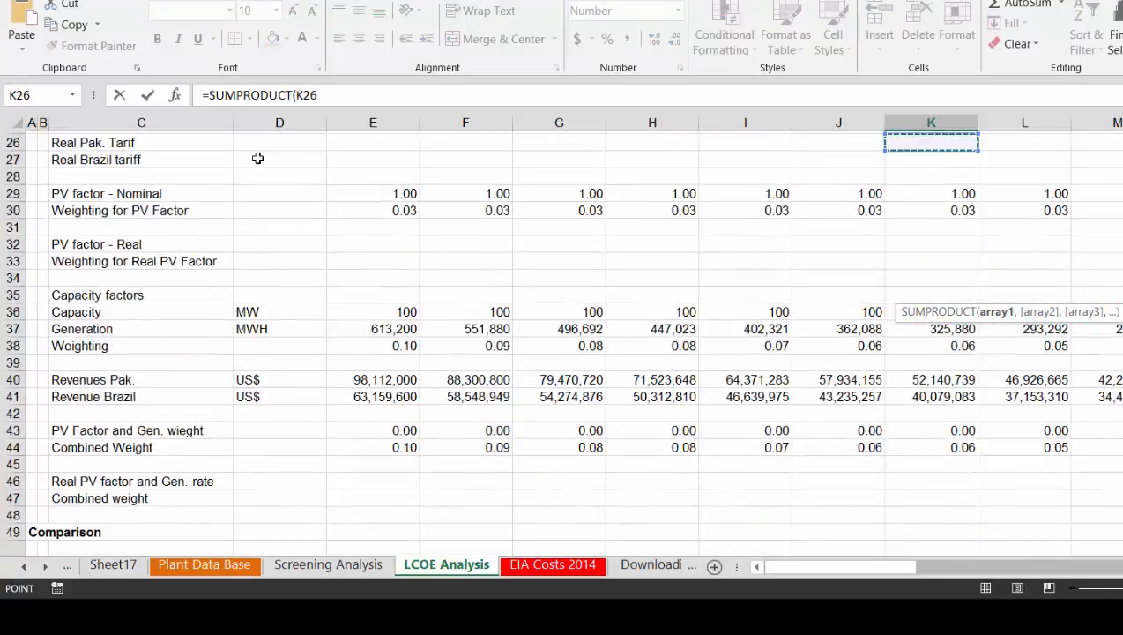
pyautogui.scroll(8, 258, 157)
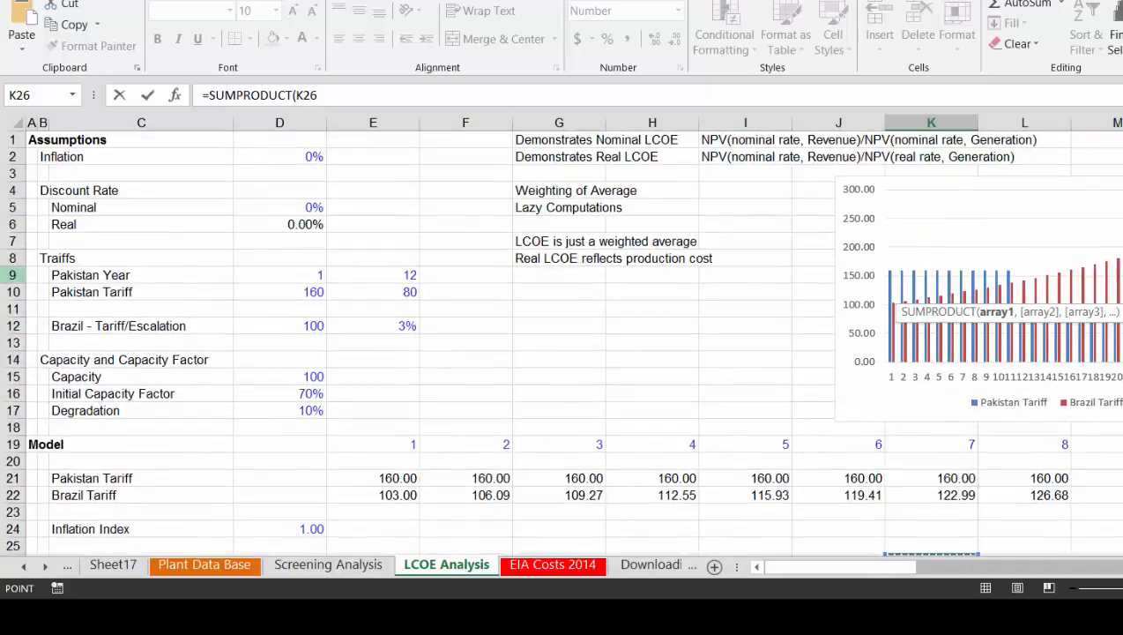
pyautogui.click(7, 478)
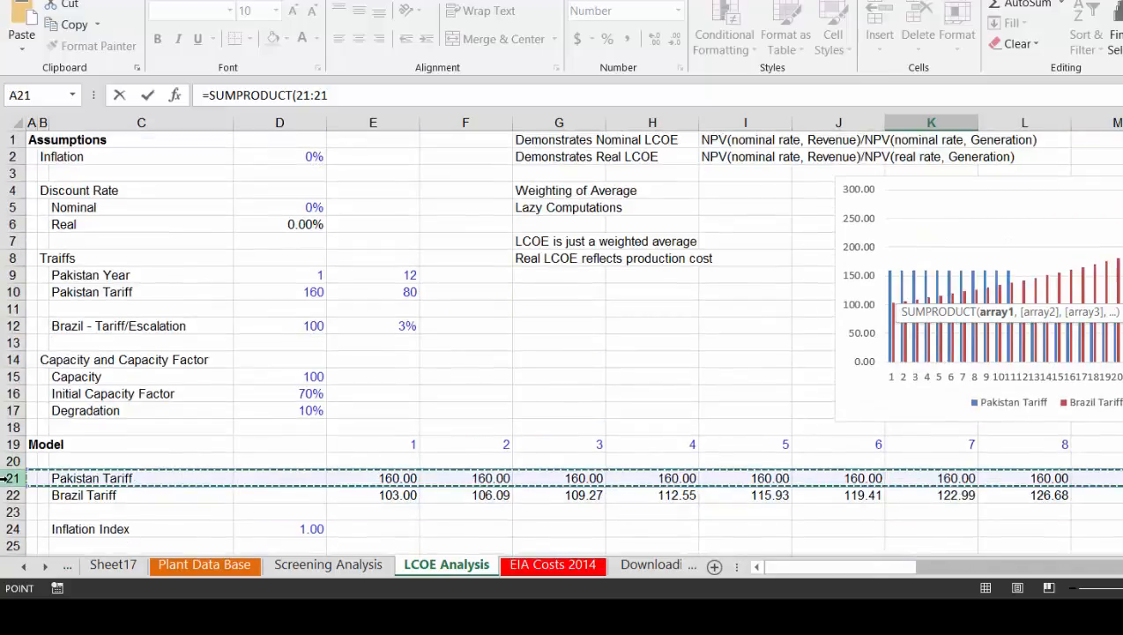
pyautogui.write(',')
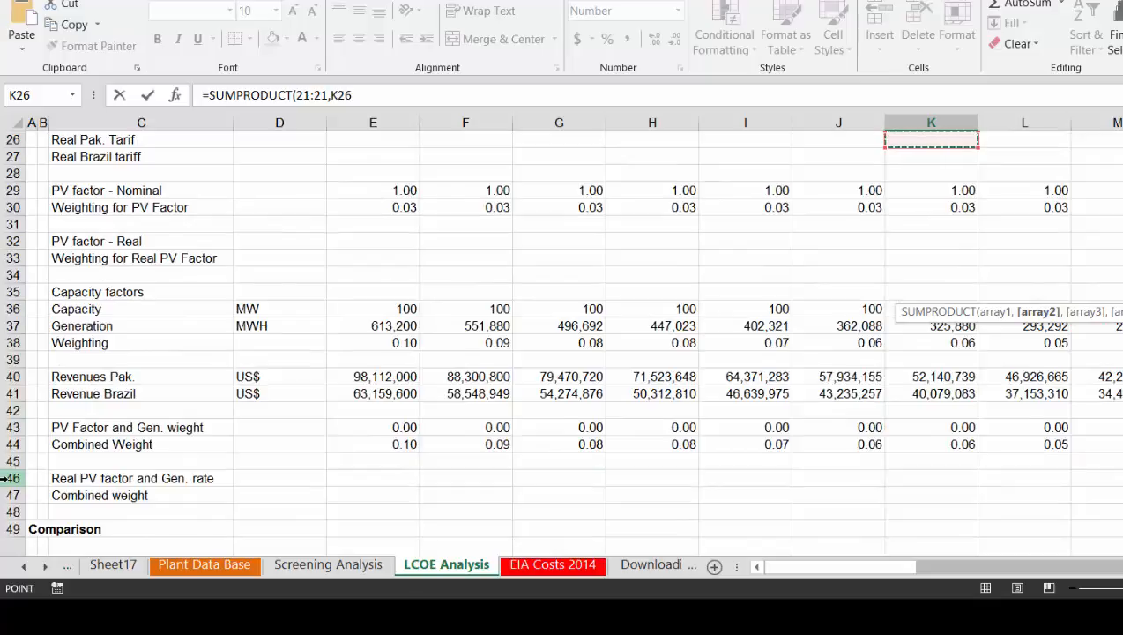
pyautogui.press('Up')
pyautogui.press('Up')
pyautogui.press('Up')
pyautogui.press('Up')
pyautogui.press('Down')
pyautogui.press('Down')
pyautogui.press('Down')
pyautogui.press('Down')
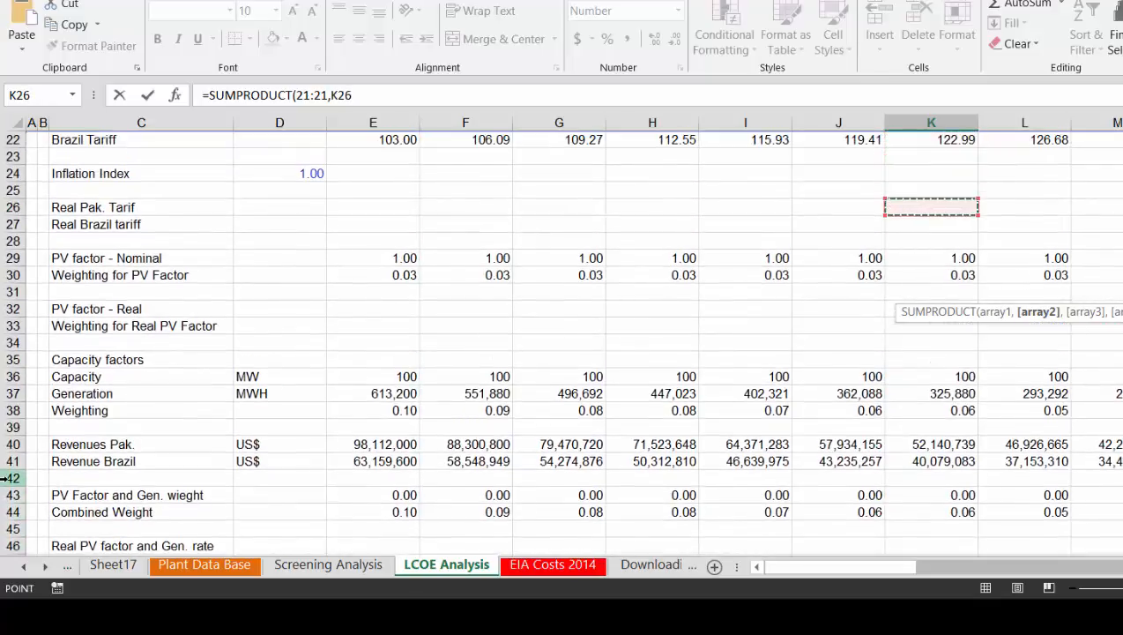
pyautogui.press('Down')
pyautogui.press('Down')
pyautogui.press('Down')
pyautogui.press('Down')
pyautogui.press('Down')
pyautogui.press('Down')
pyautogui.press('Down')
pyautogui.press('Down')
pyautogui.press('Down')
pyautogui.press('Down')
pyautogui.press('Down')
pyautogui.press('Down')
pyautogui.press('Down')
pyautogui.press('Down')
pyautogui.press('Down')
pyautogui.press('Down')
pyautogui.press('Up')
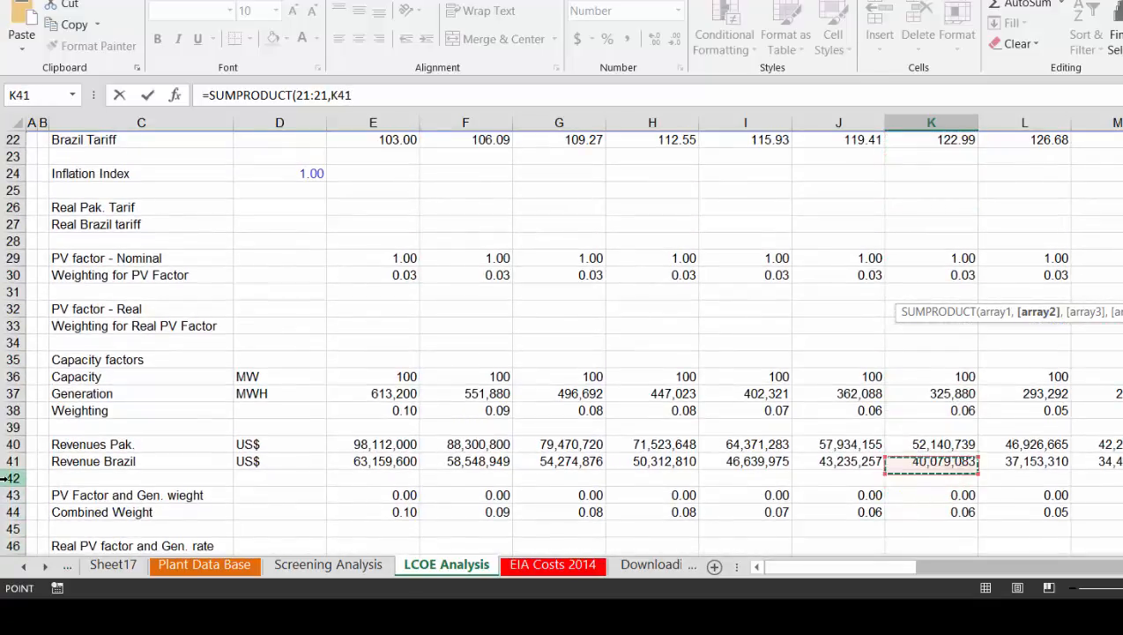
pyautogui.press('Up')
pyautogui.press('Up')
pyautogui.press('Up')
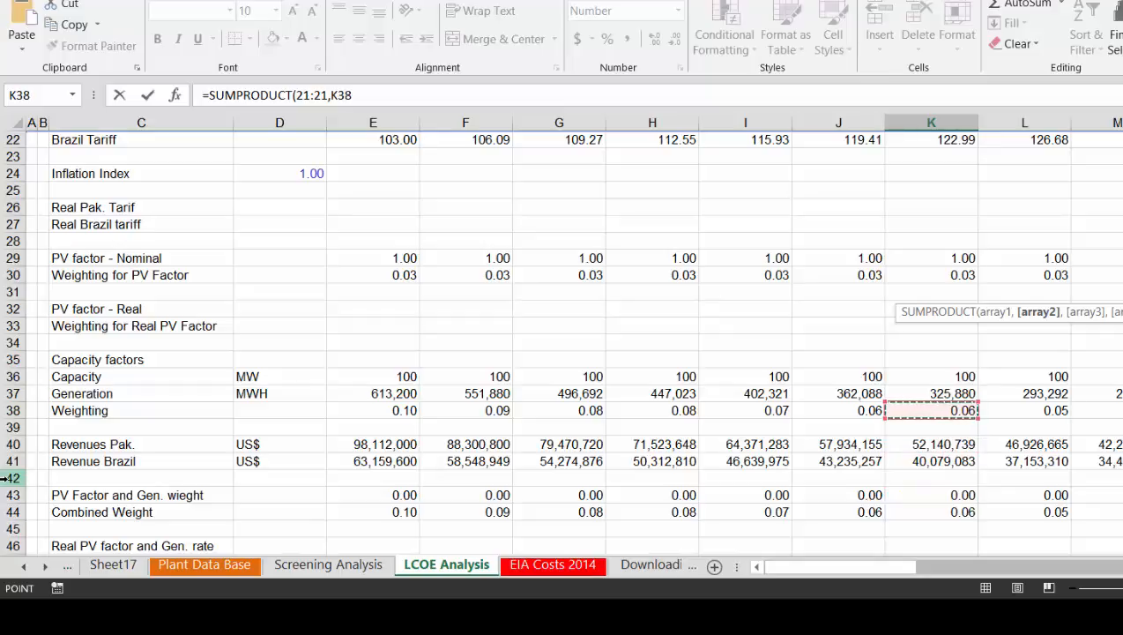
pyautogui.press('Down')
pyautogui.press('Down')
pyautogui.press('Down')
pyautogui.press('Down')
pyautogui.press('Down')
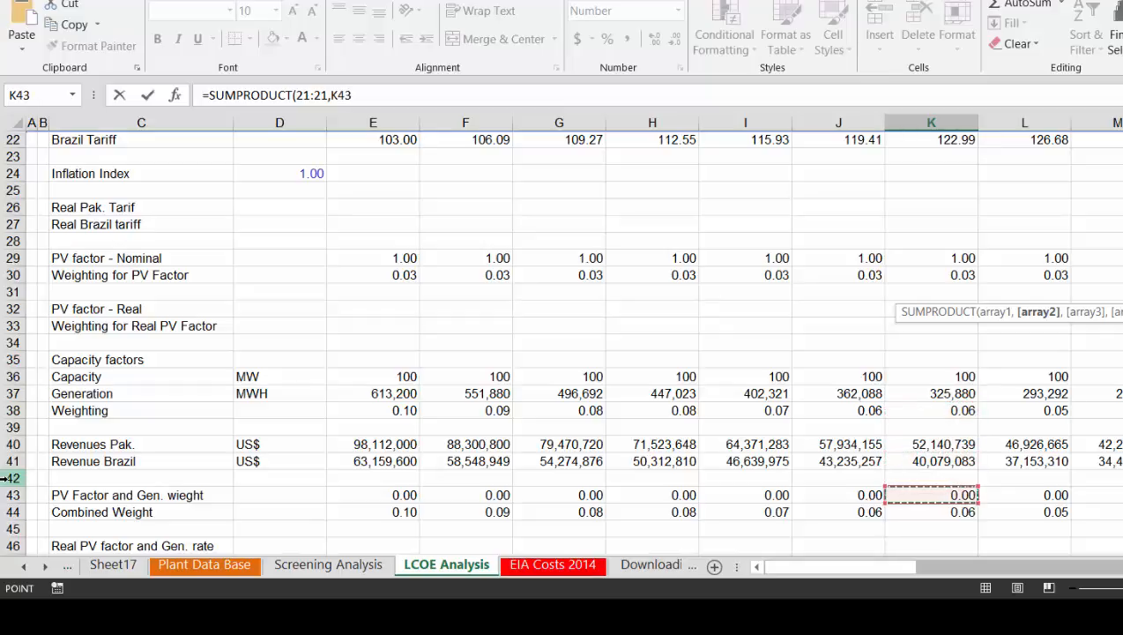
pyautogui.hotkey('shift', 'space')
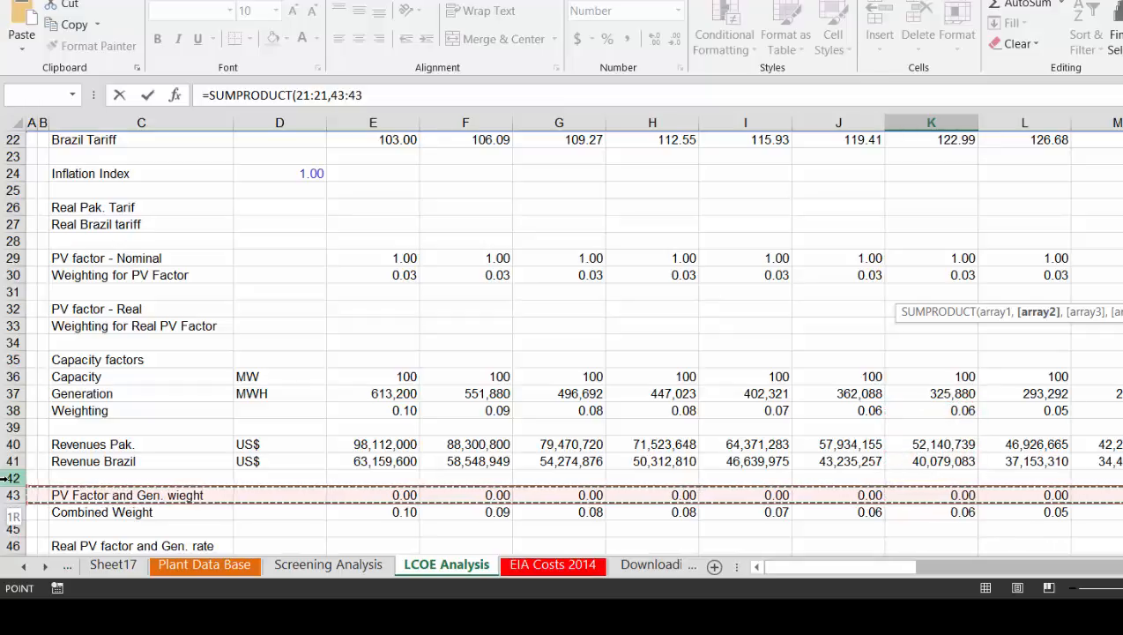
pyautogui.press('Down')
pyautogui.hotkey('shift', 'space')
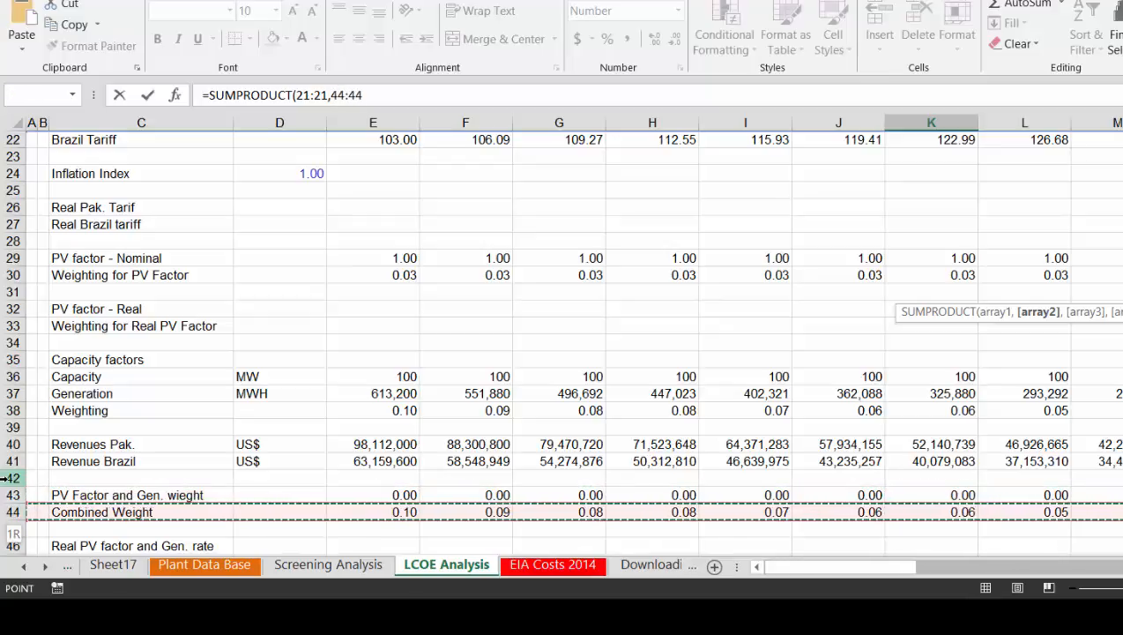
pyautogui.press('F4')
pyautogui.write(')')
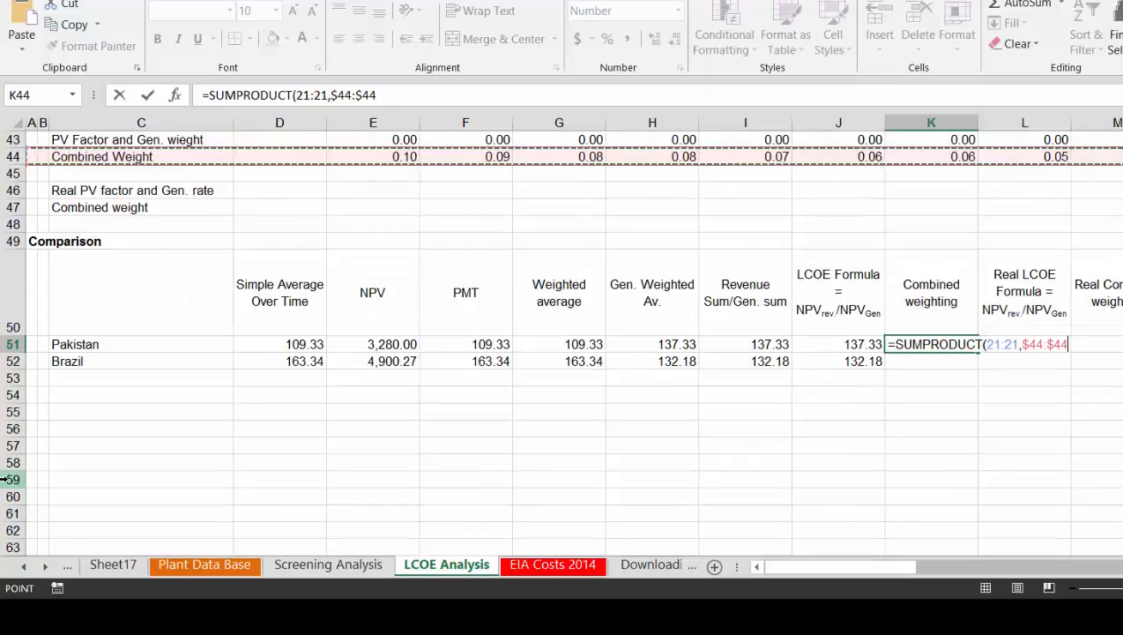
pyautogui.press('Return')
# Fill the Pakistan Combined weighting formula in K51 down to the Brazil row in K52
pyautogui.press('Up')
pyautogui.hotkey('shift', 'Down')
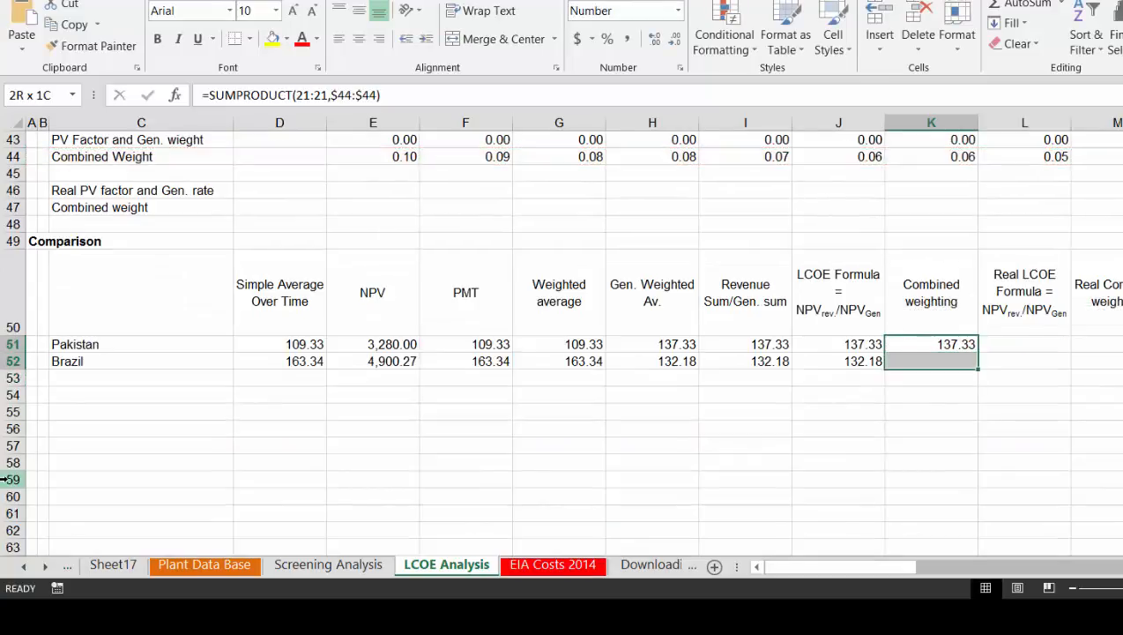
pyautogui.hotkey('ctrl', 'd')
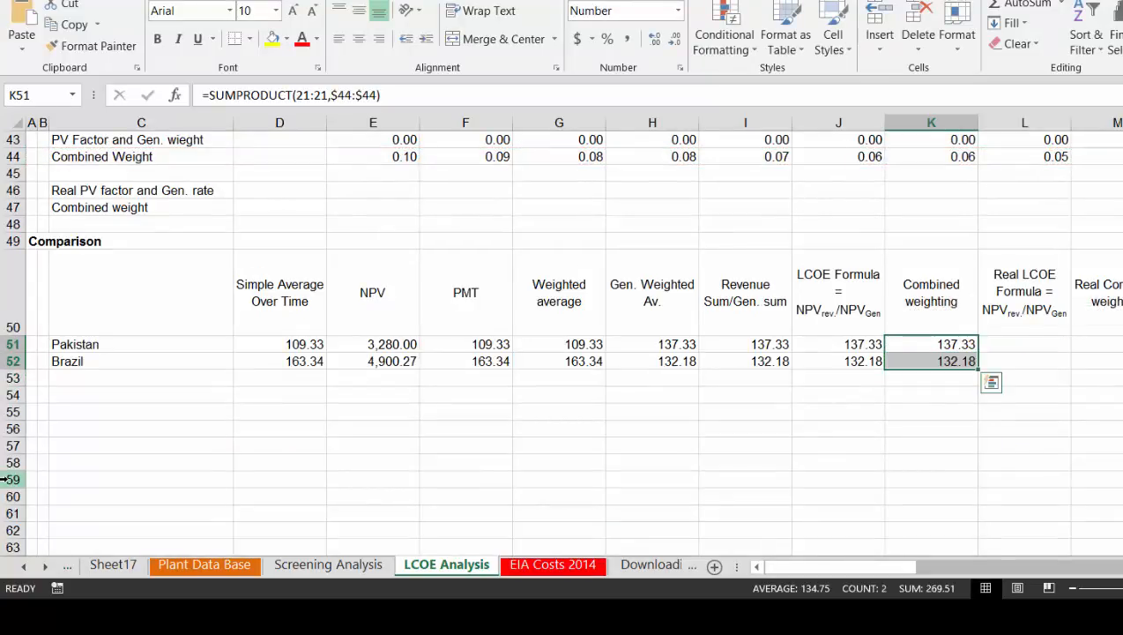
# Enter =NPV($D$5,40:40)/NPV($D$26,37:37) in L51 as the Pakistan Real LCOE formula
pyautogui.press('Right')
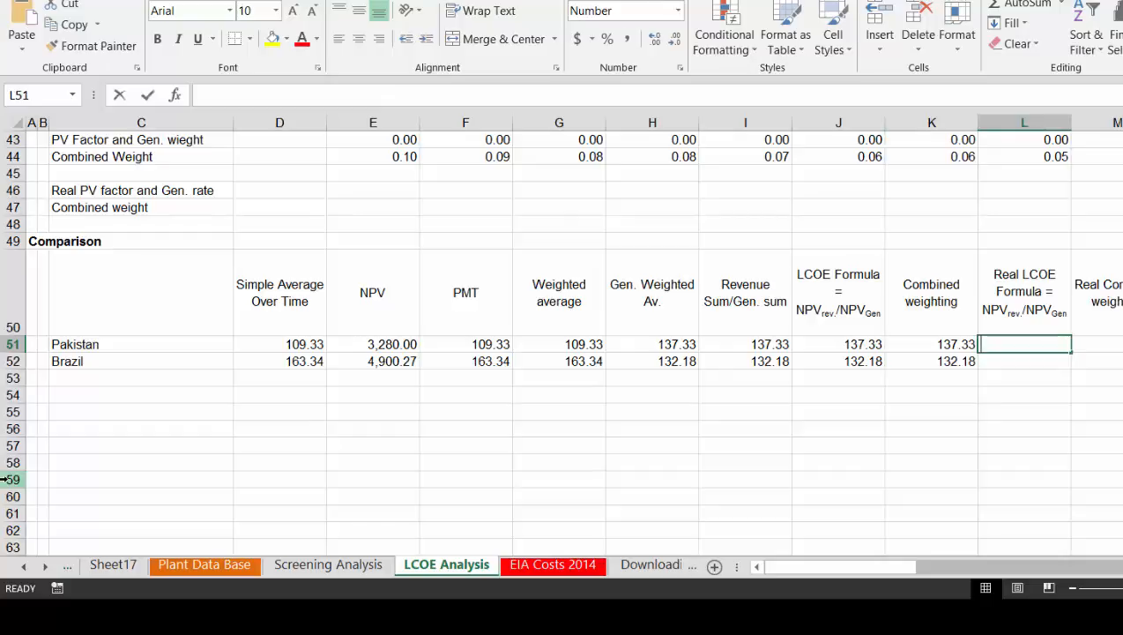
pyautogui.write('=npv')
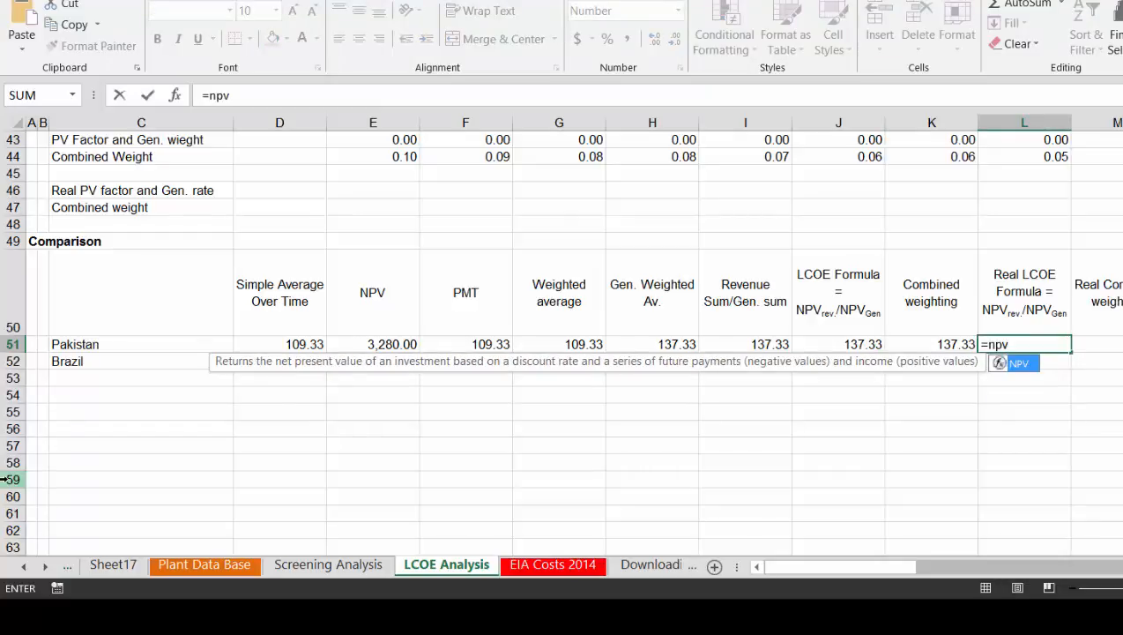
pyautogui.press('Tab')
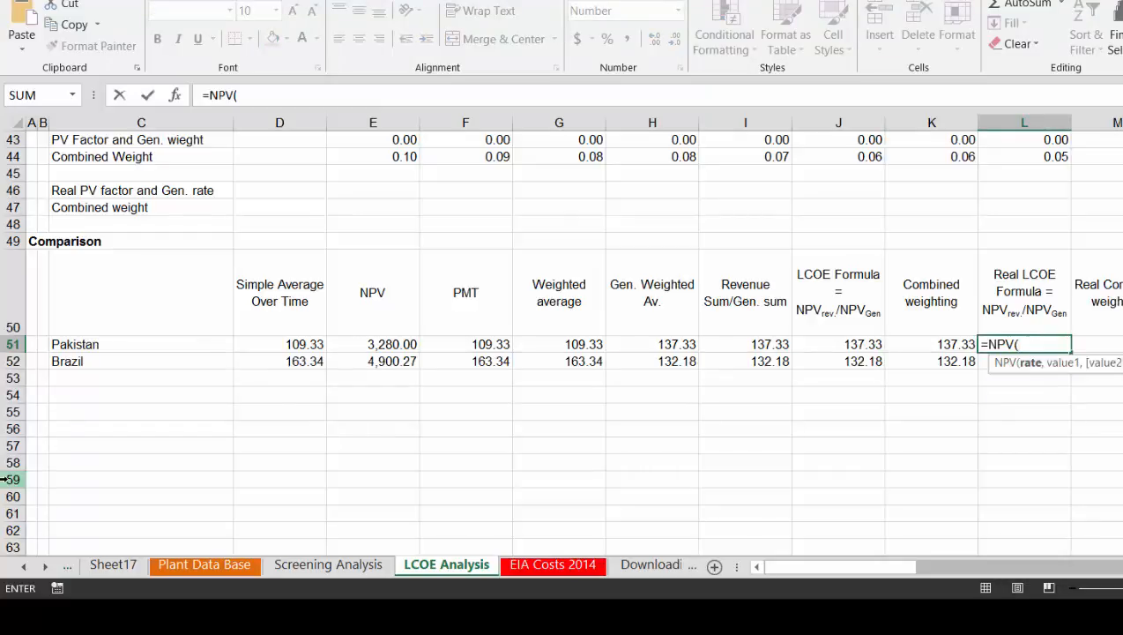
pyautogui.press('pageup')
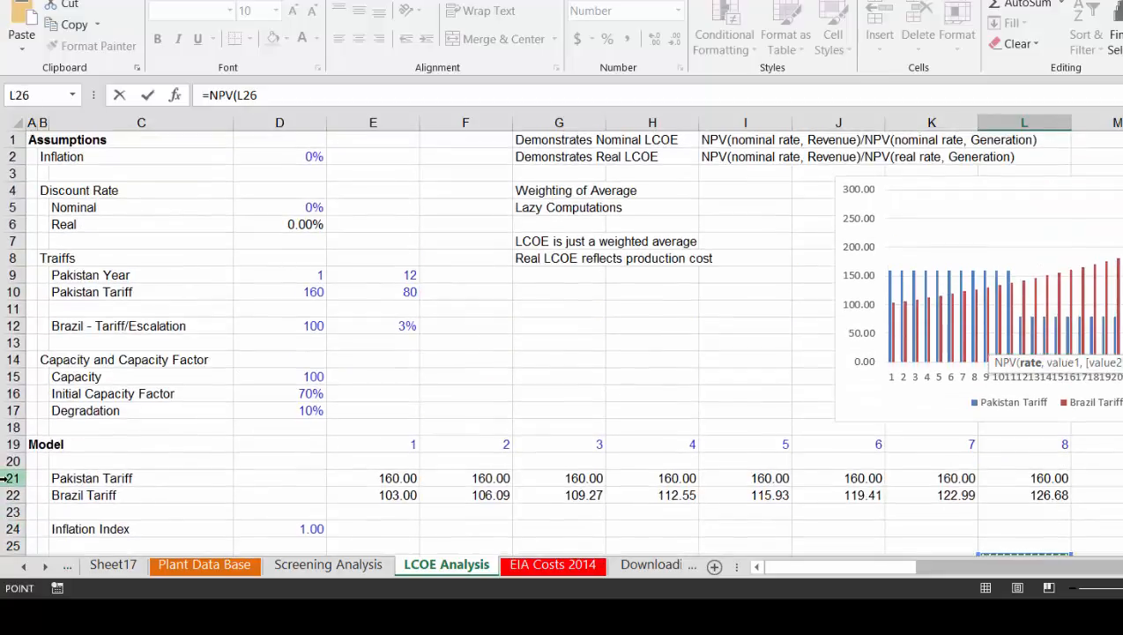
pyautogui.press('Left')
pyautogui.press('Left')
pyautogui.press('Left')
pyautogui.press('Up')
pyautogui.press('Up')
pyautogui.press('Up')
pyautogui.press('Up')
pyautogui.press('Up')
pyautogui.press('Up')
pyautogui.press('Up')
pyautogui.press('Up')
pyautogui.press('Up')
pyautogui.press('Up')
pyautogui.press('Up')
pyautogui.press('Up')
pyautogui.press('Up')
pyautogui.press('Up')
pyautogui.press('Up')
pyautogui.press('Up')
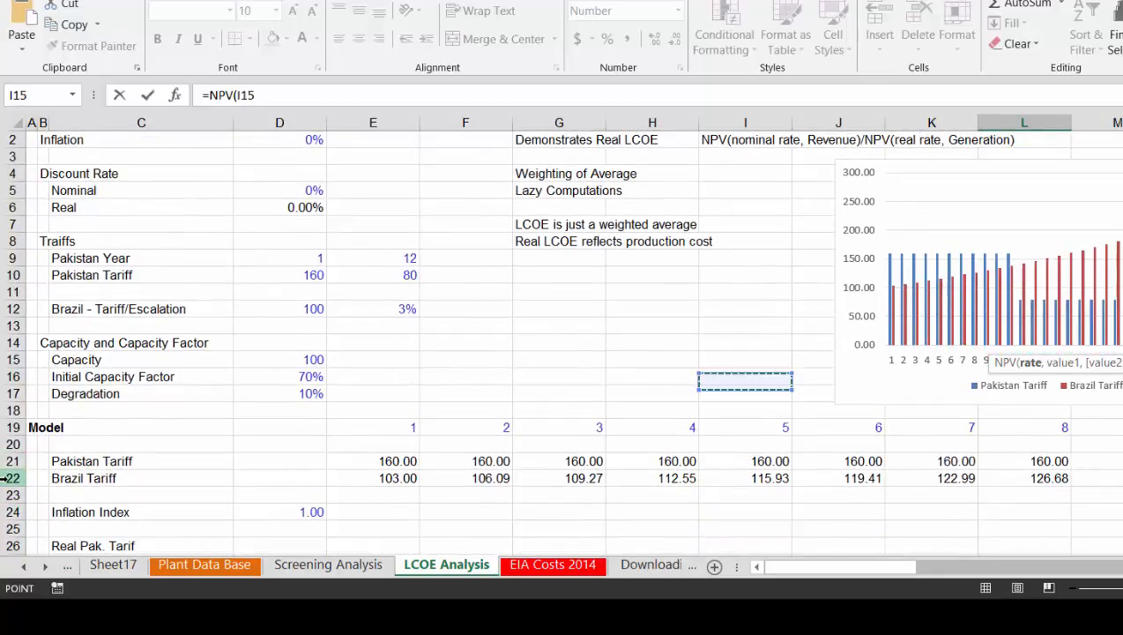
pyautogui.press('Left')
pyautogui.press('Left')
pyautogui.press('Left')
pyautogui.press('Left')
pyautogui.press('Left')
pyautogui.press('Up')
pyautogui.press('Up')
pyautogui.press('Up')
pyautogui.press('Up')
pyautogui.press('Up')
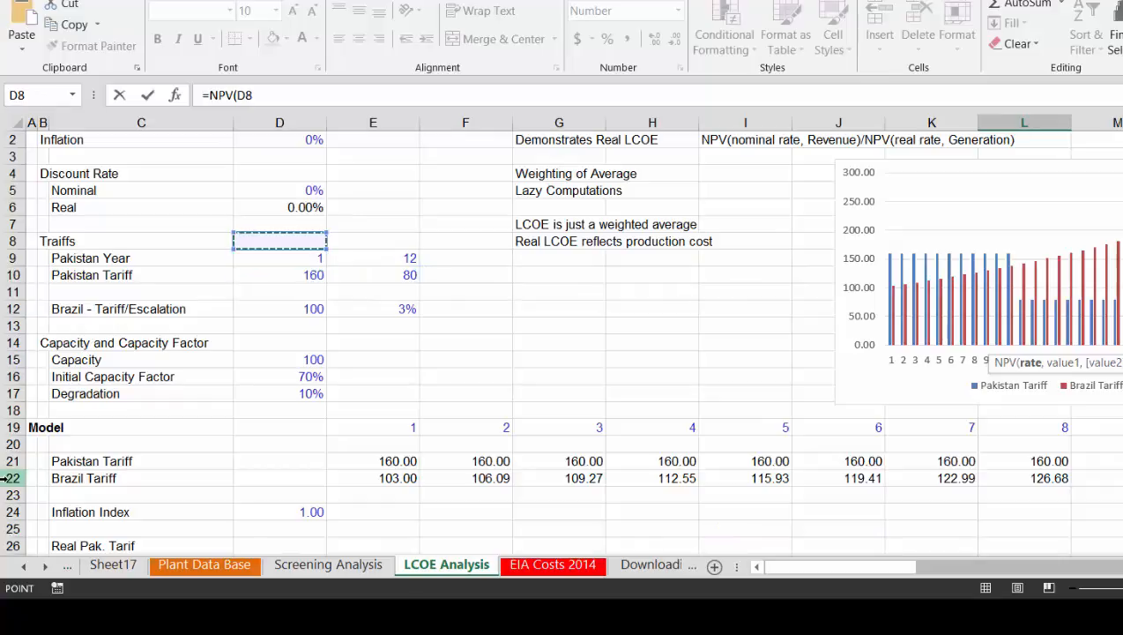
pyautogui.press('F4')
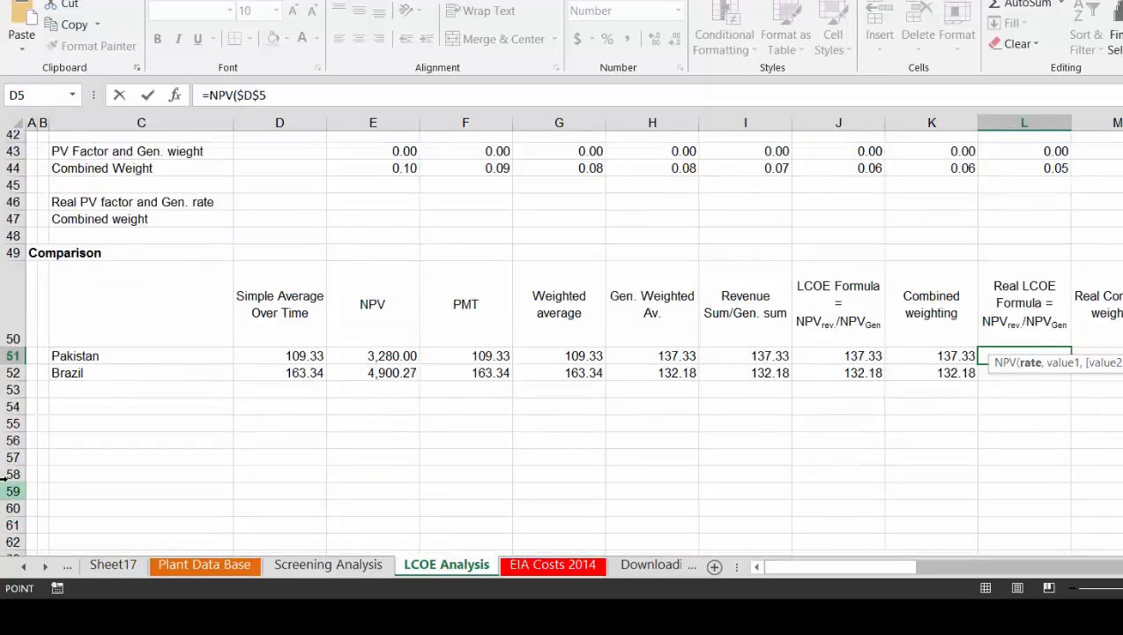
pyautogui.write(',')
pyautogui.press('Up')
pyautogui.press('Up')
pyautogui.press('Up')
pyautogui.press('Up')
pyautogui.press('Up')
pyautogui.press('Up')
pyautogui.press('Up')
pyautogui.press('Up')
pyautogui.press('Up')
pyautogui.press('Up')
pyautogui.press('Up')
pyautogui.press('Up')
pyautogui.press('Up')
pyautogui.press('Up')
pyautogui.press('Up')
pyautogui.press('Up')
pyautogui.press('Up')
pyautogui.press('Up')
pyautogui.press('Up')
pyautogui.press('Up')
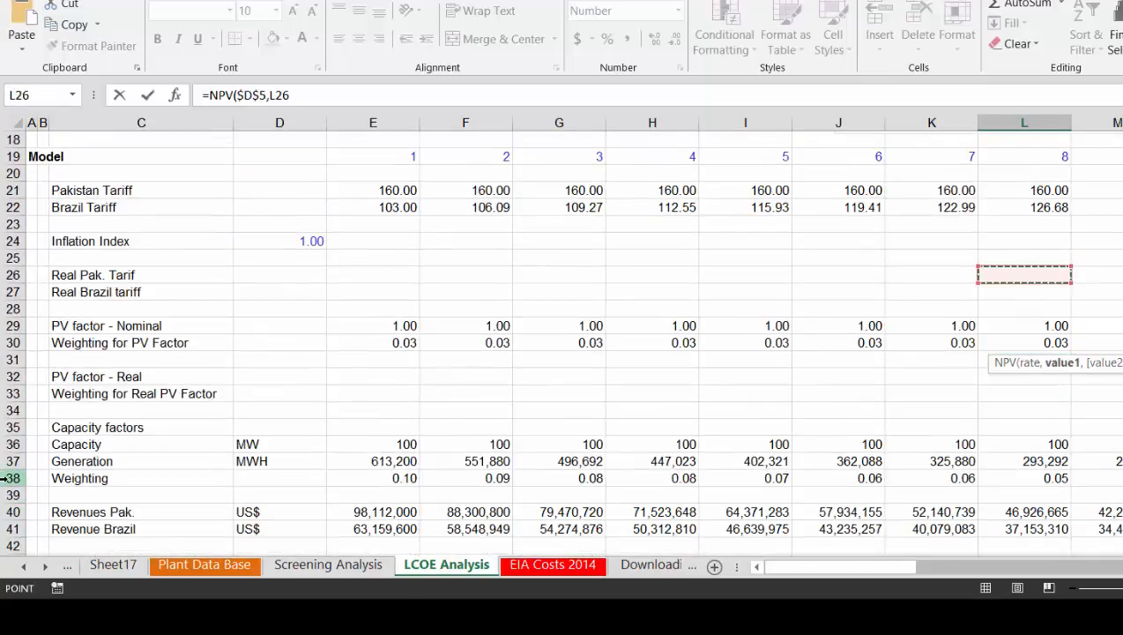
pyautogui.press('Left')
pyautogui.press('Left')
pyautogui.press('Left')
pyautogui.press('Left')
pyautogui.press('Left')
pyautogui.press('Down')
pyautogui.press('Down')
pyautogui.press('Down')
pyautogui.press('Down')
pyautogui.press('Down')
pyautogui.press('Down')
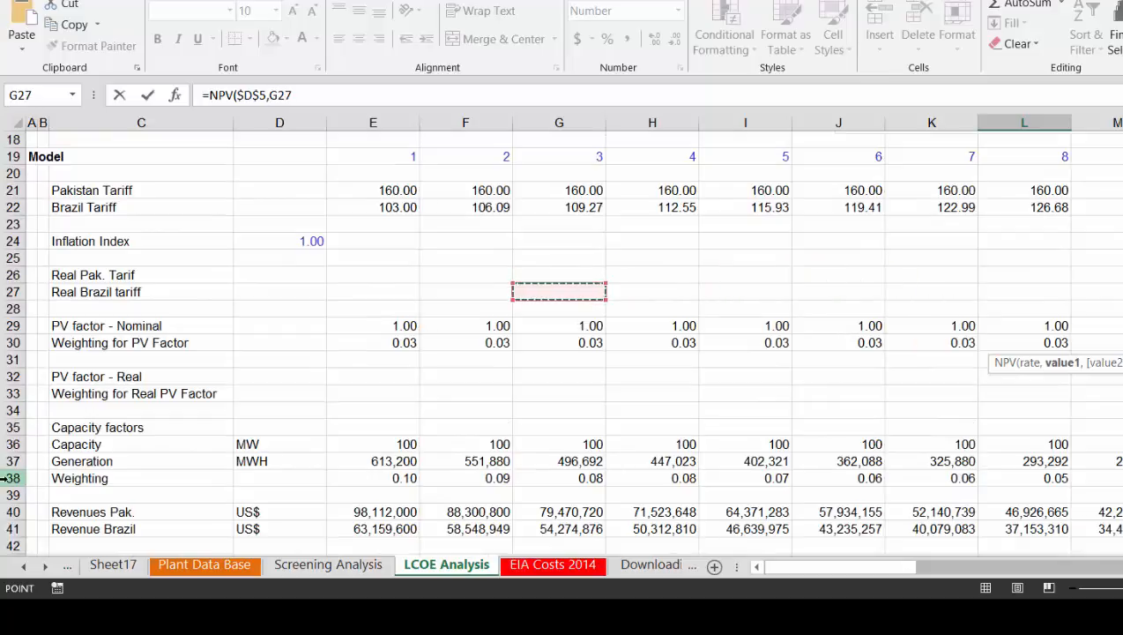
pyautogui.press('Down')
pyautogui.press('Down')
pyautogui.press('Down')
pyautogui.press('Down')
pyautogui.press('Down')
pyautogui.press('Down')
pyautogui.press('Down')
pyautogui.press('Down')
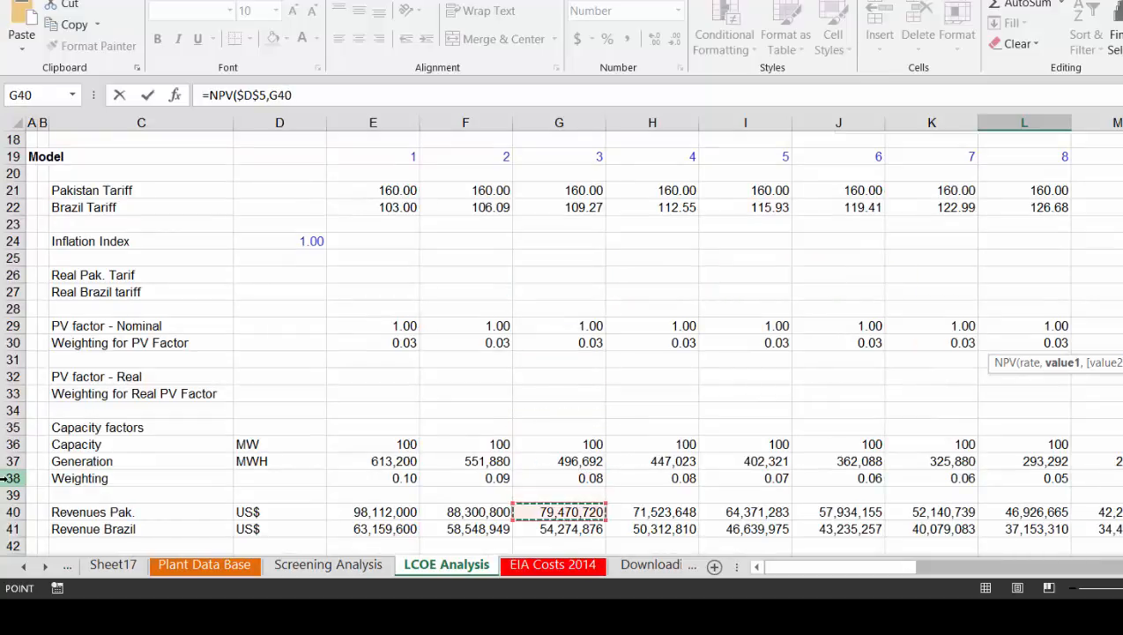
pyautogui.hotkey('shift', 'space')
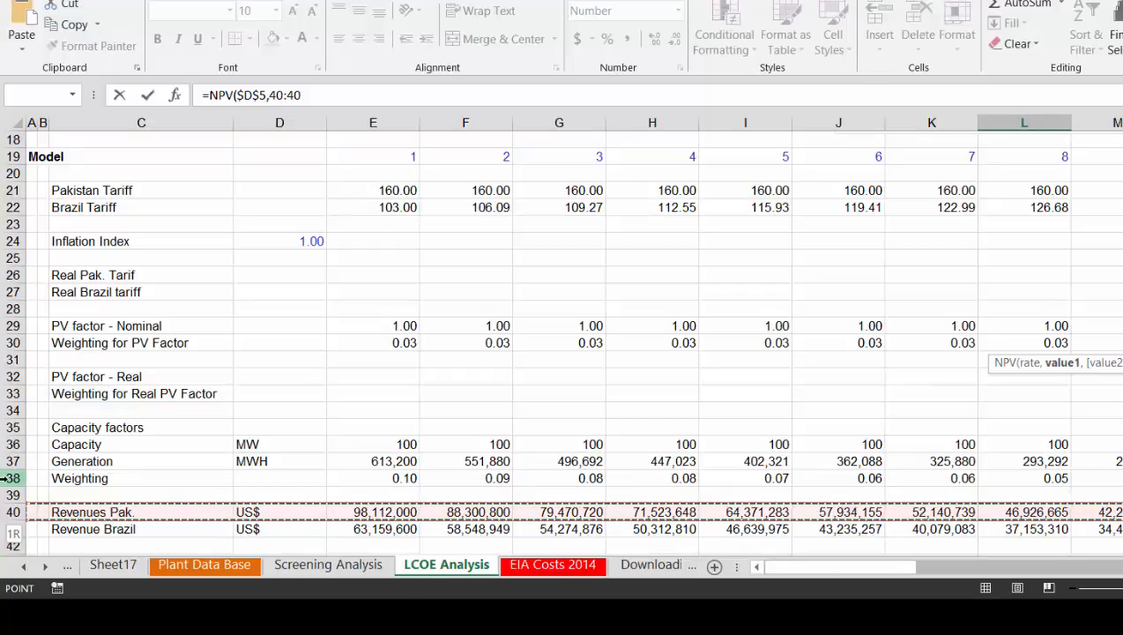
pyautogui.write(')/np')
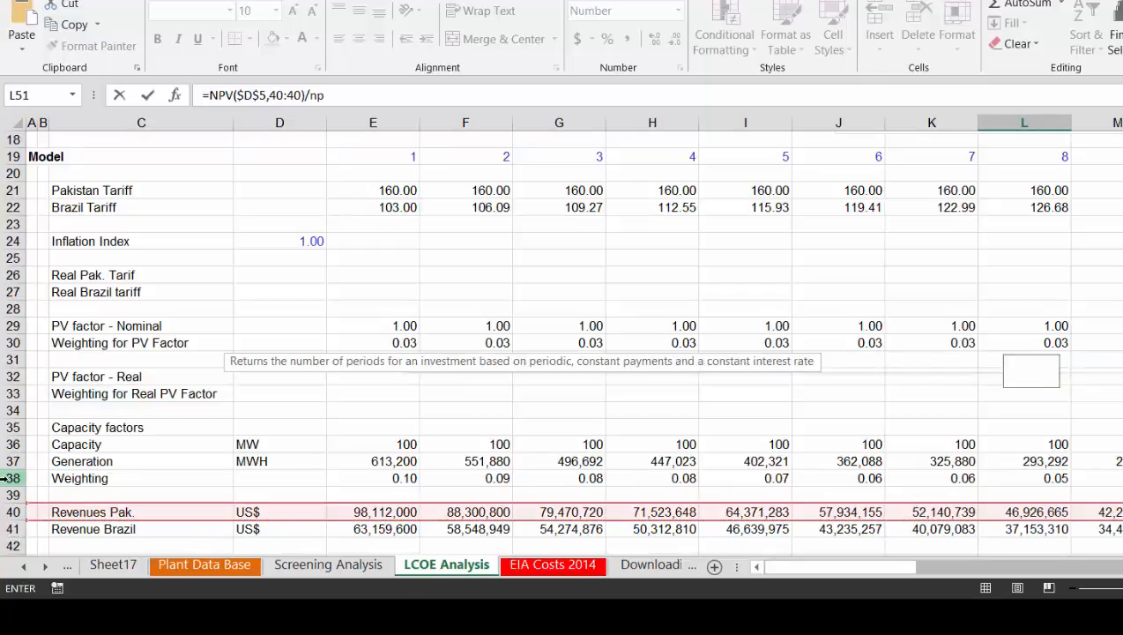
pyautogui.write('v(')
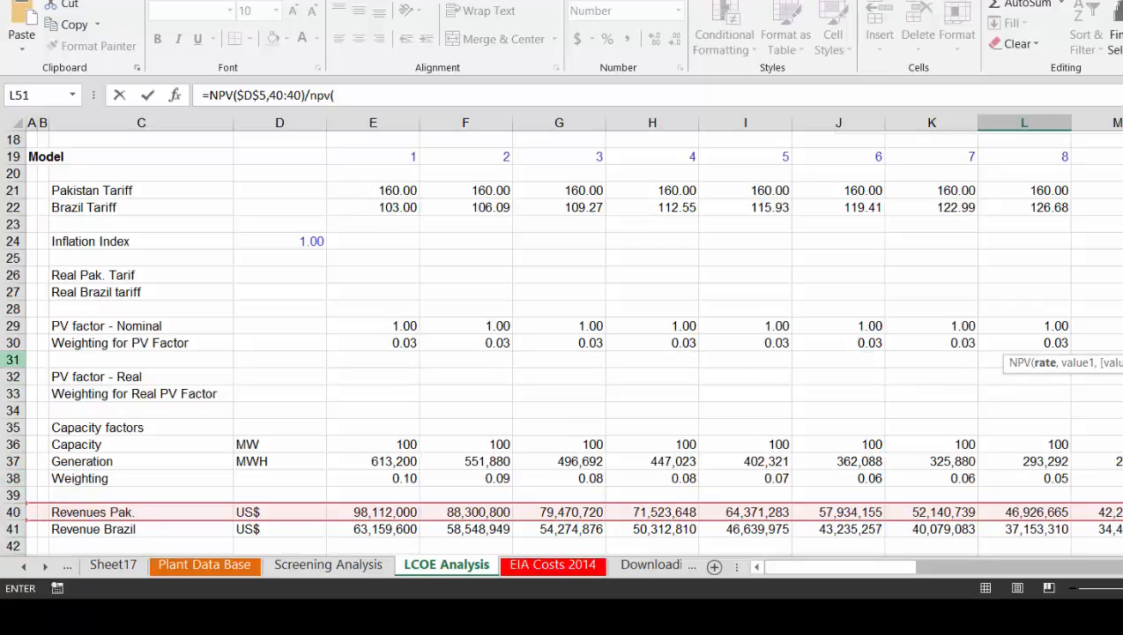
pyautogui.click(286, 201)
pyautogui.scroll(6, 286, 201)
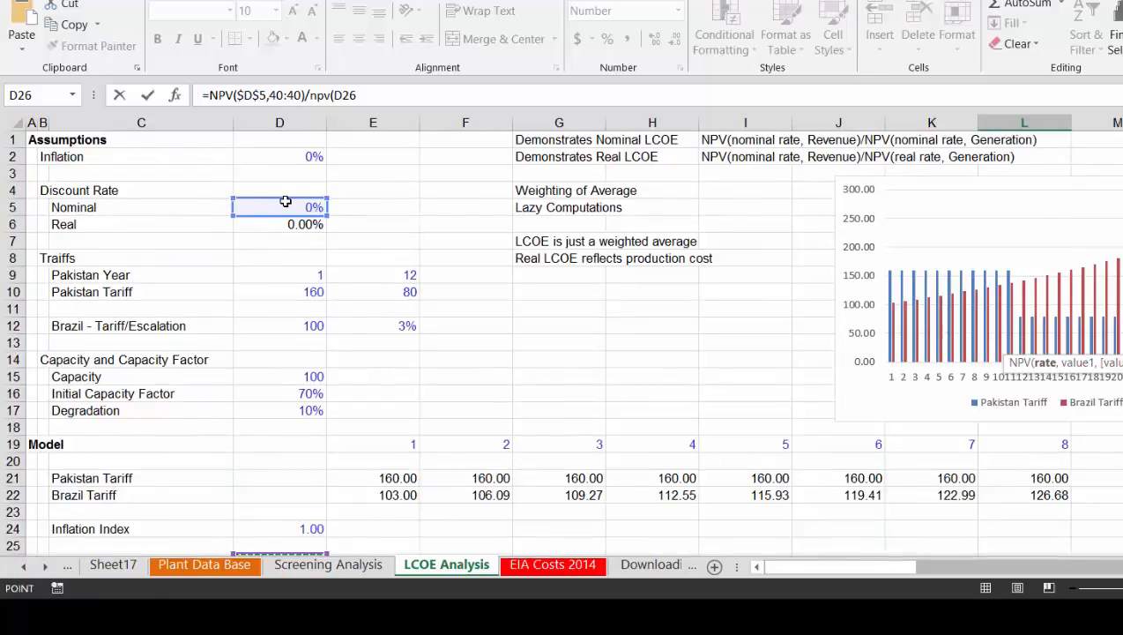
pyautogui.press('F4')
pyautogui.write(',')
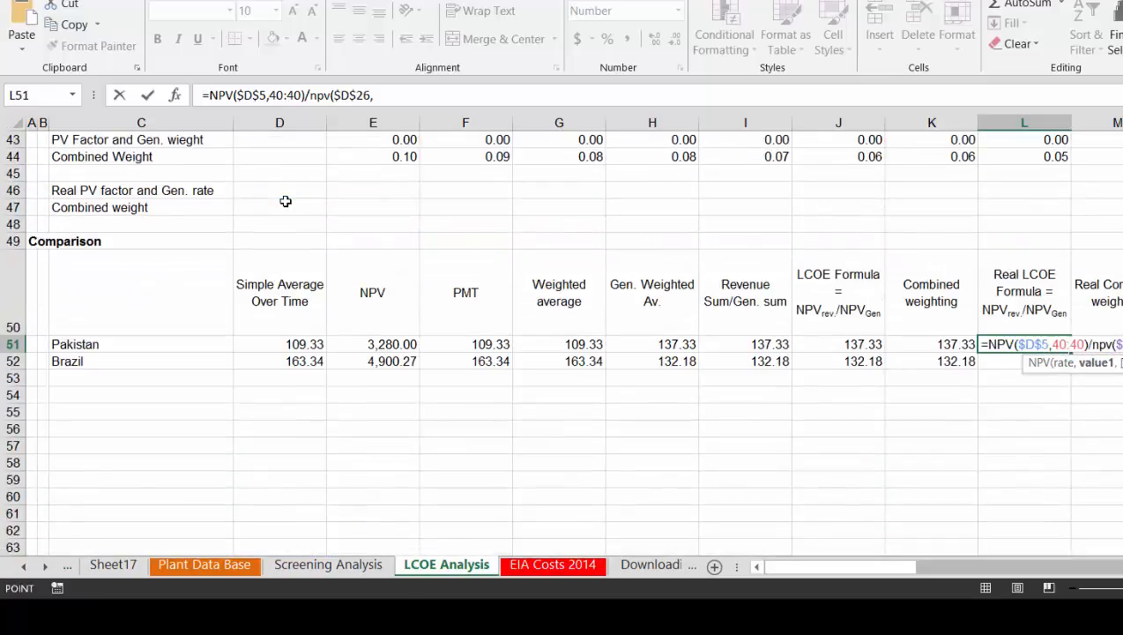
pyautogui.press('Up')
pyautogui.press('Up')
pyautogui.press('Up')
pyautogui.press('Up')
pyautogui.press('Up')
pyautogui.press('Up')
pyautogui.press('Up')
pyautogui.press('Up')
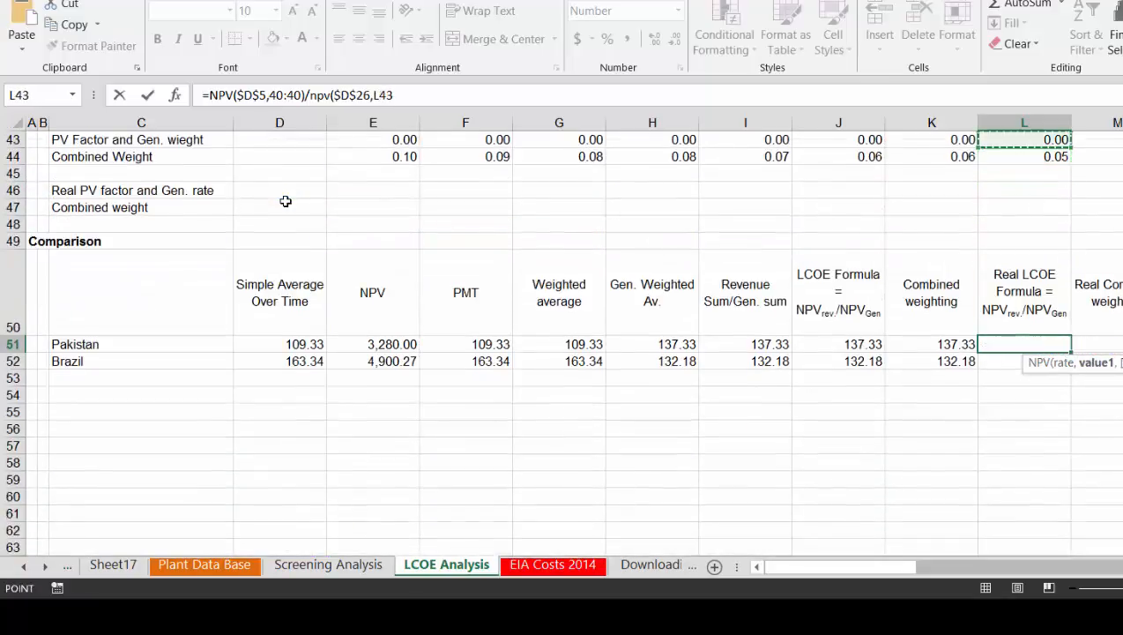
pyautogui.press('Up')
pyautogui.press('Up')
pyautogui.press('Up')
pyautogui.press('Up')
pyautogui.press('Down')
pyautogui.press('Down')
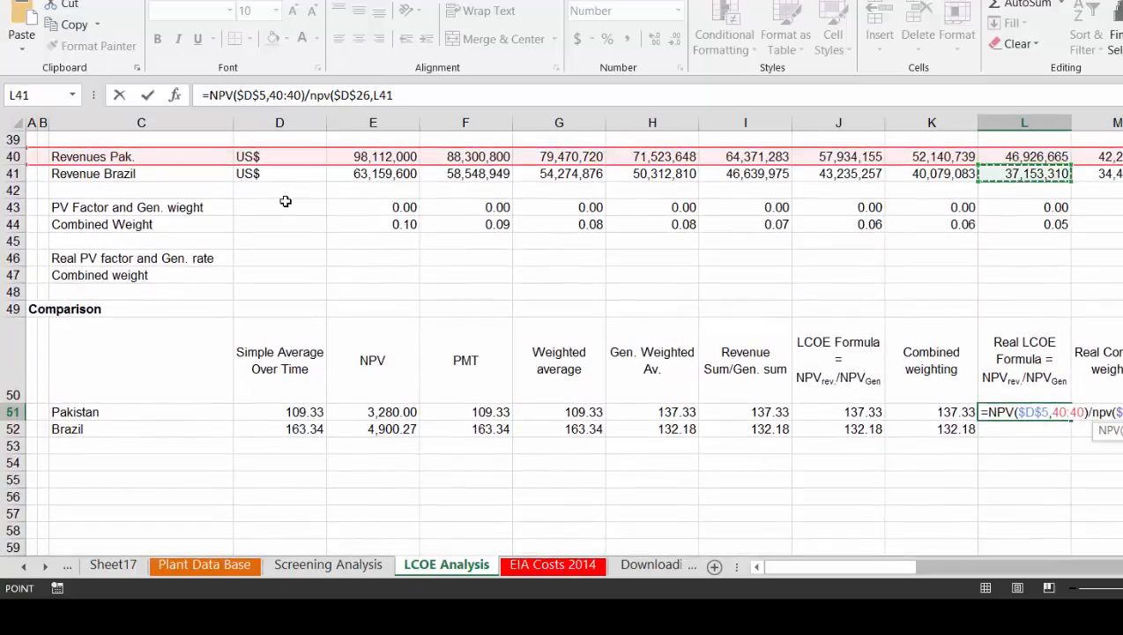
pyautogui.press('Up')
pyautogui.press('Up')
pyautogui.press('Up')
pyautogui.press('Up')
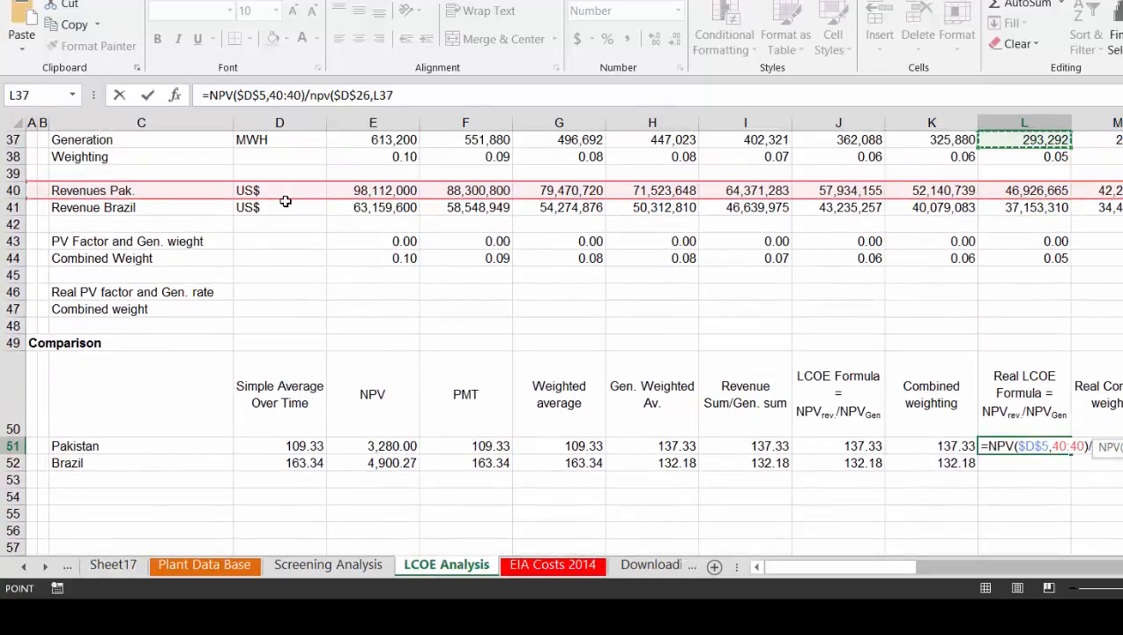
pyautogui.hotkey('shift', 'space')
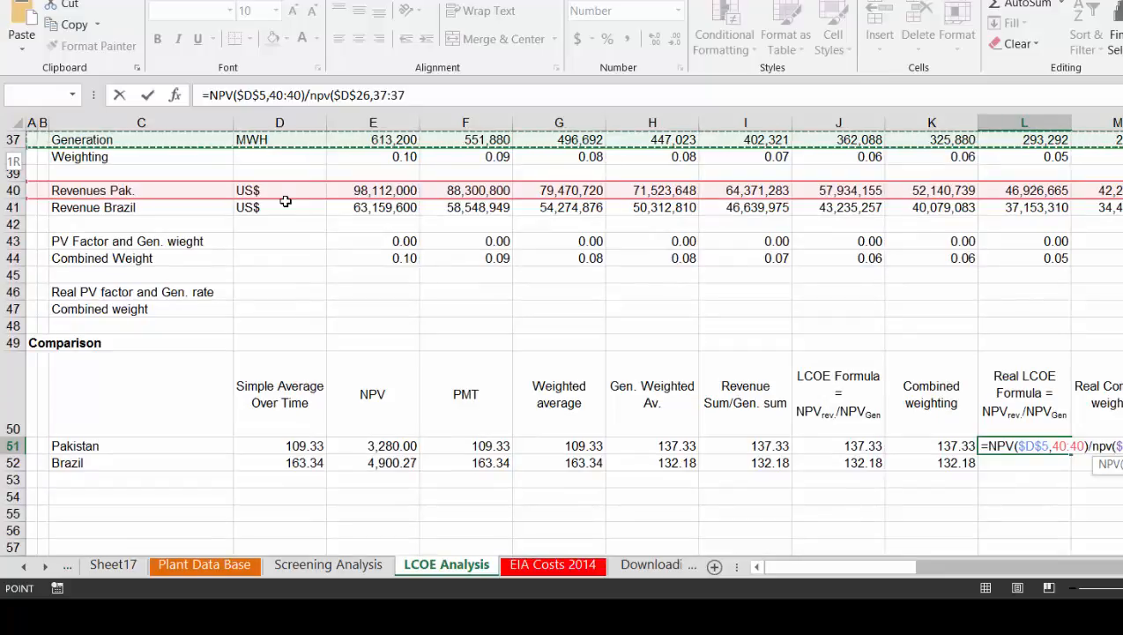
pyautogui.write(')')
pyautogui.press('Return')
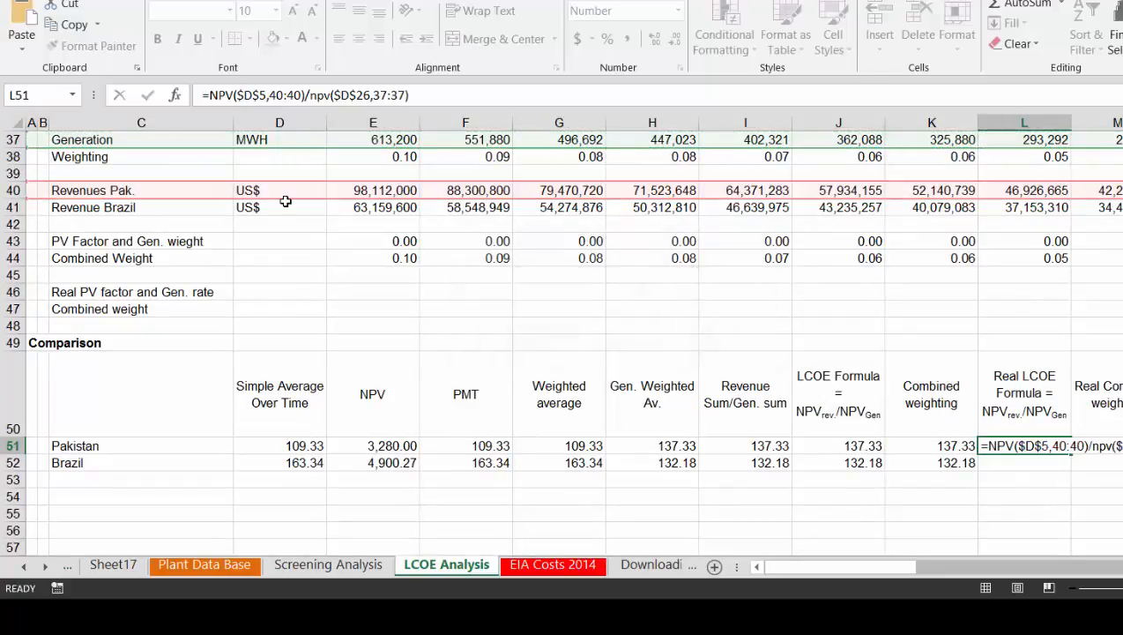
# Fill the Pakistan Real LCOE formula in L51 down to the Brazil row in L52
pyautogui.press('Up')
pyautogui.hotkey('shift', 'Down')
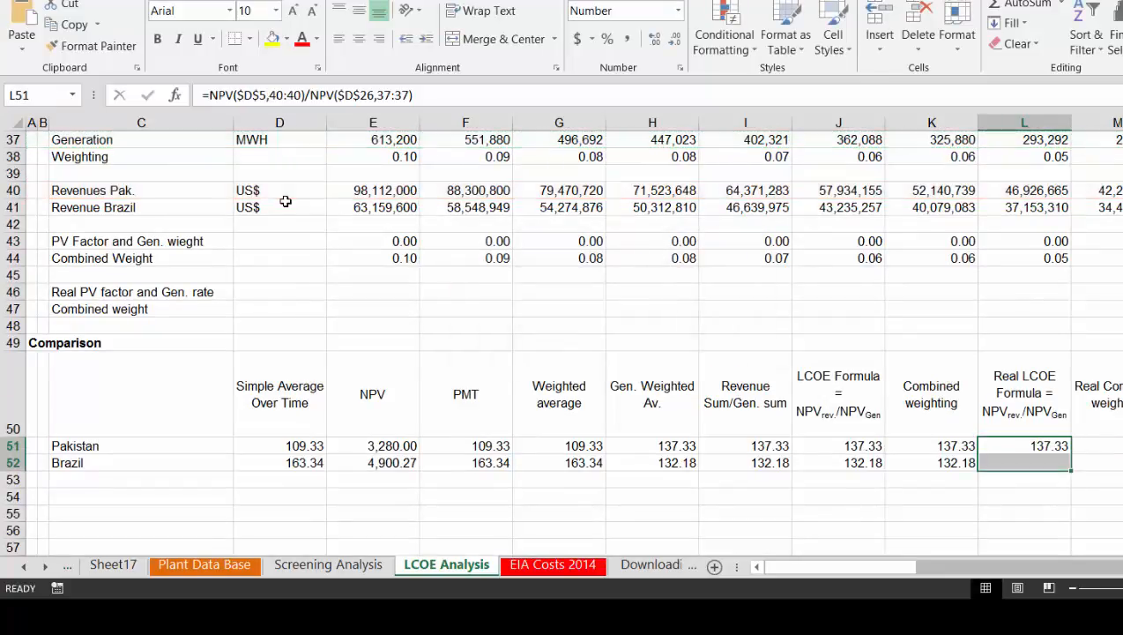
pyautogui.hotkey('ctrl', 'd')
pyautogui.press('Up')
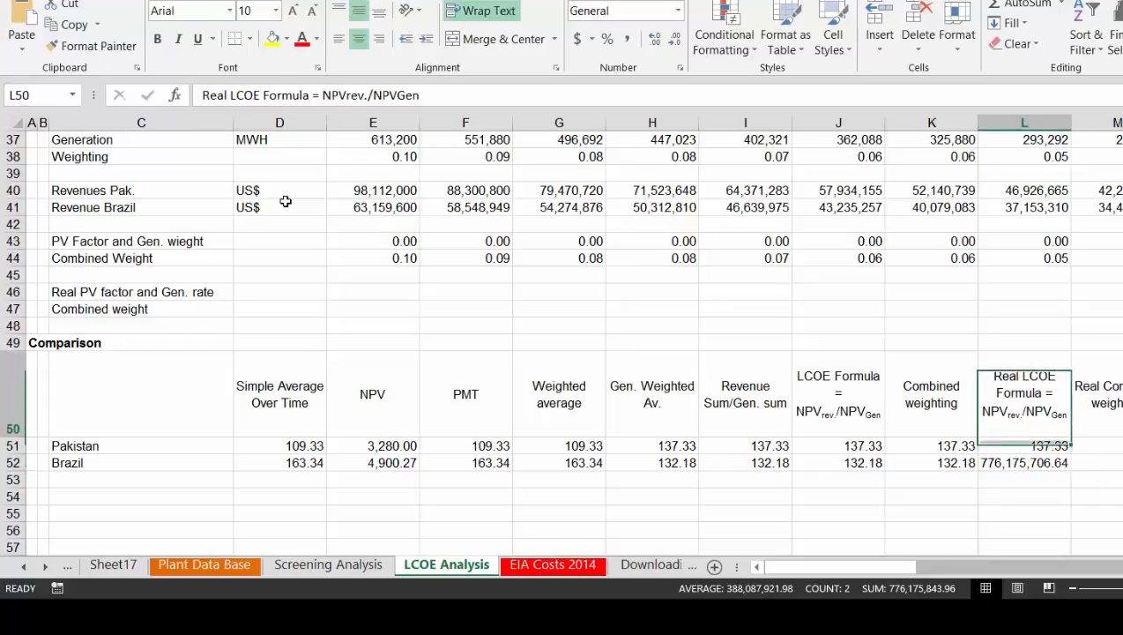
# Make the denominator's row reference in the Brazil Real LCOE formula in L52 absolute as $38:$38
pyautogui.press('Down')
pyautogui.press('Down')
pyautogui.press('F2')
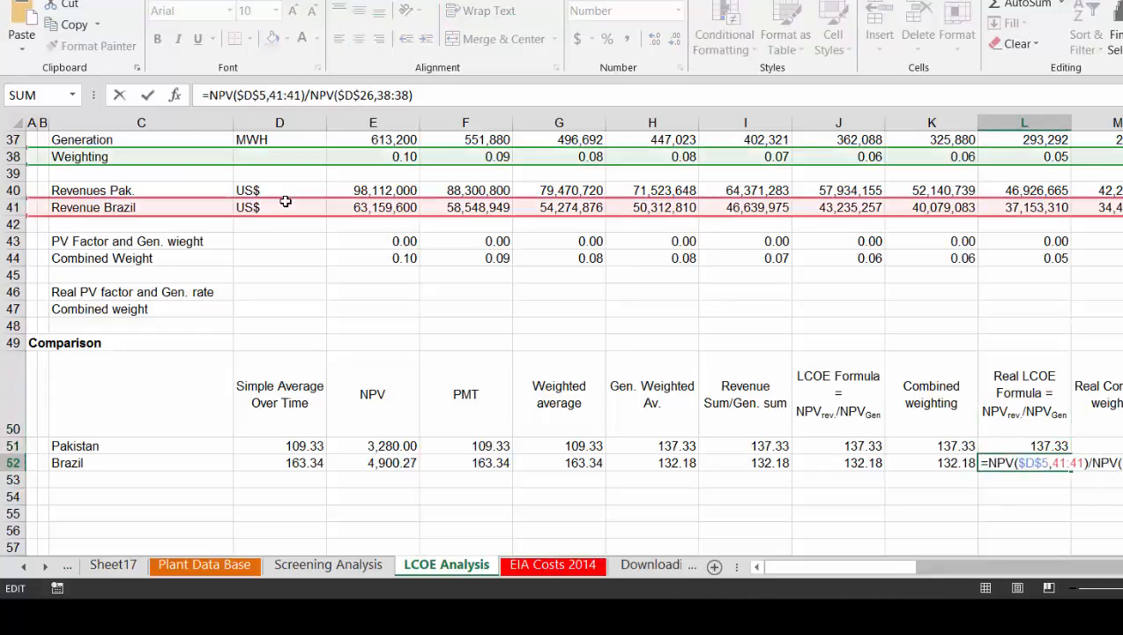
pyautogui.press('Left')
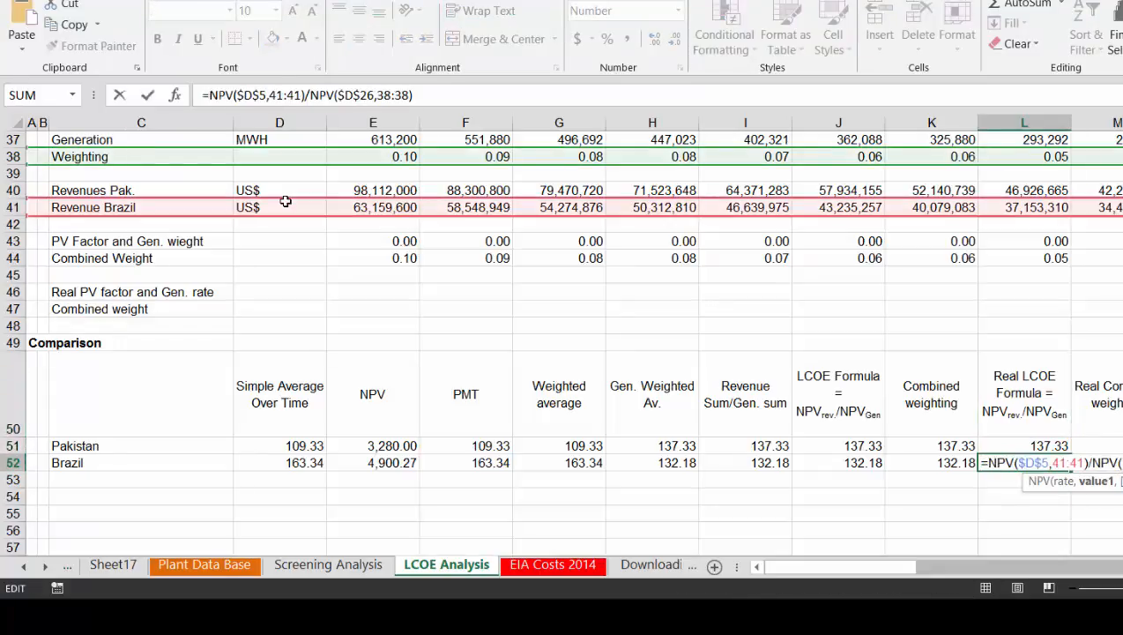
pyautogui.press('F4')
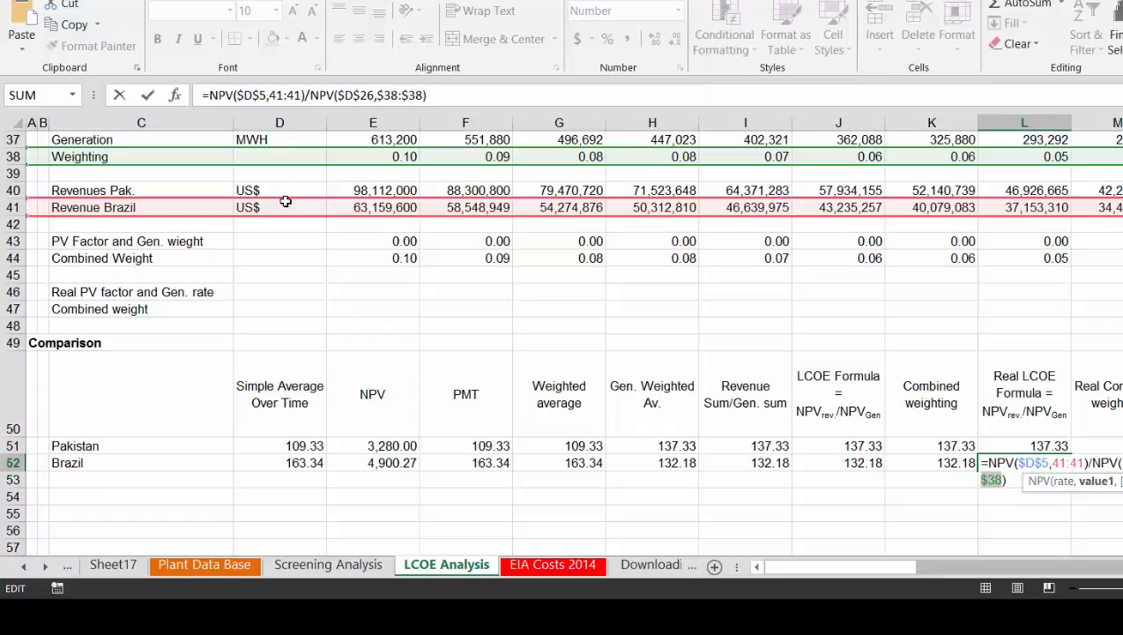
pyautogui.press('Return')
pyautogui.press('Return')
pyautogui.press('Up')
pyautogui.press('Up')
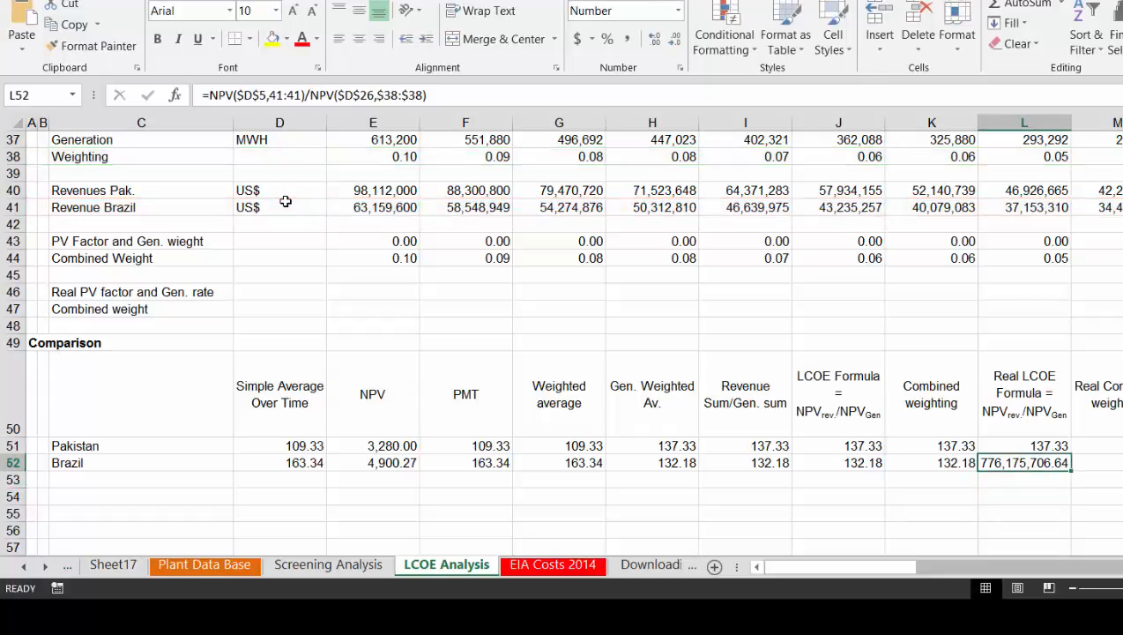
# Lock the generation row reference in L51 as $37:$37 and fill the corrected Real LCOE formula down to L52
pyautogui.press('Up')
pyautogui.press('F2')
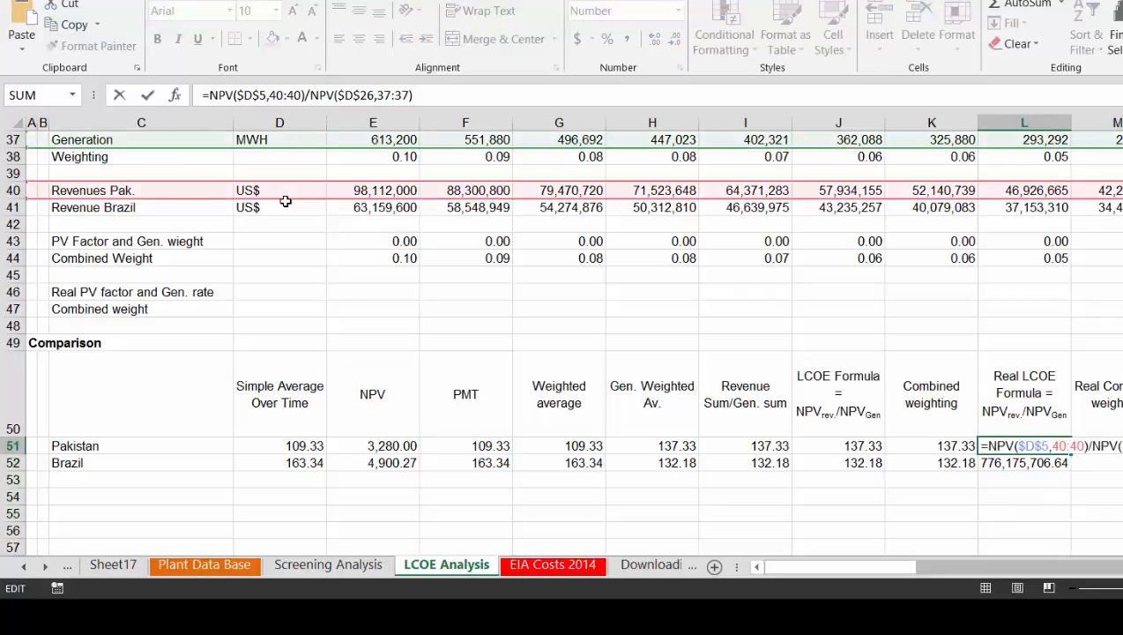
pyautogui.press('Left')
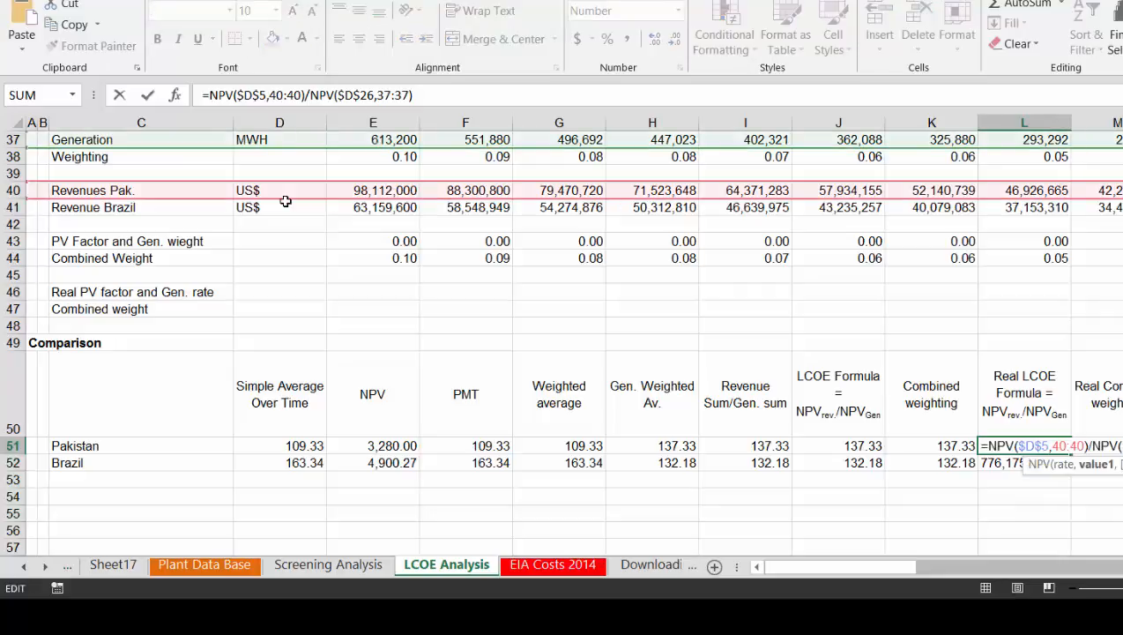
pyautogui.press('F4')
pyautogui.press('Return')
pyautogui.press('Up')
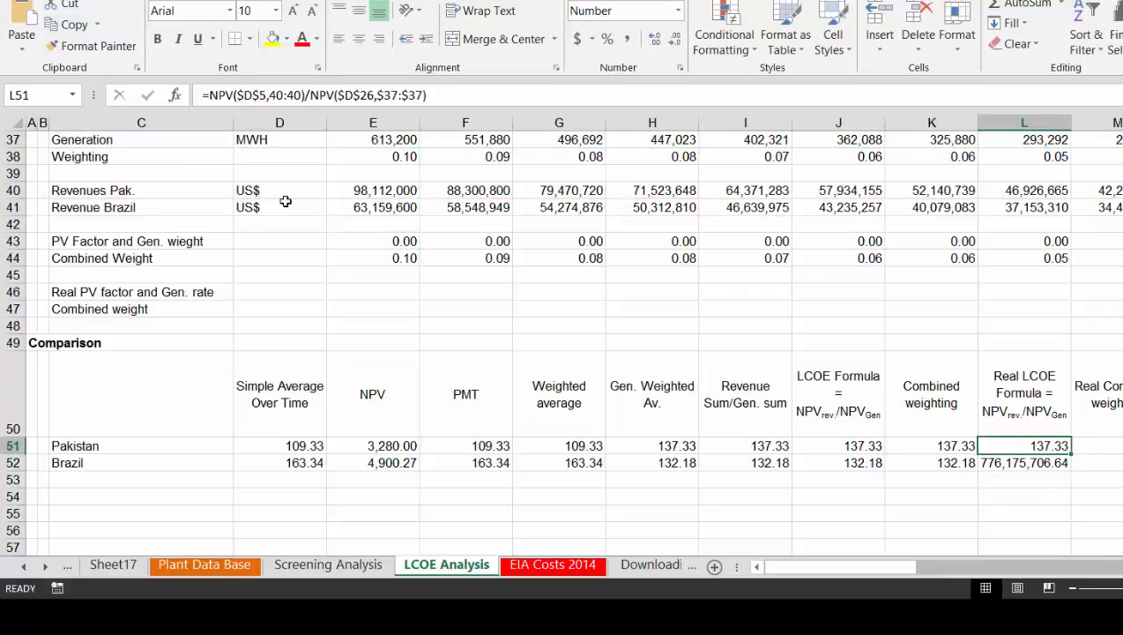
pyautogui.hotkey('shift', 'Down')
pyautogui.hotkey('ctrl', 'd')
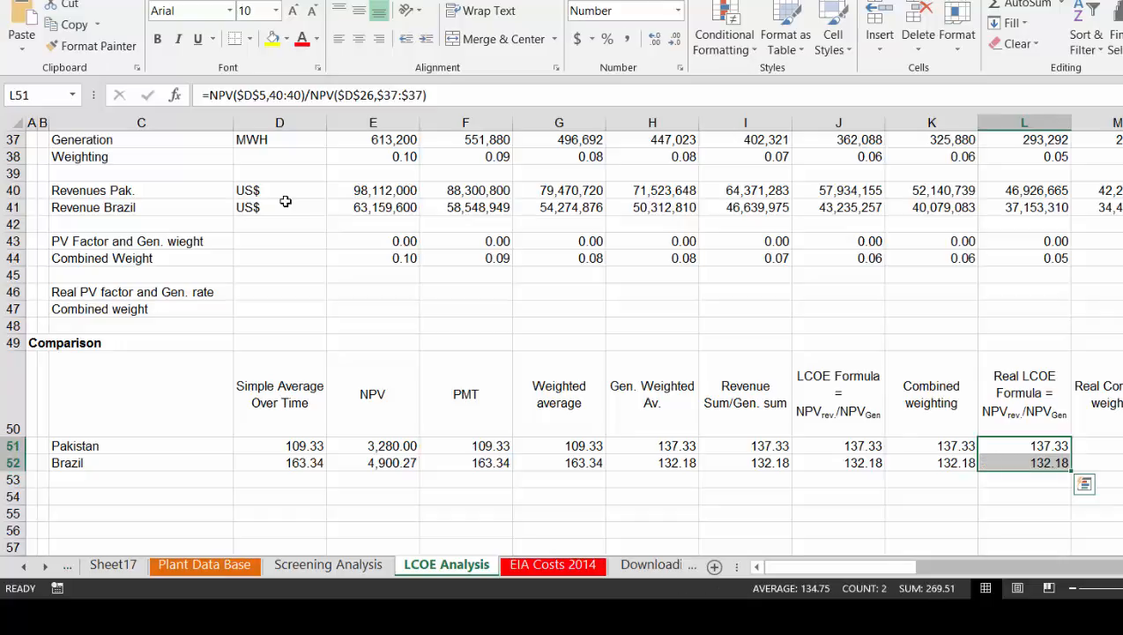
# Compare the Pakistan formulas for nominal LCOE in J51, Combined weighting in K51 and Real LCOE in L51
pyautogui.press('Right')
pyautogui.press('Right')
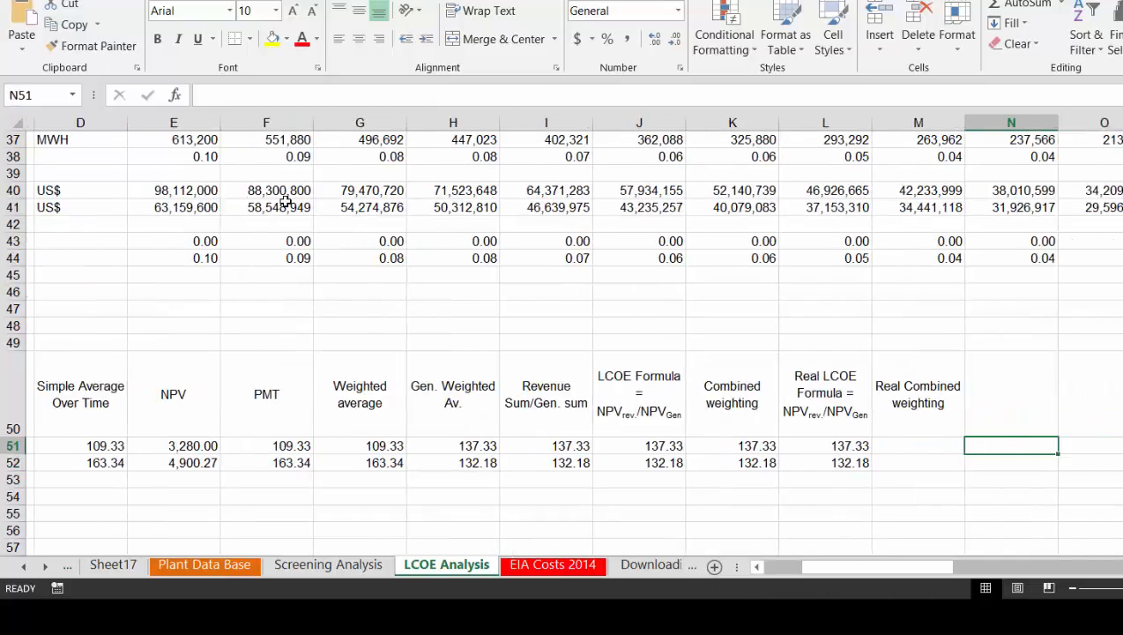
pyautogui.press('Left')
pyautogui.press('Left')
pyautogui.press('Left')
pyautogui.press('Left')
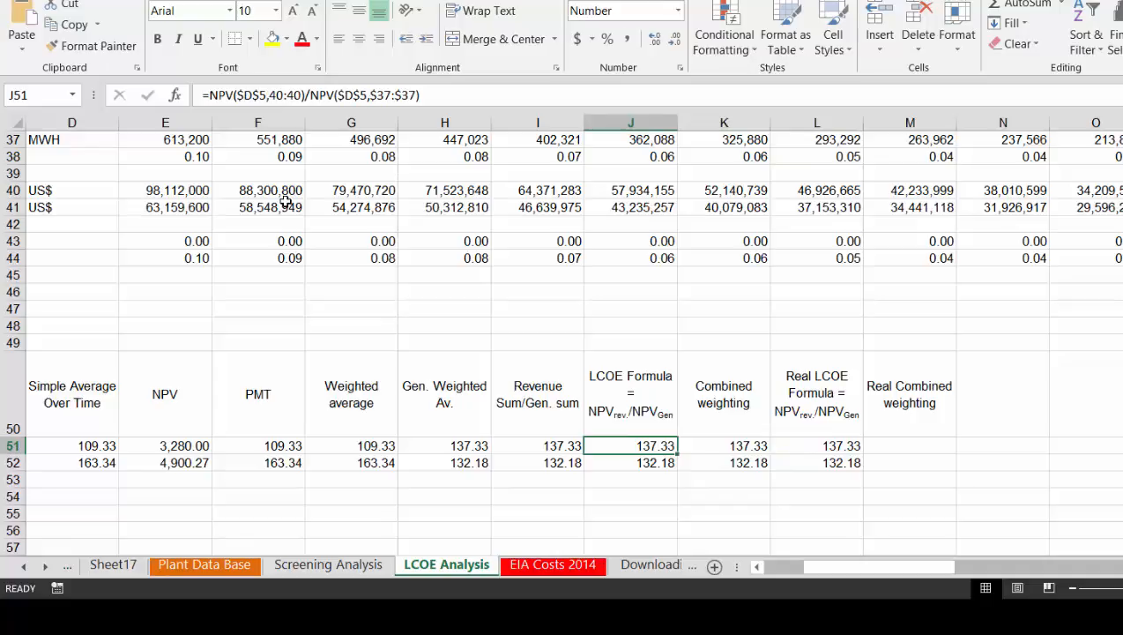
pyautogui.press('Right')
pyautogui.press('Right')
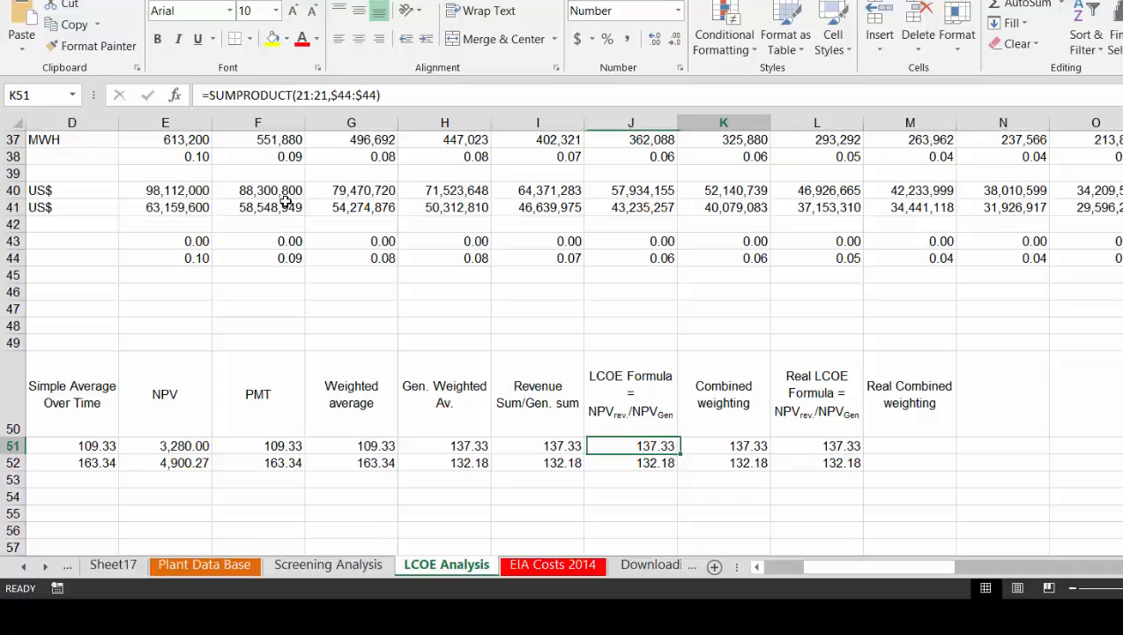
pyautogui.press('Left')
pyautogui.press('Left')
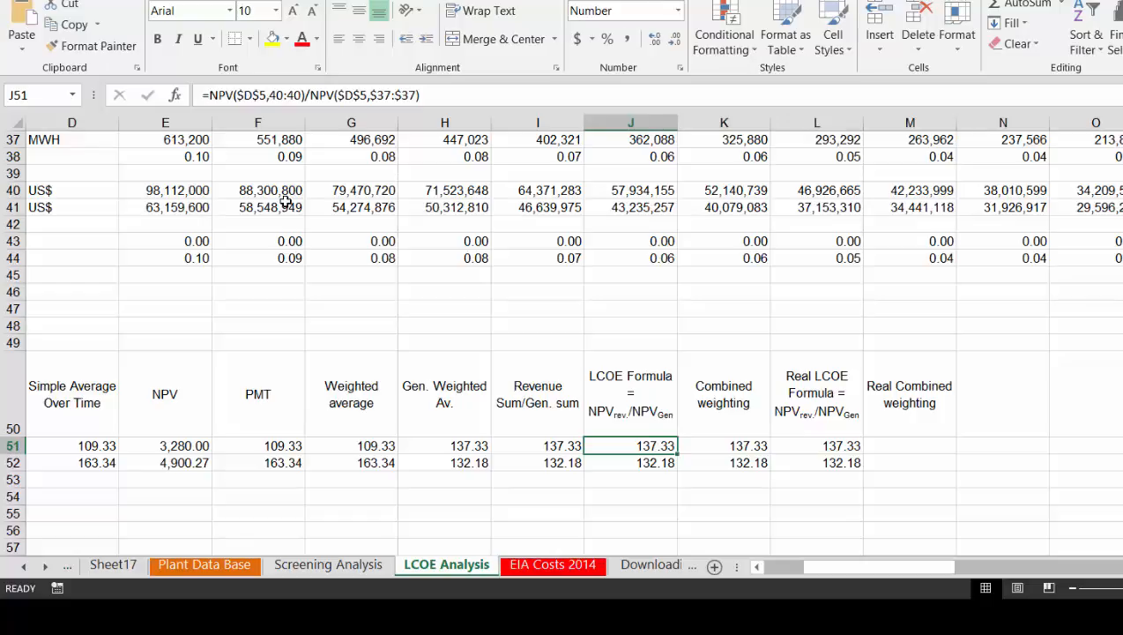
pyautogui.press('Right')
pyautogui.press('Left')
pyautogui.press('Right')
pyautogui.press('Right')
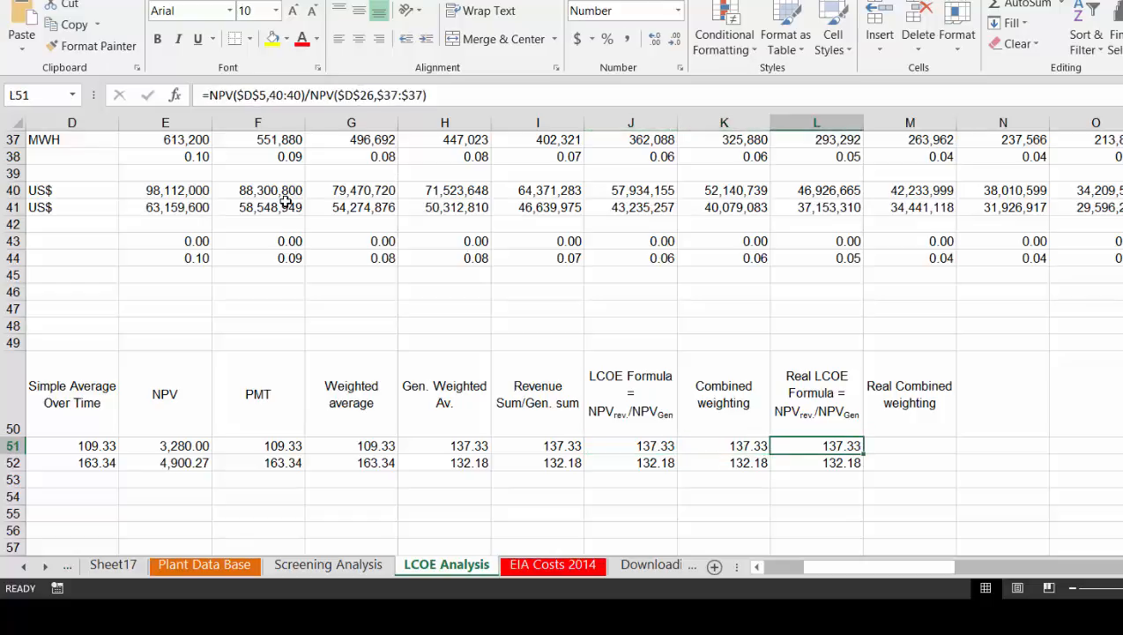
# Set the nominal discount rate in D5 of the assumptions to 20%
pyautogui.press('Left')
pyautogui.press('Left')
pyautogui.press('Right')
pyautogui.press('Right')
pyautogui.press('Right')
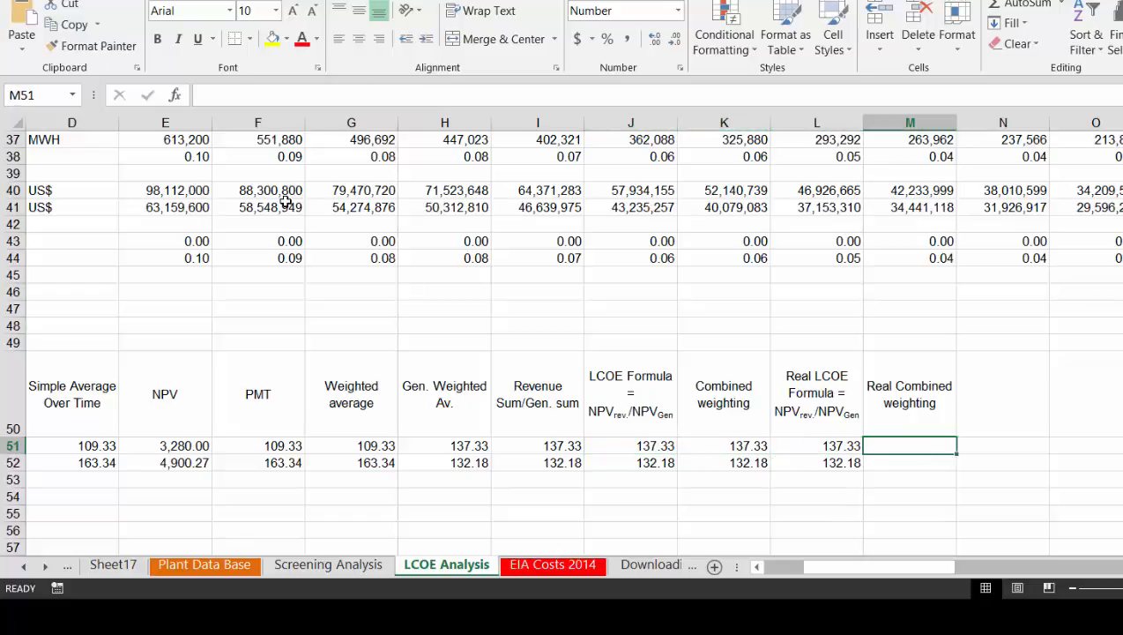
pyautogui.press('Up')
pyautogui.press('Up')
pyautogui.press('Left')
pyautogui.press('Left')
pyautogui.press('Up')
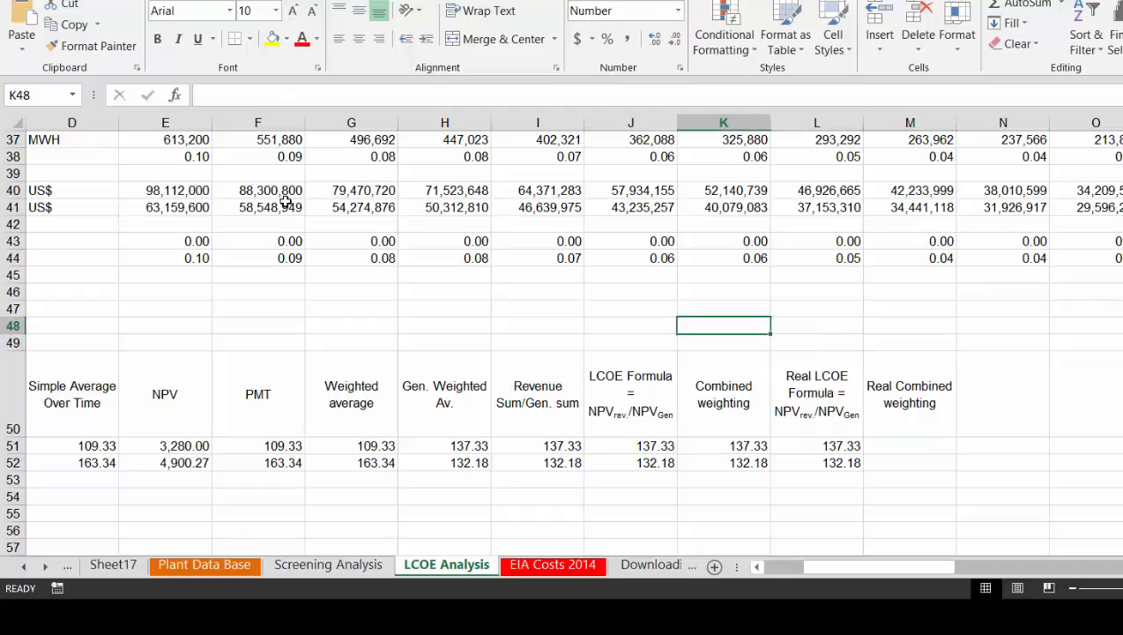
pyautogui.press('Left')
pyautogui.press('Left')
pyautogui.press('Left')
pyautogui.press('Left')
pyautogui.press('Left')
pyautogui.press('Left')
pyautogui.press('Left')
pyautogui.press('Left')
pyautogui.press('Left')
pyautogui.press('Left')
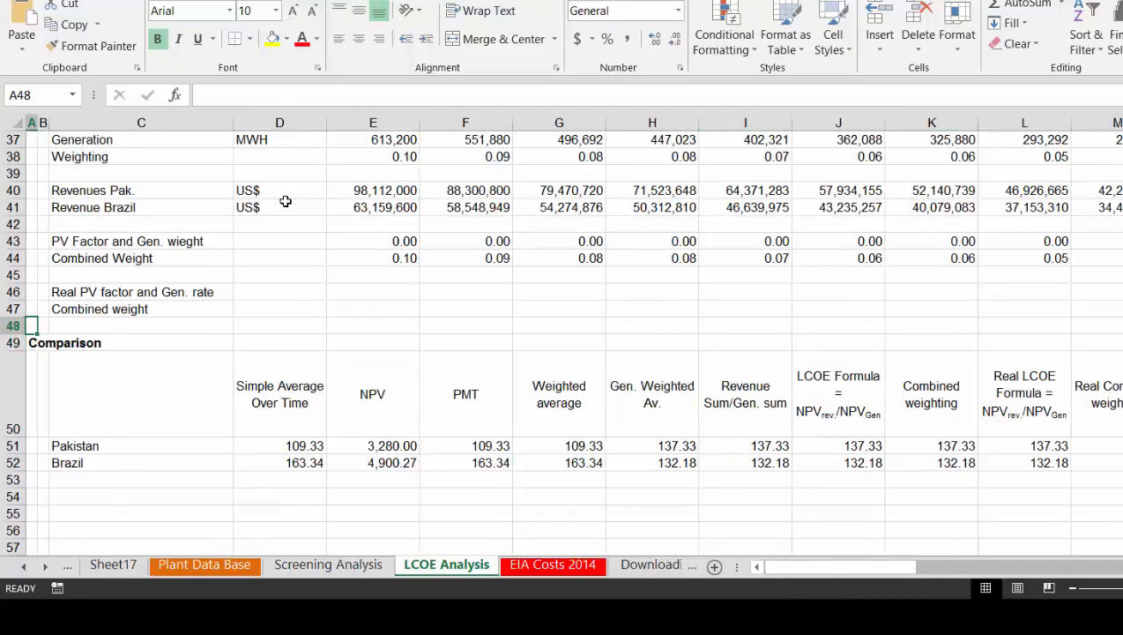
pyautogui.press('pageup')
pyautogui.press('Up')
pyautogui.press('Up')
pyautogui.press('Up')
pyautogui.press('Up')
pyautogui.press('Up')
pyautogui.press('Up')
pyautogui.press('Up')
pyautogui.press('Up')
pyautogui.press('Up')
pyautogui.press('Up')
pyautogui.press('Up')
pyautogui.press('Up')
pyautogui.press('Up')
pyautogui.press('Up')
pyautogui.press('Up')
pyautogui.press('Up')
pyautogui.press('Up')
pyautogui.press('Up')
pyautogui.press('Up')
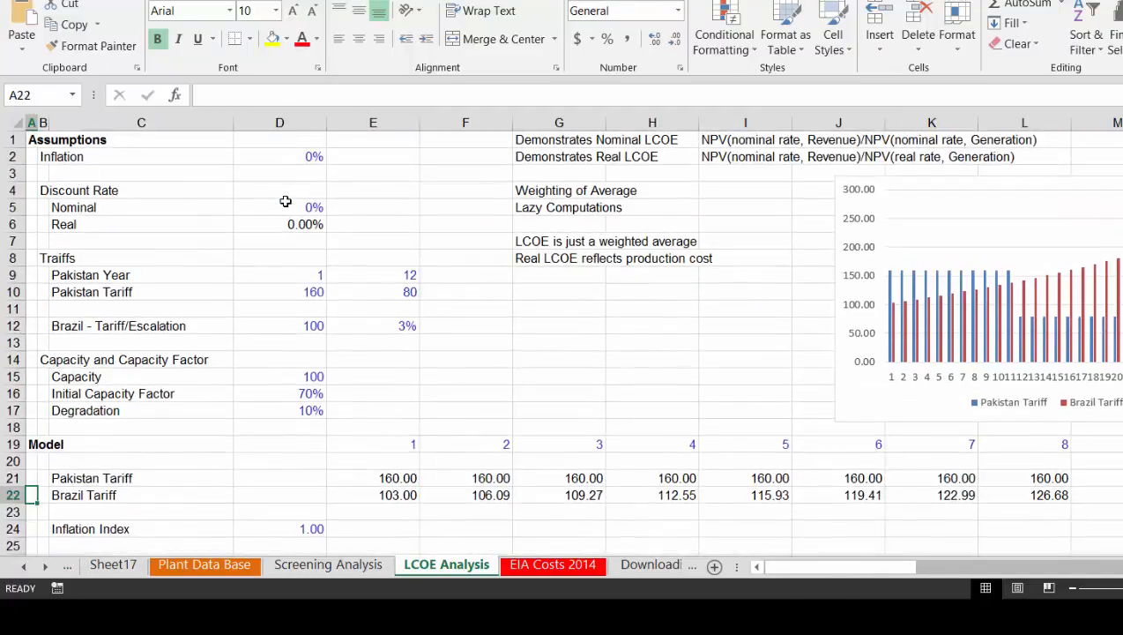
pyautogui.press('Down')
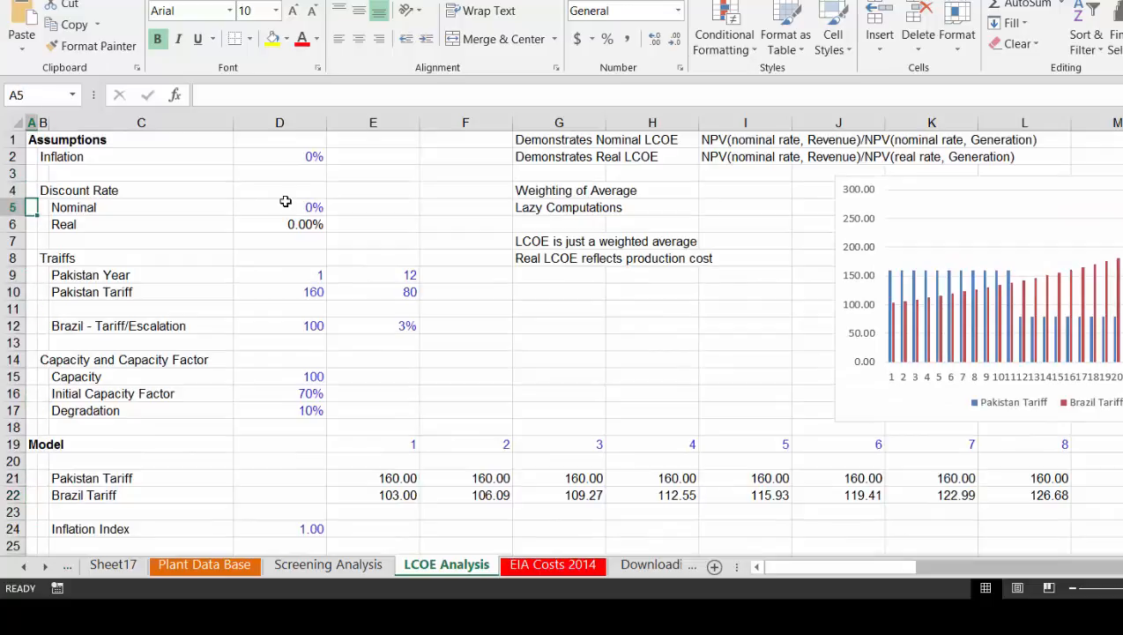
pyautogui.press('Right')
pyautogui.press('Right')
pyautogui.press('Right')
pyautogui.write('20')
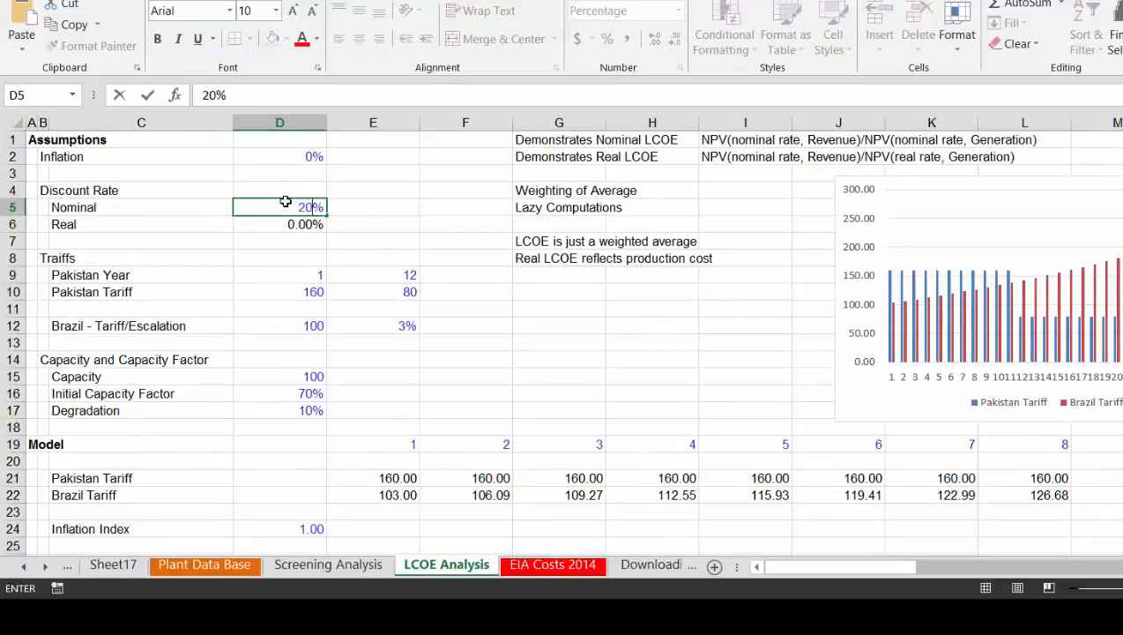
pyautogui.press('Return')
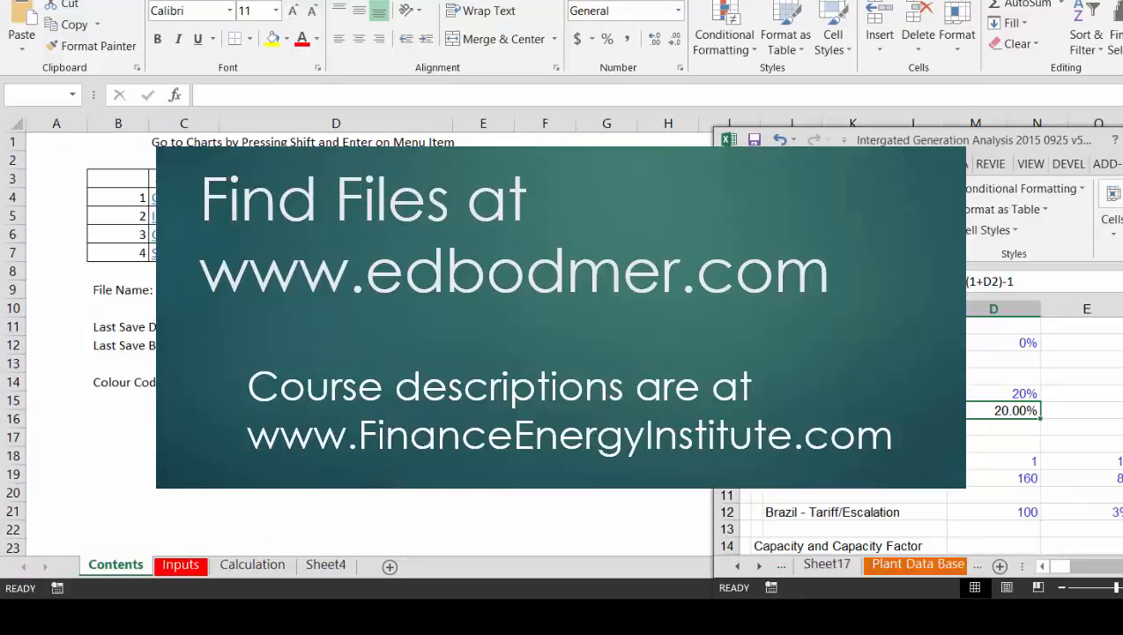
# Maximize the workbook and review the Pakistan and Brazil results in the Comparison table at the new discount rate
pyautogui.press('super+Up')
pyautogui.press('Down')
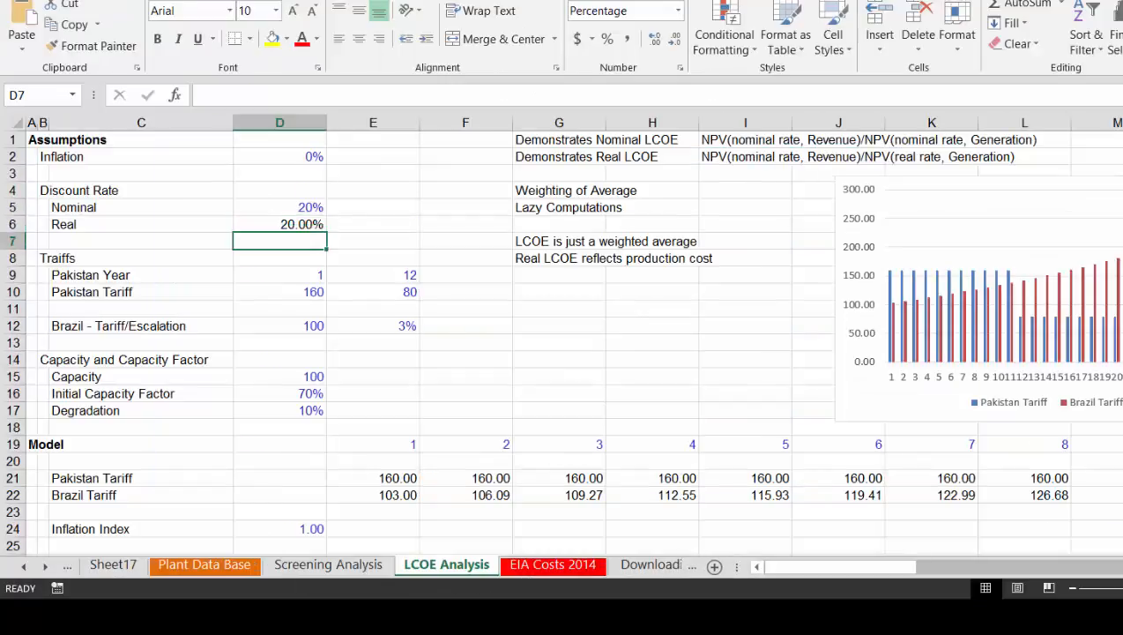
pyautogui.press('pagedown')
pyautogui.press('pagedown')
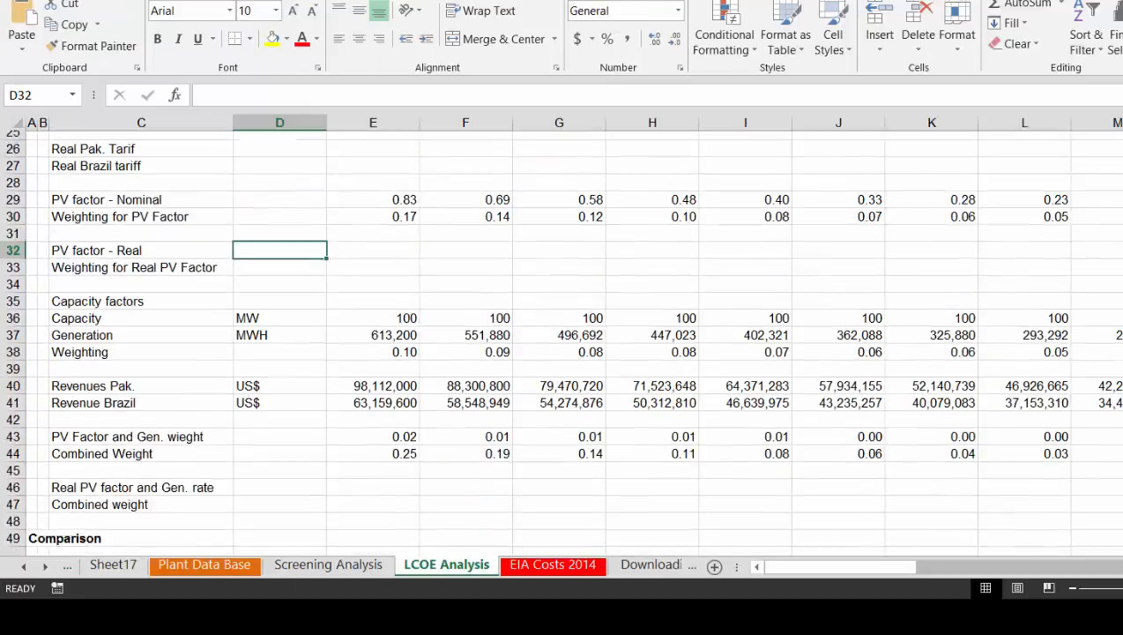
pyautogui.press('Up')
pyautogui.press('Up')
pyautogui.press('Up')
pyautogui.press('Up')
pyautogui.press('Up')
pyautogui.press('Up')
pyautogui.press('Up')
pyautogui.press('Up')
pyautogui.press('Up')
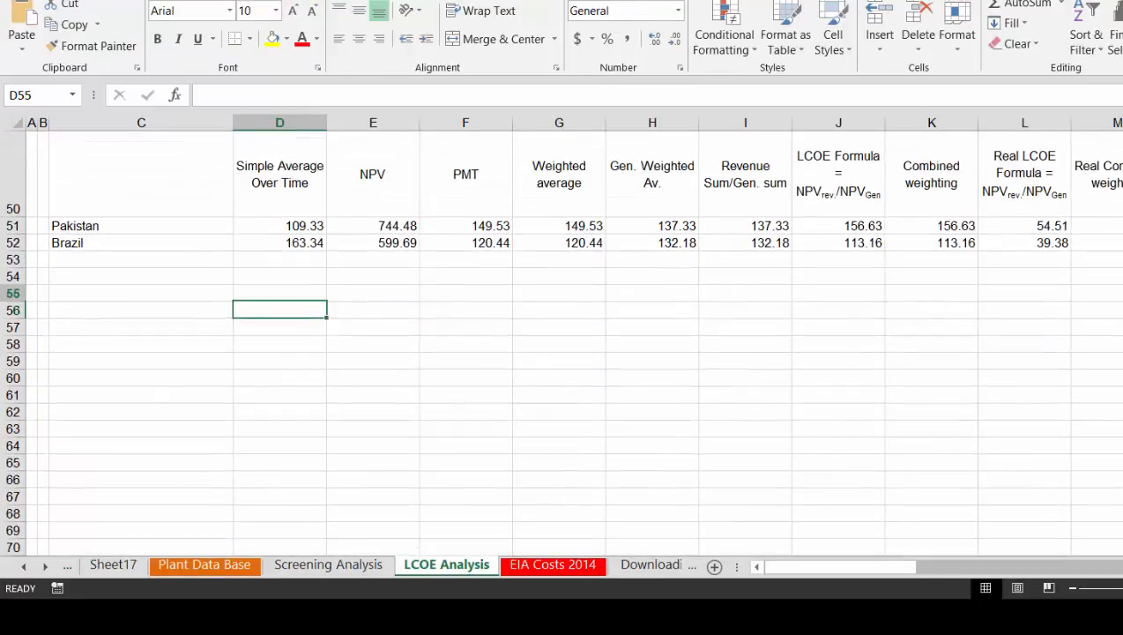
pyautogui.press('Right')
pyautogui.press('Right')
pyautogui.press('Right')
pyautogui.press('Right')
pyautogui.press('Right')
pyautogui.press('Right')
pyautogui.press('Right')
pyautogui.press('Right')
pyautogui.press('Right')
pyautogui.press('Right')
pyautogui.press('Right')
pyautogui.press('Right')
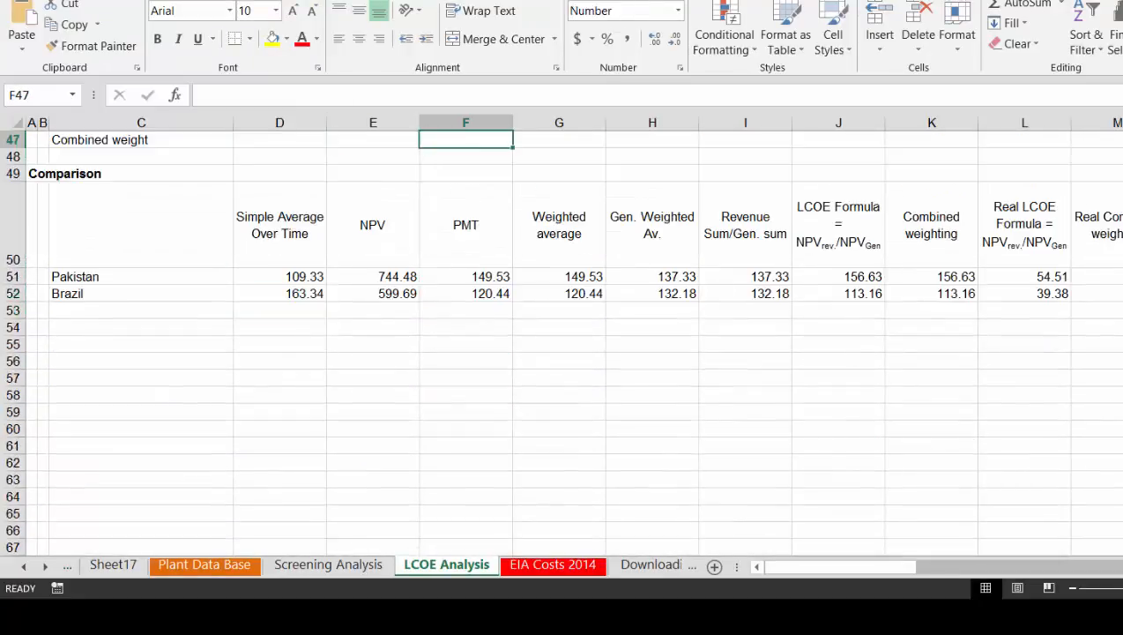
pyautogui.press('Down')
pyautogui.press('Down')
pyautogui.press('Down')
pyautogui.press('Down')
pyautogui.press('Down')
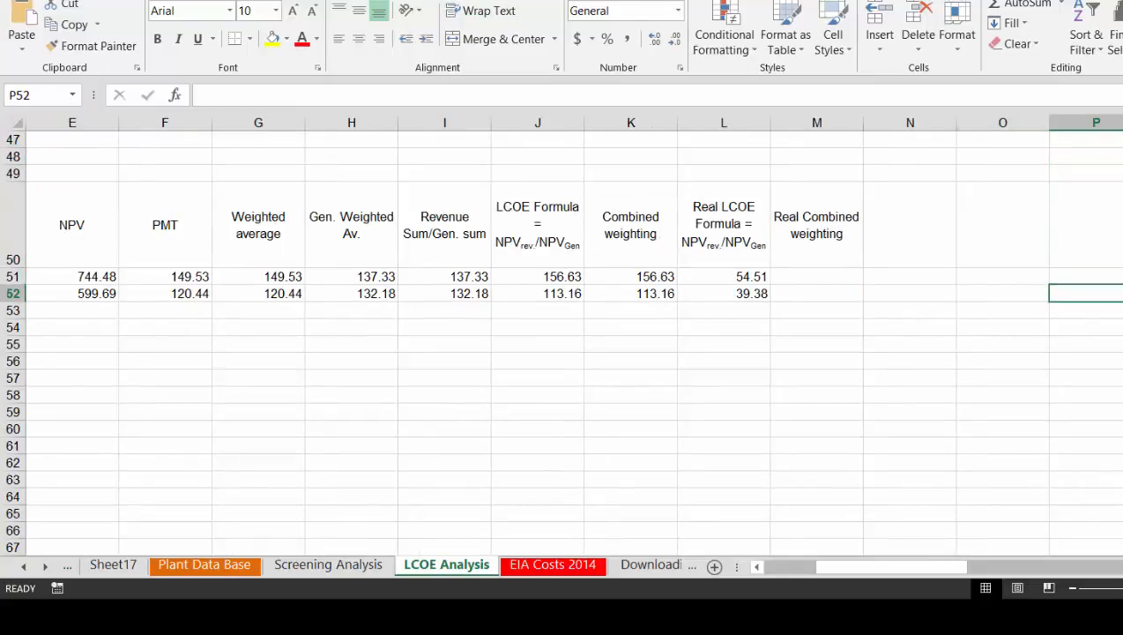
# Check the Pakistan LCOE formula in J51 against Combined weighting in K51 and Real LCOE in L51
pyautogui.press('Left')
pyautogui.press('Left')
pyautogui.press('Left')
pyautogui.press('Left')
pyautogui.press('Left')
pyautogui.press('Left')
pyautogui.press('Up')
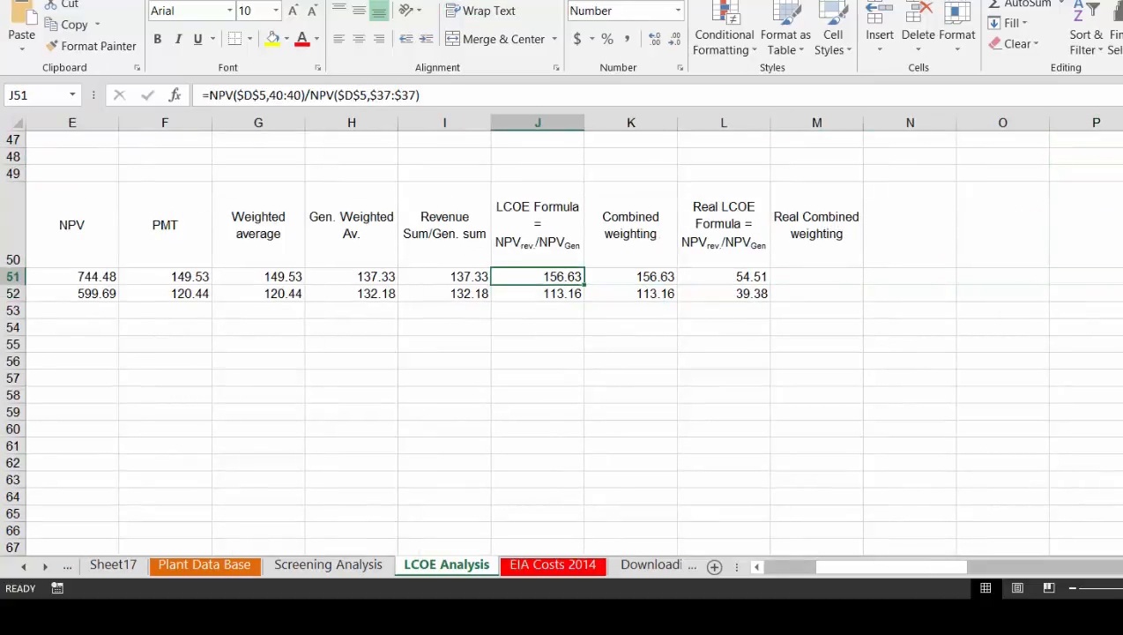
pyautogui.hotkey('shift', 'Right')
pyautogui.hotkey('shift', 'Down')
pyautogui.press('Right')
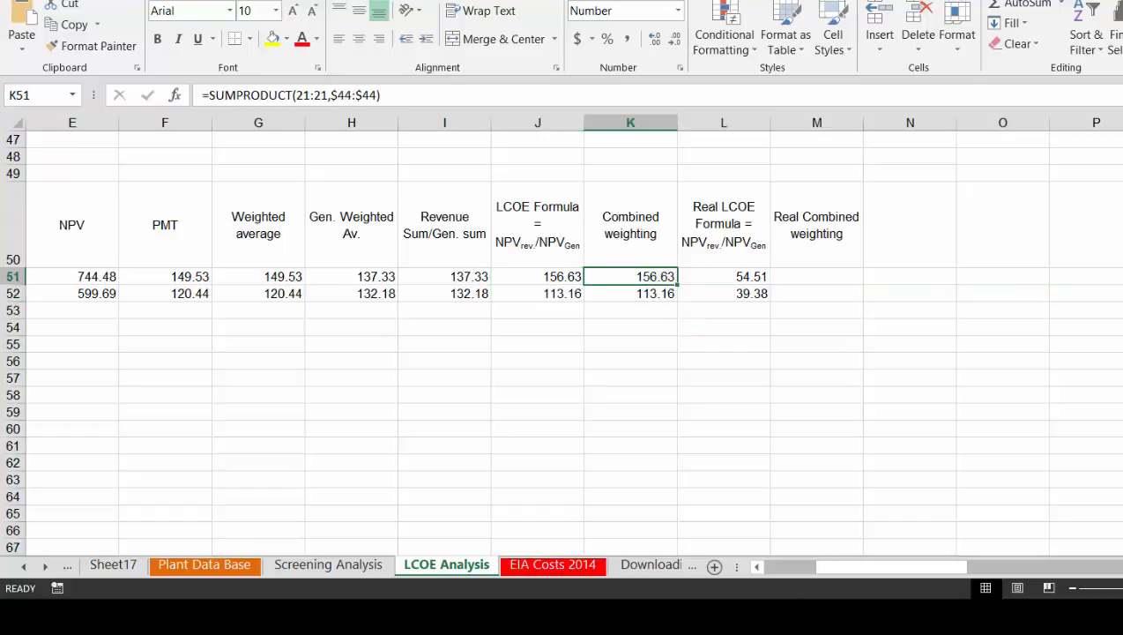
pyautogui.press('Left')
pyautogui.press('Right')
pyautogui.press('Right')
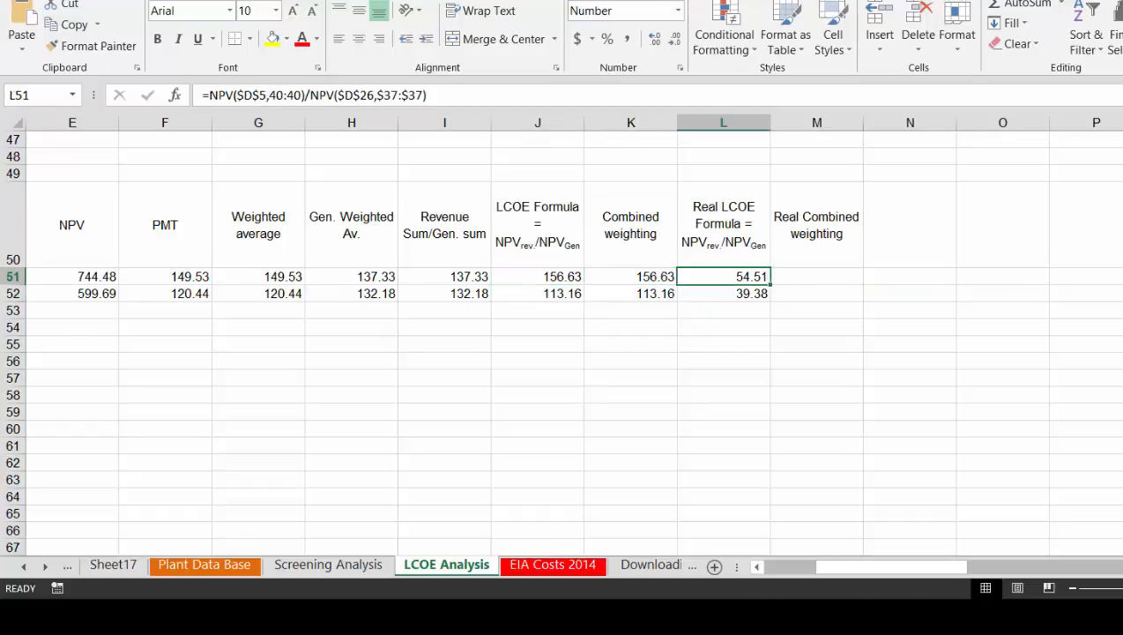
# Examine the discount rate and inflation assumptions and the model rows for real tariffs and PV factors that feed the Real LCOE
pyautogui.press('Home')
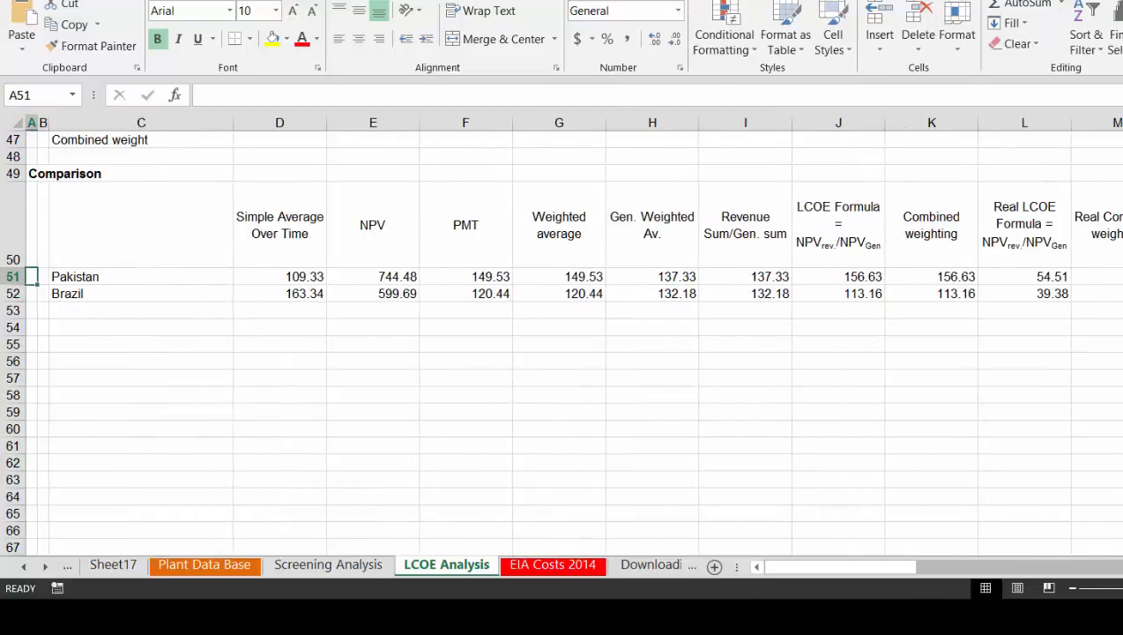
pyautogui.press('pageup')
pyautogui.press('pageup')
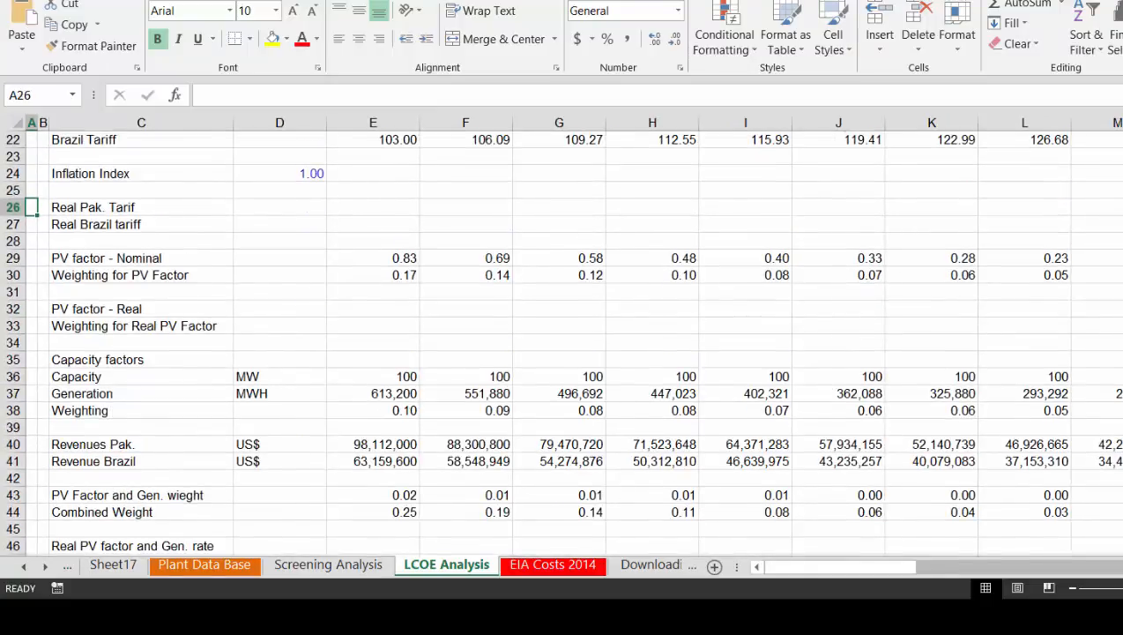
pyautogui.press('Down')
pyautogui.press('Down')
pyautogui.press('Down')
pyautogui.press('Down')
pyautogui.press('Down')
pyautogui.press('Down')
pyautogui.press('Down')
pyautogui.press('Down')
pyautogui.press('Down')
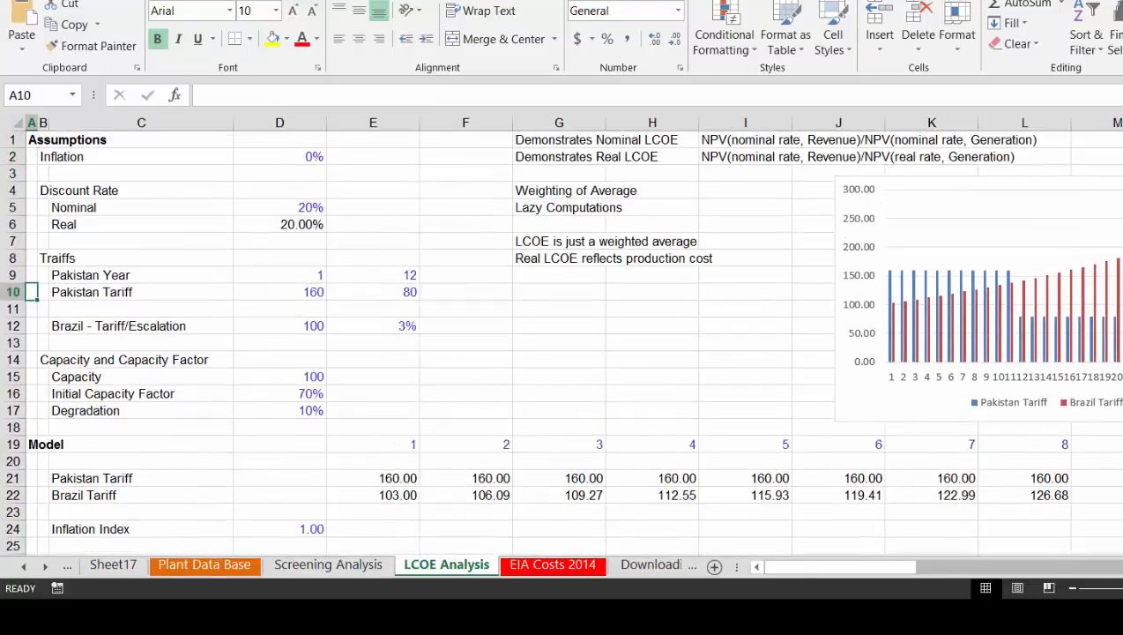
pyautogui.press('Up')
pyautogui.press('Up')
pyautogui.press('Up')
pyautogui.press('Up')
pyautogui.press('Up')
pyautogui.press('Up')
pyautogui.press('Up')
pyautogui.press('Up')
pyautogui.press('Up')
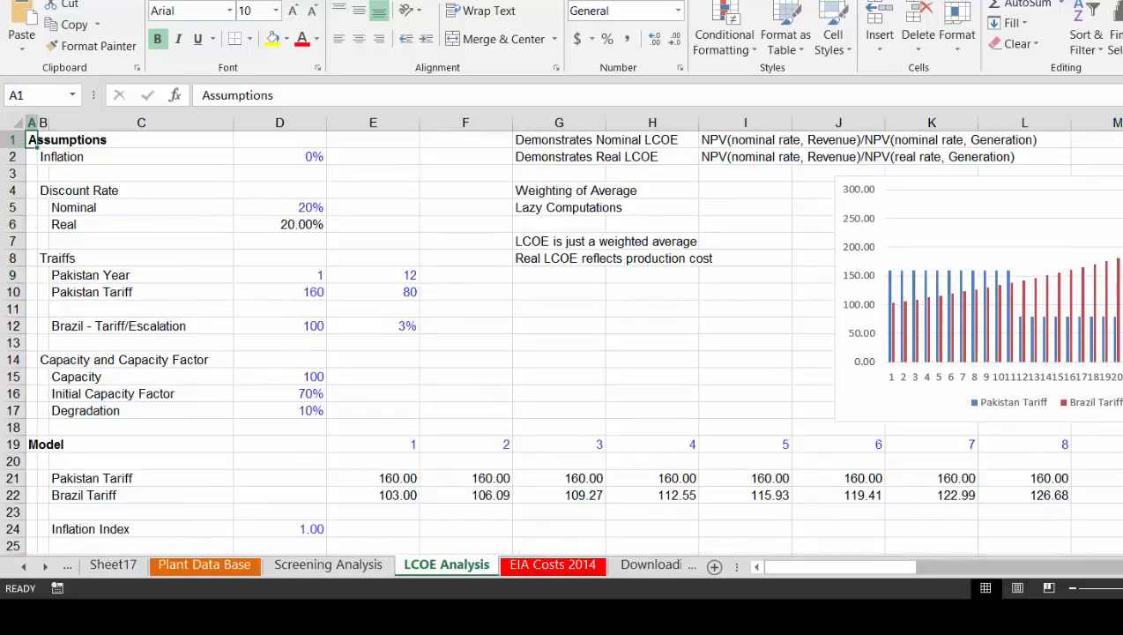
pyautogui.press('Down')
pyautogui.press('Down')
pyautogui.press('Down')
pyautogui.press('Down')
pyautogui.press('Down')
pyautogui.press('Down')
pyautogui.press('Down')
pyautogui.press('Down')
pyautogui.press('Down')
pyautogui.press('Down')
pyautogui.press('Down')
pyautogui.press('Down')
pyautogui.press('Down')
pyautogui.press('Down')
pyautogui.press('Down')
pyautogui.press('Down')
pyautogui.press('Down')
pyautogui.press('Down')
pyautogui.press('Down')
pyautogui.press('Down')
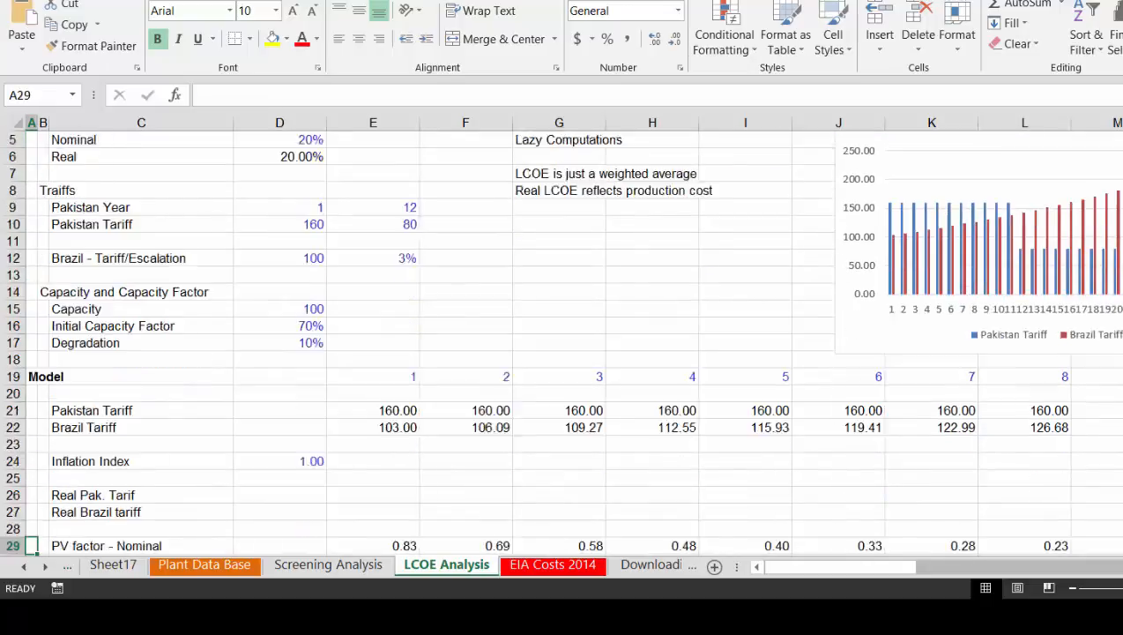
# Clear the Real LCOE formula results for Pakistan and Brazil in L51:L52 of the Comparison table
pyautogui.press('Down')
pyautogui.press('Down')
pyautogui.press('Down')
pyautogui.press('Down')
pyautogui.press('Down')
pyautogui.press('Down')
pyautogui.press('Down')
pyautogui.press('Down')
pyautogui.press('Down')
pyautogui.press('Down')
pyautogui.press('Down')
pyautogui.press('Down')
pyautogui.press('Down')
pyautogui.press('Down')
pyautogui.press('Down')
pyautogui.press('Down')
pyautogui.press('Down')
pyautogui.press('Down')
pyautogui.press('Down')
pyautogui.press('Down')
pyautogui.press('Right')
pyautogui.press('Right')
pyautogui.press('Right')
pyautogui.press('Right')
pyautogui.press('Right')
pyautogui.press('Right')
pyautogui.press('Right')
pyautogui.press('Right')
pyautogui.press('Right')
pyautogui.press('Right')
pyautogui.press('Right')
pyautogui.press('Right')
pyautogui.press('Right')
pyautogui.press('Right')
pyautogui.press('Right')
pyautogui.press('Right')
pyautogui.press('Right')
pyautogui.press('Right')
pyautogui.press('Right')
pyautogui.press('Right')
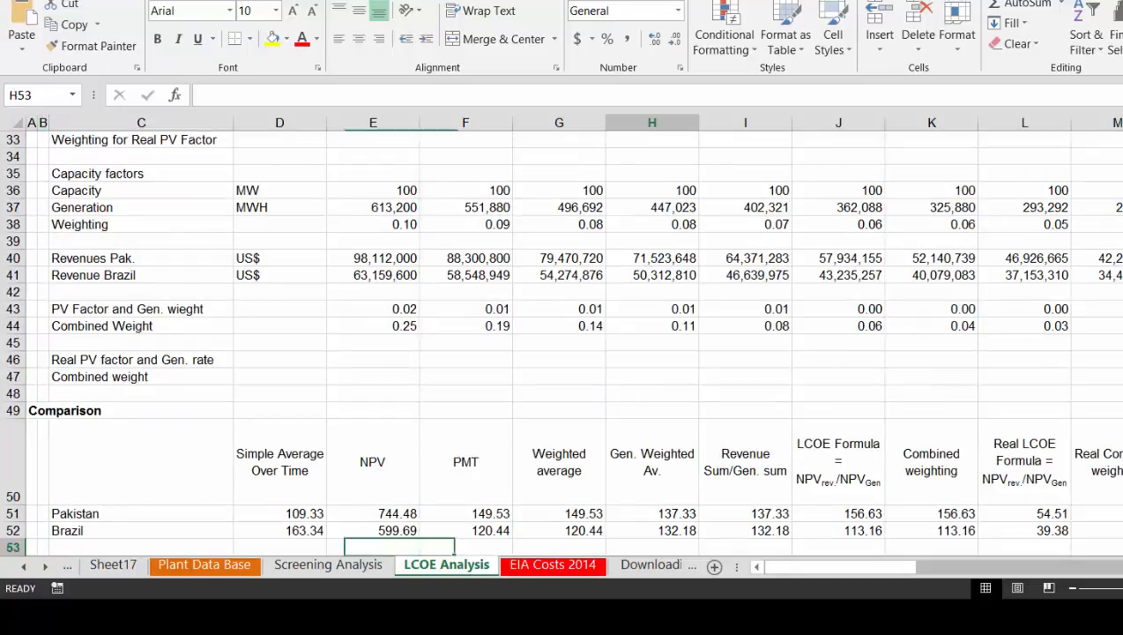
pyautogui.press('Up')
pyautogui.press('Right')
pyautogui.press('Left')
pyautogui.press('Left')
pyautogui.press('Left')
pyautogui.press('Left')
pyautogui.press('Left')
pyautogui.press('Left')
pyautogui.press('Left')
pyautogui.press('Left')
pyautogui.press('Left')
pyautogui.press('Left')
pyautogui.press('Left')
pyautogui.press('Left')
pyautogui.press('Left')
pyautogui.press('Left')
pyautogui.press('Left')
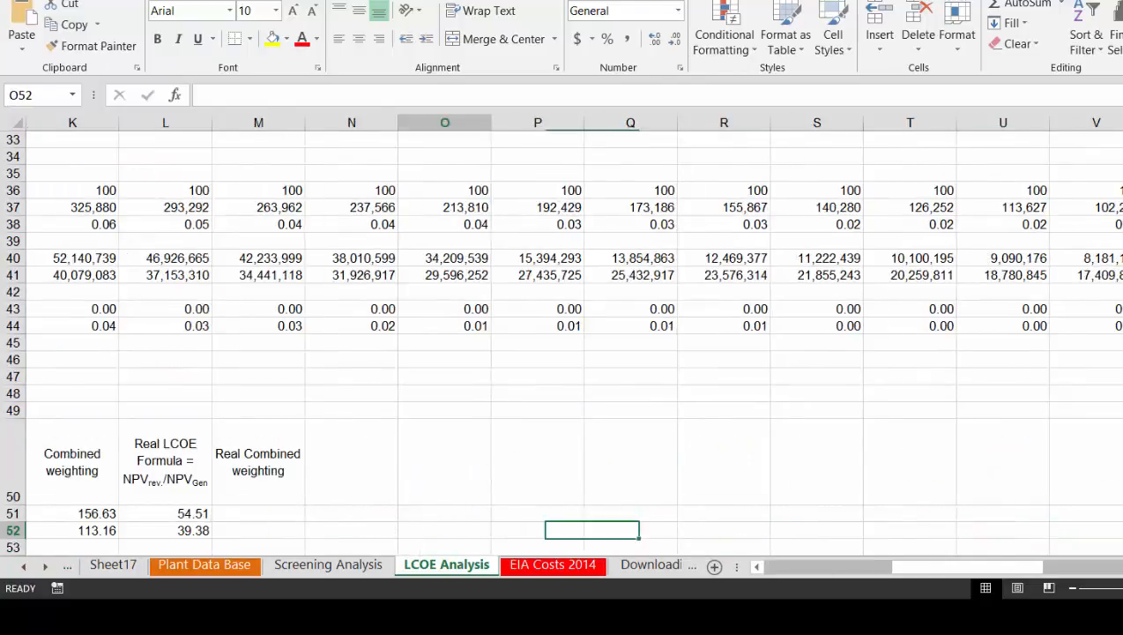
pyautogui.press('Right')
pyautogui.press('Right')
pyautogui.press('Right')
pyautogui.press('Right')
pyautogui.press('Right')
pyautogui.press('Right')
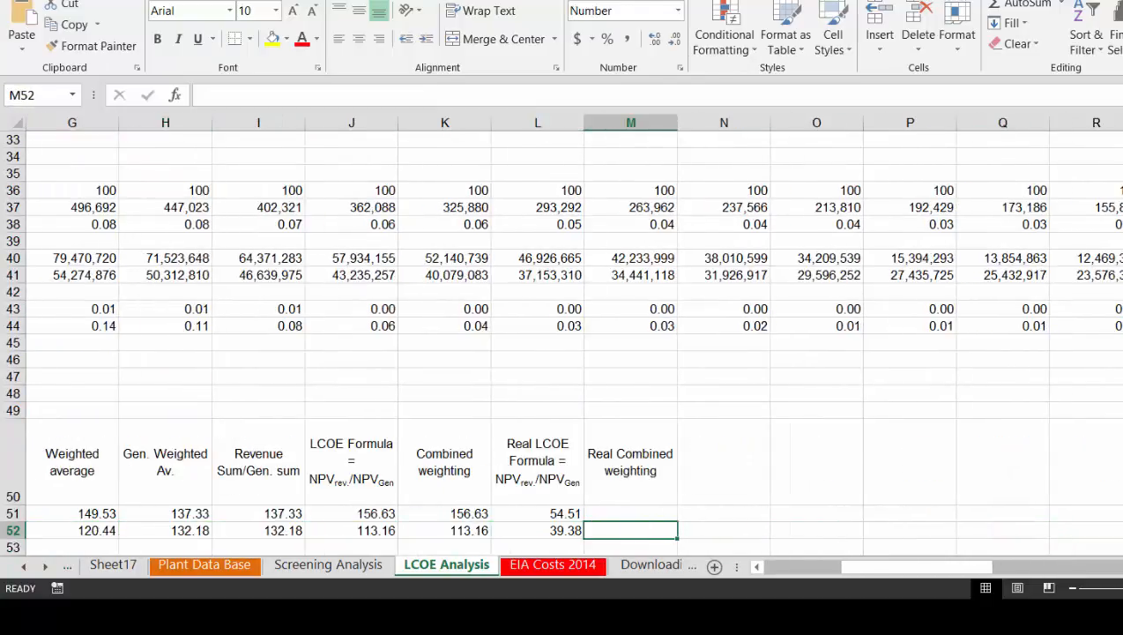
pyautogui.press('Left')
pyautogui.press('Up')
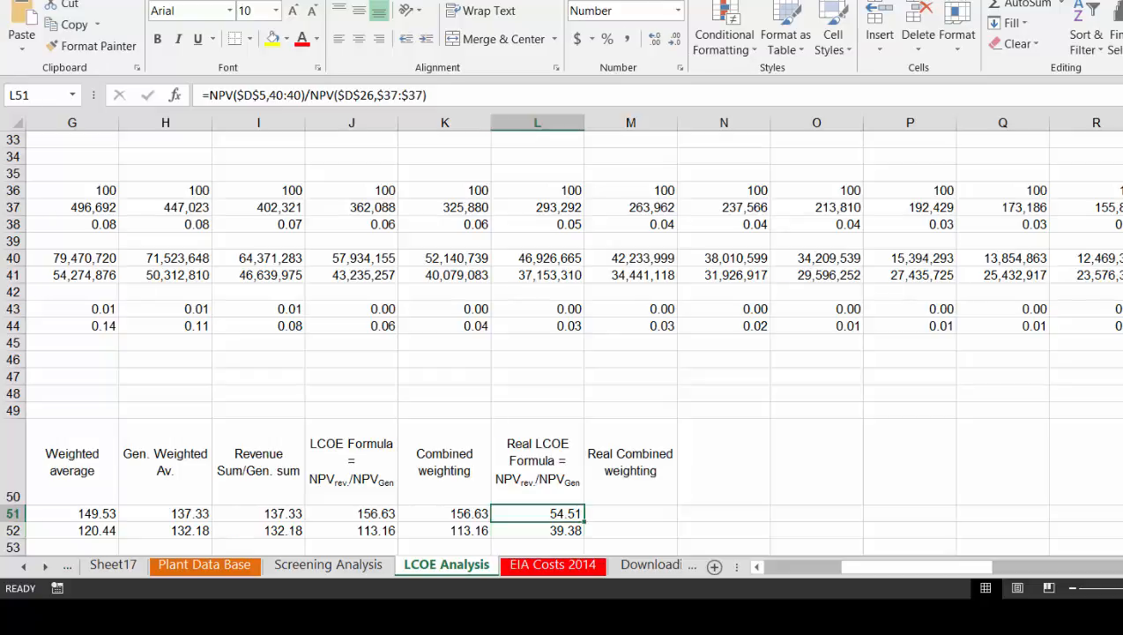
pyautogui.hotkey('shift', 'Down')
pyautogui.press('Delete')
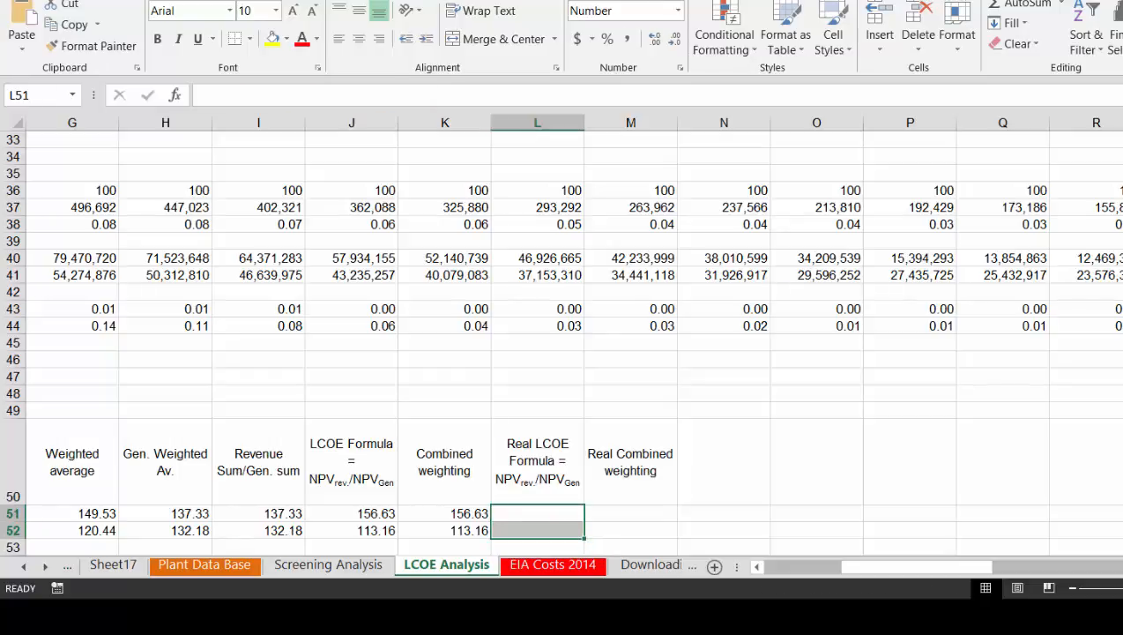
# Set the inflation rate in D2 of the assumptions to 10%
pyautogui.press('Left')
pyautogui.press('Left')
pyautogui.press('Home')
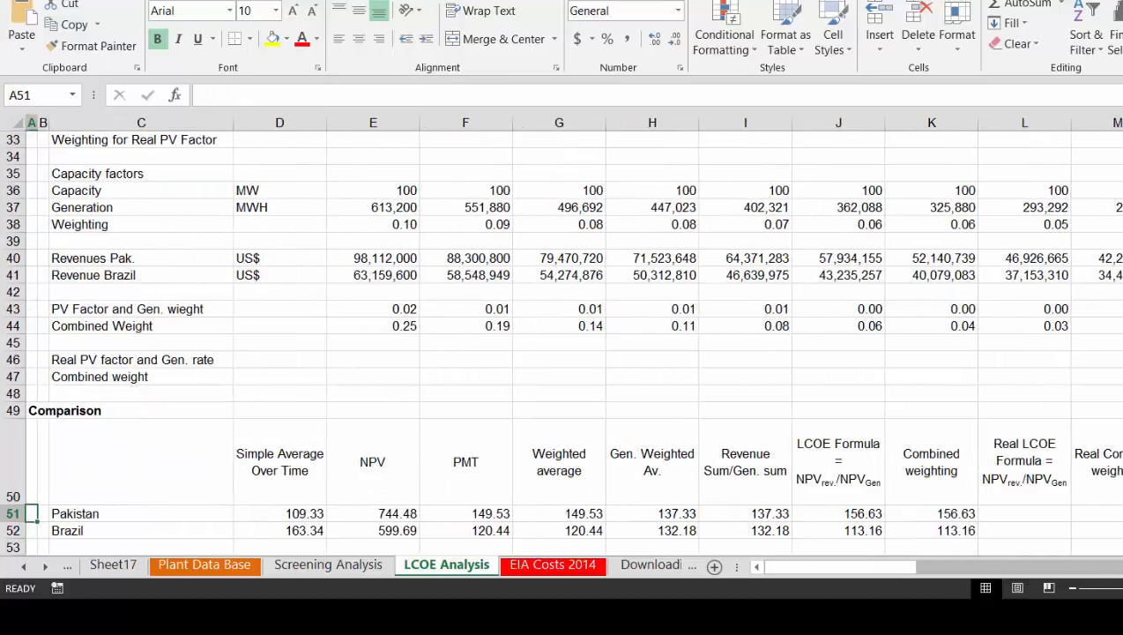
pyautogui.press('Up')
pyautogui.press('Up')
pyautogui.press('Up')
pyautogui.press('Up')
pyautogui.press('Up')
pyautogui.press('Up')
pyautogui.press('Up')
pyautogui.press('Up')
pyautogui.press('Up')
pyautogui.press('Up')
pyautogui.press('Up')
pyautogui.press('Up')
pyautogui.press('Up')
pyautogui.press('Up')
pyautogui.press('Up')
pyautogui.press('Up')
pyautogui.press('Up')
pyautogui.press('Up')
pyautogui.press('Up')
pyautogui.press('Up')
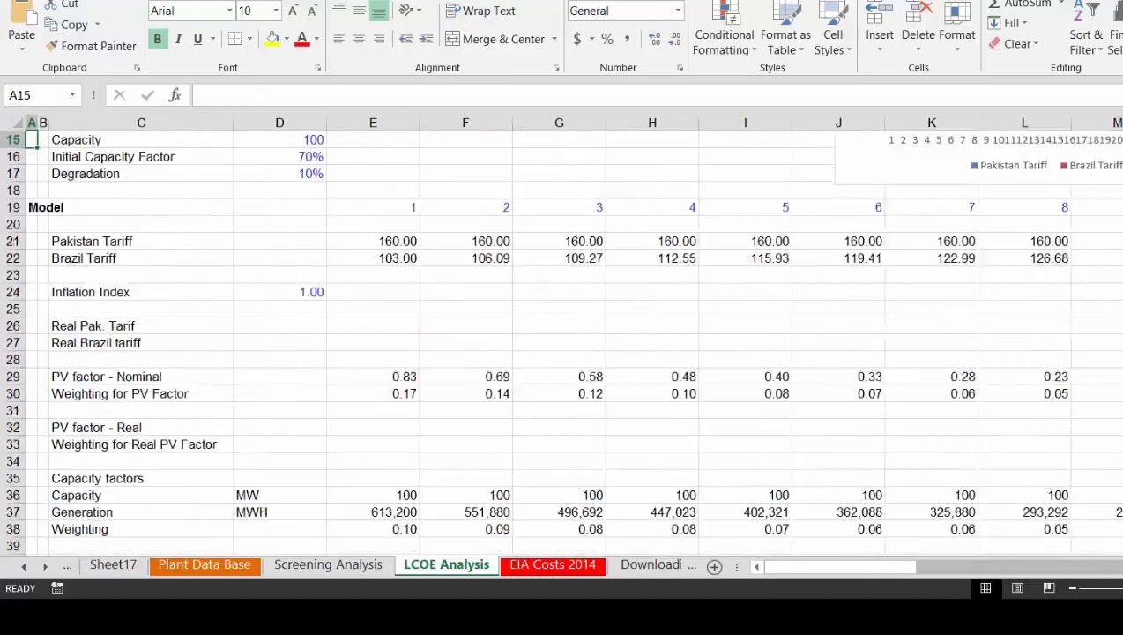
pyautogui.press('Up')
pyautogui.press('Up')
pyautogui.press('Up')
pyautogui.press('Up')
pyautogui.press('Up')
pyautogui.press('Up')
pyautogui.press('Up')
pyautogui.press('Up')
pyautogui.press('Up')
pyautogui.press('Up')
pyautogui.press('Up')
pyautogui.press('Up')
pyautogui.press('Up')
pyautogui.press('Up')
pyautogui.press('Down')
pyautogui.press('Down')
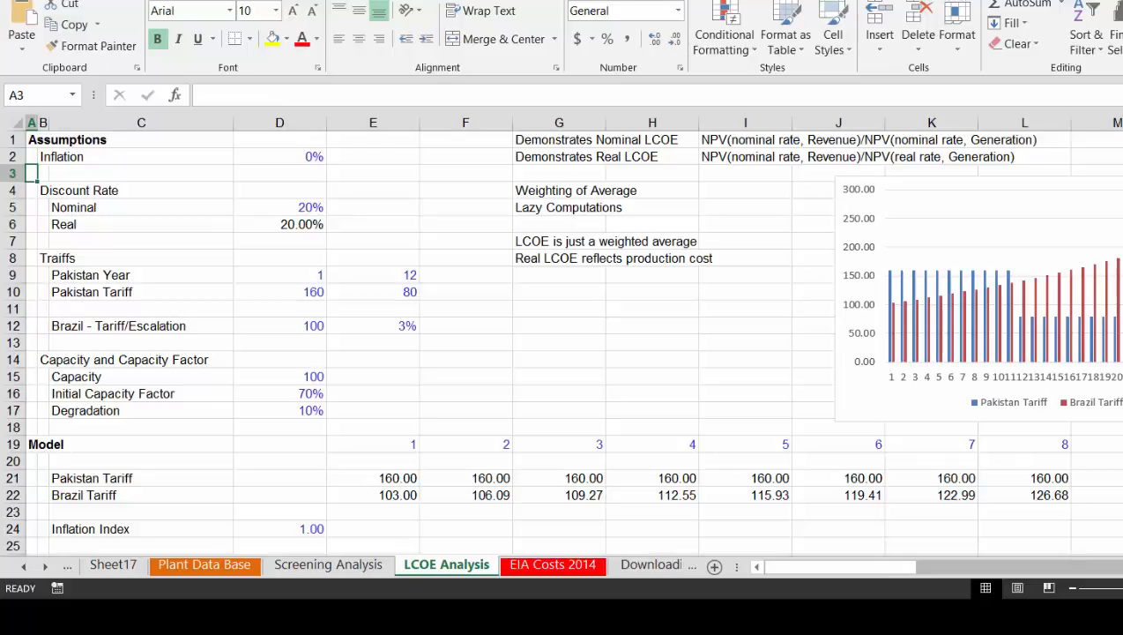
pyautogui.press('Up')
pyautogui.press('Right')
pyautogui.press('Right')
pyautogui.press('Right')
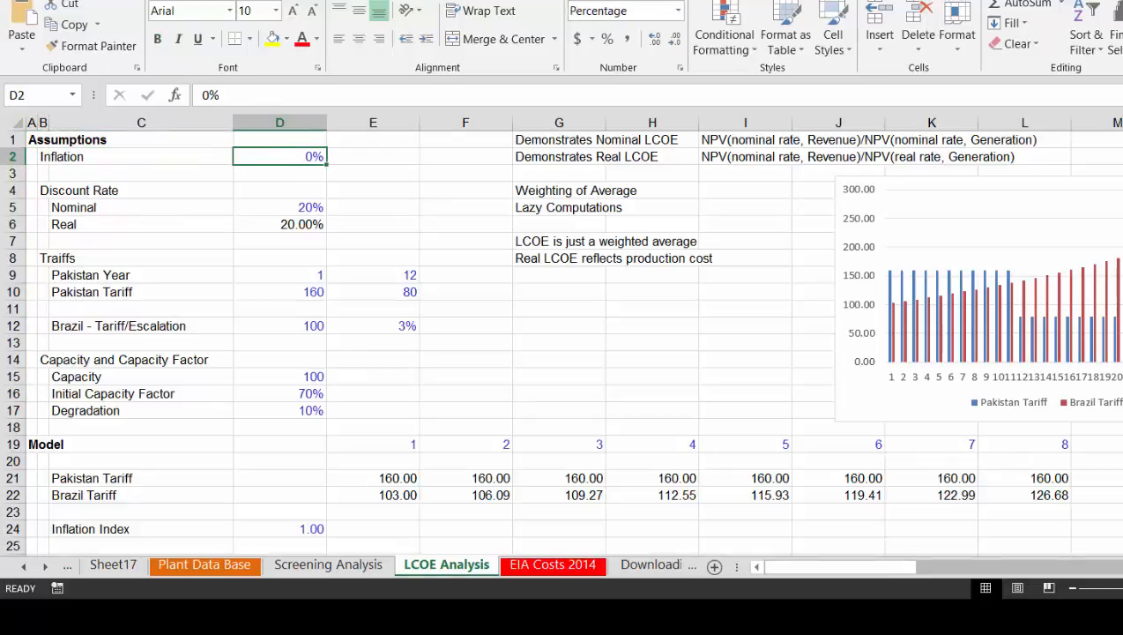
pyautogui.click(1122, 139)
pyautogui.write('1')
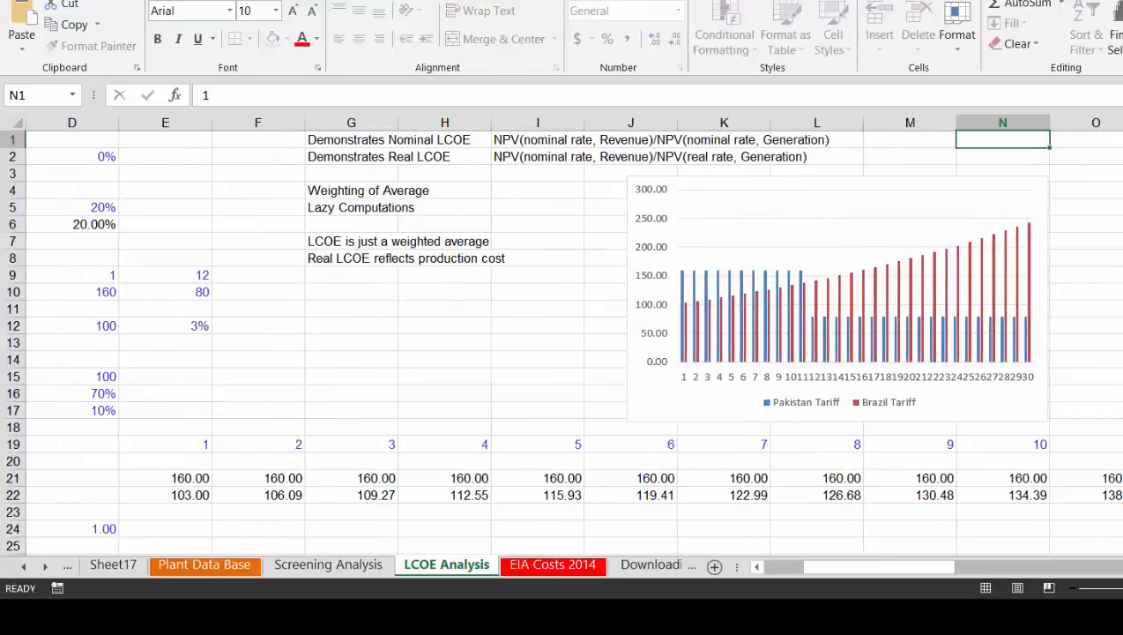
pyautogui.press('Left')
pyautogui.press('Left')
pyautogui.press('Left')
pyautogui.press('Left')
pyautogui.press('Left')
pyautogui.press('Left')
pyautogui.press('Left')
pyautogui.press('Left')
pyautogui.press('Left')
pyautogui.press('Left')
pyautogui.press('Left')
pyautogui.press('Left')
pyautogui.press('Left')
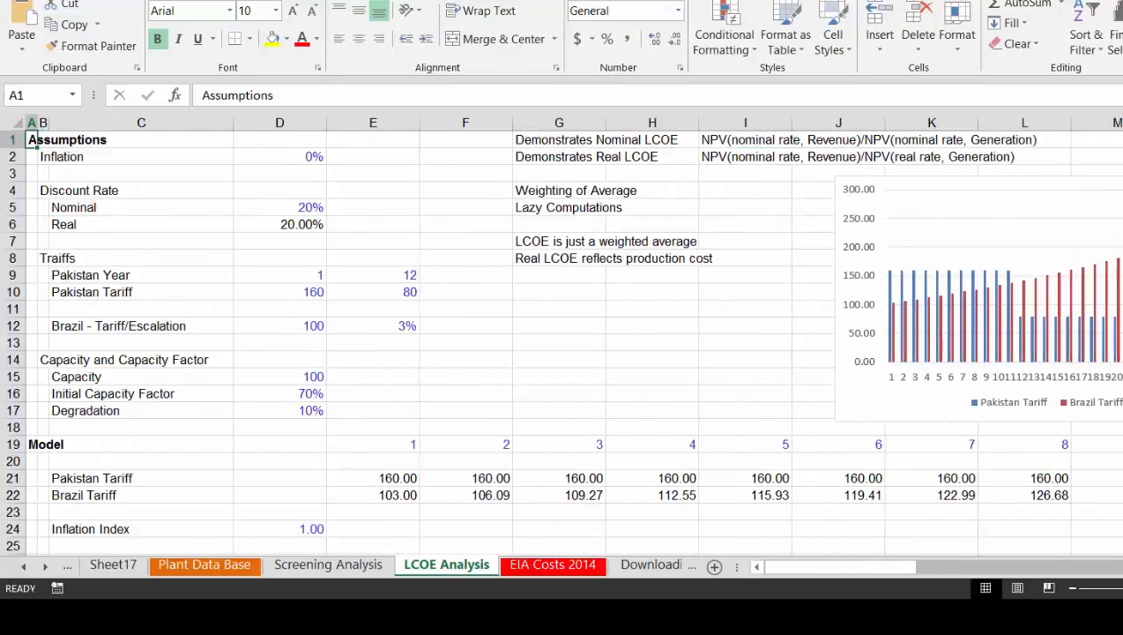
pyautogui.press('Right')
pyautogui.press('Right')
pyautogui.press('Down')
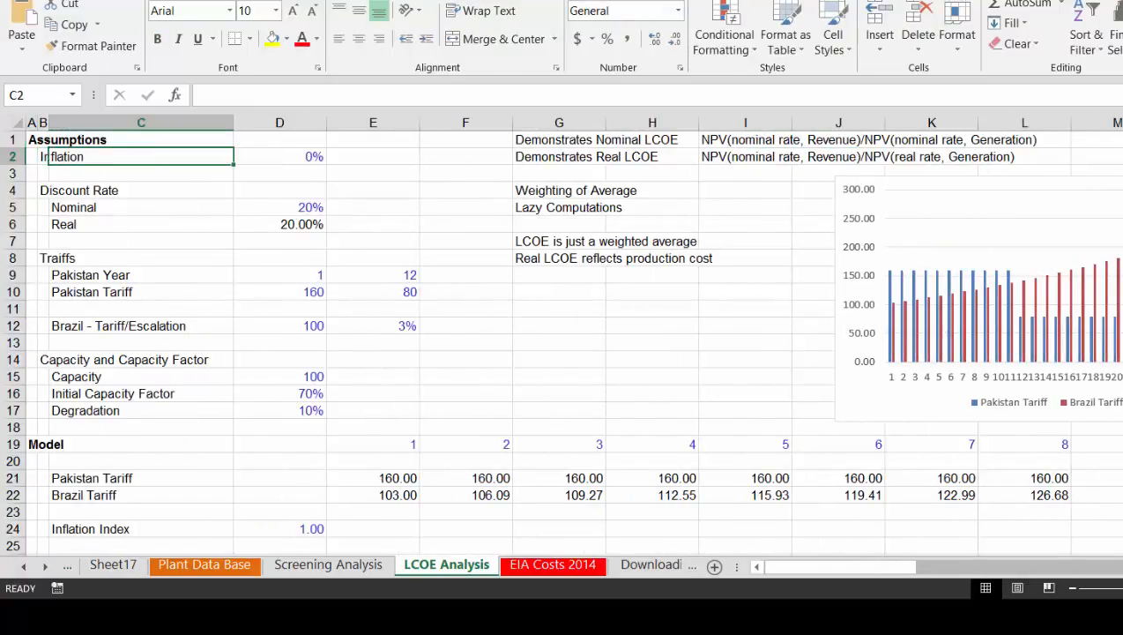
pyautogui.press('Right')
pyautogui.write('10')
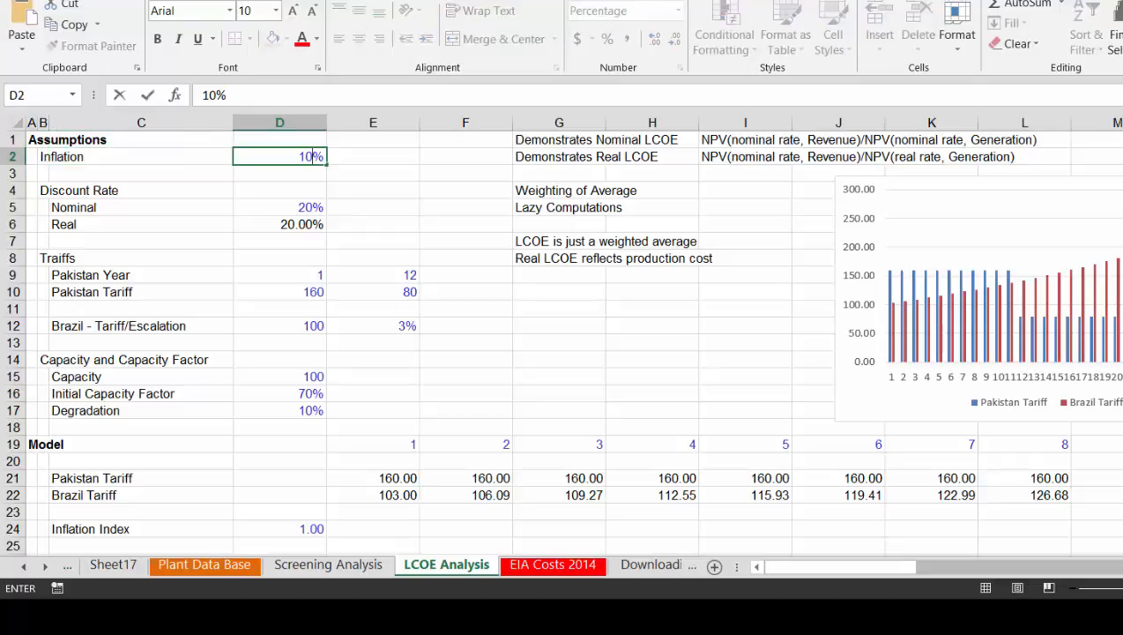
pyautogui.press('Return')
# Re-enter the real discount rate in D6 as =(1+D5)/(1+D2)-1, from the nominal rate and inflation
pyautogui.press('Down')
pyautogui.press('Down')
pyautogui.press('Down')
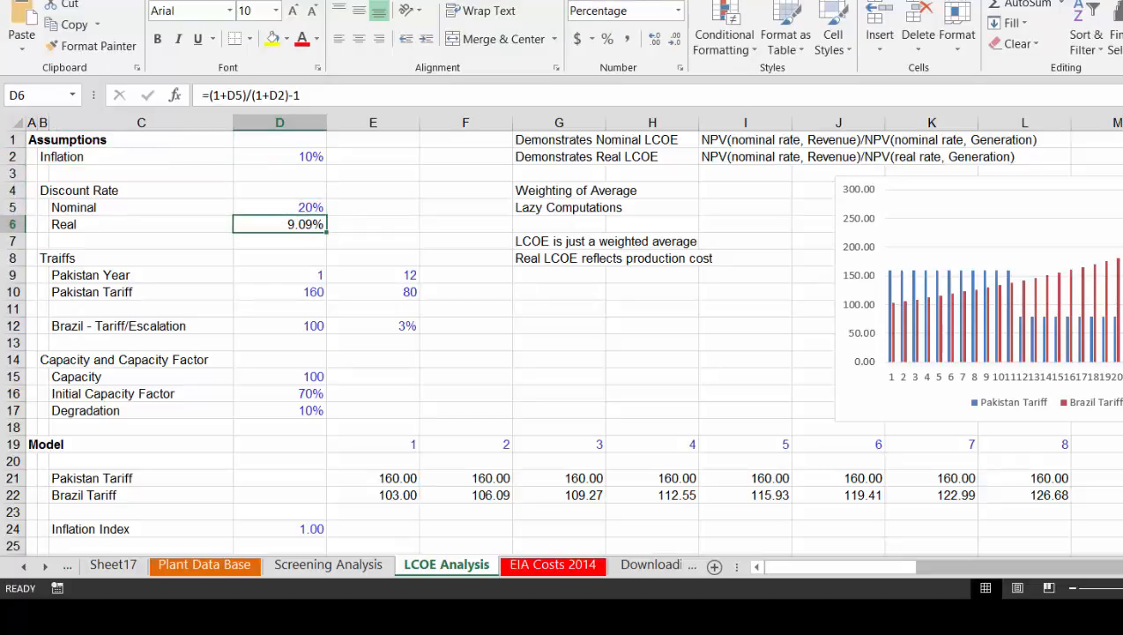
pyautogui.write('=(1')
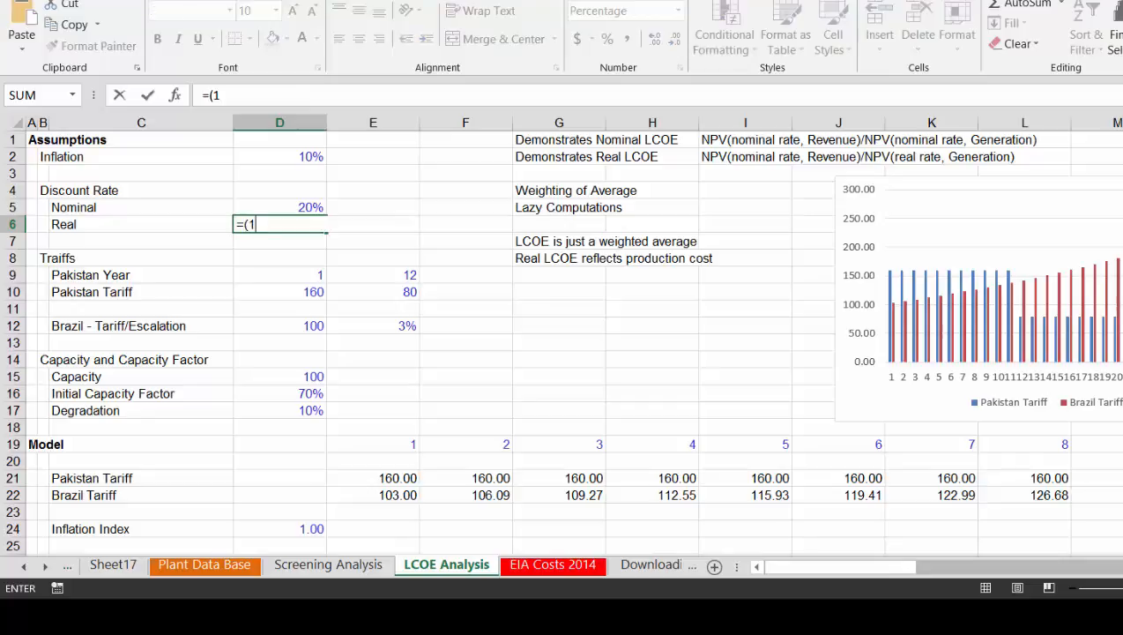
pyautogui.write('+')
pyautogui.press('Up')
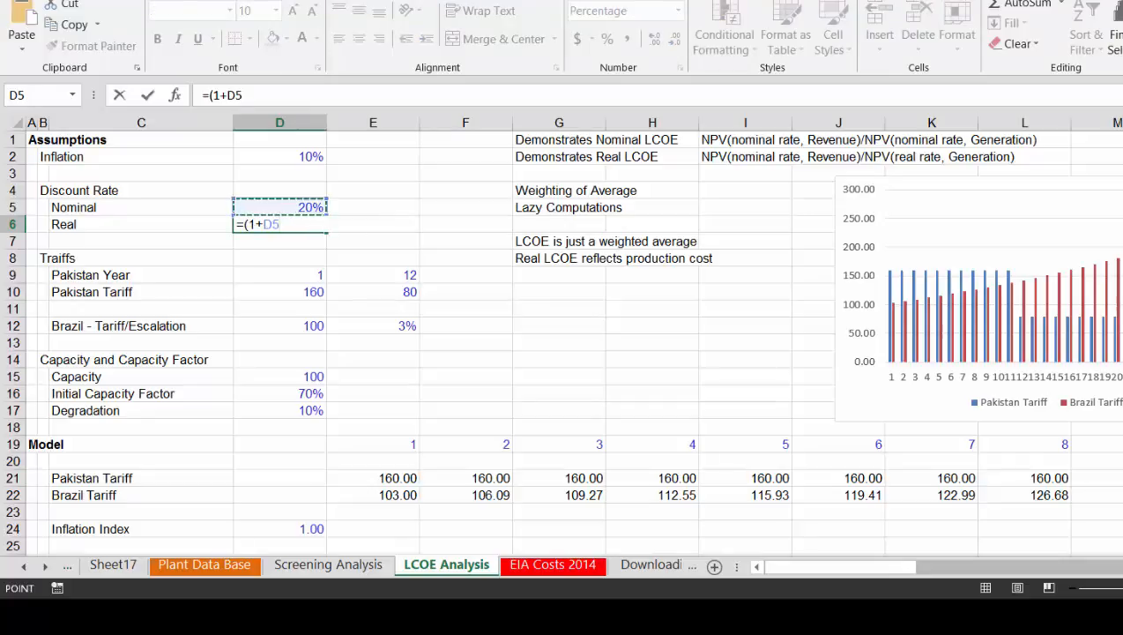
pyautogui.write(')/')
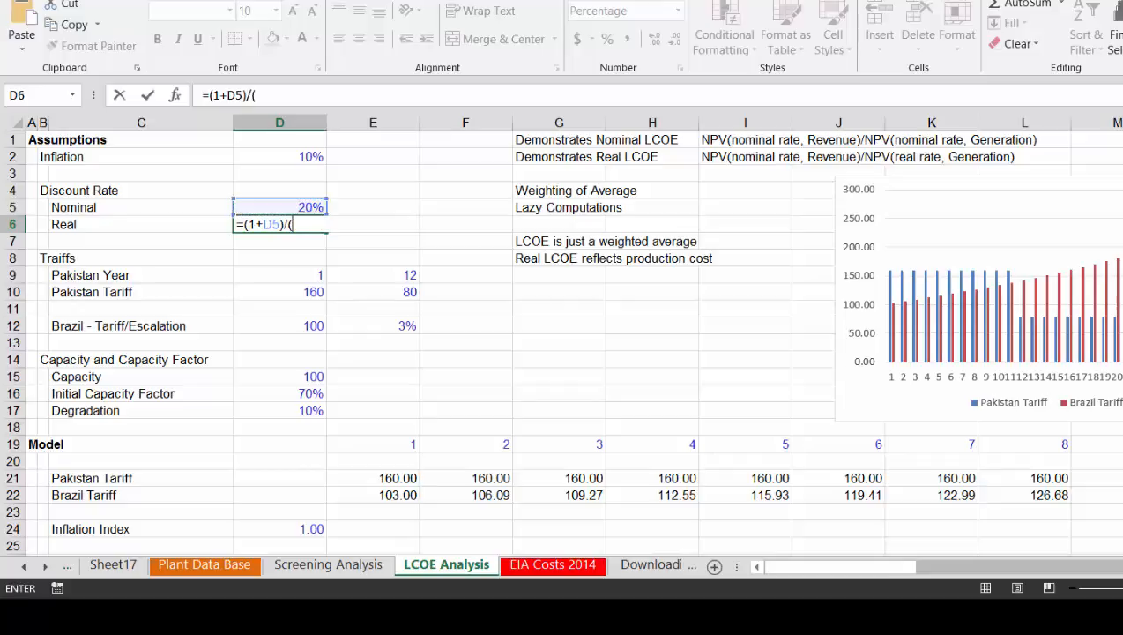
pyautogui.write('(1+')
pyautogui.press('Up')
pyautogui.press('Up')
pyautogui.press('Up')
pyautogui.press('Up')
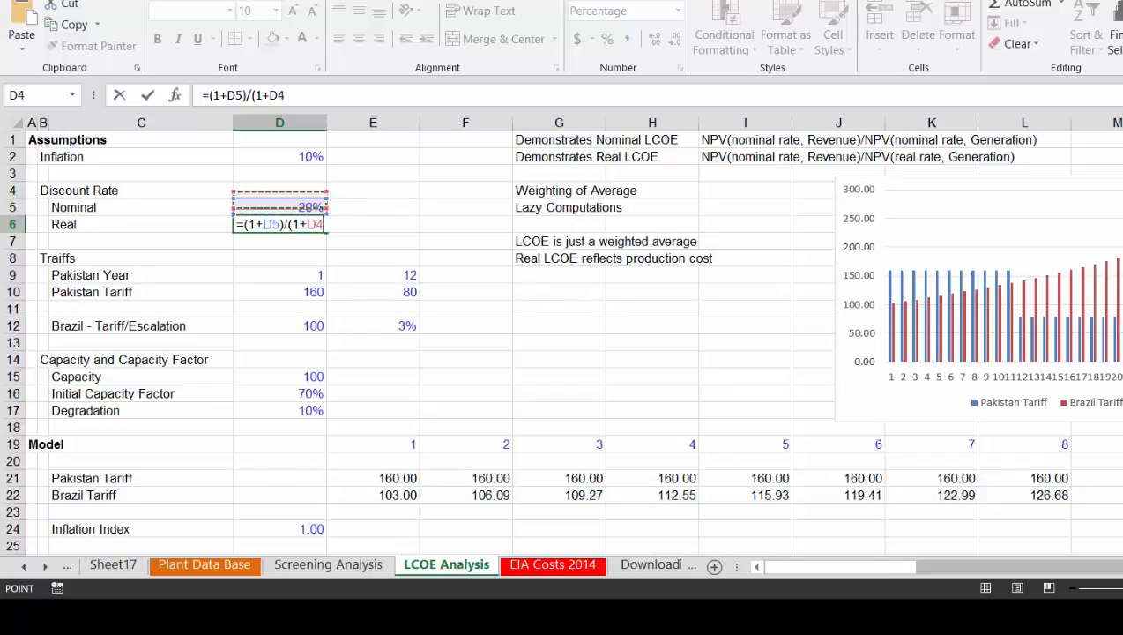
pyautogui.write(')-1')
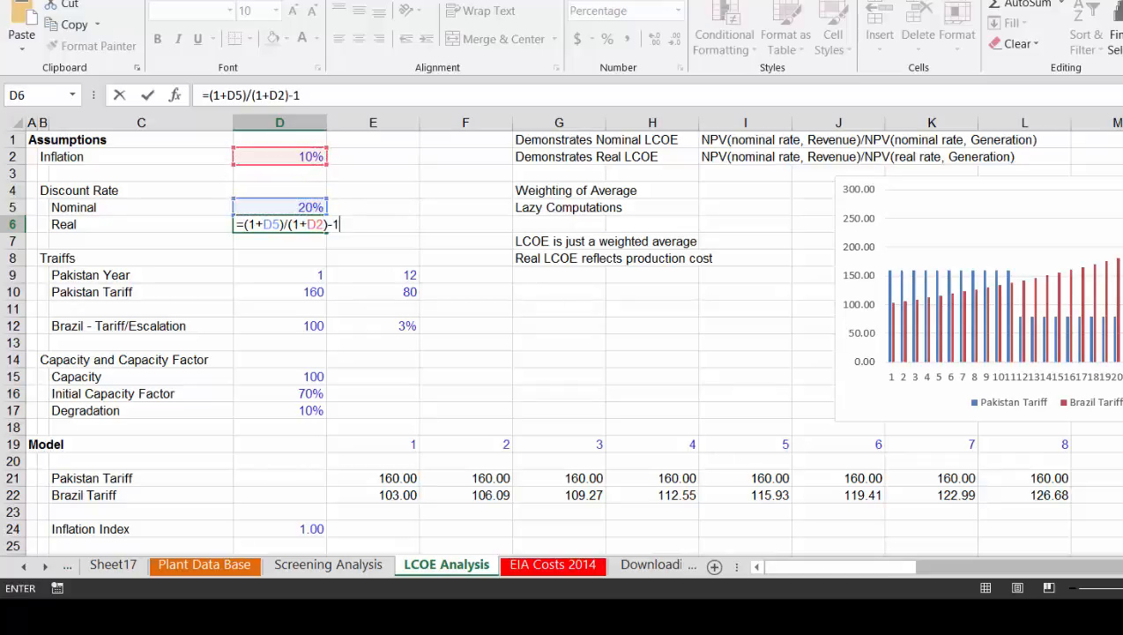
pyautogui.press('Return')
# Format the nominal discount rate in D5 with two decimal places and return to the inflation rate in D2
pyautogui.press('Up')
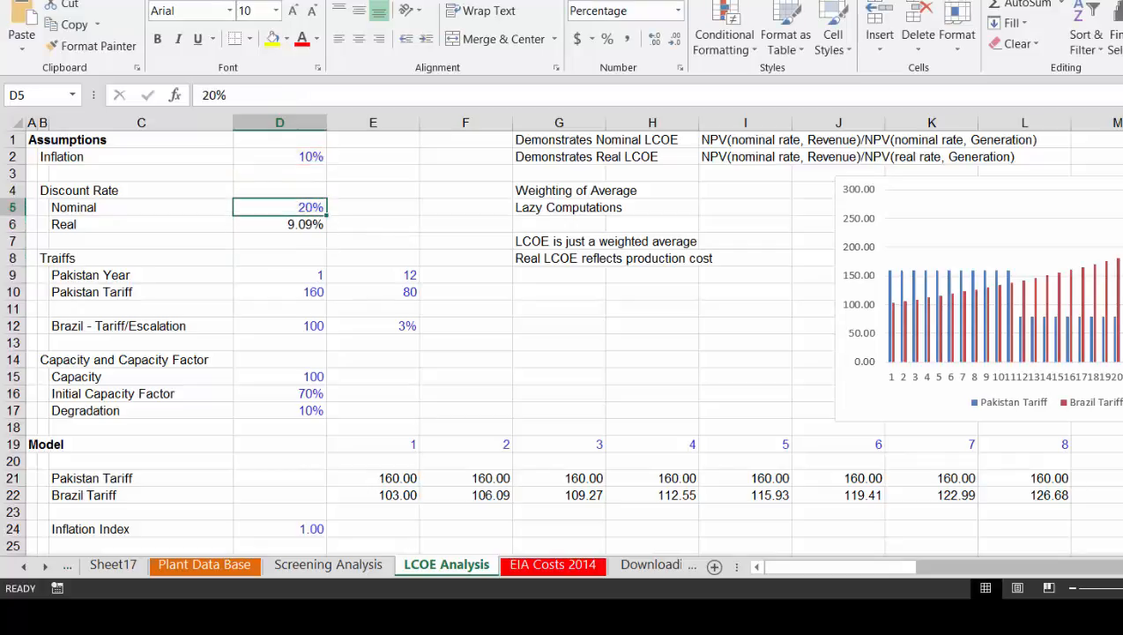
pyautogui.press('Up')
pyautogui.press('Up')
pyautogui.press('Up')
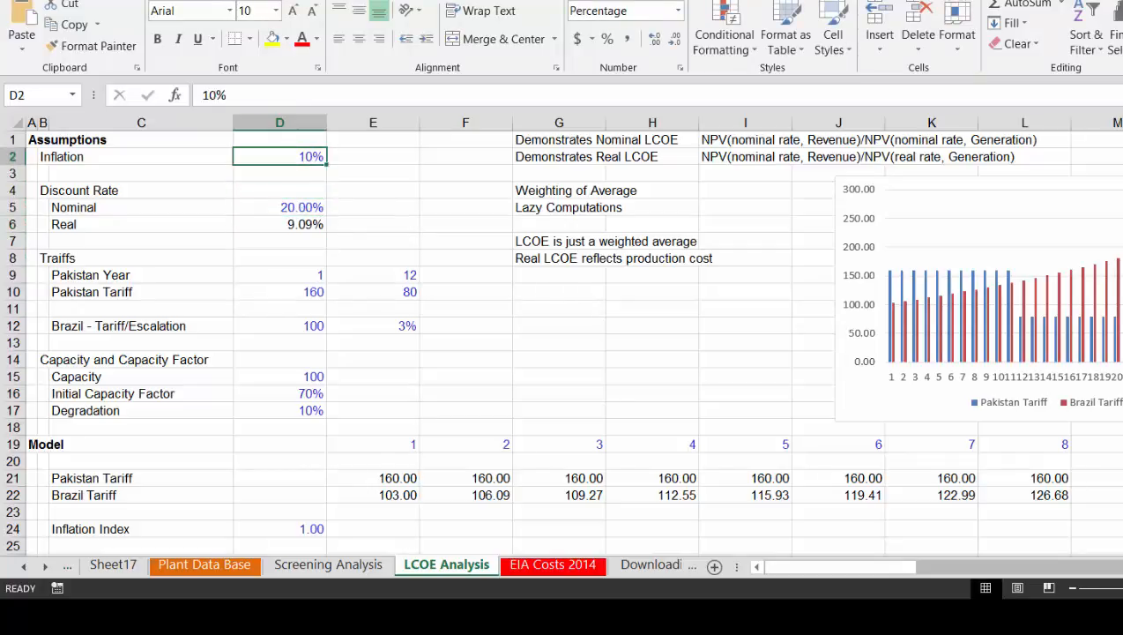
# Enter the first-year Inflation Index formula =D24*(1+$D$2) in E24 of the model
pyautogui.press('Up')
pyautogui.press('Down')
pyautogui.press('Down')
pyautogui.press('Down')
pyautogui.press('Down')
pyautogui.press('Down')
pyautogui.press('Down')
pyautogui.press('Down')
pyautogui.press('Down')
pyautogui.press('Down')
pyautogui.press('Down')
pyautogui.press('Down')
pyautogui.press('Down')
pyautogui.press('Down')
pyautogui.press('Down')
pyautogui.press('Down')
pyautogui.press('Down')
pyautogui.press('Down')
pyautogui.press('Down')
pyautogui.press('Down')
pyautogui.press('Down')
pyautogui.press('Down')
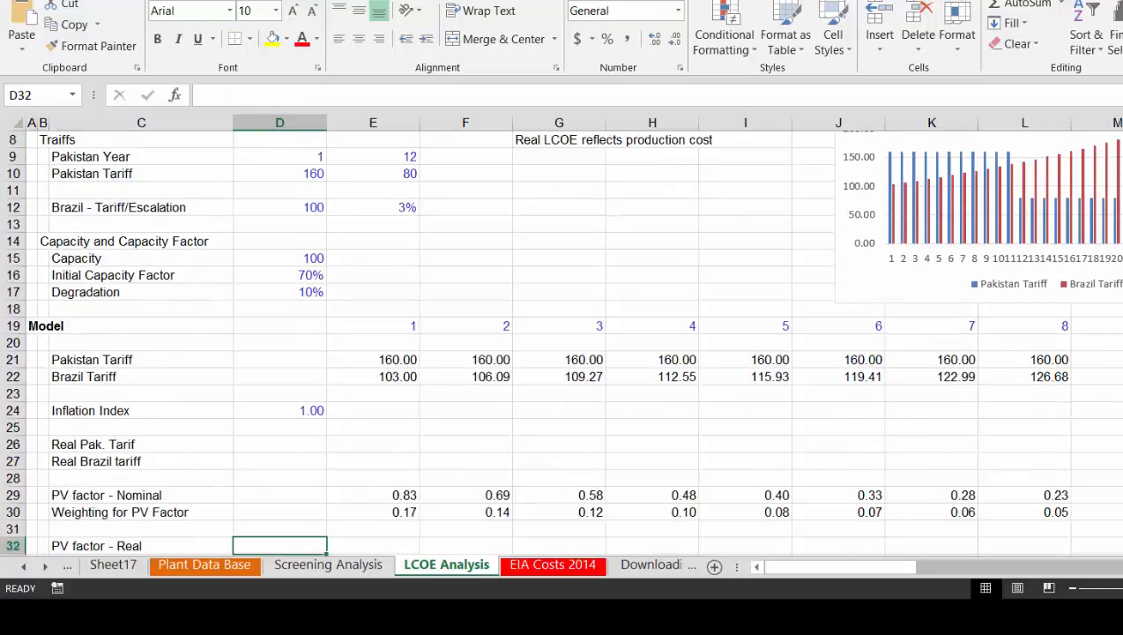
pyautogui.press('Up')
pyautogui.press('Up')
pyautogui.press('Up')
pyautogui.press('Up')
pyautogui.press('Up')
pyautogui.press('Up')
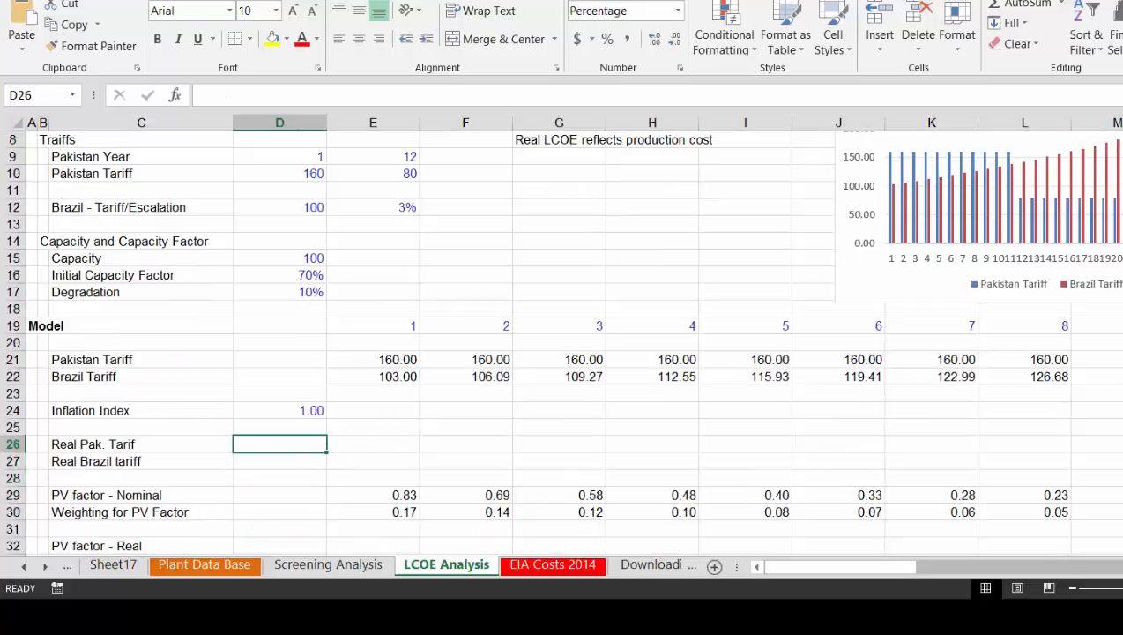
pyautogui.press('Right')
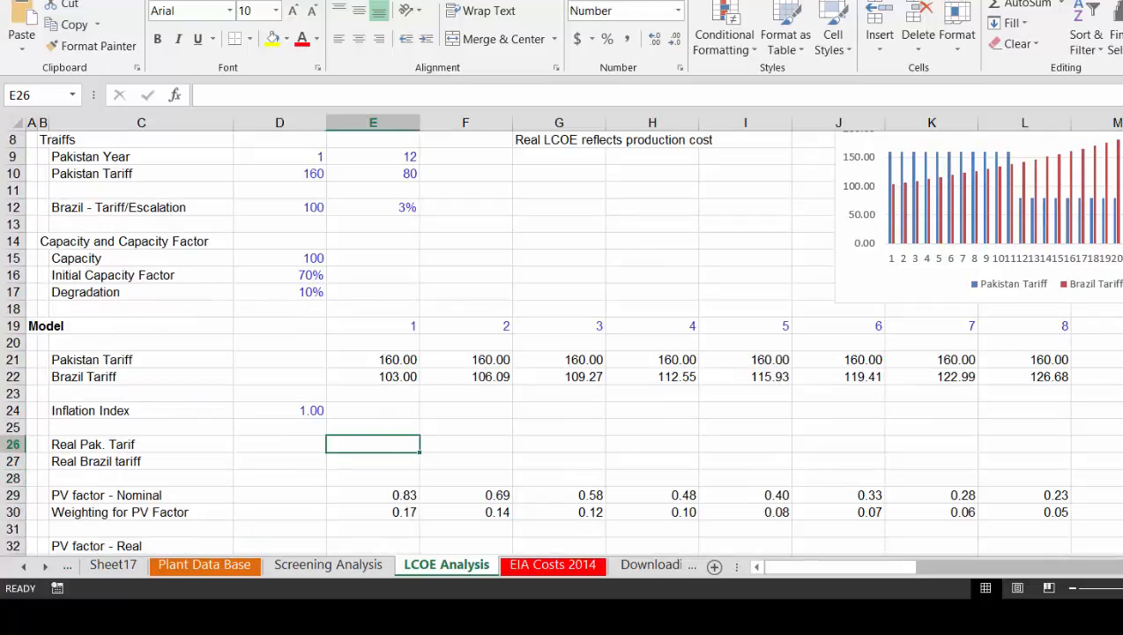
pyautogui.click(372, 411)
pyautogui.write('=')
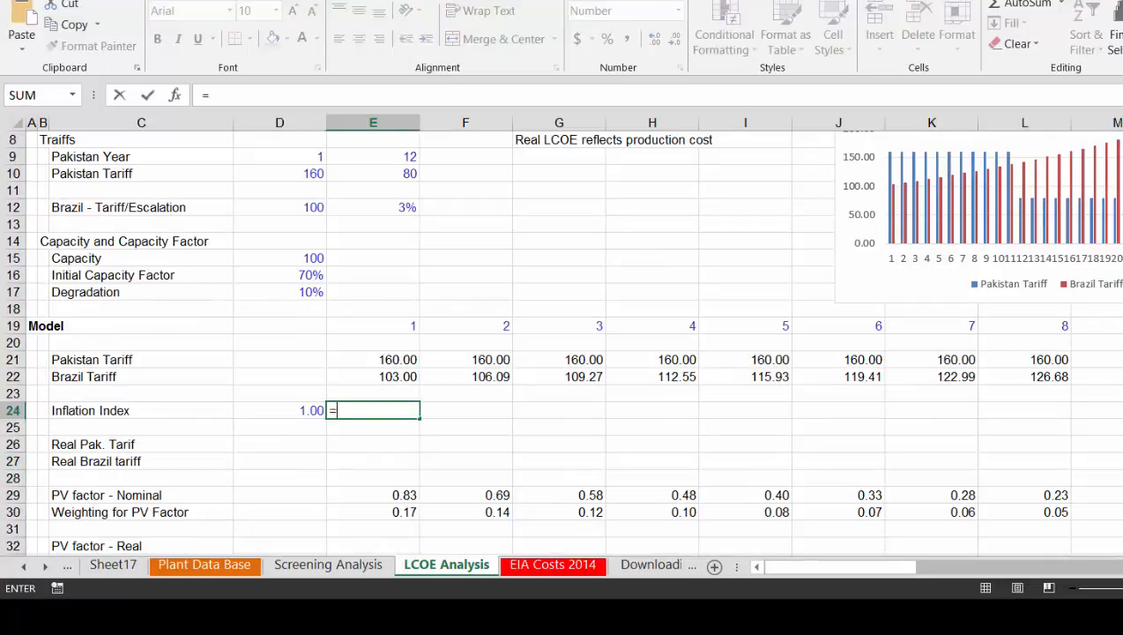
pyautogui.press('Left')
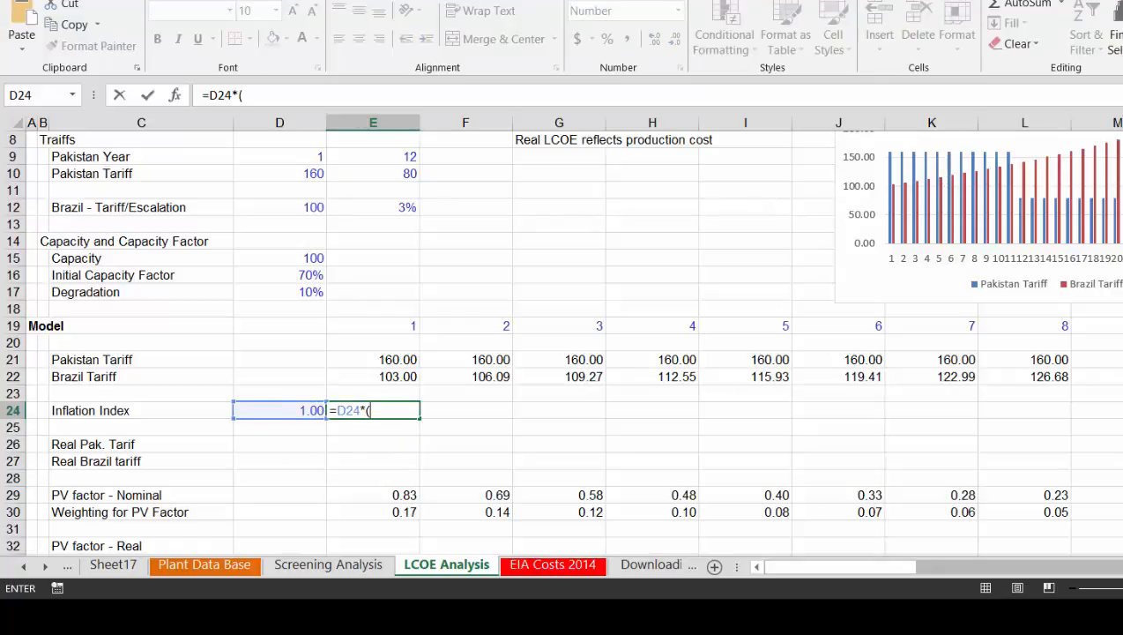
pyautogui.write('*(1+')
pyautogui.press('Up')
pyautogui.press('Up')
pyautogui.press('Up')
pyautogui.press('Up')
pyautogui.press('Up')
pyautogui.press('Up')
pyautogui.press('Up')
pyautogui.press('Up')
pyautogui.press('Up')
pyautogui.press('Up')
pyautogui.press('Up')
pyautogui.press('Up')
pyautogui.press('Up')
pyautogui.press('Up')
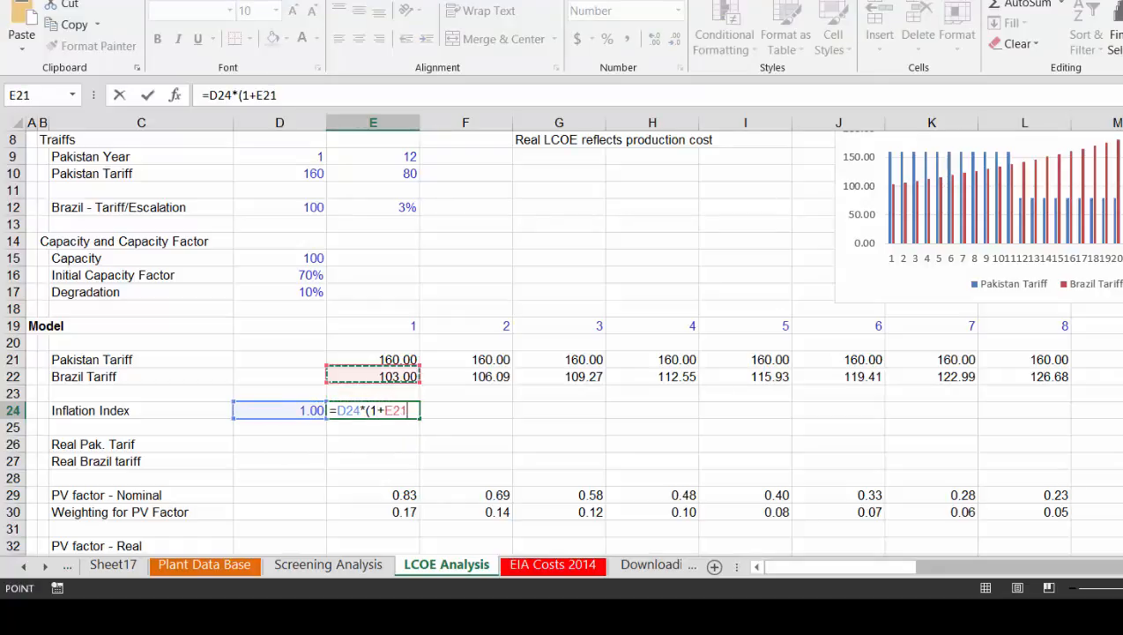
pyautogui.press('Up')
pyautogui.press('Up')
pyautogui.press('Up')
pyautogui.press('Up')
pyautogui.press('Up')
pyautogui.press('Up')
pyautogui.press('Up')
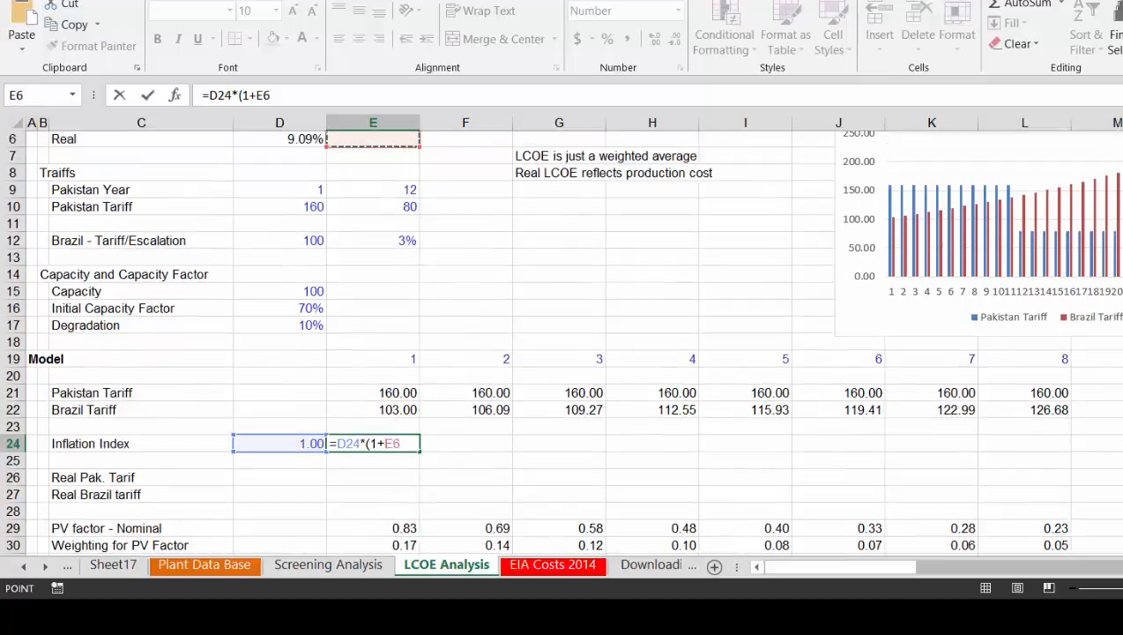
pyautogui.press('Up')
pyautogui.press('Up')
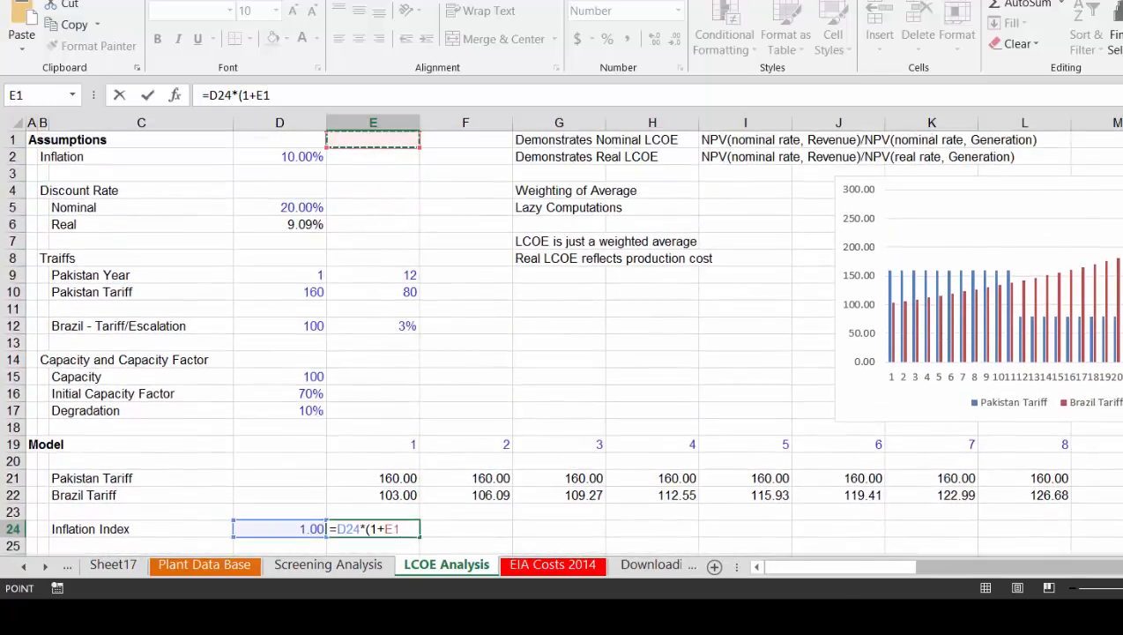
pyautogui.press('Down')
pyautogui.press('Left')
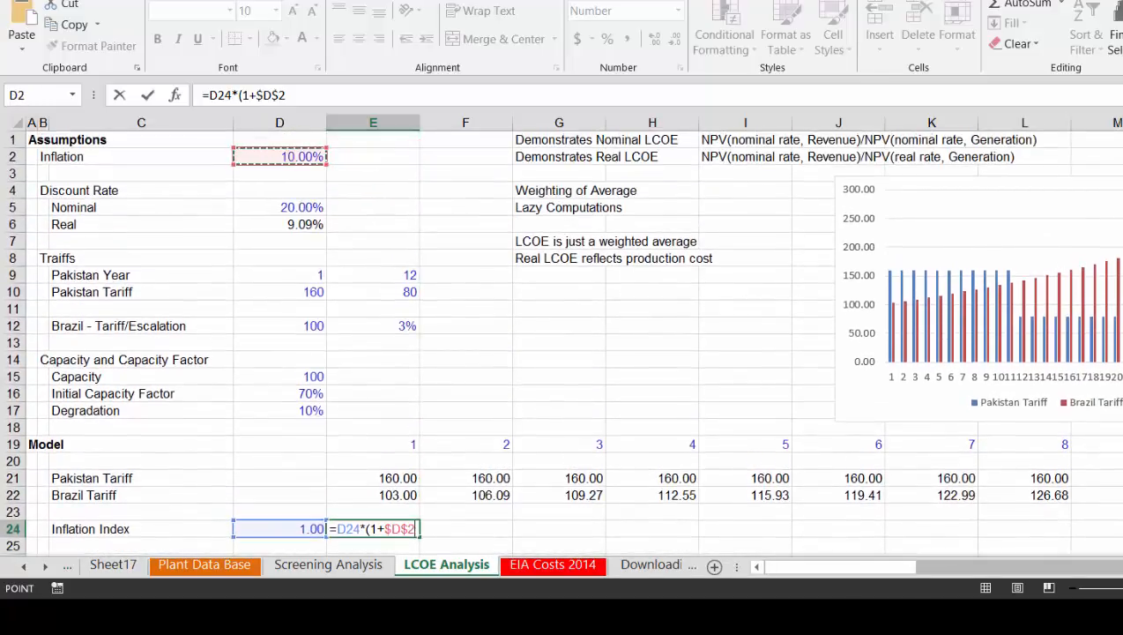
pyautogui.press('Return')
pyautogui.press('Return')
pyautogui.press('Return')
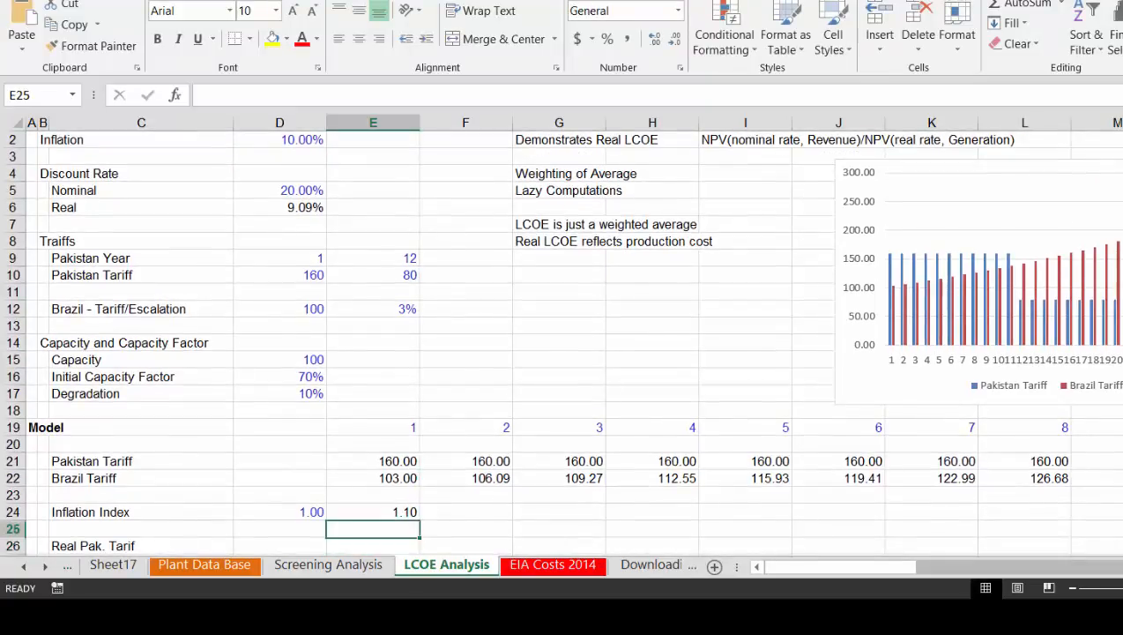
# Set the inflation rate in D2 of the assumptions to 3%
pyautogui.press('Up')
pyautogui.press('Up')
pyautogui.press('Up')
pyautogui.press('Up')
pyautogui.press('Up')
pyautogui.press('Up')
pyautogui.press('Up')
pyautogui.press('Up')
pyautogui.press('Up')
pyautogui.press('Up')
pyautogui.press('Up')
pyautogui.press('Up')
pyautogui.press('Up')
pyautogui.press('Up')
pyautogui.press('Up')
pyautogui.press('Up')
pyautogui.press('Up')
pyautogui.press('Up')
pyautogui.press('Up')
pyautogui.press('Up')
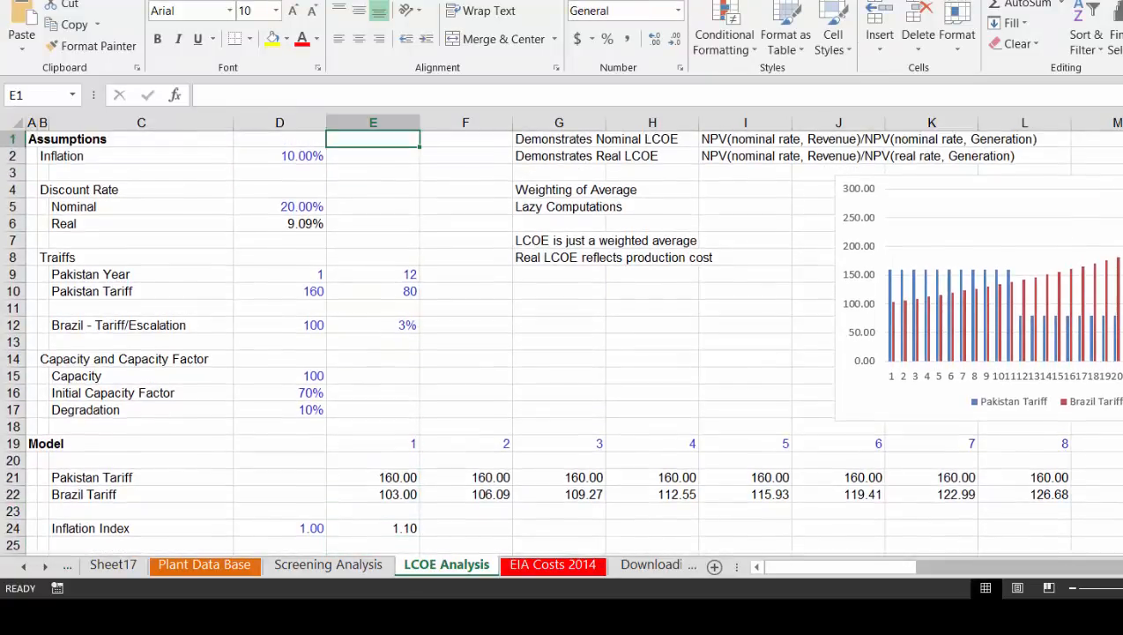
pyautogui.press('Down')
pyautogui.press('Left')
pyautogui.write('3%')
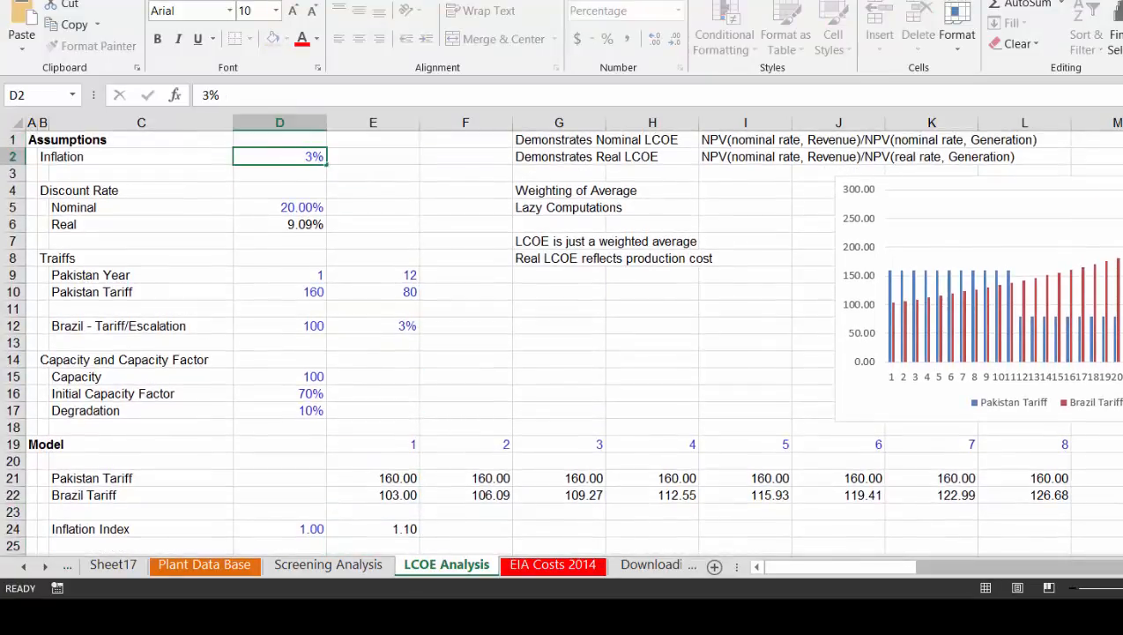
pyautogui.press('Return')
# Fill the Inflation Index formula from E24 across row 24 for all model years
pyautogui.press('Down')
pyautogui.press('Down')
pyautogui.press('Down')
pyautogui.press('Down')
pyautogui.press('Down')
pyautogui.press('Down')
pyautogui.press('Down')
pyautogui.press('Down')
pyautogui.press('Down')
pyautogui.press('Down')
pyautogui.press('Down')
pyautogui.press('Down')
pyautogui.press('Down')
pyautogui.press('Down')
pyautogui.press('Down')
pyautogui.press('Down')
pyautogui.press('Down')
pyautogui.press('Down')
pyautogui.press('Down')
pyautogui.press('Down')
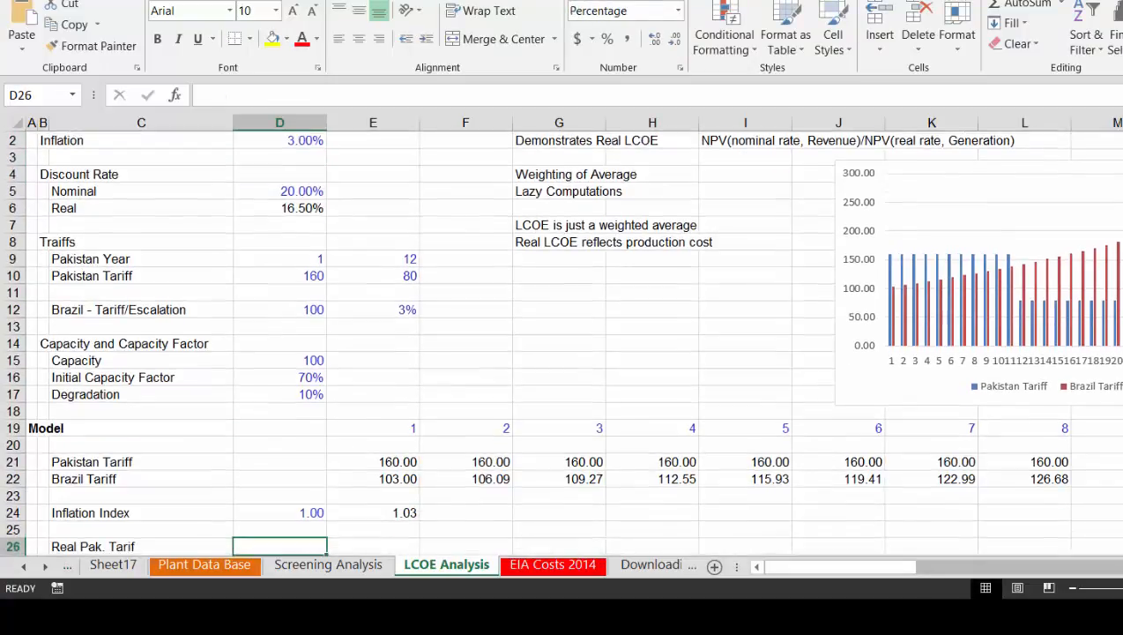
pyautogui.press('Up')
pyautogui.press('Right')
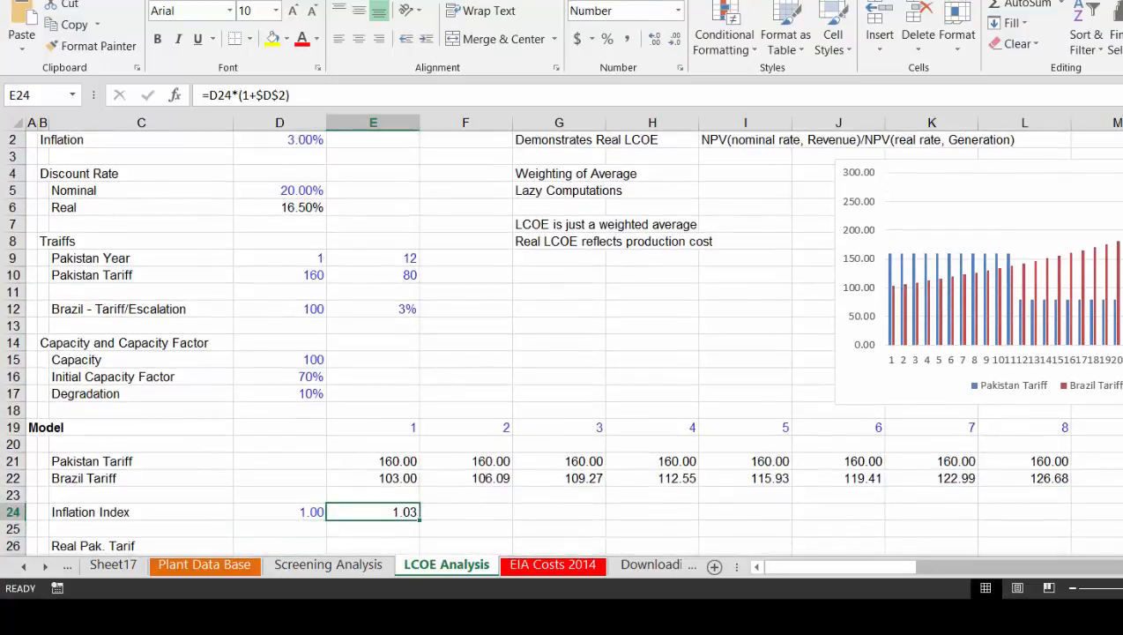
pyautogui.hotkey('ctrl', 'shift', 'Right')
pyautogui.hotkey('ctrl', 'r')
# Calculate the real Pakistan tariff in E26 as =E21/E24 and fill it across row 26 for all years
pyautogui.press('Down')
pyautogui.press('Down')
pyautogui.press('Down')
pyautogui.press('Down')
pyautogui.press('Down')
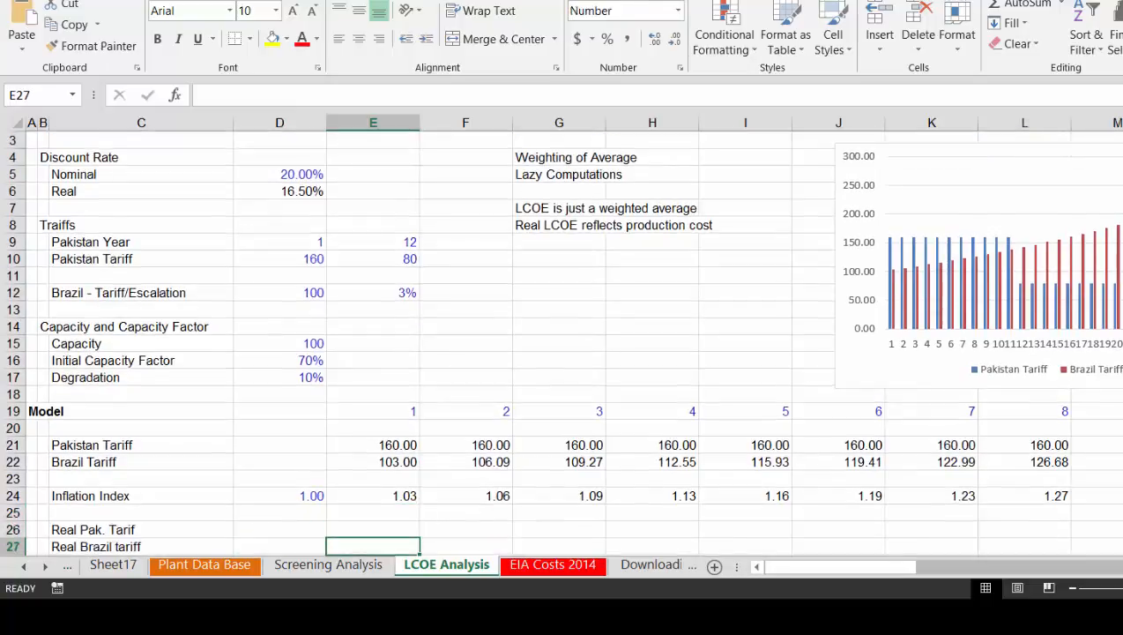
pyautogui.press('Up')
pyautogui.press('Up')
pyautogui.press('Up')
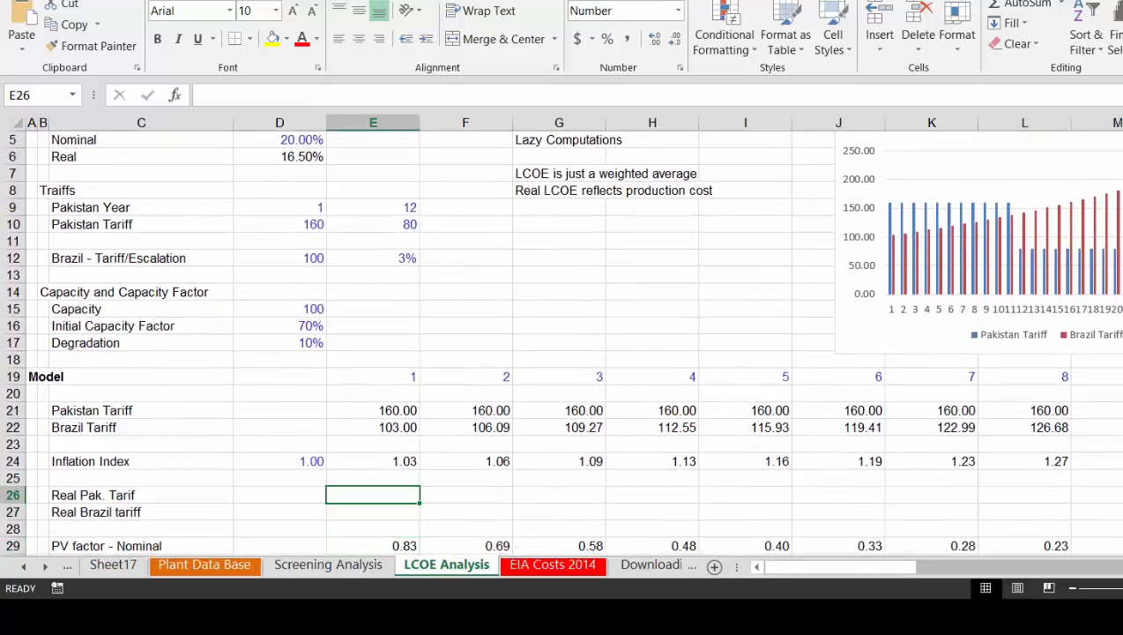
pyautogui.write('=')
pyautogui.press('Up')
pyautogui.press('Up')
pyautogui.press('Up')
pyautogui.press('Up')
pyautogui.press('Up')
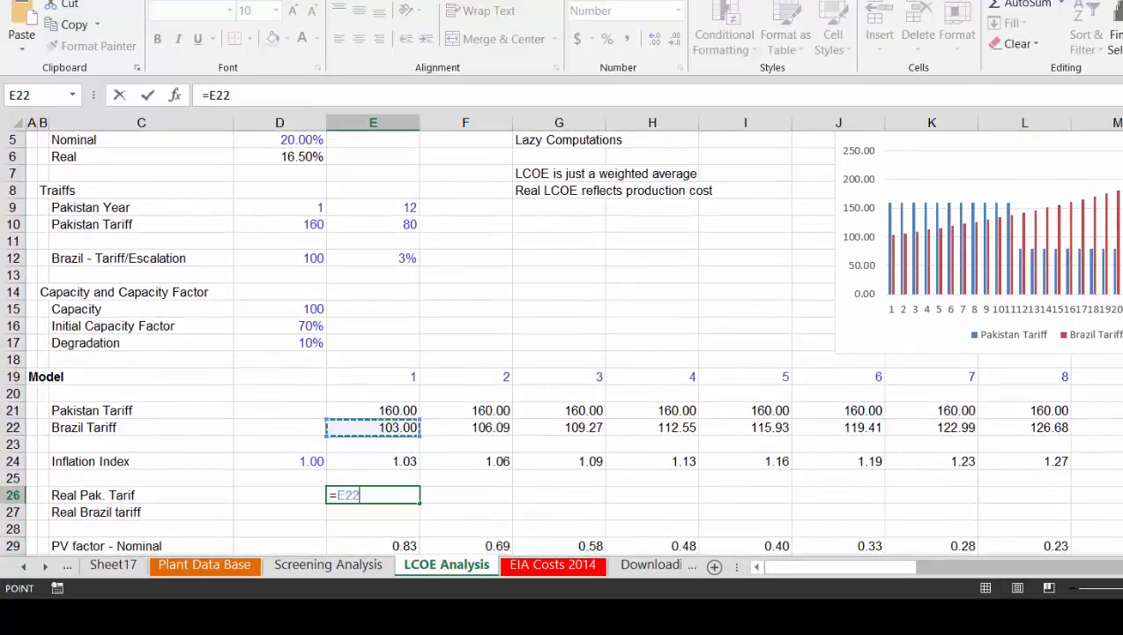
pyautogui.write('/')
pyautogui.press('Up')
pyautogui.press('Up')
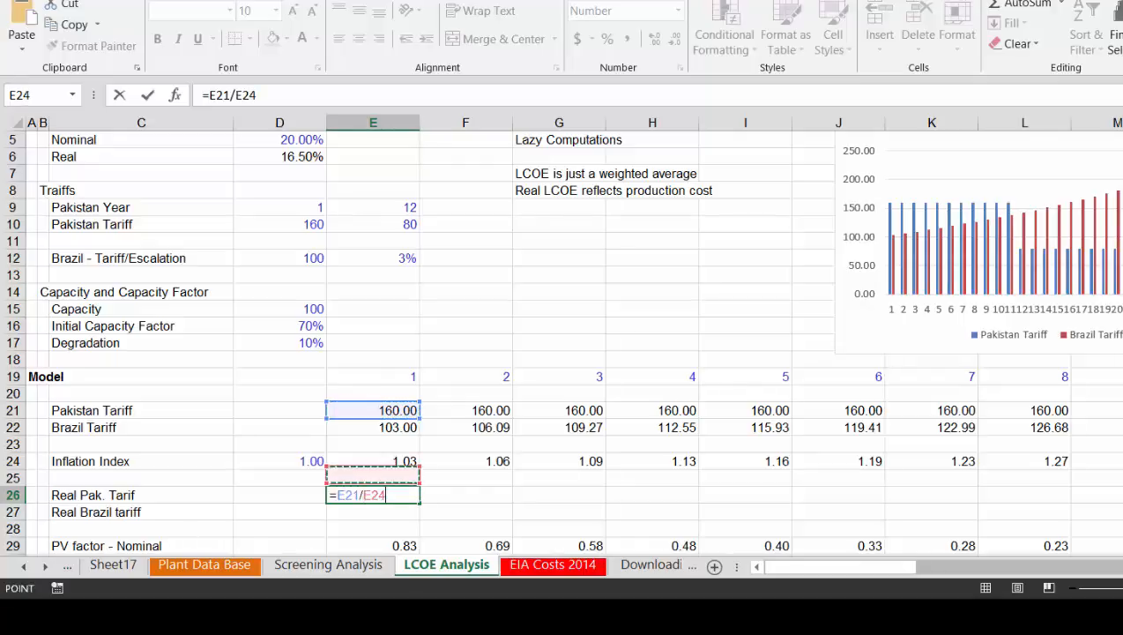
pyautogui.press('Up')
pyautogui.press('Down')
pyautogui.press('Return')
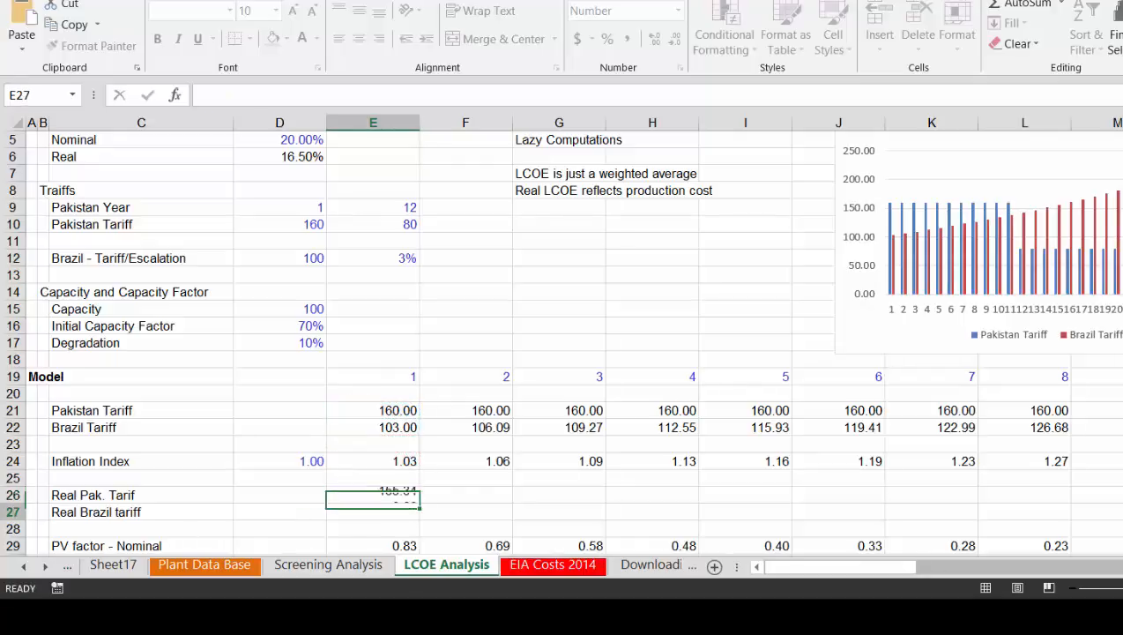
pyautogui.press('Up')
pyautogui.hotkey('ctrl', 'shift', 'Right')
pyautogui.hotkey('ctrl', 'r')
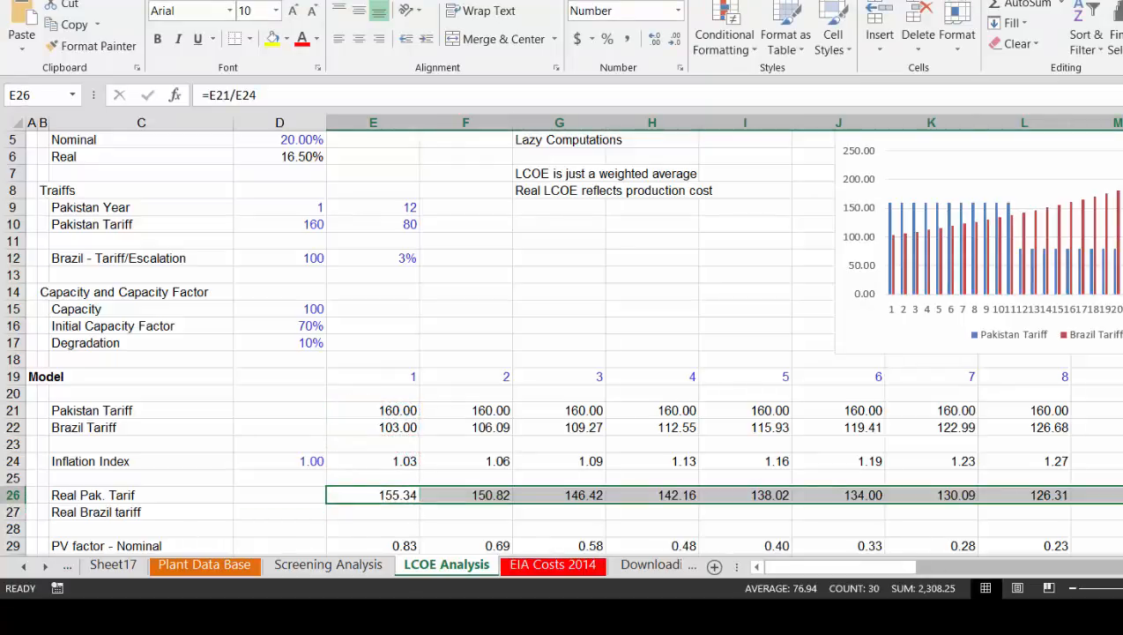
# Calculate the real Brazil tariff in E27 as =E22/E24 and fill it across row 27 for all years
pyautogui.press('Down')
pyautogui.write('=')
pyautogui.press('Up')
pyautogui.press('Up')
pyautogui.press('Up')
pyautogui.press('Up')
pyautogui.press('Up')
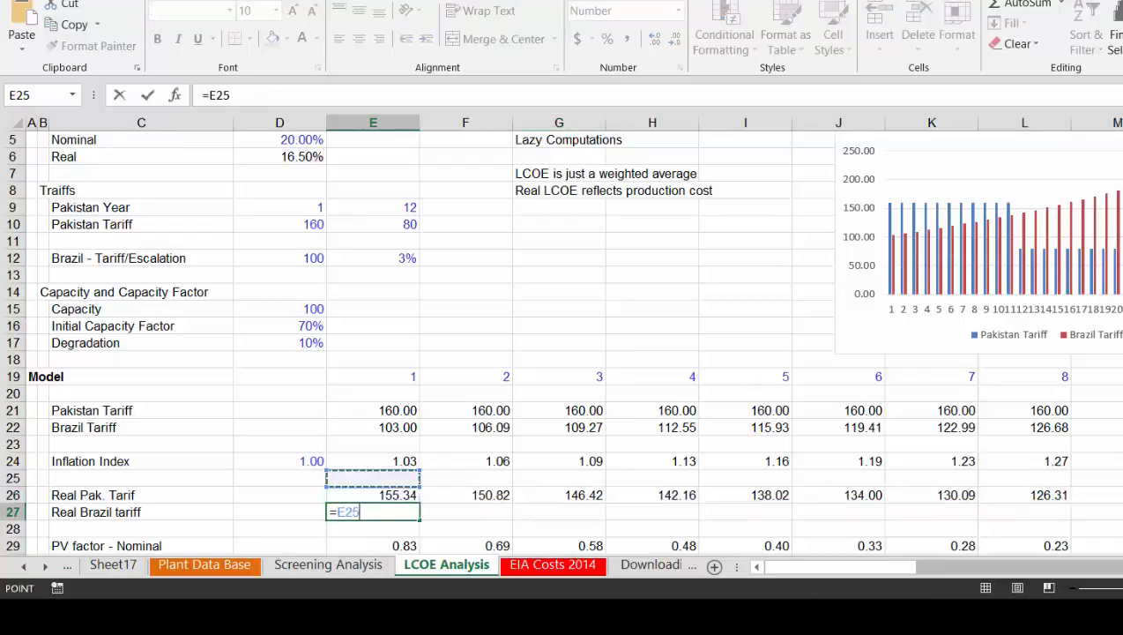
pyautogui.write('/')
pyautogui.press('Up')
pyautogui.press('Up')
pyautogui.press('Up')
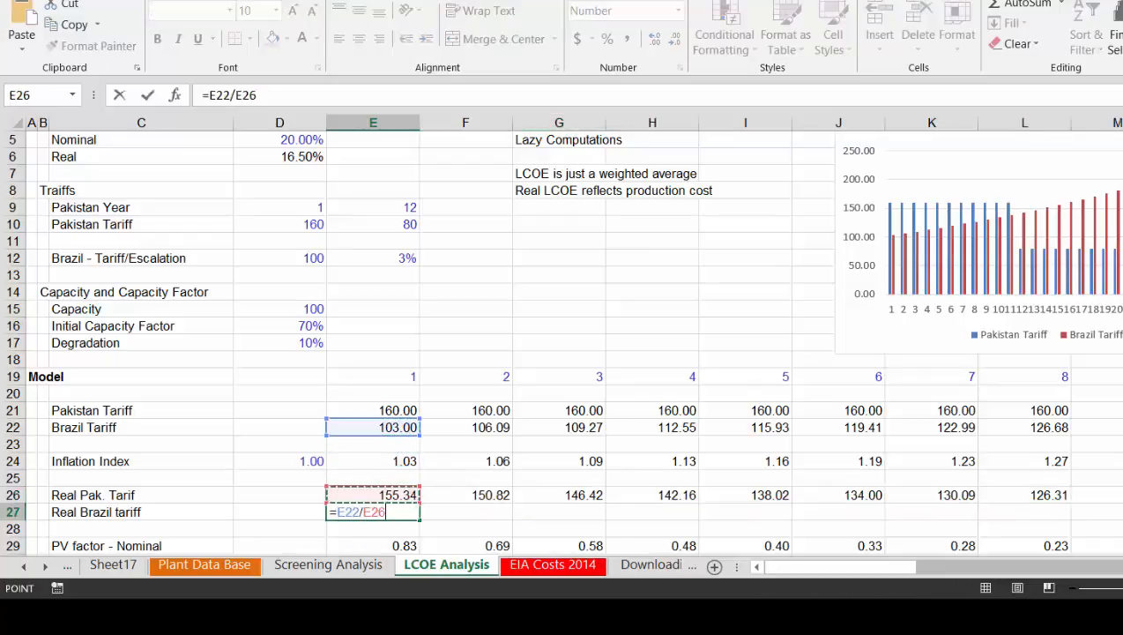
pyautogui.hotkey('ctrl', 'Return')
pyautogui.press('Return')
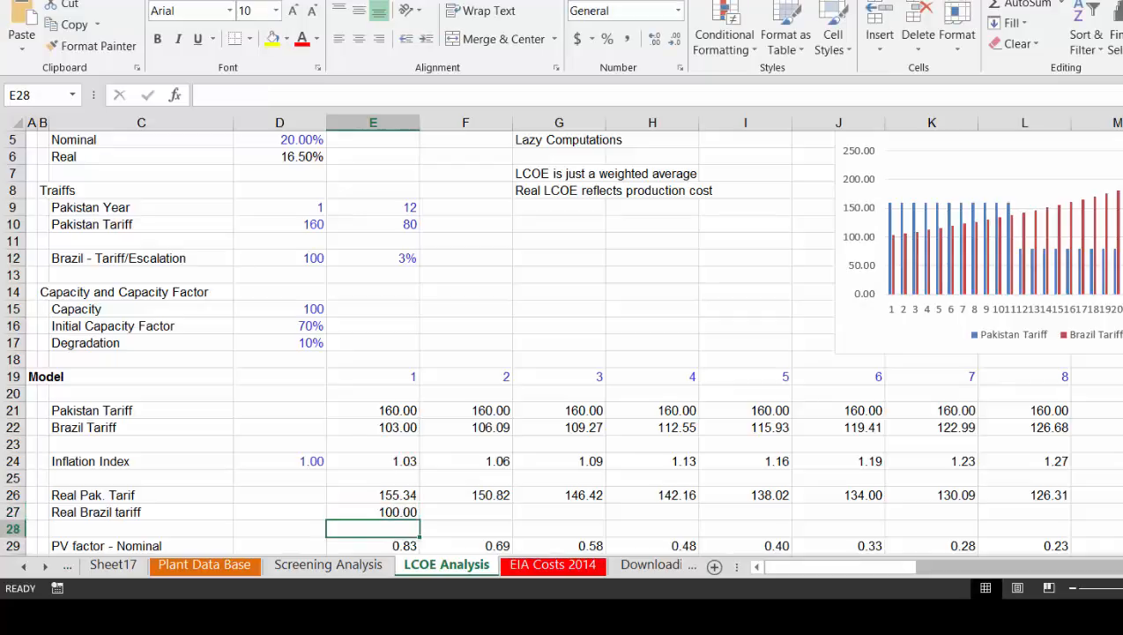
pyautogui.press('Up')
pyautogui.hotkey('ctrl', 'shift', 'r')
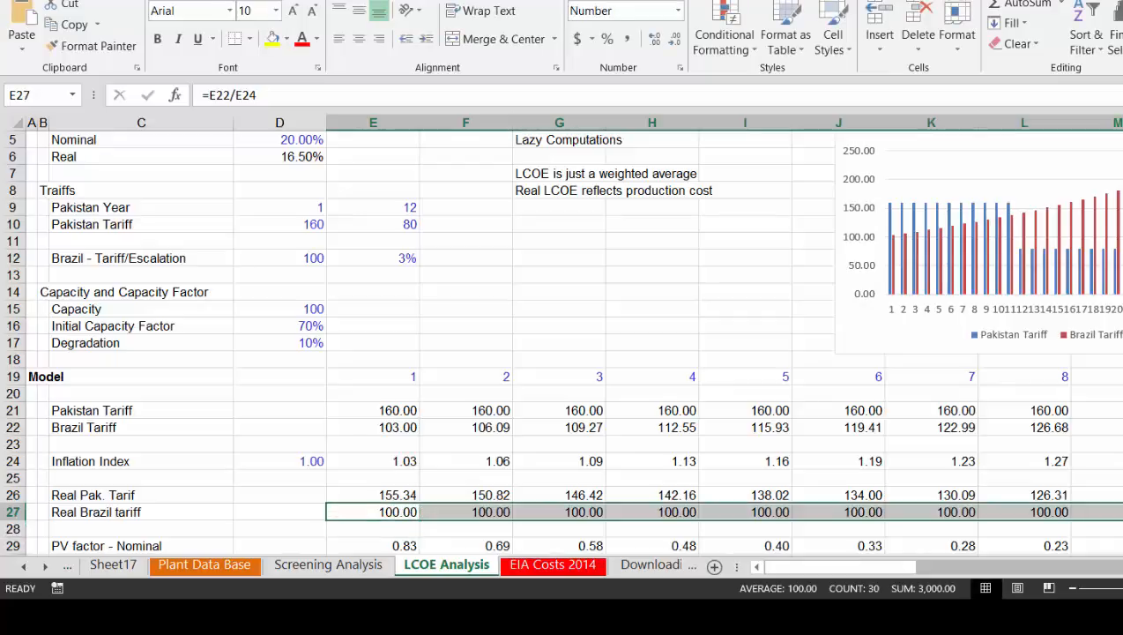
# Examine the rows below the real tariffs, from the PV factors and generation weights down to the Pakistan and Brazil comparison table
pyautogui.press('Down')
pyautogui.press('Down')
pyautogui.press('Down')
pyautogui.press('Down')
pyautogui.press('Down')
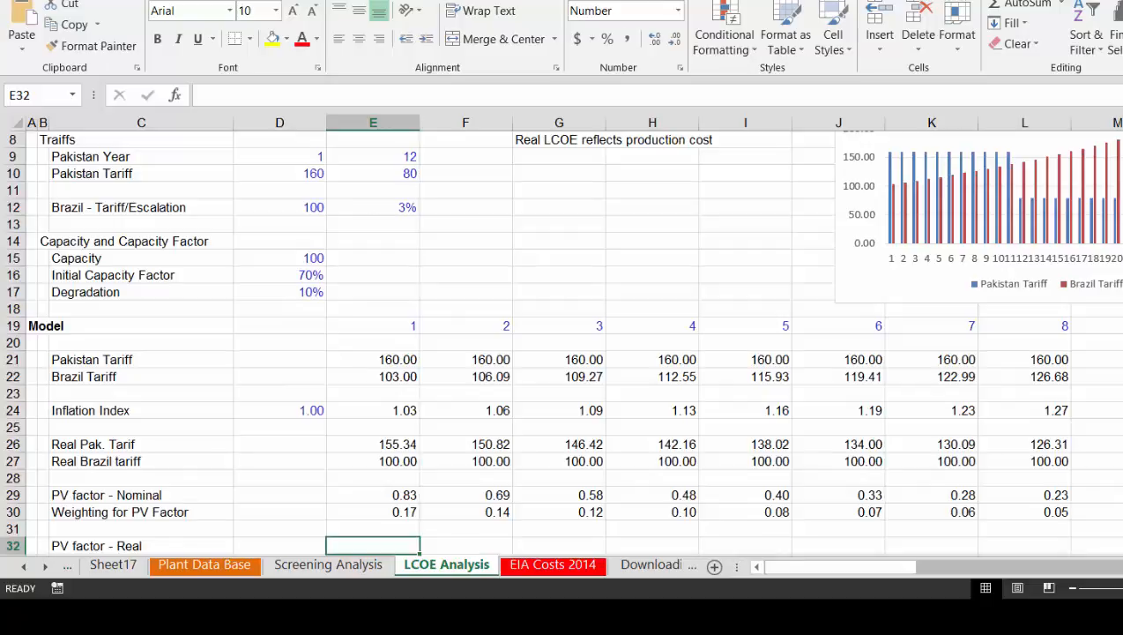
pyautogui.press('Down')
pyautogui.press('Down')
pyautogui.press('Up')
pyautogui.press('Up')
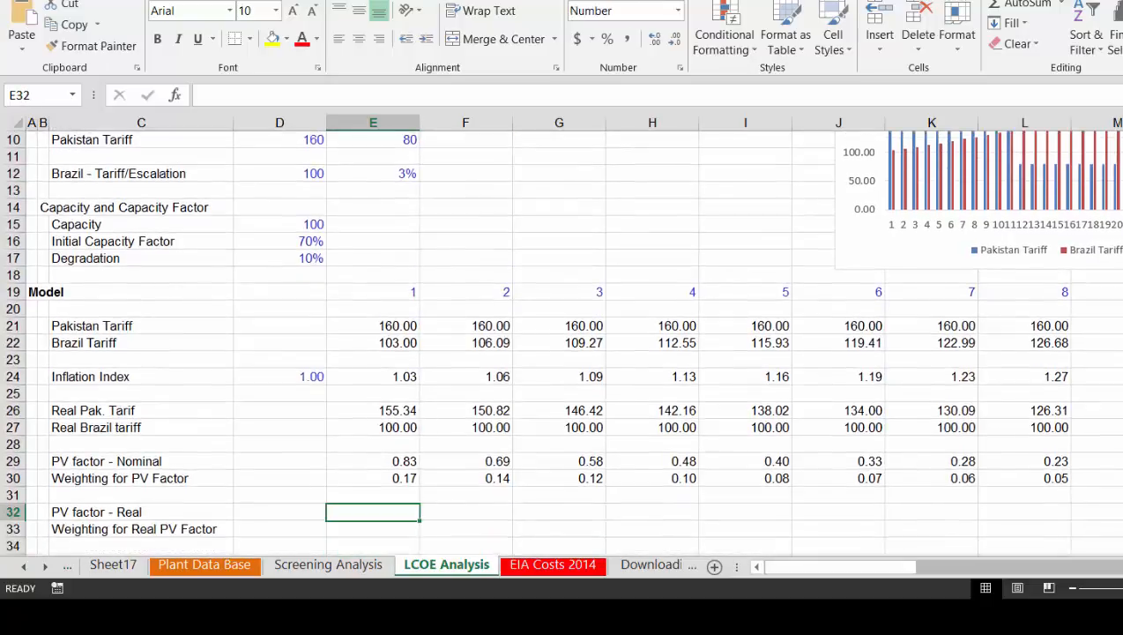
pyautogui.press('Down')
pyautogui.press('Down')
pyautogui.press('Down')
pyautogui.press('Down')
pyautogui.press('Down')
pyautogui.press('Down')
pyautogui.press('Down')
pyautogui.press('Down')
pyautogui.press('Down')
pyautogui.press('Down')
pyautogui.press('Down')
pyautogui.press('Down')
pyautogui.press('Down')
pyautogui.press('Down')
pyautogui.press('Down')
pyautogui.press('Down')
pyautogui.press('Down')
pyautogui.press('Down')
pyautogui.press('Down')
pyautogui.press('Down')
pyautogui.press('Down')
pyautogui.press('Down')
pyautogui.press('Down')
pyautogui.press('Down')
pyautogui.press('Down')
pyautogui.press('Down')
pyautogui.press('Down')
pyautogui.press('Down')
pyautogui.press('Down')
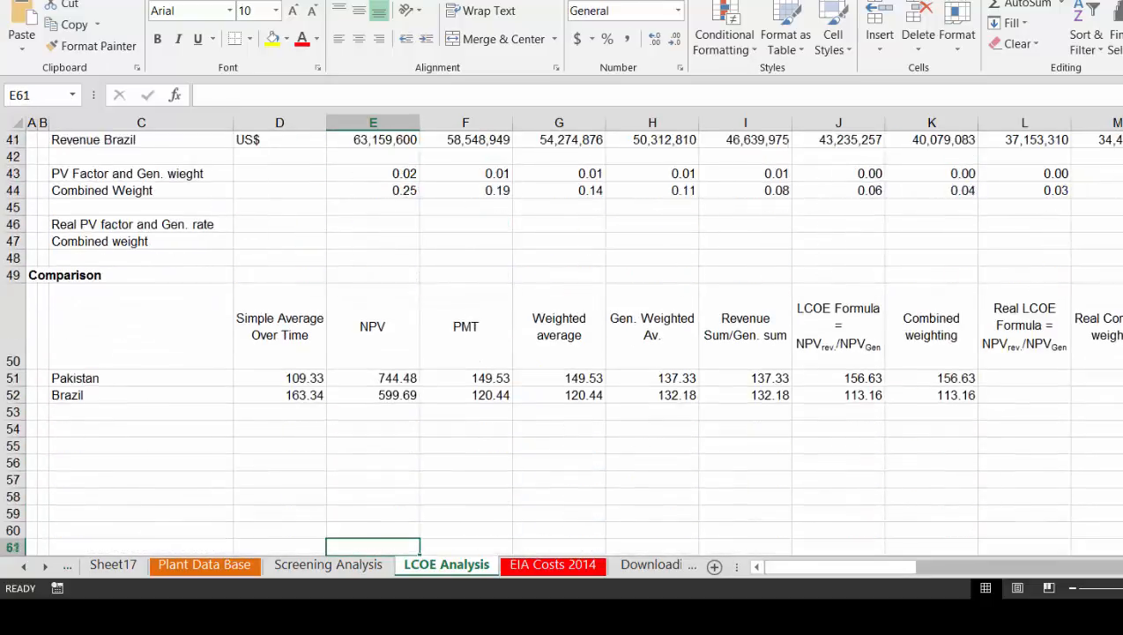
pyautogui.press('Up')
pyautogui.press('Up')
pyautogui.press('Up')
pyautogui.press('Up')
pyautogui.press('Up')
pyautogui.press('Up')
pyautogui.press('Up')
pyautogui.press('Up')
pyautogui.press('Up')
pyautogui.press('Up')
pyautogui.press('Up')
pyautogui.press('Up')
pyautogui.press('Up')
pyautogui.press('Up')
pyautogui.press('Up')
pyautogui.press('Up')
pyautogui.press('Up')
pyautogui.press('Up')
pyautogui.press('Up')
pyautogui.press('Up')
pyautogui.press('Up')
pyautogui.press('Up')
pyautogui.press('Up')
pyautogui.press('Up')
pyautogui.press('Up')
pyautogui.press('Up')
pyautogui.press('Up')
pyautogui.press('Up')
pyautogui.press('Up')
pyautogui.press('Up')
pyautogui.press('Up')
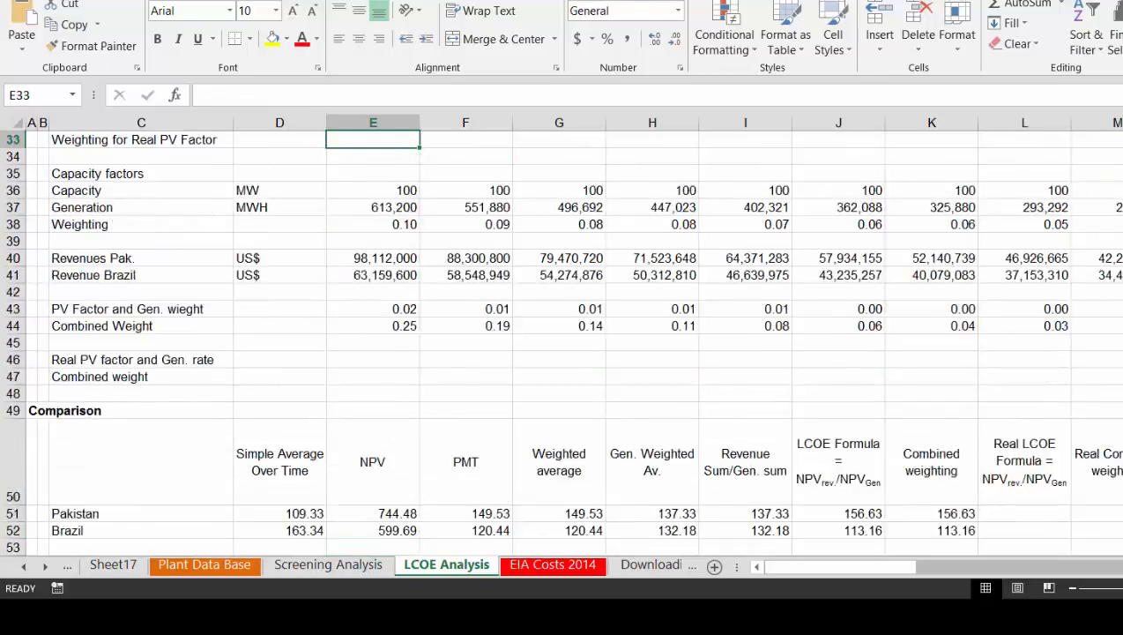
pyautogui.press('Up')
pyautogui.press('Up')
pyautogui.press('Up')
pyautogui.press('Up')
pyautogui.press('Up')
pyautogui.press('Up')
pyautogui.press('Up')
pyautogui.press('Up')
pyautogui.press('Up')
pyautogui.press('Up')
pyautogui.press('Up')
pyautogui.press('Up')
pyautogui.press('Up')
pyautogui.press('Up')
pyautogui.press('Up')
pyautogui.press('Up')
pyautogui.press('Up')
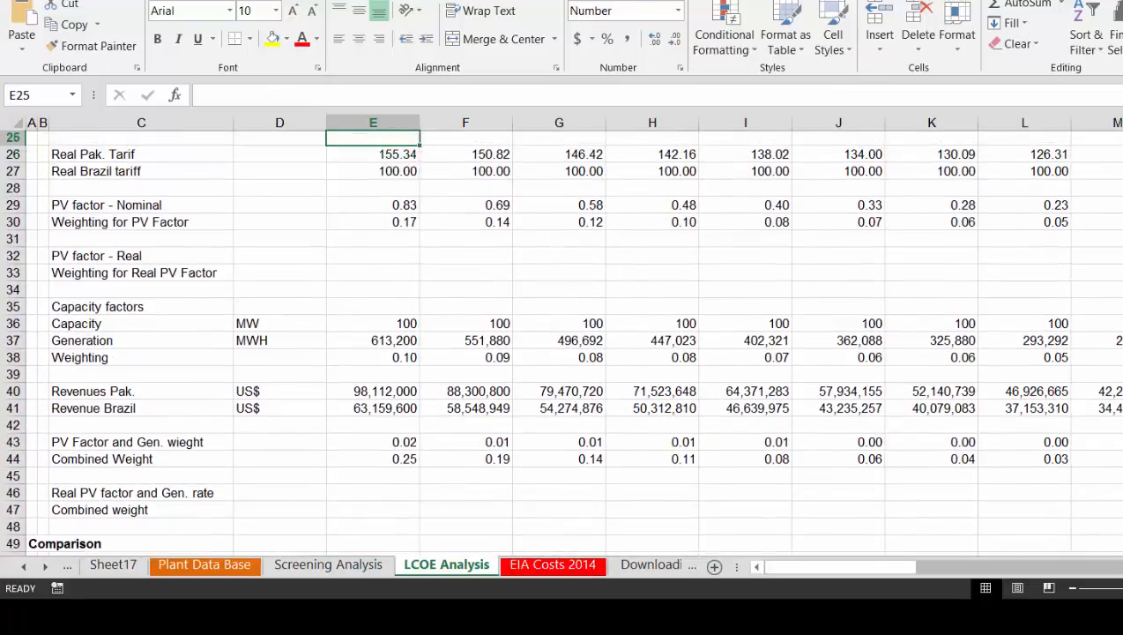
# Calculate the first-year real PV factor in E32 as =1/(1+$D$6)^E19, with the real discount rate as an absolute reference
pyautogui.press('Down')
pyautogui.press('Down')
pyautogui.press('Down')
pyautogui.press('Down')
pyautogui.press('Down')
pyautogui.press('Down')
pyautogui.press('Down')
pyautogui.press('Down')
pyautogui.press('Down')
pyautogui.press('Down')
pyautogui.press('Down')
pyautogui.press('Down')
pyautogui.press('Down')
pyautogui.press('Down')
pyautogui.press('Down')
pyautogui.press('Down')
pyautogui.press('Down')
pyautogui.press('Down')
pyautogui.press('Down')
pyautogui.press('Down')
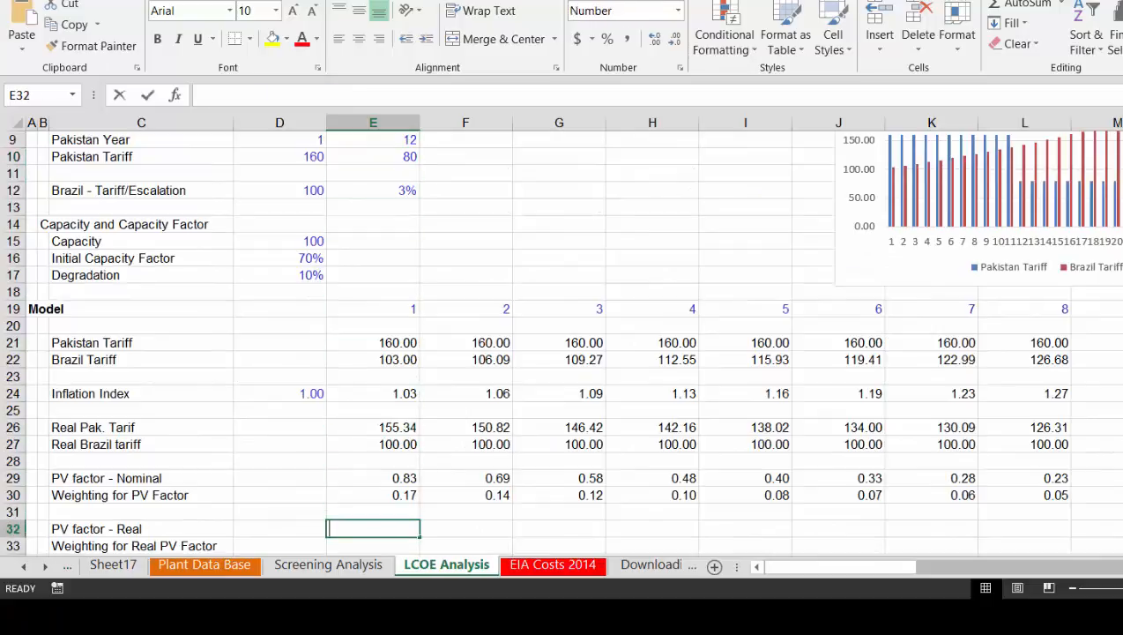
pyautogui.write('=1/(1')
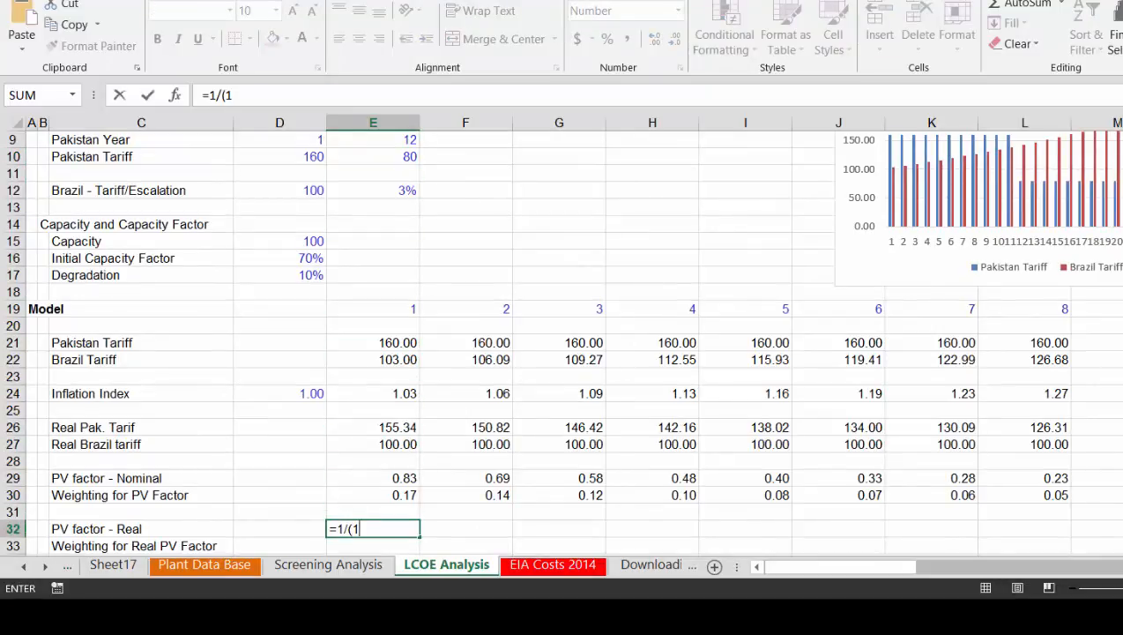
pyautogui.write('+')
pyautogui.press('Up')
pyautogui.press('Up')
pyautogui.press('Up')
pyautogui.press('Up')
pyautogui.press('Up')
pyautogui.press('Up')
pyautogui.press('Up')
pyautogui.press('Up')
pyautogui.press('Up')
pyautogui.press('Up')
pyautogui.press('Up')
pyautogui.press('Up')
pyautogui.press('Up')
pyautogui.press('Up')
pyautogui.press('Up')
pyautogui.press('Up')
pyautogui.press('Up')
pyautogui.press('Up')
pyautogui.press('Up')
pyautogui.press('Up')
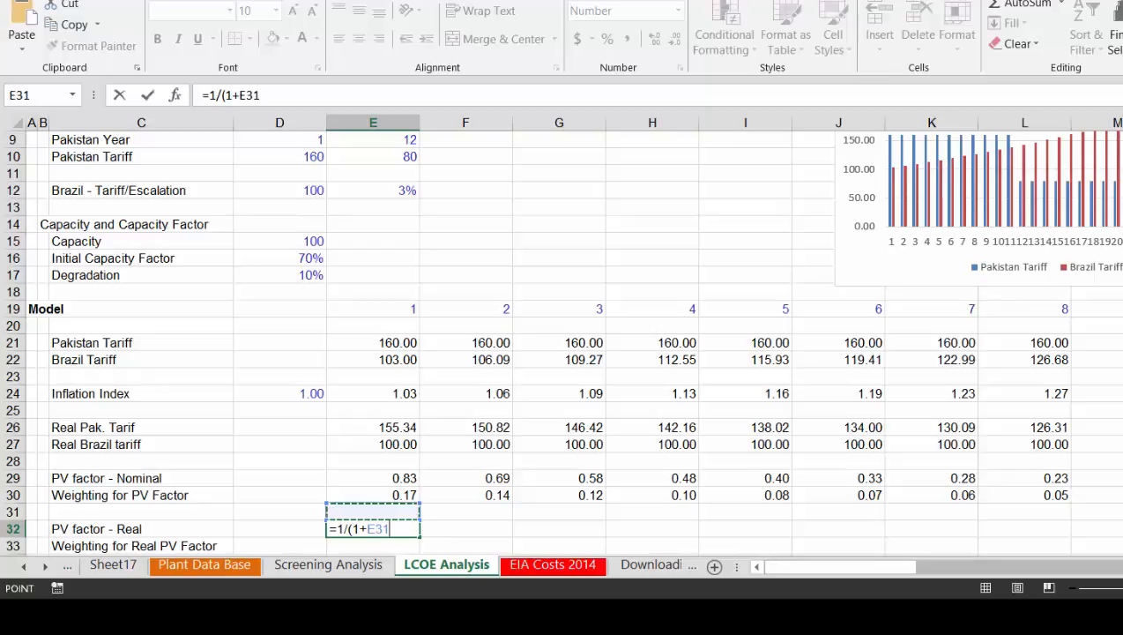
pyautogui.press('Up')
pyautogui.press('Up')
pyautogui.press('Up')
pyautogui.press('Up')
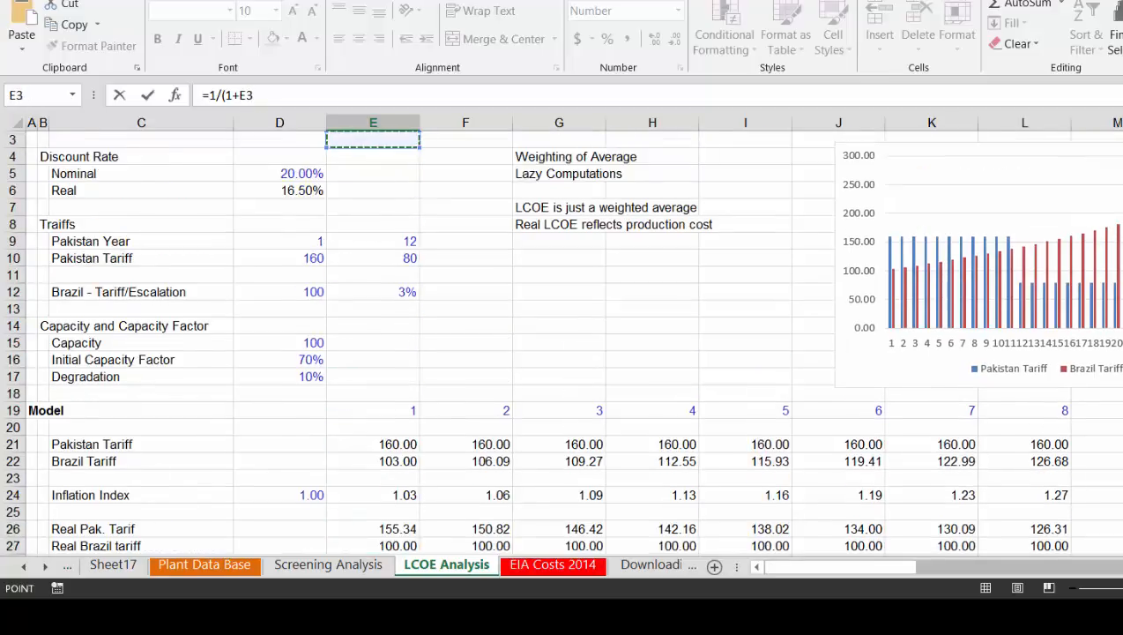
pyautogui.press('Down')
pyautogui.press('Down')
pyautogui.press('Down')
pyautogui.press('Left')
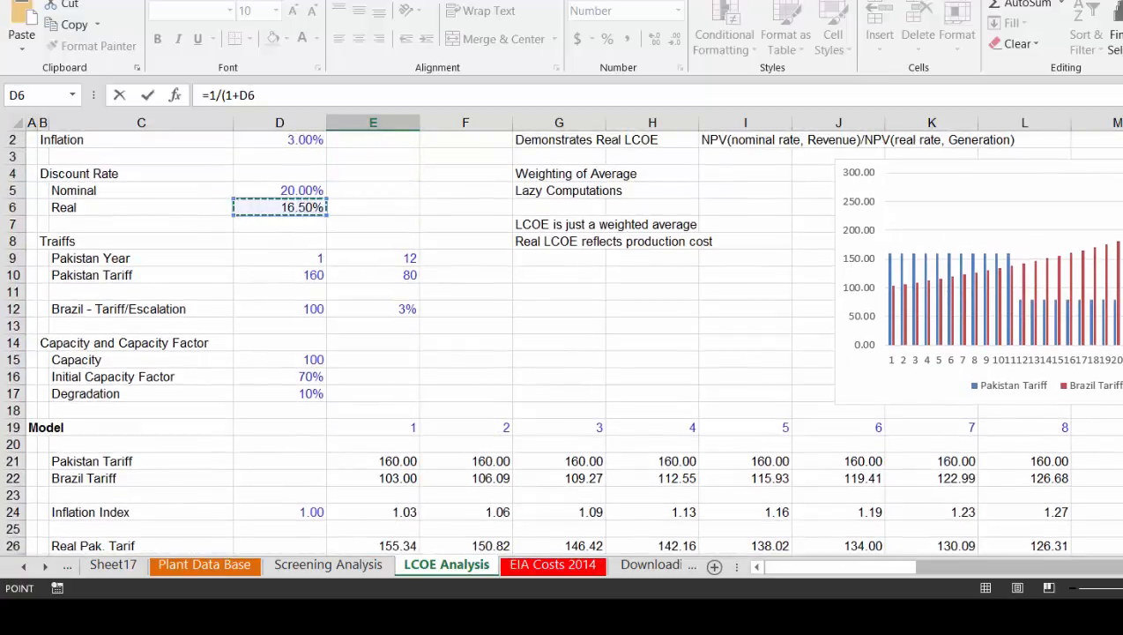
pyautogui.press('F4')
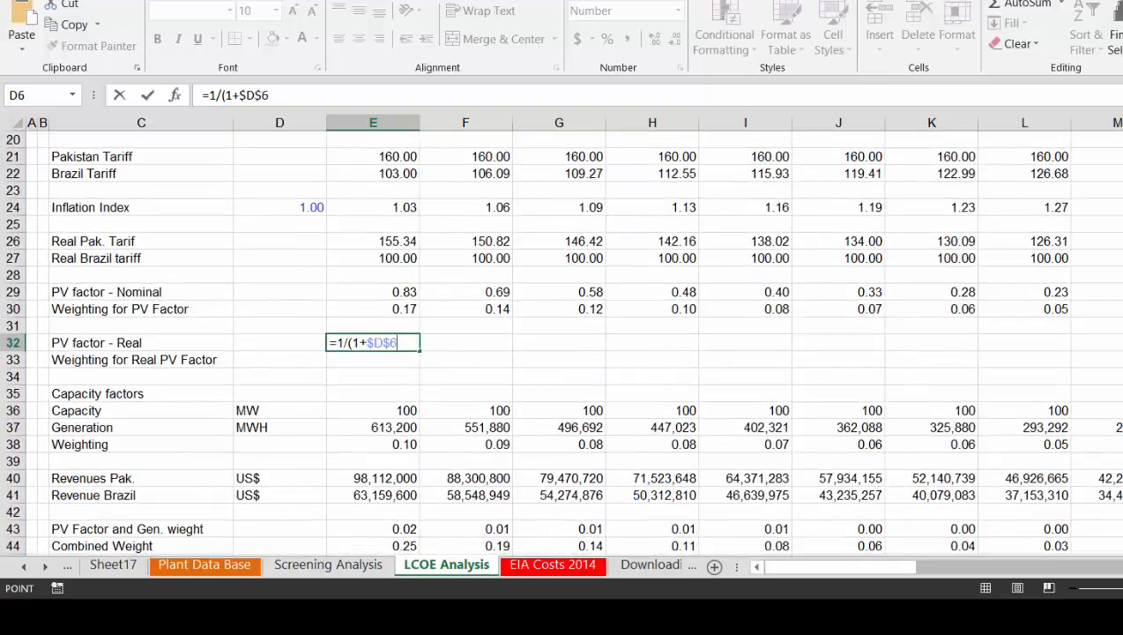
pyautogui.write(')^')
pyautogui.press('Up')
pyautogui.press('Up')
pyautogui.press('Up')
pyautogui.press('Up')
pyautogui.press('Up')
pyautogui.press('Up')
pyautogui.press('Up')
pyautogui.press('Up')
pyautogui.press('Up')
pyautogui.press('Up')
pyautogui.press('Up')
pyautogui.press('Up')
pyautogui.press('Up')
pyautogui.press('Up')
pyautogui.press('Up')
pyautogui.press('Up')
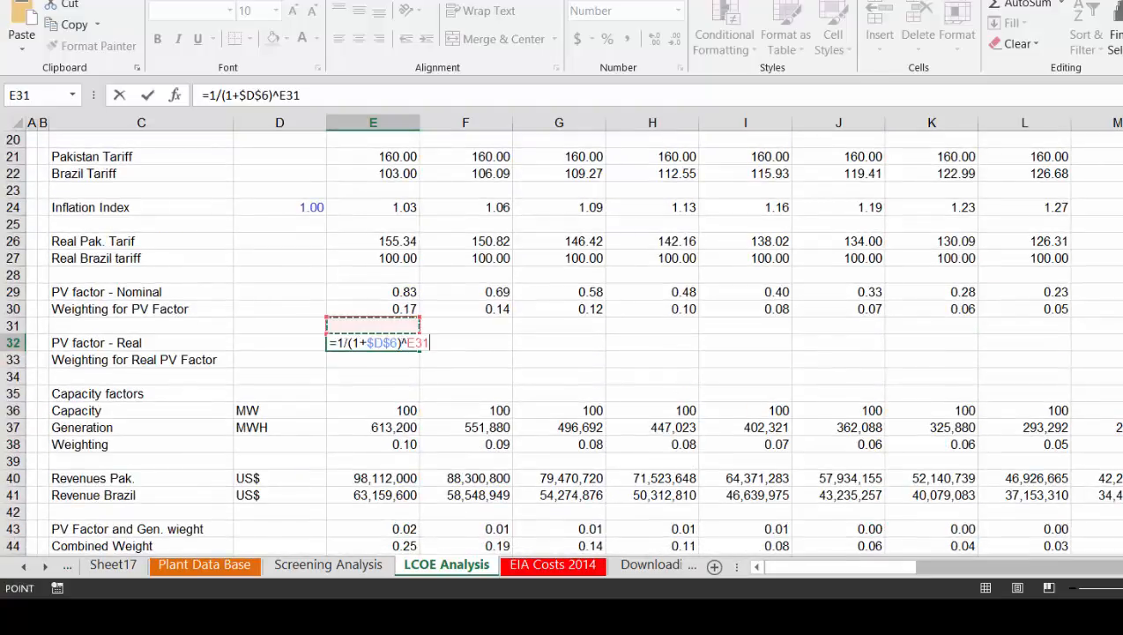
pyautogui.press('Down')
pyautogui.press('Down')
pyautogui.press('Down')
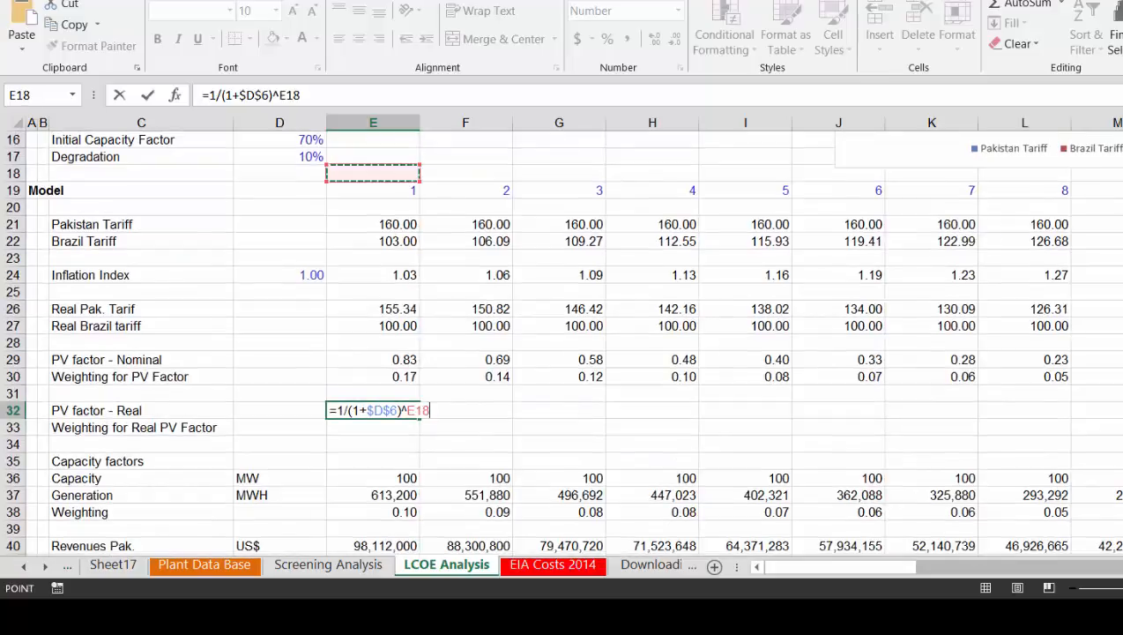
pyautogui.hotkey('ctrl', 'Return')
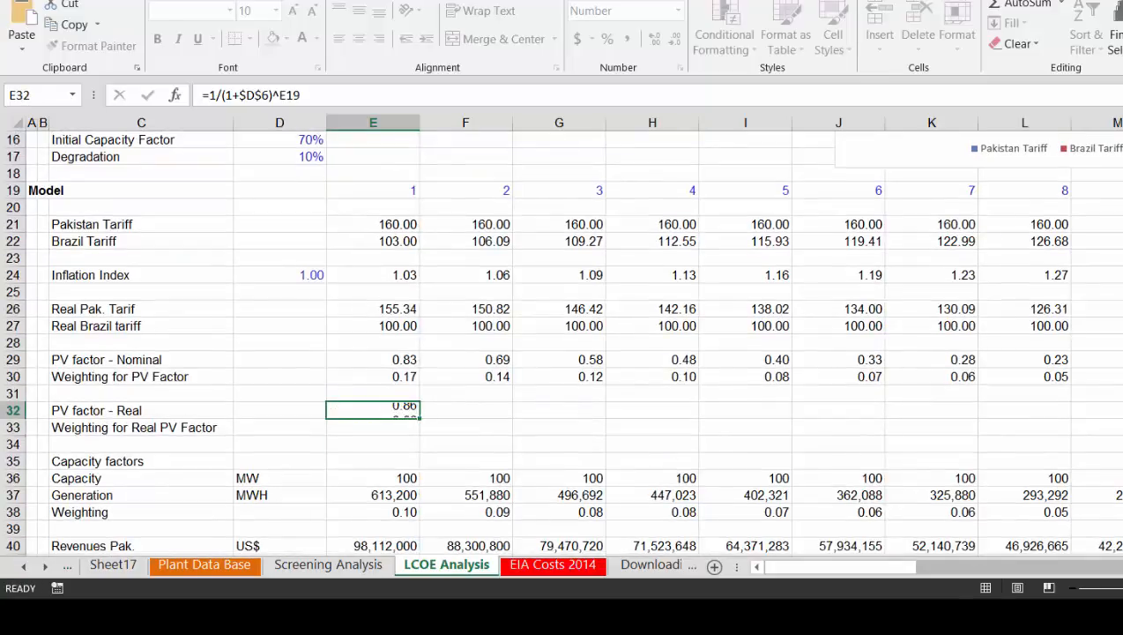
pyautogui.press('Return')
pyautogui.press('Up')
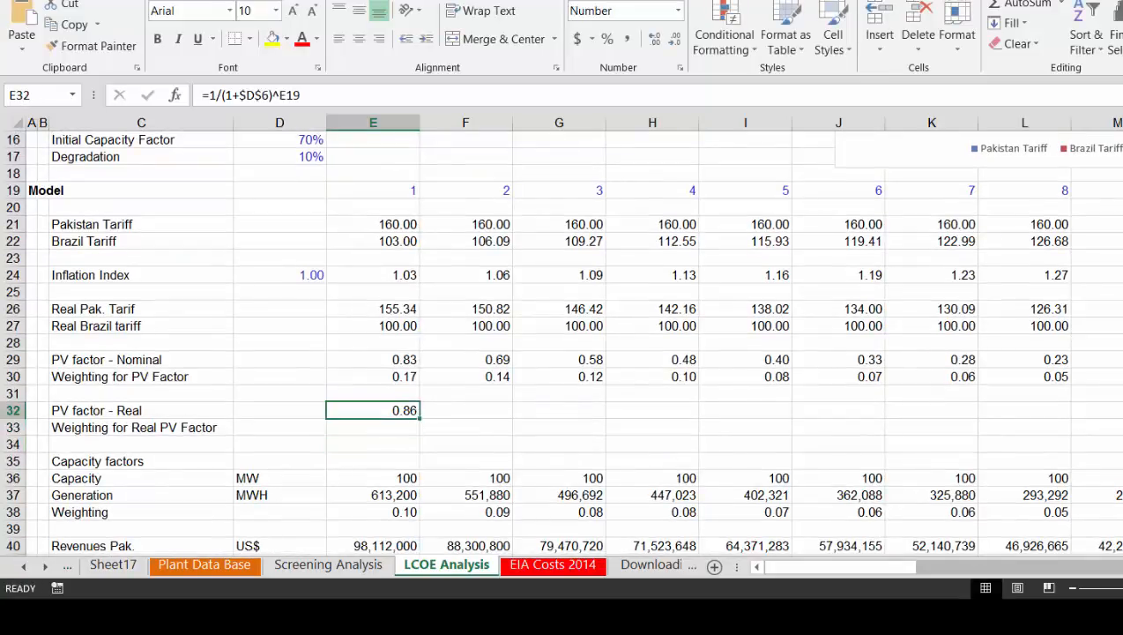
# Fill the real PV factor formula from E32 across row 32 for all years
pyautogui.hotkey('ctrl', 'shift', 'r')
pyautogui.press('Down')
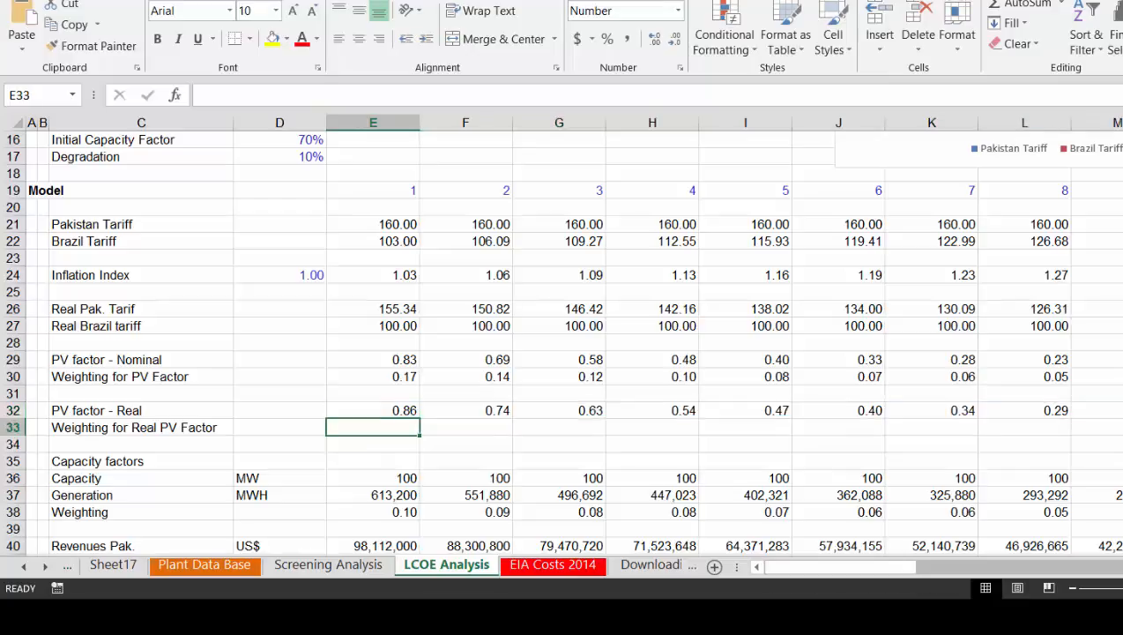
# Calculate the real PV factor weighting in E33 as =E32/SUM(32:32) and fill it across row 33 for all years
pyautogui.write('=')
pyautogui.press('Up')
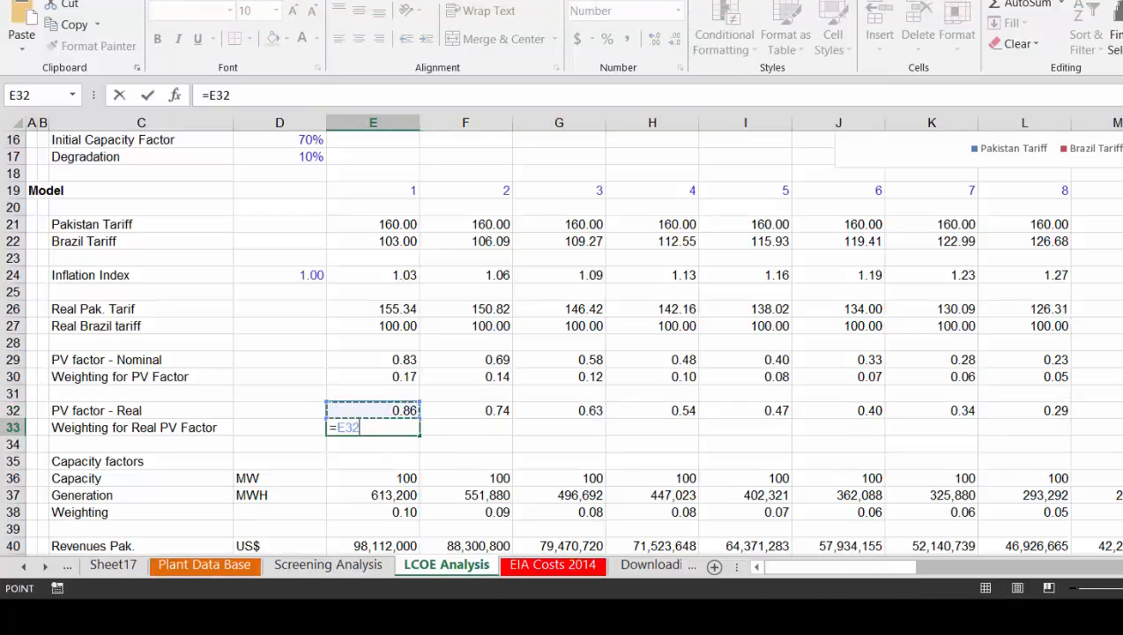
pyautogui.write('/sum(')
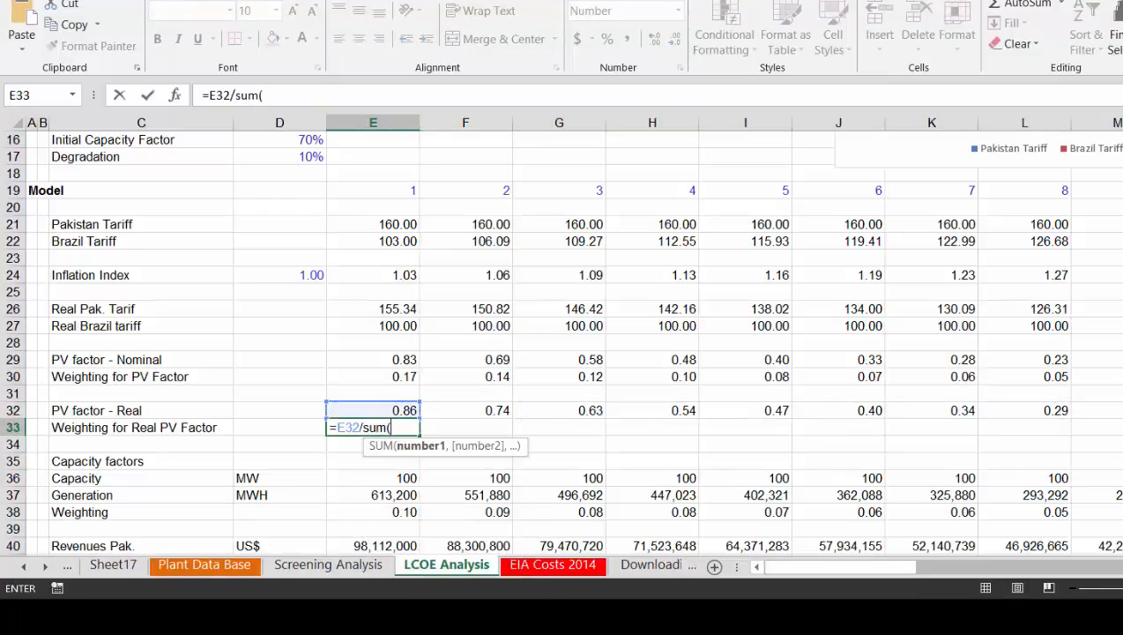
pyautogui.press('Up')
pyautogui.click(13, 410)
pyautogui.write(')')
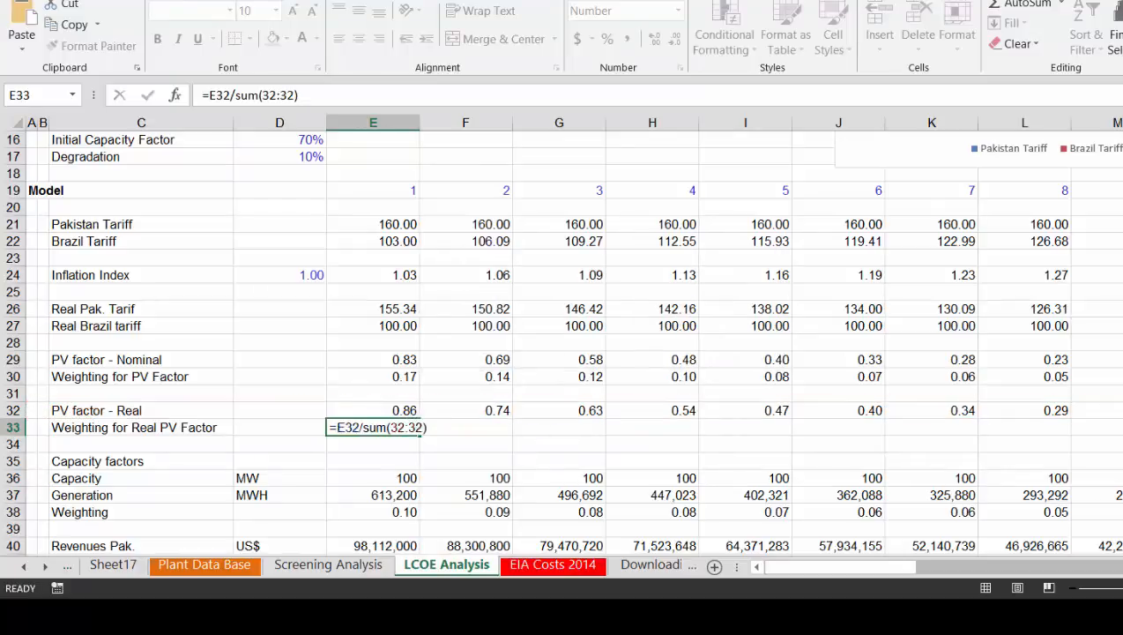
pyautogui.press('Return')
pyautogui.press('Up')
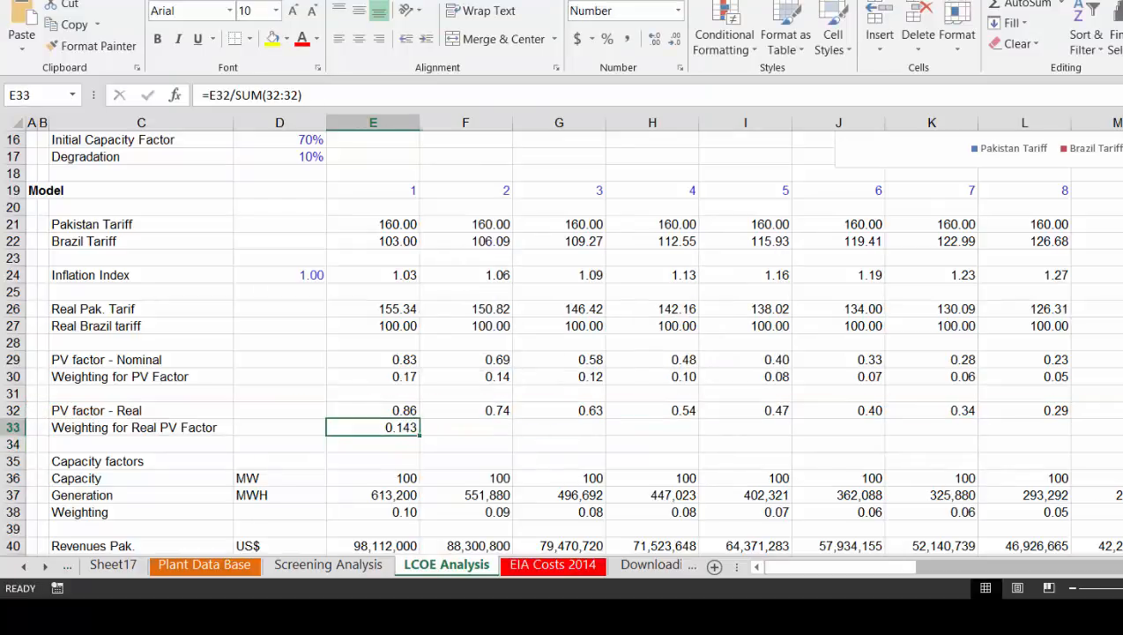
pyautogui.hotkey('ctrl', 'shift', 'r')
# Calculate the real PV factor and generation product in E46 as =E38*E33 and fill it across row 46 for all years
pyautogui.press('Down')
pyautogui.press('Down')
pyautogui.press('Down')
pyautogui.press('Down')
pyautogui.press('Down')
pyautogui.press('Down')
pyautogui.press('Down')
pyautogui.press('Down')
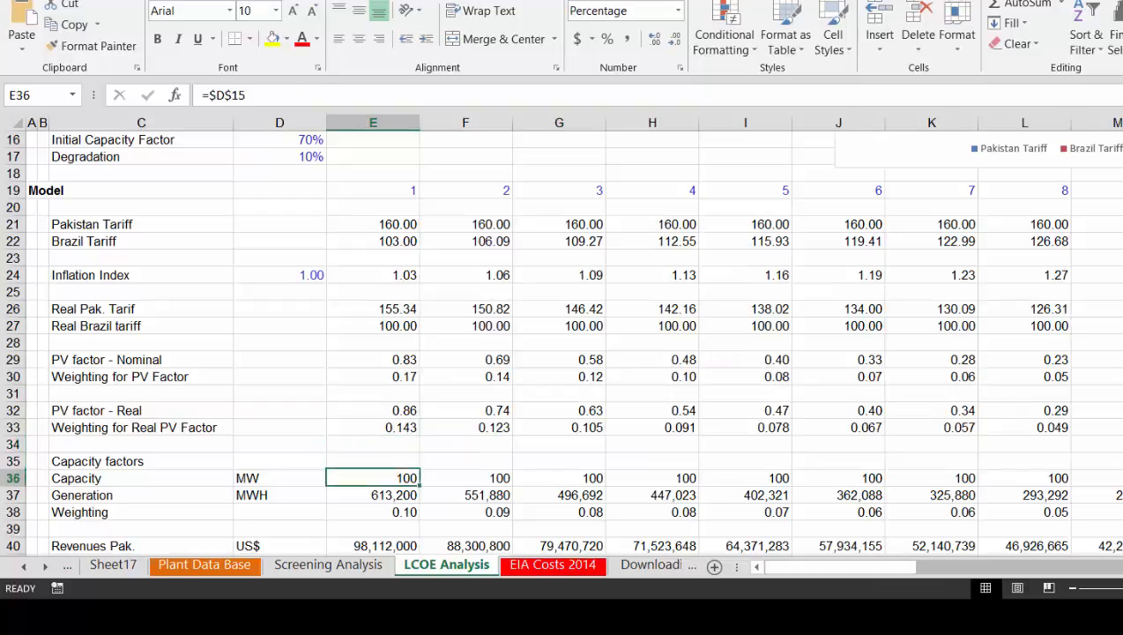
pyautogui.press('Down')
pyautogui.press('Down')
pyautogui.press('Down')
pyautogui.press('Down')
pyautogui.press('Down')
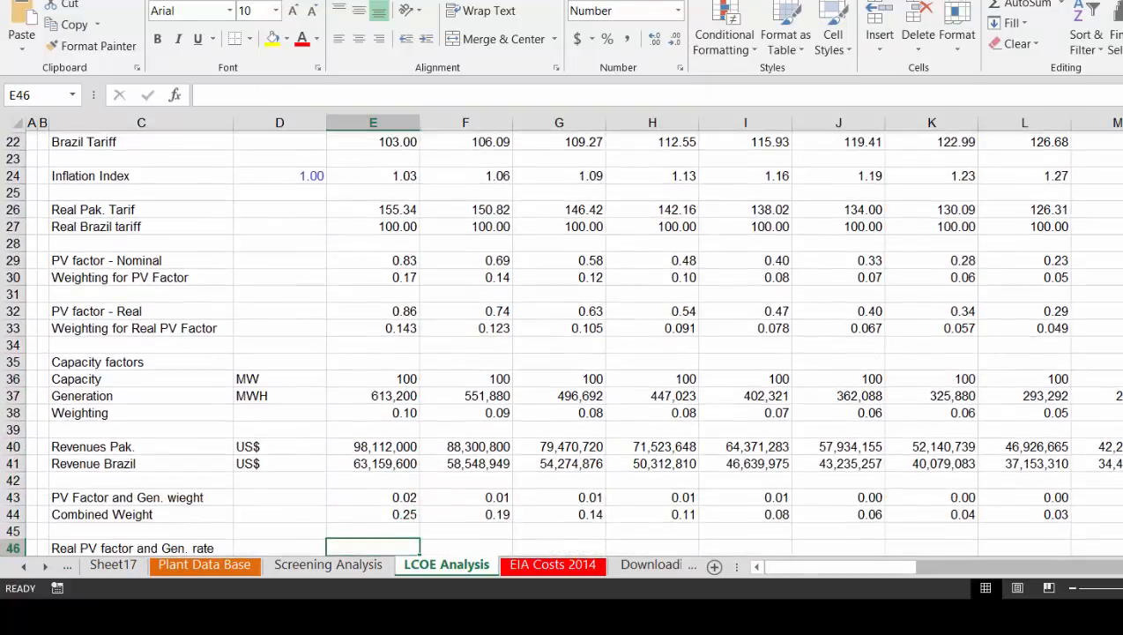
pyautogui.press('Down')
pyautogui.press('Up')
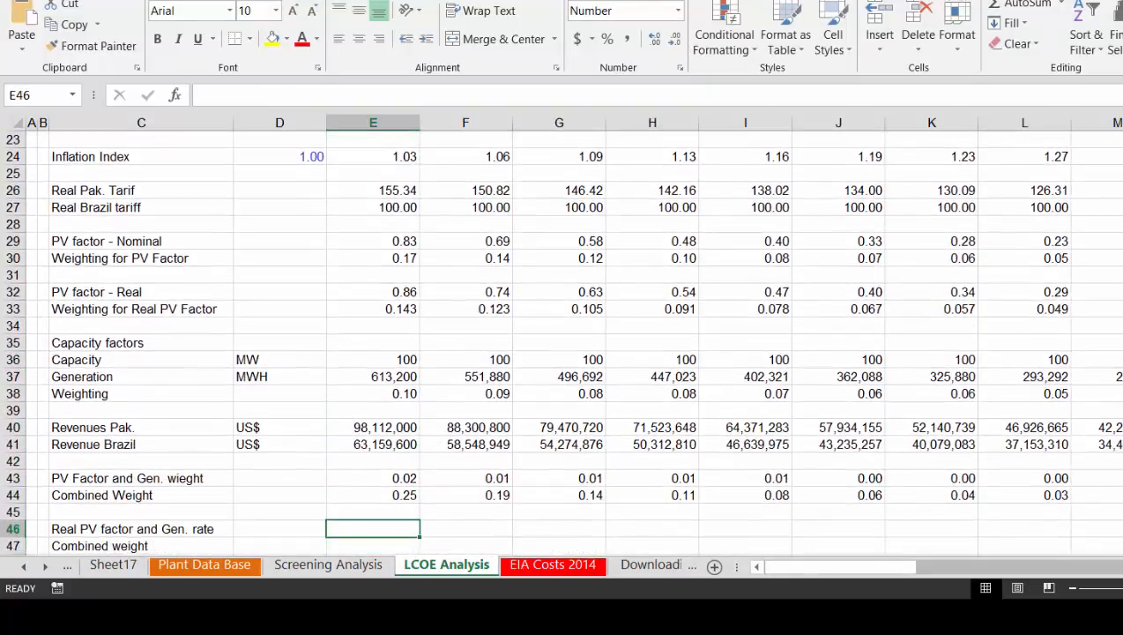
pyautogui.write('=')
pyautogui.press('Up')
pyautogui.press('Up')
pyautogui.press('Up')
pyautogui.press('Up')
pyautogui.press('Up')
pyautogui.press('Up')
pyautogui.press('Up')
pyautogui.press('Up')
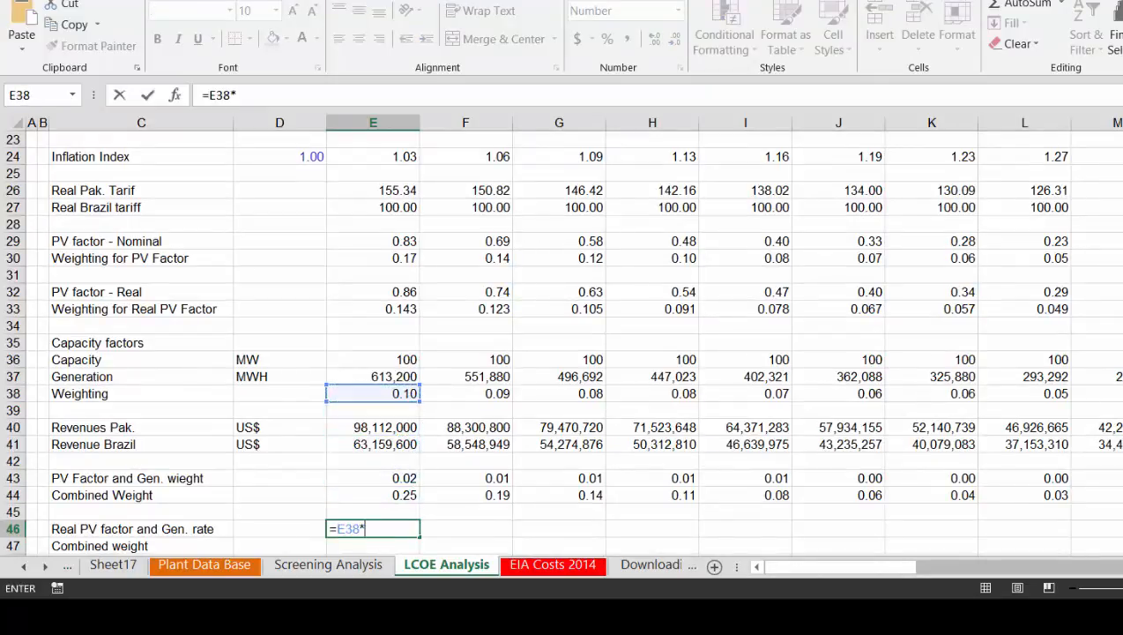
pyautogui.write('*')
pyautogui.press('Up')
pyautogui.press('Up')
pyautogui.press('Up')
pyautogui.press('Up')
pyautogui.press('Up')
pyautogui.press('Up')
pyautogui.press('Up')
pyautogui.press('Up')
pyautogui.press('Up')
pyautogui.press('Up')
pyautogui.press('Up')
pyautogui.press('Up')
pyautogui.press('Up')
pyautogui.press('Up')
pyautogui.press('Up')
pyautogui.press('Up')
pyautogui.press('Up')
pyautogui.press('Up')
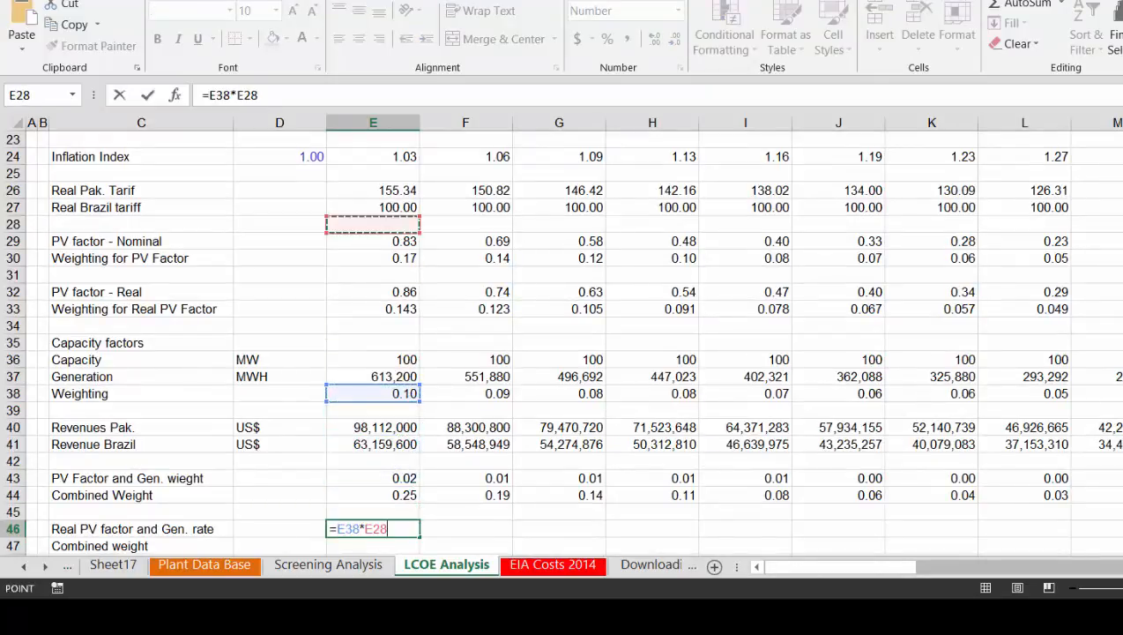
pyautogui.press('Down')
pyautogui.press('Down')
pyautogui.press('Down')
pyautogui.press('Down')
pyautogui.press('Down')
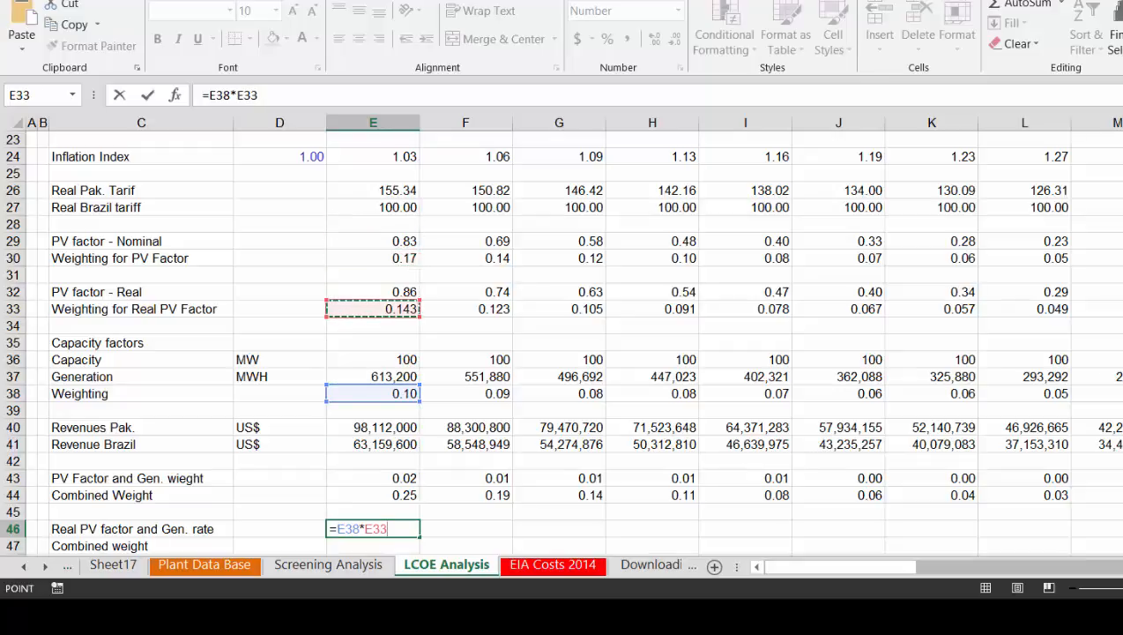
pyautogui.press('Return')
pyautogui.press('Up')
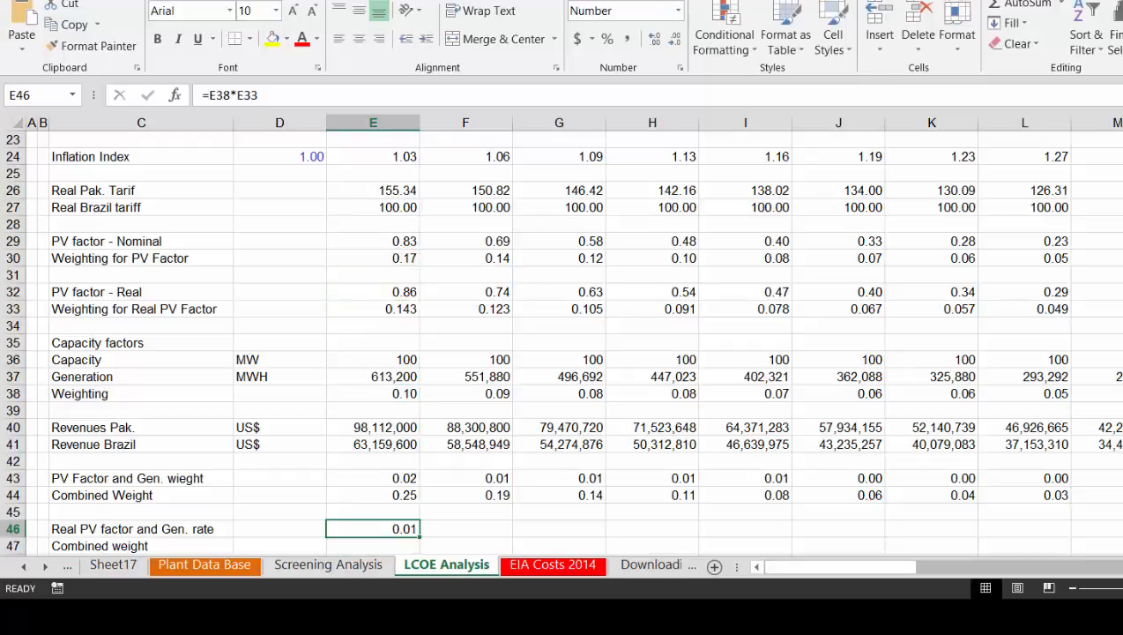
pyautogui.hotkey('ctrl', 'shift', 'r')
# Calculate the real combined weight in E47 as =E46/SUM(46:46) and fill it across row 47 for all years
pyautogui.press('Down')
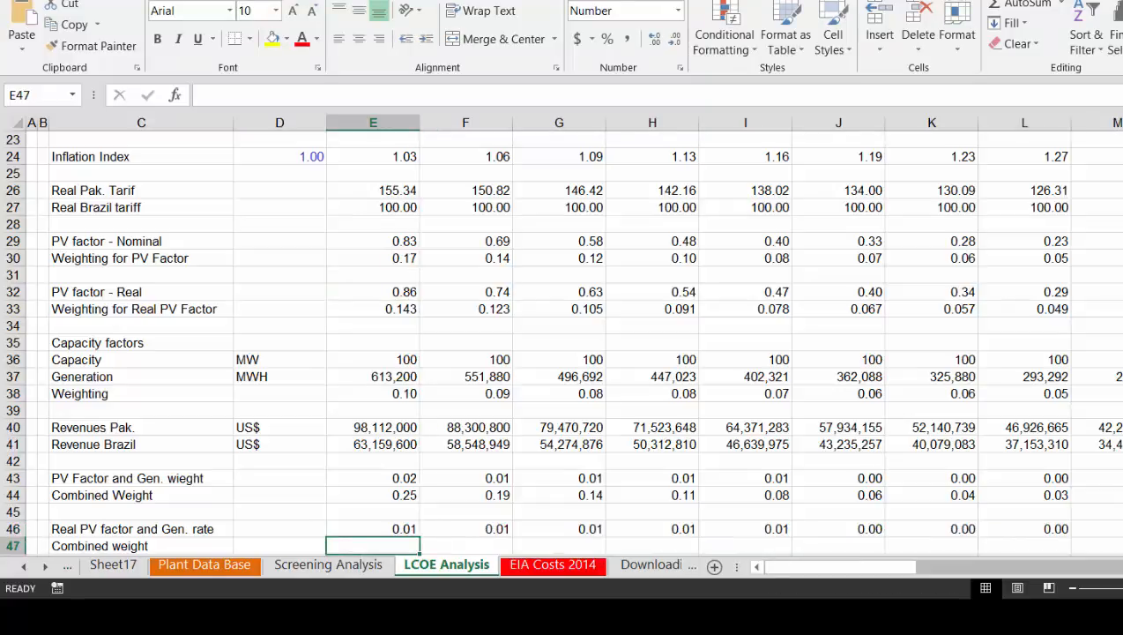
pyautogui.write('=')
pyautogui.press('Up')
pyautogui.write('/sum(')
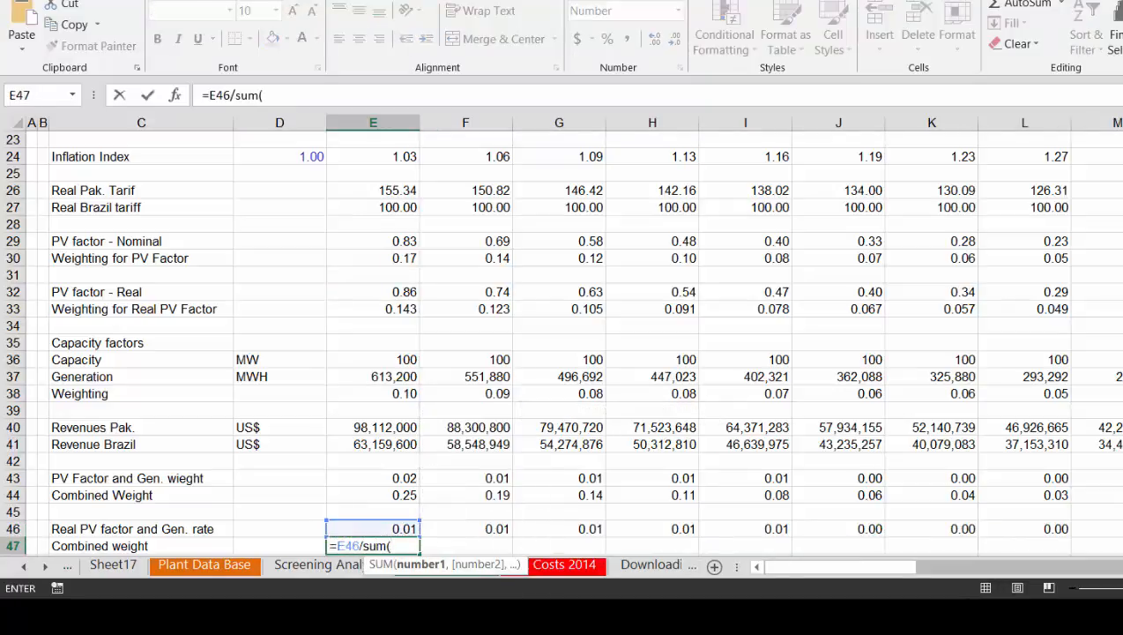
pyautogui.press('Up')
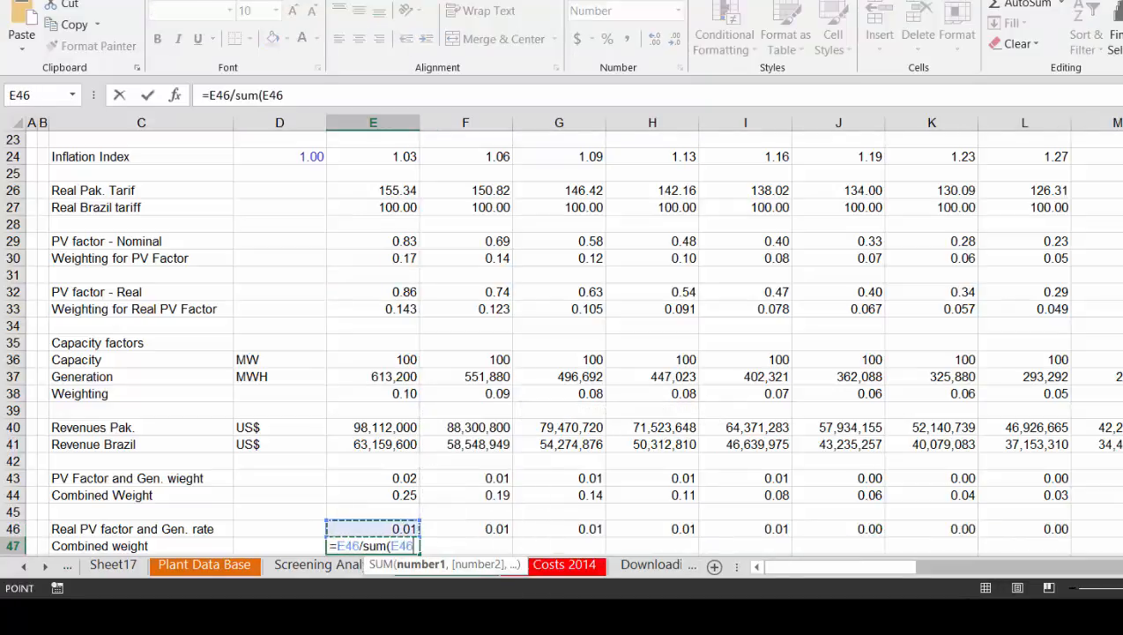
pyautogui.hotkey('shift', 'space')
pyautogui.press('Return')
pyautogui.press('Return')
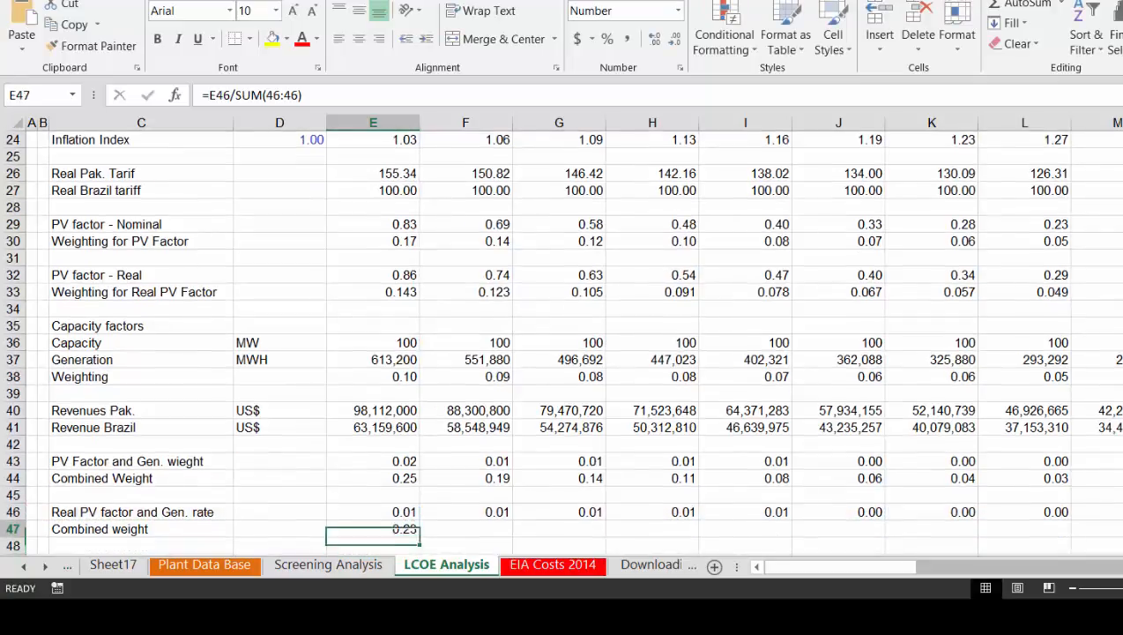
pyautogui.hotkey('ctrl', 'shift', 'Right')
pyautogui.hotkey('ctrl', 'r')
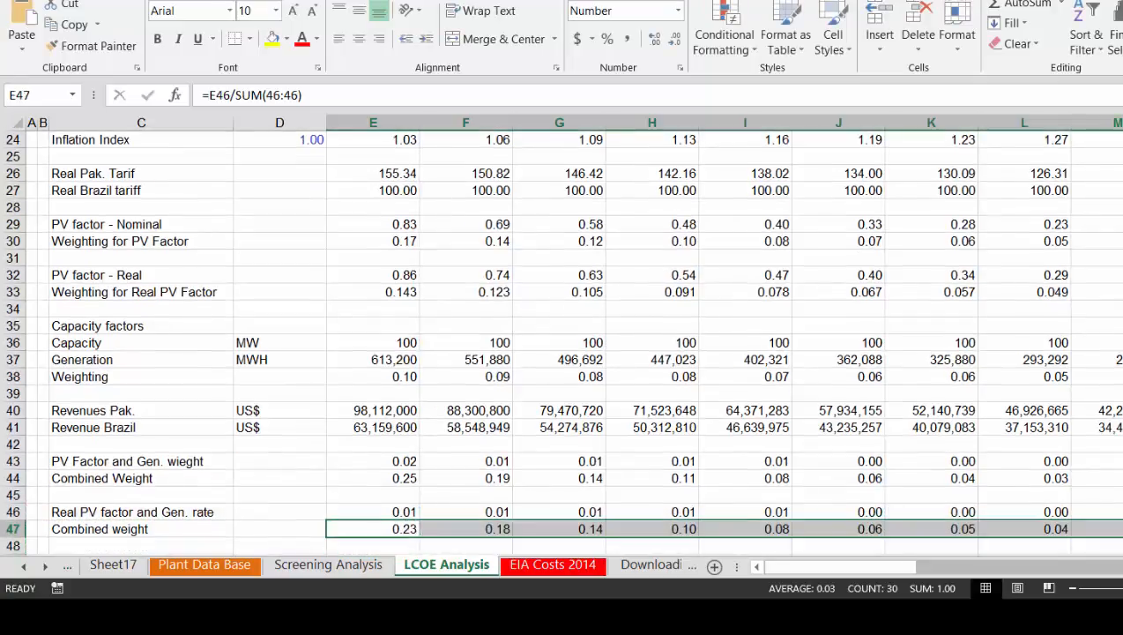
# Check the real combined weights in row 47 across the outer years of the model
pyautogui.press('Right')
pyautogui.press('Right')
pyautogui.press('Right')
pyautogui.press('Right')
pyautogui.press('Right')
pyautogui.press('Right')
pyautogui.press('Right')
pyautogui.press('Right')
pyautogui.press('Right')
pyautogui.press('Right')
pyautogui.press('Right')
pyautogui.press('Right')
pyautogui.press('Right')
pyautogui.press('Right')
pyautogui.press('Right')
pyautogui.press('Right')
pyautogui.press('Right')
pyautogui.press('Right')
pyautogui.press('Right')
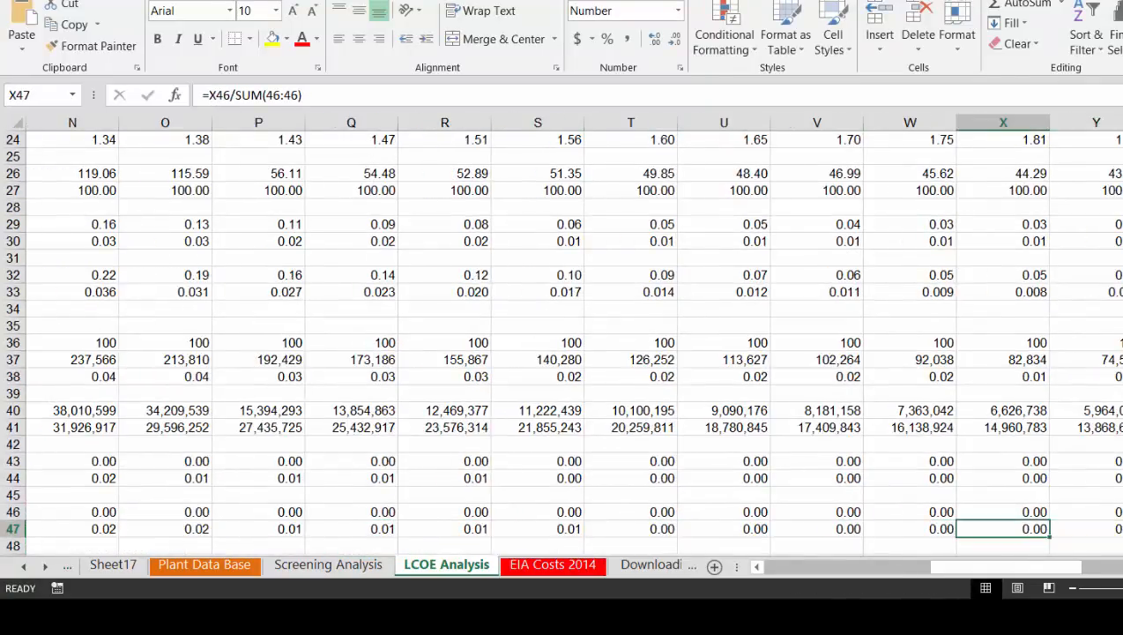
pyautogui.press('Left')
pyautogui.press('Left')
pyautogui.press('Left')
pyautogui.press('Left')
pyautogui.press('Left')
pyautogui.press('Left')
pyautogui.press('Left')
pyautogui.press('Left')
pyautogui.press('Left')
pyautogui.press('Left')
pyautogui.press('Left')
pyautogui.press('Left')
pyautogui.press('Left')
pyautogui.press('Left')
pyautogui.press('Left')
pyautogui.press('Home')
# Calculate Pakistan's real combined weighting in M51 of the comparison table as =SUMPRODUCT($47:$47,21:21) and fill it down to Brazil in M52
pyautogui.press('Down')
pyautogui.press('Down')
pyautogui.press('Down')
pyautogui.press('Down')
pyautogui.press('Down')
pyautogui.press('Down')
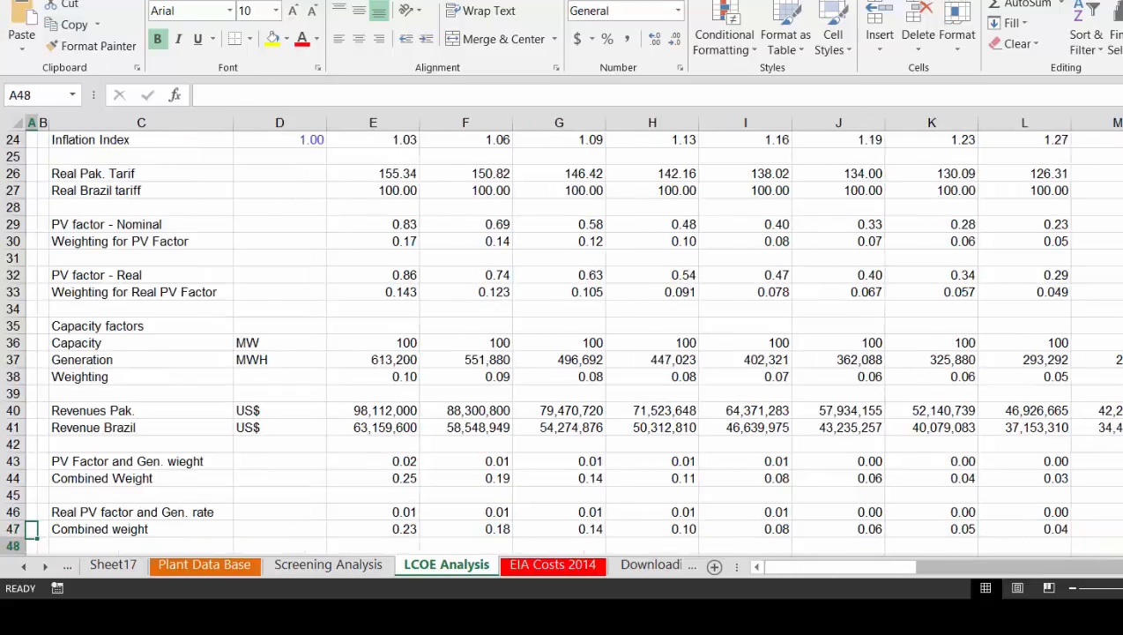
pyautogui.press('Down')
pyautogui.press('Up')
pyautogui.press('Up')
pyautogui.press('Up')
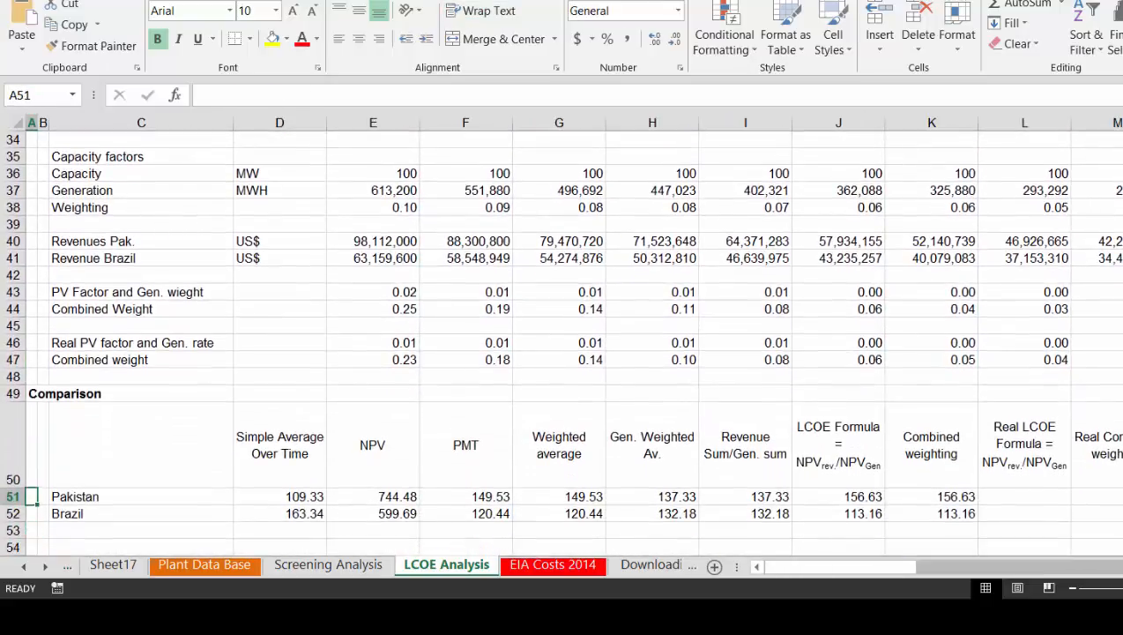
pyautogui.press('Right')
pyautogui.press('Right')
pyautogui.press('Right')
pyautogui.press('Right')
pyautogui.press('Right')
pyautogui.press('Right')
pyautogui.press('Right')
pyautogui.press('Right')
pyautogui.press('Right')
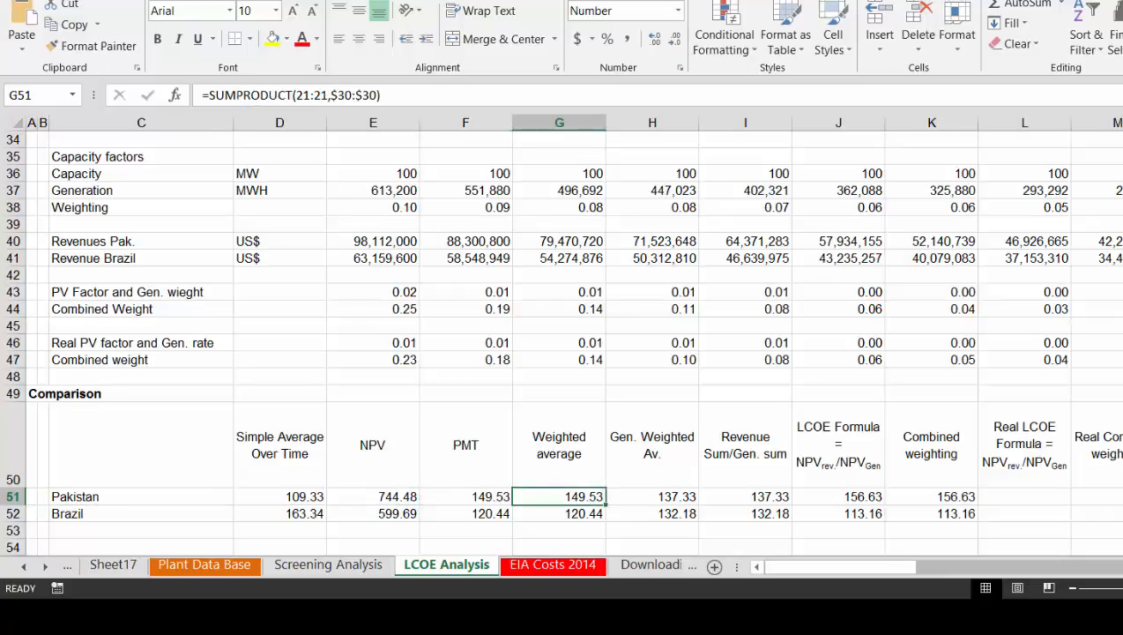
pyautogui.press('Right')
pyautogui.press('Right')
pyautogui.press('Right')
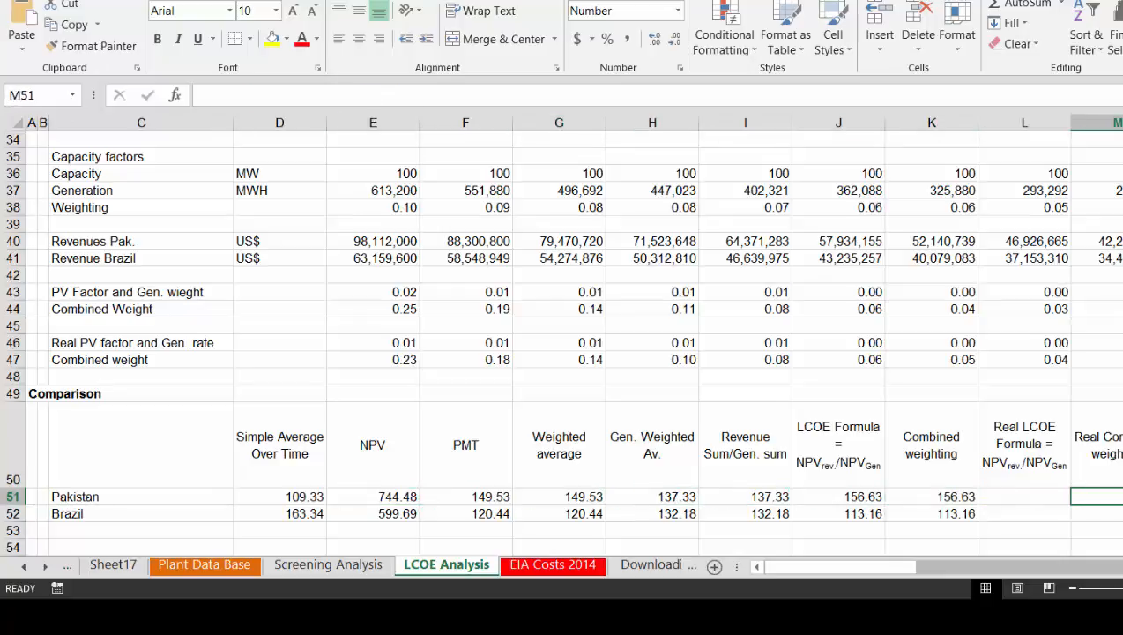
pyautogui.write('=')
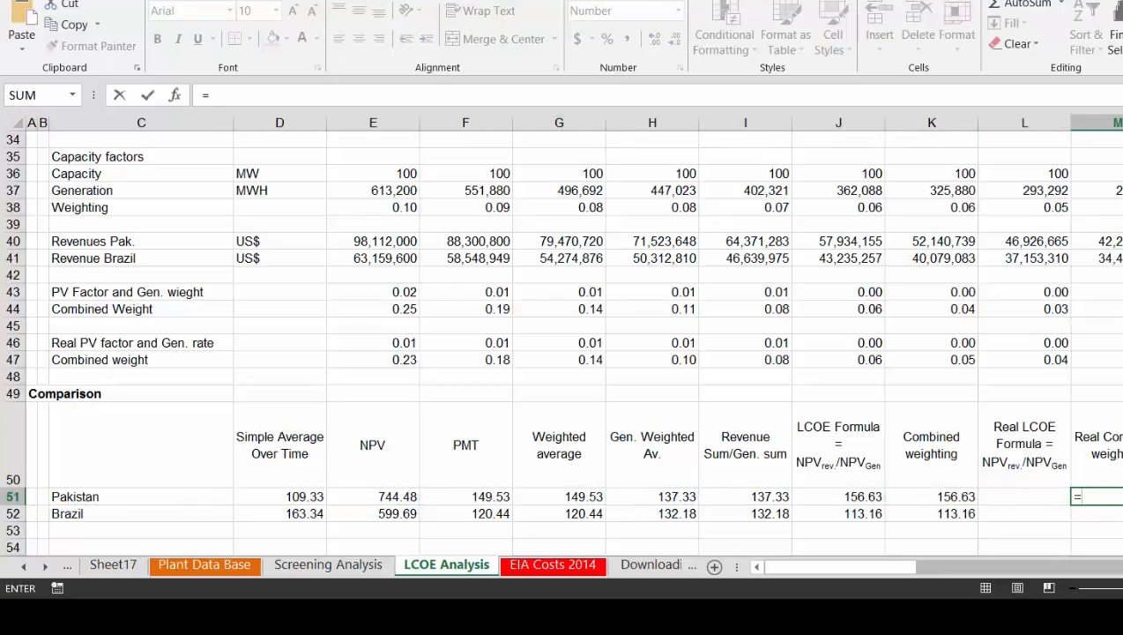
pyautogui.write('sum')
pyautogui.press('Down')
pyautogui.press('Down')
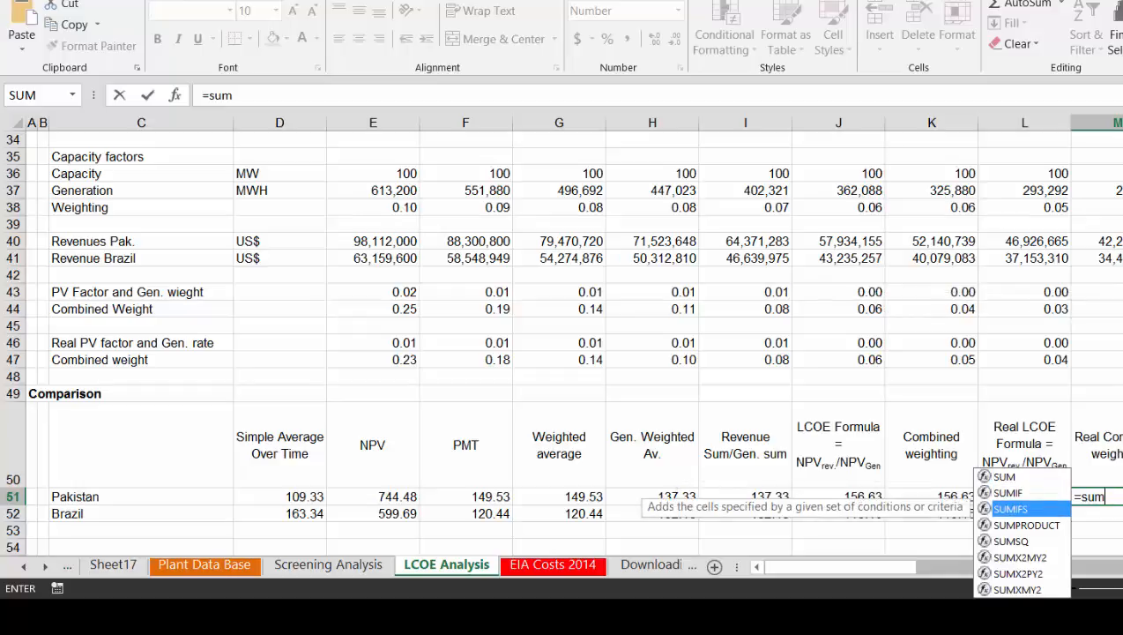
pyautogui.press('Down')
pyautogui.press('Tab')
pyautogui.press('Up')
pyautogui.press('Up')
pyautogui.press('Up')
pyautogui.press('Up')
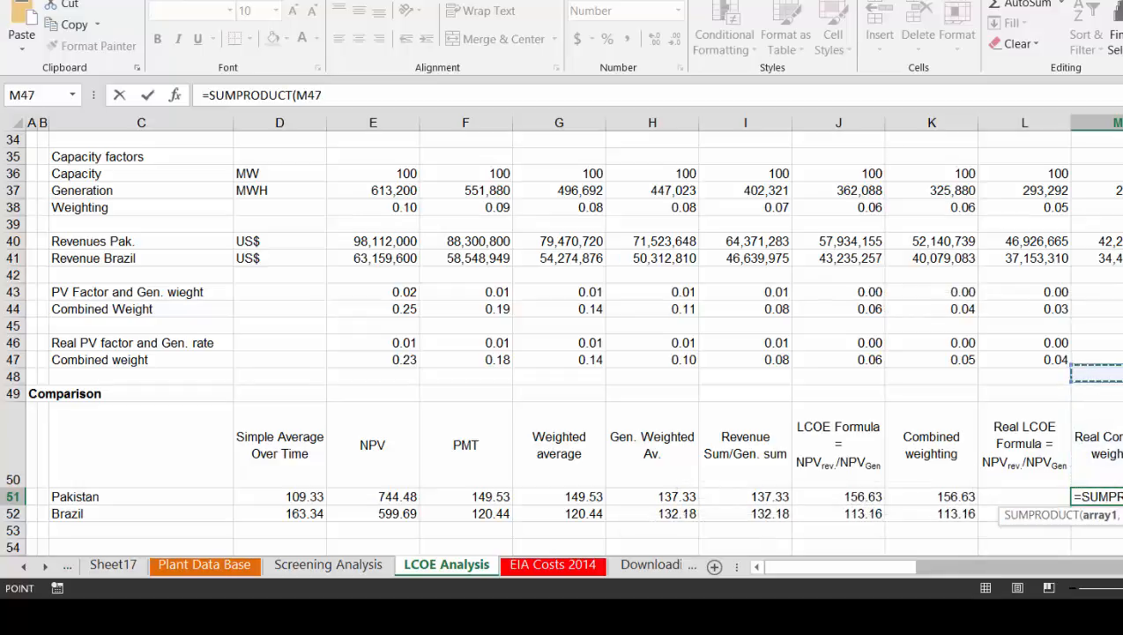
pyautogui.press('Up')
pyautogui.press('Down')
pyautogui.hotkey('shift', 'space')
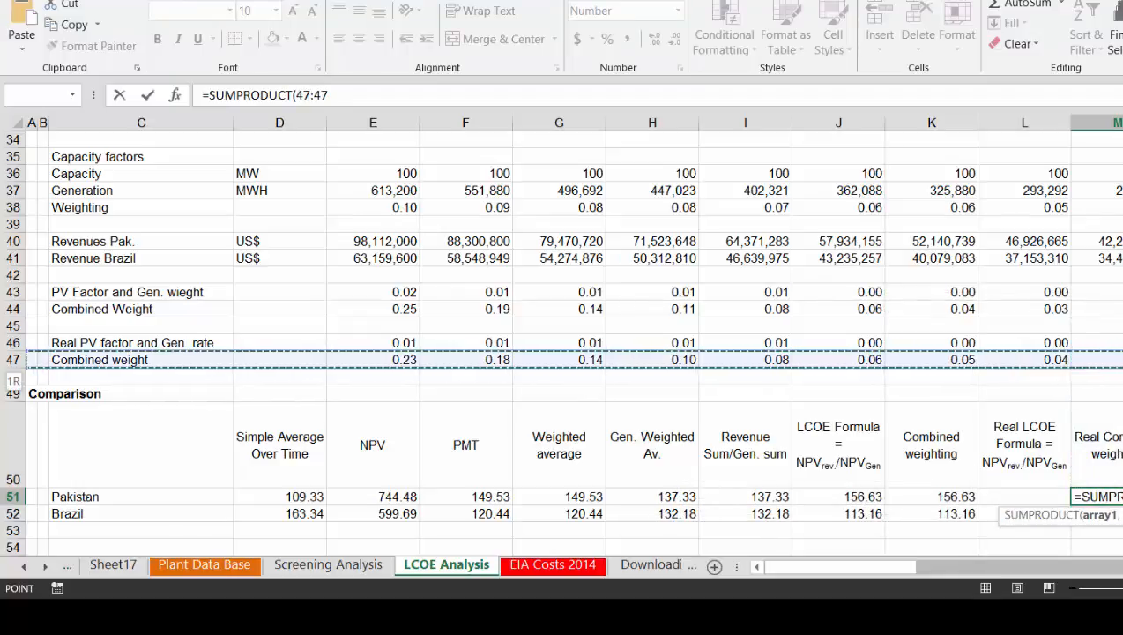
pyautogui.press('F4')
pyautogui.write(',')
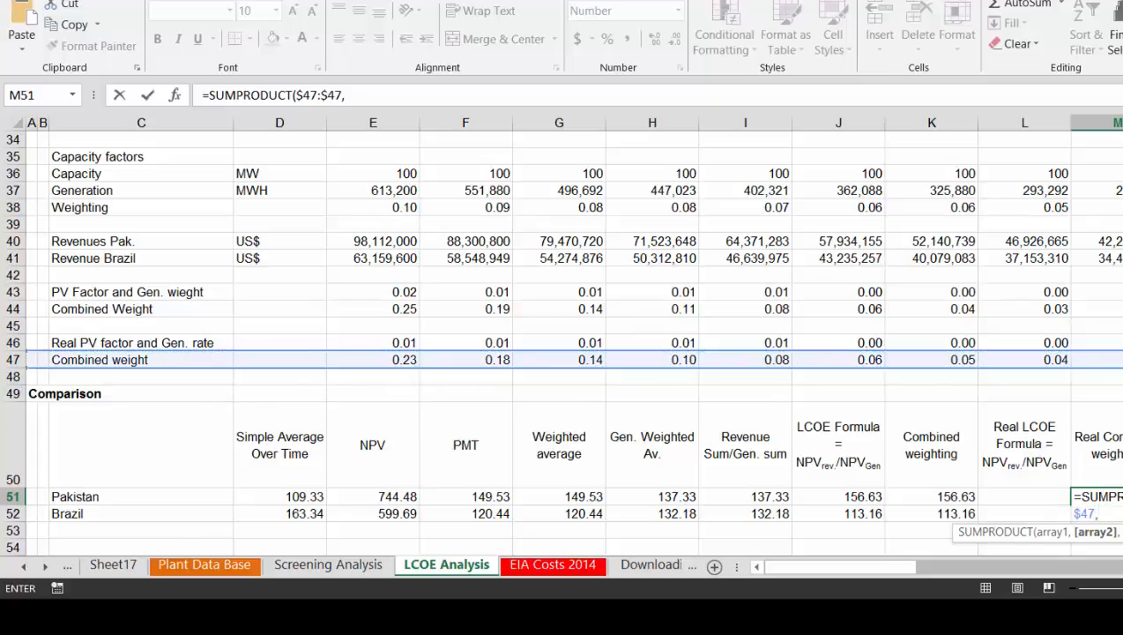
pyautogui.press('pageup')
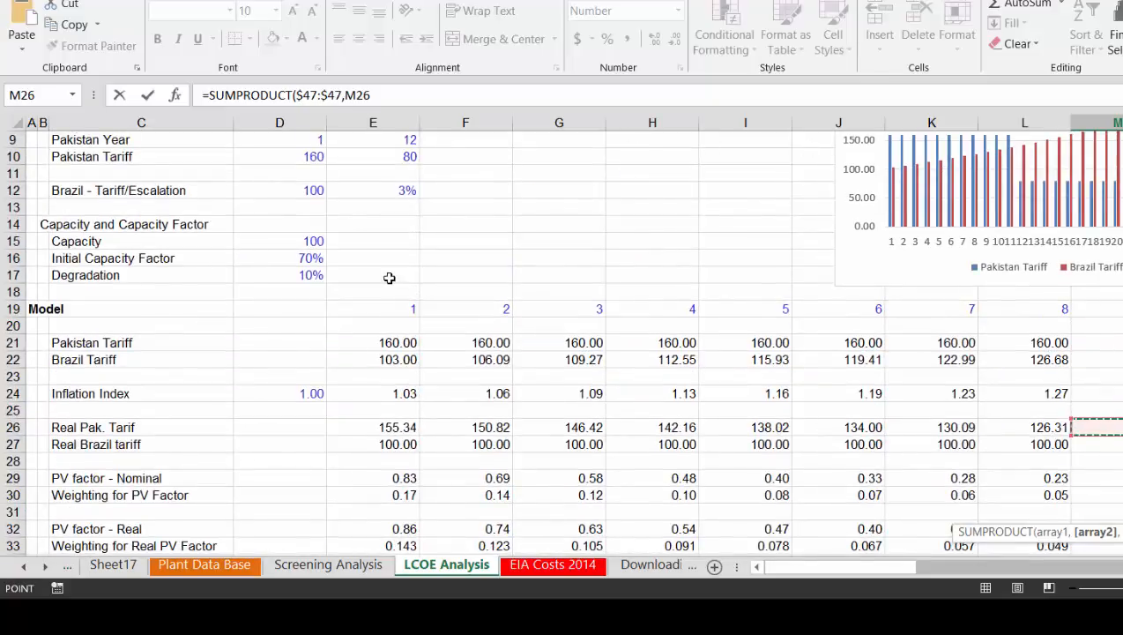
pyautogui.click(5, 342)
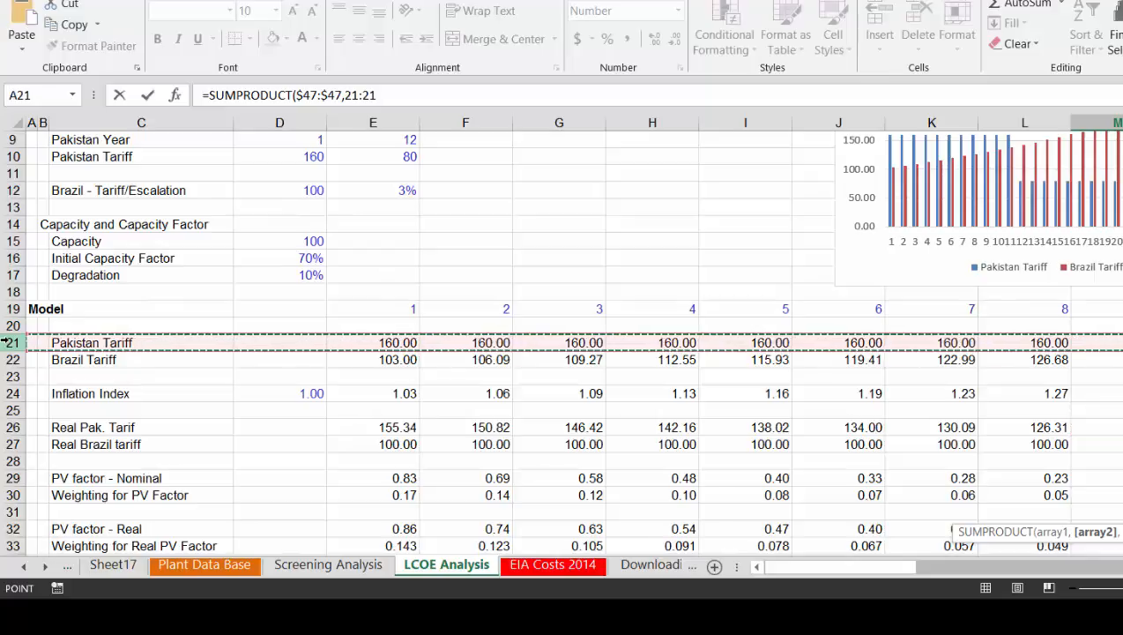
pyautogui.write(')')
pyautogui.press('Return')
pyautogui.press('Up')
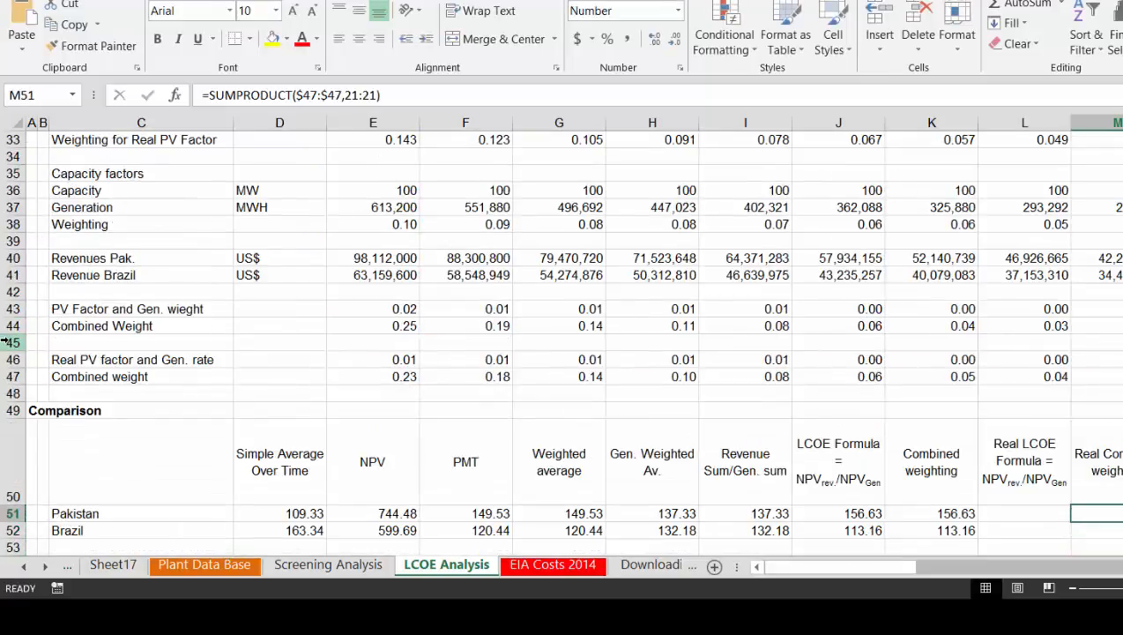
pyautogui.hotkey('shift', 'Down')
pyautogui.hotkey('ctrl', 'd')
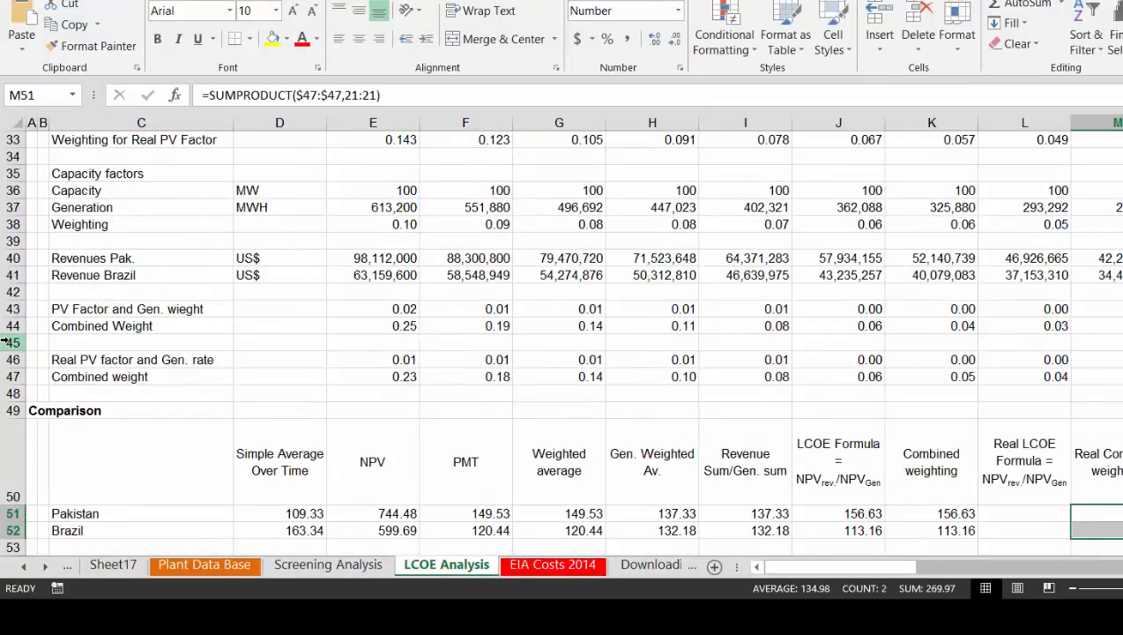
# Compare Brazil's combined weighting formula in K52 with its real combined weighting formula in M52, and return to Pakistan's in M51
pyautogui.press('Down')
pyautogui.press('Left')
pyautogui.press('Left')
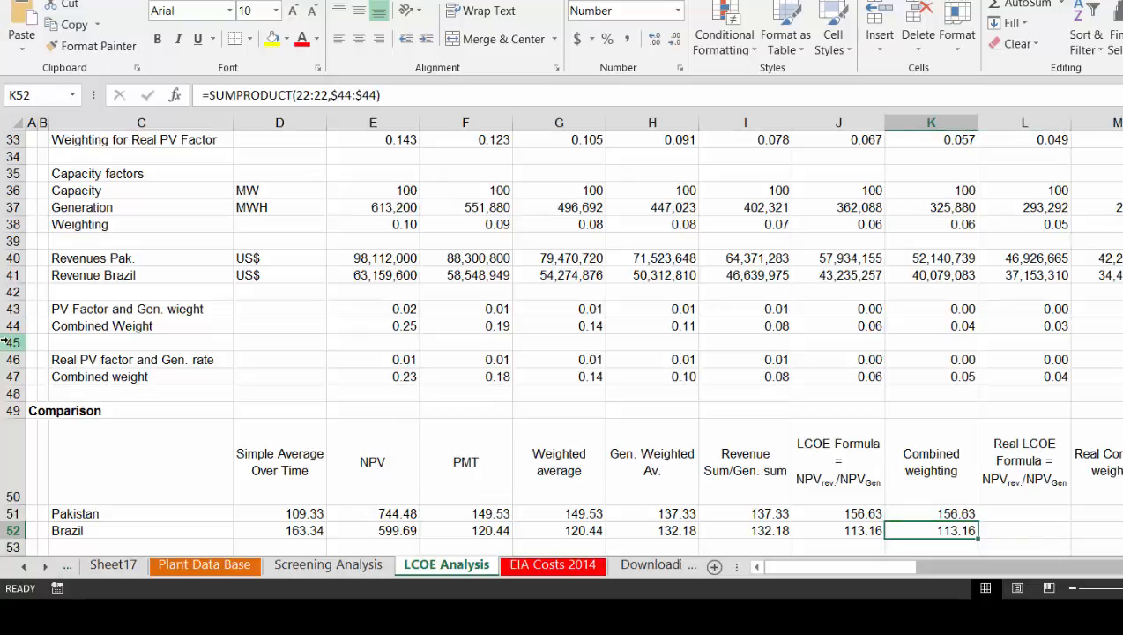
pyautogui.press('Right')
pyautogui.press('Right')
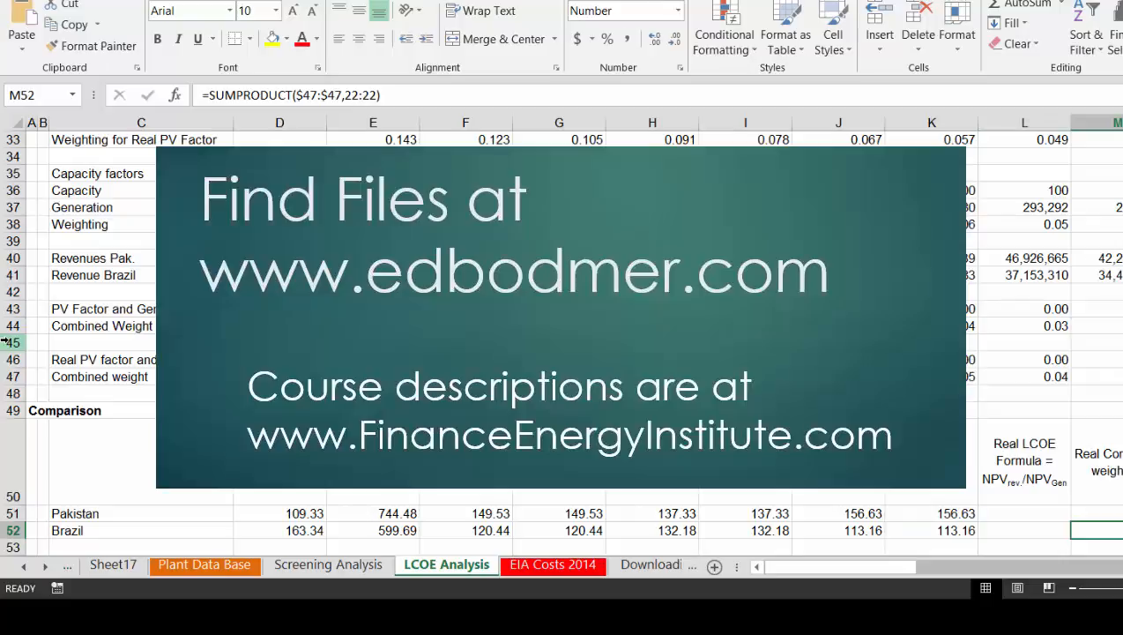
pyautogui.press('F2')
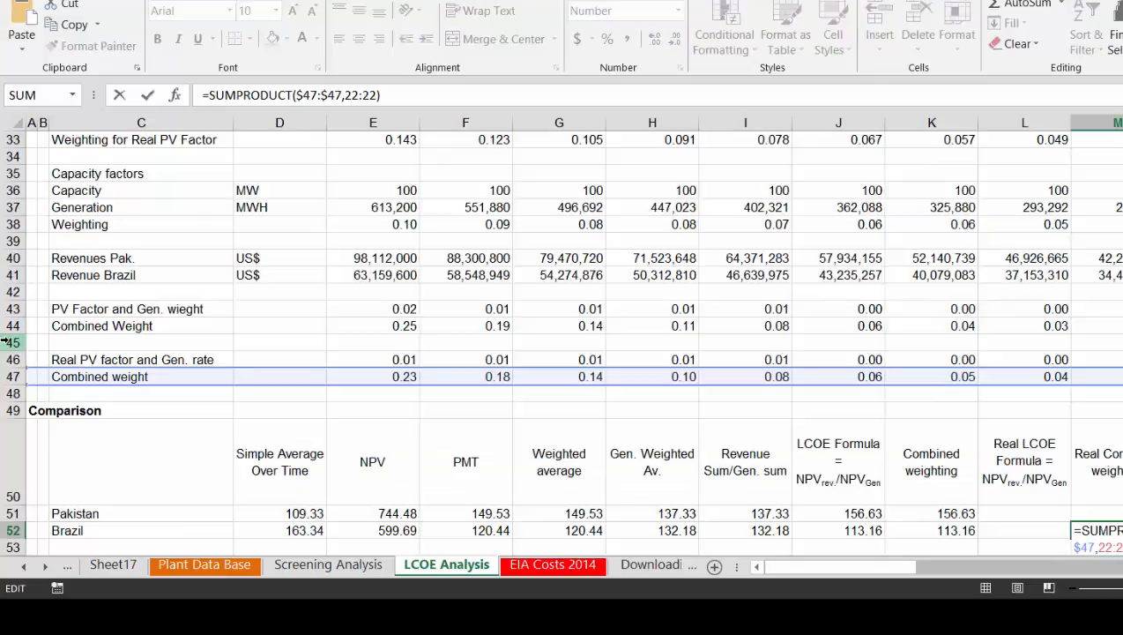
pyautogui.press('Return')
pyautogui.press('Up')
pyautogui.press('Up')
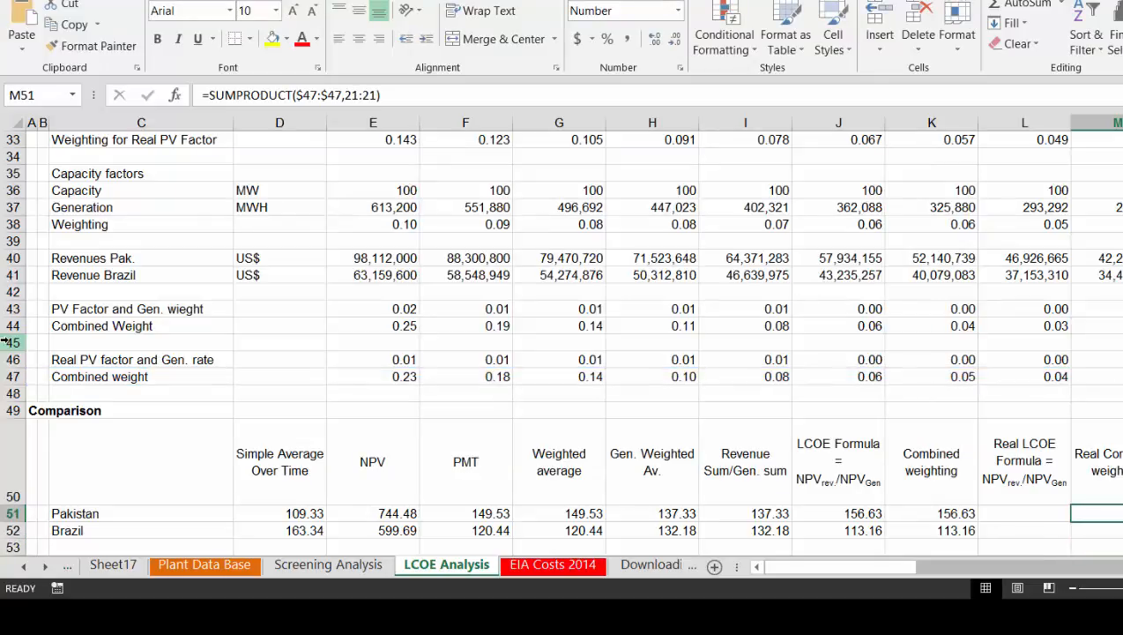
# Set the nominal discount rate in the assumptions (D5) to 9%
pyautogui.press('Left')
pyautogui.press('Left')
pyautogui.press('Left')
pyautogui.press('Left')
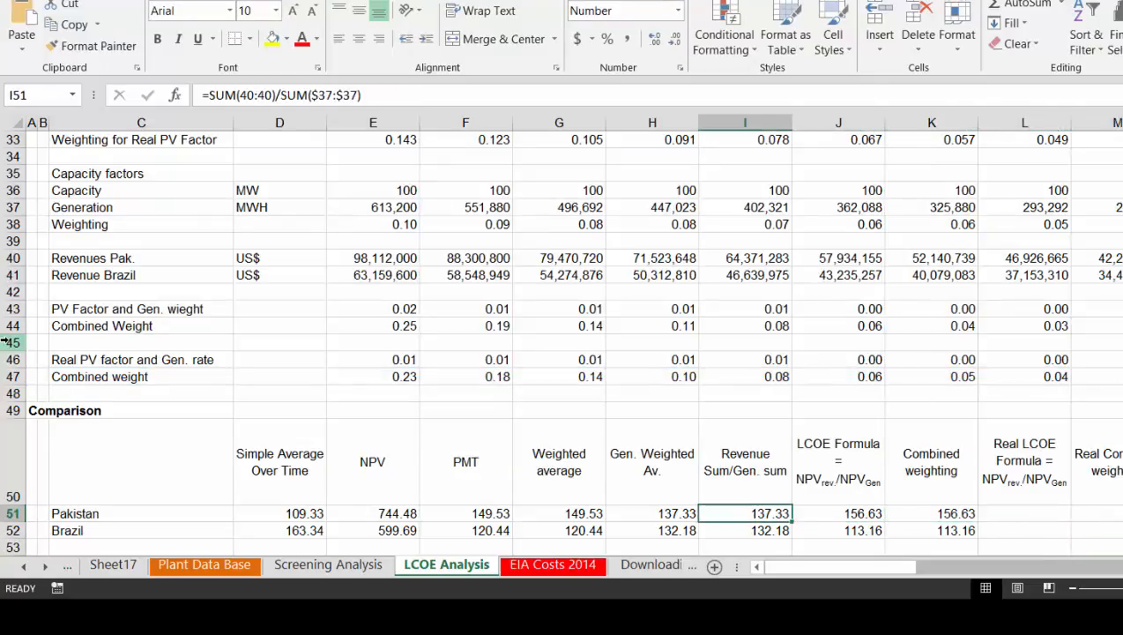
pyautogui.press('pageup')
pyautogui.press('pageup')
pyautogui.press('Left')
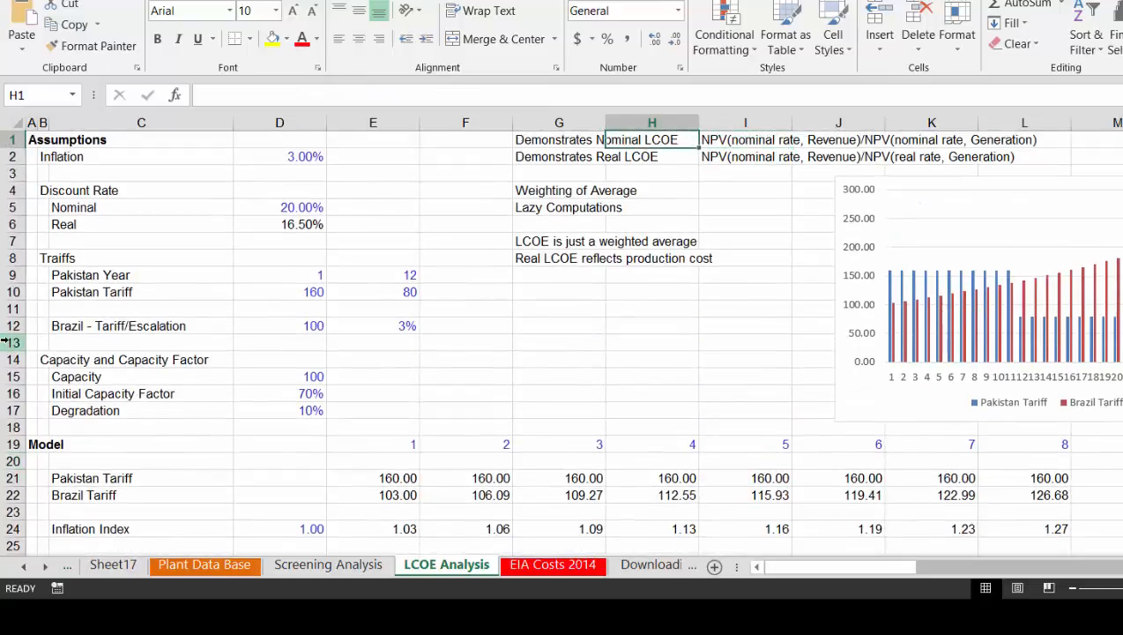
pyautogui.press('Left')
pyautogui.press('Left')
pyautogui.press('Left')
pyautogui.press('Left')
pyautogui.press('Left')
pyautogui.press('Left')
pyautogui.press('Down')
pyautogui.press('Down')
pyautogui.press('Down')
pyautogui.press('Down')
pyautogui.press('Right')
pyautogui.press('Right')
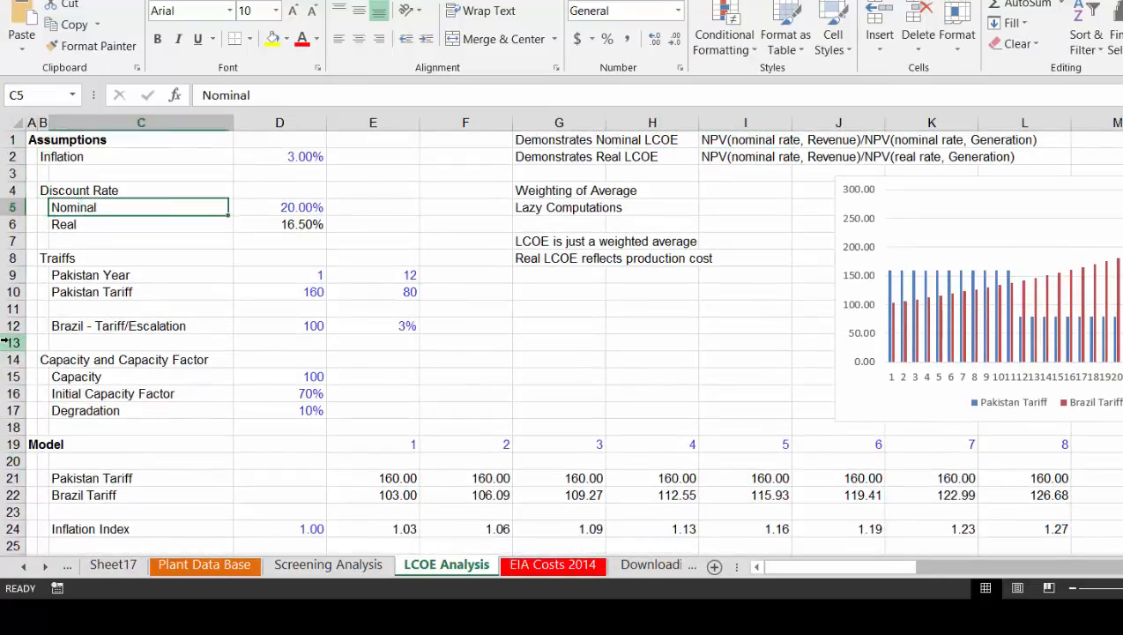
pyautogui.write('8')
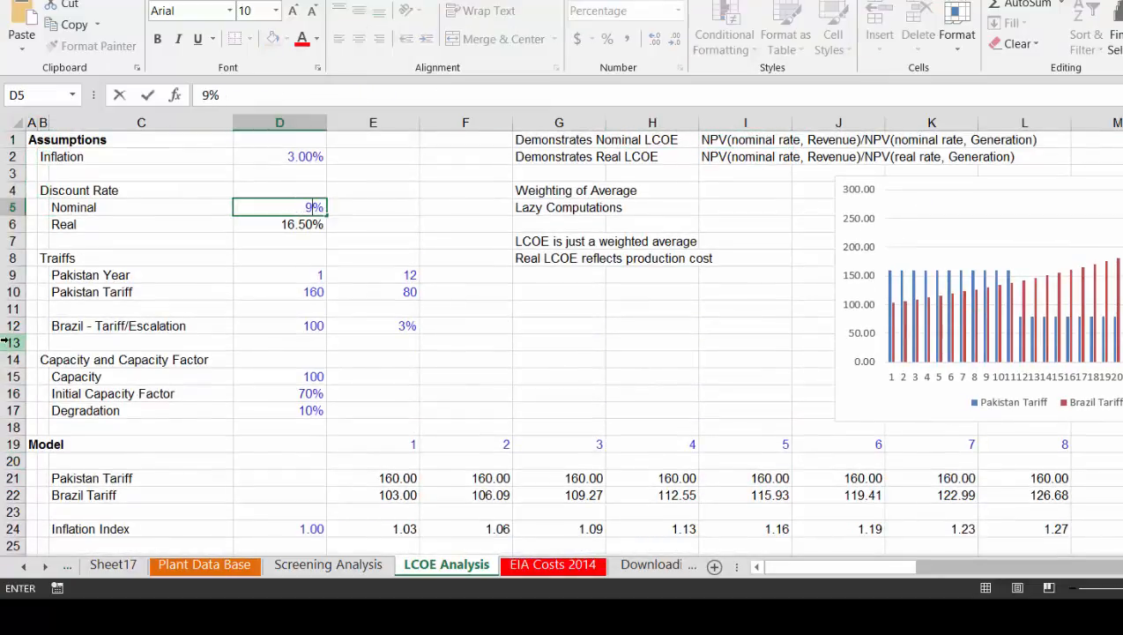
pyautogui.press('Return')
# Review the recalculated PV factors, combined weights and comparison table results under the new nominal discount rate
pyautogui.press('pagedown')
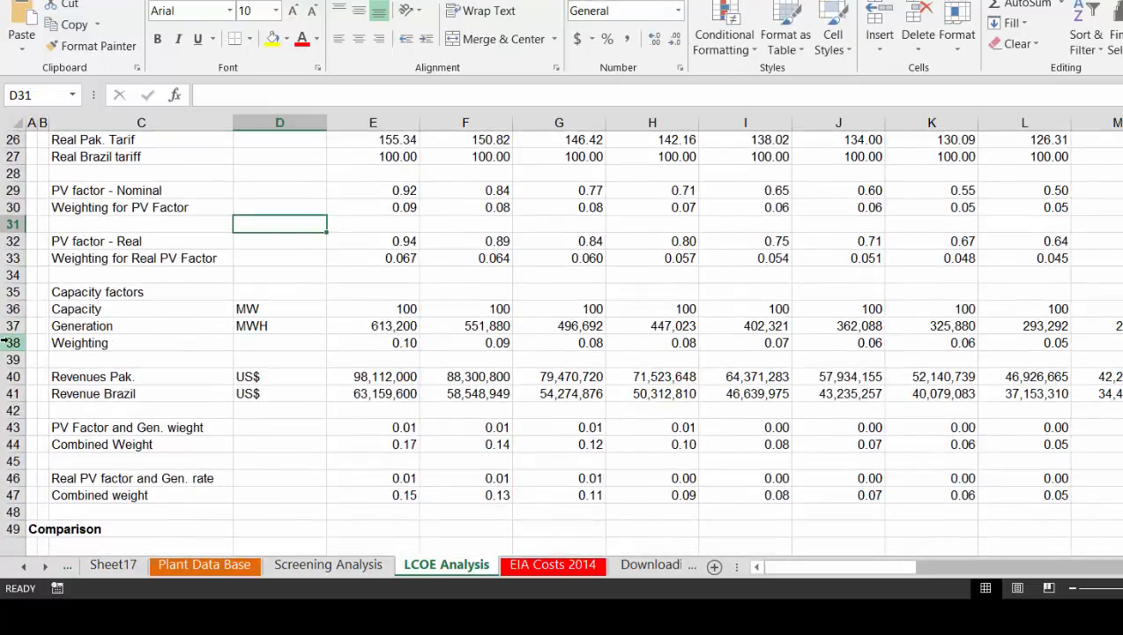
pyautogui.press('pagedown')
pyautogui.press('Up')
pyautogui.press('Up')
pyautogui.press('Up')
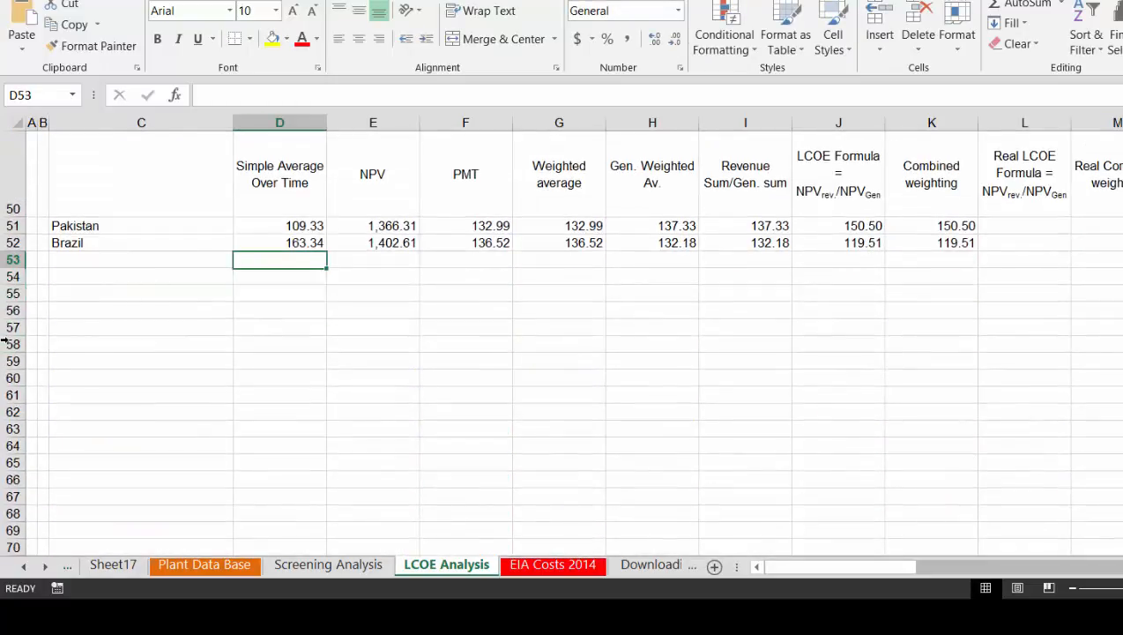
pyautogui.press('Up')
pyautogui.press('Up')
pyautogui.press('Up')
pyautogui.press('Up')
pyautogui.press('Up')
pyautogui.press('Up')
pyautogui.press('Up')
pyautogui.press('Up')
pyautogui.press('Up')
pyautogui.press('Up')
pyautogui.press('Up')
pyautogui.press('Up')
pyautogui.press('Up')
pyautogui.press('Up')
pyautogui.press('Right')
pyautogui.press('Right')
pyautogui.press('Right')
pyautogui.press('Right')
pyautogui.press('Right')
pyautogui.press('Right')
pyautogui.press('Right')
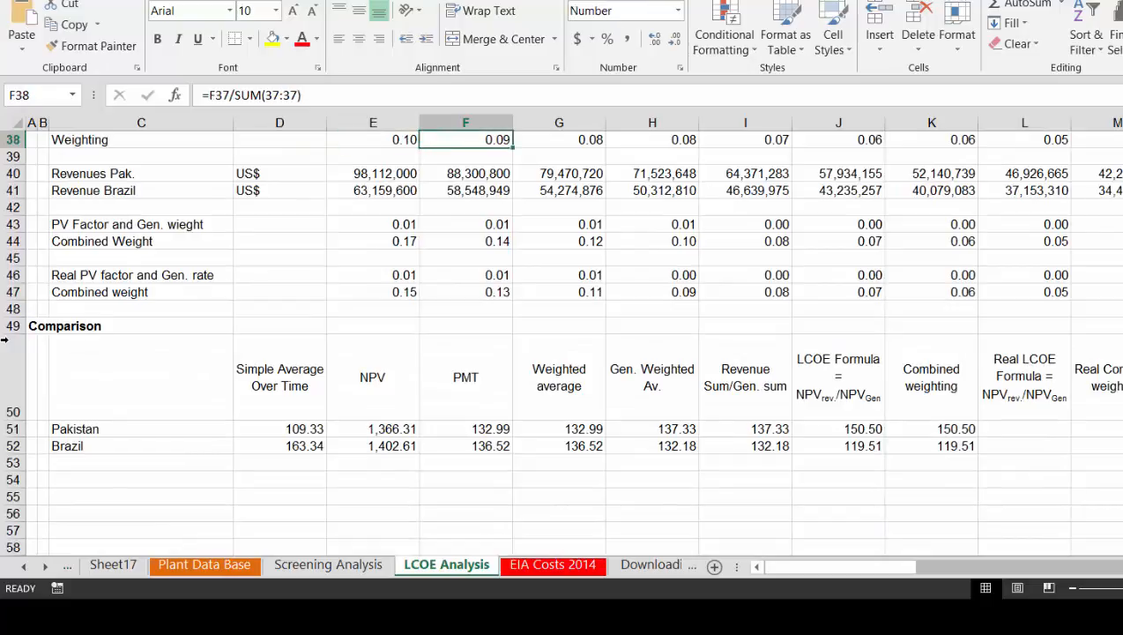
pyautogui.press('Right')
pyautogui.press('Right')
pyautogui.press('Right')
pyautogui.press('Right')
pyautogui.press('Right')
# Examine the real combined weighting results for Pakistan and Brazil in M51 and M52 of the comparison table
pyautogui.press('Down')
pyautogui.press('Left')
pyautogui.press('Left')
pyautogui.press('Left')
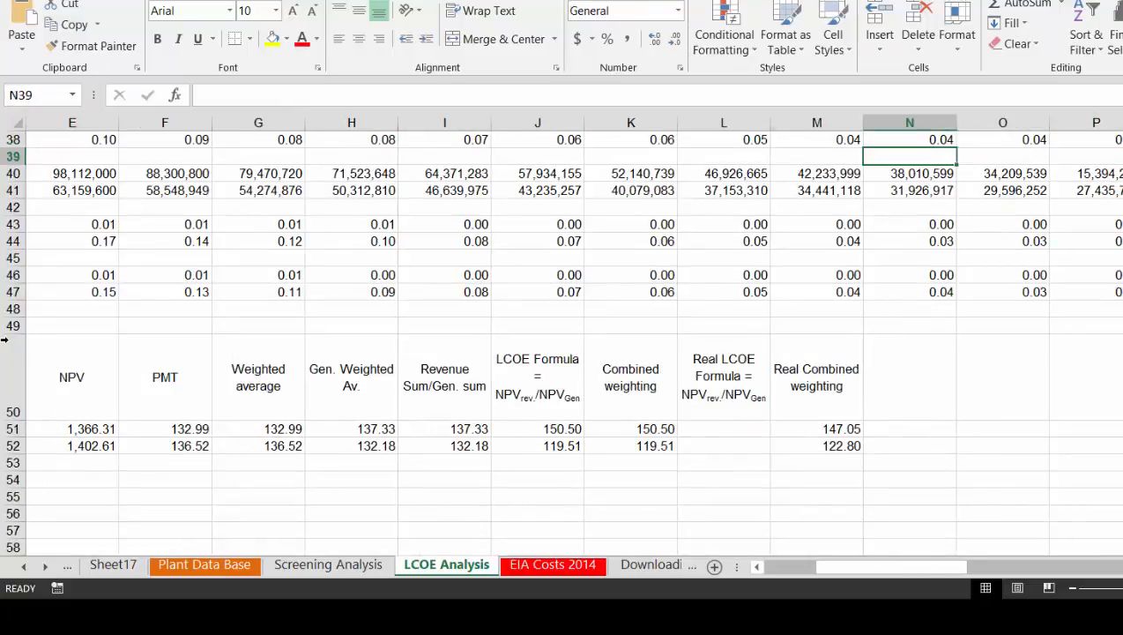
pyautogui.press('Down')
pyautogui.press('Down')
pyautogui.press('Down')
pyautogui.press('Down')
pyautogui.press('Down')
pyautogui.press('Down')
pyautogui.press('Down')
pyautogui.press('Down')
pyautogui.press('Down')
pyautogui.press('Down')
pyautogui.press('Down')
pyautogui.press('Down')
pyautogui.press('Down')
pyautogui.press('Down')
pyautogui.press('Down')
pyautogui.press('Down')
pyautogui.press('Down')
pyautogui.press('Down')
pyautogui.press('Down')
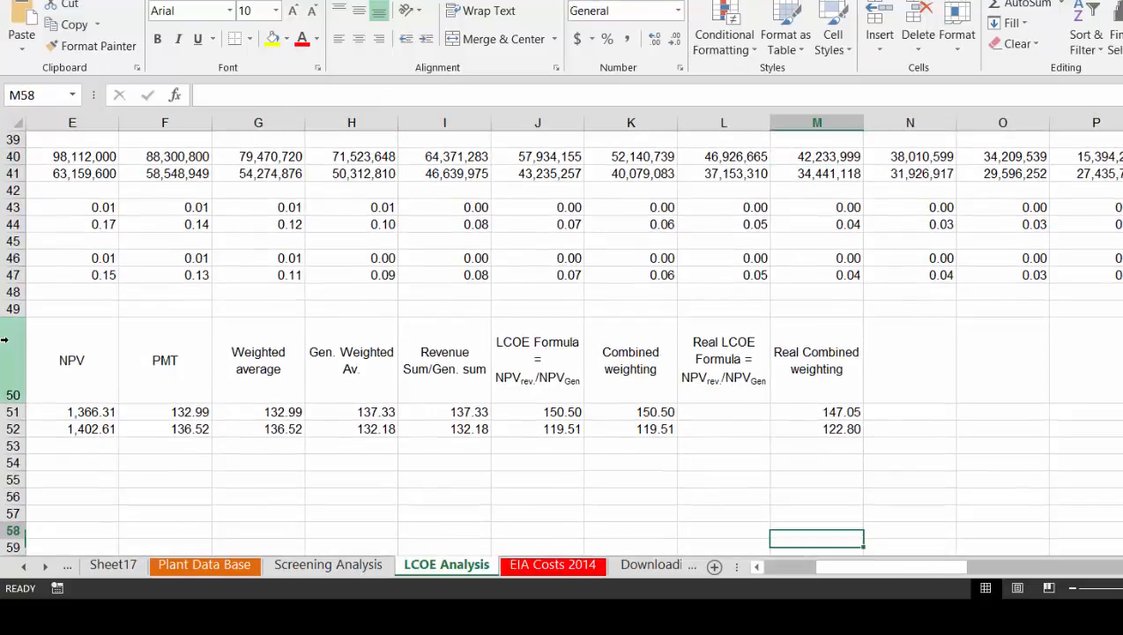
pyautogui.press('Up')
pyautogui.press('Up')
pyautogui.press('Up')
pyautogui.press('Up')
pyautogui.press('Up')
pyautogui.press('Up')
pyautogui.press('Up')
pyautogui.press('Up')
pyautogui.press('Down')
pyautogui.press('Down')
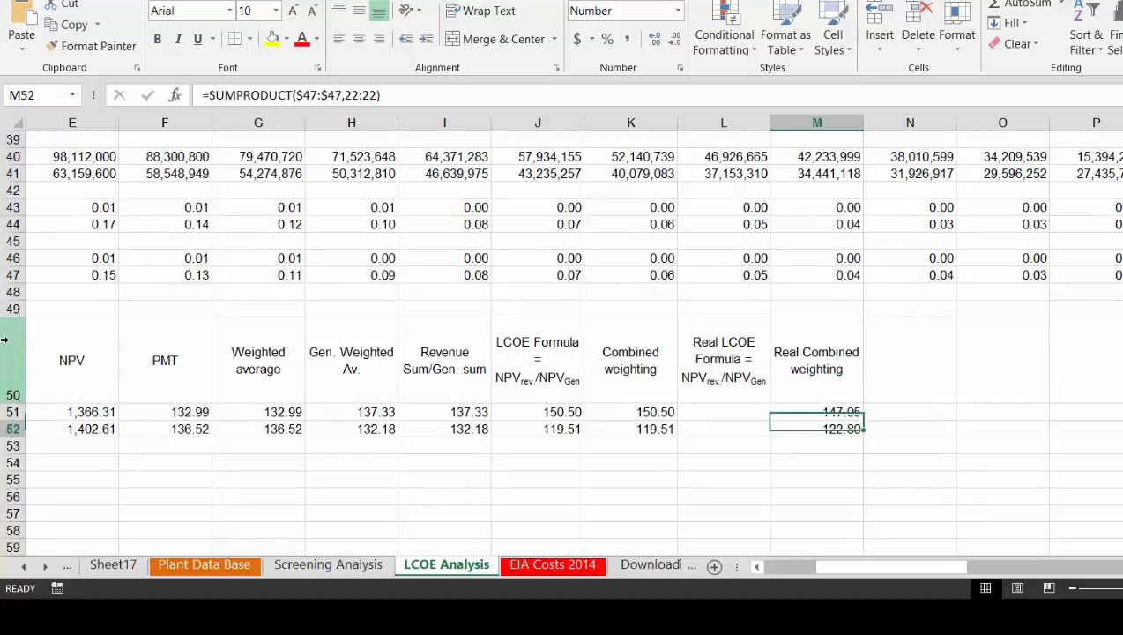
# Look across Brazil's comparison row and inspect which rows its real combined weighting formula in M52 references
pyautogui.press('Left')
pyautogui.press('Left')
pyautogui.press('Left')
pyautogui.press('Left')
pyautogui.press('Left')
pyautogui.press('Left')
pyautogui.press('Home')
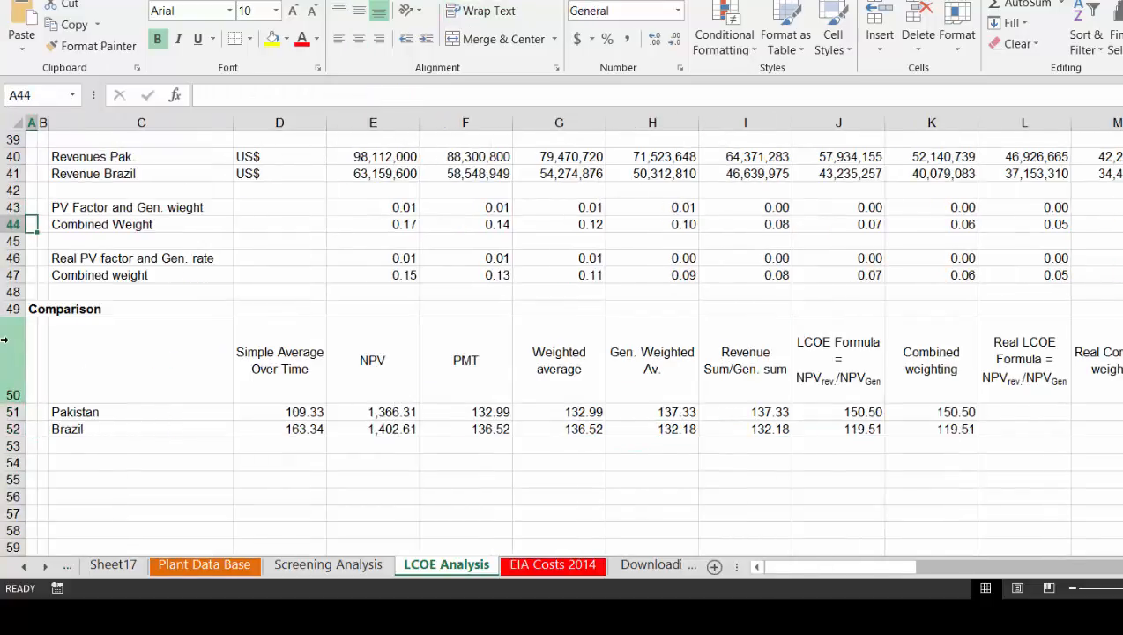
pyautogui.press('Down')
pyautogui.press('Down')
pyautogui.press('Down')
pyautogui.press('Down')
pyautogui.press('Down')
pyautogui.press('Down')
pyautogui.press('Down')
pyautogui.press('Down')
pyautogui.press('Right')
pyautogui.press('Right')
pyautogui.press('Right')
pyautogui.press('Right')
pyautogui.press('Right')
pyautogui.press('Right')
pyautogui.press('Right')
pyautogui.press('Right')
pyautogui.press('Right')
pyautogui.press('Right')
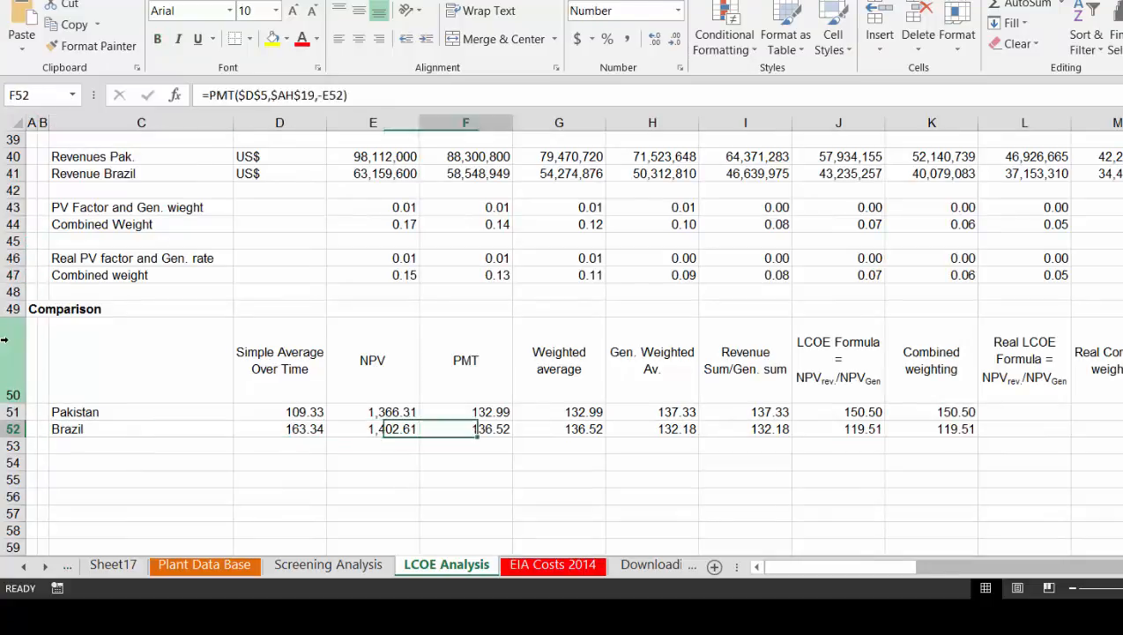
pyautogui.press('Right')
pyautogui.press('F2')
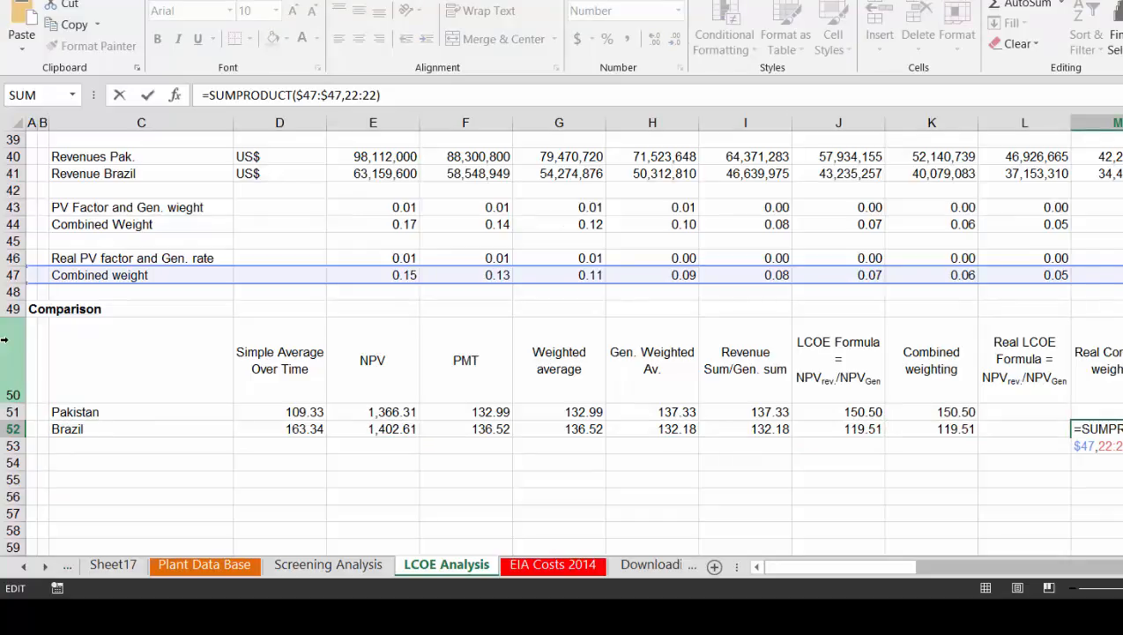
pyautogui.press('Return')
# Look back up through the model to the nominal and real tariff rows for Pakistan and Brazil
pyautogui.press('Up')
pyautogui.press('Up')
pyautogui.press('Up')
pyautogui.press('Up')
pyautogui.press('Up')
pyautogui.press('Up')
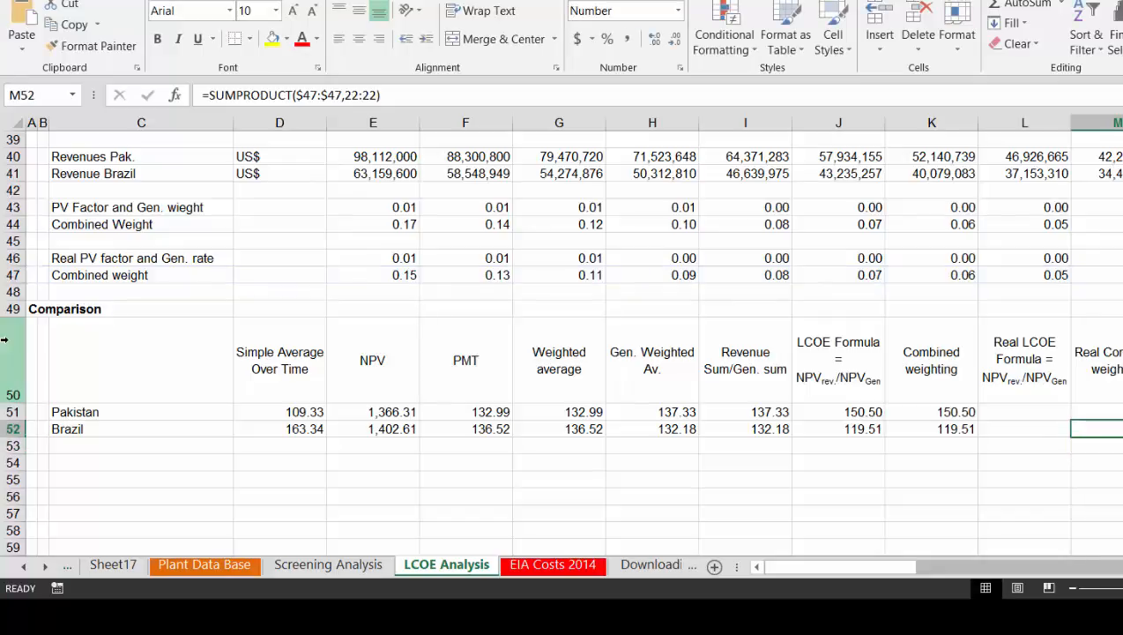
pyautogui.press('Up')
pyautogui.press('Up')
pyautogui.press('Up')
pyautogui.press('Up')
pyautogui.press('Up')
pyautogui.press('Up')
pyautogui.press('Up')
pyautogui.press('Up')
pyautogui.press('Up')
pyautogui.press('Up')
pyautogui.press('Up')
pyautogui.press('Up')
pyautogui.press('Up')
pyautogui.press('Up')
pyautogui.press('Up')
pyautogui.press('Up')
pyautogui.press('Up')
pyautogui.press('Up')
pyautogui.press('Up')
pyautogui.press('Up')
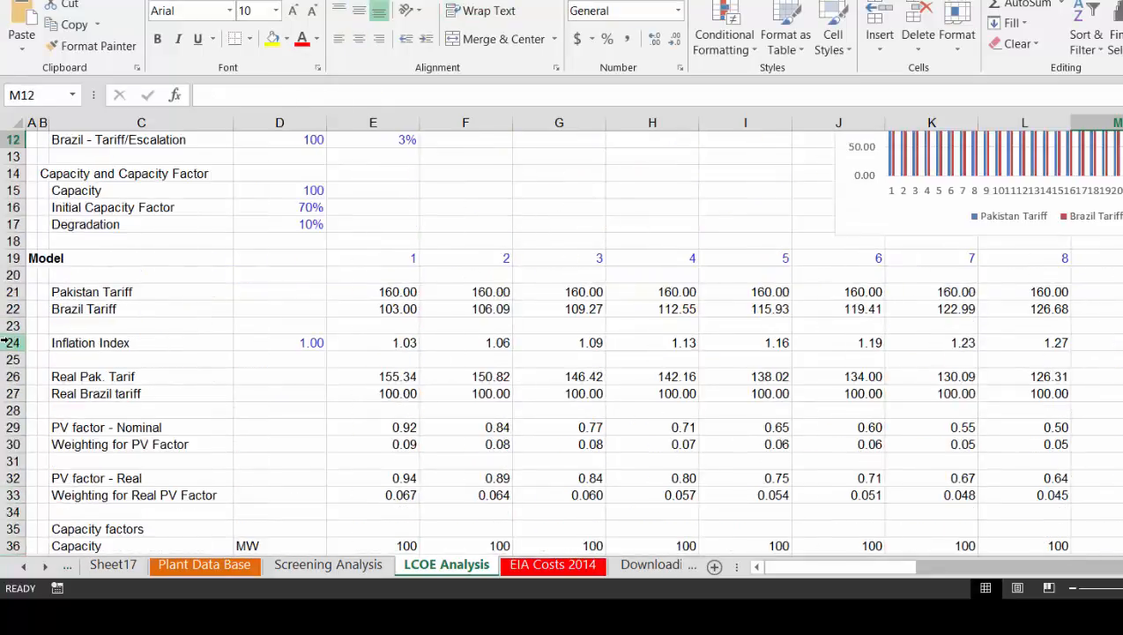
# Examine the real tariff, PV factor, generation and combined weight rows down to the comparison table
pyautogui.press('Down')
pyautogui.press('Down')
pyautogui.press('Down')
pyautogui.press('Down')
pyautogui.press('Down')
pyautogui.press('Down')
pyautogui.press('Down')
pyautogui.press('Down')
pyautogui.press('Down')
pyautogui.press('Down')
pyautogui.press('Down')
pyautogui.press('Down')
pyautogui.press('Down')
pyautogui.press('Down')
pyautogui.press('Down')
pyautogui.press('Down')
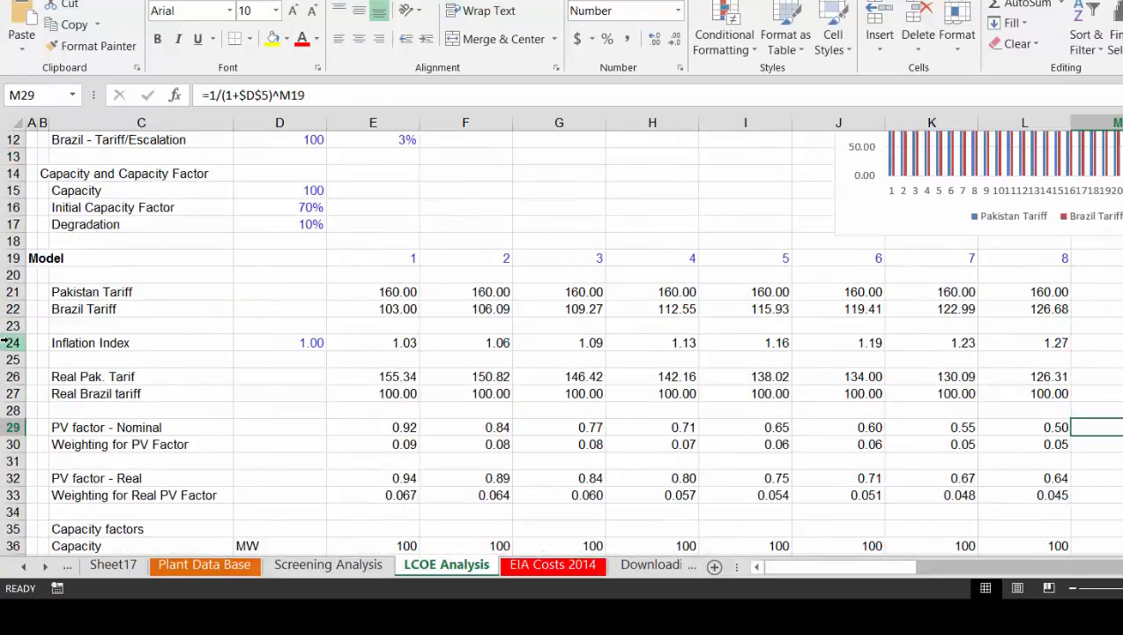
pyautogui.press('Up')
pyautogui.press('Down')
pyautogui.press('Down')
pyautogui.press('Down')
pyautogui.press('Down')
pyautogui.press('Down')
pyautogui.press('Down')
pyautogui.press('Down')
pyautogui.press('Down')
pyautogui.press('Down')
pyautogui.press('Down')
pyautogui.press('Down')
pyautogui.press('Down')
pyautogui.press('Down')
pyautogui.press('Down')
pyautogui.press('Down')
pyautogui.press('Down')
pyautogui.press('Down')
pyautogui.press('Down')
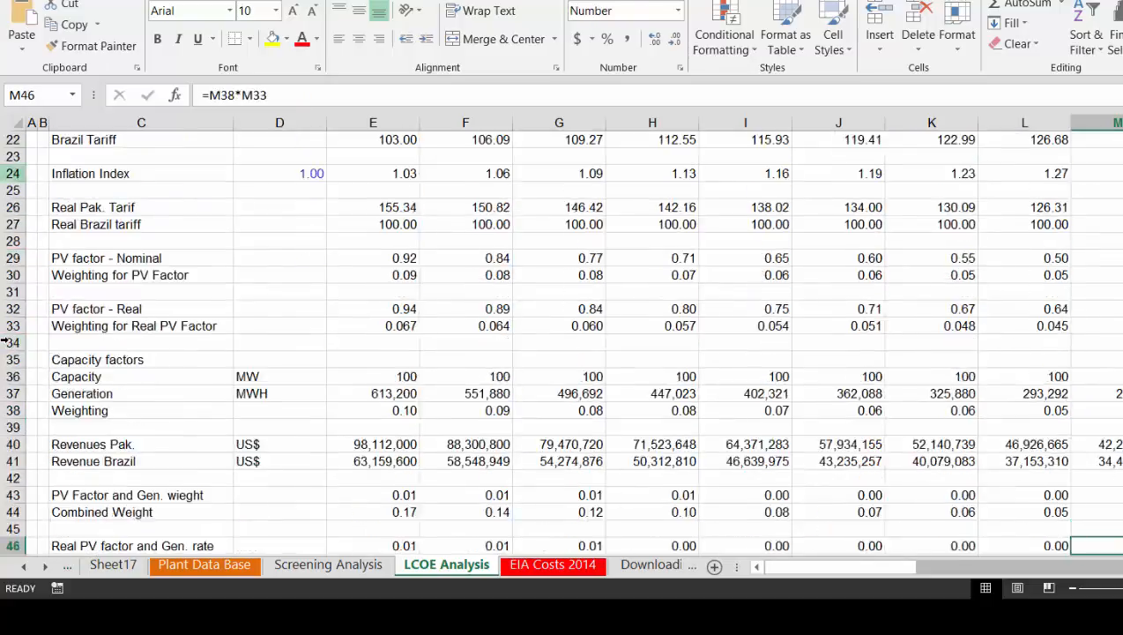
pyautogui.press('Down')
pyautogui.press('Down')
pyautogui.press('Down')
pyautogui.press('Down')
pyautogui.press('Down')
pyautogui.press('Down')
pyautogui.press('Down')
pyautogui.press('Down')
pyautogui.press('Down')
pyautogui.press('Down')
pyautogui.press('Down')
pyautogui.press('Down')
pyautogui.press('Up')
pyautogui.press('Up')
pyautogui.press('Up')
pyautogui.press('Up')
pyautogui.press('Up')
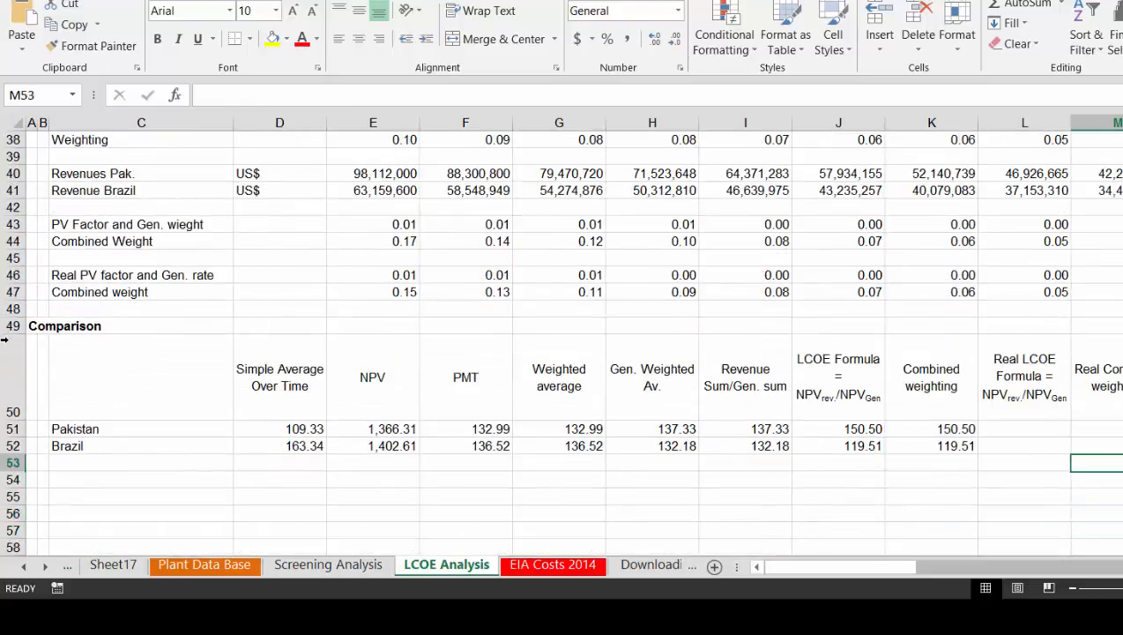
# Change Pakistan's real combined weighting formula in M51 to =SUMPRODUCT($47:$47,26:26), using the real Pakistan tariff row
pyautogui.press('Up')
pyautogui.press('Up')
pyautogui.press('F2')
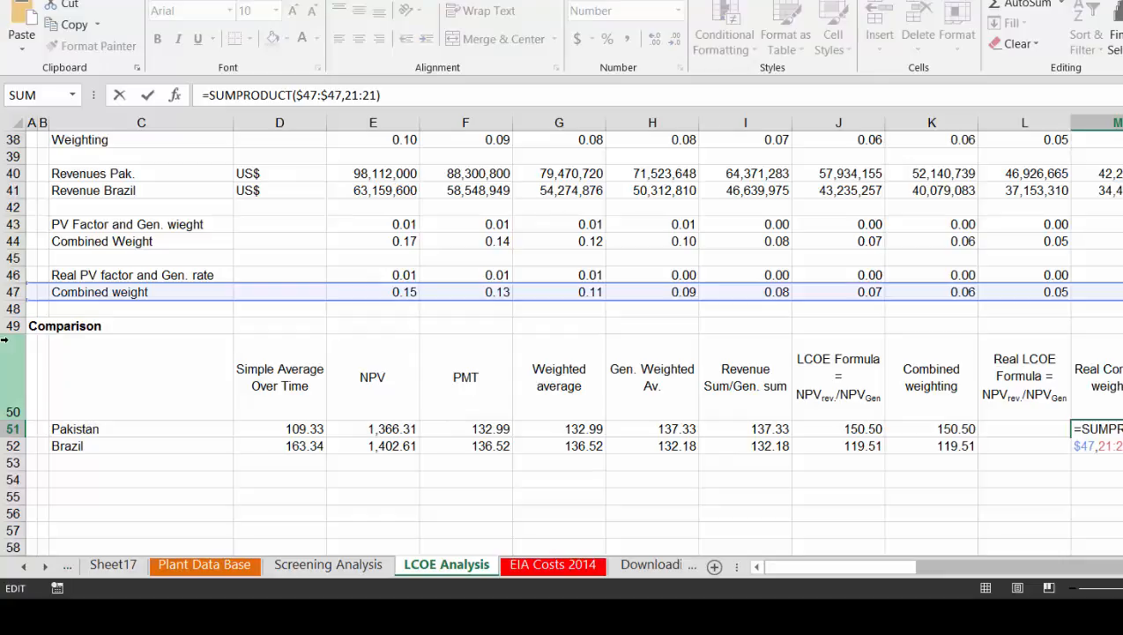
pyautogui.press('Left')
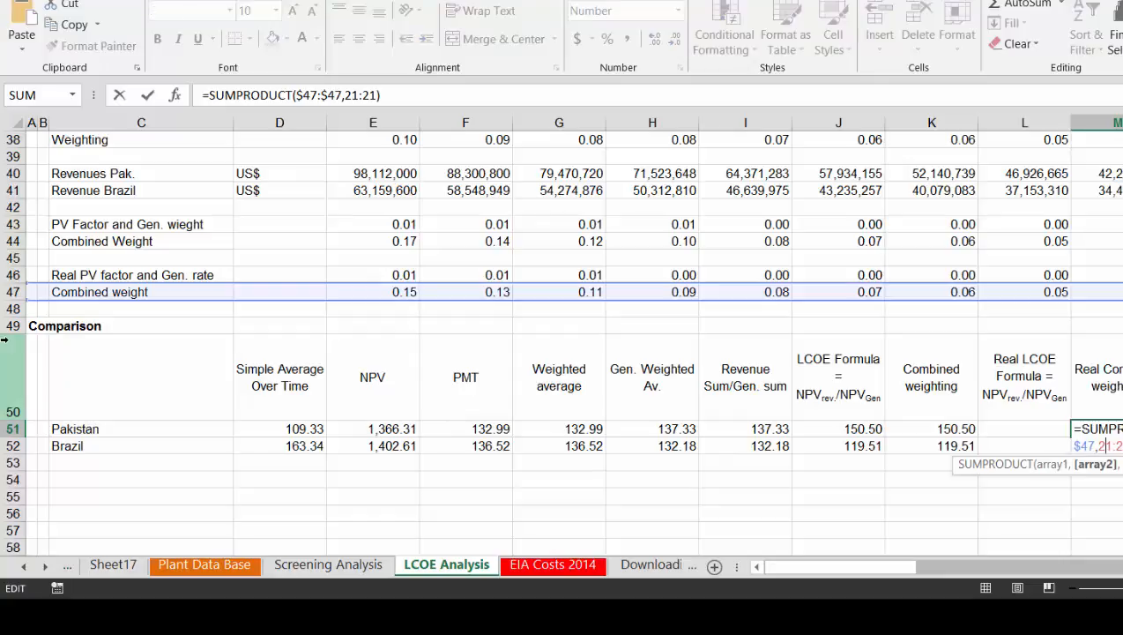
pyautogui.write('6')
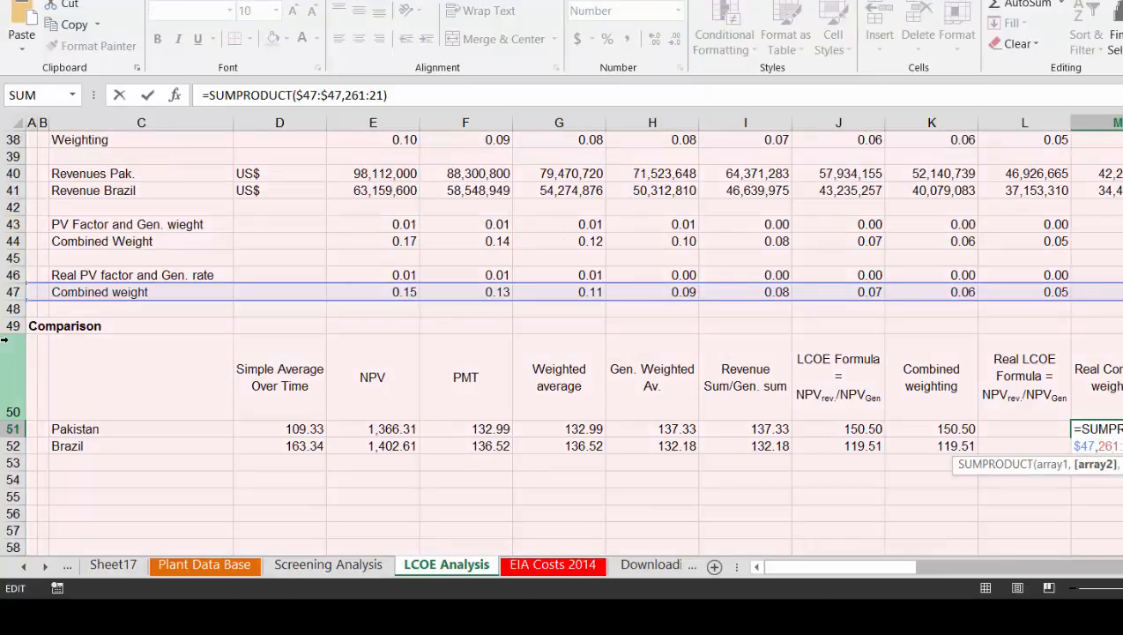
pyautogui.press('Delete')
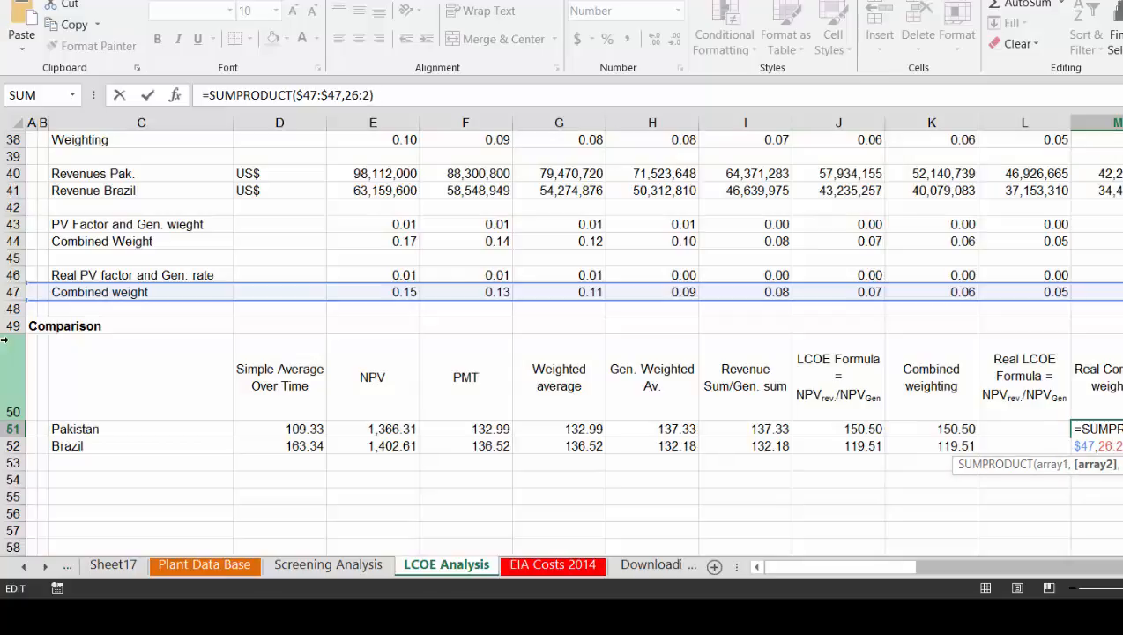
pyautogui.write('6')
pyautogui.press('Return')
# Fill the real combined weighting formula from M51 down to Brazil in M52
pyautogui.press('Up')
pyautogui.hotkey('shift', 'Down')
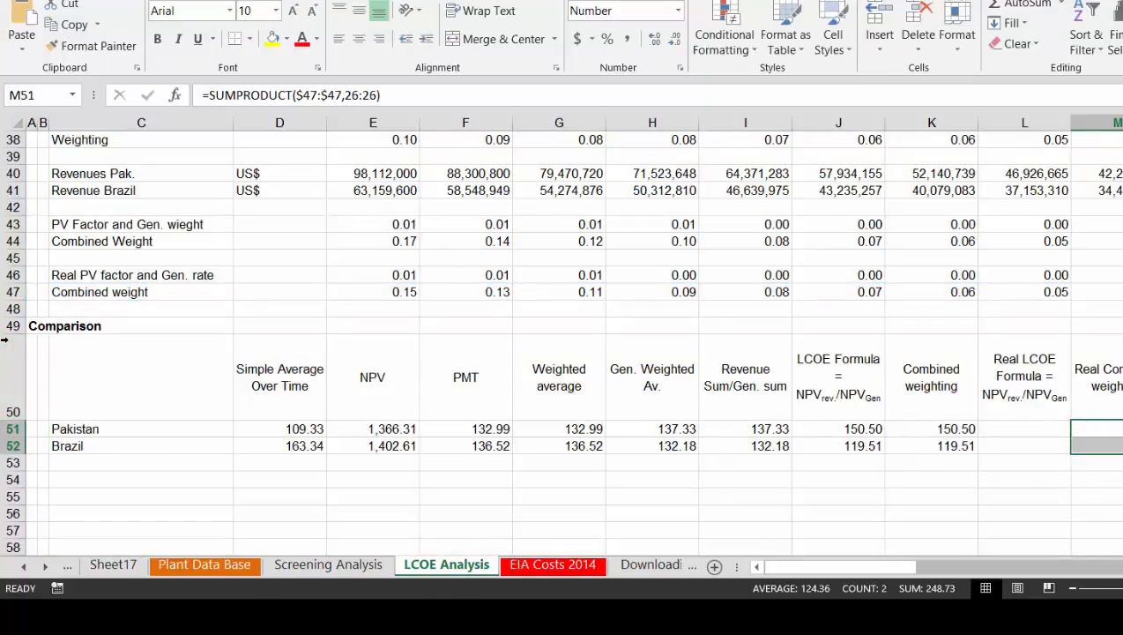
pyautogui.hotkey('ctrl', 'd')
pyautogui.press('Return')
pyautogui.press('Return')
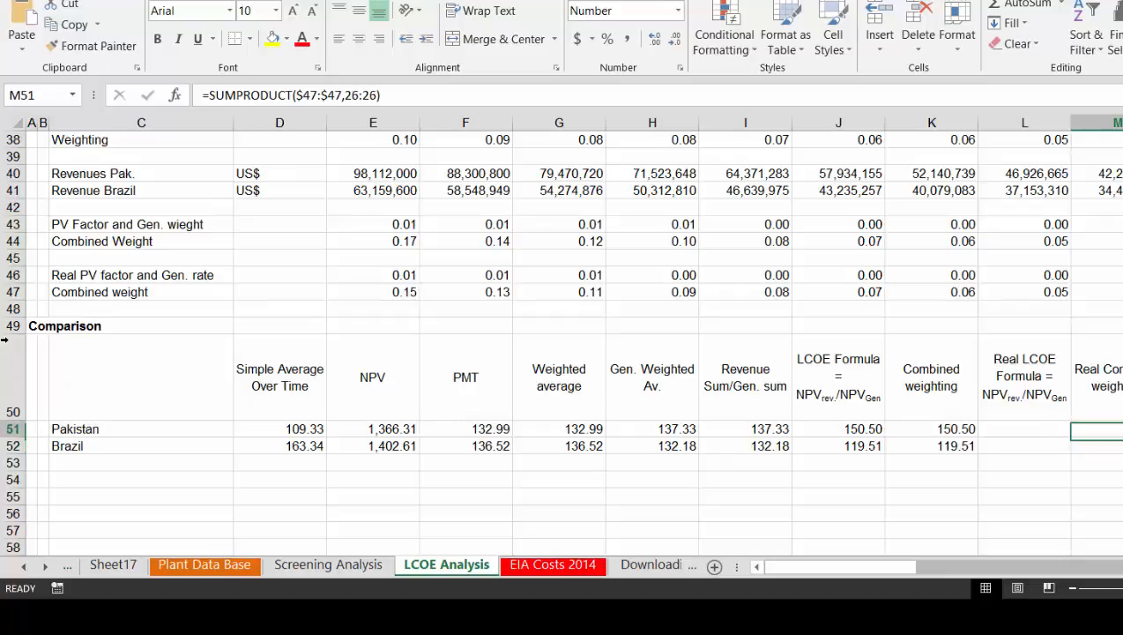
# Start Pakistan's real LCOE formula in L51 with the NPV of Pakistan revenues (row 40) at the nominal rate in D5
pyautogui.press('Left')
pyautogui.write('=')
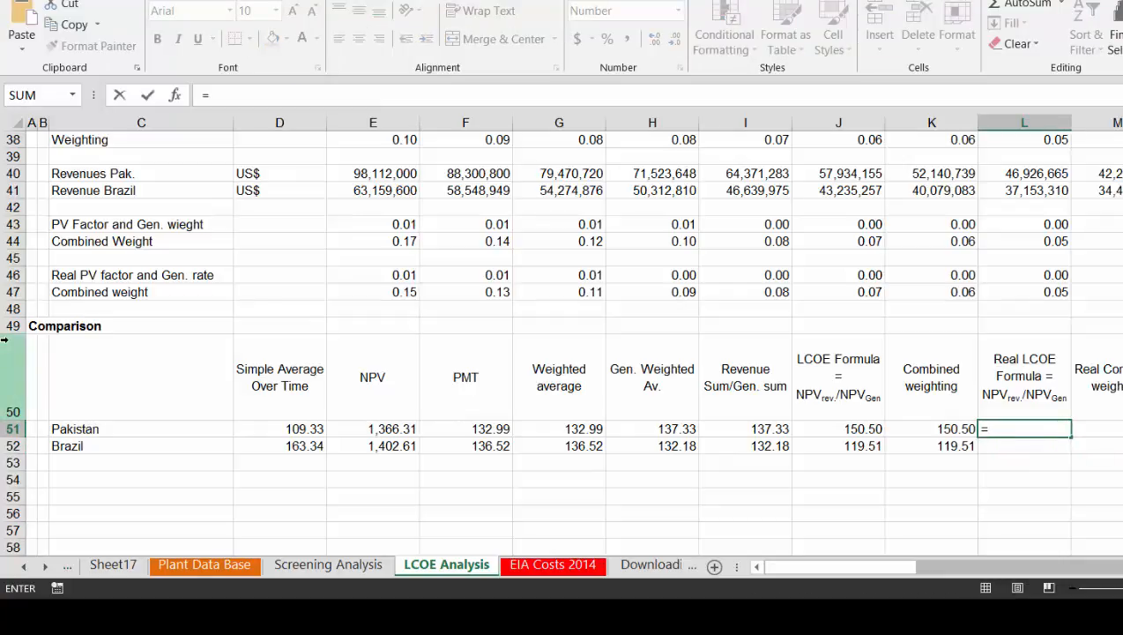
pyautogui.write('npv(')
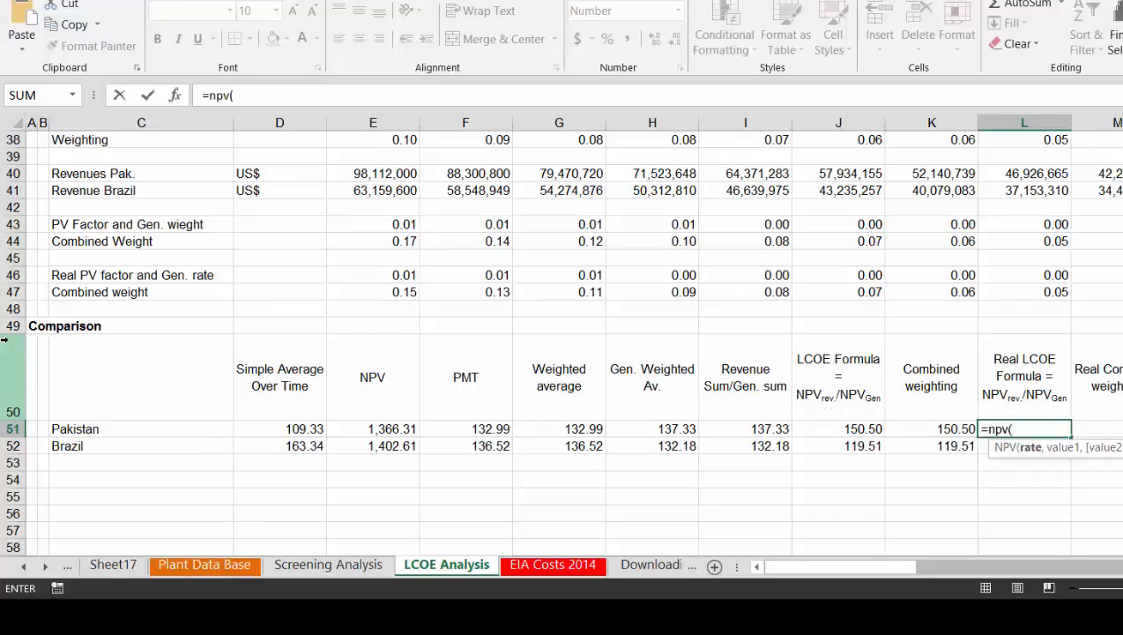
pyautogui.press('pageup')
pyautogui.scroll(4, 4, 339)
pyautogui.press('Left')
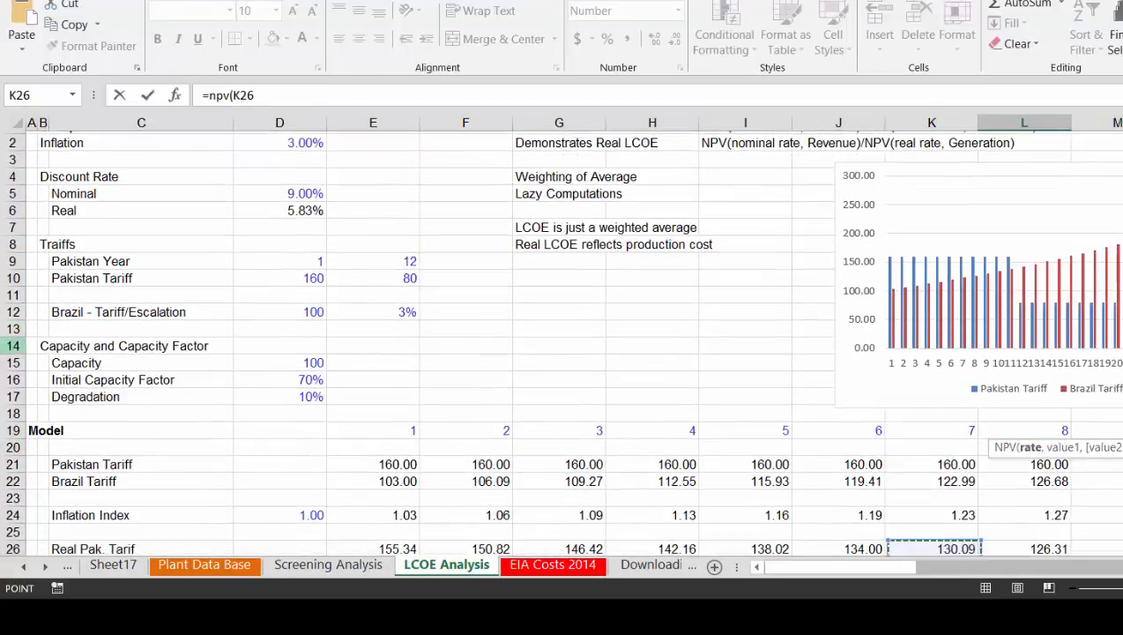
pyautogui.click(298, 191)
pyautogui.write(',')
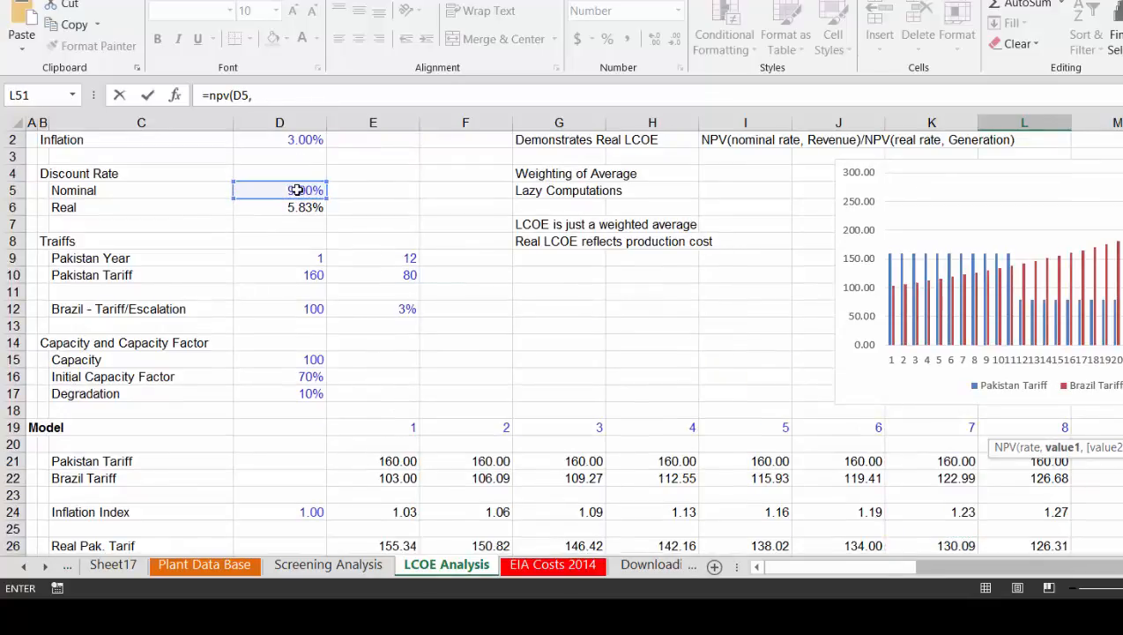
pyautogui.press('pageup')
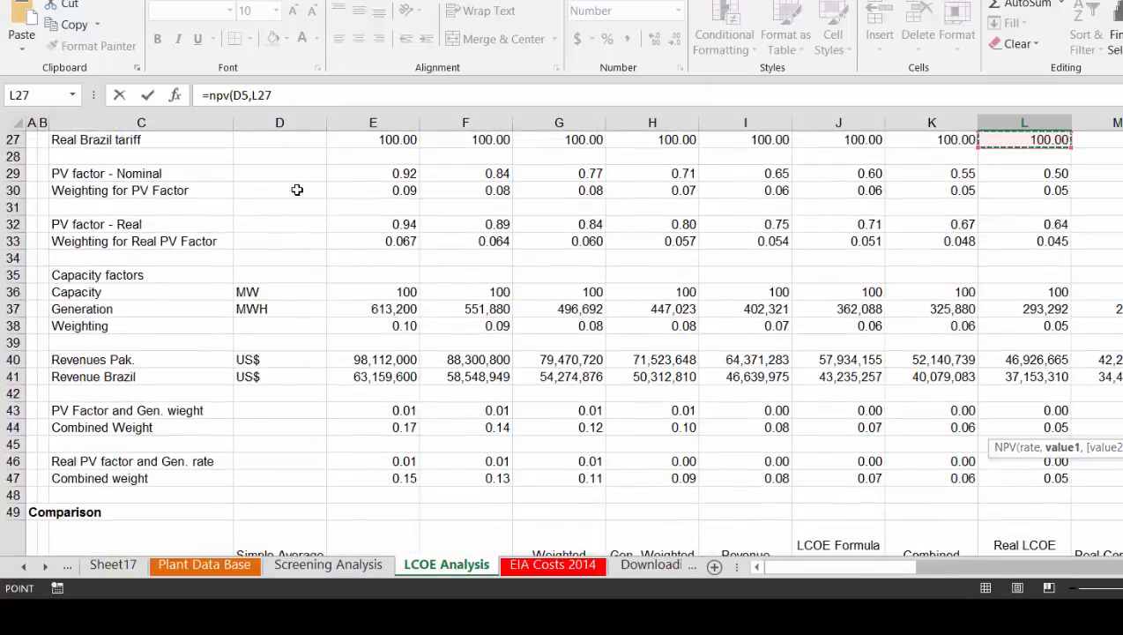
pyautogui.click(7, 360)
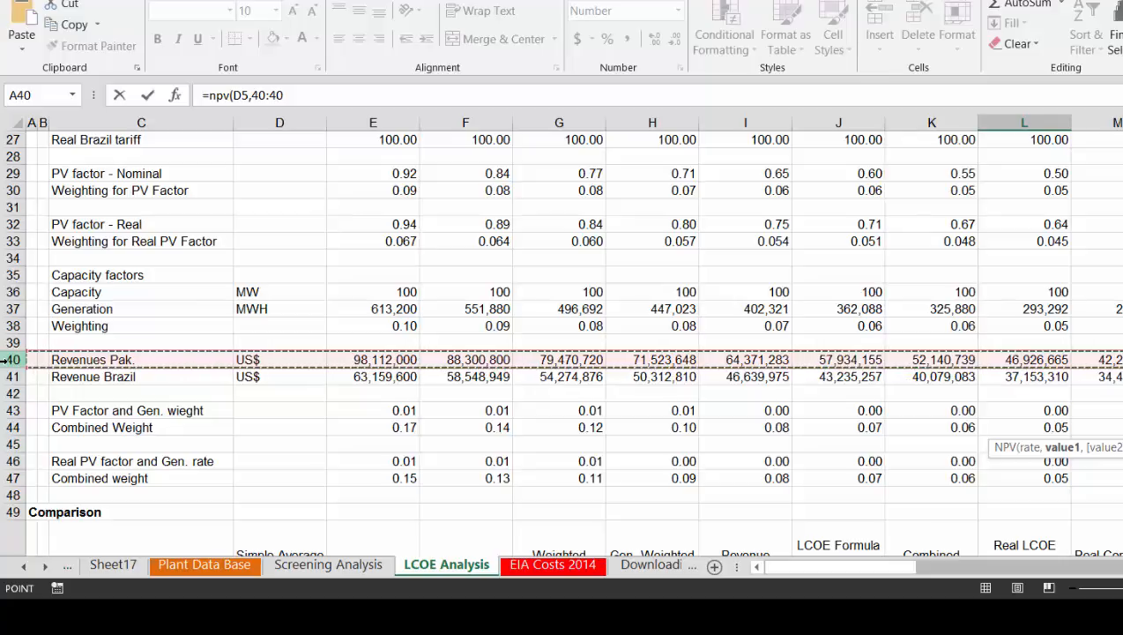
# Make the nominal rate reference absolute in the L51 formula and close the first NPV, giving NPV($D$5,40:40)
pyautogui.click(243, 95)
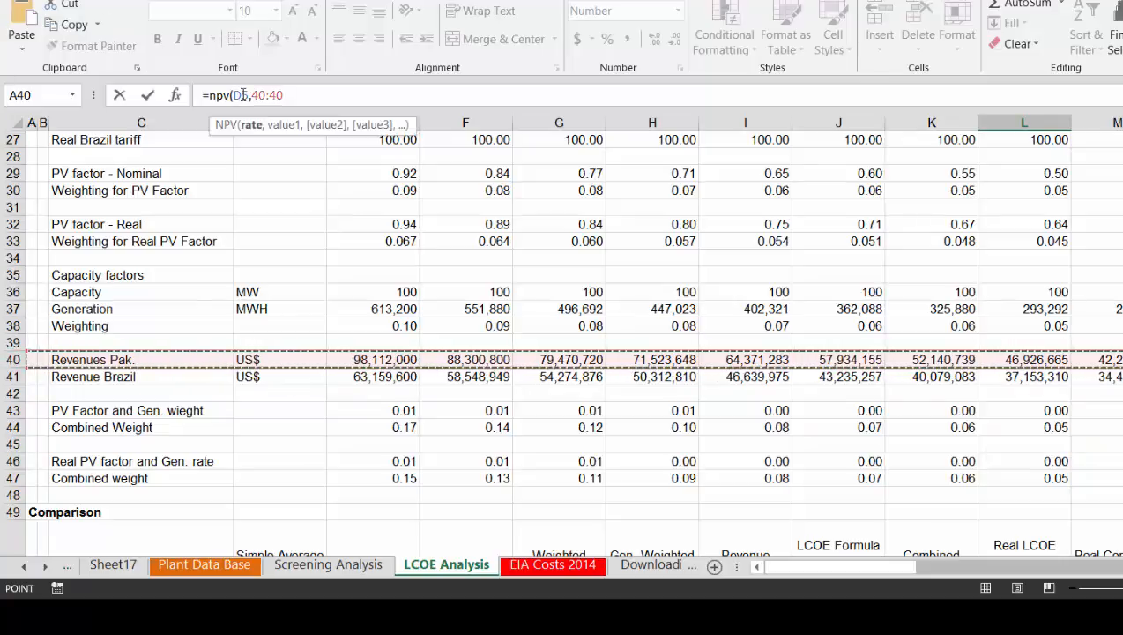
pyautogui.click(243, 95)
pyautogui.press('F4')
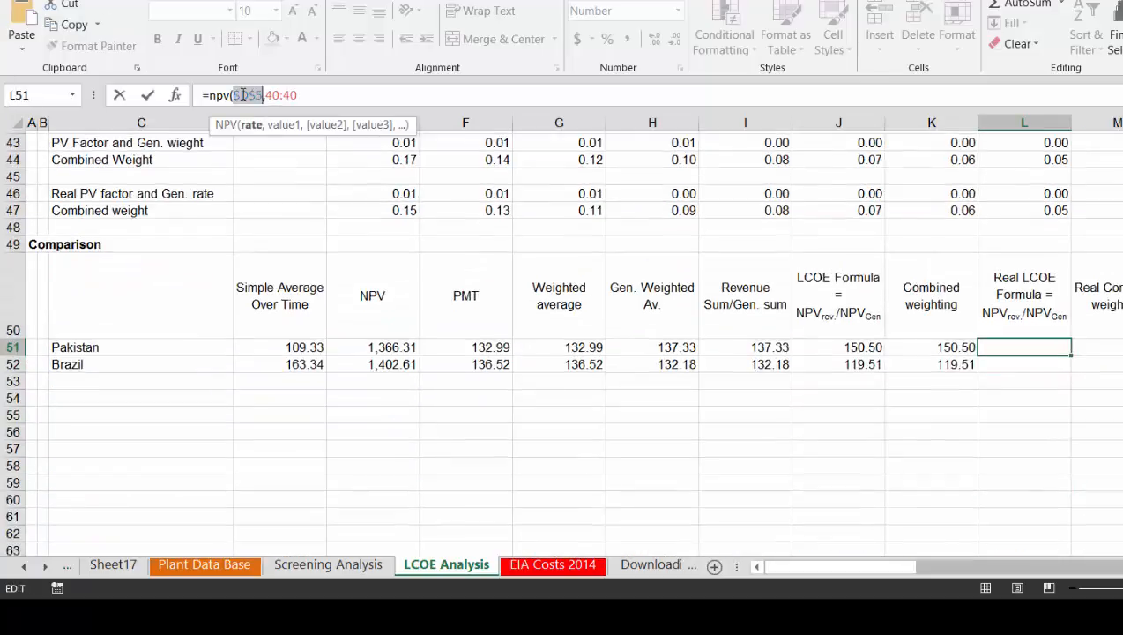
pyautogui.click(317, 88)
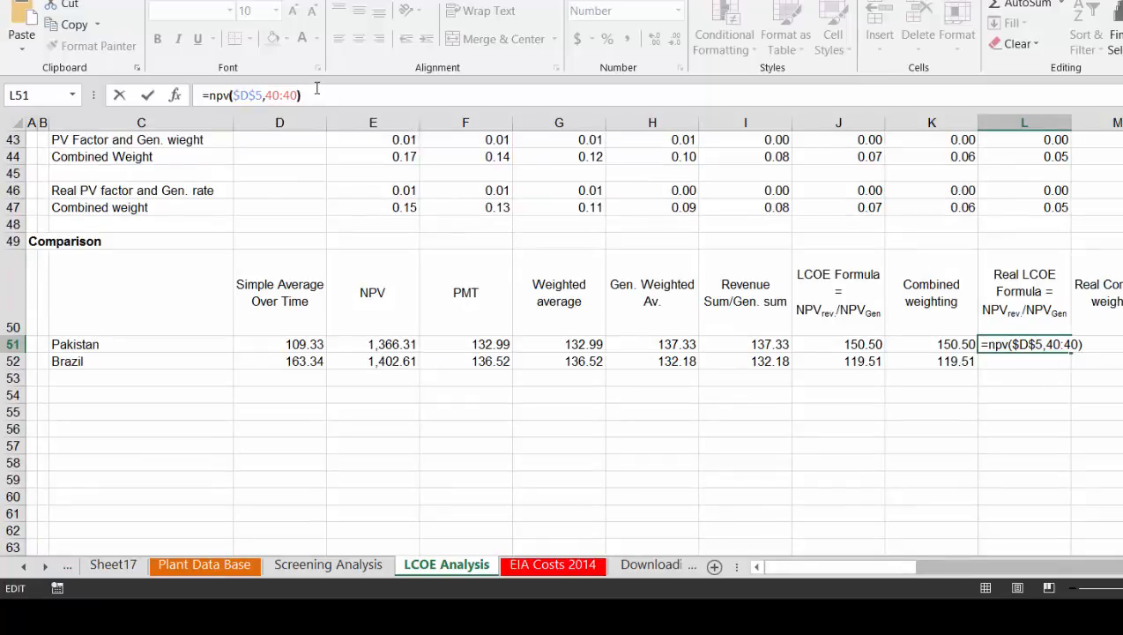
# Divide the L51 formula by a second NPV that uses the real discount rate $D$6
pyautogui.write('/npv(')
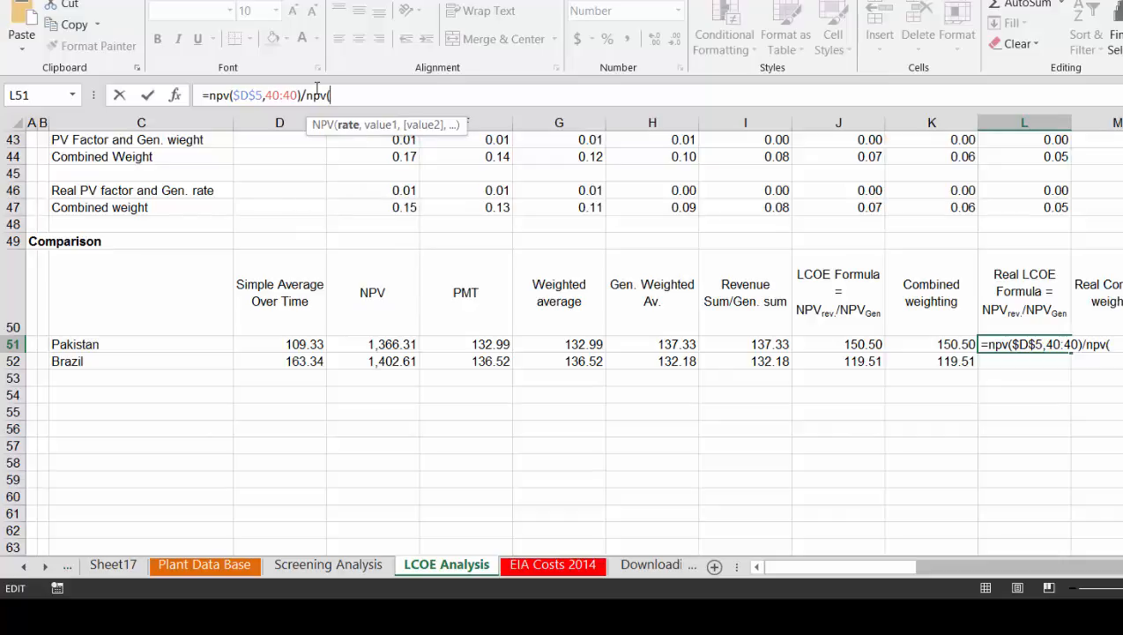
pyautogui.click(332, 188)
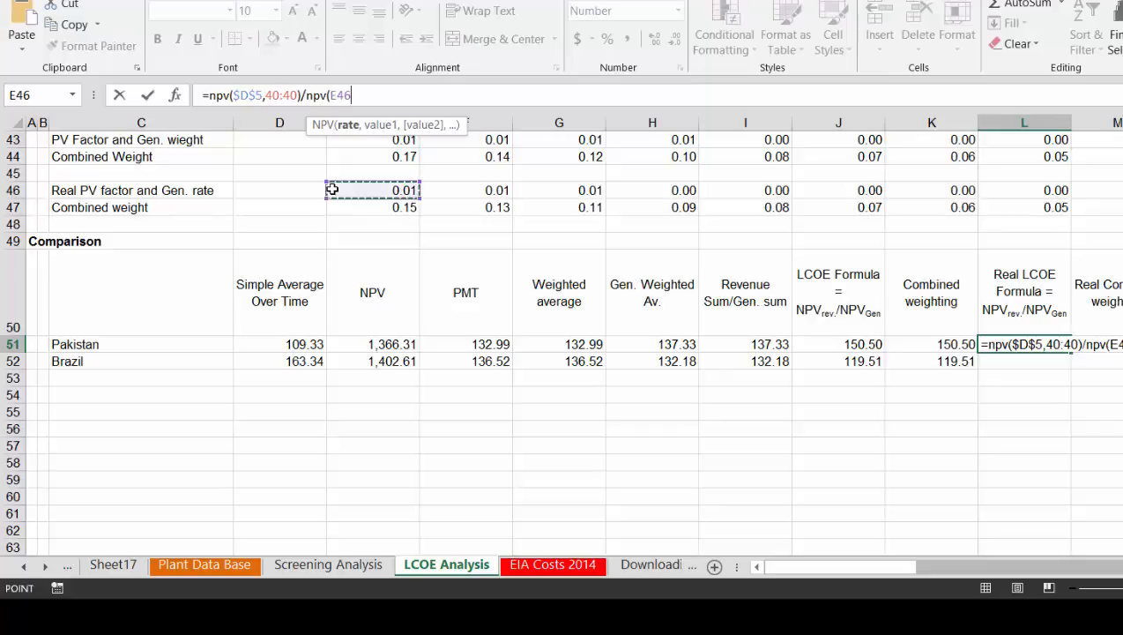
pyautogui.press('pageup')
pyautogui.scroll(6, 332, 189)
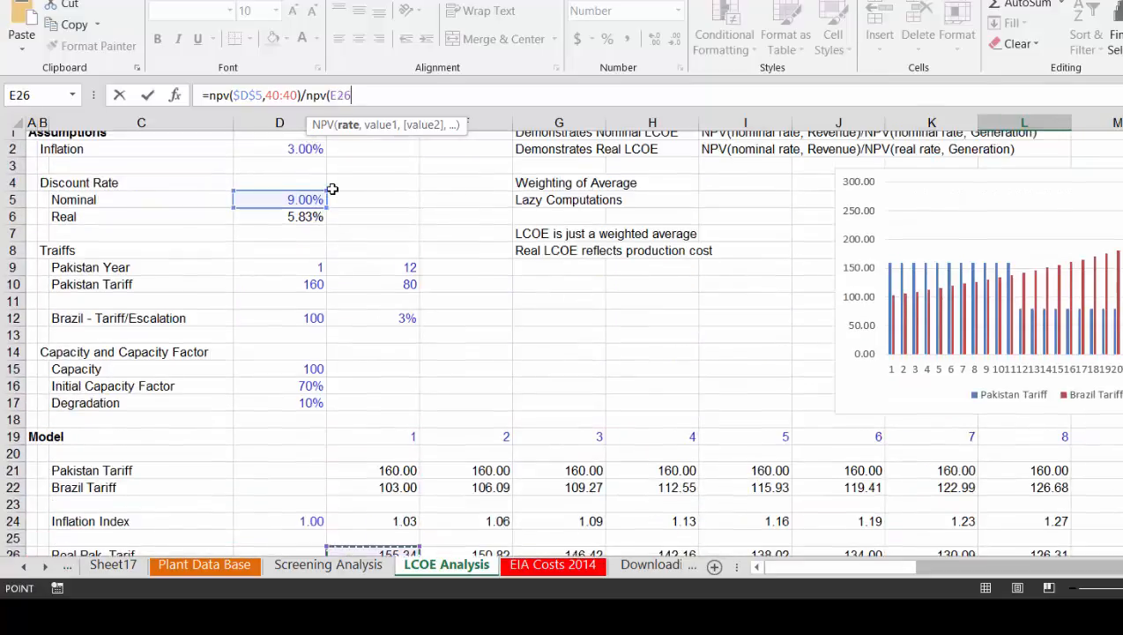
pyautogui.press('Down')
pyautogui.press('Down')
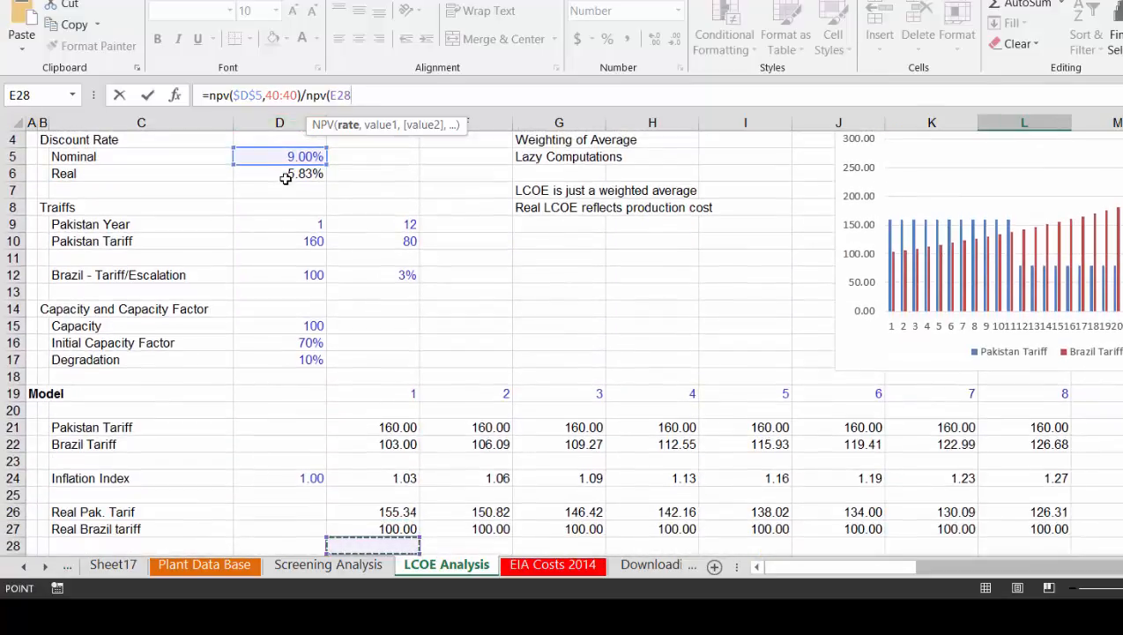
pyautogui.click(286, 174)
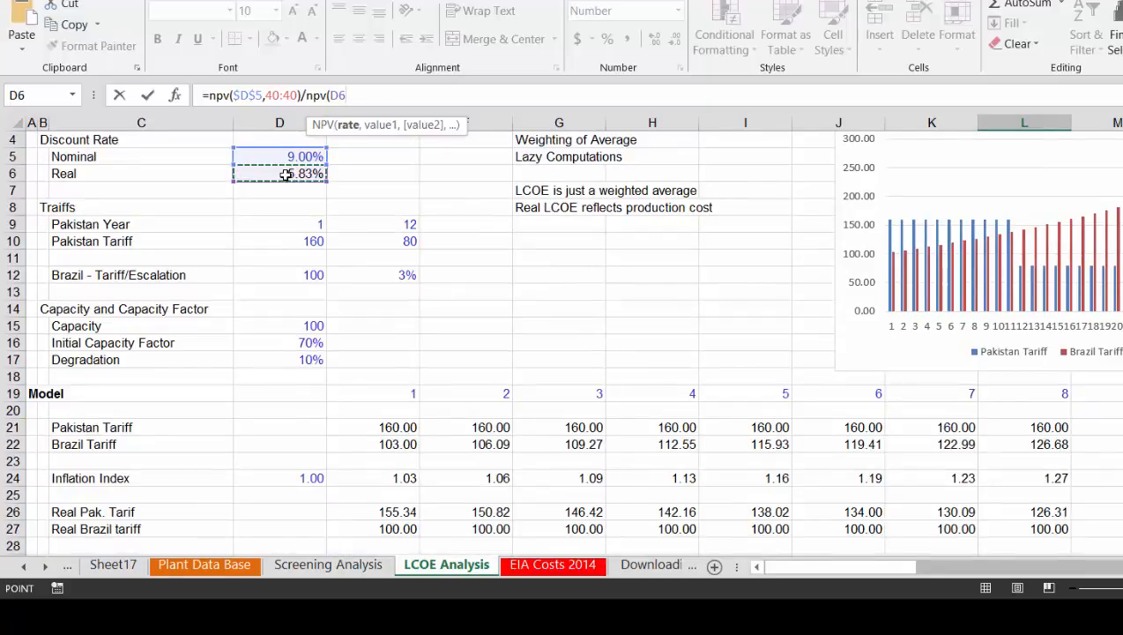
pyautogui.press('F4')
pyautogui.write(',')
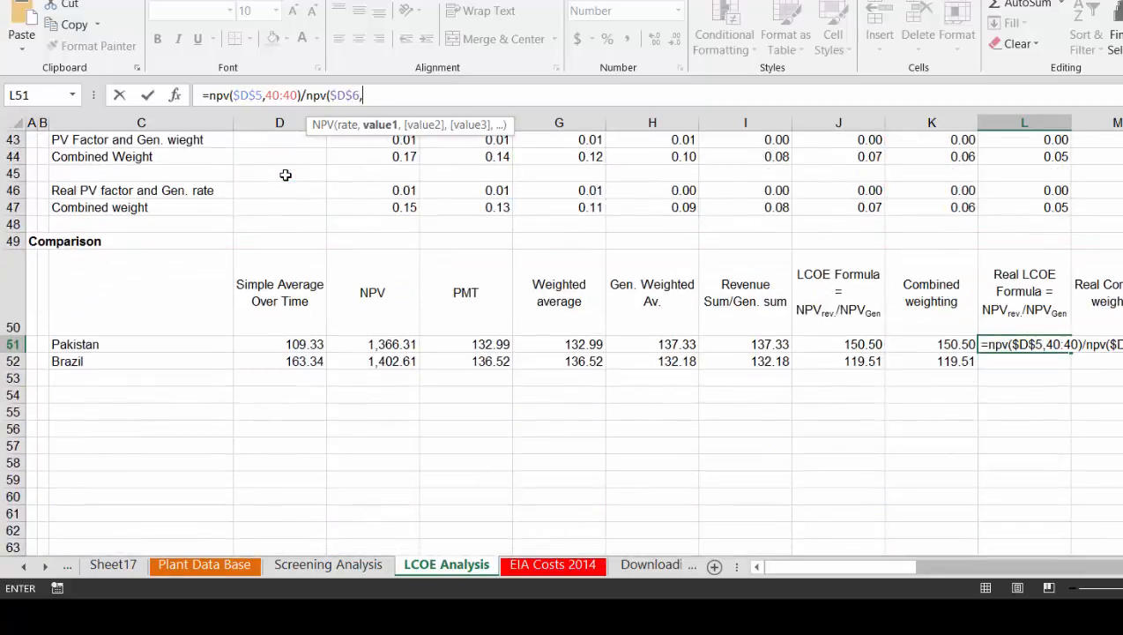
# Complete the denominator in L51 with the generation row 37:37 and enter the formula, accepting the suggested bracket correction
pyautogui.press('pageup')
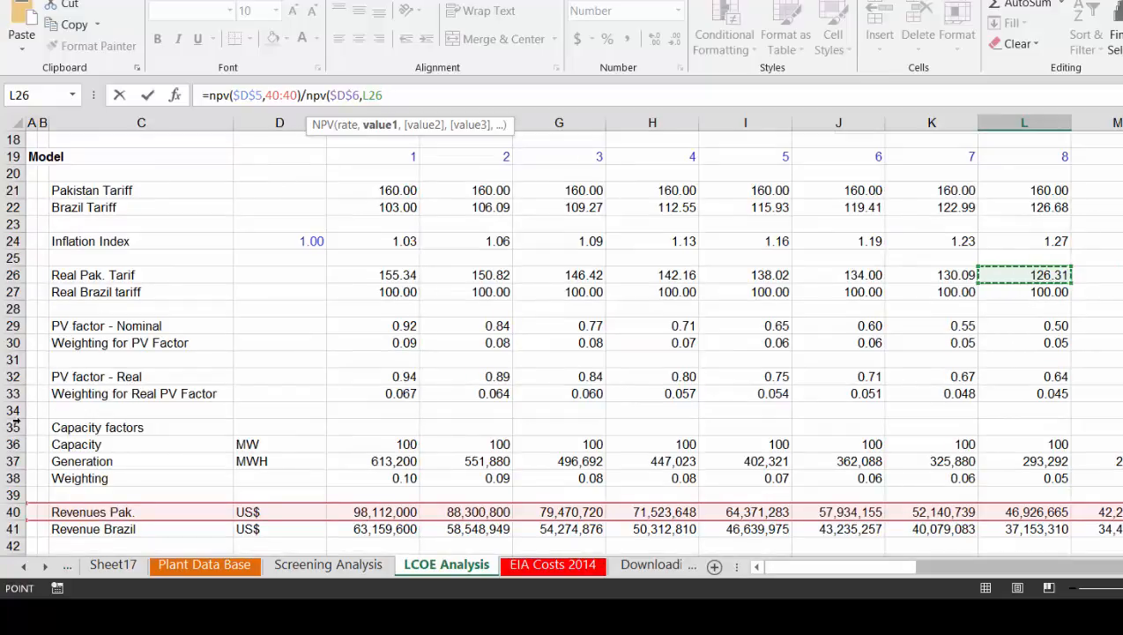
pyautogui.click(13, 460)
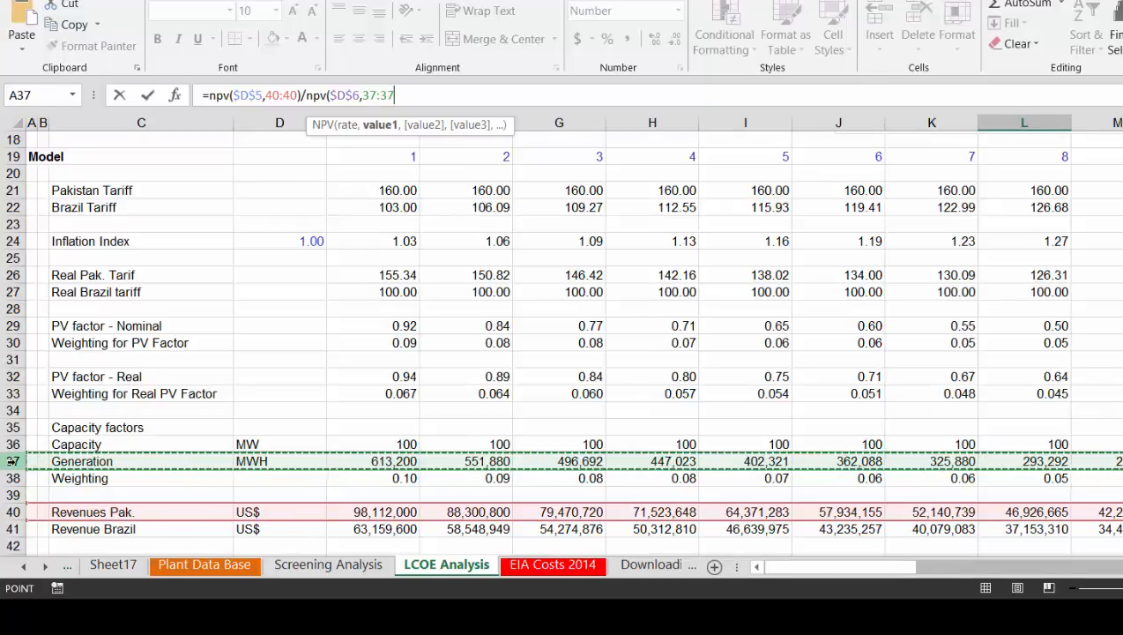
pyautogui.press('Return')
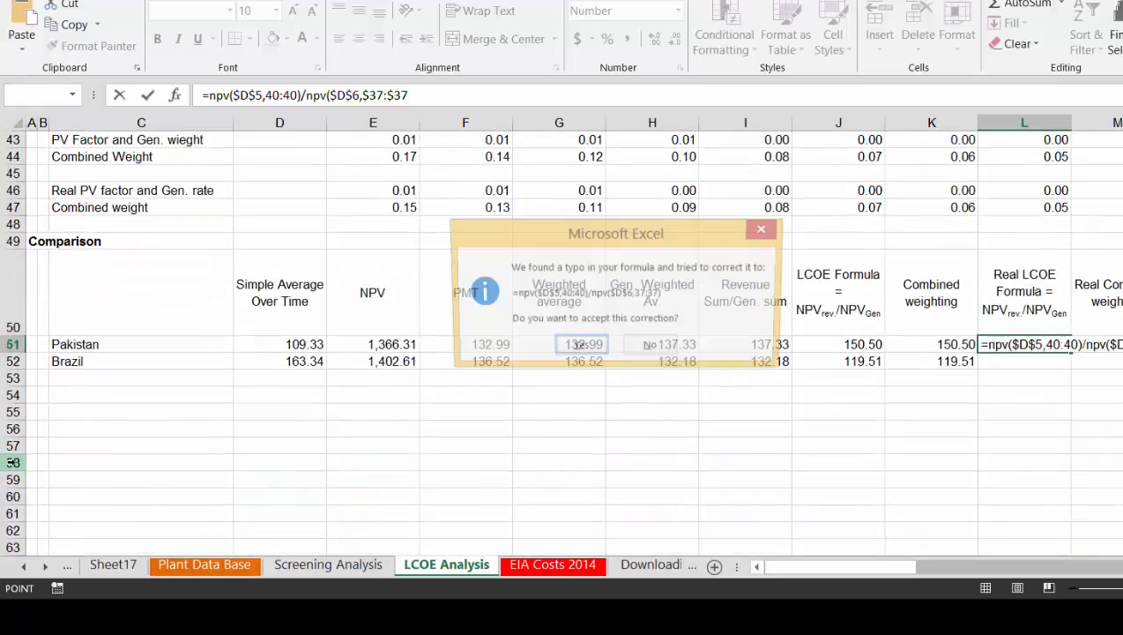
pyautogui.press('Return')
# Fill the real LCOE formula from L51 down to Brazil in L52
pyautogui.press('Up')
pyautogui.press('Up')
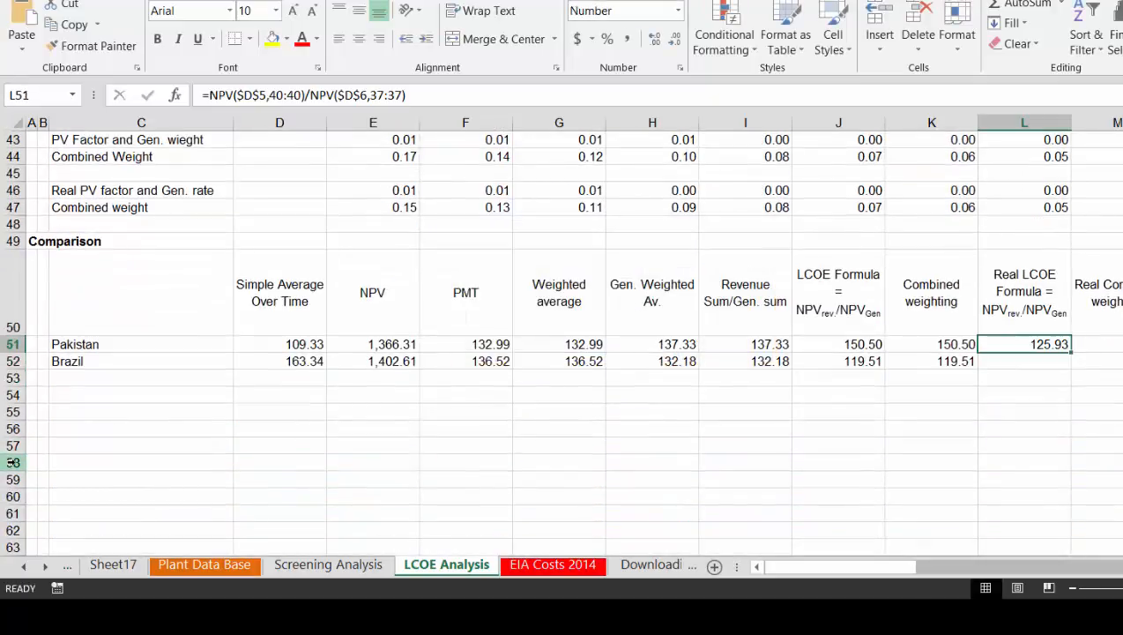
pyautogui.hotkey('shift', 'Down')
pyautogui.hotkey('ctrl', 'd')
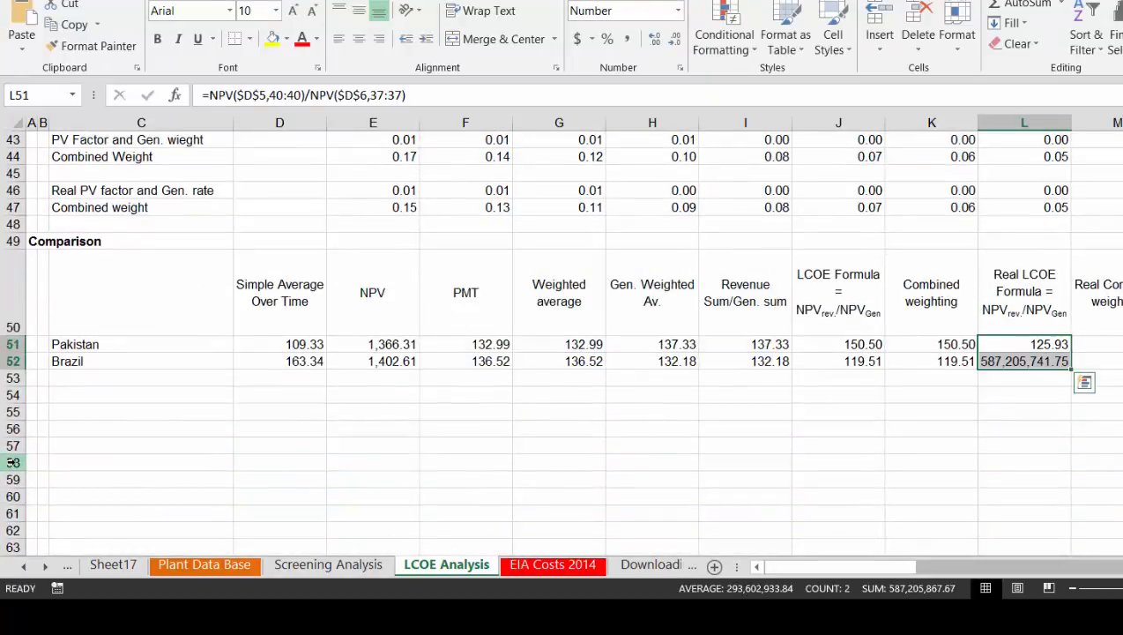
# Inspect the revenue and generation row references in Brazil's real LCOE formula in L52
pyautogui.press('Up')
pyautogui.press('Down')
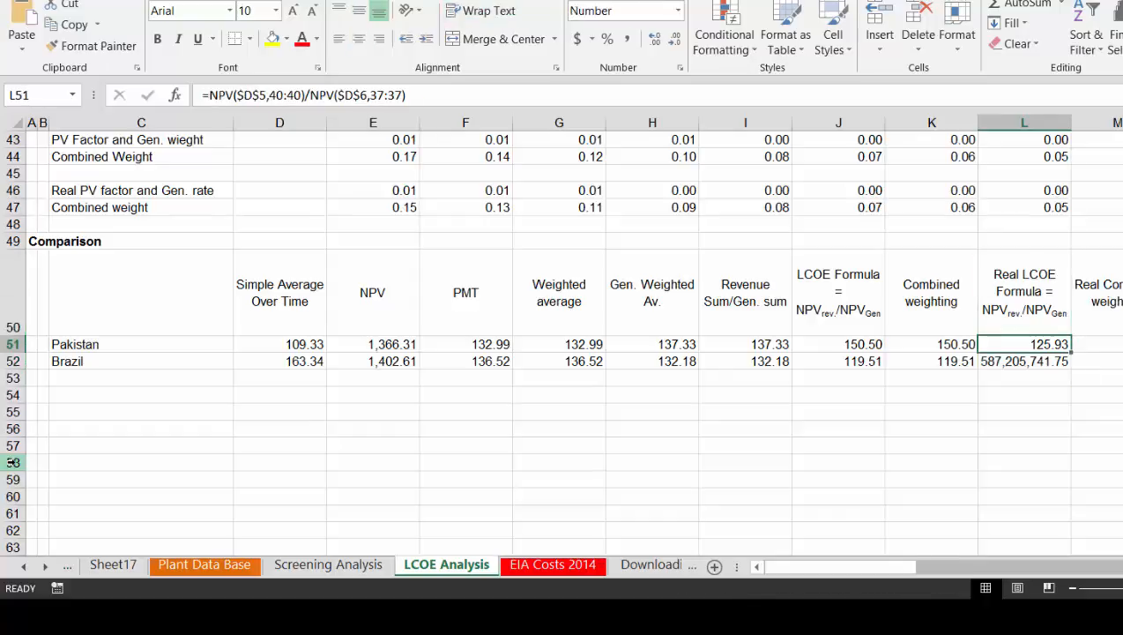
pyautogui.press('Down')
pyautogui.press('F2')
pyautogui.press('Left')
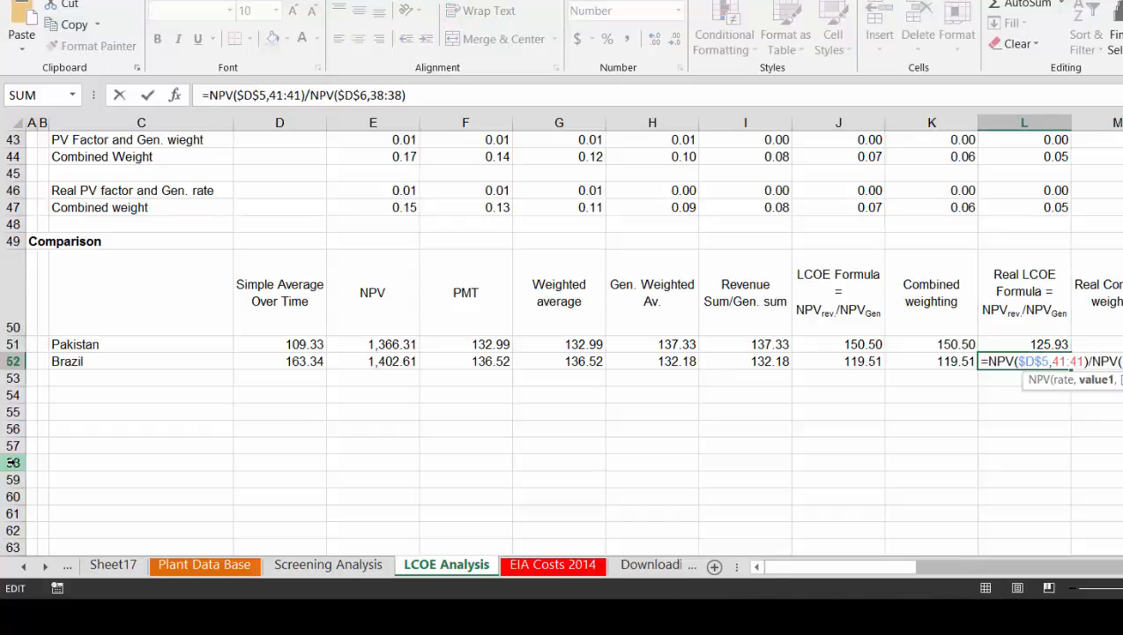
pyautogui.press('Escape')
# Lock the generation row as $37:$37 in Pakistan's real LCOE formula in L51 and fill the formula down to Brazil in L52
pyautogui.press('Up')
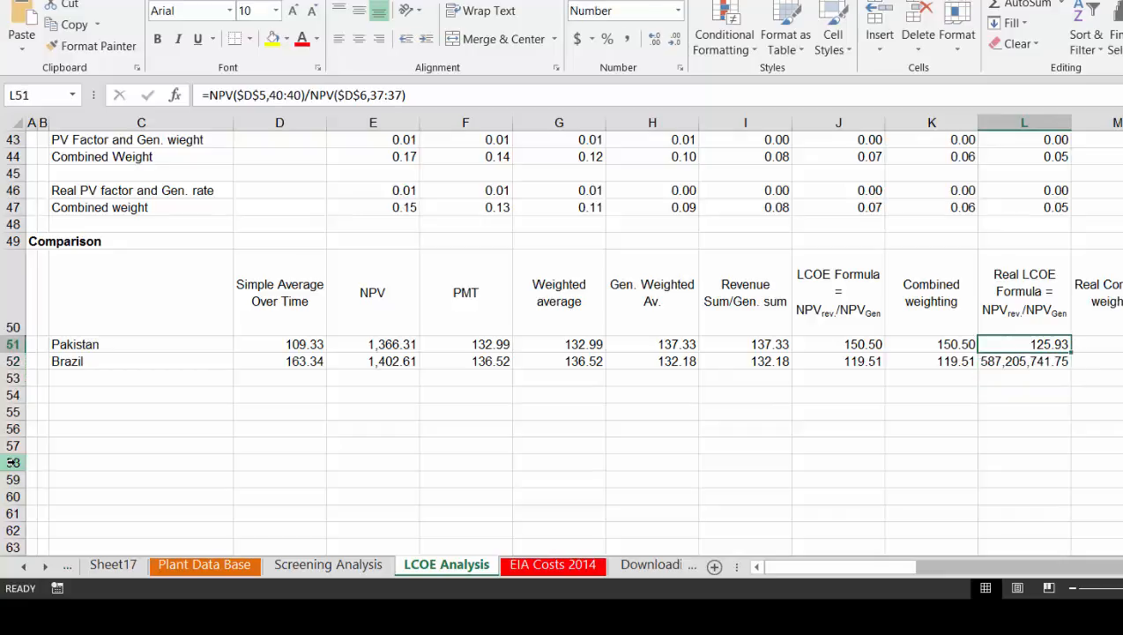
pyautogui.press('F2')
pyautogui.press('Left')
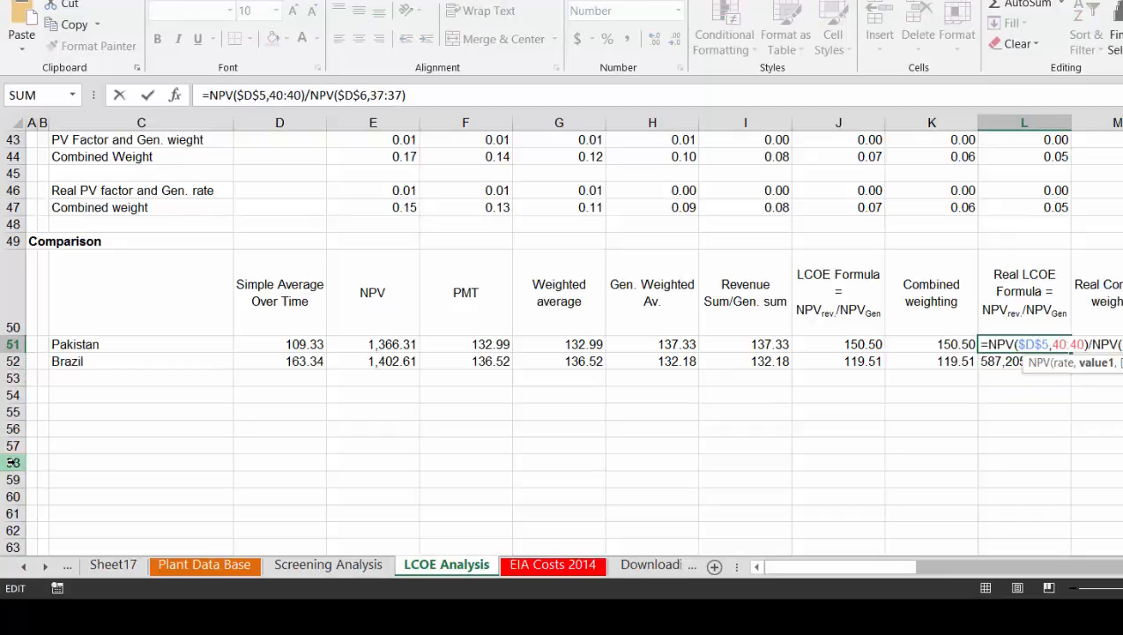
pyautogui.press('F4')
pyautogui.press('Return')
pyautogui.press('Up')
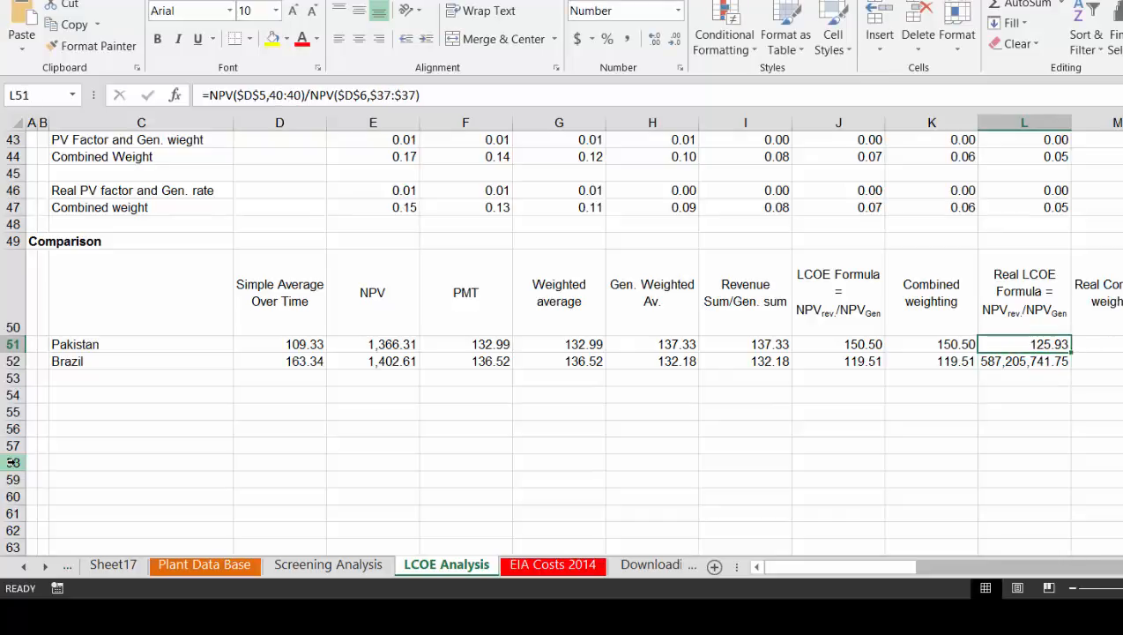
pyautogui.hotkey('shift', 'Down')
pyautogui.hotkey('ctrl', 'd')
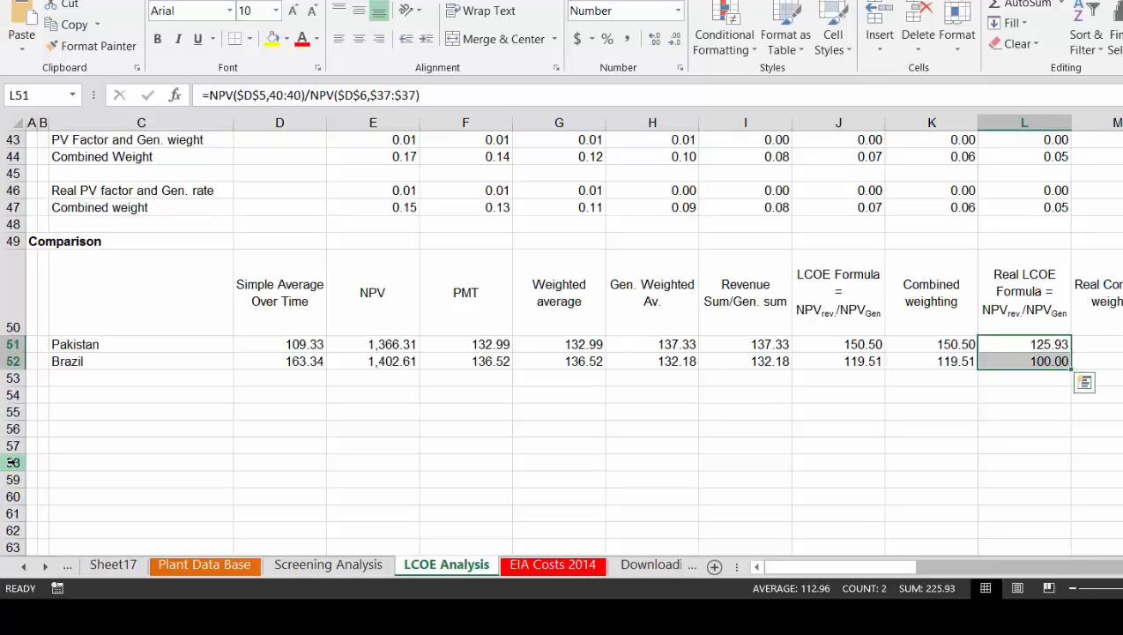
# Bold the "Demonstrates Real LCOE" note with its formula in G2:L2 and outline that range with a border
pyautogui.press('Left')
pyautogui.press('Left')
pyautogui.press('Left')
pyautogui.press('Left')
pyautogui.press('Home')
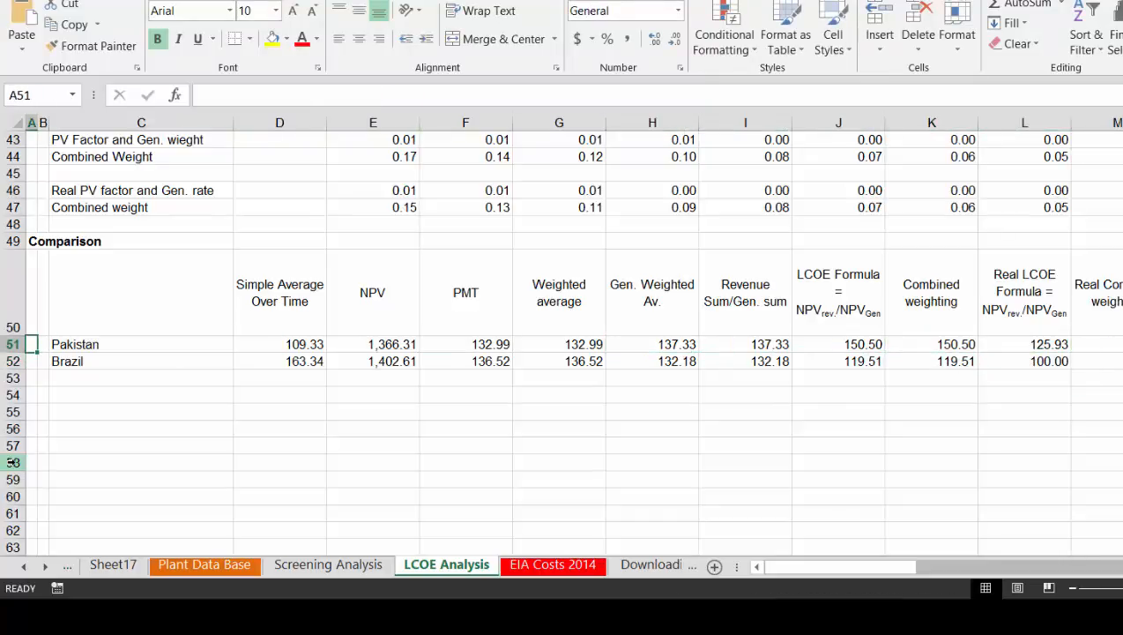
pyautogui.press('Up')
pyautogui.press('Up')
pyautogui.press('Up')
pyautogui.press('Up')
pyautogui.press('Up')
pyautogui.press('Up')
pyautogui.press('Up')
pyautogui.press('Up')
pyautogui.press('Up')
pyautogui.press('Up')
pyautogui.press('Up')
pyautogui.press('Up')
pyautogui.press('Up')
pyautogui.press('Up')
pyautogui.press('Up')
pyautogui.press('Up')
pyautogui.press('Up')
pyautogui.press('Up')
pyautogui.press('Up')
pyautogui.press('Up')
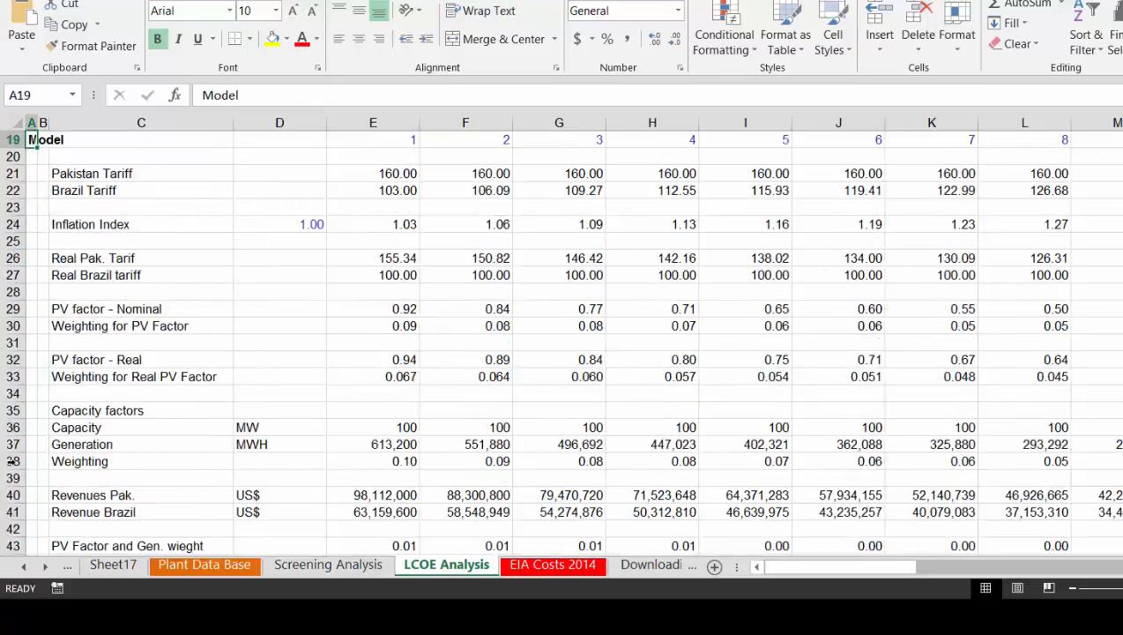
pyautogui.press('Up')
pyautogui.press('Up')
pyautogui.press('Up')
pyautogui.press('Up')
pyautogui.press('Up')
pyautogui.press('Up')
pyautogui.press('Up')
pyautogui.press('Up')
pyautogui.press('Up')
pyautogui.press('Up')
pyautogui.press('Up')
pyautogui.press('Up')
pyautogui.press('Up')
pyautogui.press('Up')
pyautogui.press('Up')
pyautogui.press('Up')
pyautogui.press('Up')
pyautogui.press('Up')
pyautogui.press('Right')
pyautogui.press('Right')
pyautogui.press('Right')
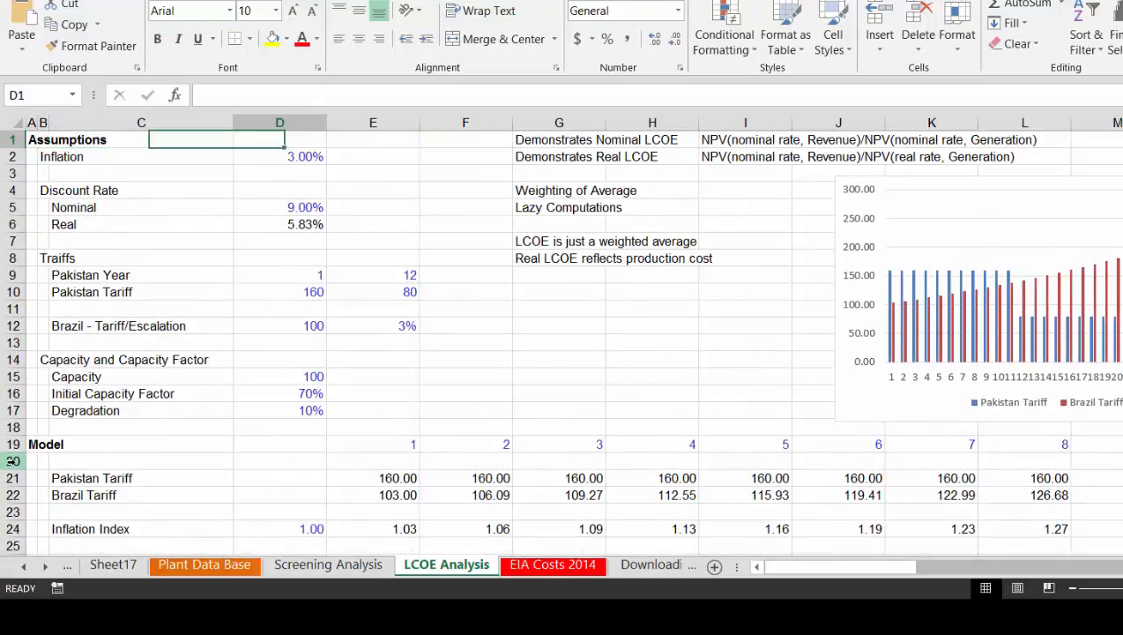
pyautogui.press('Right')
pyautogui.press('Right')
pyautogui.press('Right')
pyautogui.press('Down')
pyautogui.hotkey('shift', 'Right')
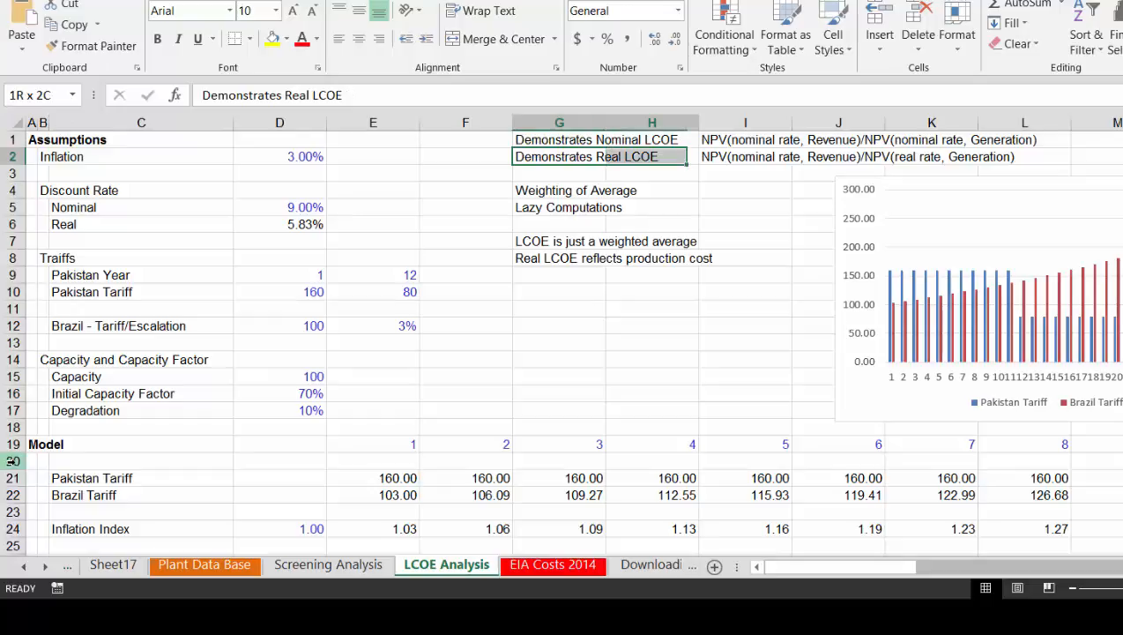
pyautogui.hotkey('shift', 'Right')
pyautogui.hotkey('shift', 'Right')
pyautogui.hotkey('shift', 'Right')
pyautogui.hotkey('shift', 'Right')
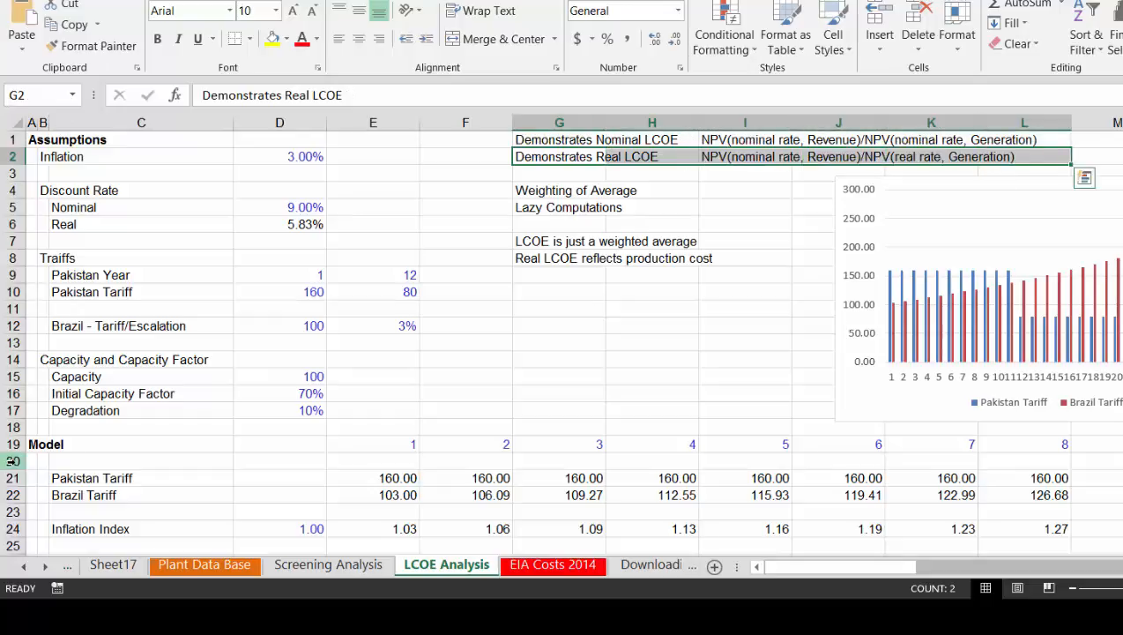
pyautogui.click(158, 40)
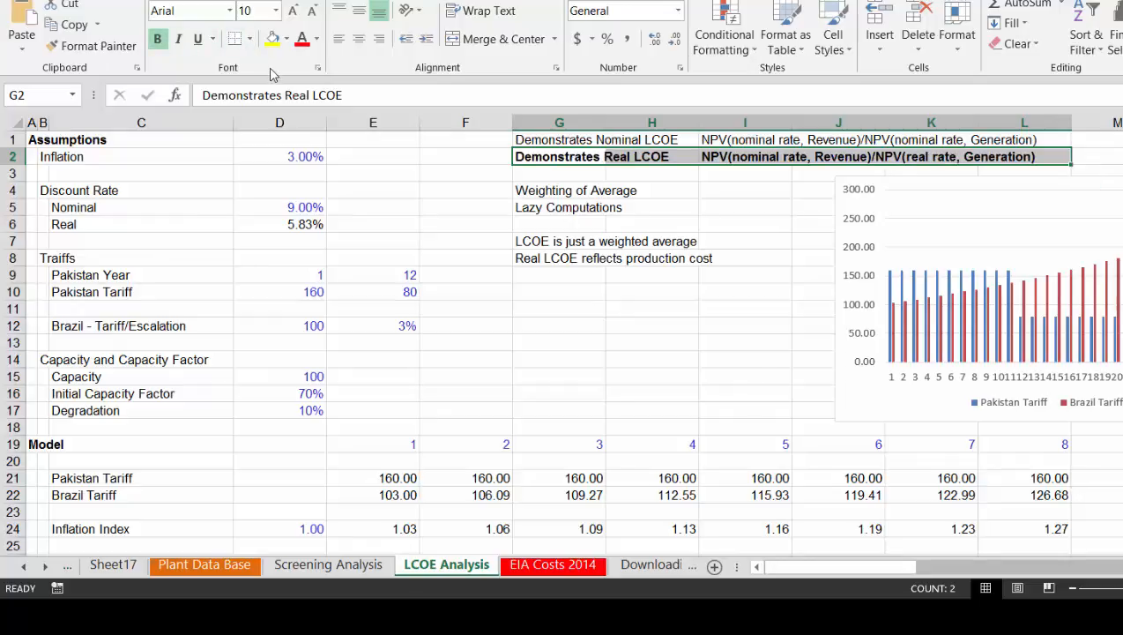
# Examine the real LCOE column for Pakistan and Brazil in the comparison table, and return to the assumptions section
pyautogui.press('Down')
pyautogui.press('Down')
pyautogui.press('Down')
pyautogui.press('Down')
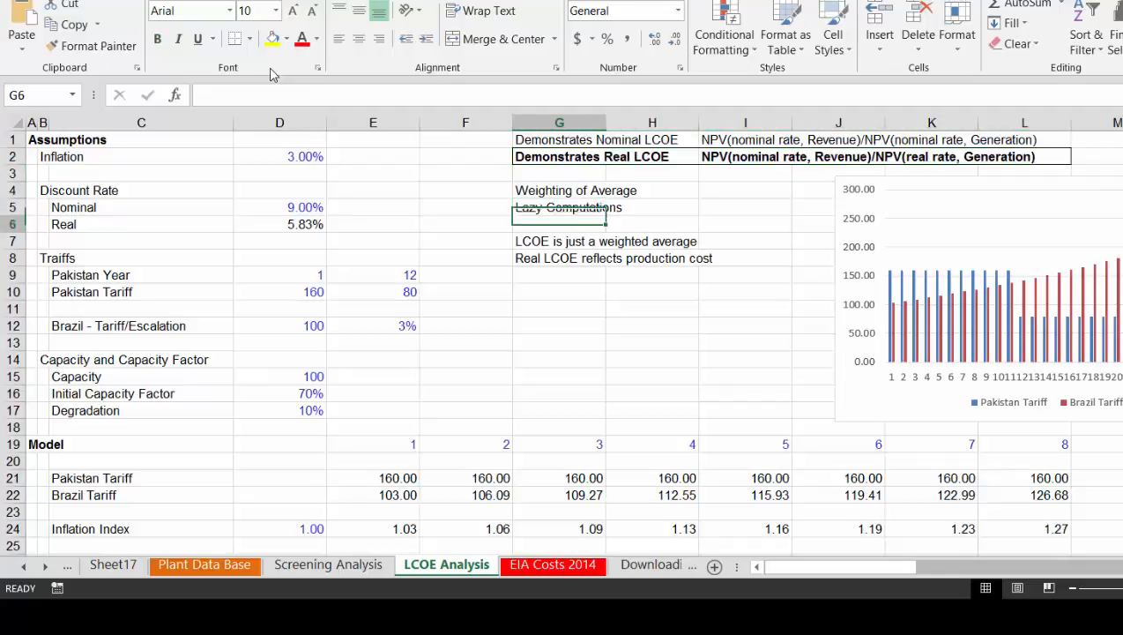
pyautogui.press('Left')
pyautogui.press('Left')
pyautogui.press('Left')
pyautogui.press('Left')
pyautogui.press('Left')
pyautogui.press('Left')
pyautogui.press('Down')
pyautogui.press('Down')
pyautogui.press('Down')
pyautogui.press('Down')
pyautogui.press('Down')
pyautogui.press('Down')
pyautogui.press('Down')
pyautogui.press('Down')
pyautogui.press('Down')
pyautogui.press('Down')
pyautogui.press('Down')
pyautogui.press('Down')
pyautogui.press('Down')
pyautogui.press('Down')
pyautogui.press('Down')
pyautogui.press('Down')
pyautogui.press('Down')
pyautogui.press('Down')
pyautogui.press('Down')
pyautogui.press('Down')
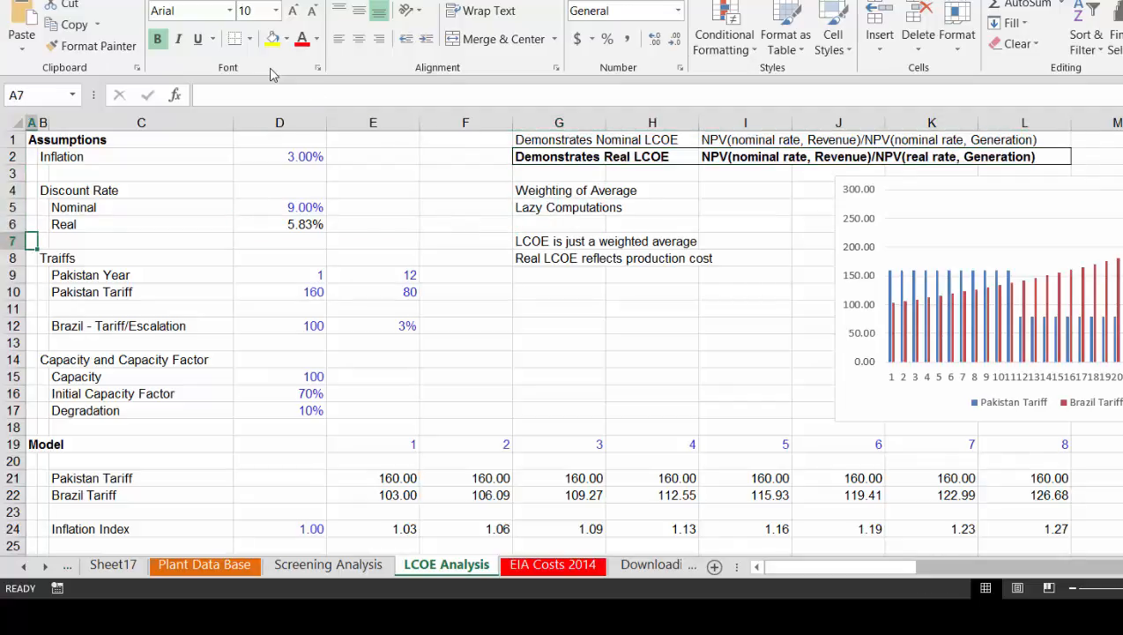
pyautogui.press('Down')
pyautogui.press('Down')
pyautogui.press('Down')
pyautogui.press('Down')
pyautogui.press('Down')
pyautogui.press('Down')
pyautogui.press('Down')
pyautogui.press('Down')
pyautogui.press('Down')
pyautogui.press('Down')
pyautogui.press('Down')
pyautogui.press('Down')
pyautogui.press('Down')
pyautogui.press('Down')
pyautogui.press('Down')
pyautogui.press('Down')
pyautogui.press('Down')
pyautogui.press('Down')
pyautogui.press('Down')
pyautogui.press('Down')
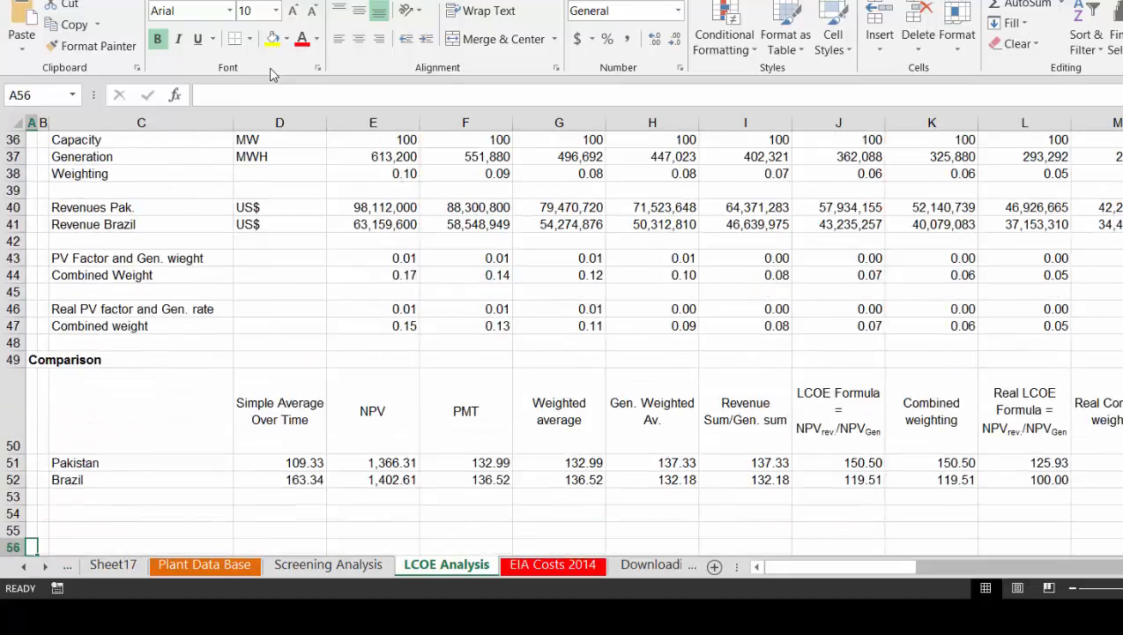
pyautogui.press('Up')
pyautogui.press('Up')
pyautogui.press('Up')
pyautogui.press('Up')
pyautogui.press('Up')
pyautogui.press('Up')
pyautogui.press('Up')
pyautogui.press('Up')
pyautogui.press('Up')
pyautogui.press('Up')
pyautogui.press('Up')
pyautogui.press('Up')
pyautogui.press('Up')
pyautogui.press('Up')
pyautogui.press('Up')
pyautogui.press('Up')
pyautogui.press('Up')
pyautogui.press('Up')
pyautogui.press('Up')
pyautogui.press('Up')
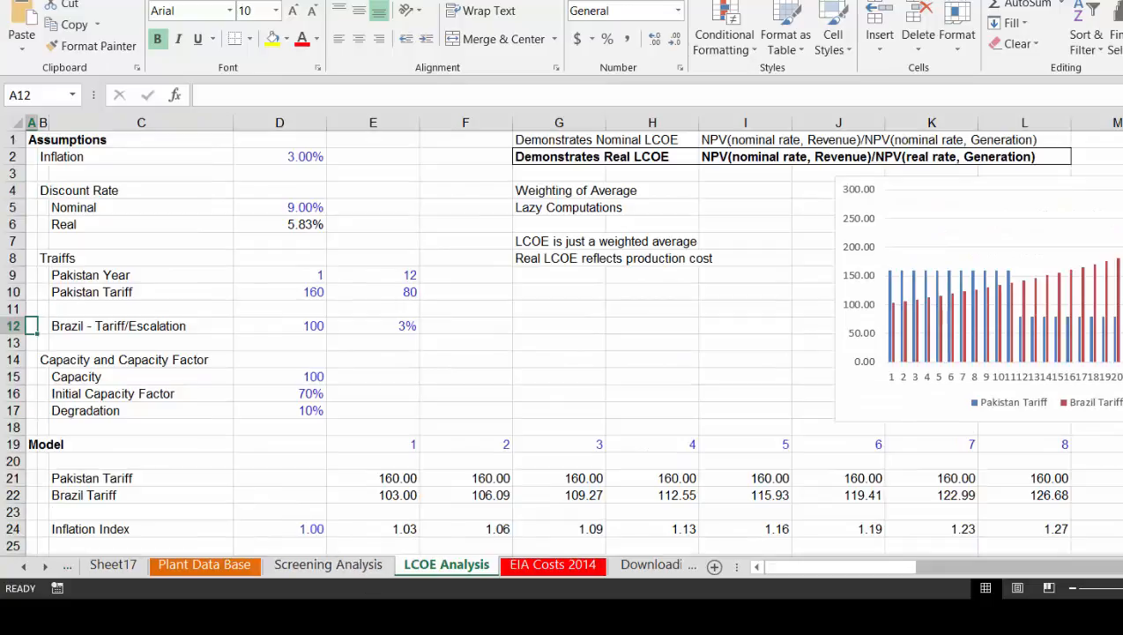
# Switch to the Firefox window showing the NMBS/SNCB station search
pyautogui.moveTo(411, 615)
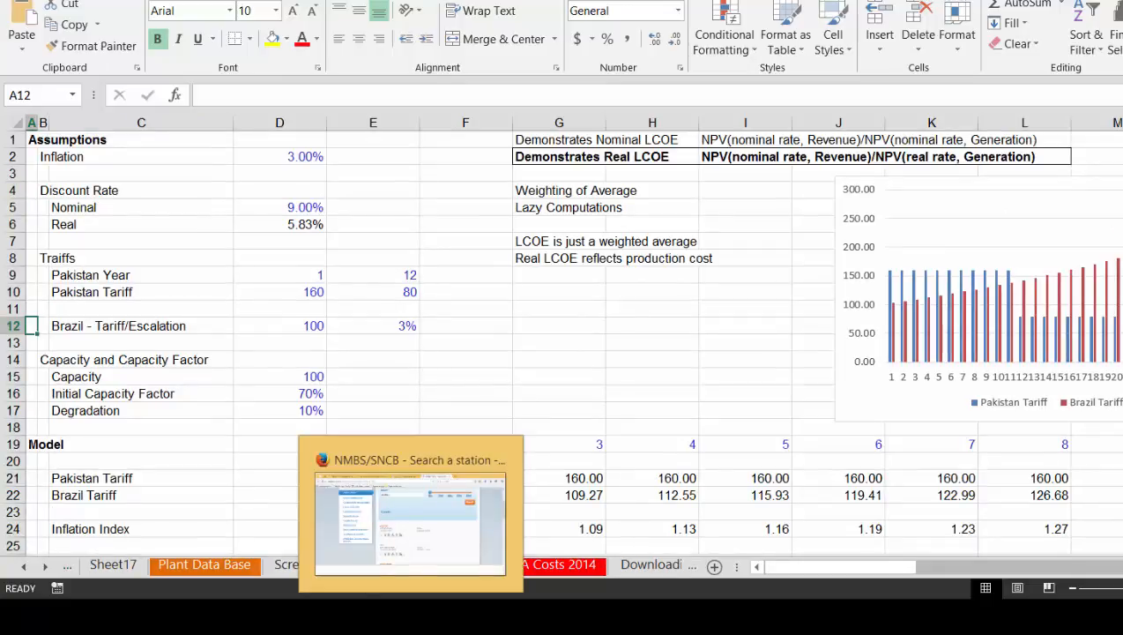
pyautogui.click(411, 615)
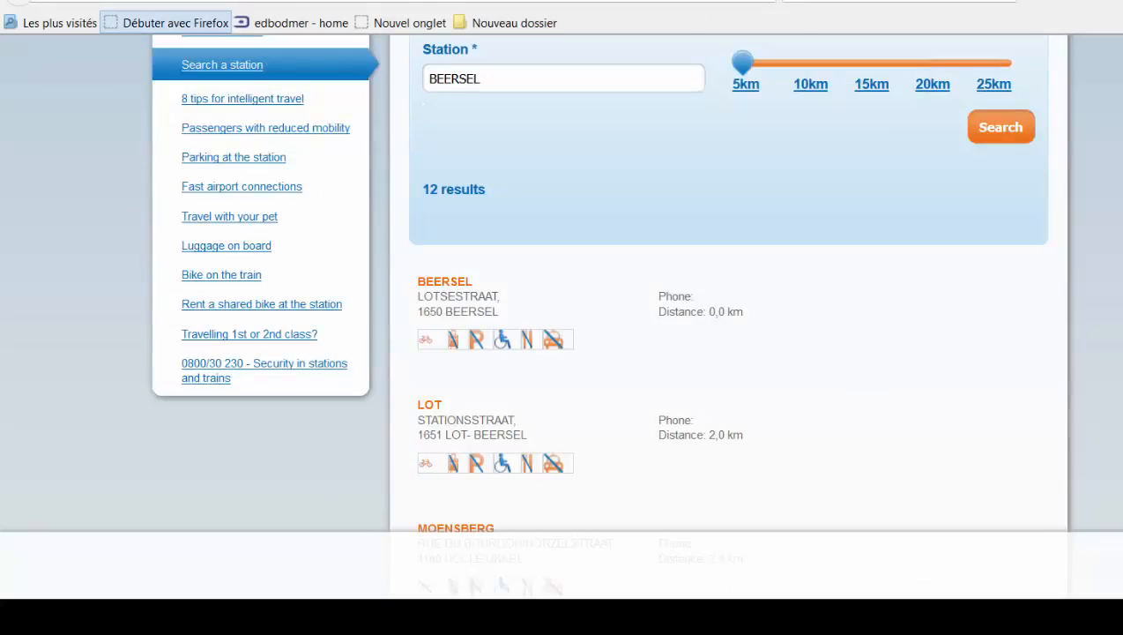